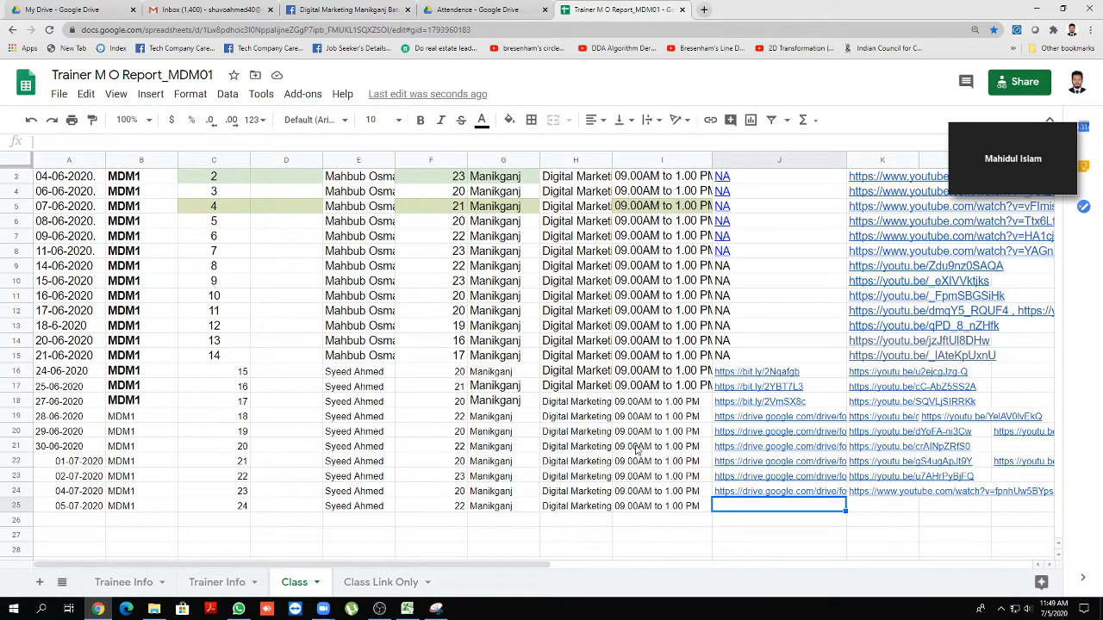
# Expand the Zoom meeting window to review participants and shift it slightly right
pyautogui.click(1070, 189)
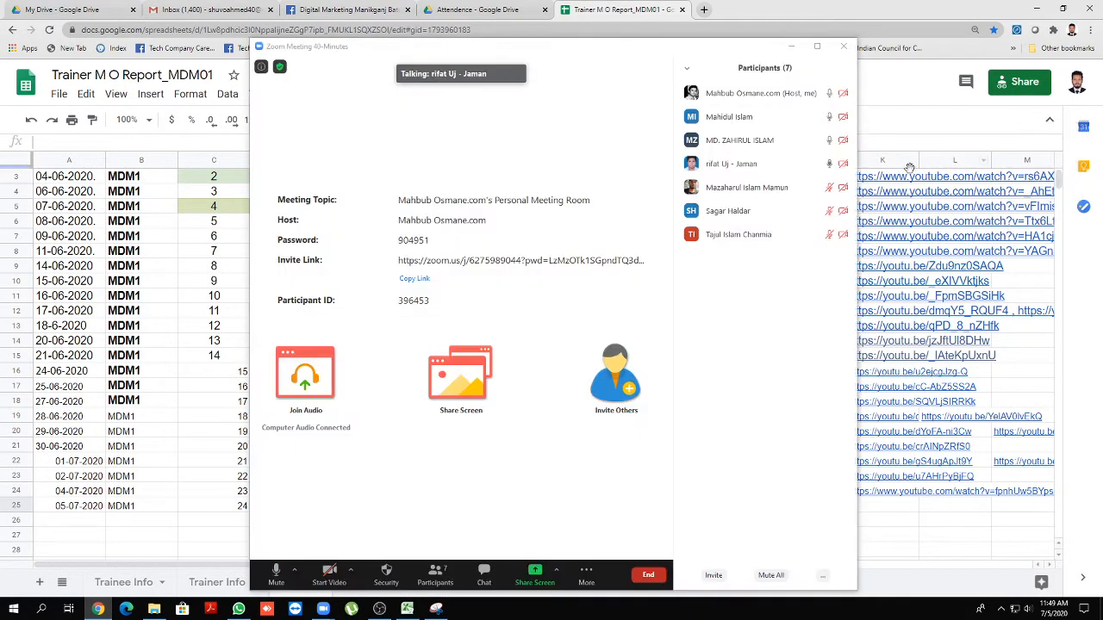
pyautogui.moveTo(775, 100)
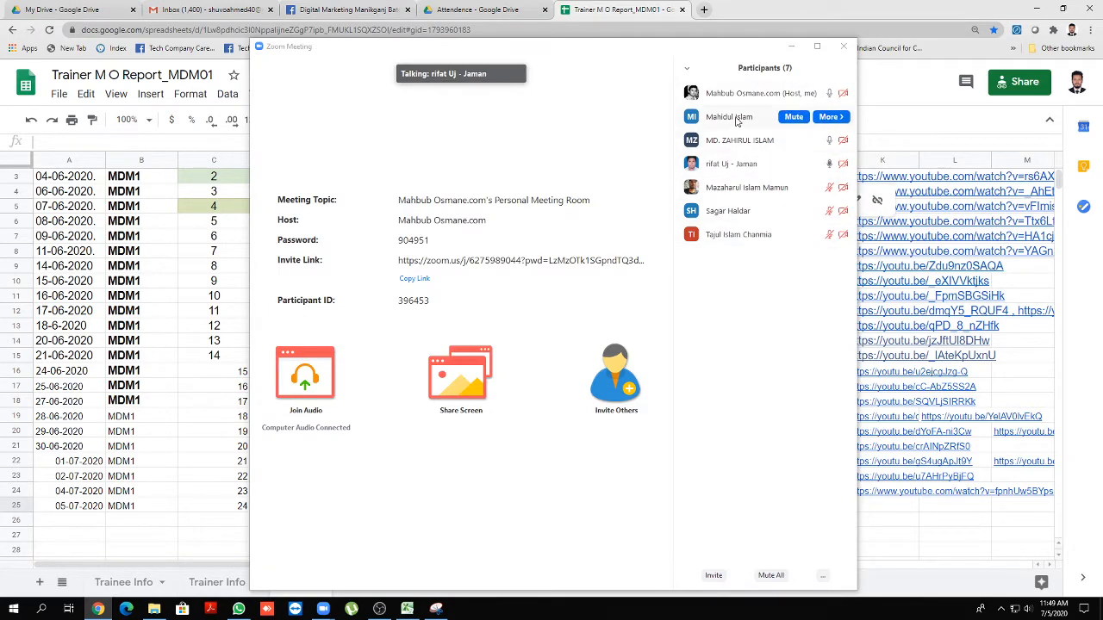
pyautogui.moveTo(704, 54); pyautogui.dragTo(783, 48)
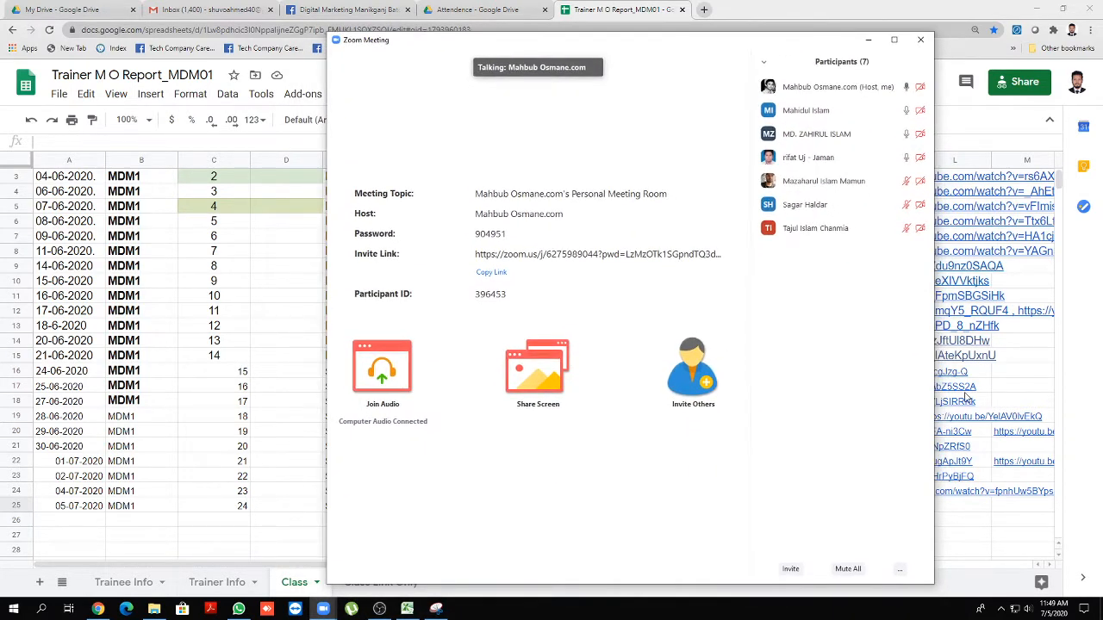
# Raise the speaker volume from 25 to 31 and minimise the meeting to its small tile
pyautogui.click(1028, 612)
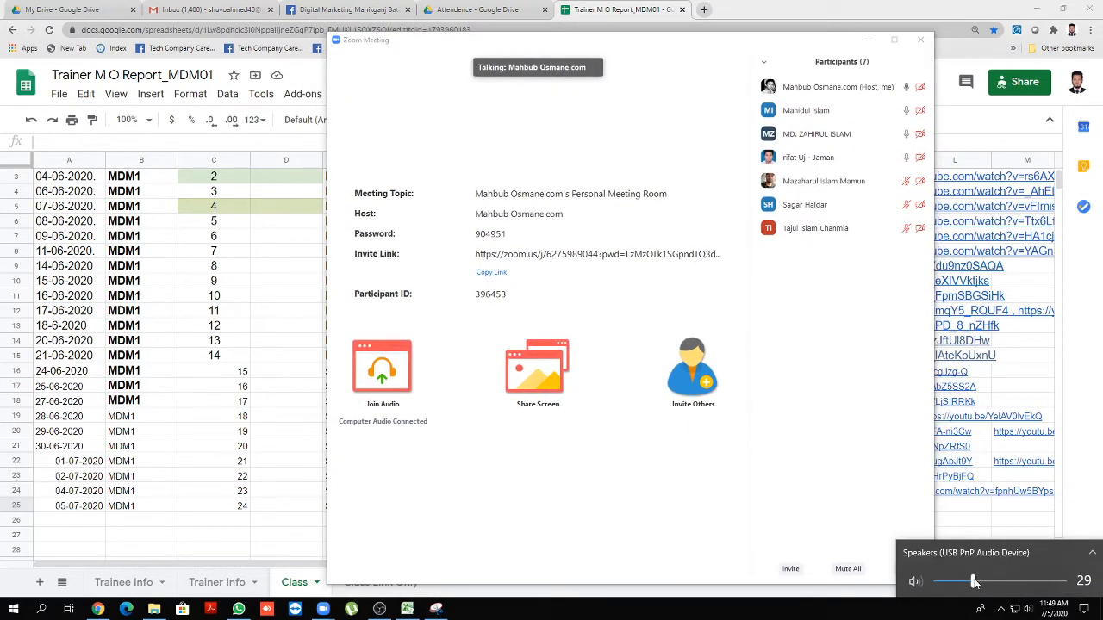
pyautogui.moveTo(975, 582); pyautogui.dragTo(969, 583)
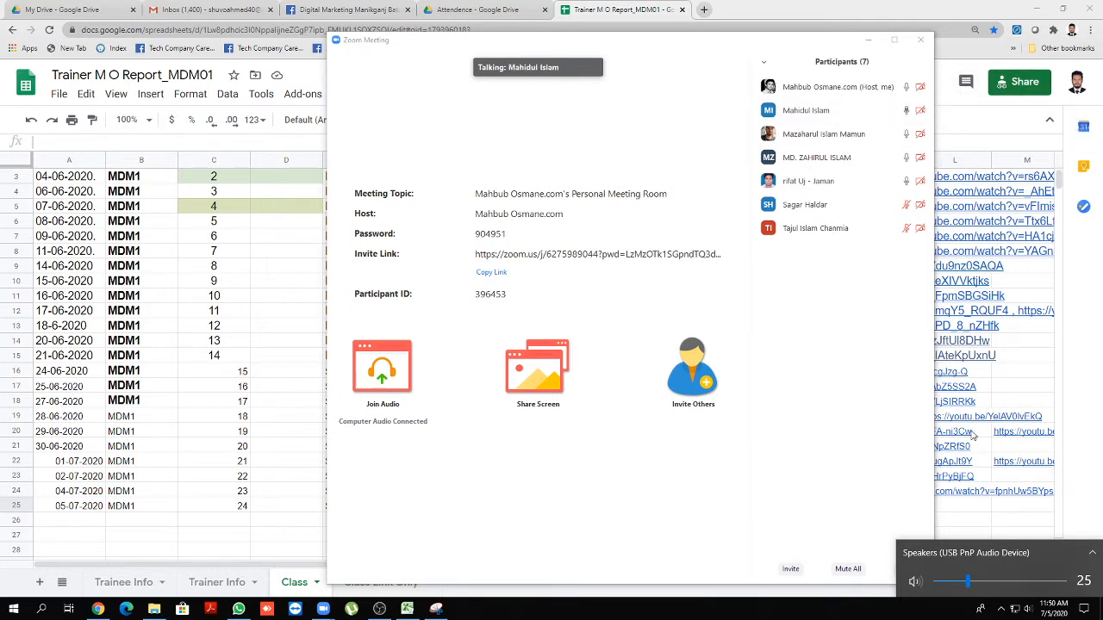
pyautogui.moveTo(967, 582); pyautogui.dragTo(974, 584)
pyautogui.click(868, 40)
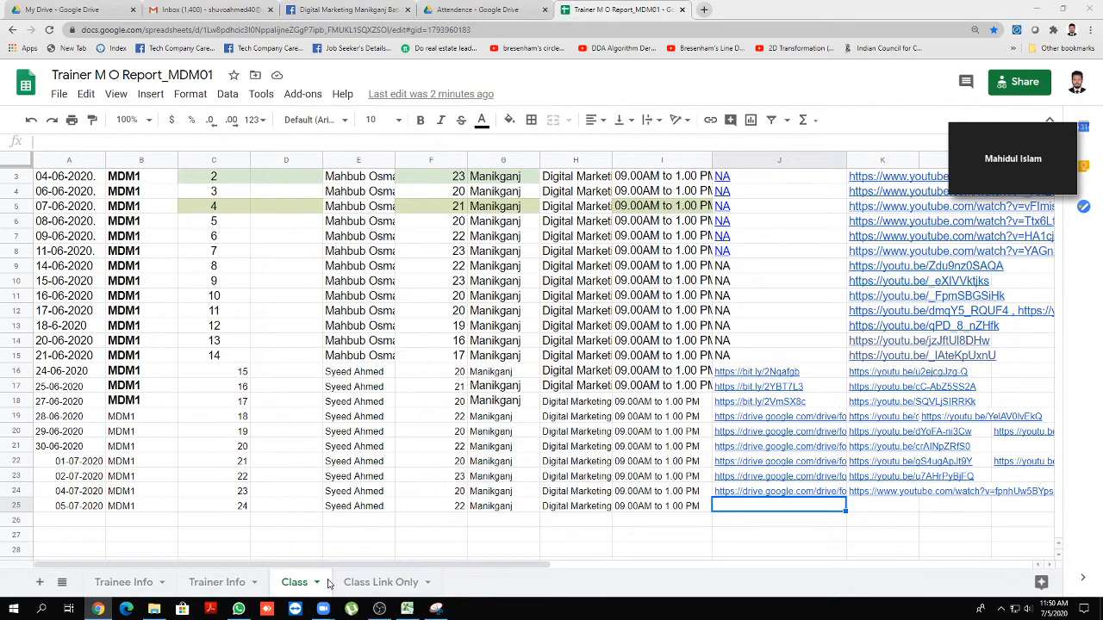
# Bring up WhatsApp and scroll back through the recent chat's older messages
pyautogui.click(239, 609)
pyautogui.scroll(15, 248, 421)
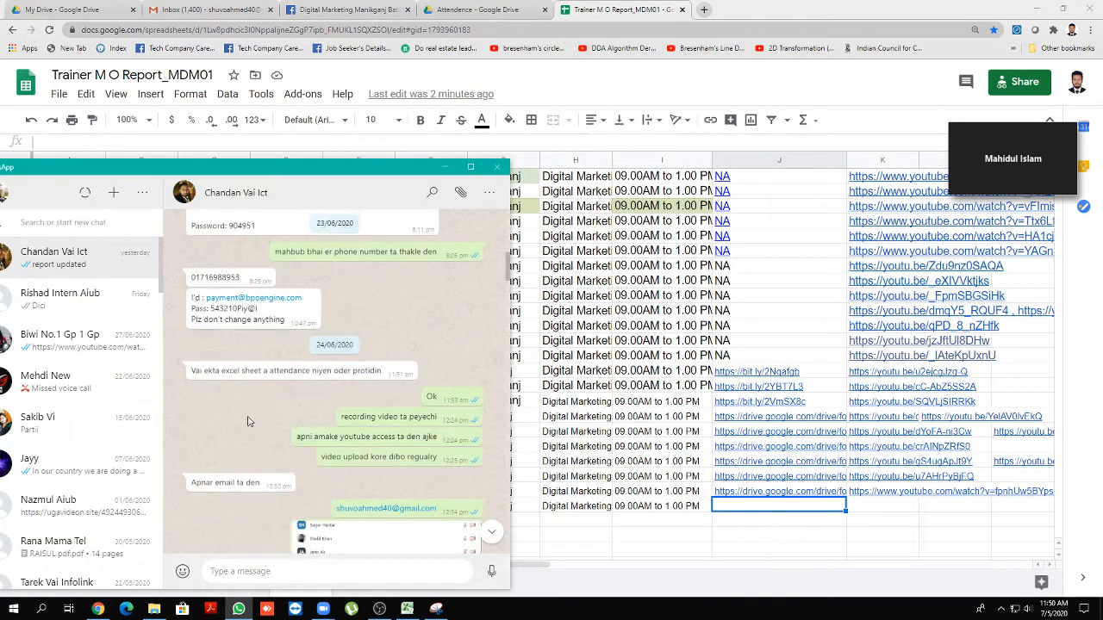
pyautogui.scroll(-15, 248, 419)
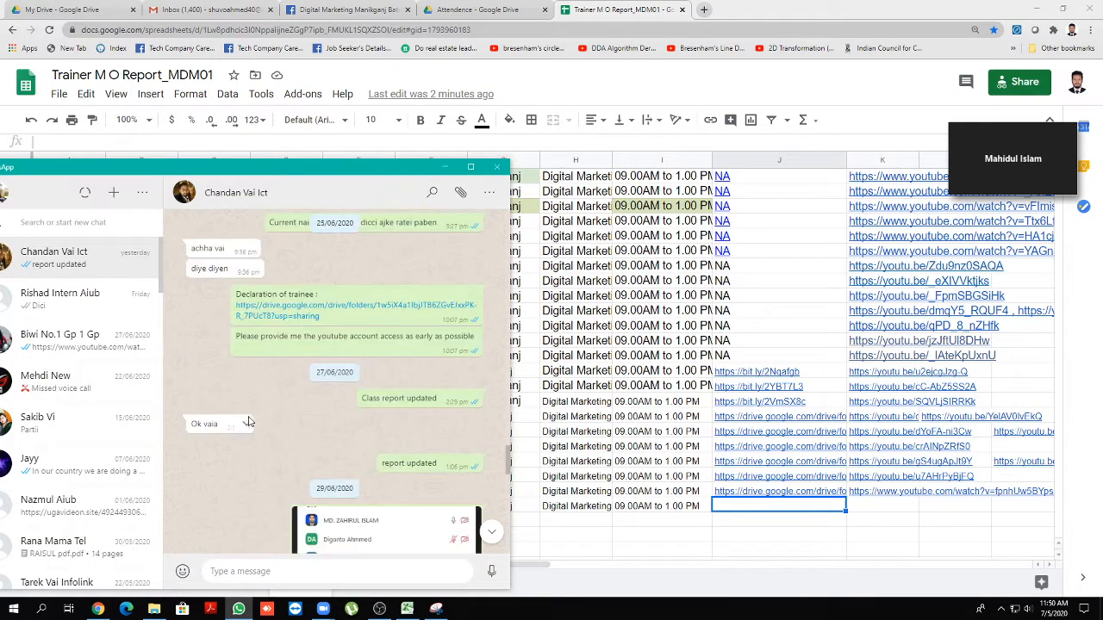
pyautogui.scroll(1, 249, 421)
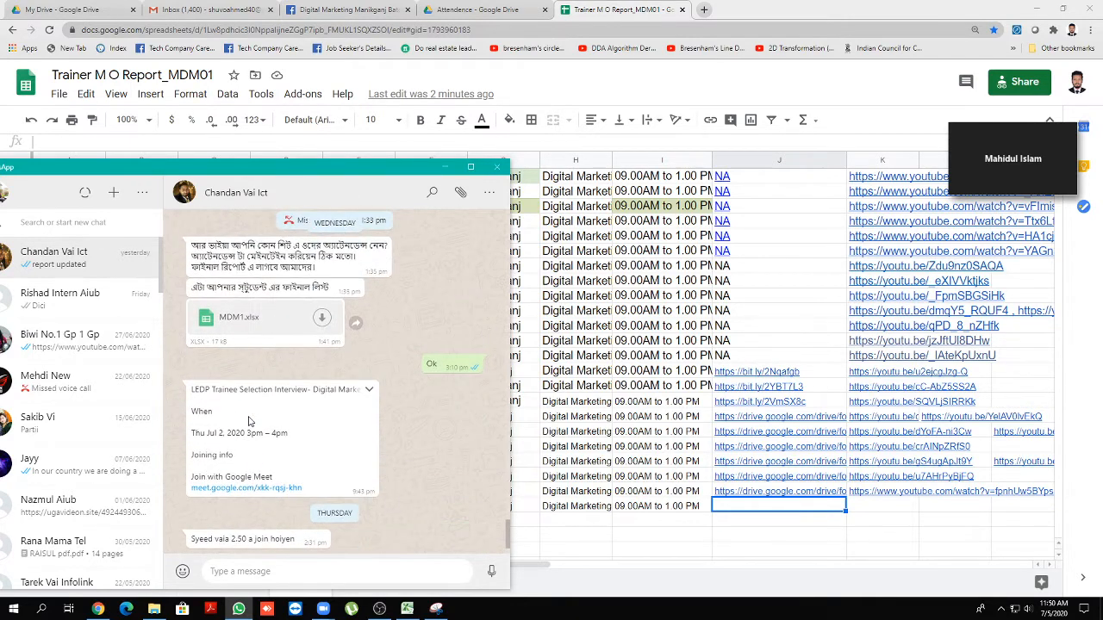
pyautogui.scroll(-1, 249, 419)
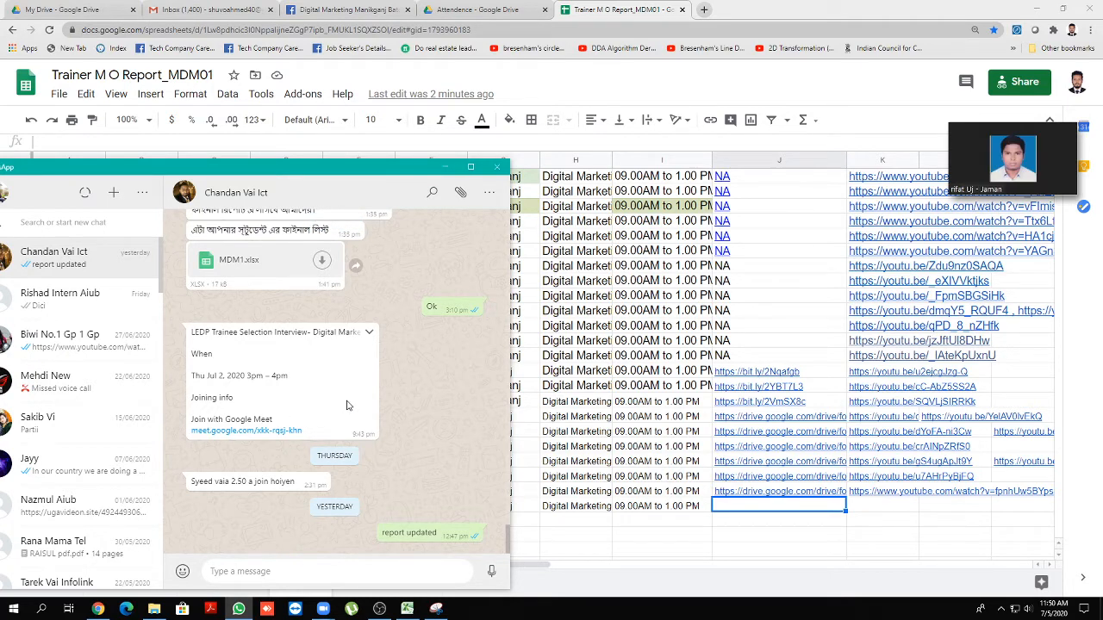
pyautogui.scroll(1, 330, 422)
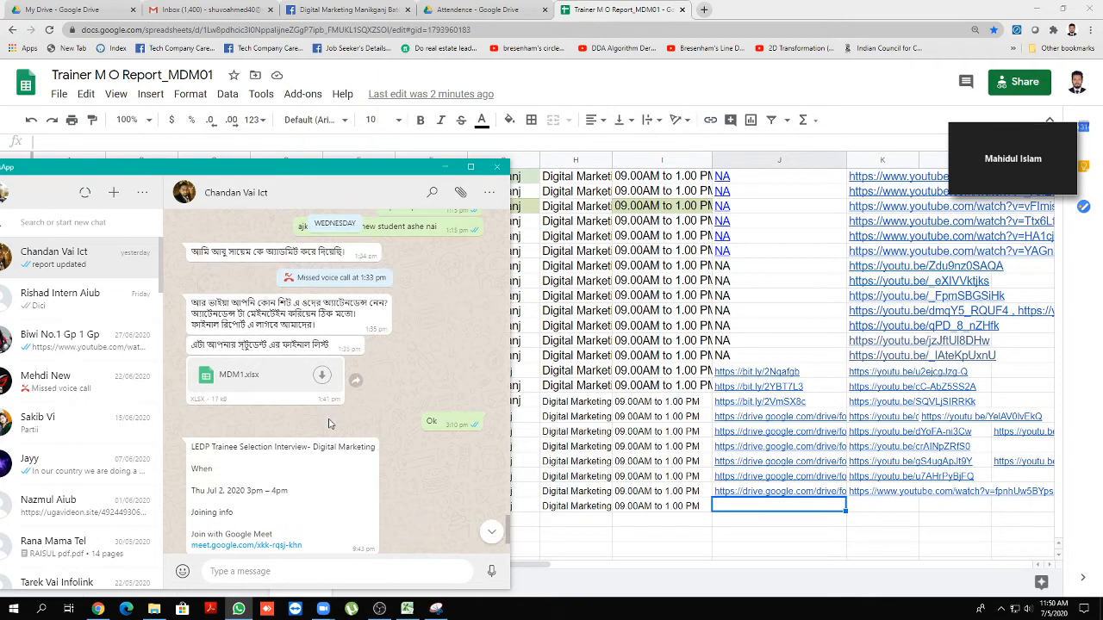
pyautogui.scroll(10, 328, 424)
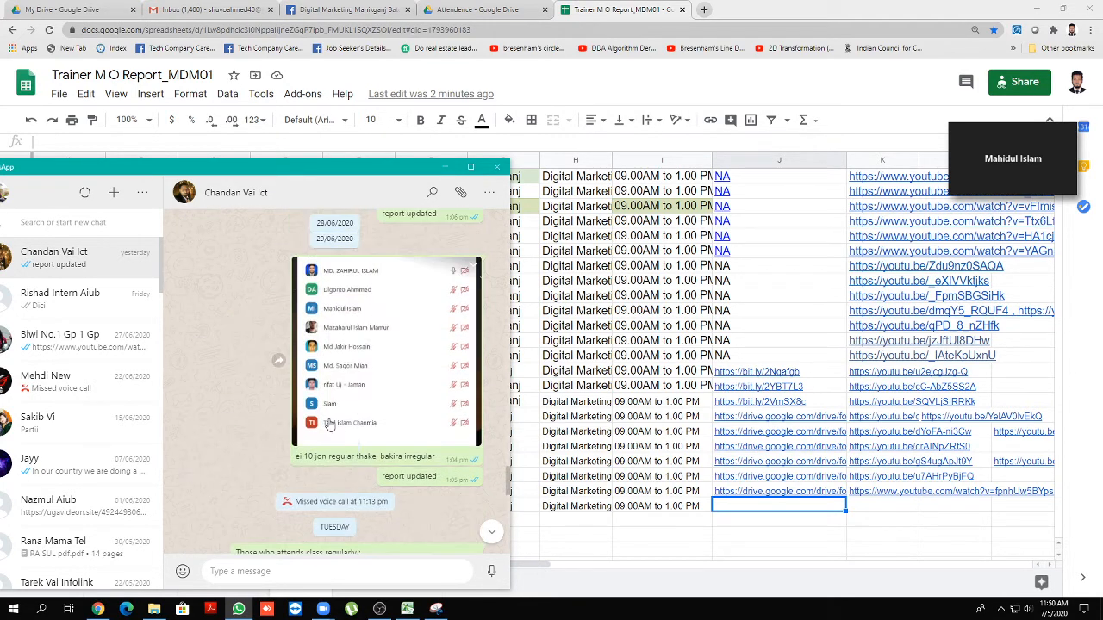
pyautogui.scroll(5, 329, 423)
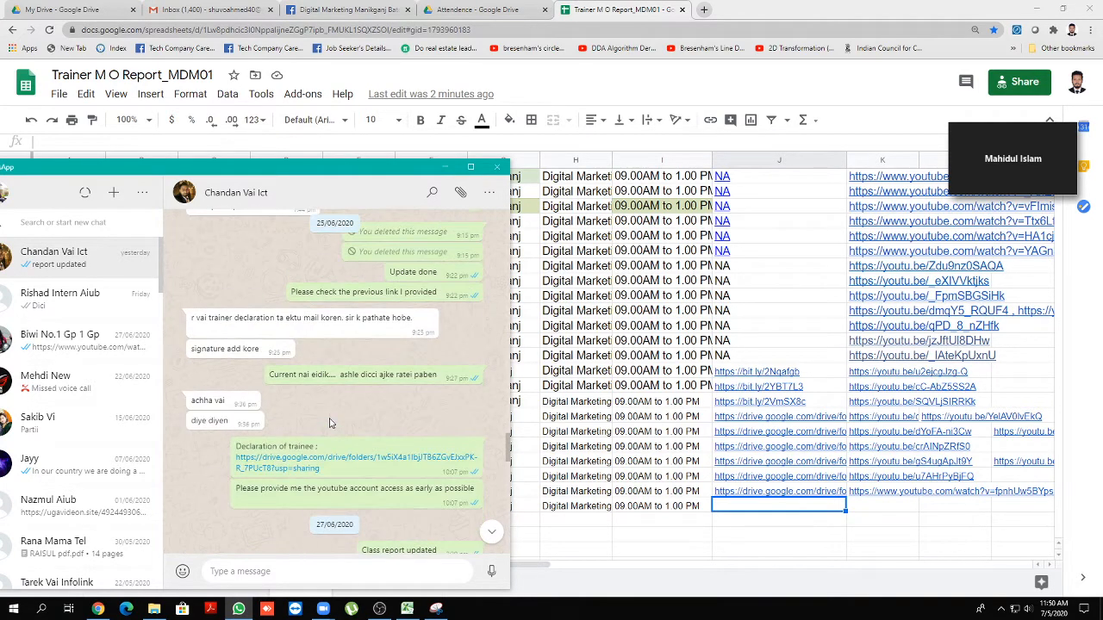
pyautogui.scroll(10, 330, 423)
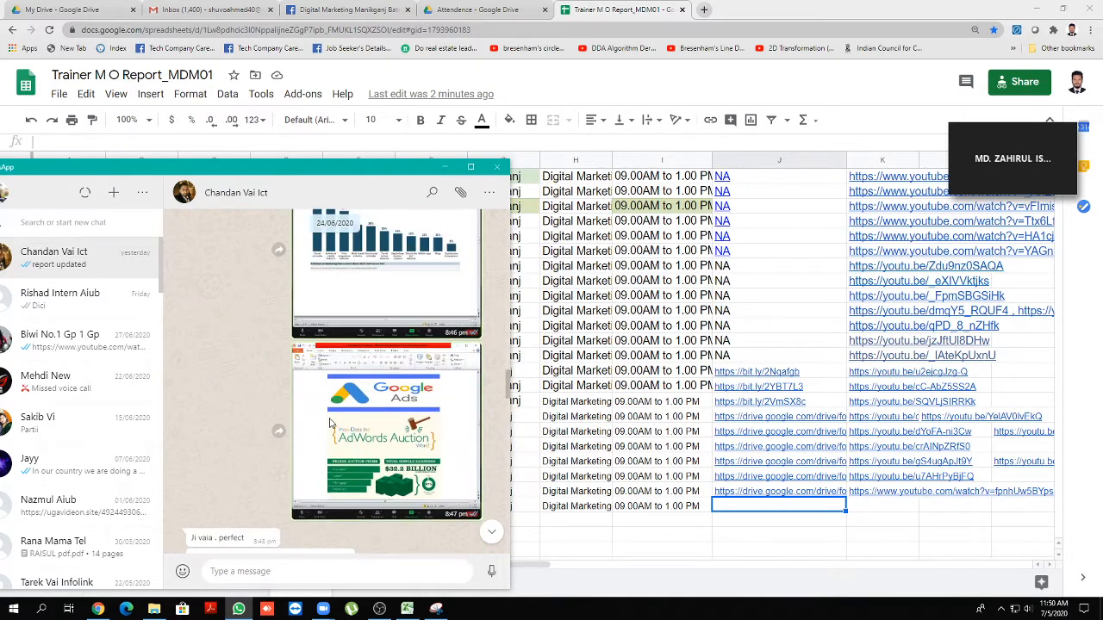
pyautogui.scroll(8, 330, 423)
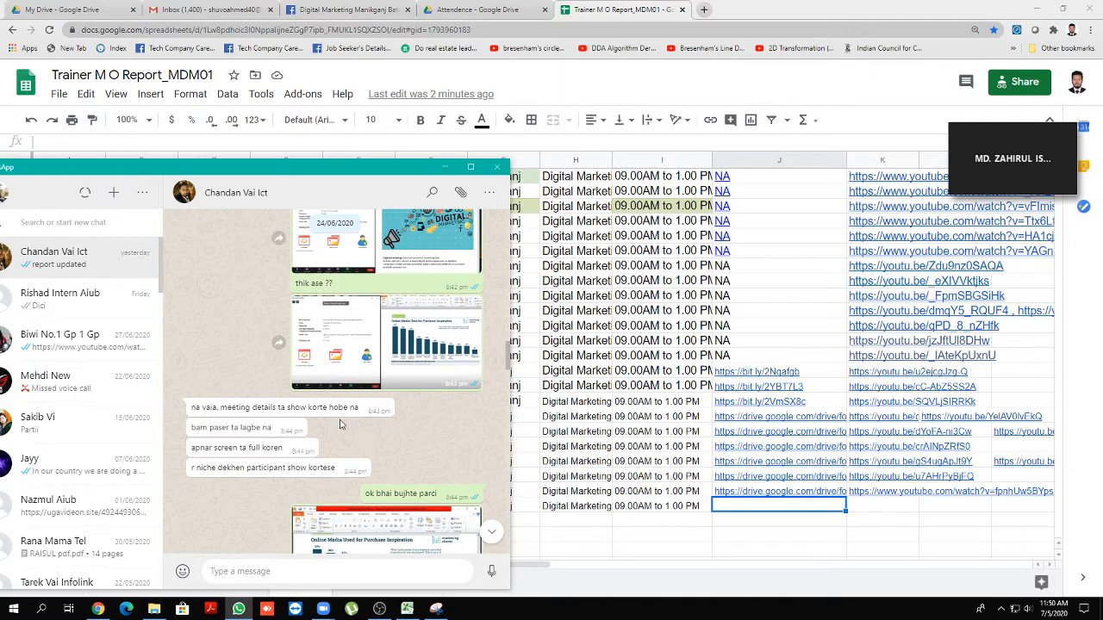
# Reach the Zoom invite messages and restore the full meeting window showing 7 participants
pyautogui.scroll(5, 341, 424)
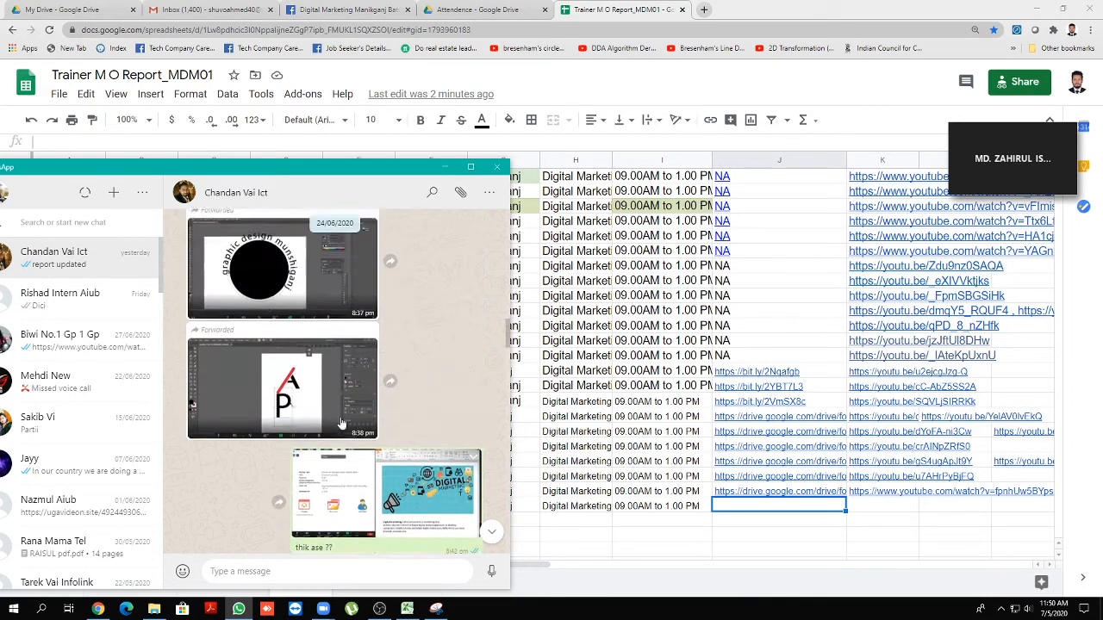
pyautogui.scroll(10, 340, 424)
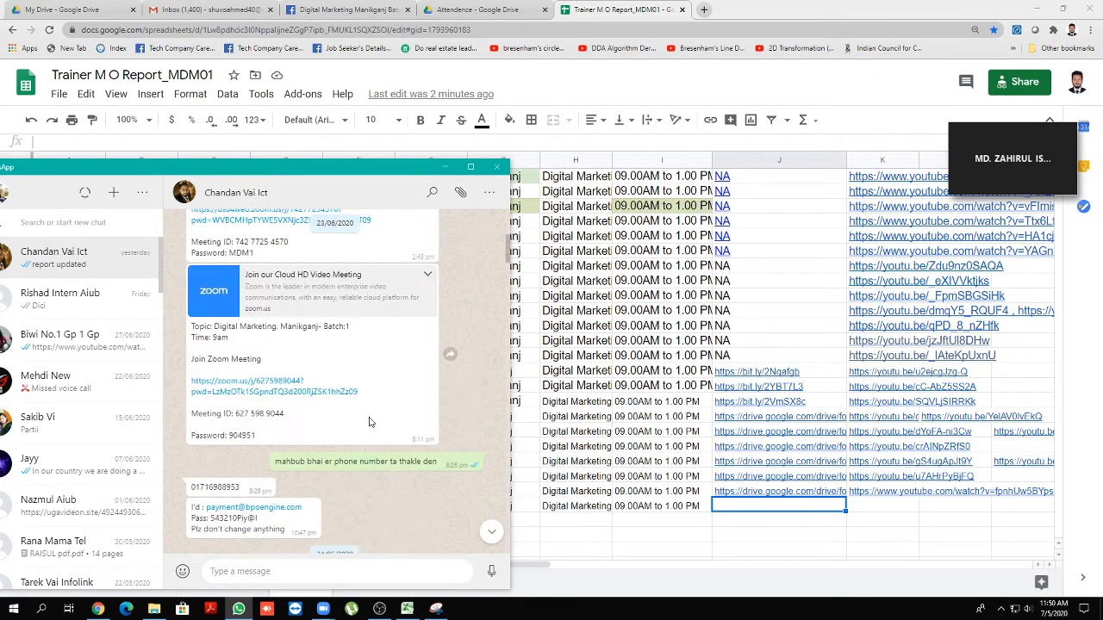
pyautogui.click(1027, 608)
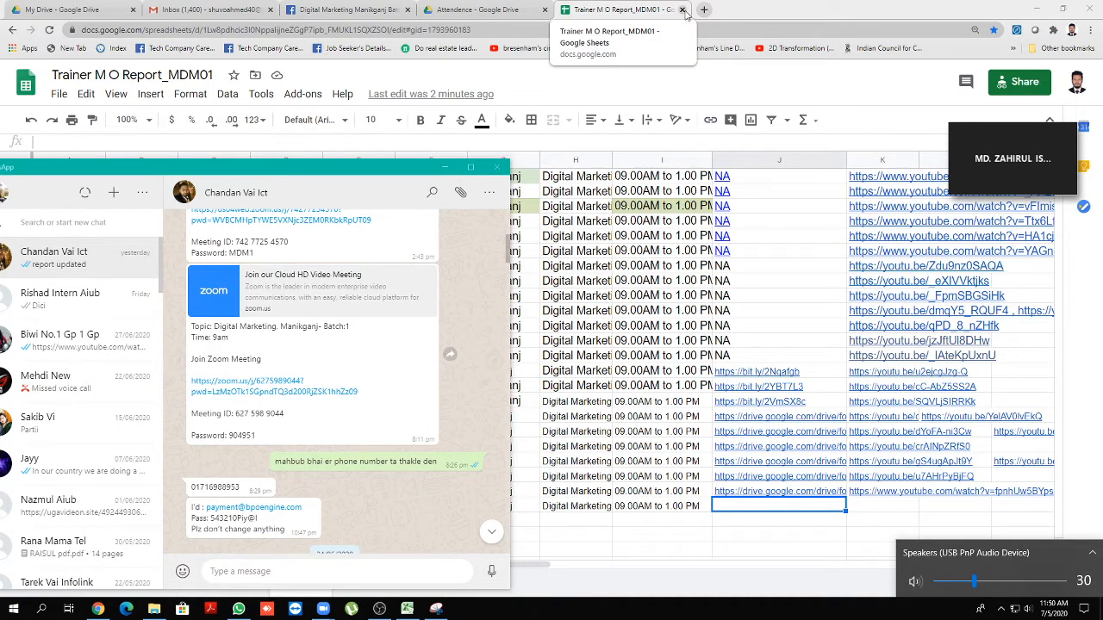
pyautogui.click(1061, 185)
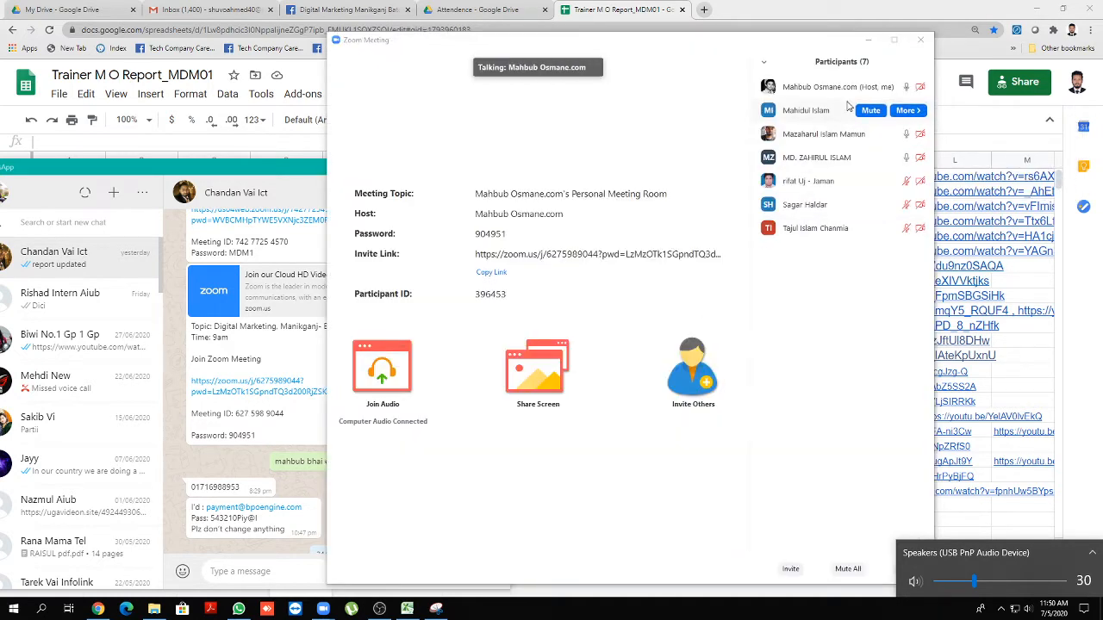
# Minimise Zoom and bring Chrome forward, checking the Drive folder and Facebook group tabs
pyautogui.click(868, 44)
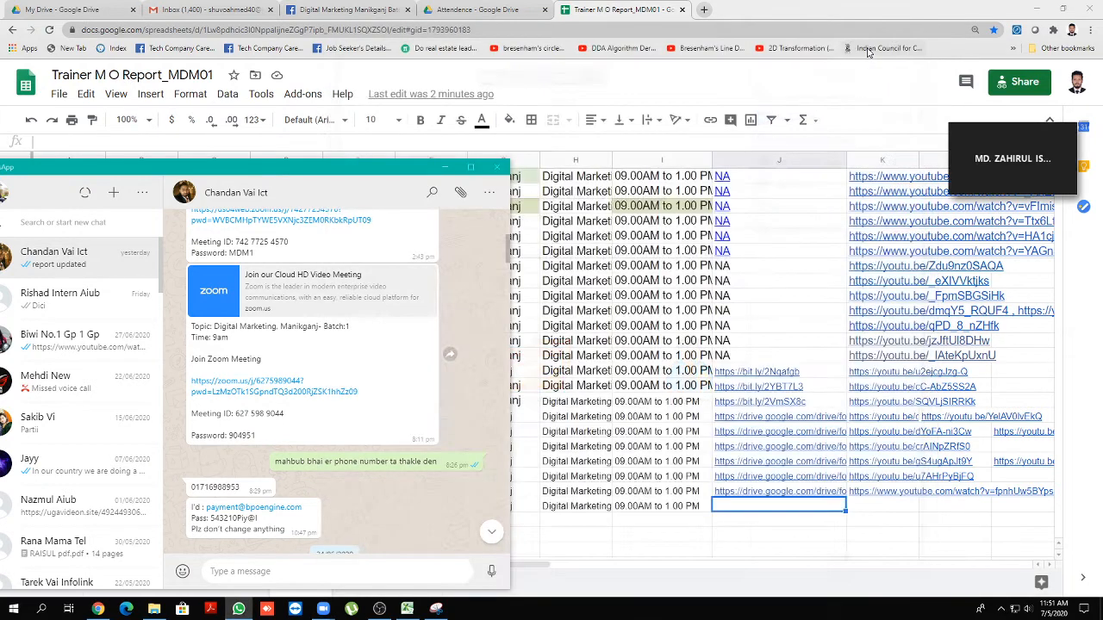
pyautogui.click(789, 93)
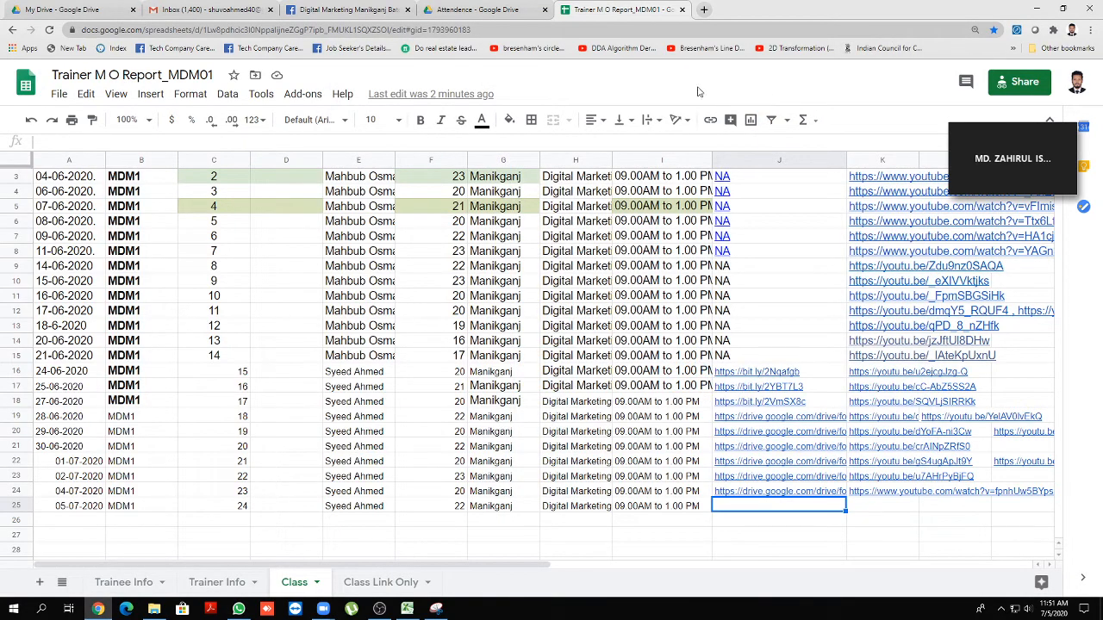
pyautogui.click(498, 13)
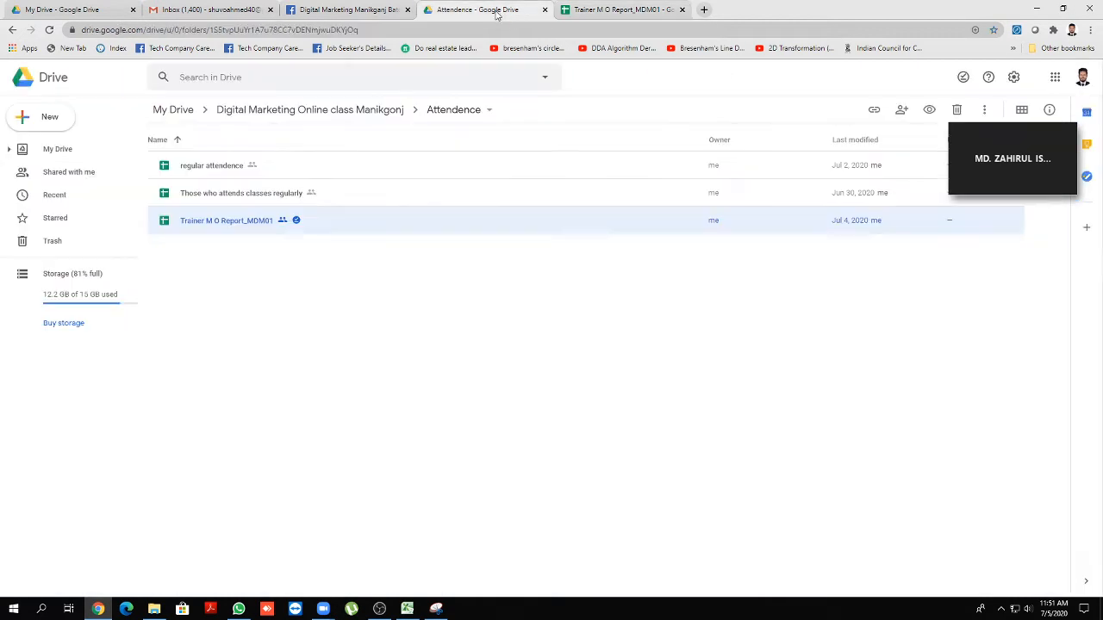
pyautogui.click(356, 12)
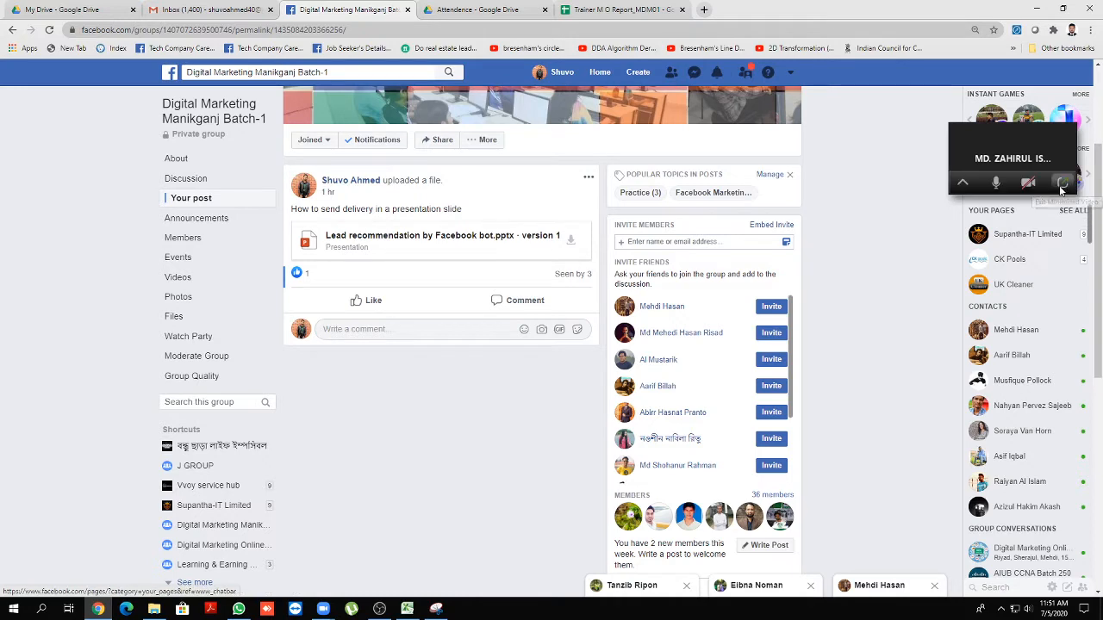
pyautogui.click(1062, 187)
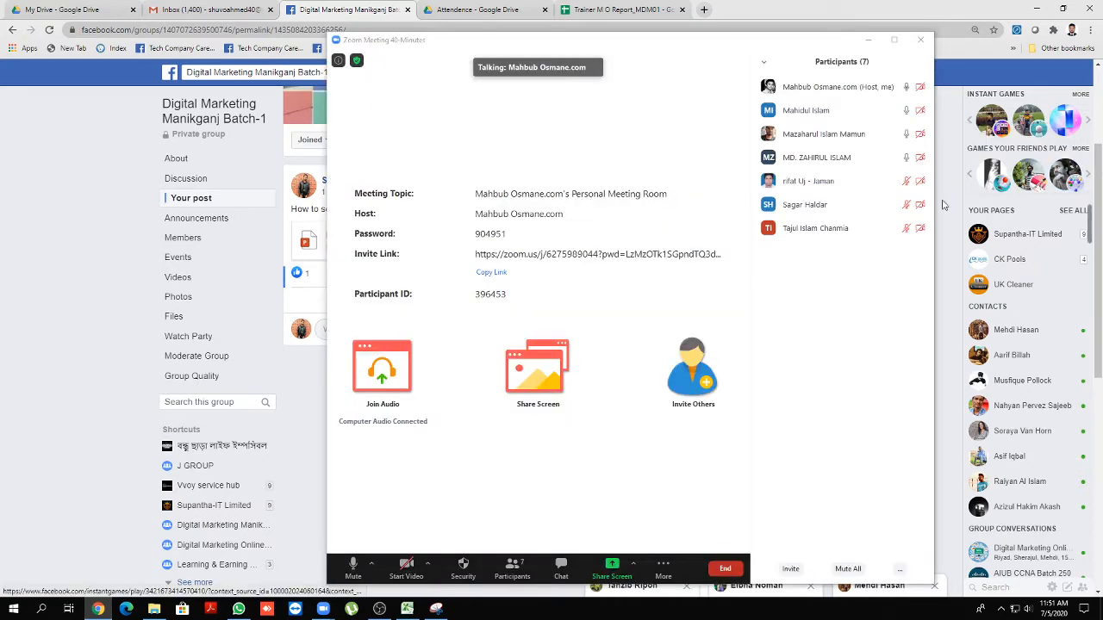
pyautogui.click(868, 39)
# Close the Attendence Drive folder and Trainer M O Report sheet tabs
pyautogui.click(480, 11)
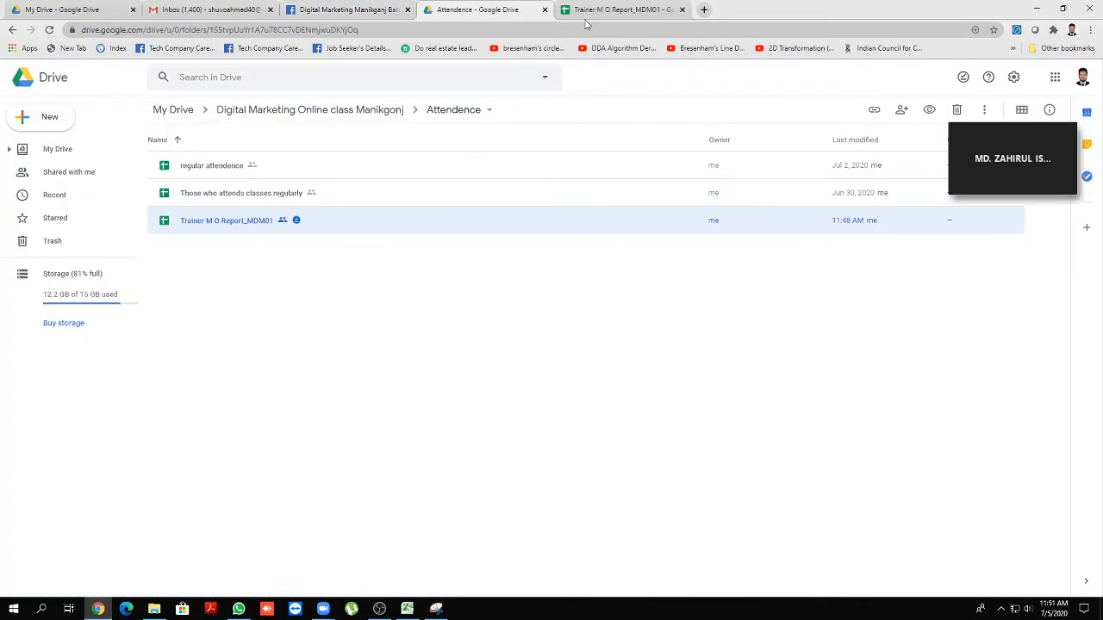
pyautogui.click(587, 13)
pyautogui.click(495, 16)
pyautogui.click(544, 10)
pyautogui.click(543, 9)
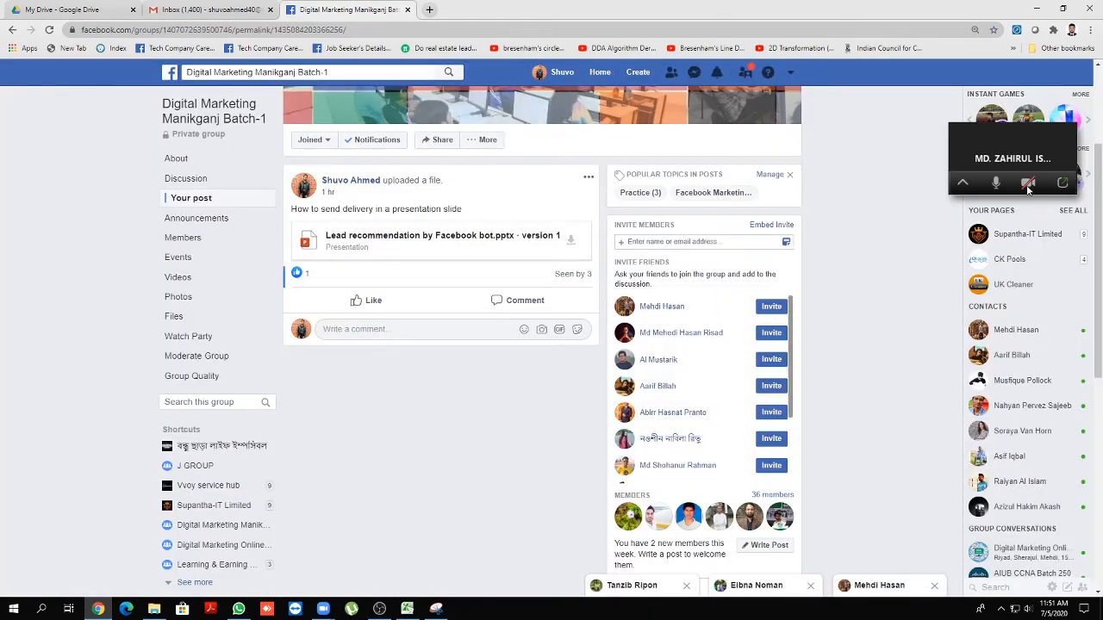
# Share the whole screen to the Zoom meeting
pyautogui.click(1067, 183)
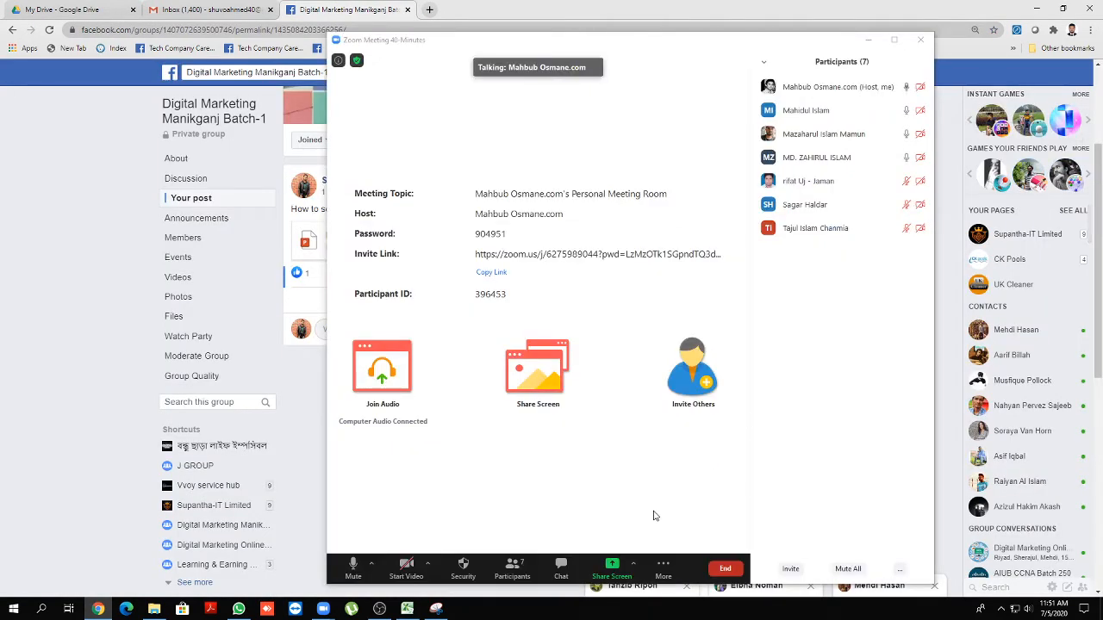
pyautogui.click(612, 566)
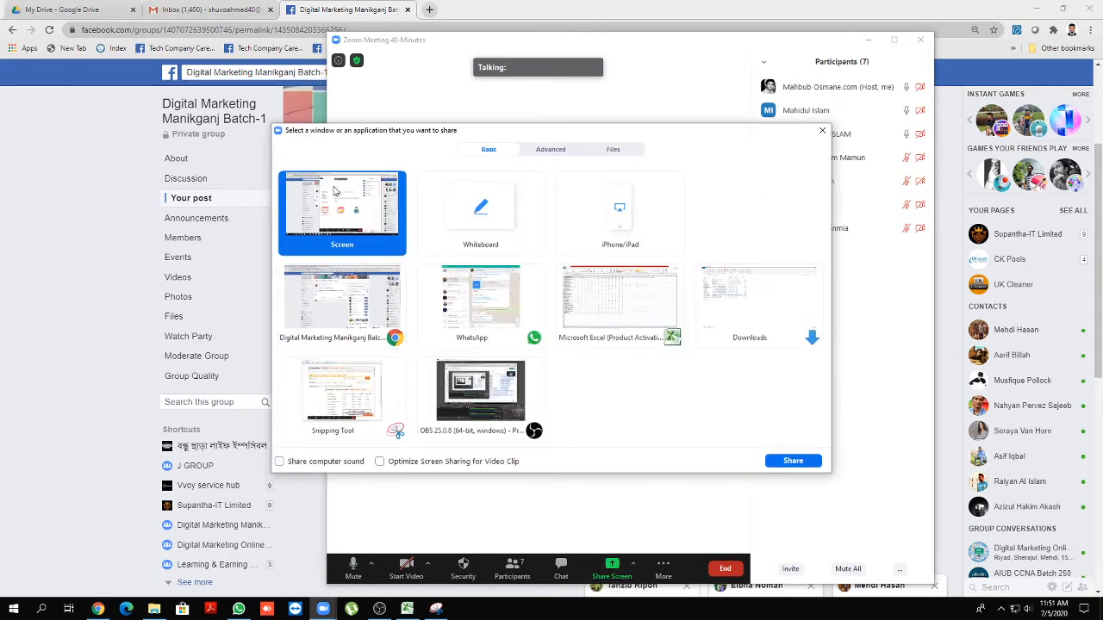
pyautogui.click(793, 464)
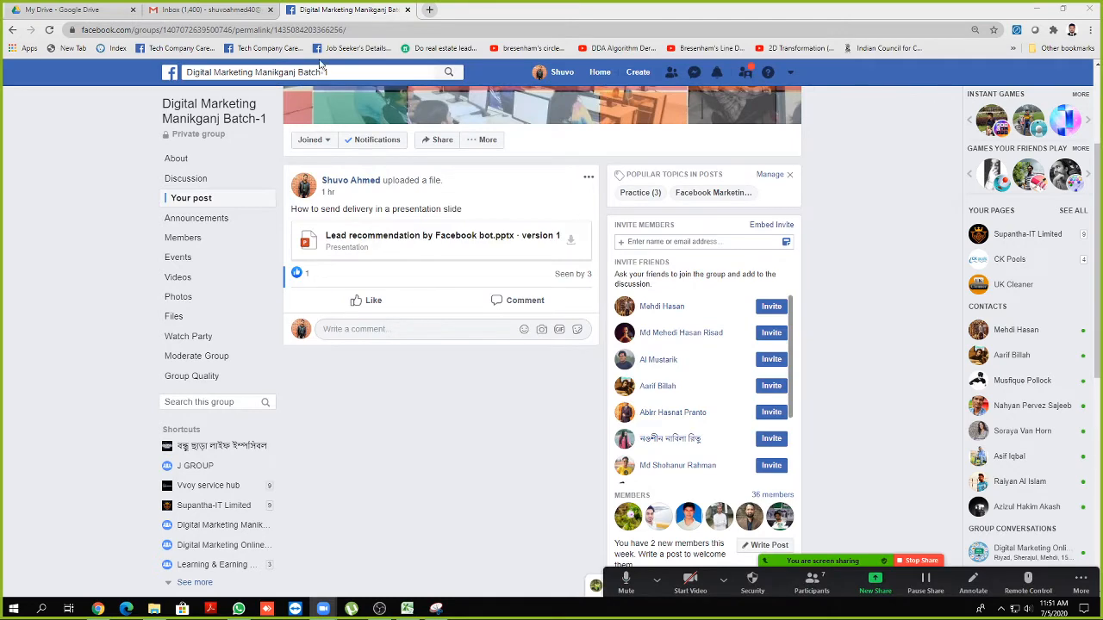
pyautogui.click(429, 9)
# Go to facebook.com/adsmanager and create a new campaign, discarding the unfinished draft
pyautogui.write('f')
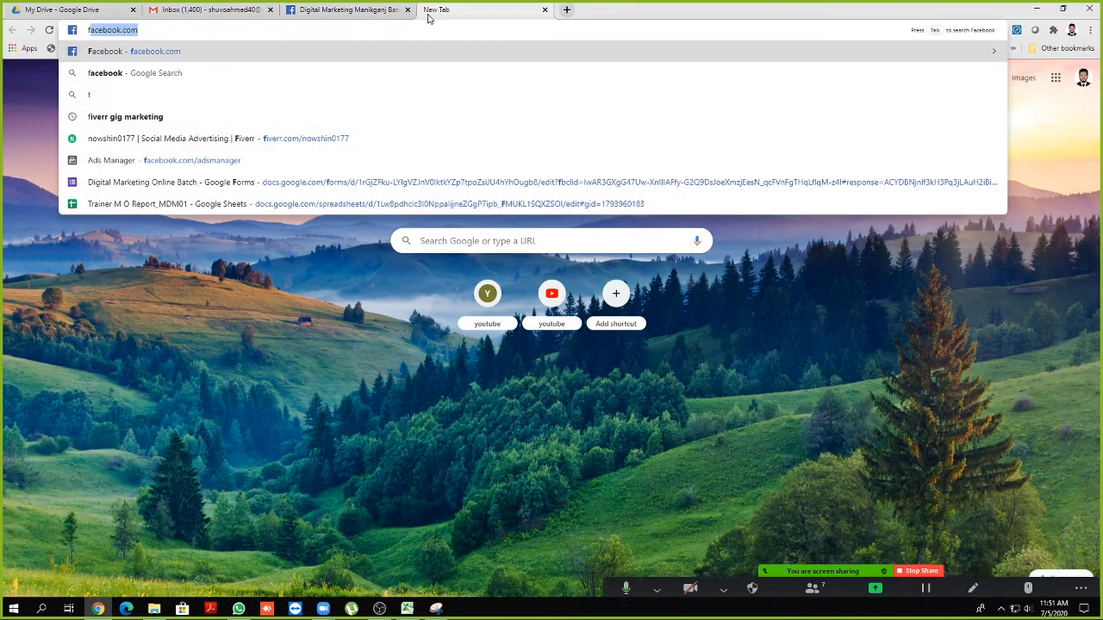
pyautogui.write('a')
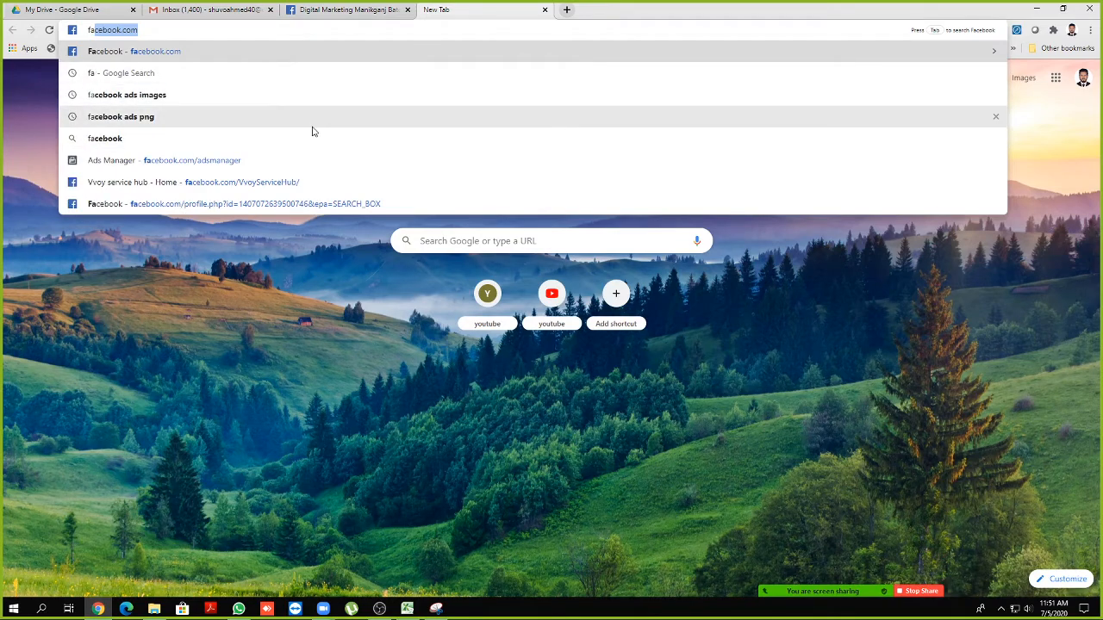
pyautogui.click(229, 160)
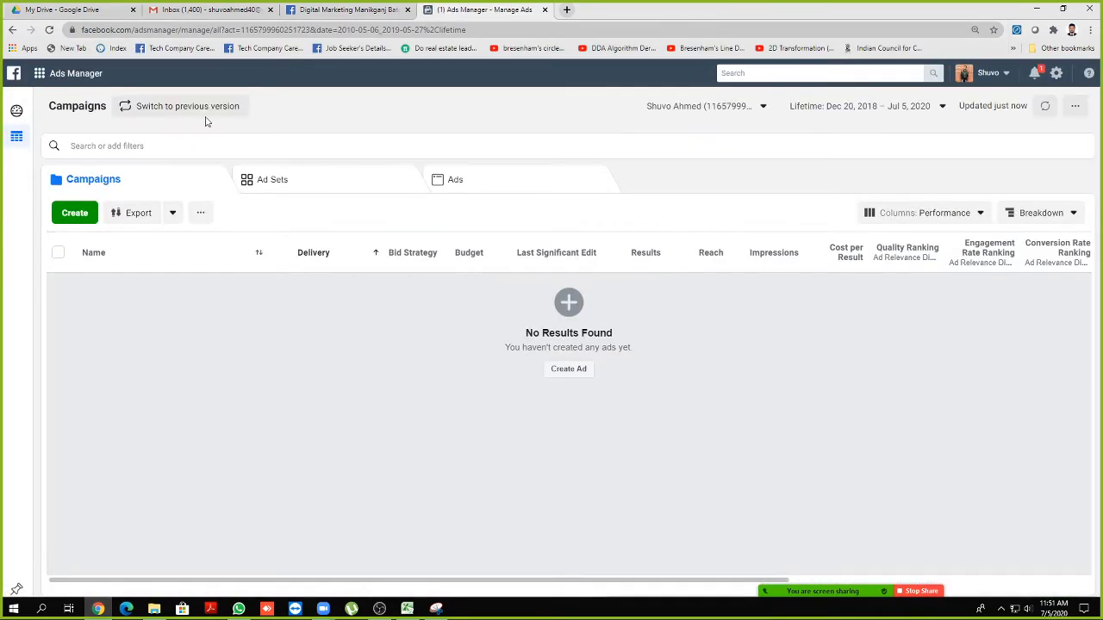
pyautogui.click(74, 213)
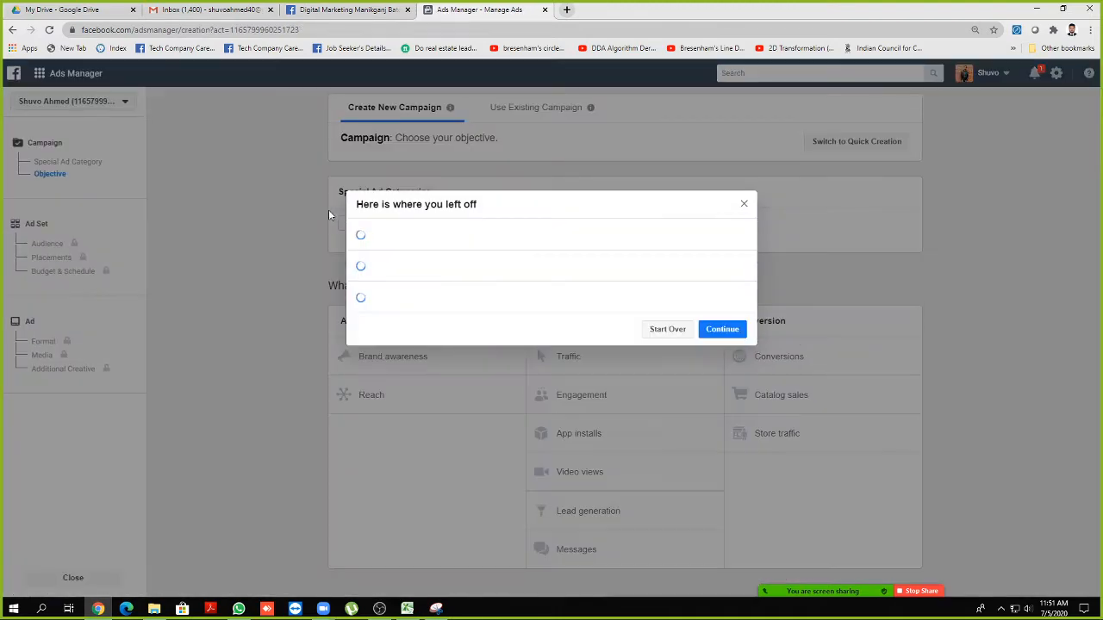
pyautogui.click(668, 554)
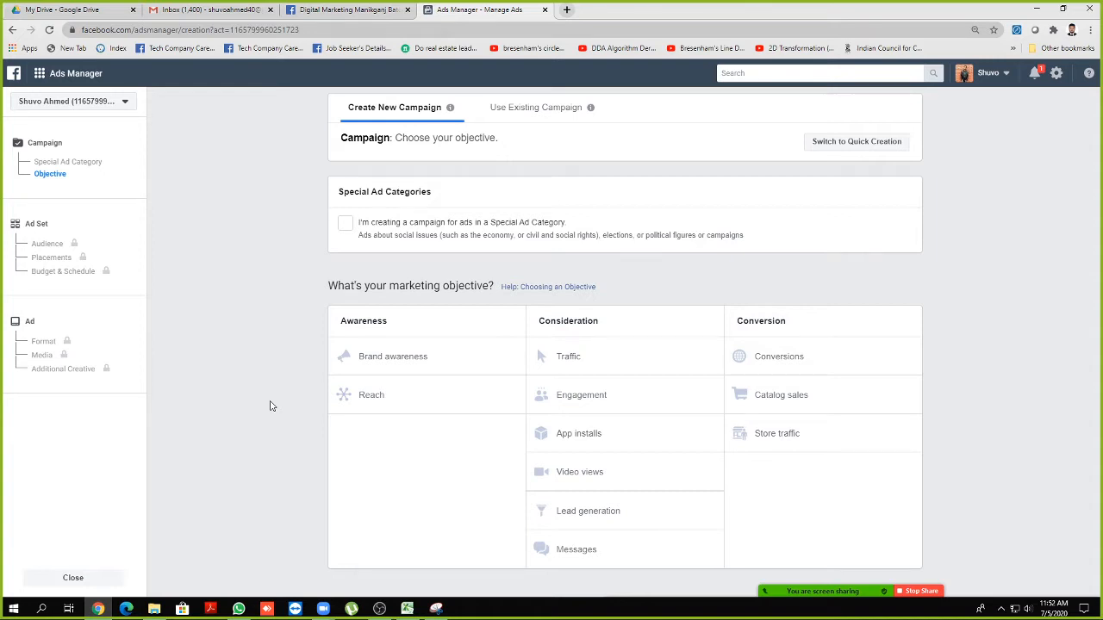
# Adjust the speaker volume, finally lowering it to 26
pyautogui.click(1028, 609)
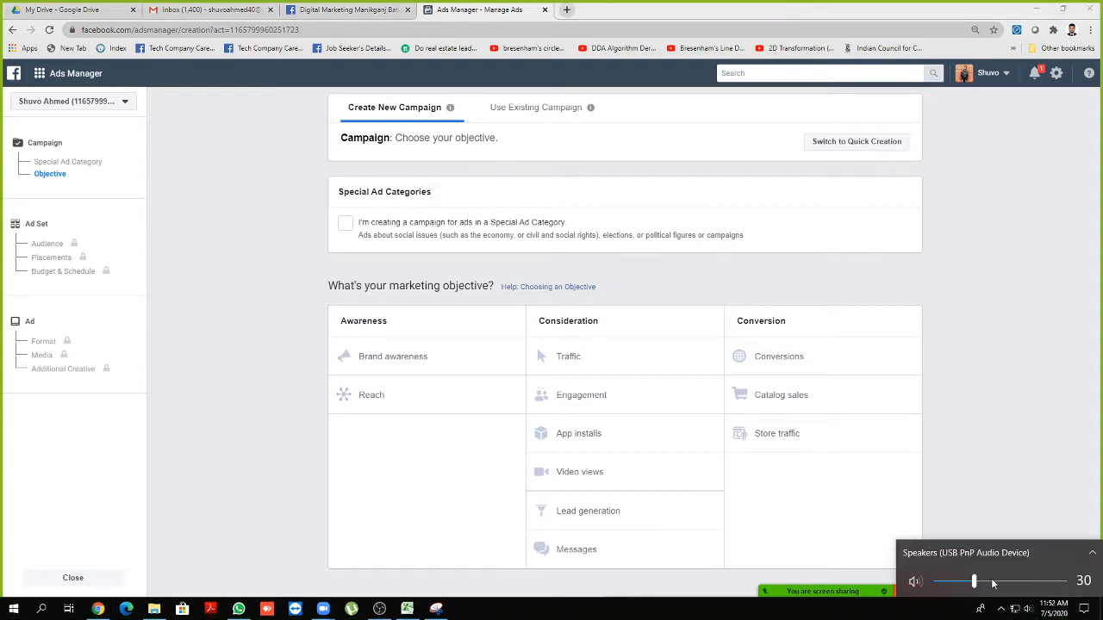
pyautogui.moveTo(975, 583); pyautogui.dragTo(976, 584)
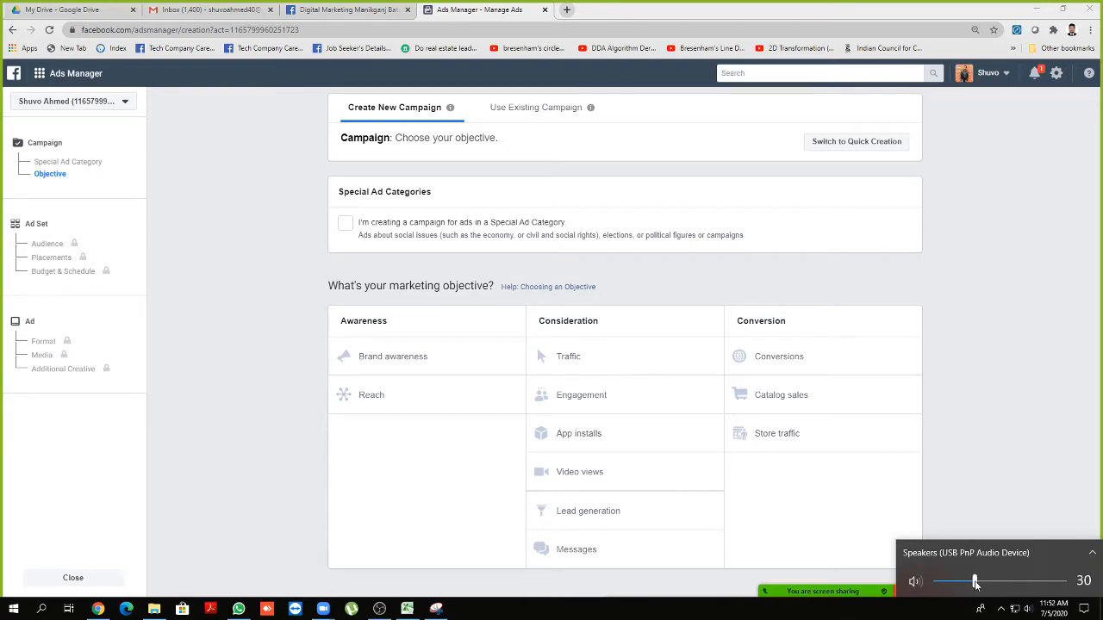
pyautogui.click(973, 477)
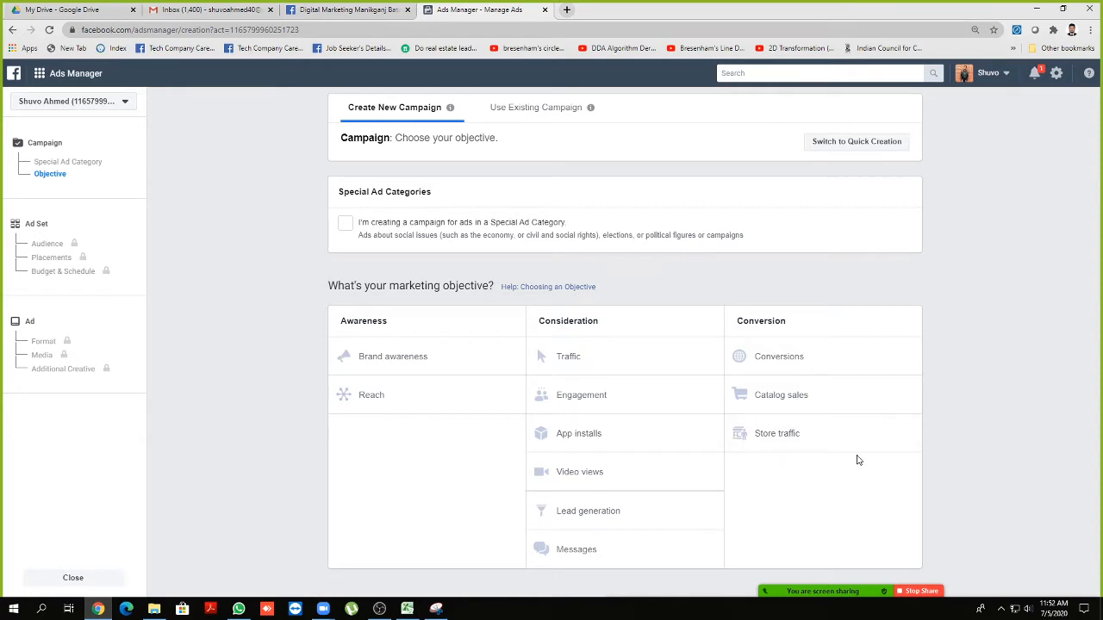
pyautogui.click(1024, 607)
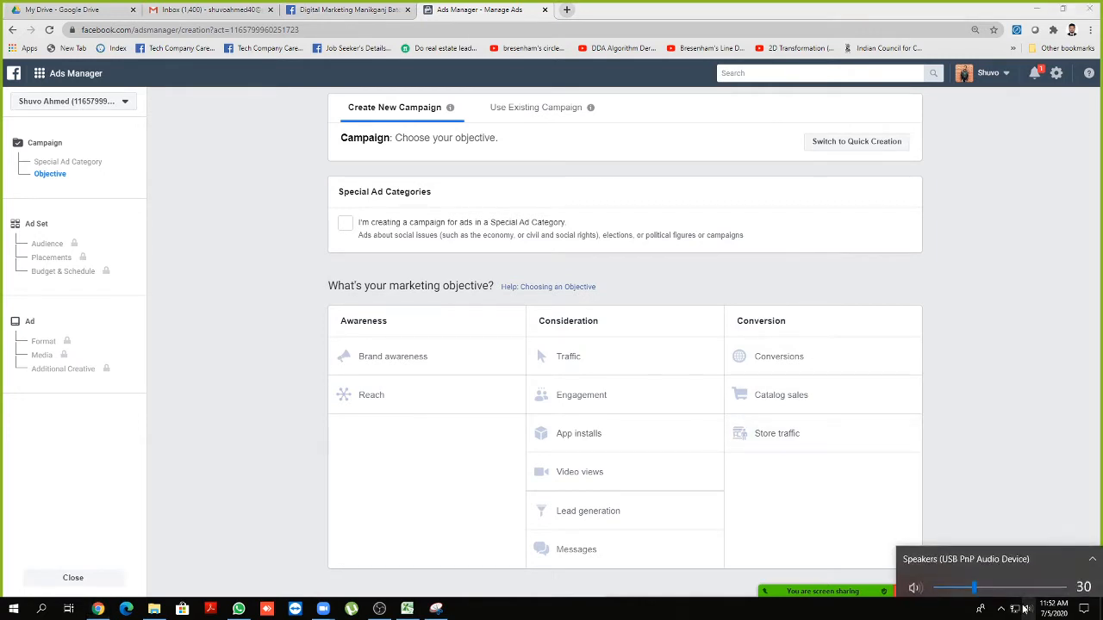
pyautogui.moveTo(975, 584); pyautogui.dragTo(968, 583)
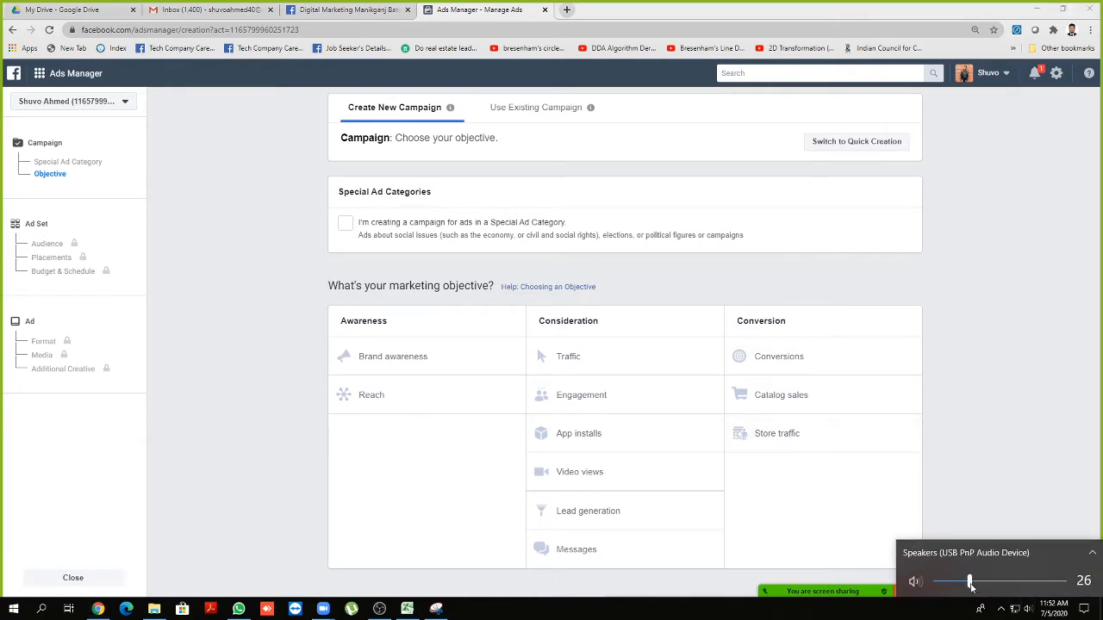
pyautogui.click(997, 508)
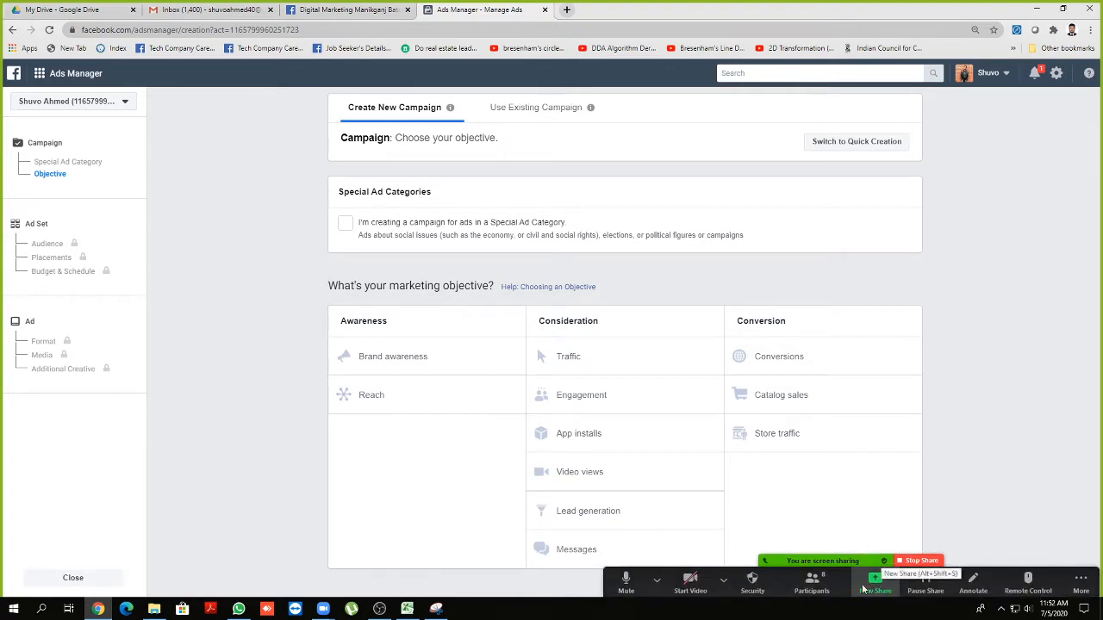
pyautogui.click(825, 591)
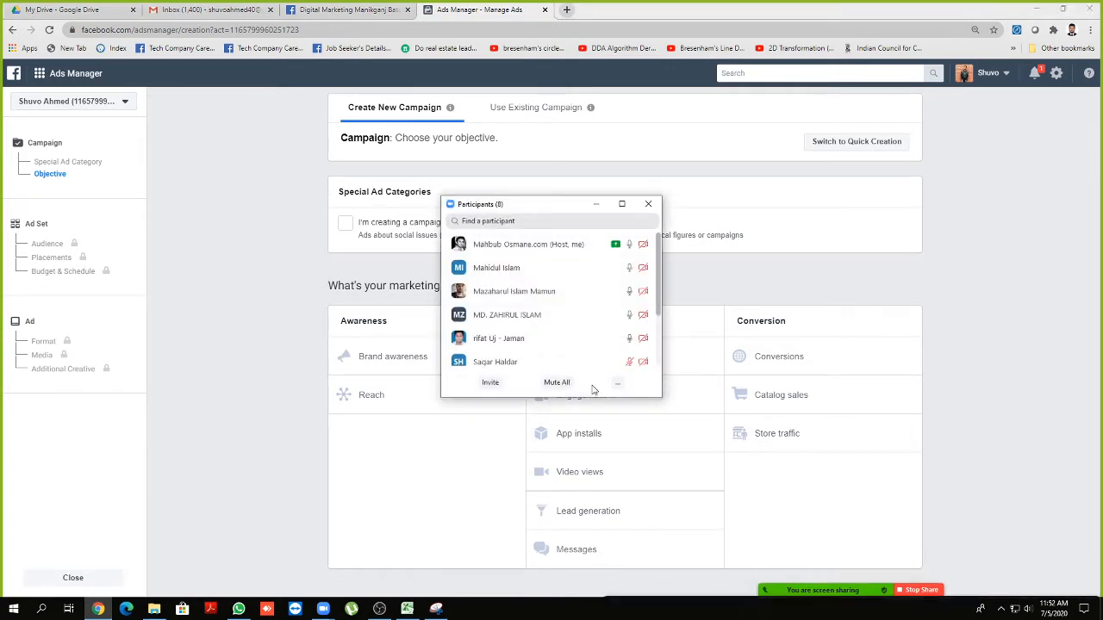
pyautogui.moveTo(585, 417); pyautogui.dragTo(587, 476)
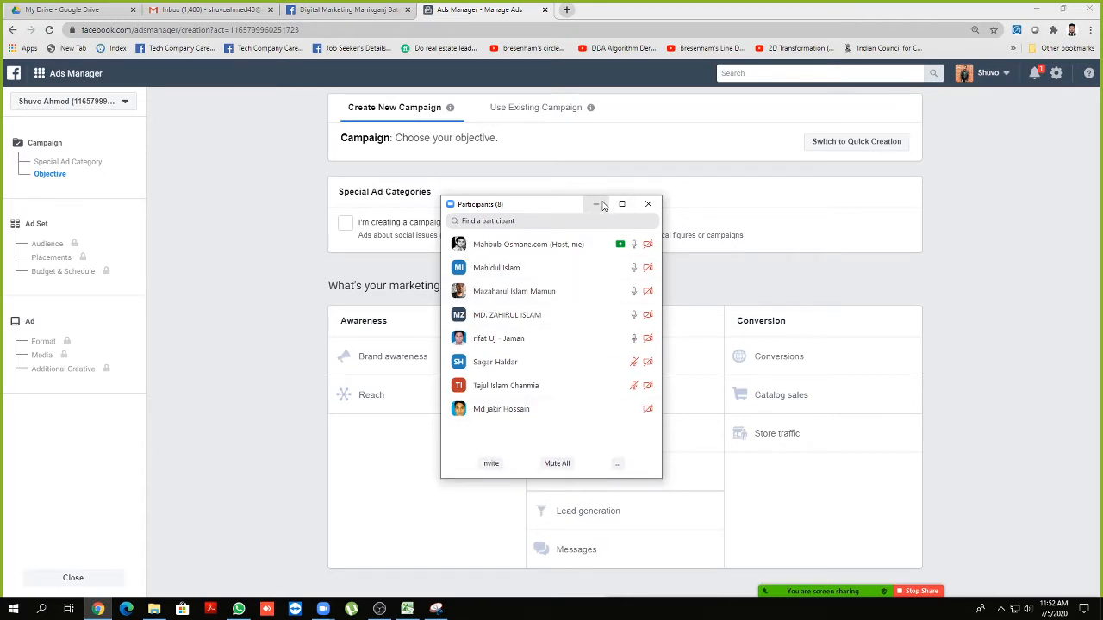
pyautogui.click(601, 205)
pyautogui.click(379, 609)
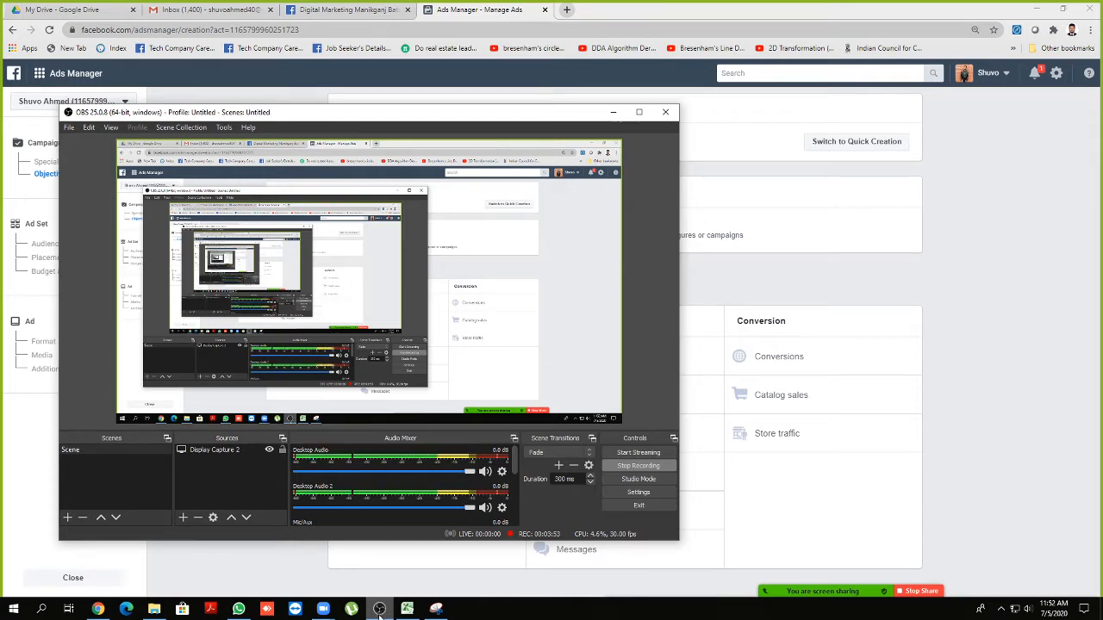
pyautogui.click(379, 610)
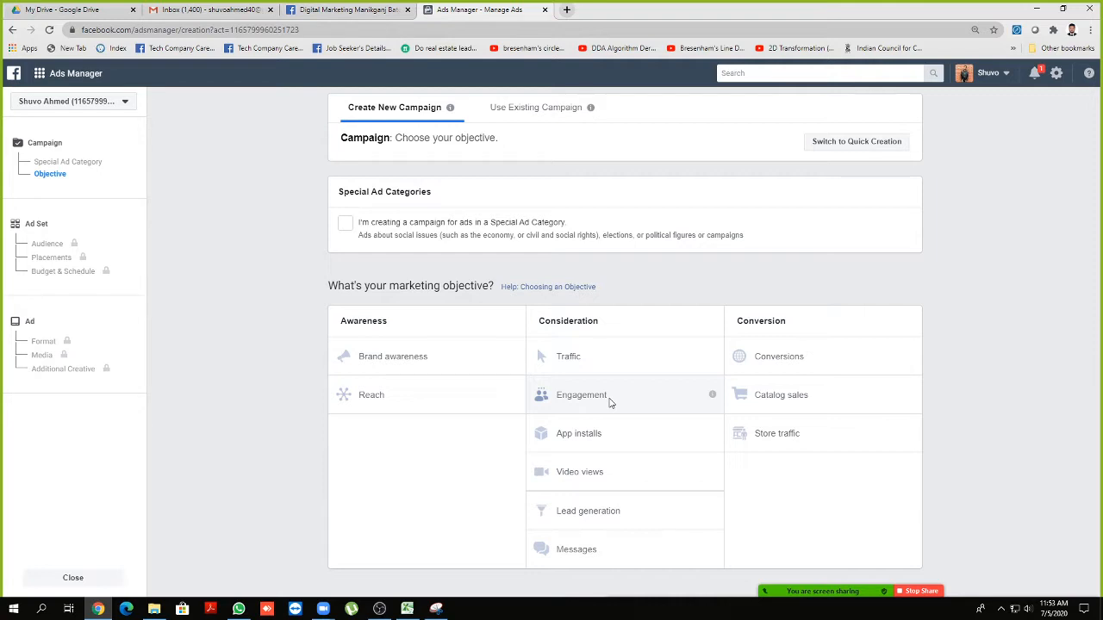
pyautogui.click(811, 581)
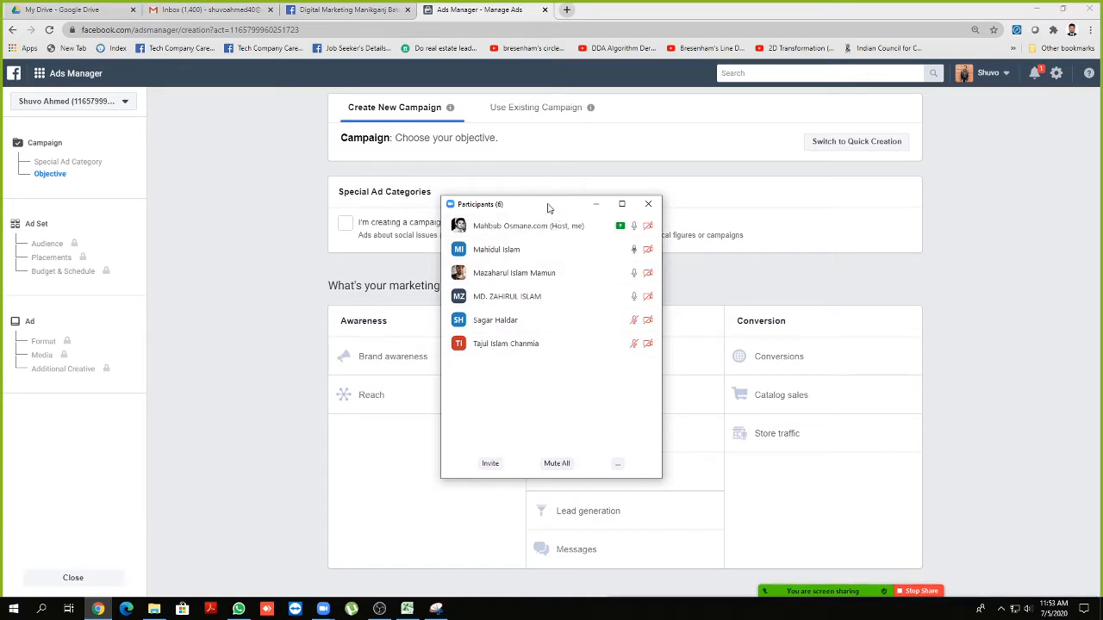
pyautogui.moveTo(548, 207); pyautogui.dragTo(448, 227)
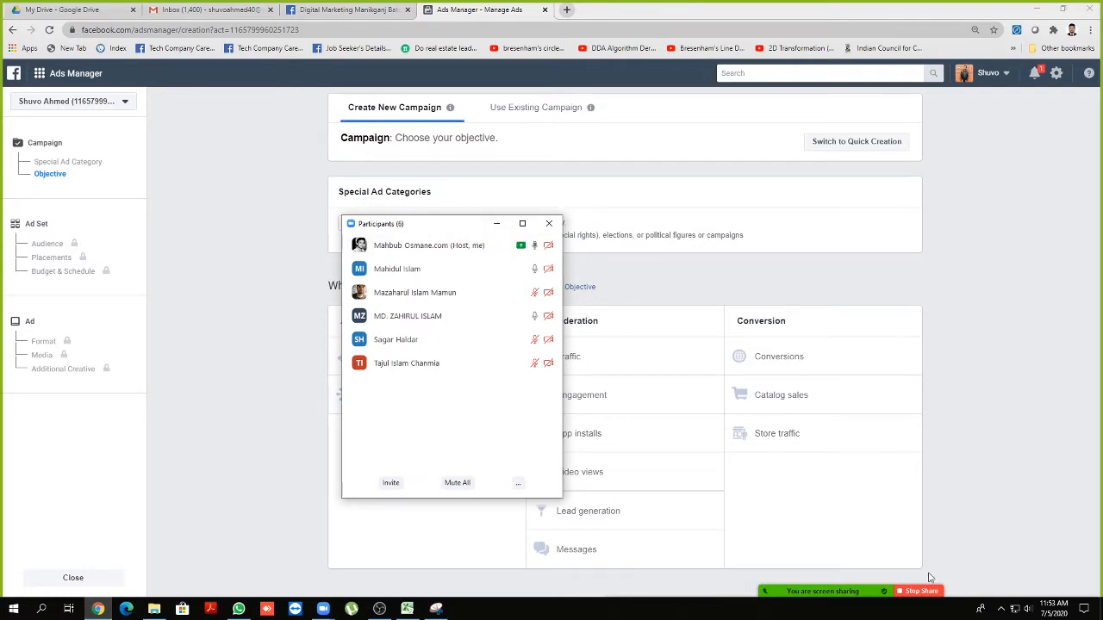
pyautogui.click(1027, 610)
pyautogui.moveTo(968, 583); pyautogui.dragTo(980, 585)
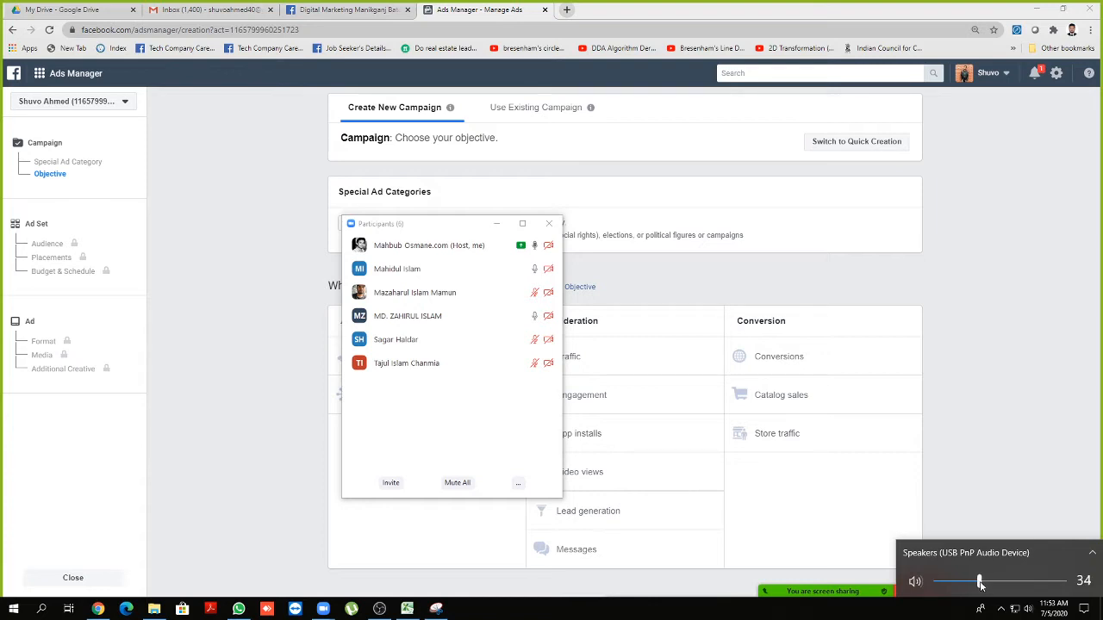
pyautogui.click(496, 224)
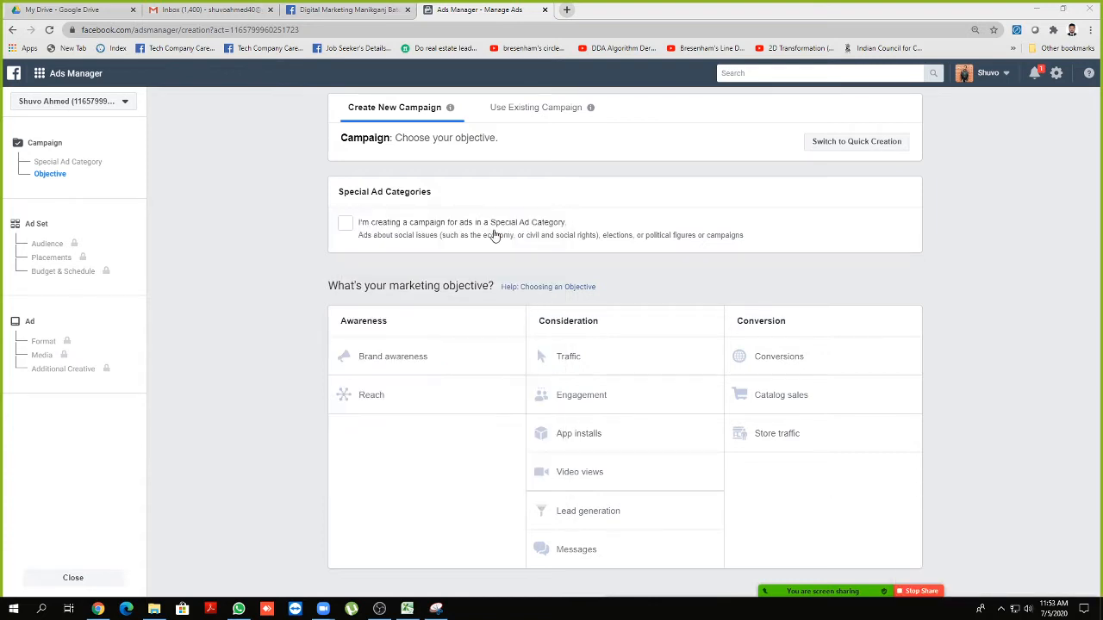
# Choose the Engagement objective with Page likes and continue to the ad set
pyautogui.click(627, 401)
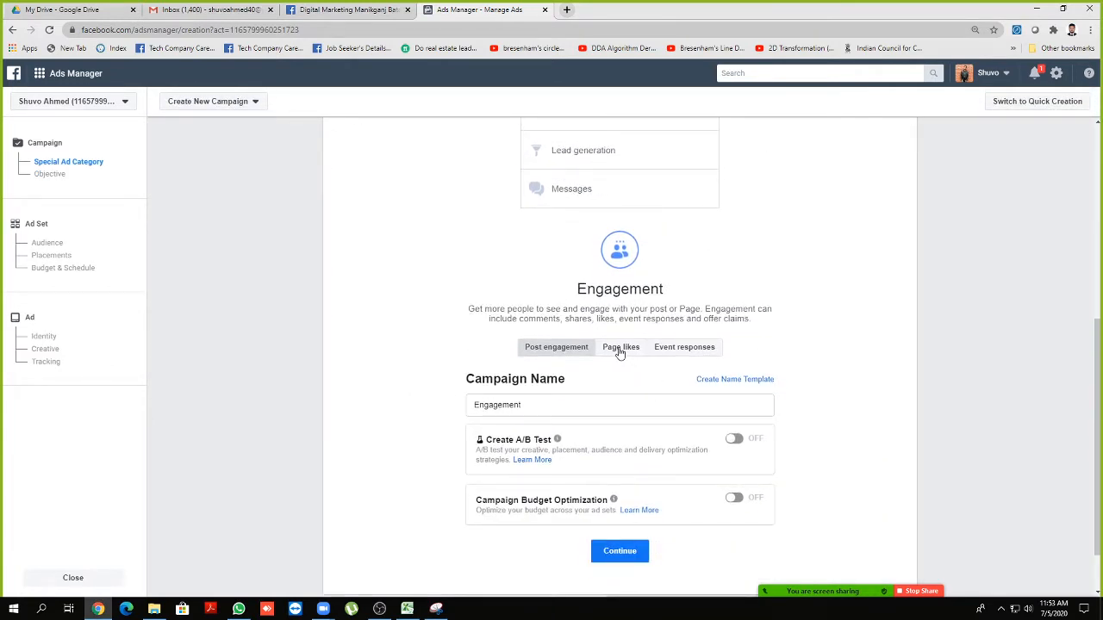
pyautogui.click(619, 348)
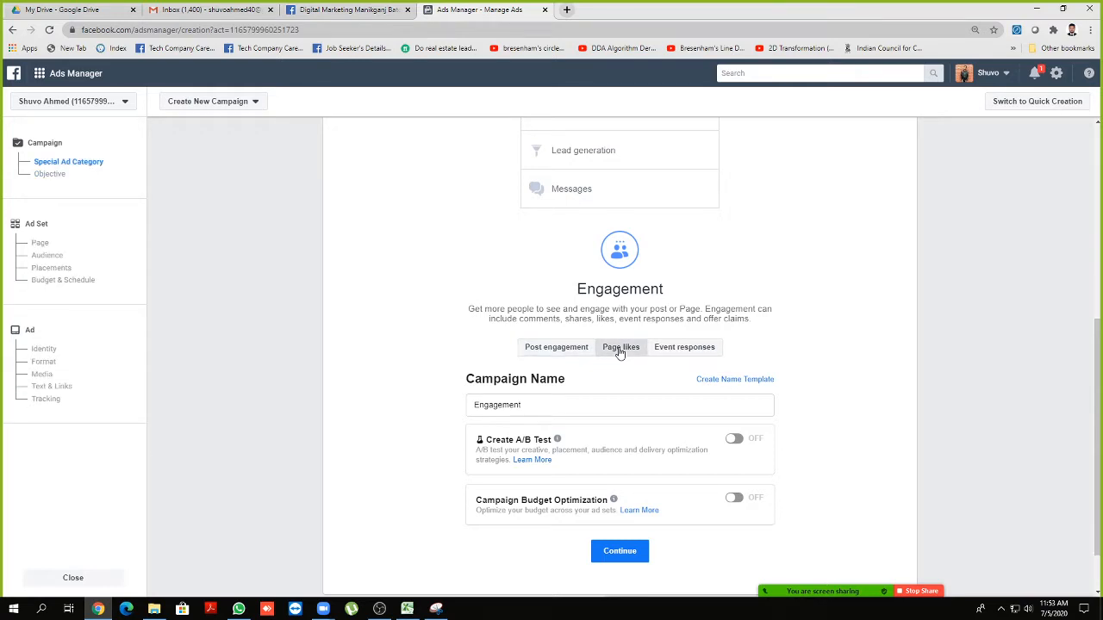
pyautogui.scroll(-1, 618, 351)
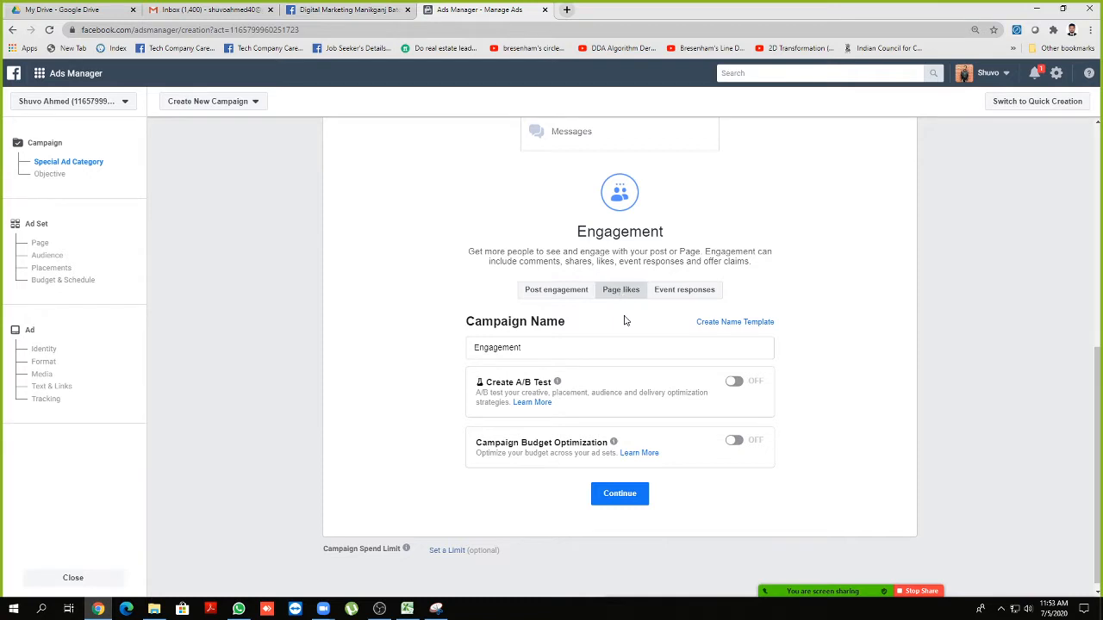
pyautogui.scroll(-1, 626, 321)
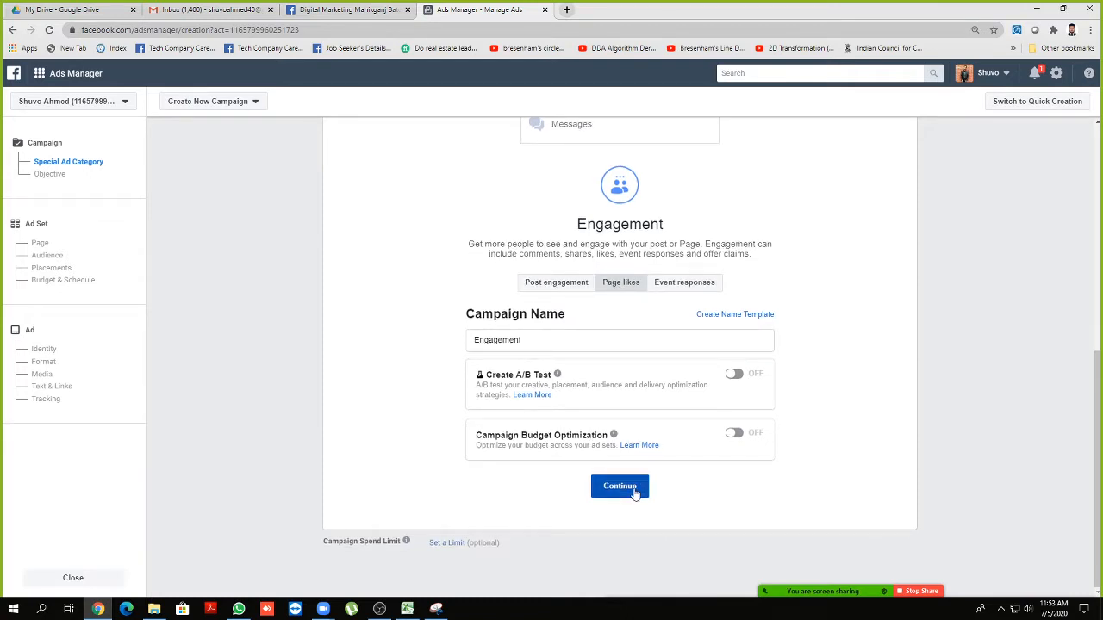
pyautogui.click(634, 492)
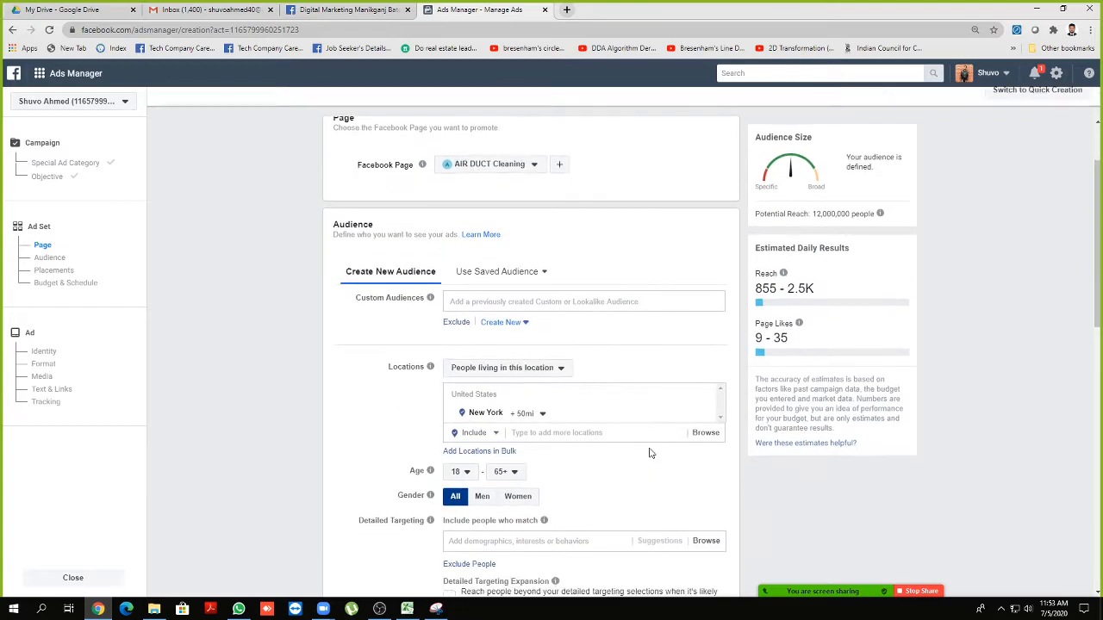
# Move on from the ad set to the AIR DUCT Cleaning ad
pyautogui.scroll(-5, 603, 414)
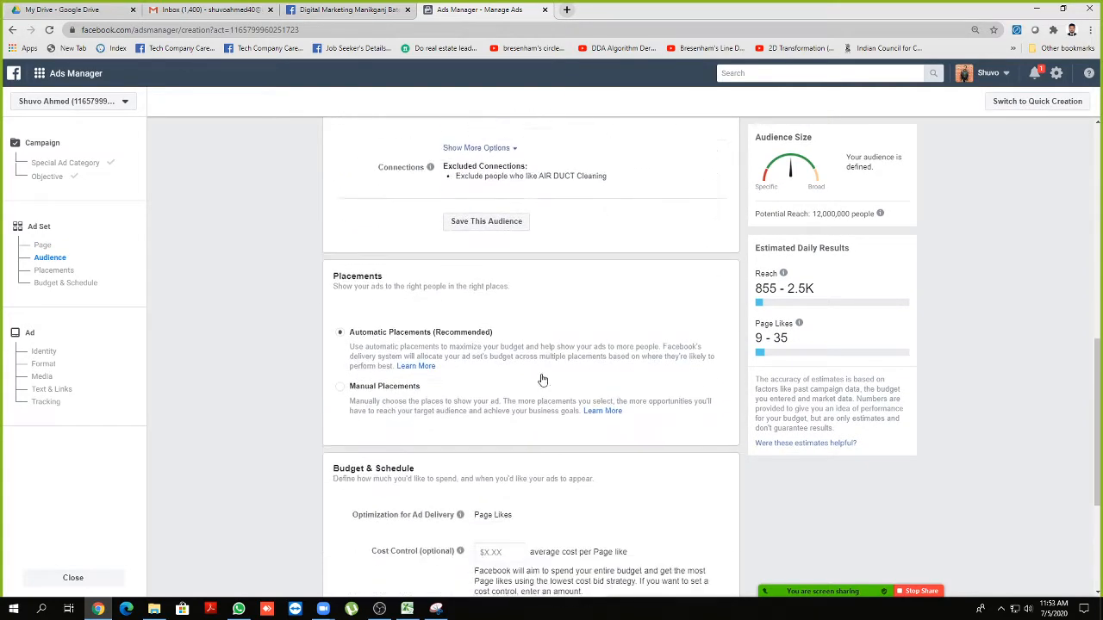
pyautogui.scroll(-3, 543, 380)
pyautogui.click(710, 578)
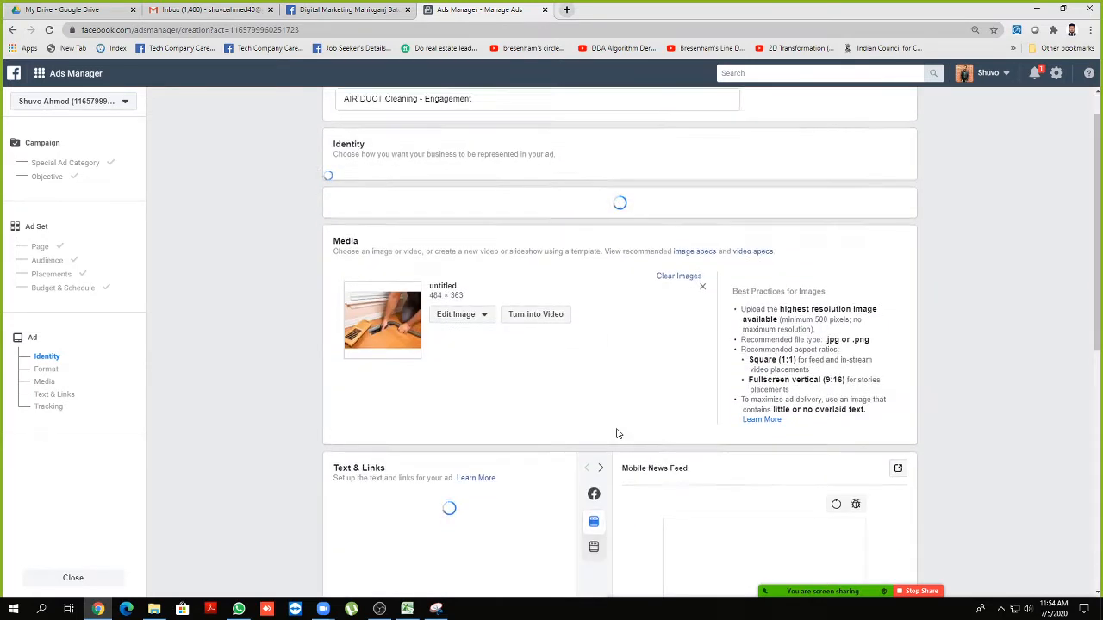
# Review the ad's primary text ending, then return to the Campaign level
pyautogui.scroll(-3, 616, 434)
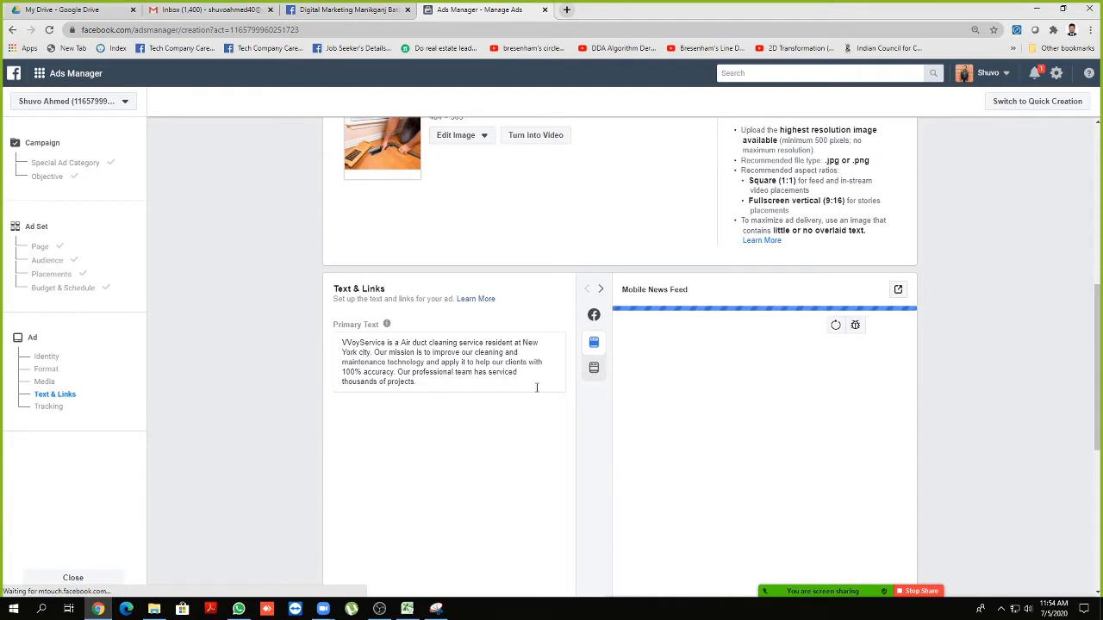
pyautogui.scroll(-2, 497, 387)
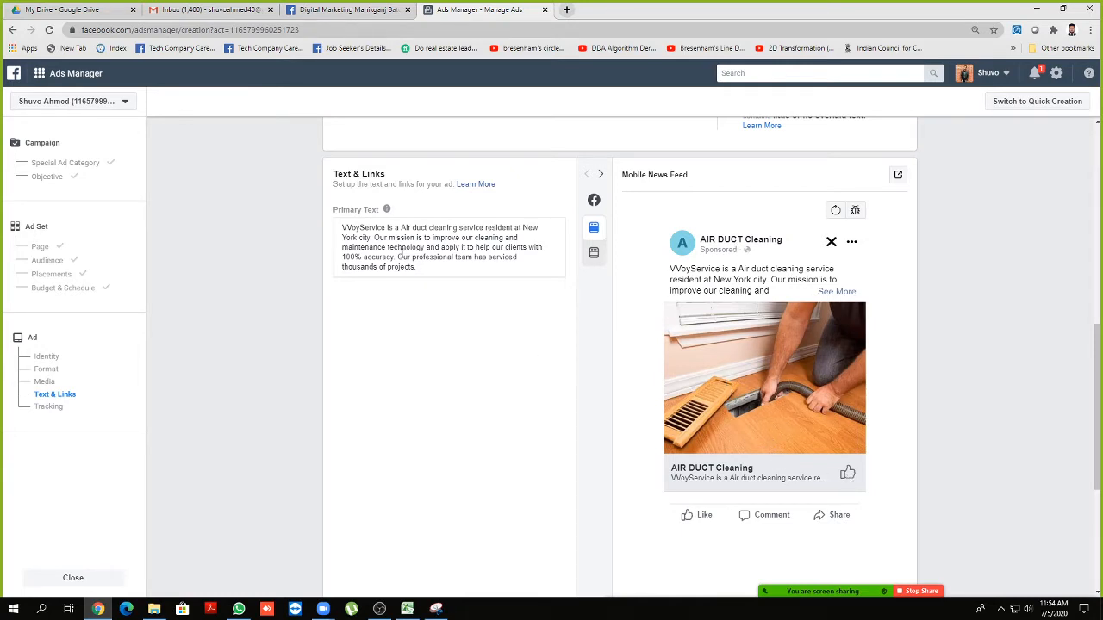
pyautogui.moveTo(419, 267); pyautogui.dragTo(342, 225)
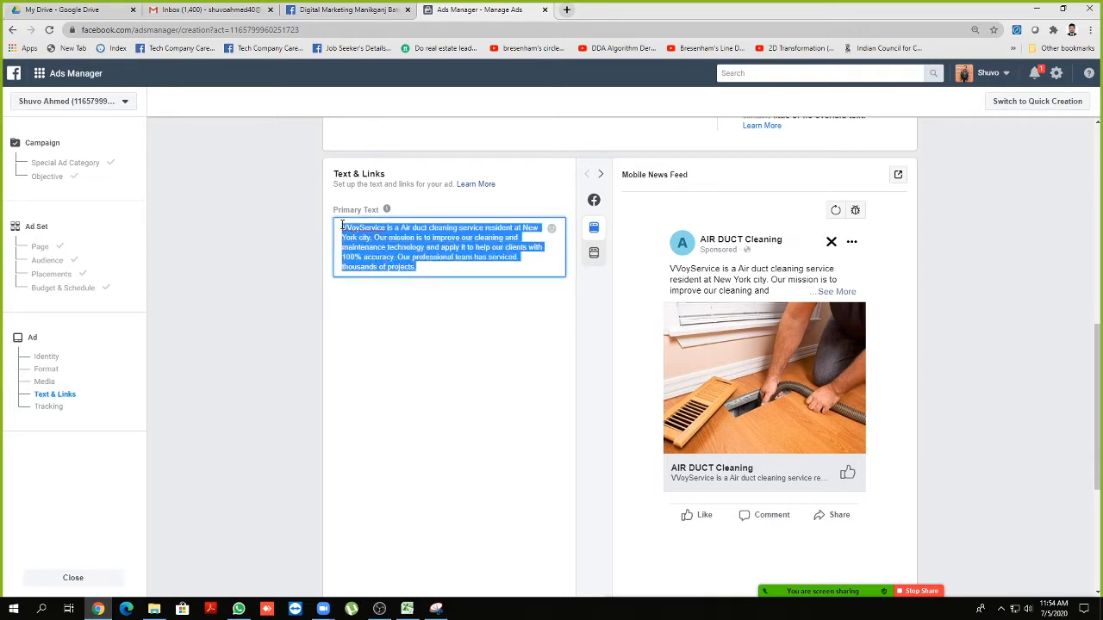
pyautogui.click(441, 266)
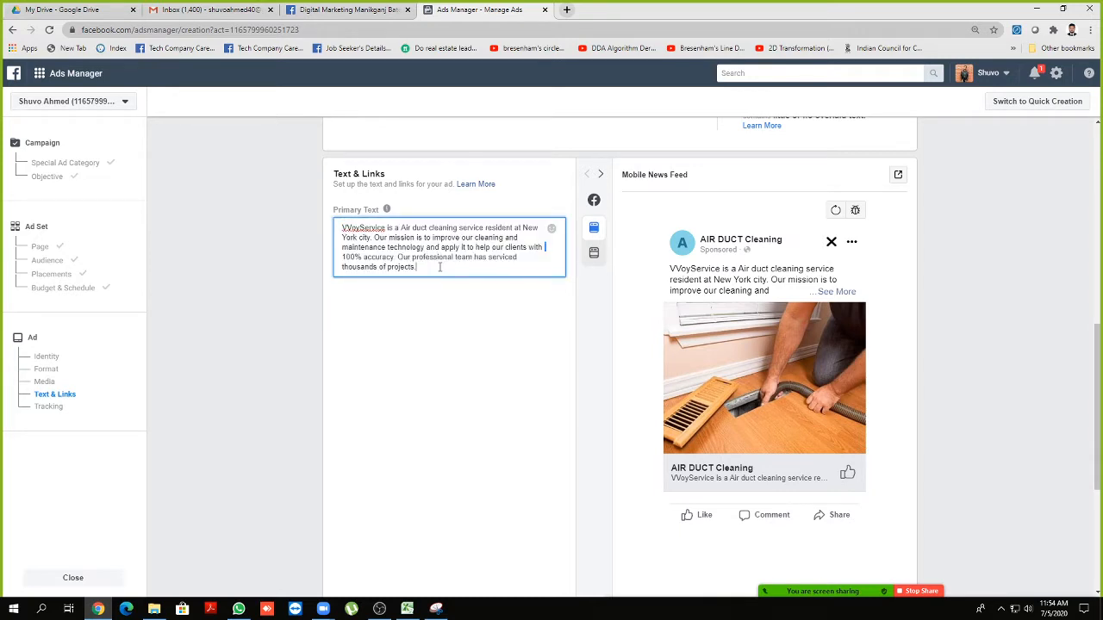
pyautogui.moveTo(440, 266); pyautogui.dragTo(408, 267)
pyautogui.scroll(-3, 851, 479)
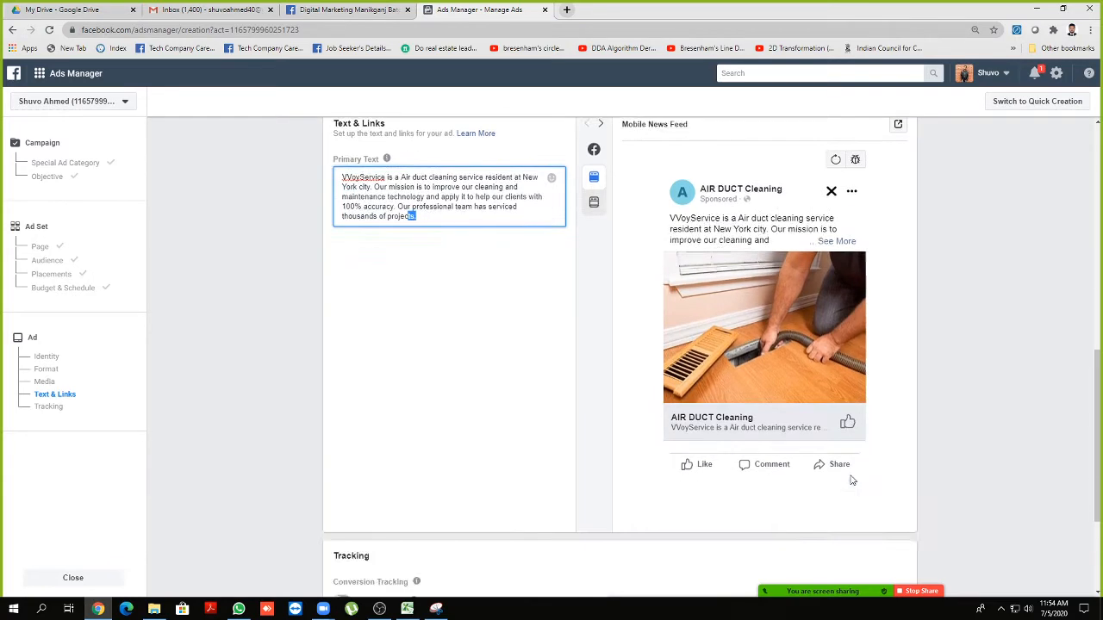
pyautogui.scroll(2, 697, 473)
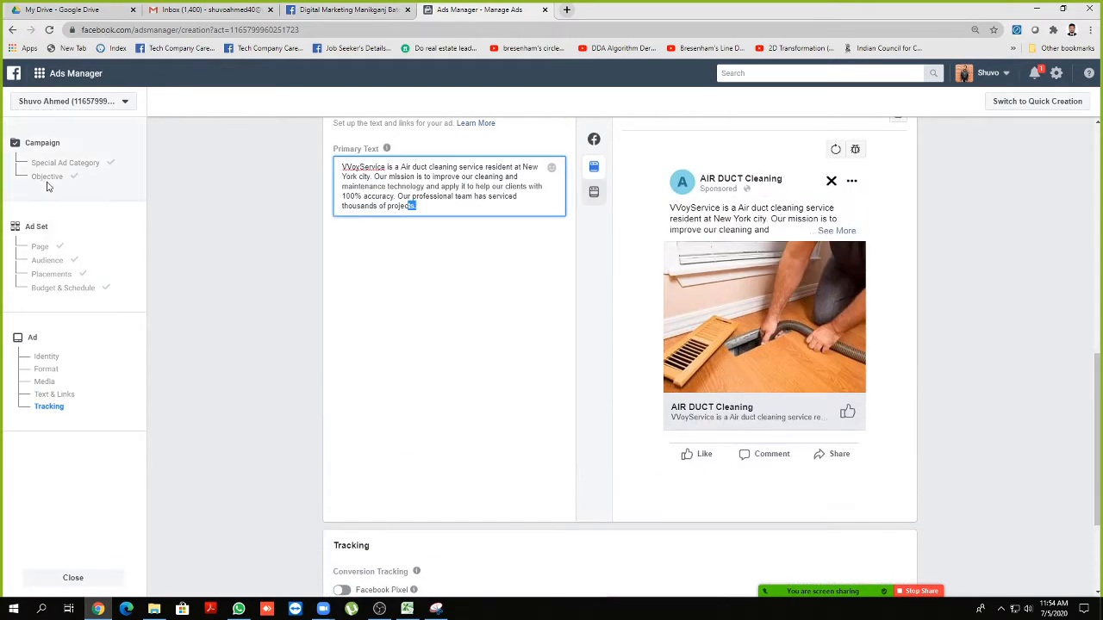
pyautogui.click(48, 151)
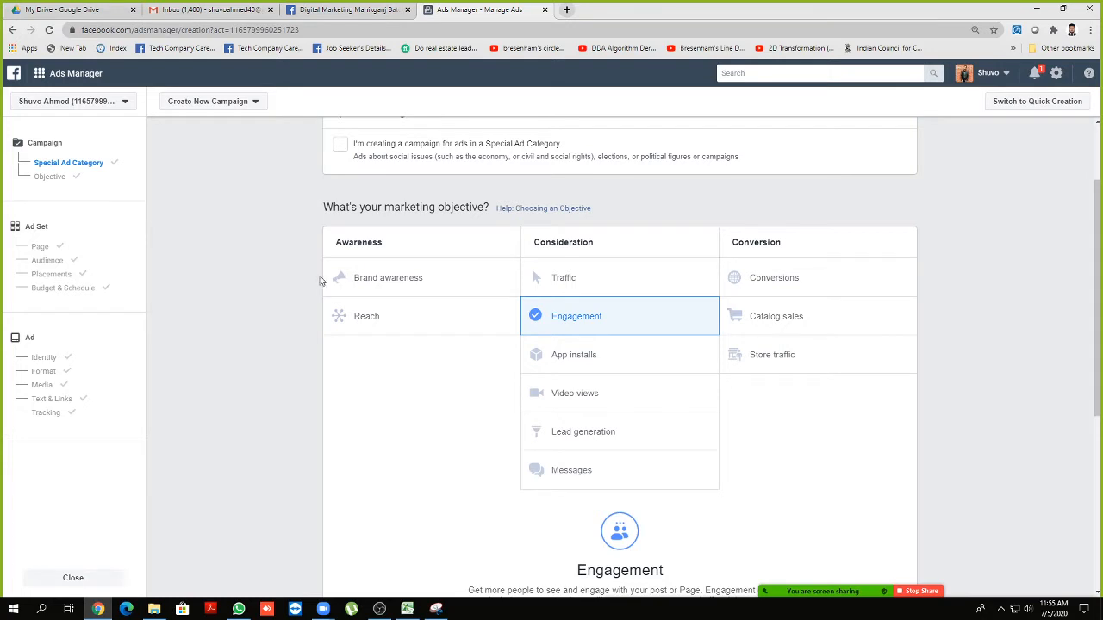
# Open Zoom's 7-person participants list and position it on the left over the objective grid
pyautogui.moveTo(858, 593)
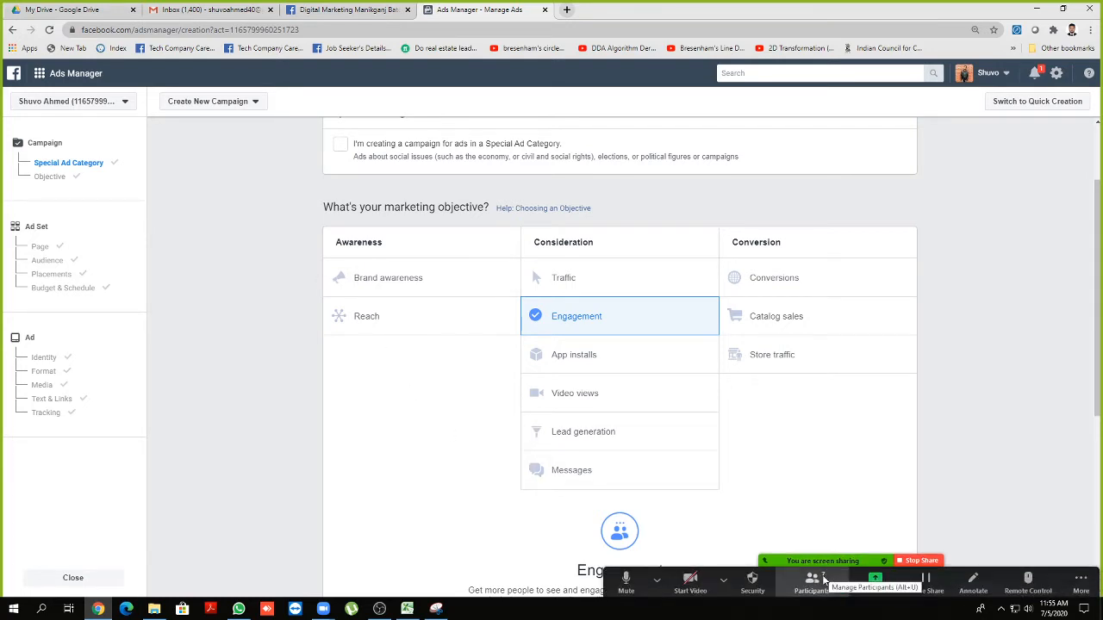
pyautogui.click(822, 581)
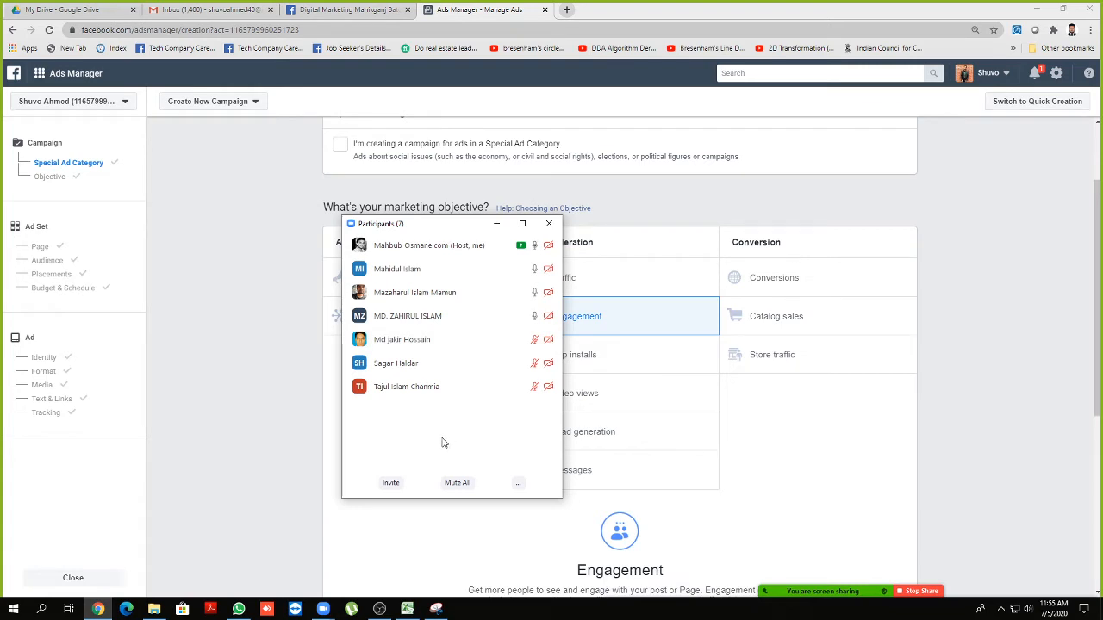
pyautogui.moveTo(456, 224); pyautogui.dragTo(276, 209)
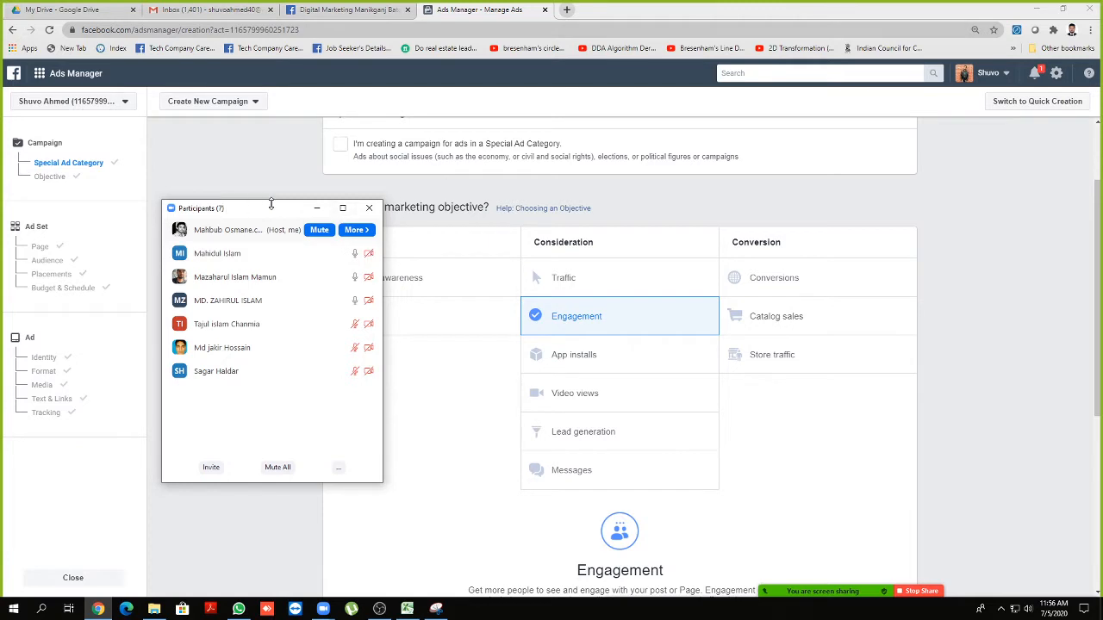
pyautogui.moveTo(271, 209); pyautogui.dragTo(263, 203)
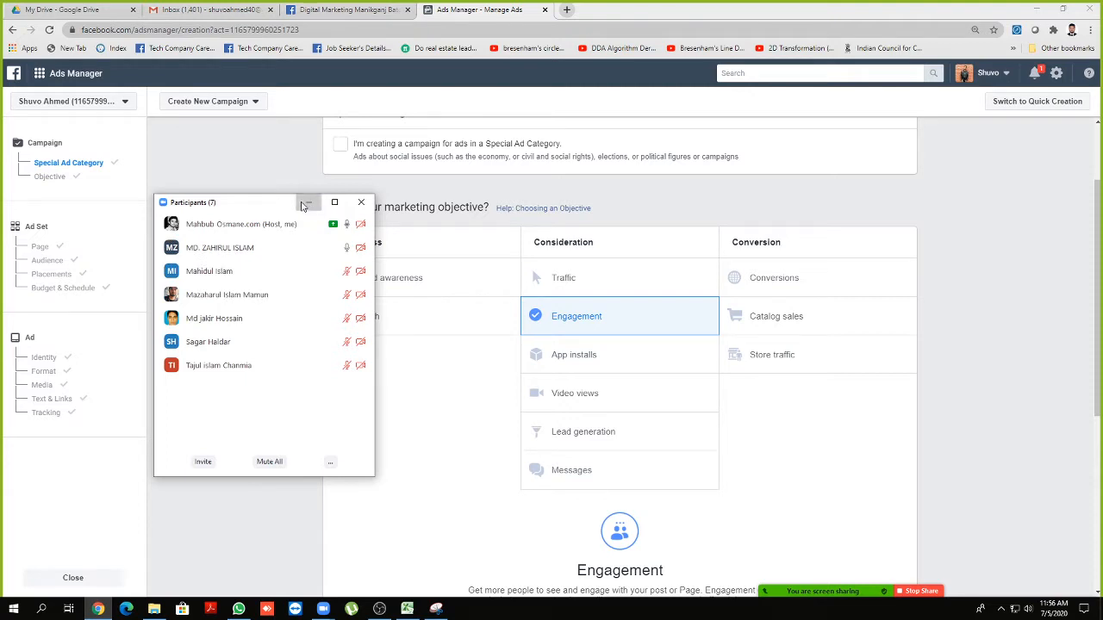
# Minimise the participants list and scroll through the Engagement campaign's name and settings
pyautogui.click(306, 203)
pyautogui.scroll(-4, 278, 241)
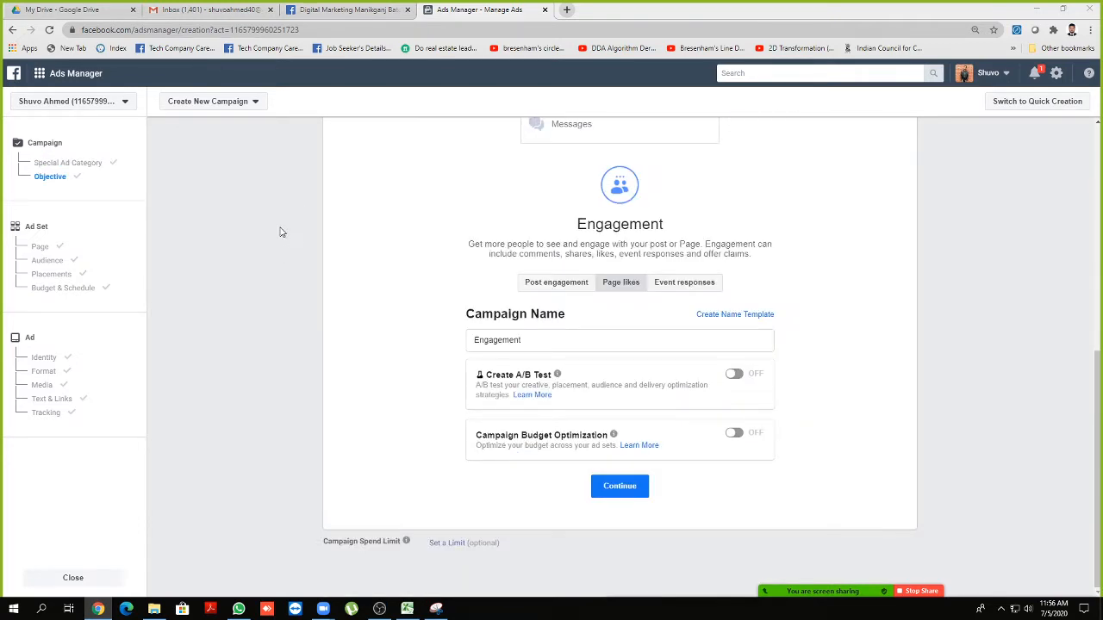
pyautogui.scroll(4, 283, 232)
pyautogui.scroll(1, 306, 256)
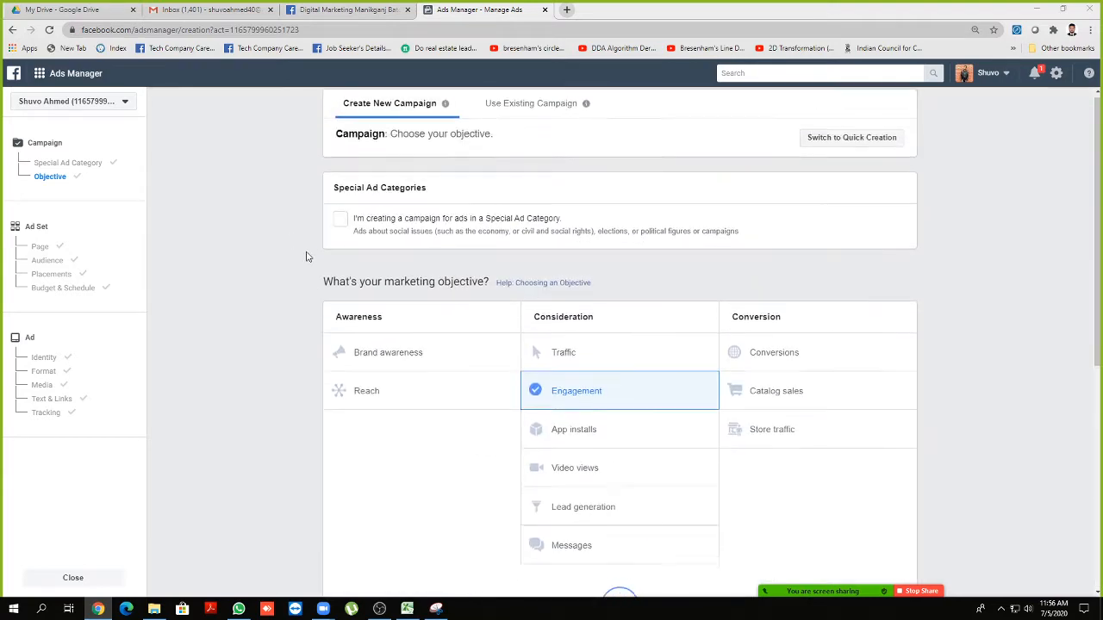
pyautogui.scroll(-5, 305, 258)
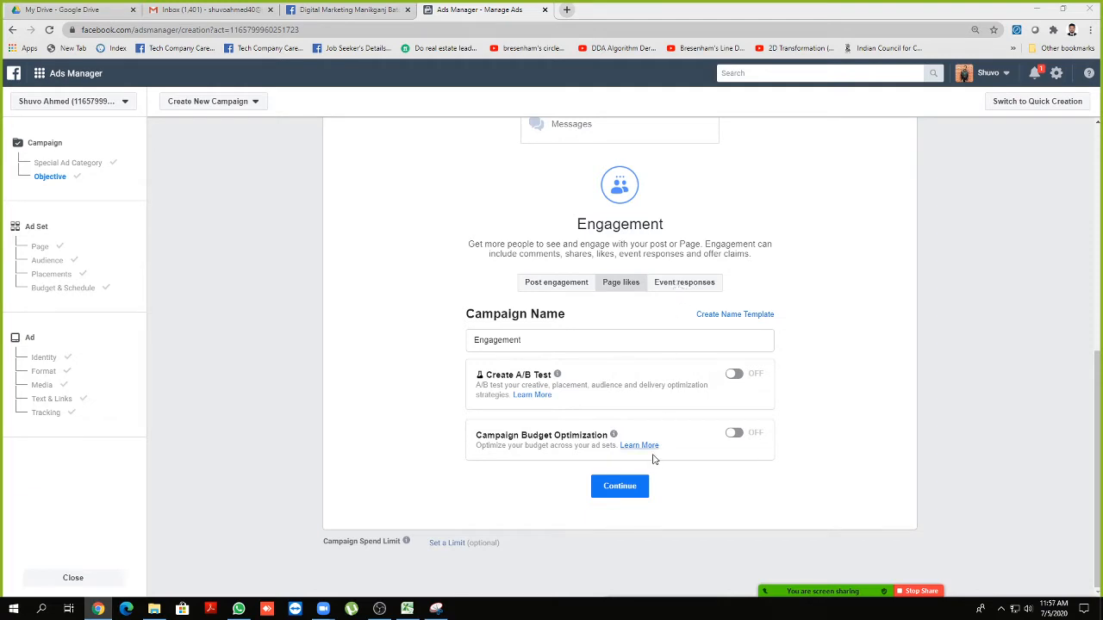
pyautogui.scroll(5, 589, 466)
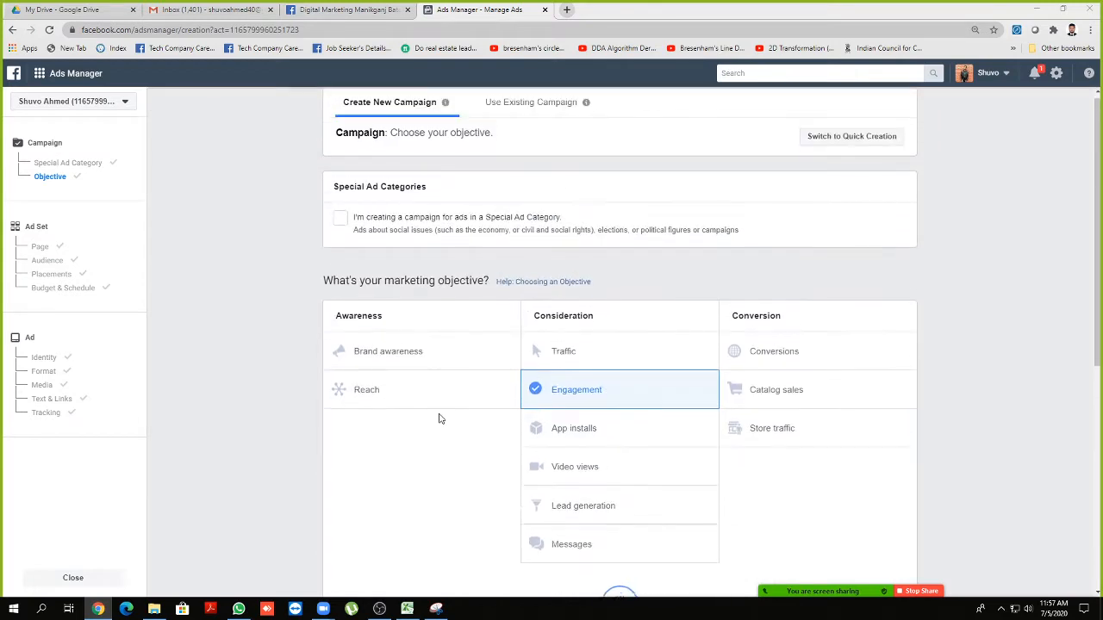
pyautogui.scroll(-1, 441, 419)
pyautogui.scroll(-4, 435, 402)
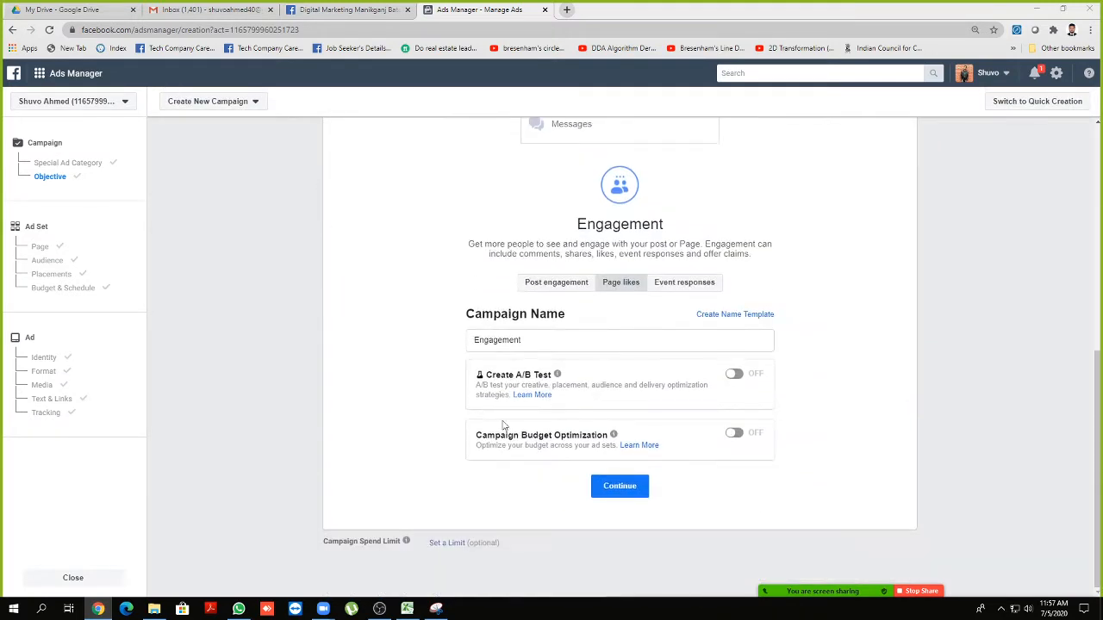
# Highlight the Campaign Budget Optimization and Create A/B Test headings, then scroll back to the objectives
pyautogui.moveTo(476, 435); pyautogui.dragTo(597, 435)
pyautogui.click(458, 416)
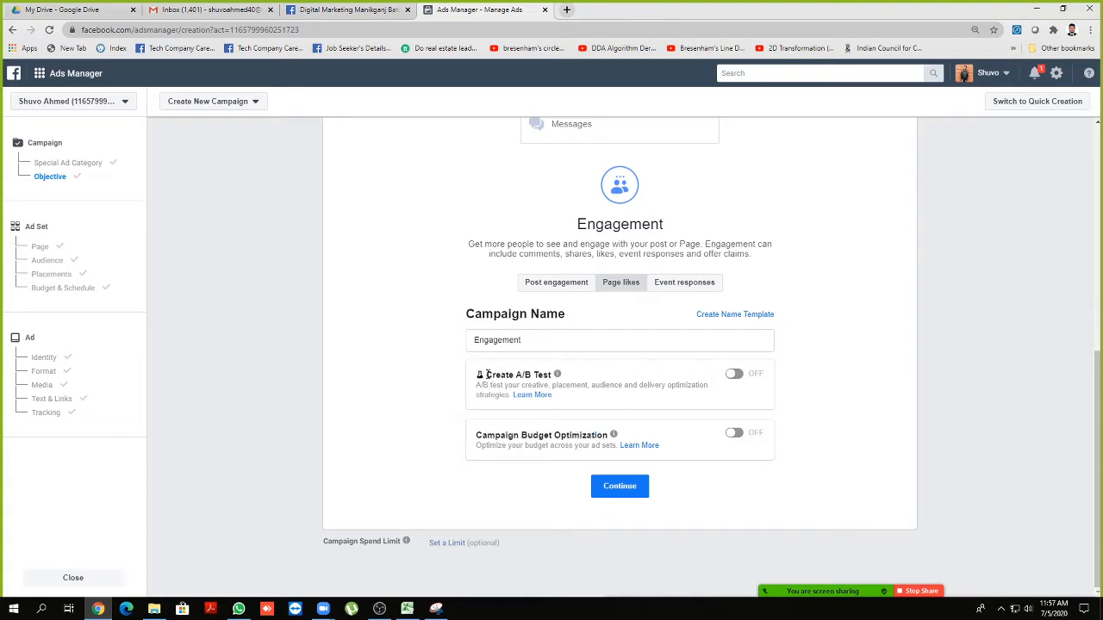
pyautogui.moveTo(486, 375); pyautogui.dragTo(533, 374)
pyautogui.tripleClick(532, 374)
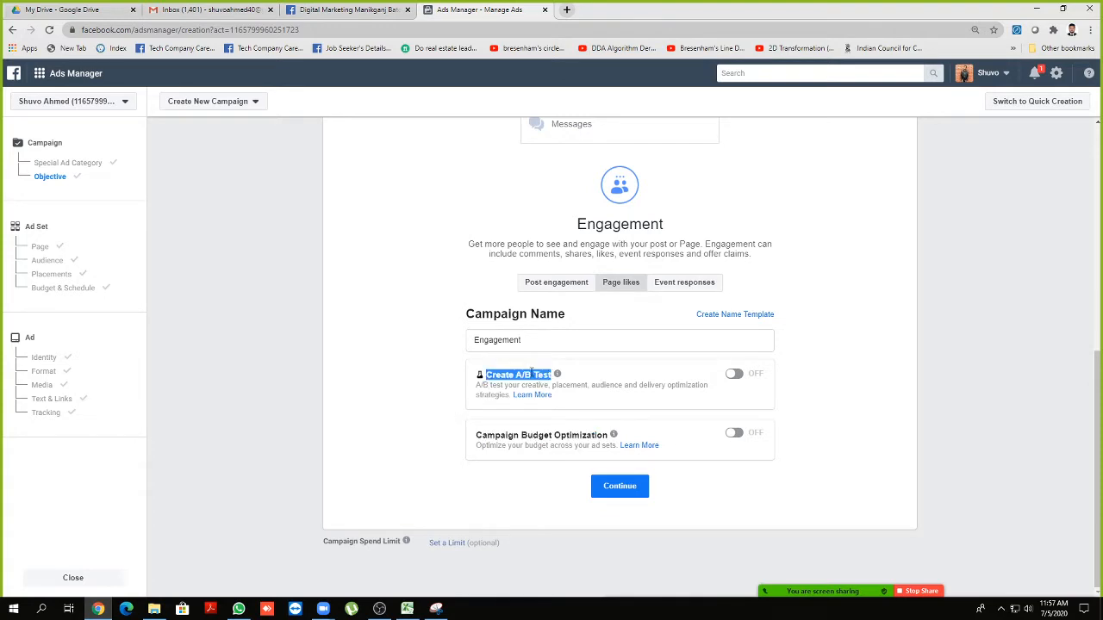
pyautogui.doubleClick(511, 374)
pyautogui.tripleClick(511, 374)
pyautogui.scroll(5, 423, 371)
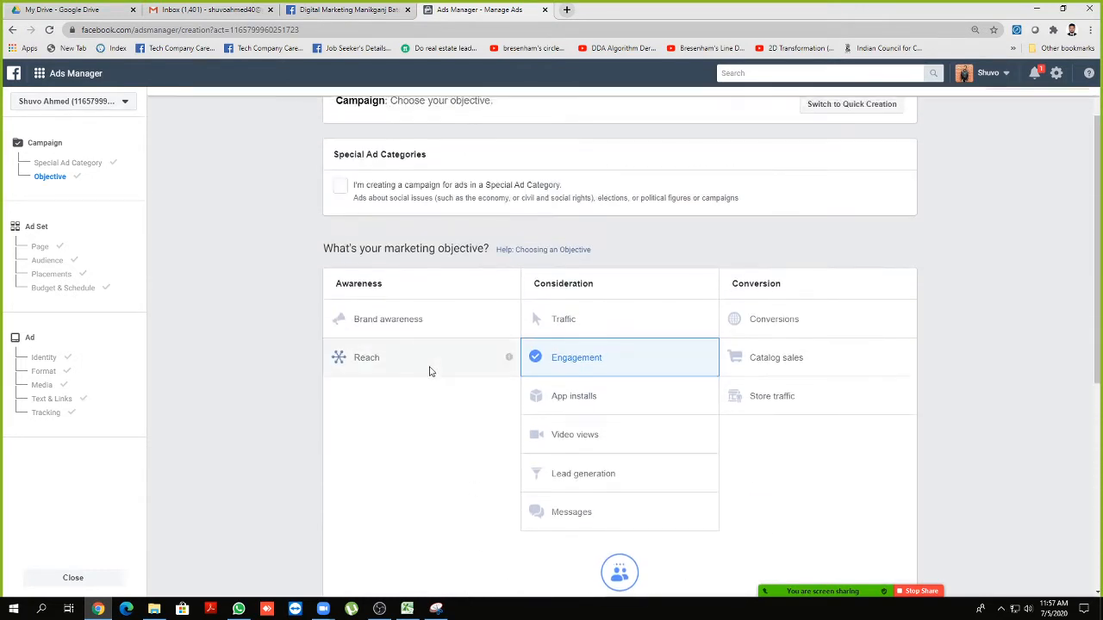
pyautogui.scroll(1, 431, 371)
# Load the Fiverr homepage at fiverr.com in a new tab
pyautogui.click(566, 9)
pyautogui.write('f')
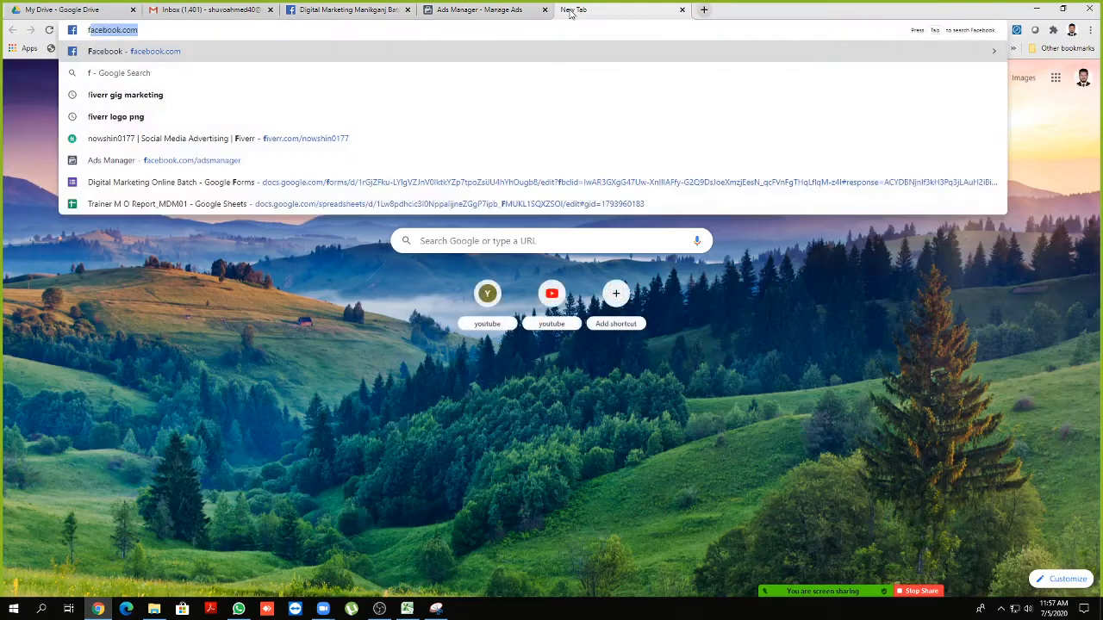
pyautogui.write('i')
pyautogui.press('Return')
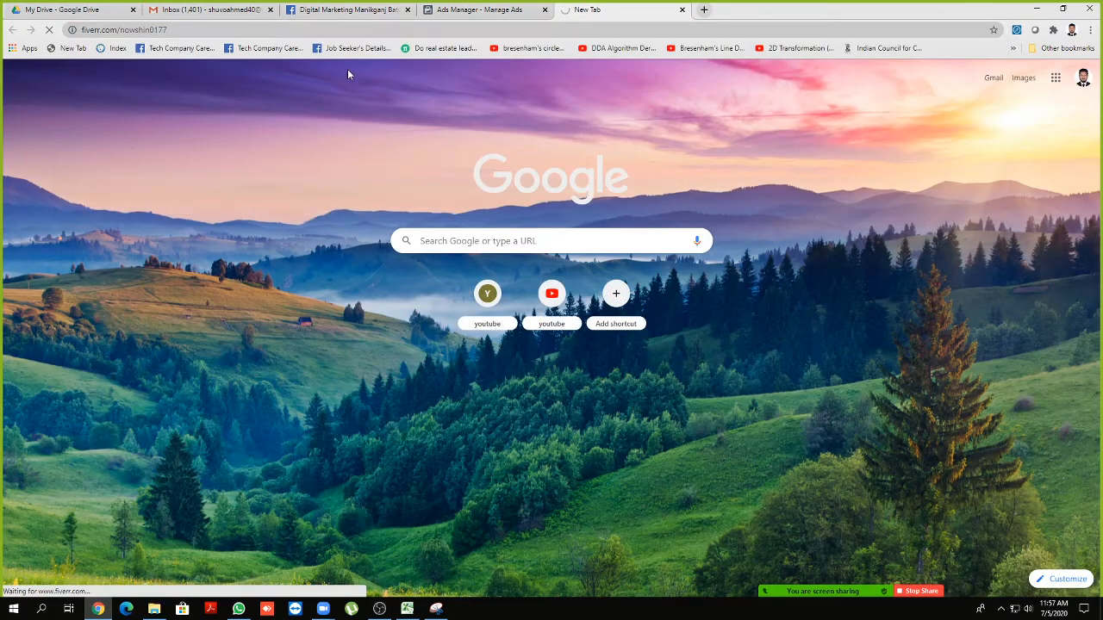
pyautogui.moveTo(226, 29); pyautogui.dragTo(126, 30)
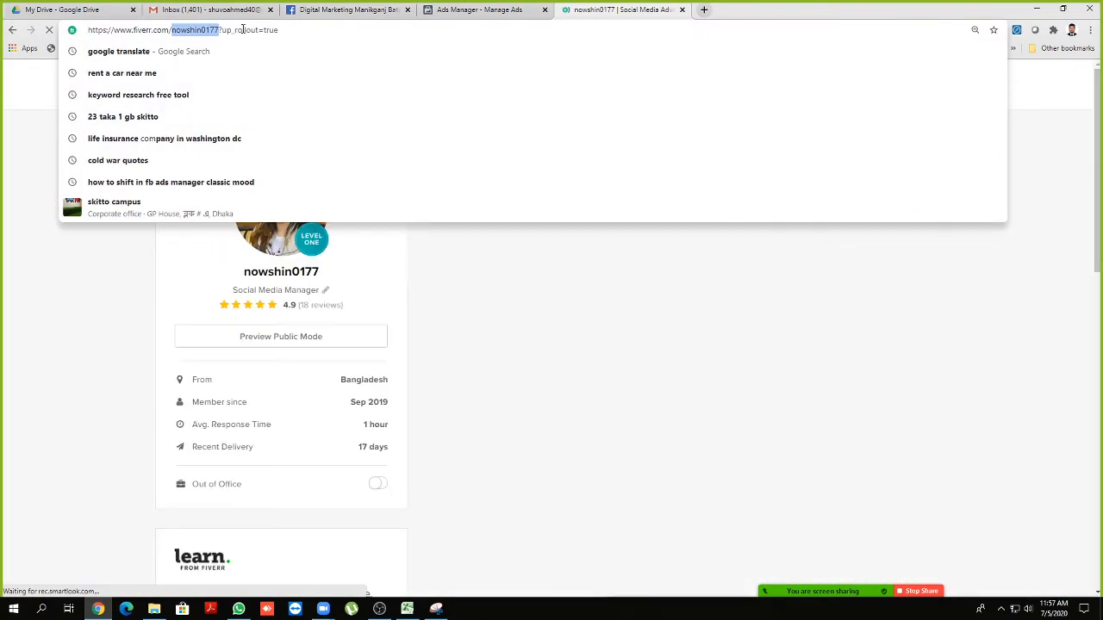
pyautogui.press('BackSpace')
pyautogui.press('Return')
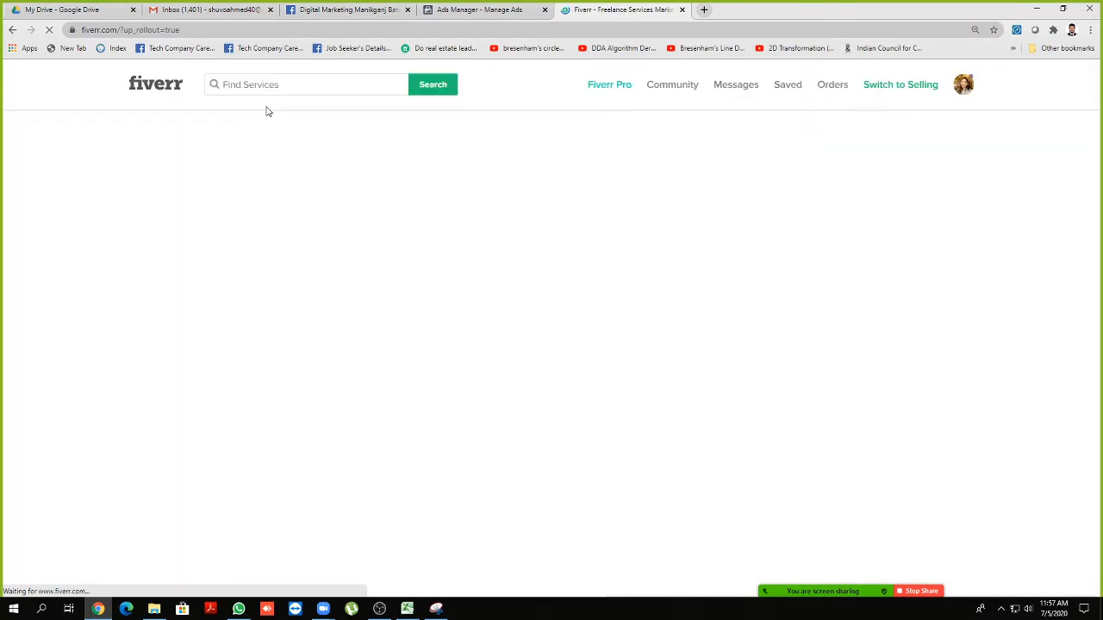
# Search Fiverr for 'A/B test facebook' and scroll through the 30 results
pyautogui.click(251, 82)
pyautogui.write('A')
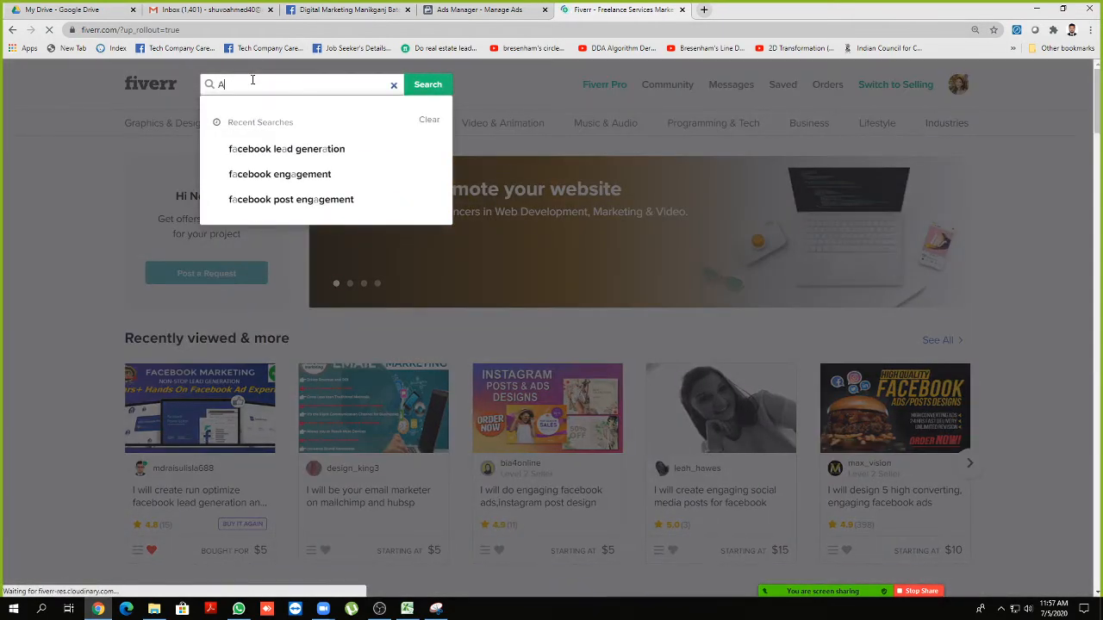
pyautogui.write('/B')
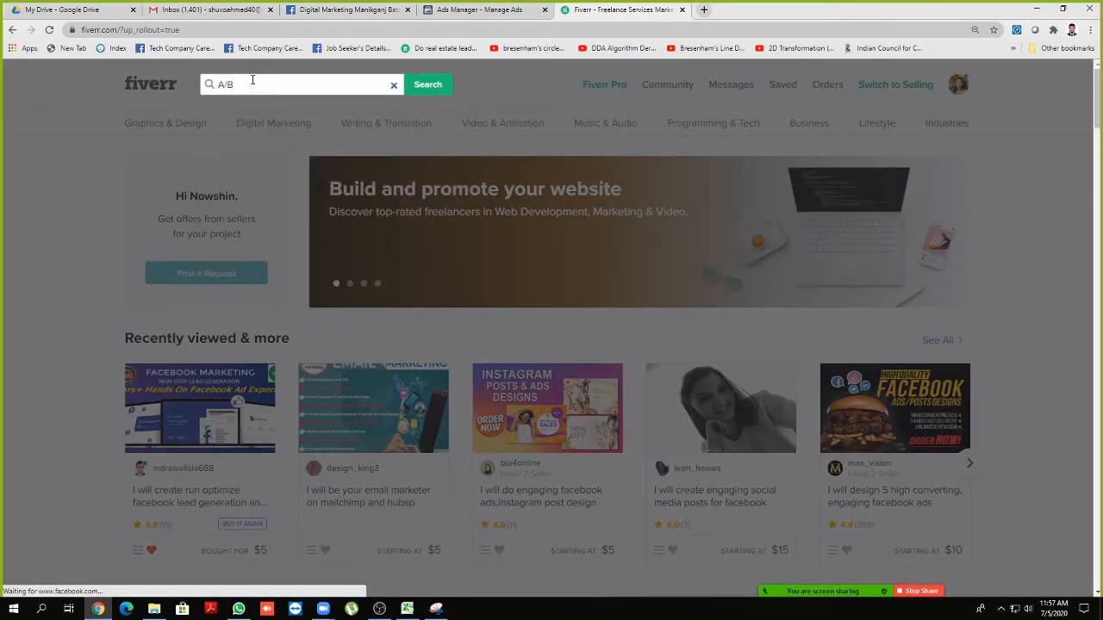
pyautogui.write(' test fa')
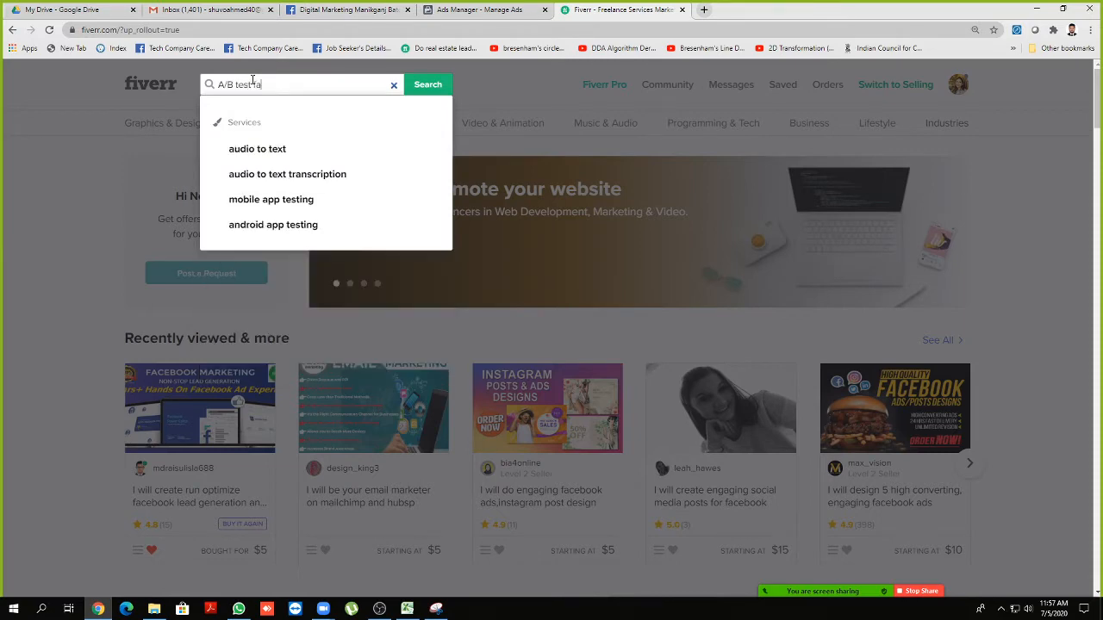
pyautogui.write('cebook')
pyautogui.press('Return')
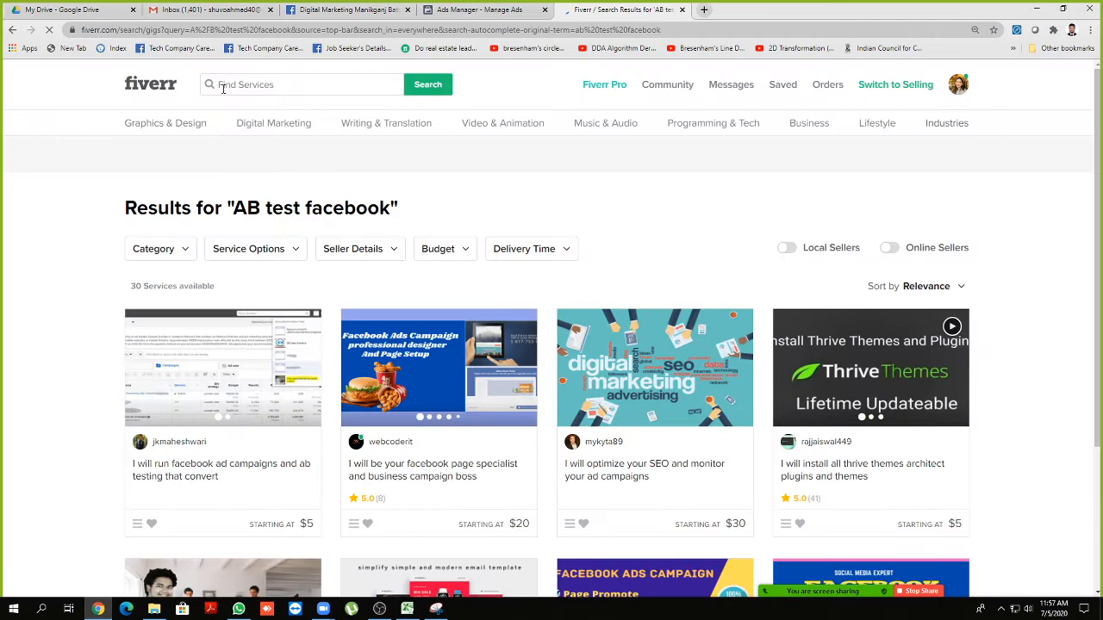
pyautogui.moveTo(158, 123)
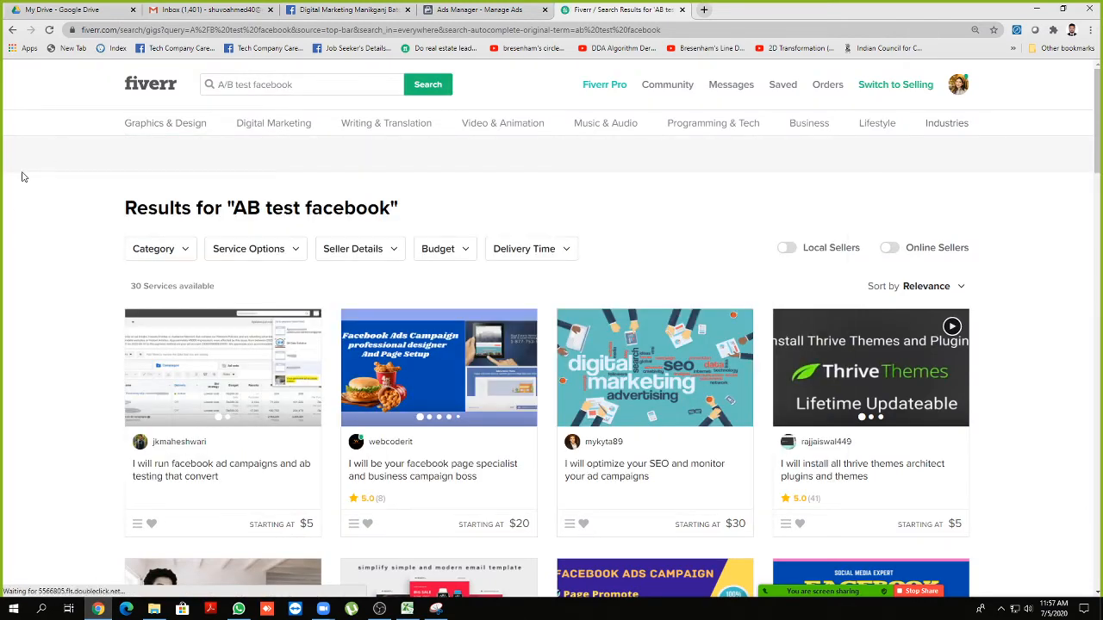
pyautogui.scroll(-3, 24, 177)
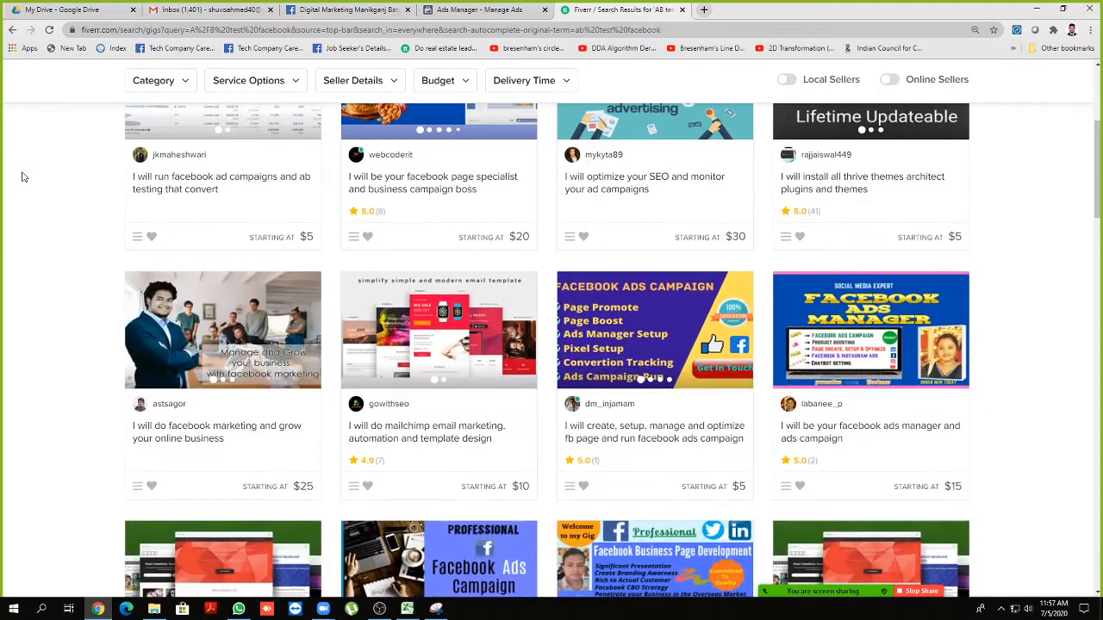
pyautogui.click(365, 188)
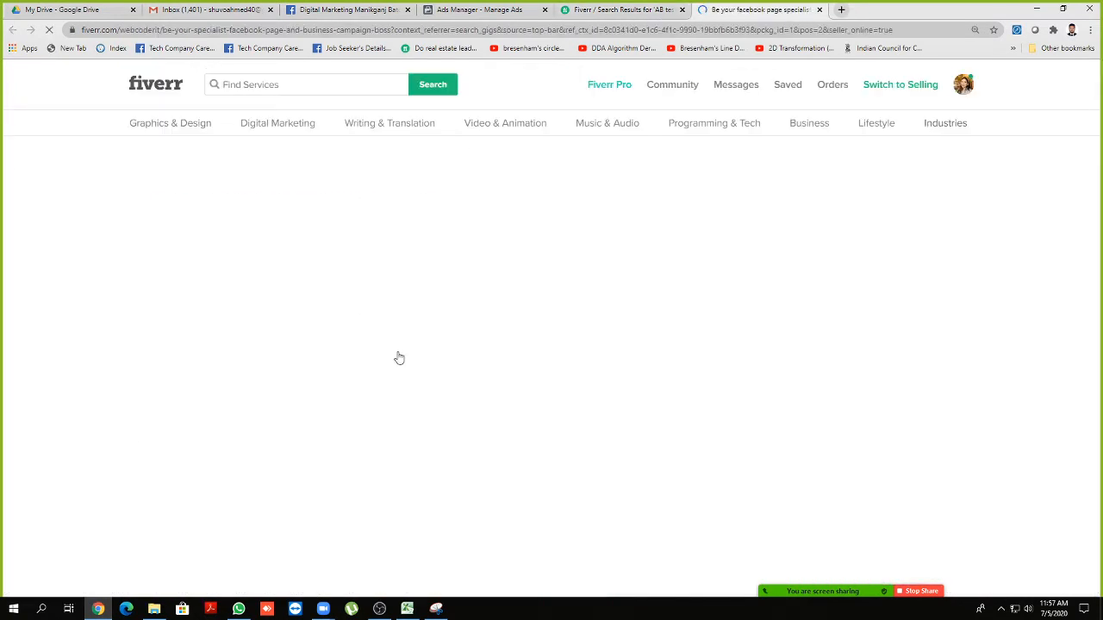
pyautogui.scroll(-3, 398, 343)
pyautogui.scroll(-3, 399, 343)
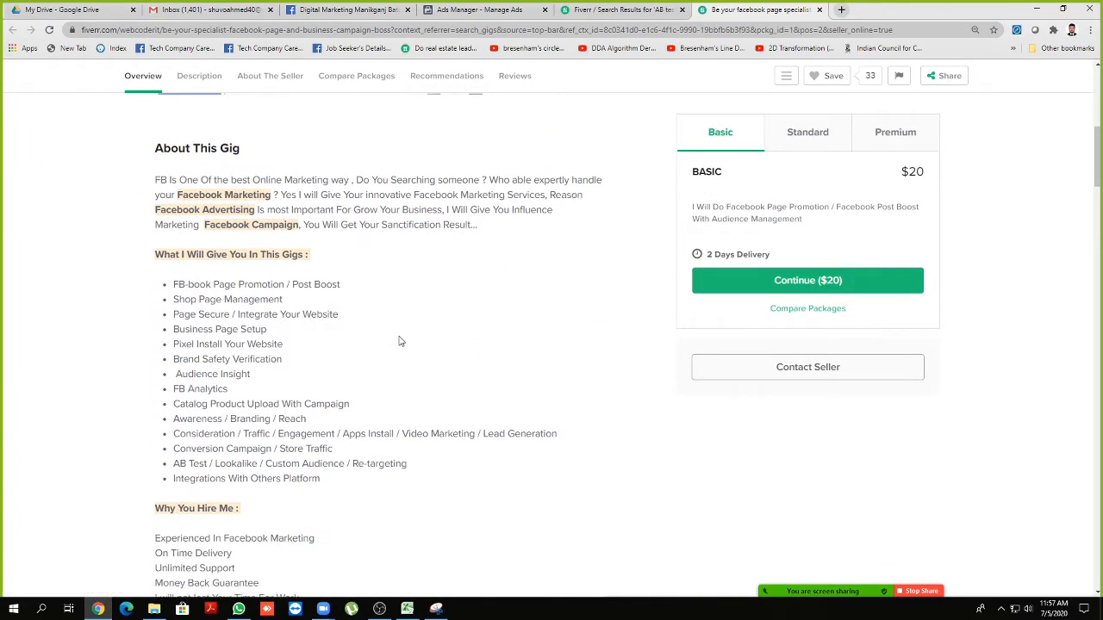
pyautogui.scroll(-1, 399, 341)
pyautogui.moveTo(181, 406); pyautogui.dragTo(215, 408)
pyautogui.doubleClick(199, 406)
pyautogui.click(175, 408)
pyautogui.click(203, 405)
pyautogui.moveTo(344, 409)
pyautogui.mouseDown()
pyautogui.moveTo(224, 408)
pyautogui.moveTo(341, 407)
pyautogui.mouseUp()
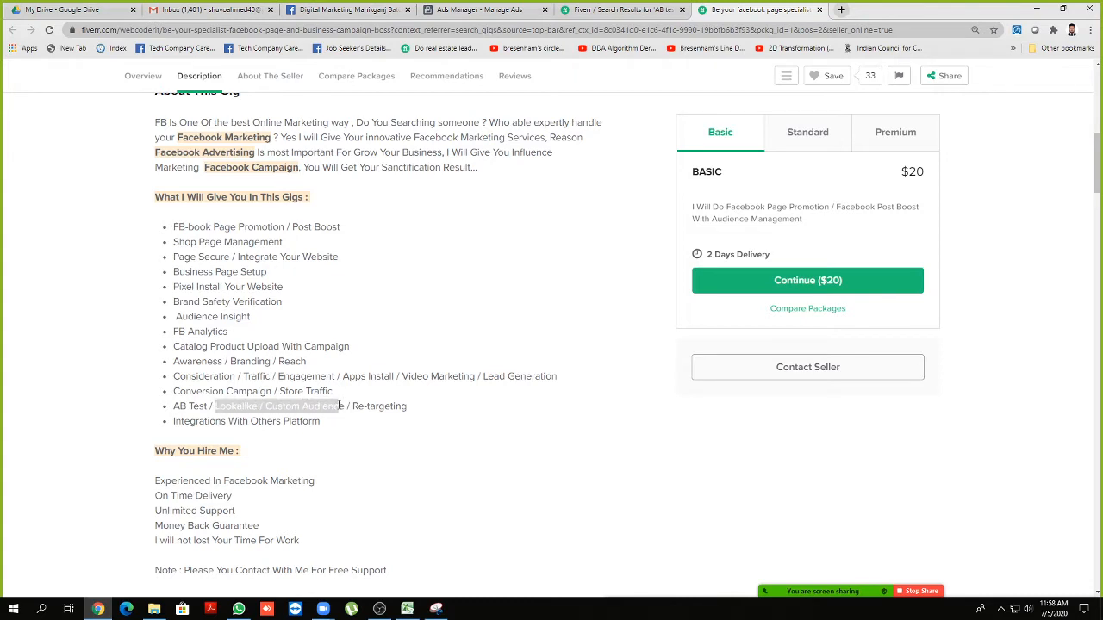
pyautogui.click(343, 406)
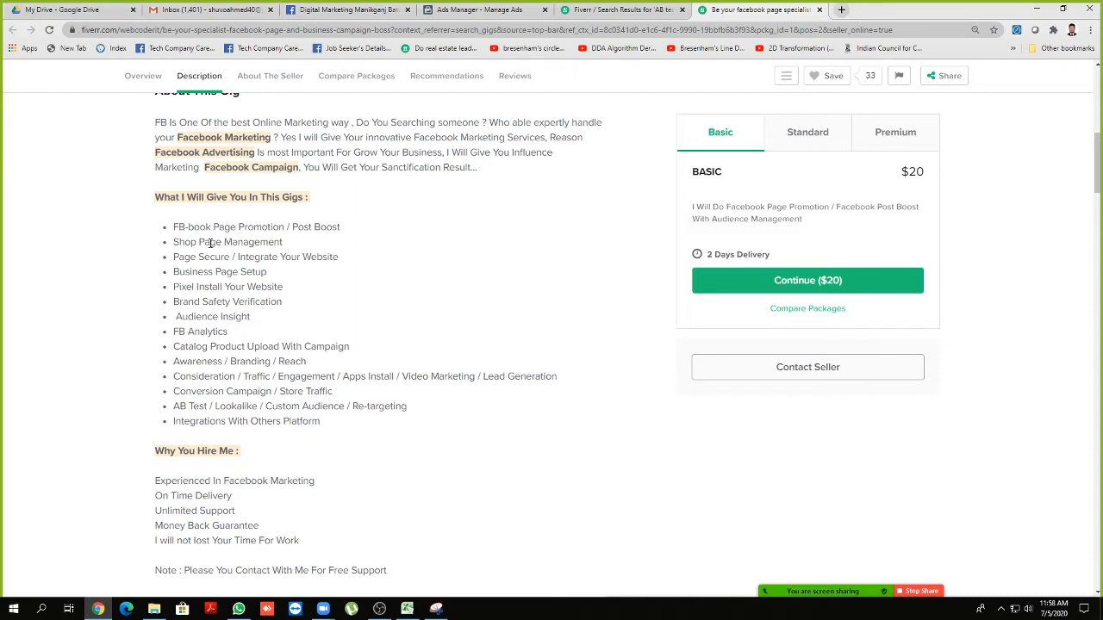
pyautogui.moveTo(178, 226); pyautogui.dragTo(237, 228)
pyautogui.click(346, 228)
pyautogui.click(174, 228)
pyautogui.click(185, 243)
pyautogui.moveTo(175, 243); pyautogui.dragTo(283, 243)
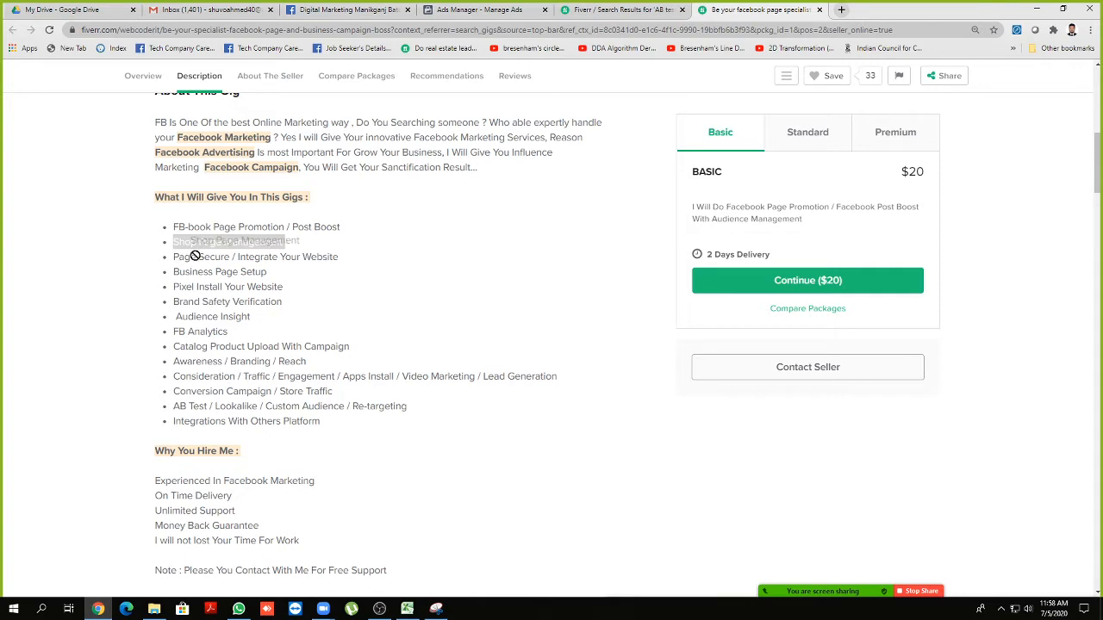
pyautogui.doubleClick(203, 256)
pyautogui.moveTo(174, 272); pyautogui.dragTo(265, 271)
pyautogui.click(182, 282)
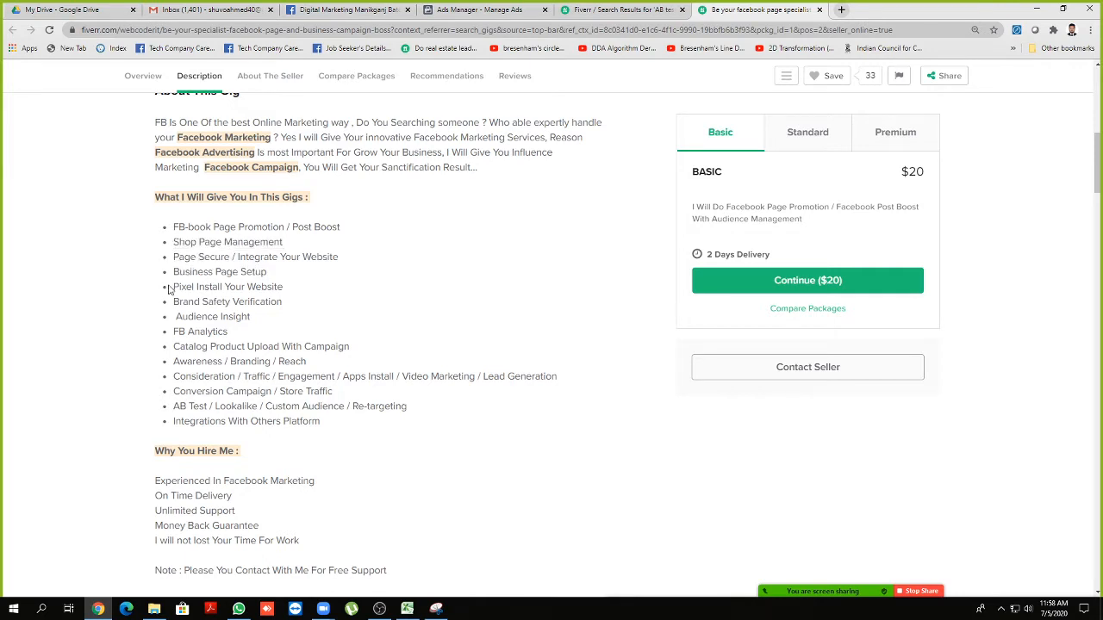
pyautogui.moveTo(173, 286); pyautogui.dragTo(282, 288)
pyautogui.click(282, 288)
pyautogui.tripleClick(281, 288)
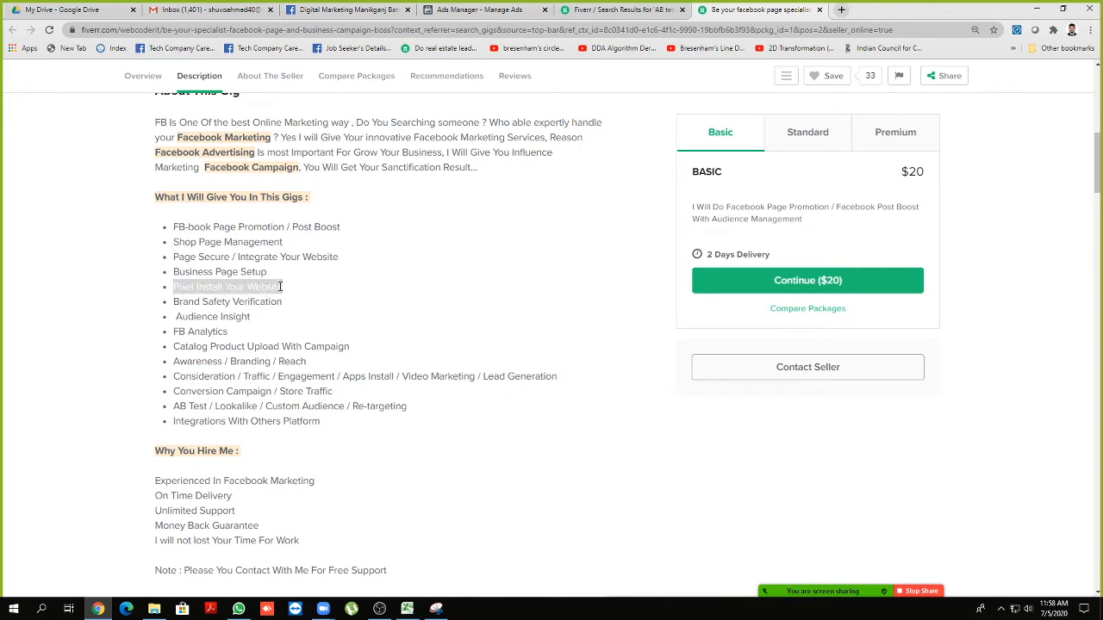
pyautogui.click(280, 287)
pyautogui.tripleClick(280, 287)
pyautogui.moveTo(181, 325); pyautogui.dragTo(239, 318)
pyautogui.click(245, 318)
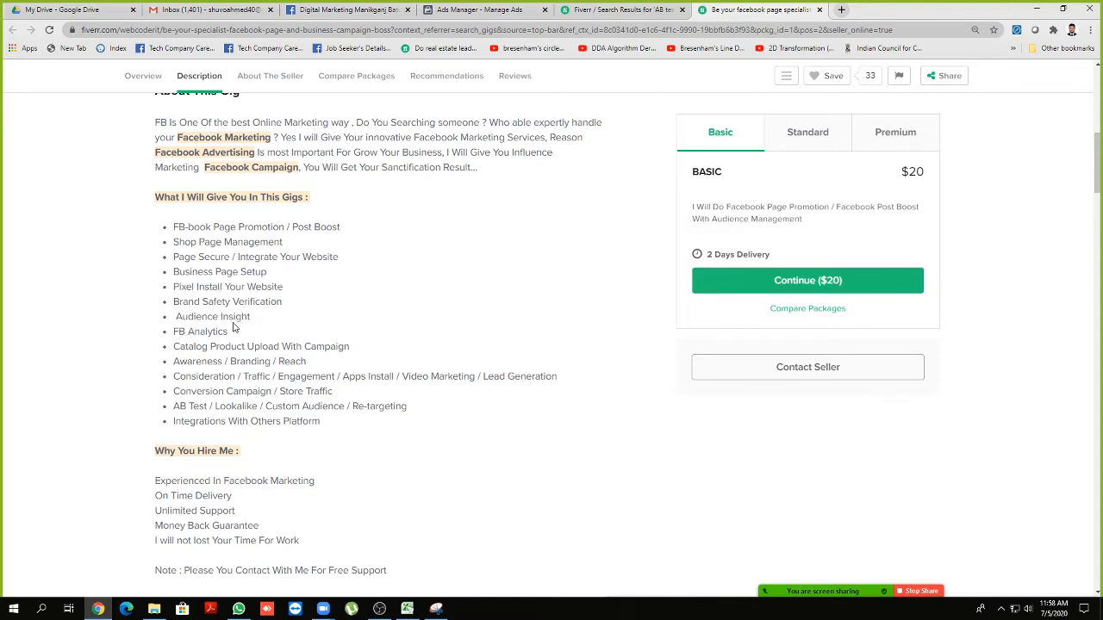
pyautogui.moveTo(174, 333); pyautogui.dragTo(222, 333)
pyautogui.click(220, 333)
pyautogui.scroll(-2, 179, 345)
pyautogui.scroll(1, 194, 293)
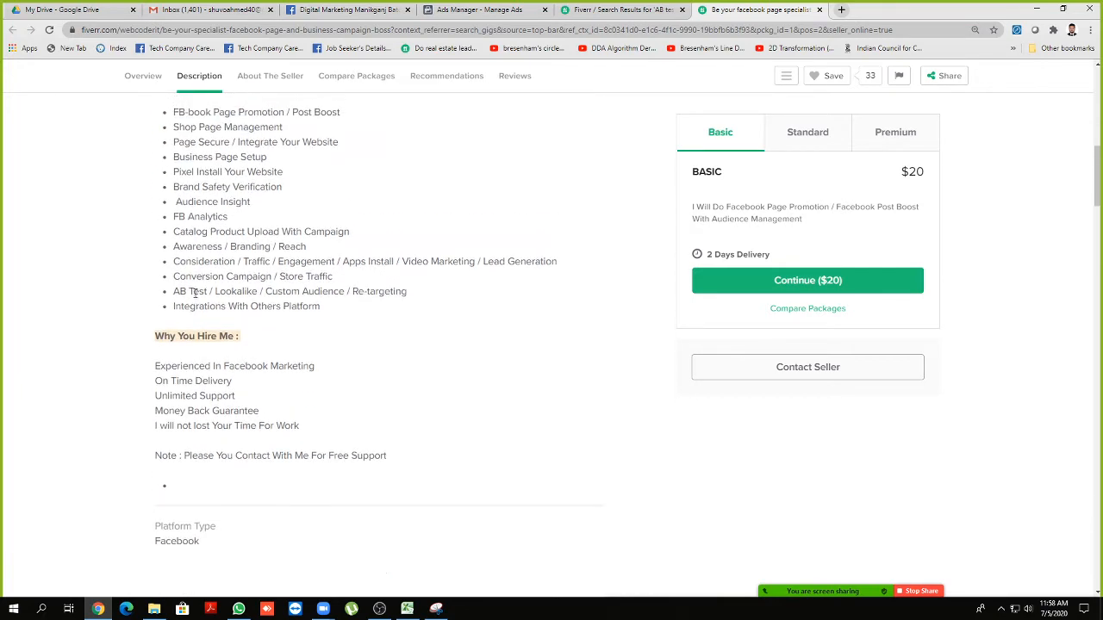
pyautogui.moveTo(175, 230); pyautogui.dragTo(317, 231)
pyautogui.click(245, 247)
pyautogui.moveTo(172, 250); pyautogui.dragTo(302, 248)
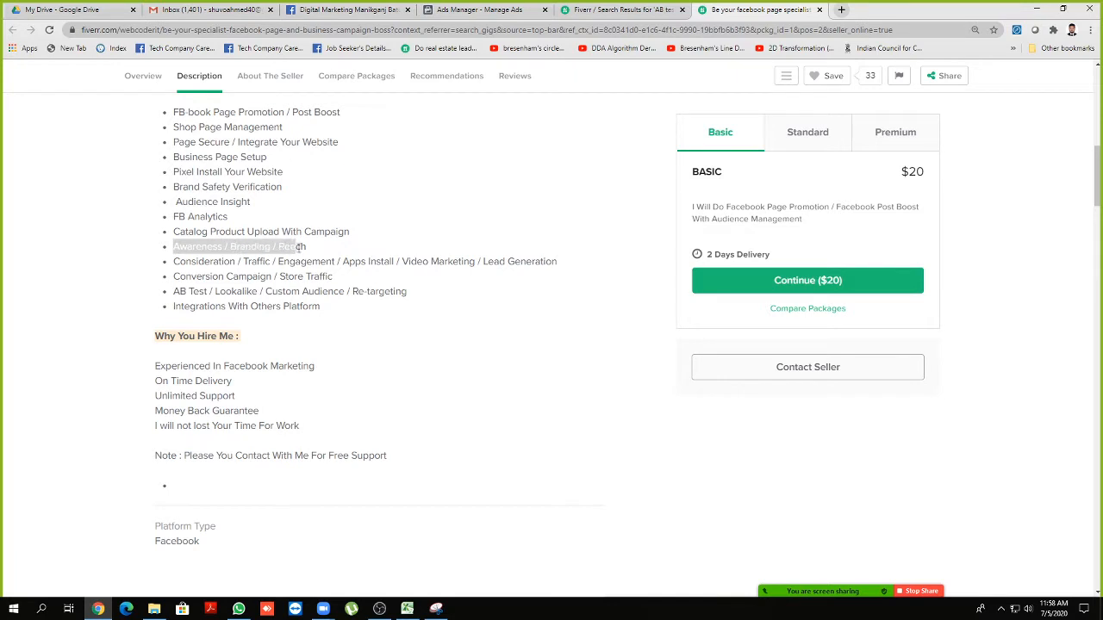
pyautogui.click(298, 247)
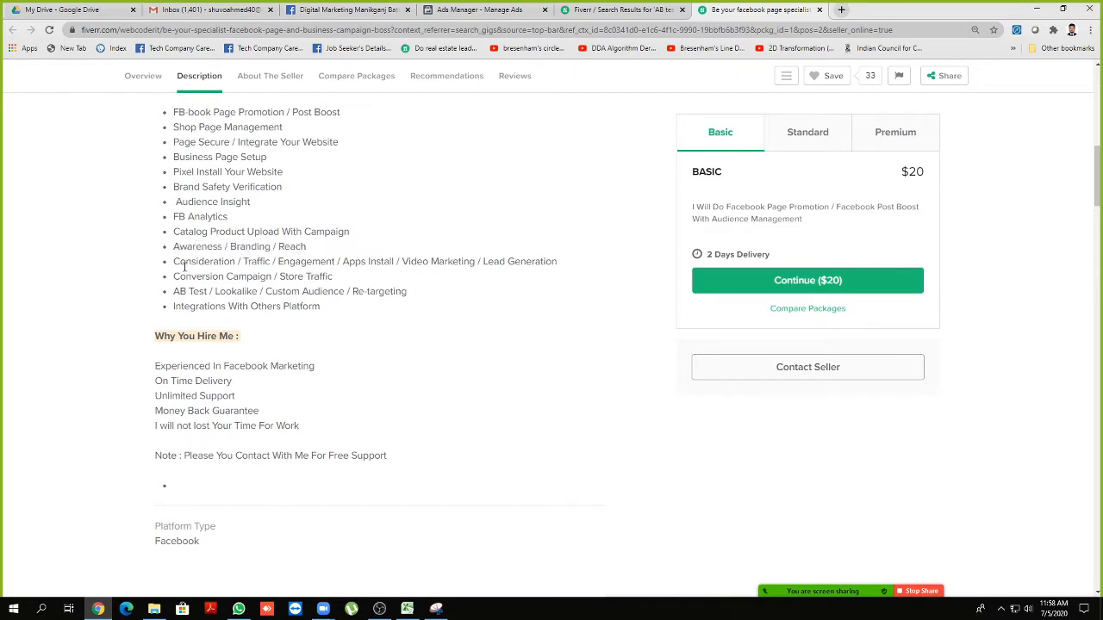
pyautogui.moveTo(180, 267); pyautogui.dragTo(544, 262)
pyautogui.click(534, 272)
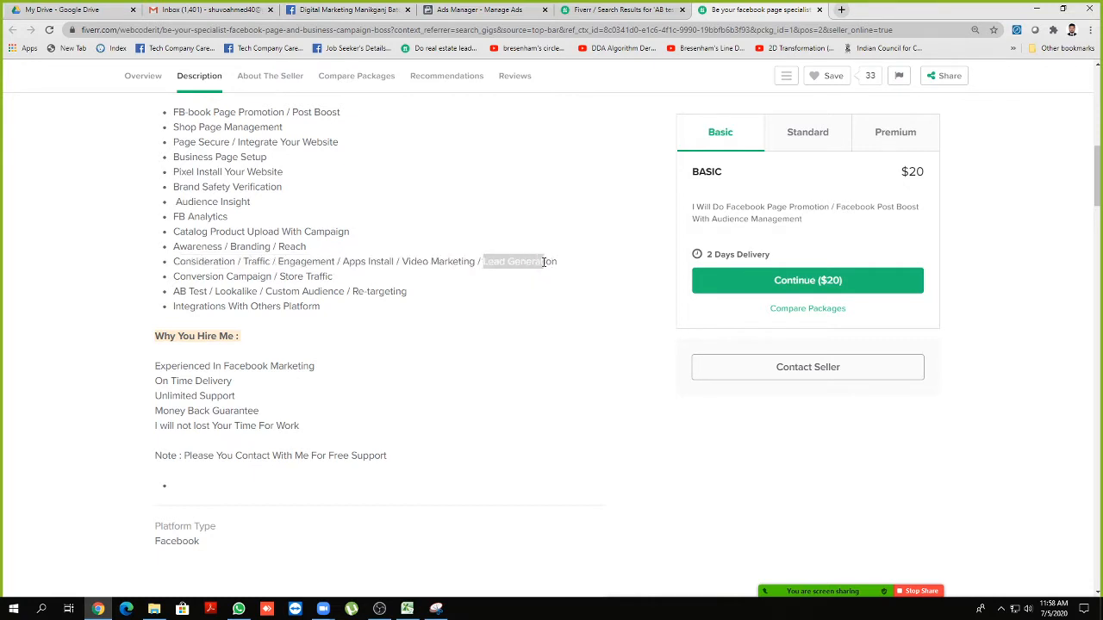
pyautogui.moveTo(278, 261); pyautogui.dragTo(336, 262)
pyautogui.click(224, 279)
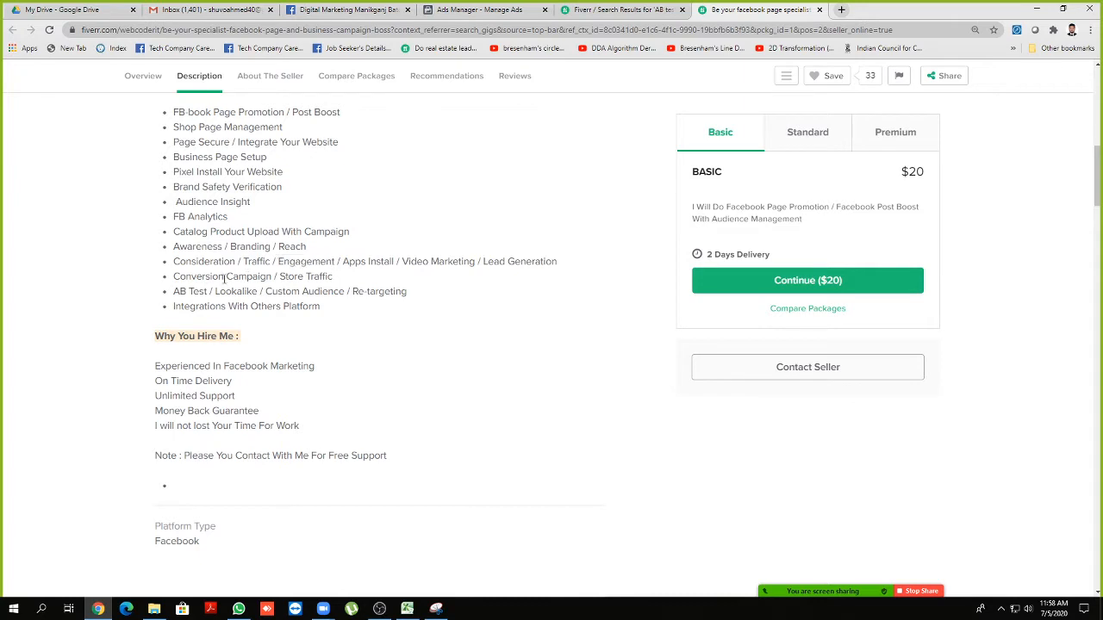
pyautogui.moveTo(175, 274); pyautogui.dragTo(339, 278)
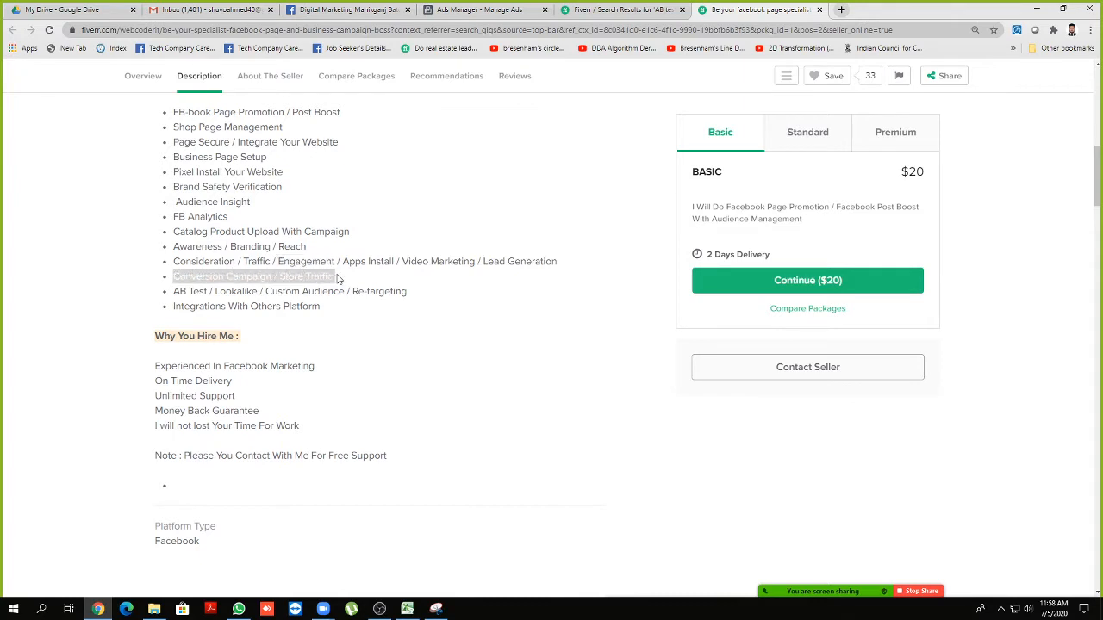
pyautogui.click(338, 279)
pyautogui.moveTo(220, 291); pyautogui.dragTo(330, 291)
pyautogui.click(329, 291)
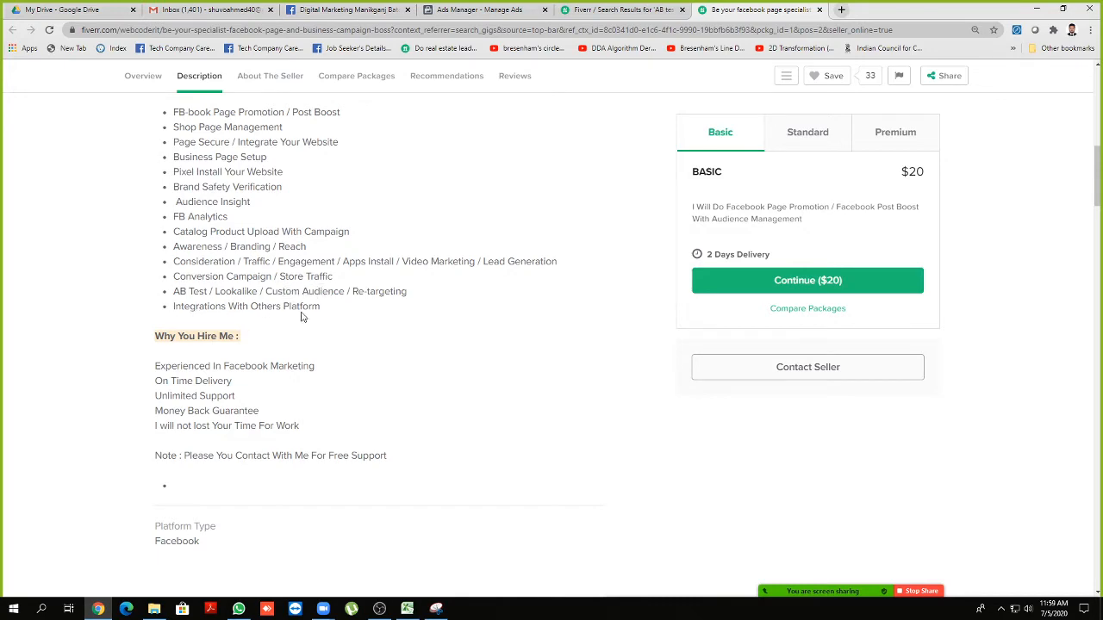
pyautogui.scroll(3, 292, 314)
pyautogui.scroll(-2, 288, 311)
pyautogui.scroll(-1, 289, 310)
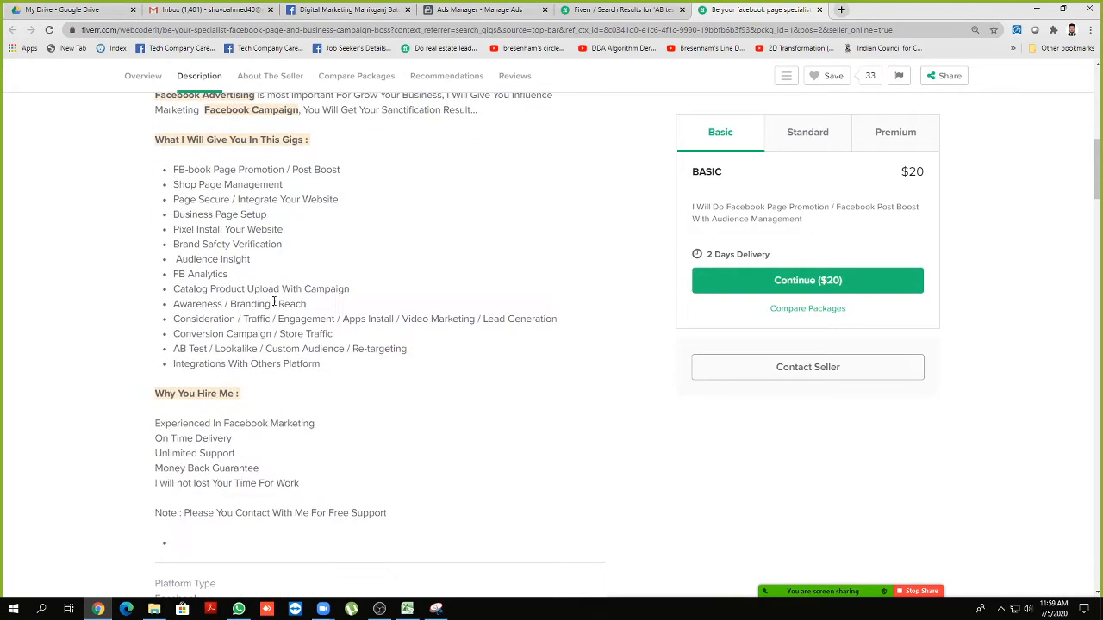
pyautogui.moveTo(175, 348); pyautogui.dragTo(199, 350)
pyautogui.click(198, 351)
# Read the About Fiverr Account Deactivation email in Gmail, then close both Fiverr tabs
pyautogui.click(215, 10)
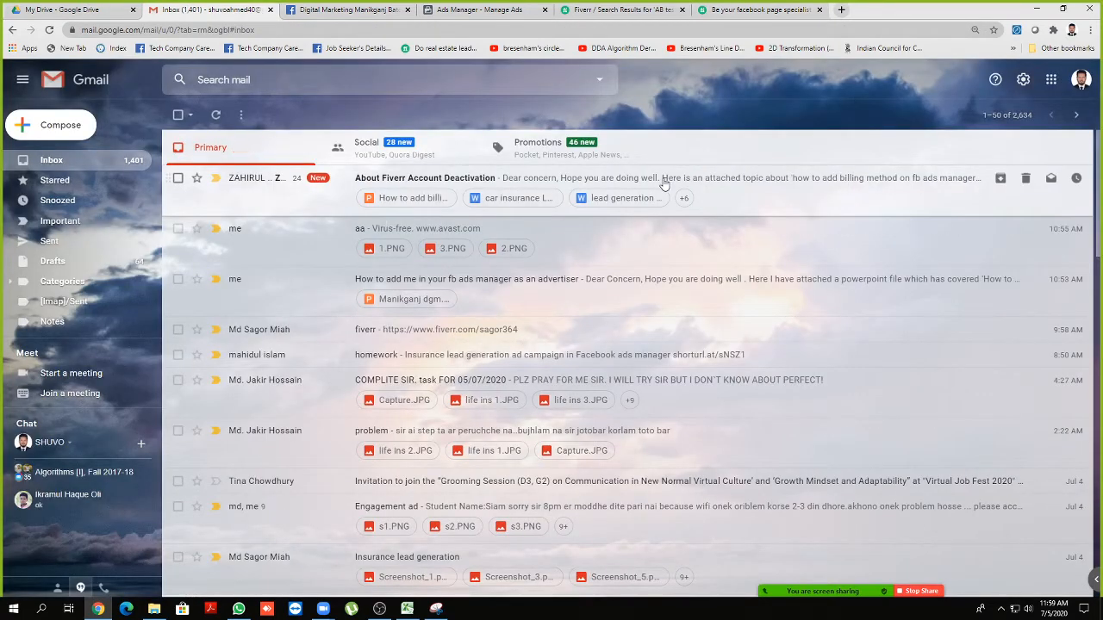
pyautogui.click(764, 188)
pyautogui.scroll(-2, 465, 280)
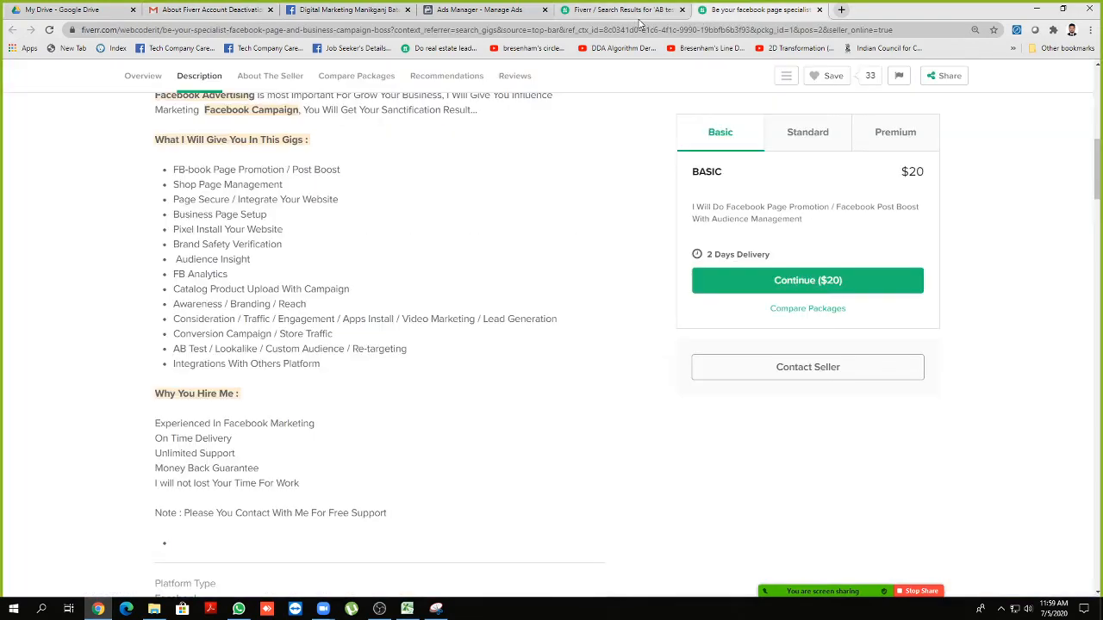
pyautogui.click(819, 10)
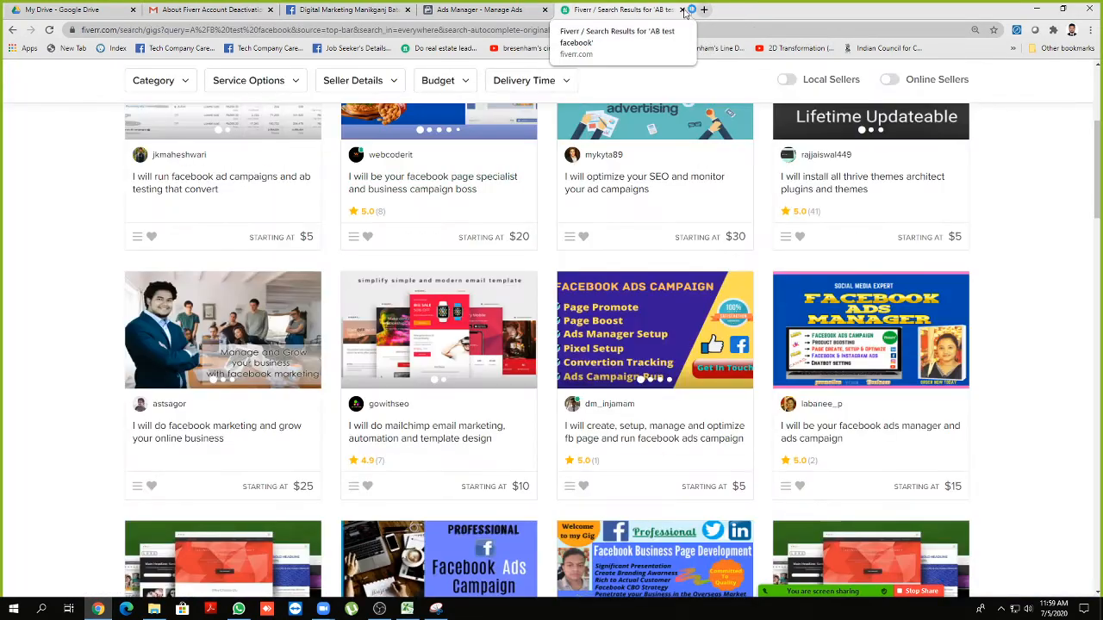
pyautogui.click(681, 9)
pyautogui.scroll(-2, 344, 198)
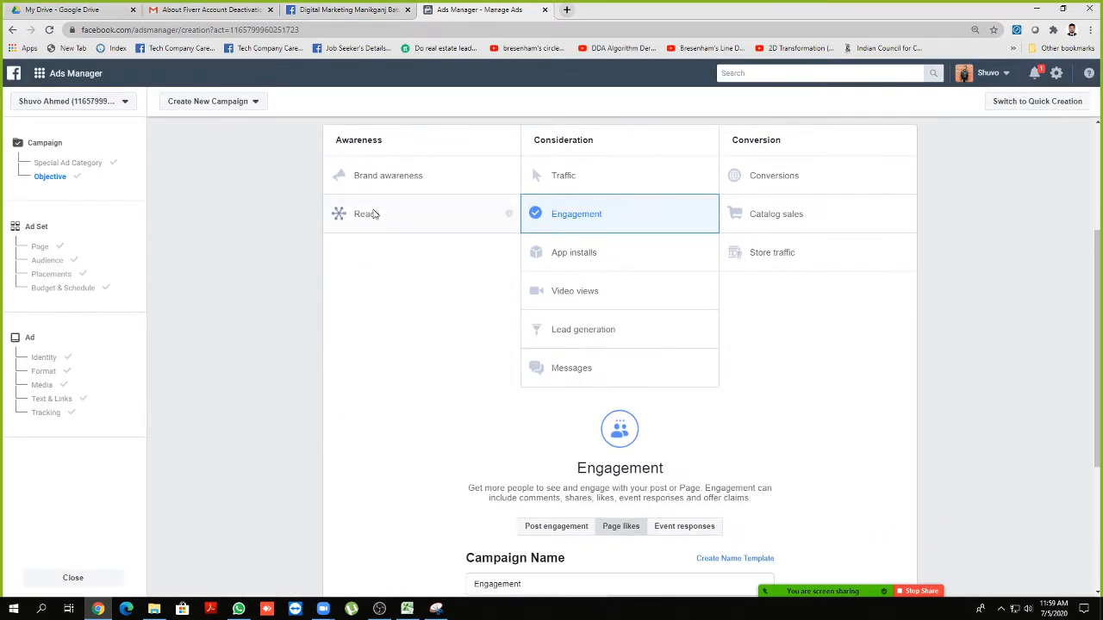
pyautogui.scroll(1, 370, 221)
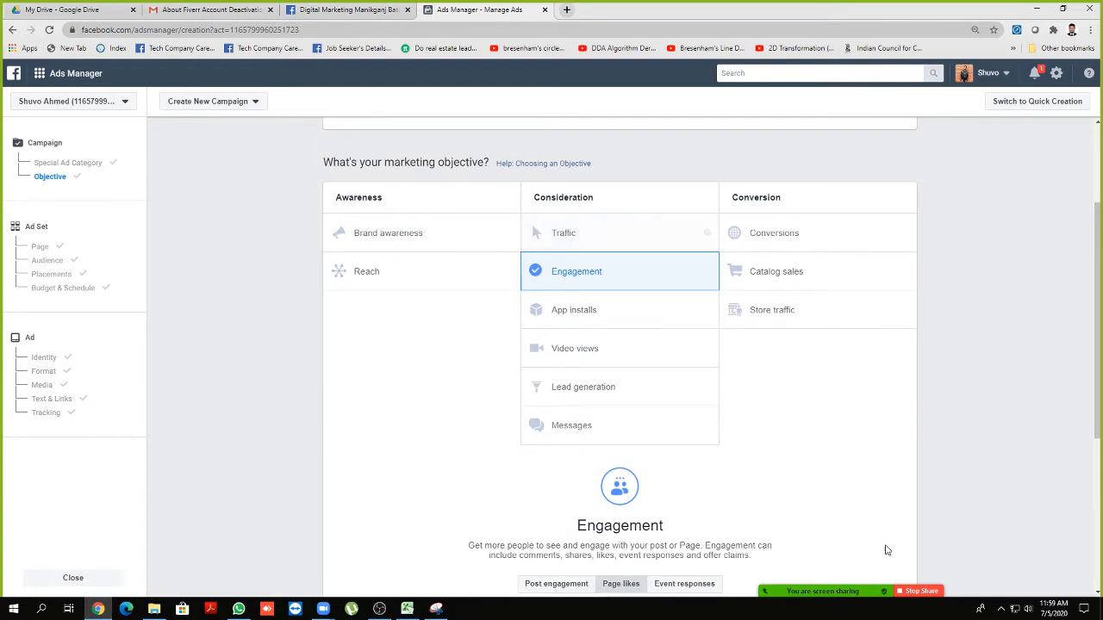
# Briefly show and hide Zoom participants, check the volume, and return to the objective choices
pyautogui.click(815, 584)
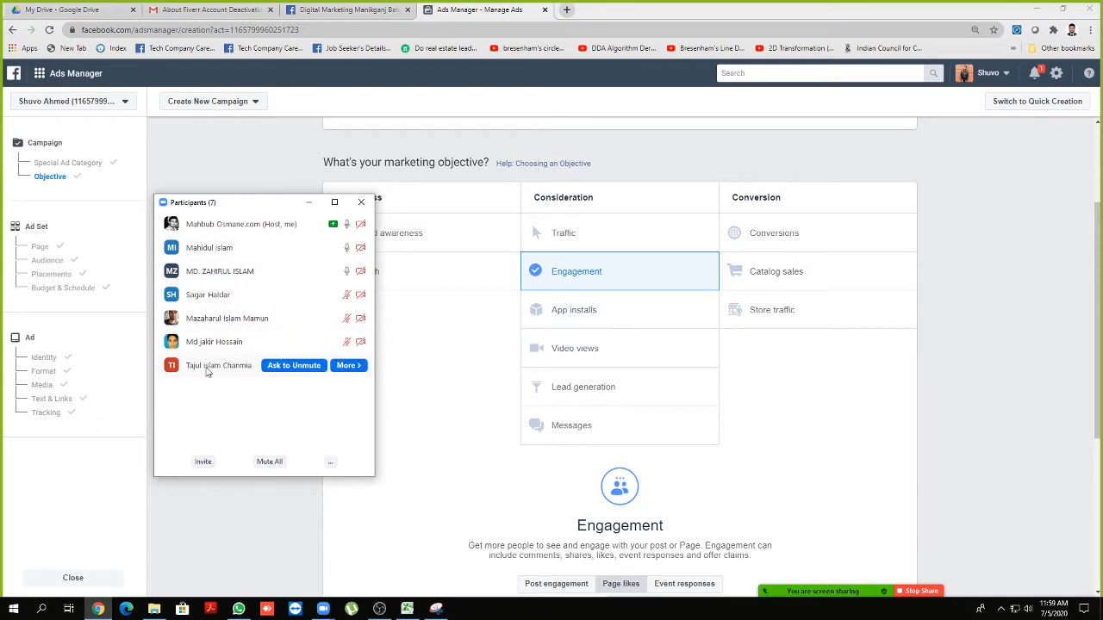
pyautogui.click(308, 206)
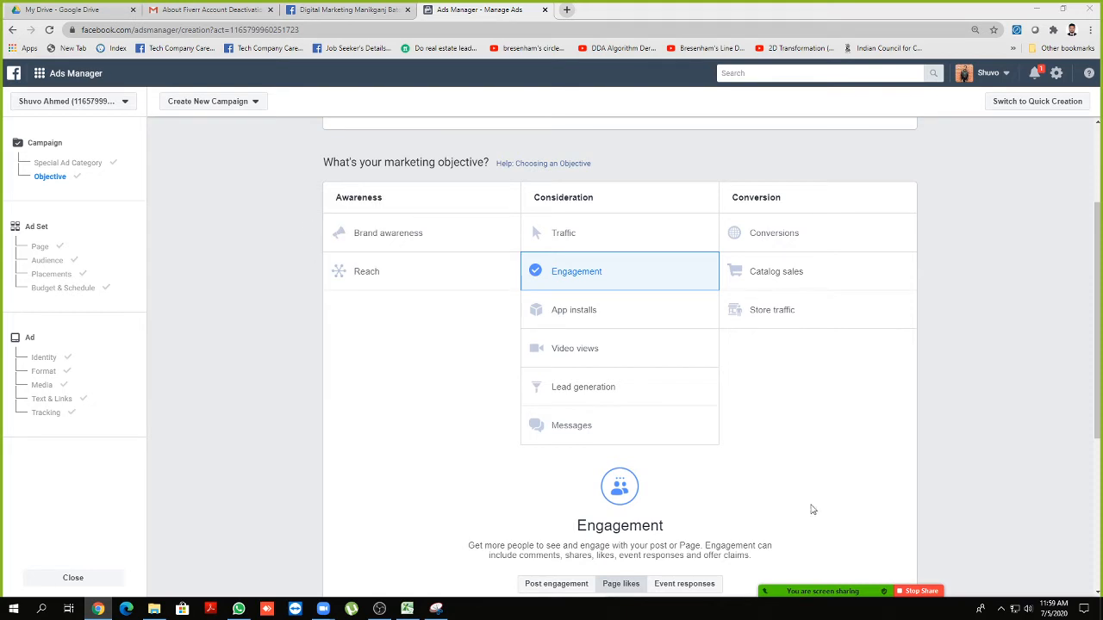
pyautogui.click(1028, 608)
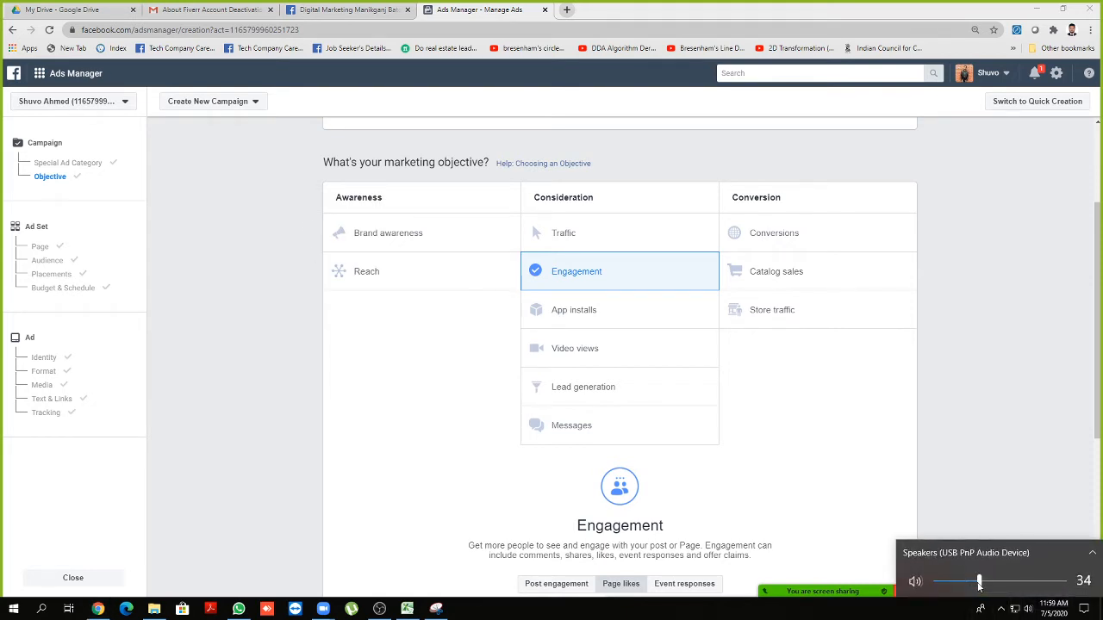
pyautogui.click(873, 441)
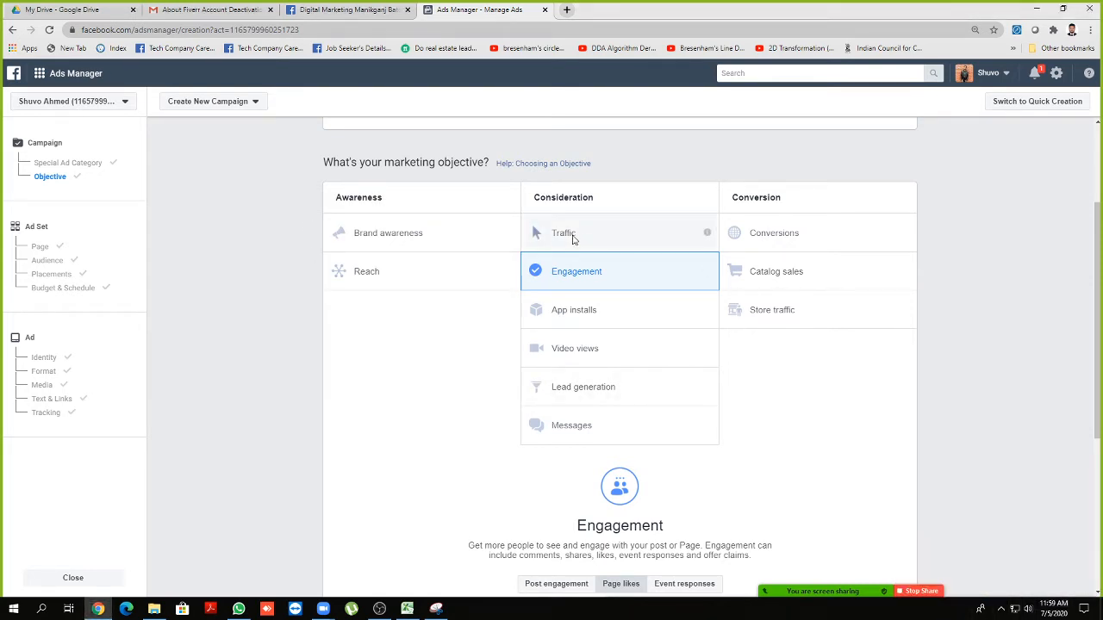
pyautogui.scroll(1, 573, 259)
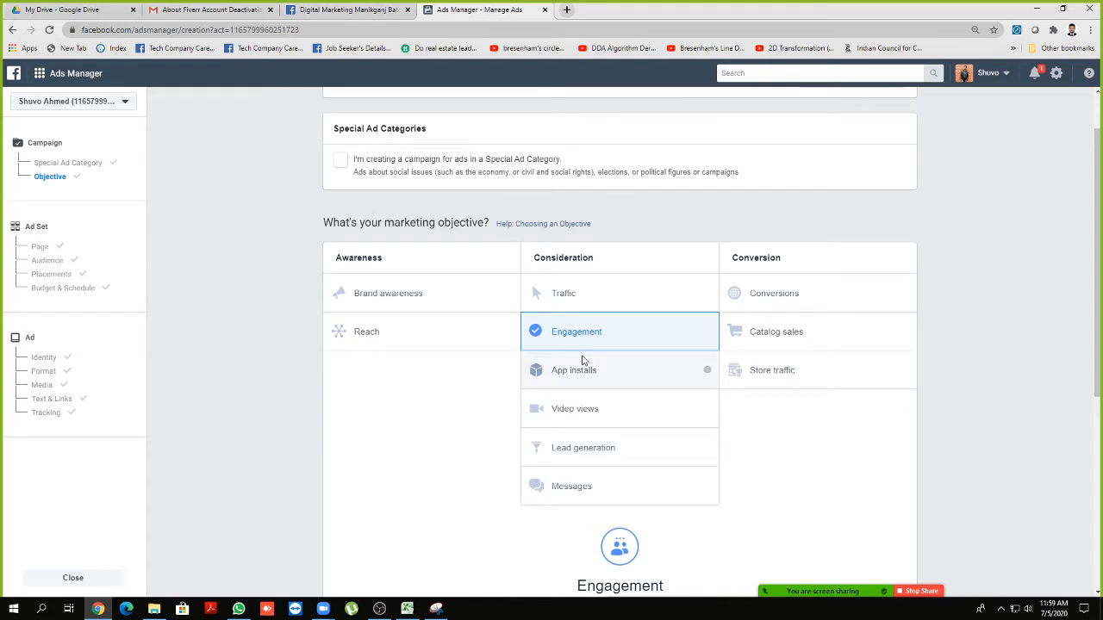
# Choose Traffic as the campaign objective, leaving Campaign Budget Optimization off
pyautogui.click(578, 296)
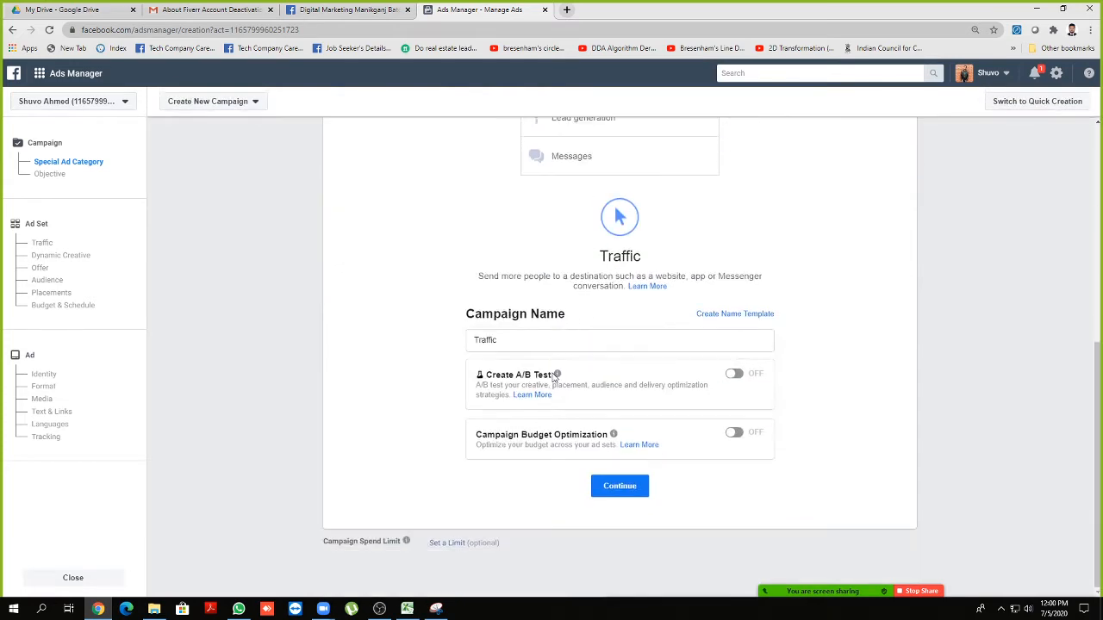
pyautogui.click(734, 436)
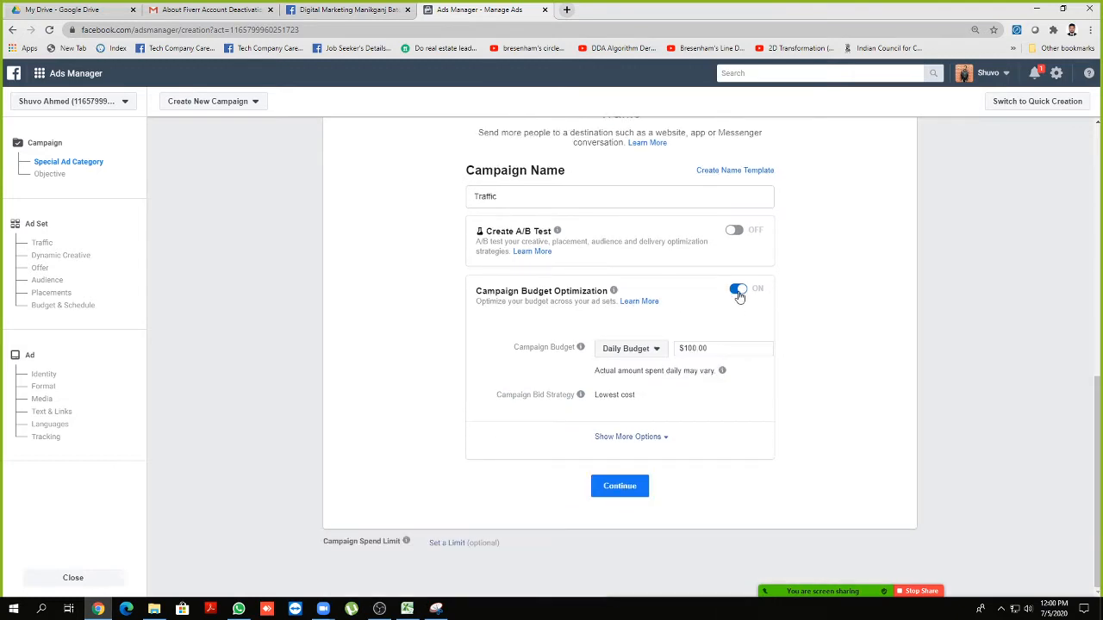
pyautogui.click(738, 289)
pyautogui.click(619, 487)
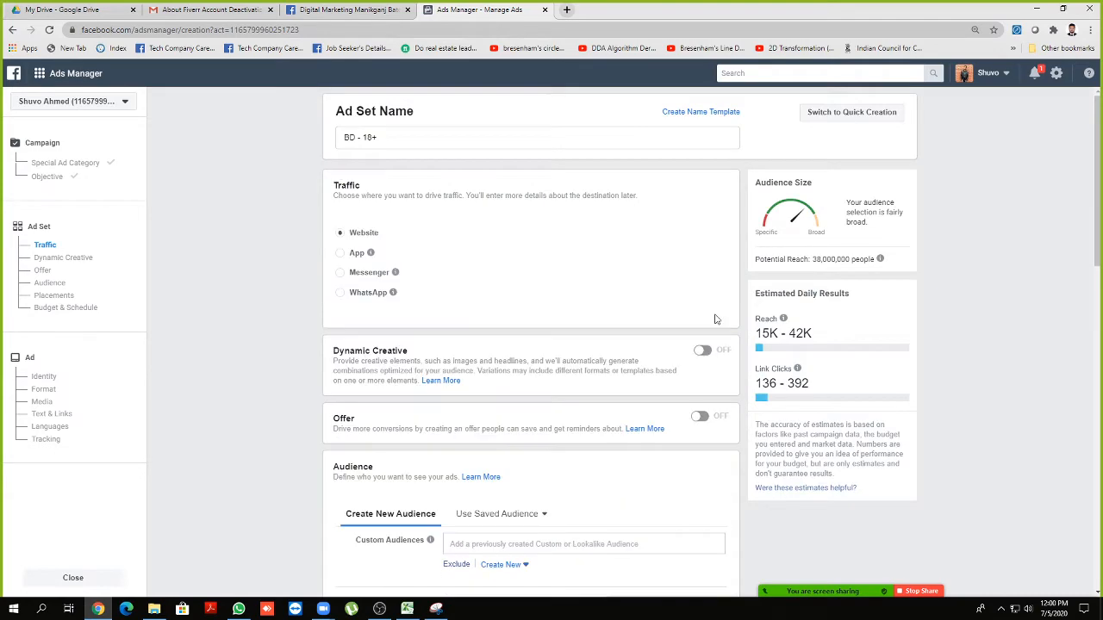
# Rename the ad set to Traffic
pyautogui.click(48, 175)
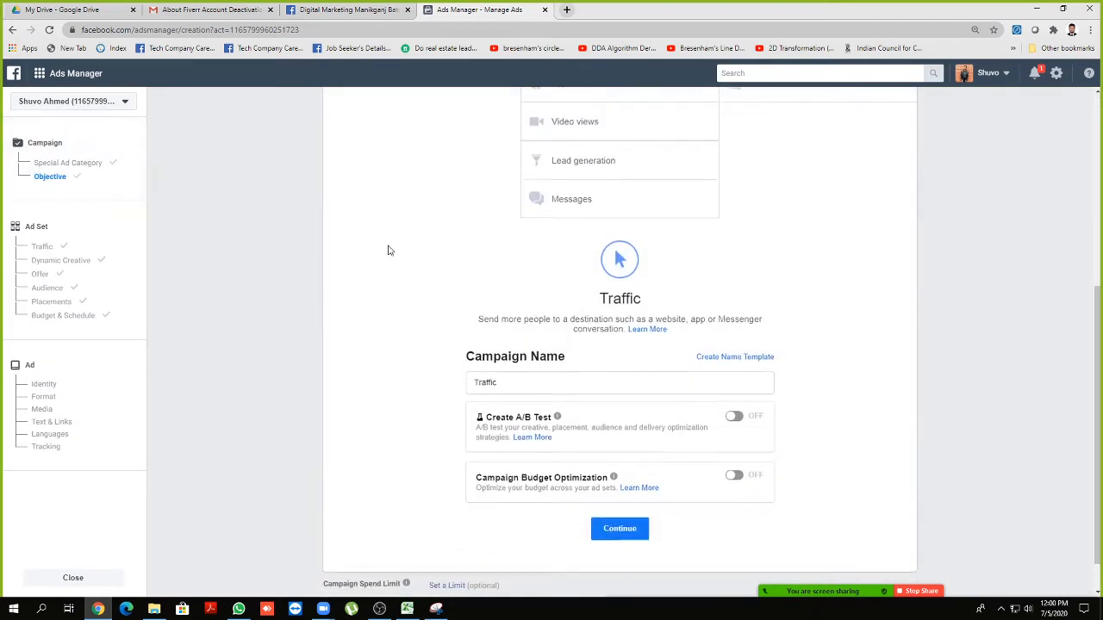
pyautogui.scroll(-3, 508, 520)
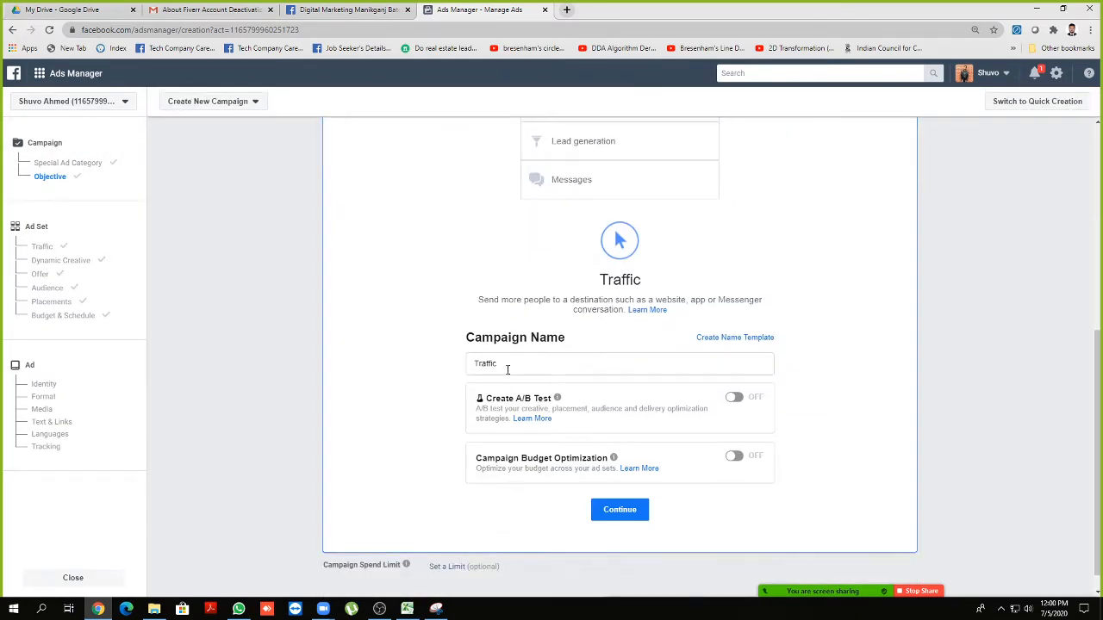
pyautogui.moveTo(506, 367); pyautogui.dragTo(457, 368)
pyautogui.hotkey('ctrl', 'c')
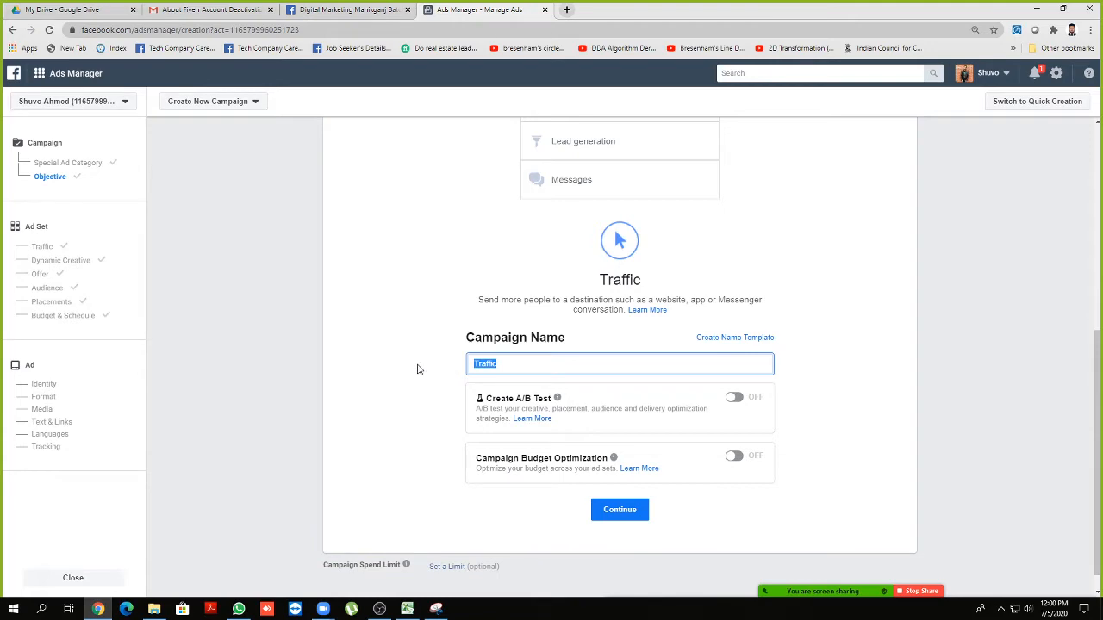
pyautogui.click(43, 246)
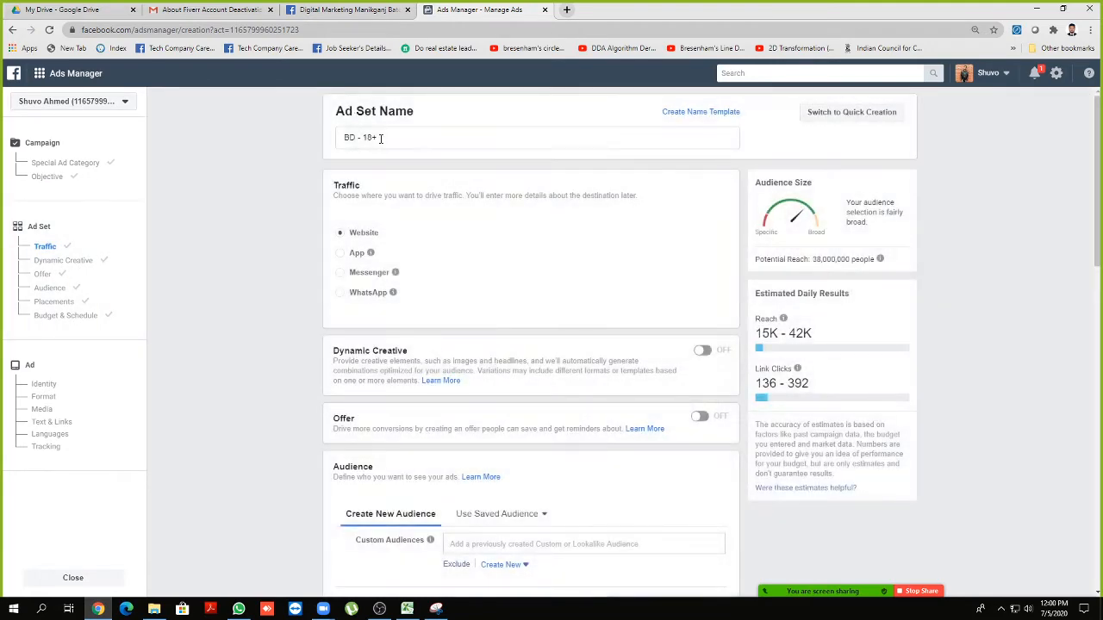
pyautogui.moveTo(379, 138); pyautogui.dragTo(271, 152)
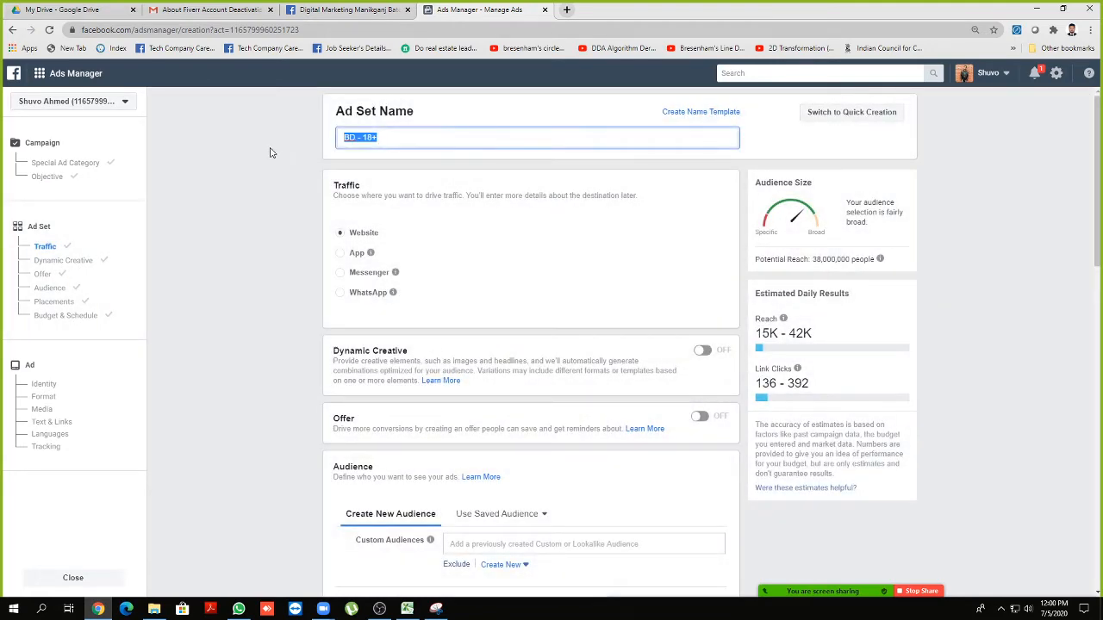
pyautogui.hotkey('ctrl', 'v')
pyautogui.scroll(-2, 413, 216)
pyautogui.scroll(1, 404, 207)
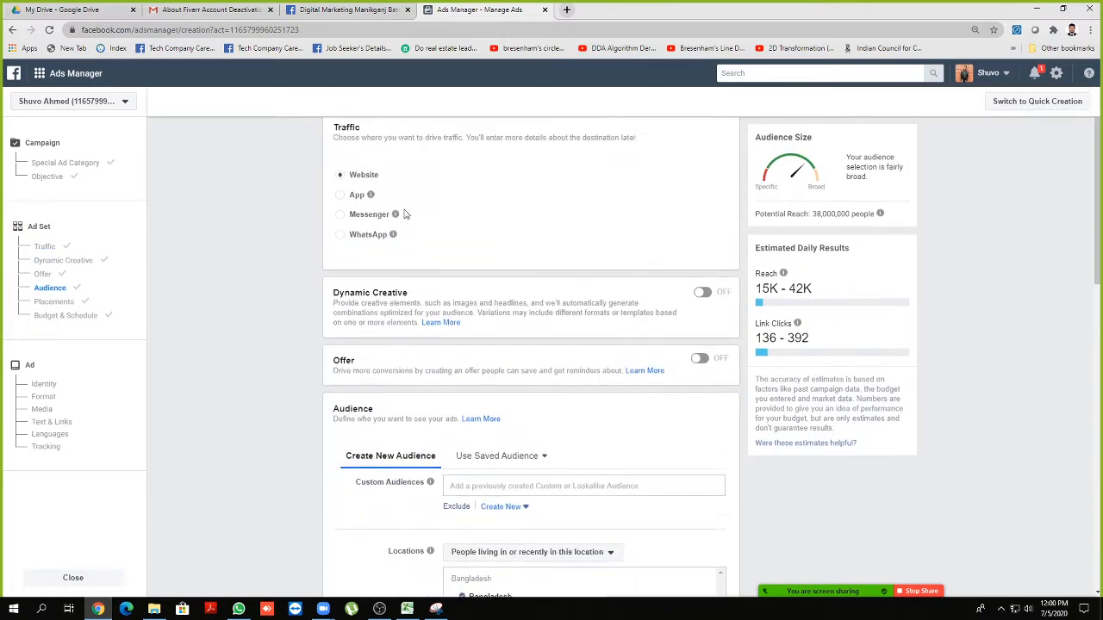
pyautogui.scroll(1, 372, 225)
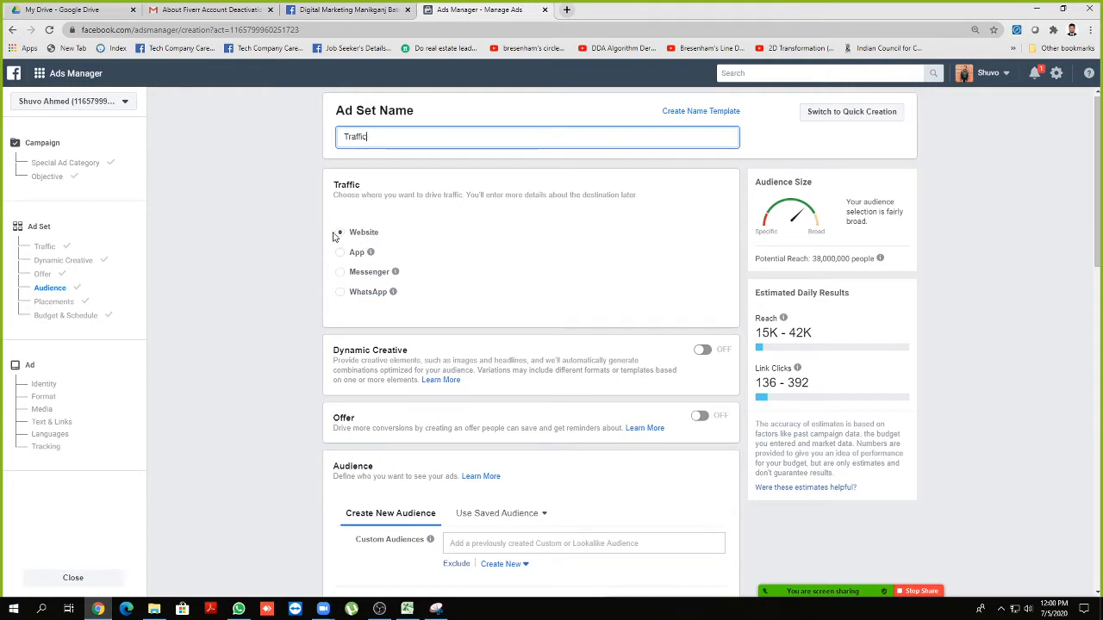
# Keep Website as the traffic destination after trying App, Messenger and WhatsApp
pyautogui.scroll(-1, 333, 229)
pyautogui.scroll(-1, 333, 229)
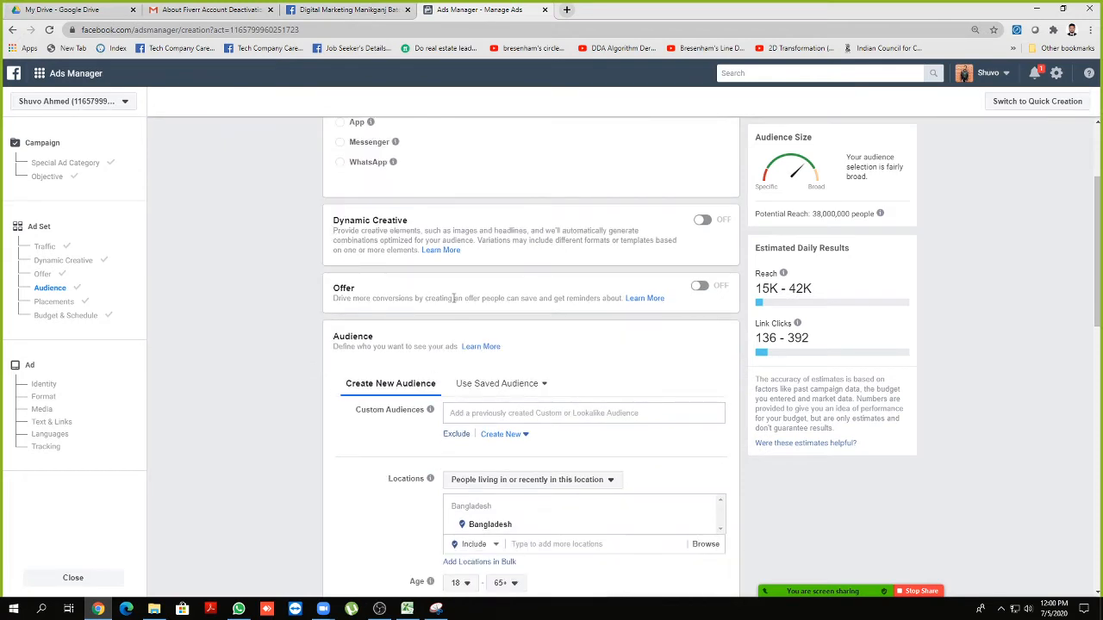
pyautogui.scroll(-1, 408, 288)
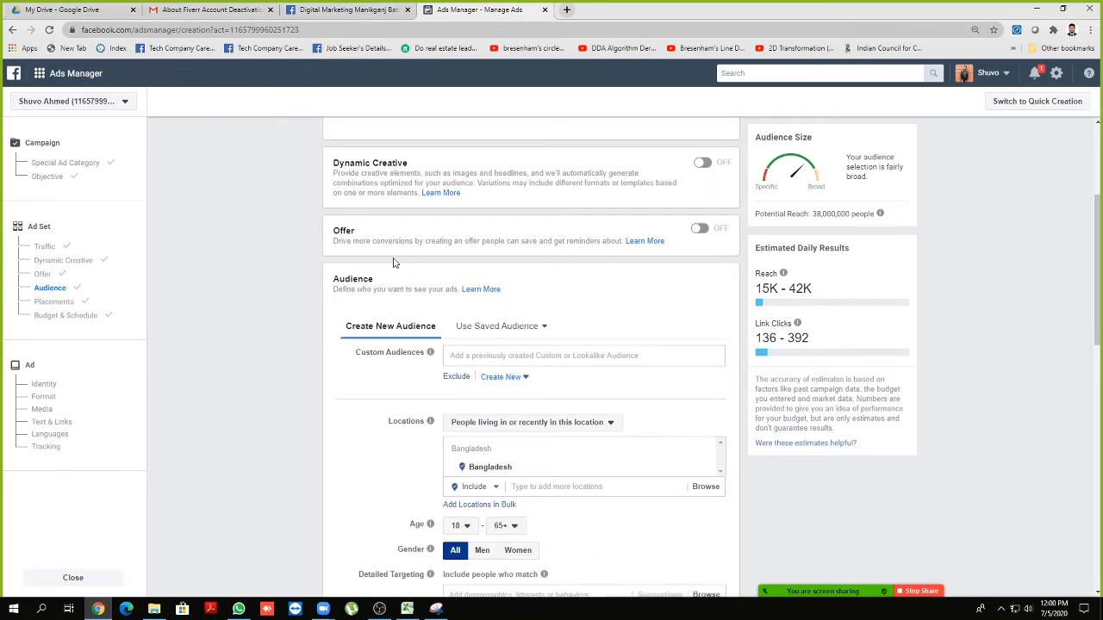
pyautogui.scroll(-1, 405, 257)
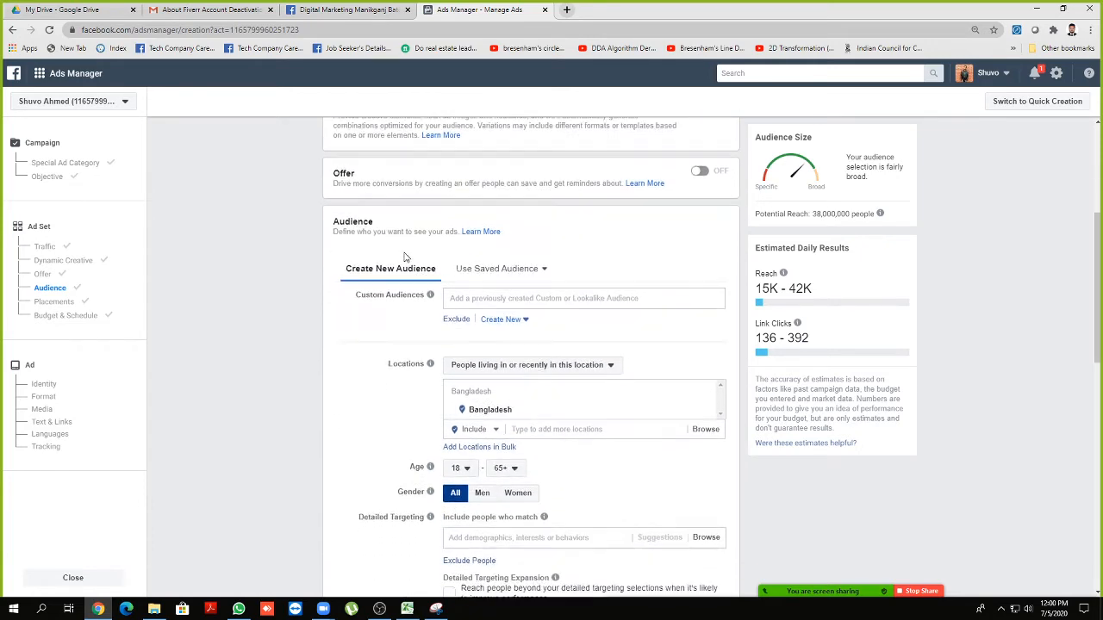
pyautogui.scroll(2, 405, 257)
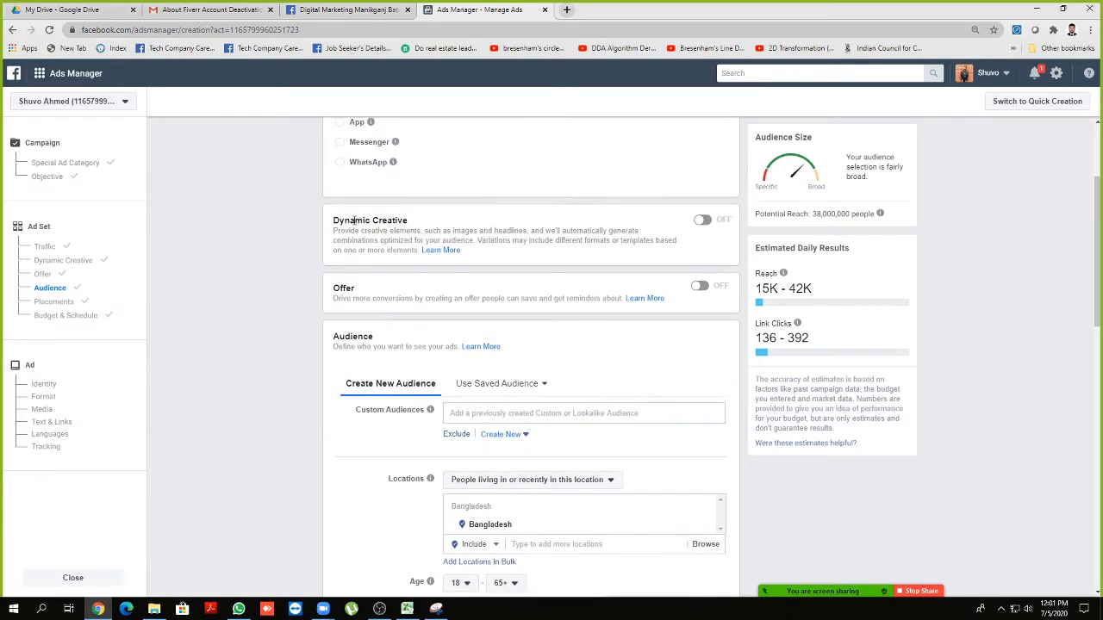
pyautogui.moveTo(336, 222); pyautogui.dragTo(341, 222)
pyautogui.scroll(1, 334, 222)
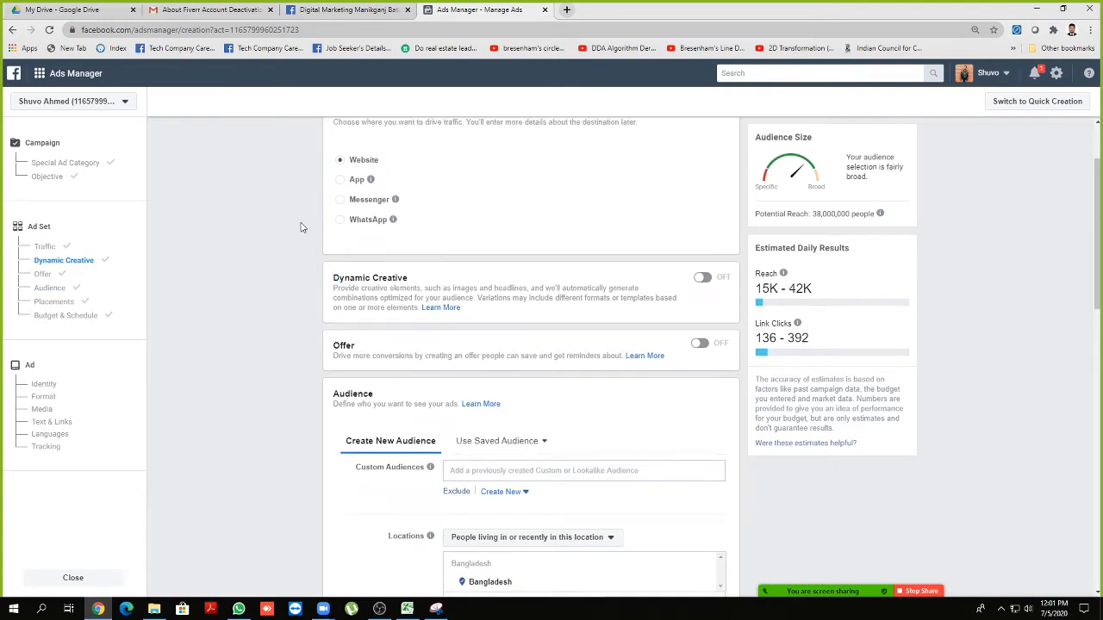
pyautogui.click(340, 181)
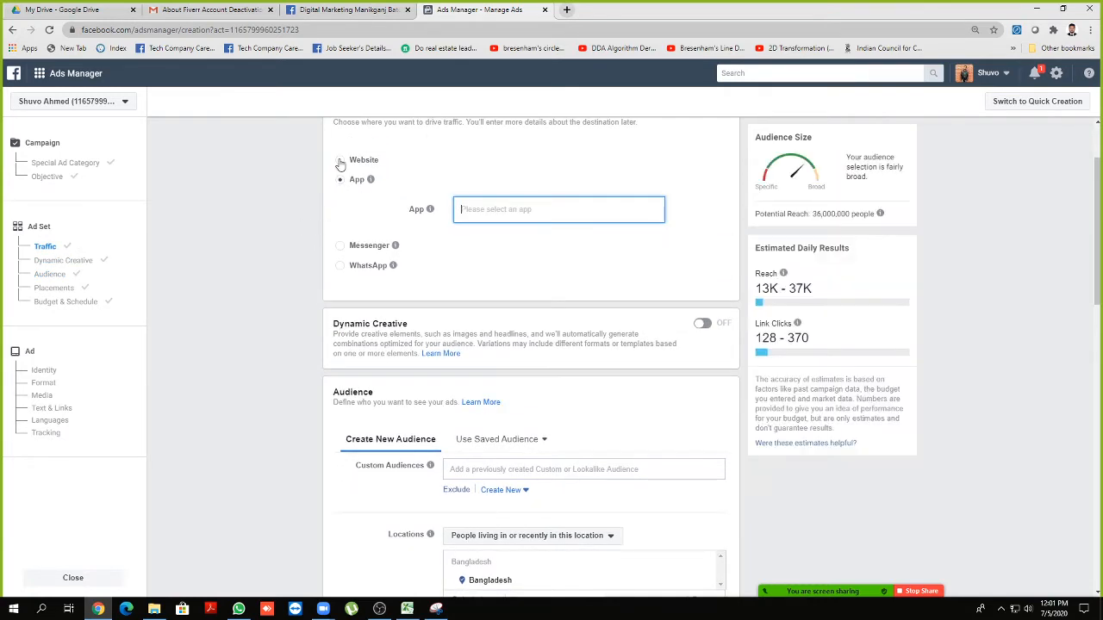
pyautogui.click(340, 161)
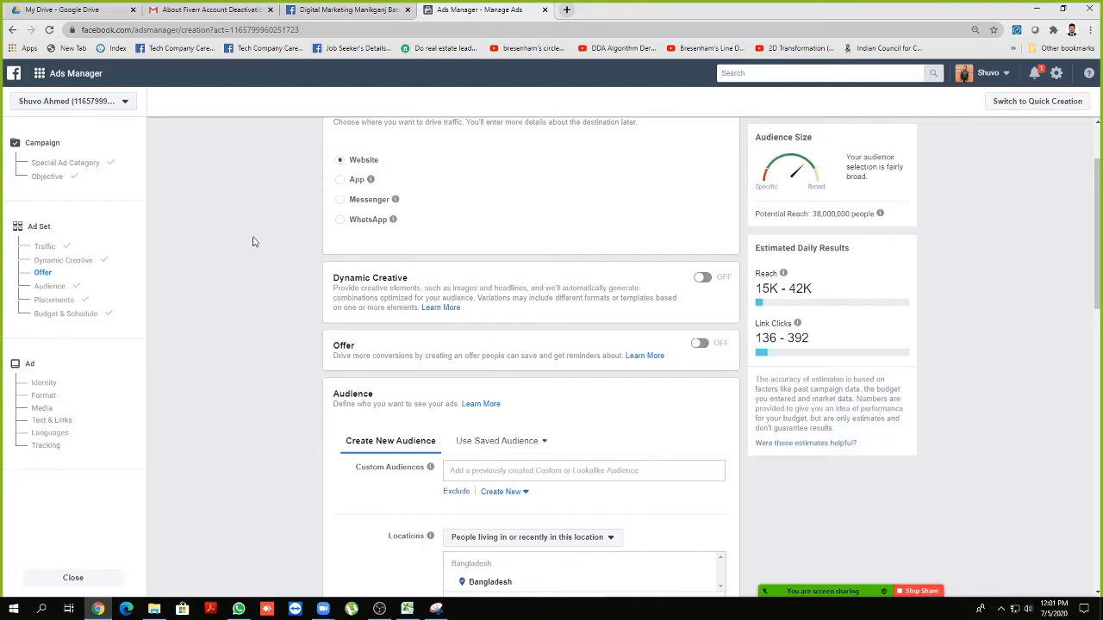
pyautogui.click(341, 200)
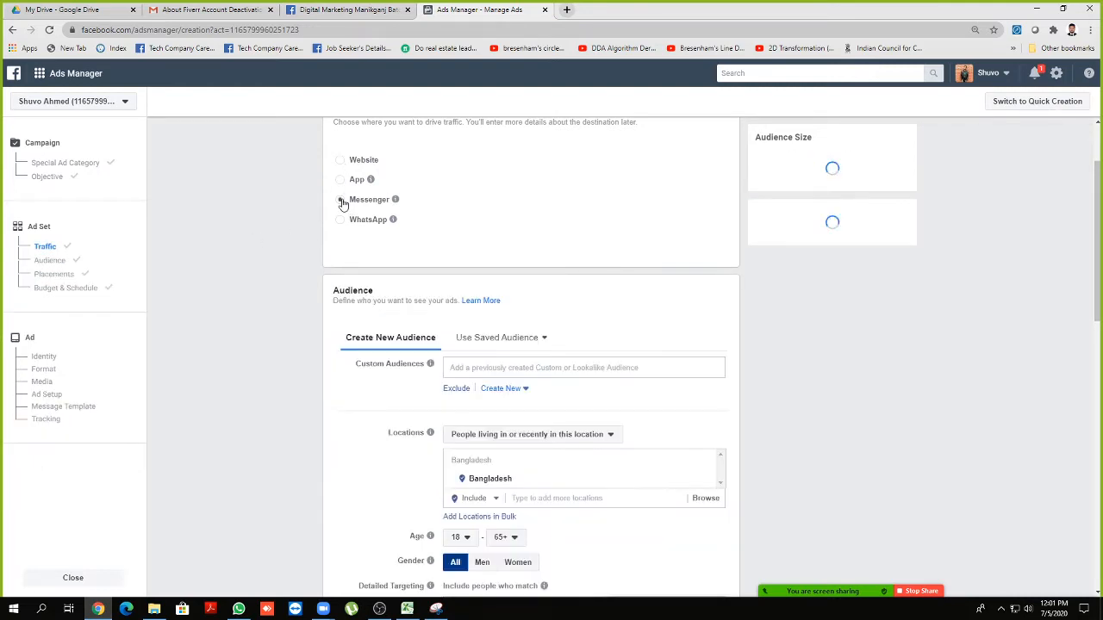
pyautogui.click(341, 221)
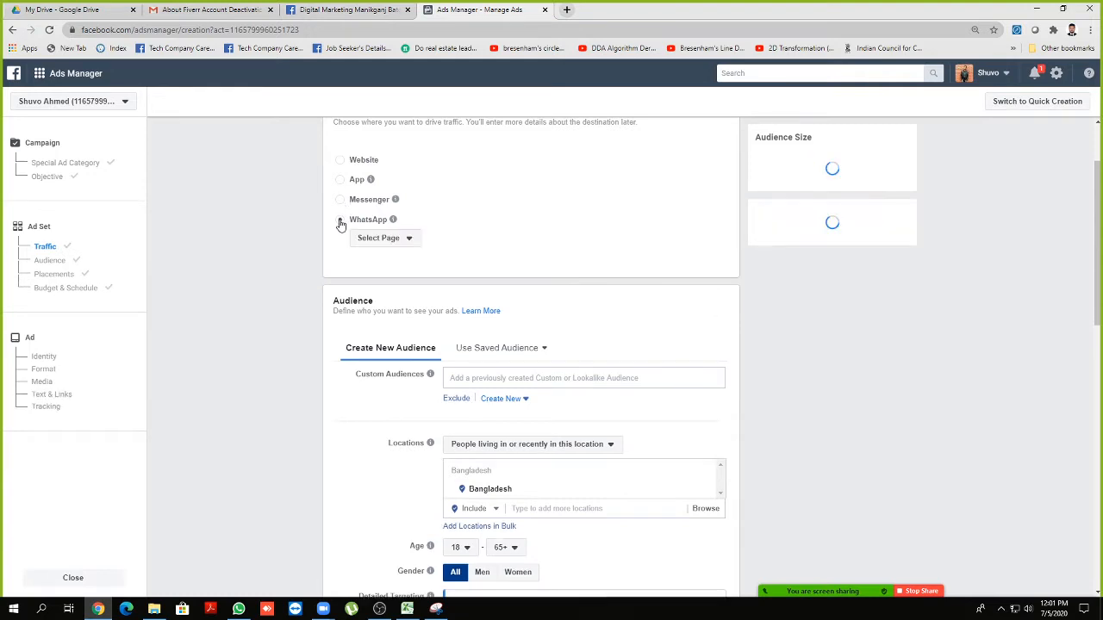
pyautogui.click(341, 160)
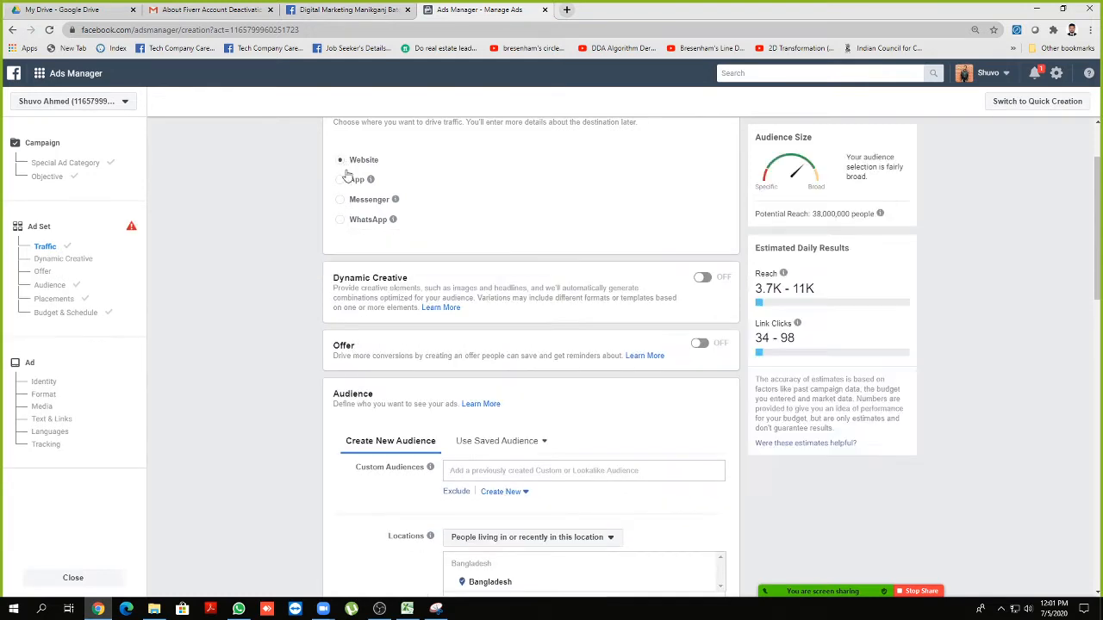
# Replace Bangladesh with Dhaka at a 14-mile radius as the target location
pyautogui.scroll(-1, 285, 261)
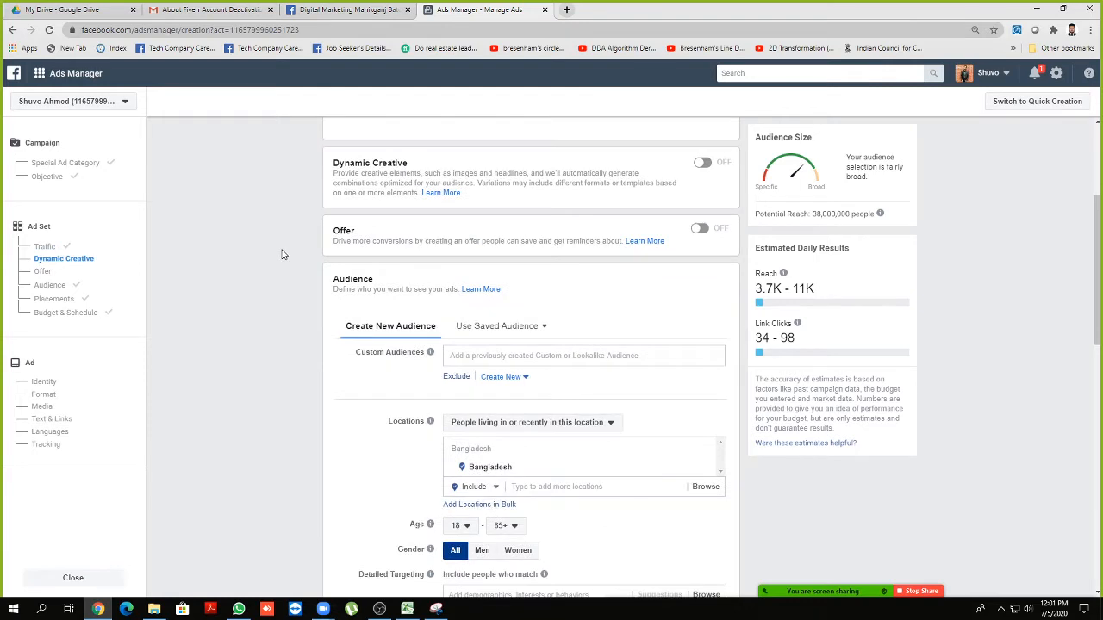
pyautogui.scroll(-2, 285, 262)
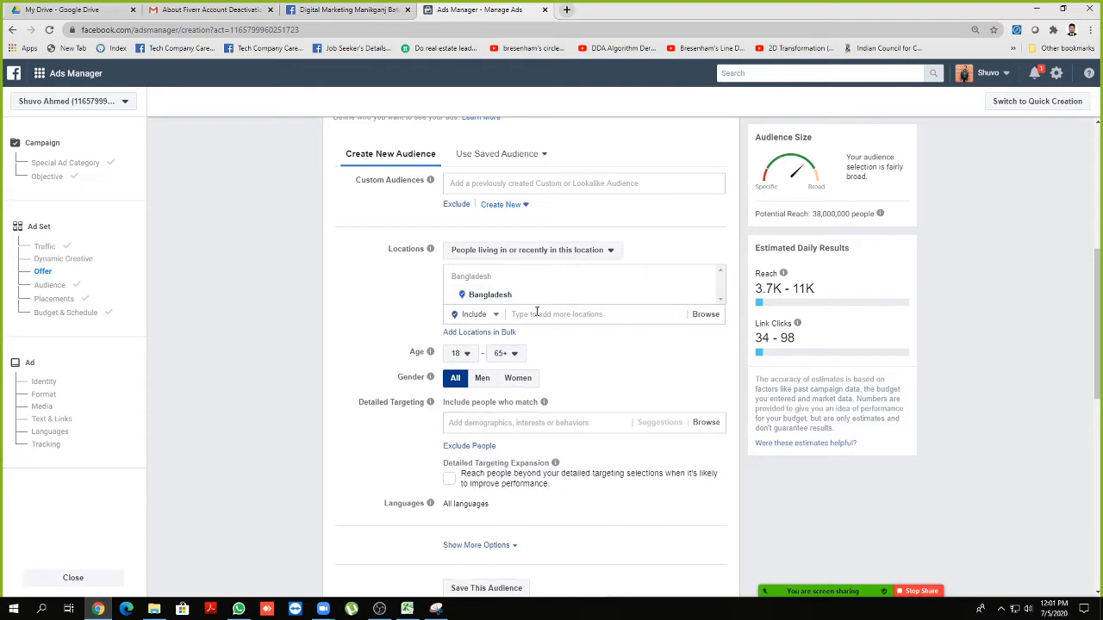
pyautogui.click(710, 295)
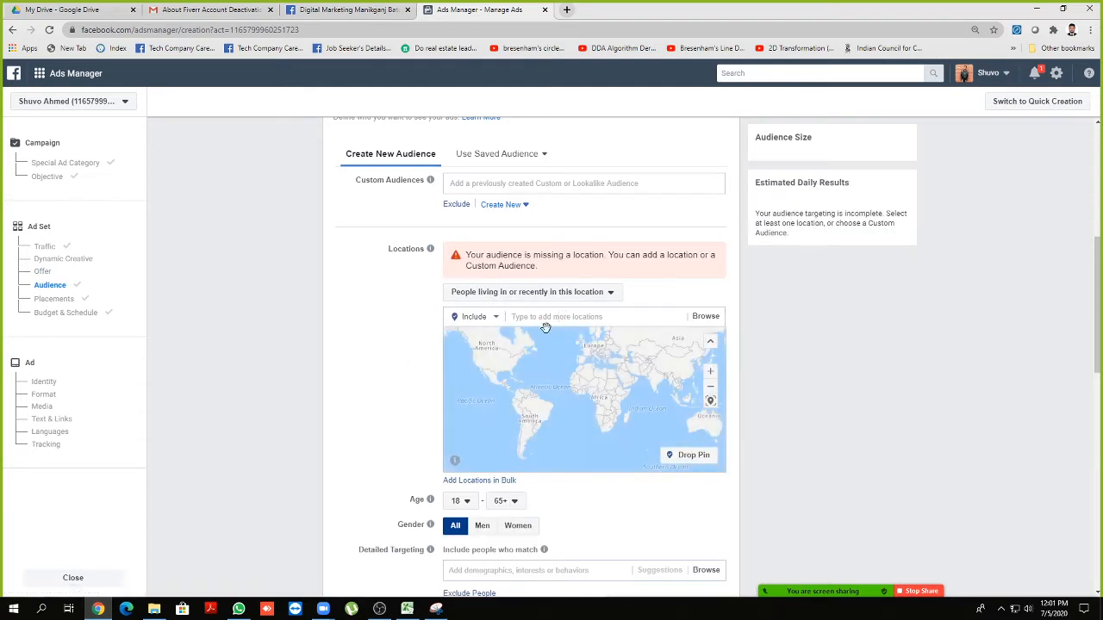
pyautogui.click(546, 319)
pyautogui.write('dhaka')
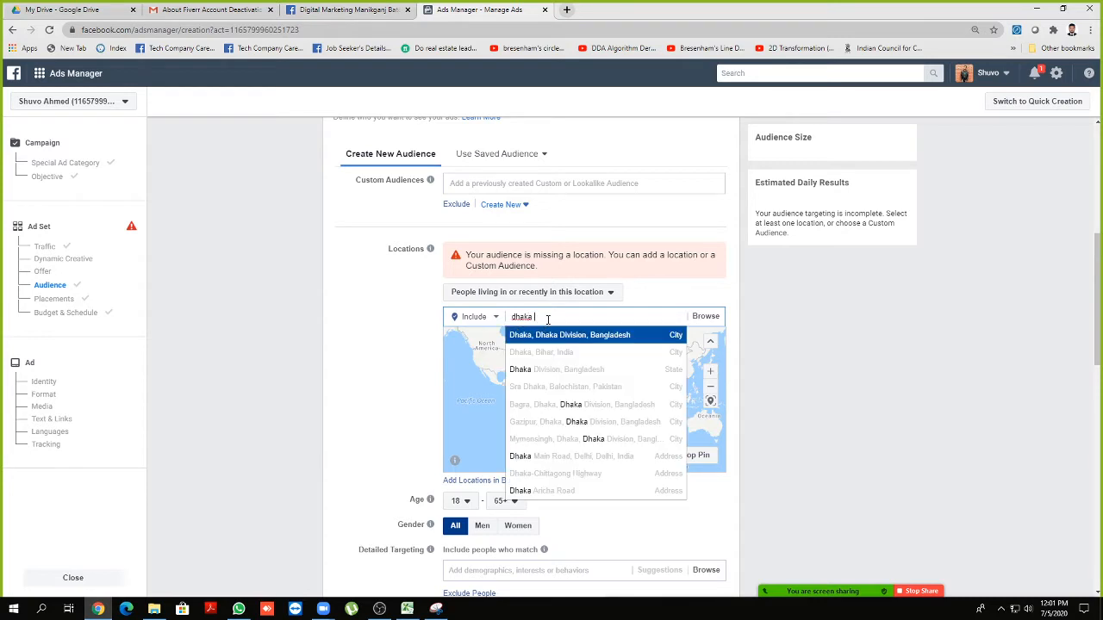
pyautogui.click(555, 336)
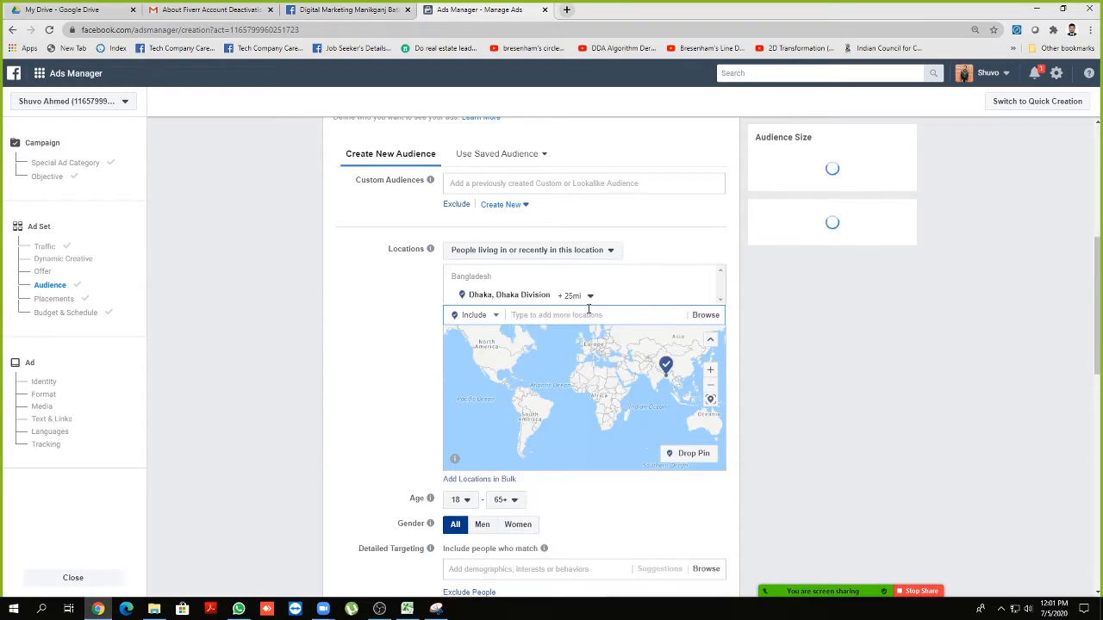
pyautogui.click(580, 301)
pyautogui.moveTo(592, 371); pyautogui.dragTo(566, 366)
pyautogui.click(377, 352)
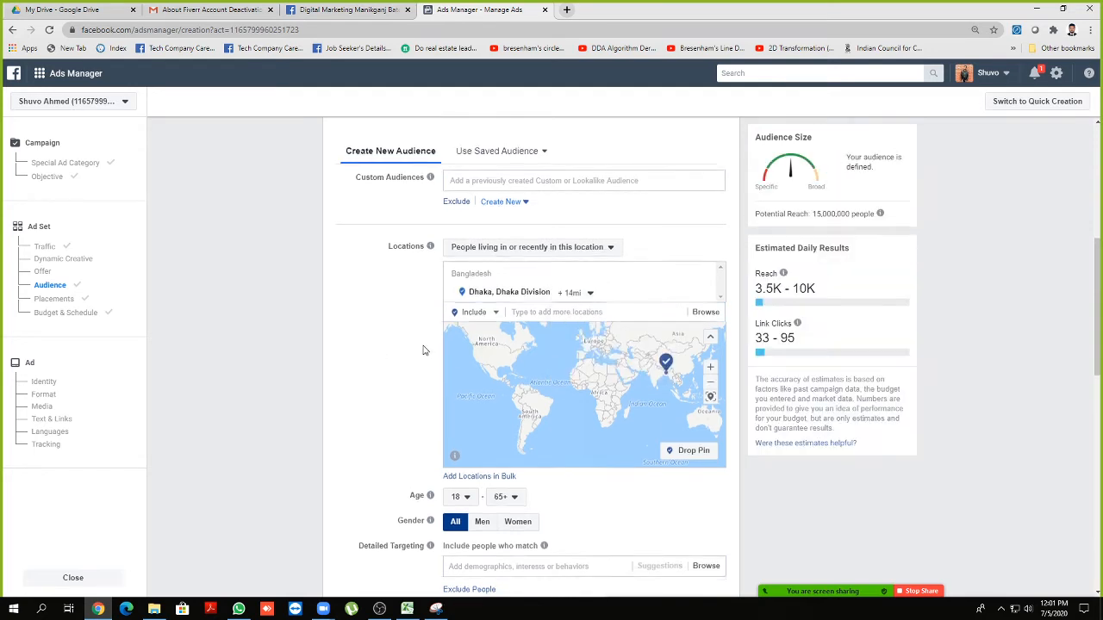
# Add Student as a detailed targeting interest
pyautogui.scroll(-1, 425, 349)
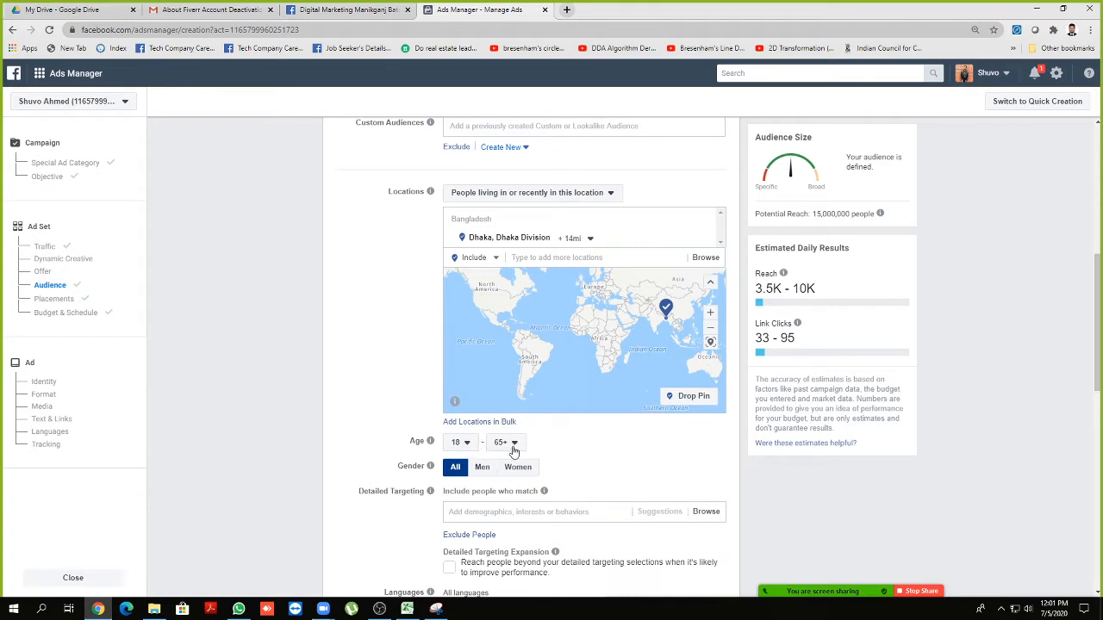
pyautogui.scroll(-3, 510, 431)
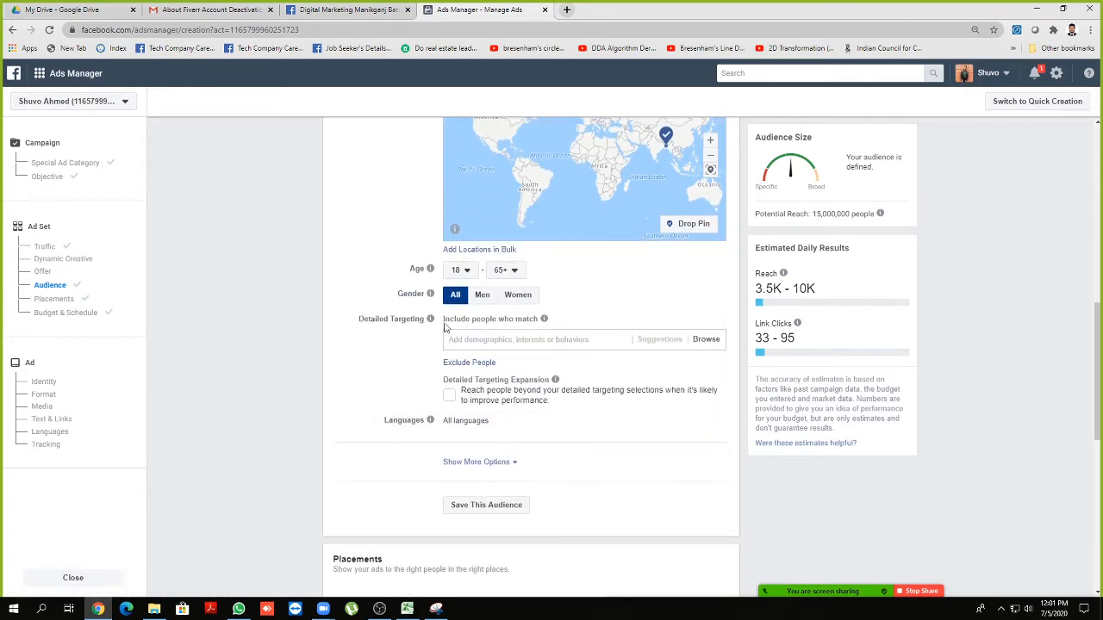
pyautogui.scroll(-1, 465, 310)
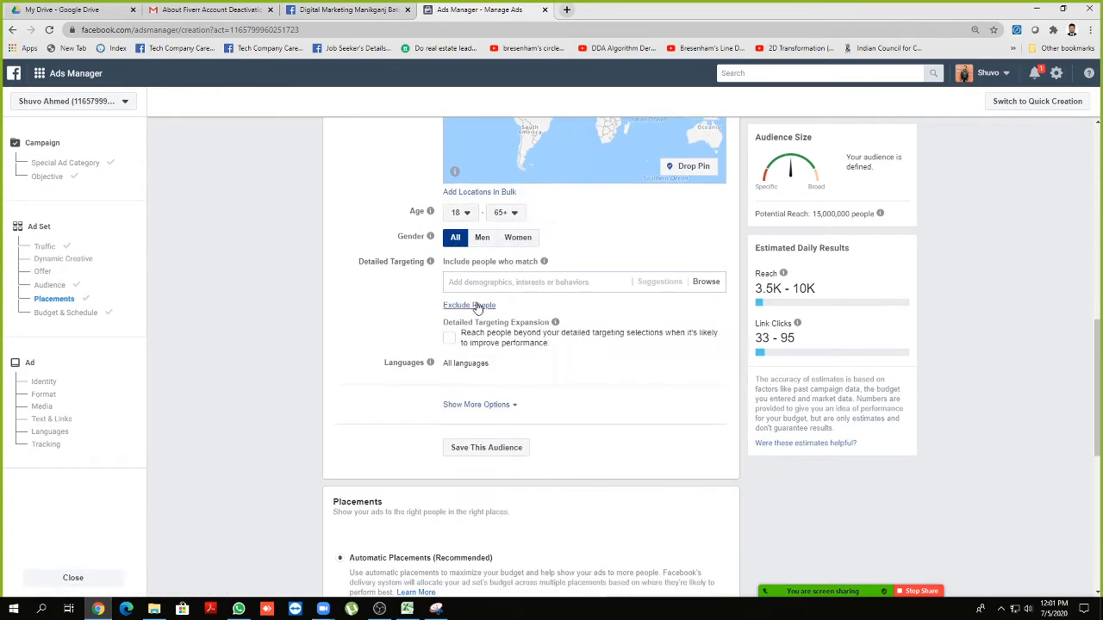
pyautogui.click(472, 284)
pyautogui.write('student')
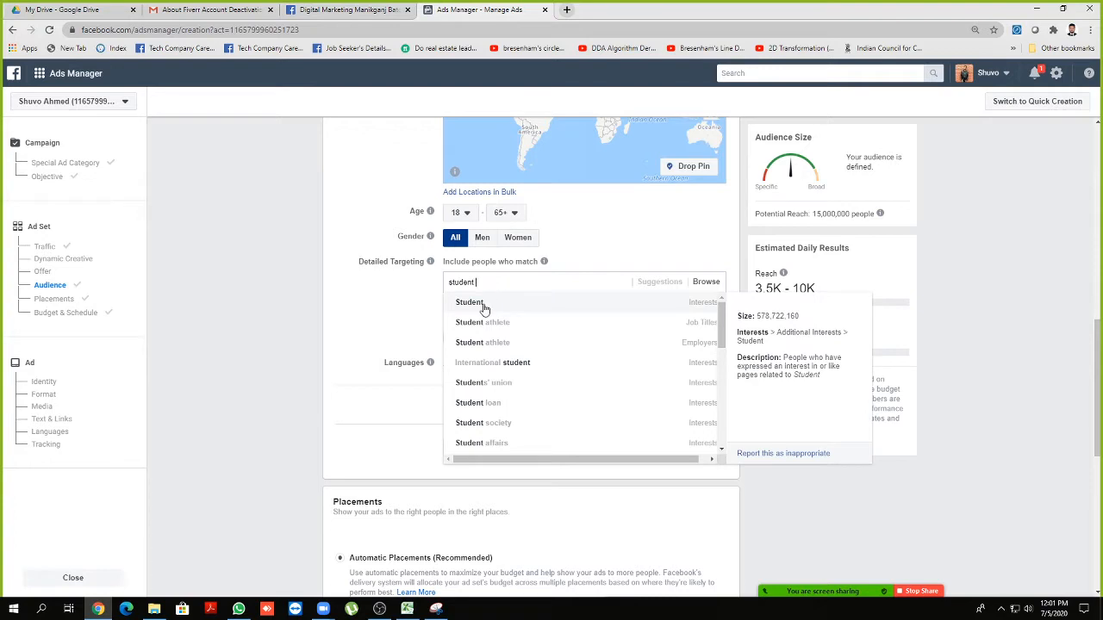
pyautogui.click(484, 308)
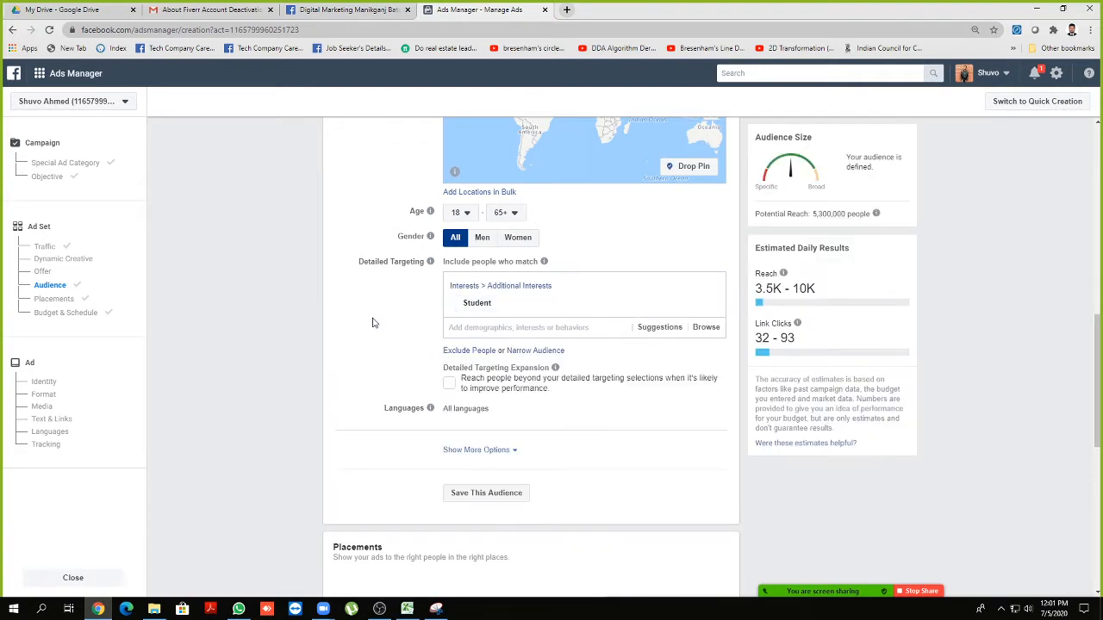
# Expand more audience options and review connection types without changing them
pyautogui.scroll(-2, 373, 322)
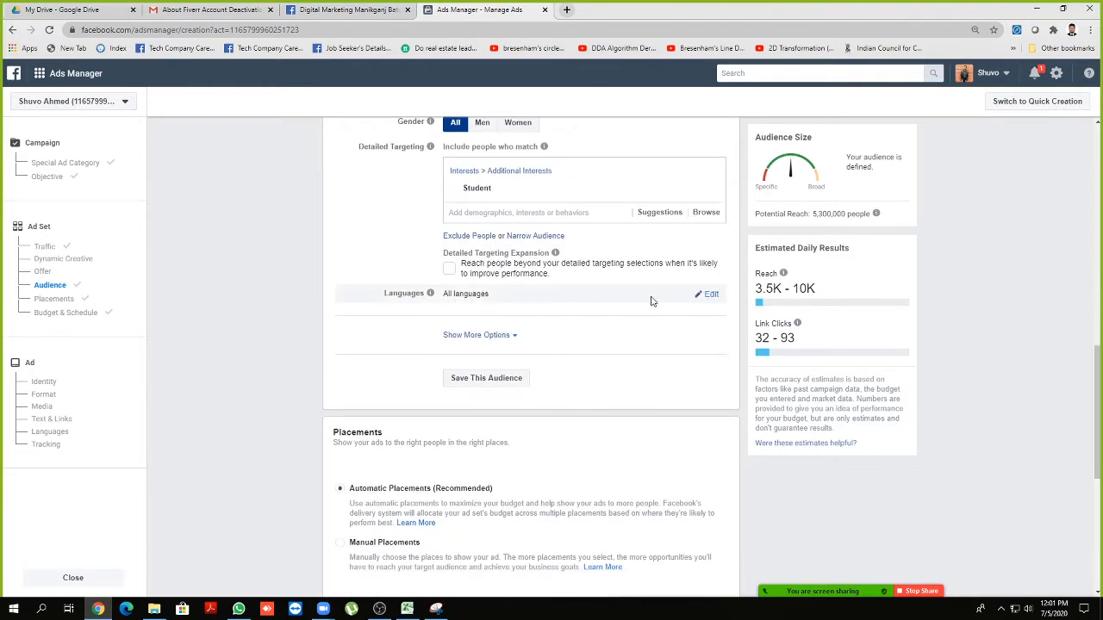
pyautogui.click(495, 335)
pyautogui.scroll(-2, 496, 336)
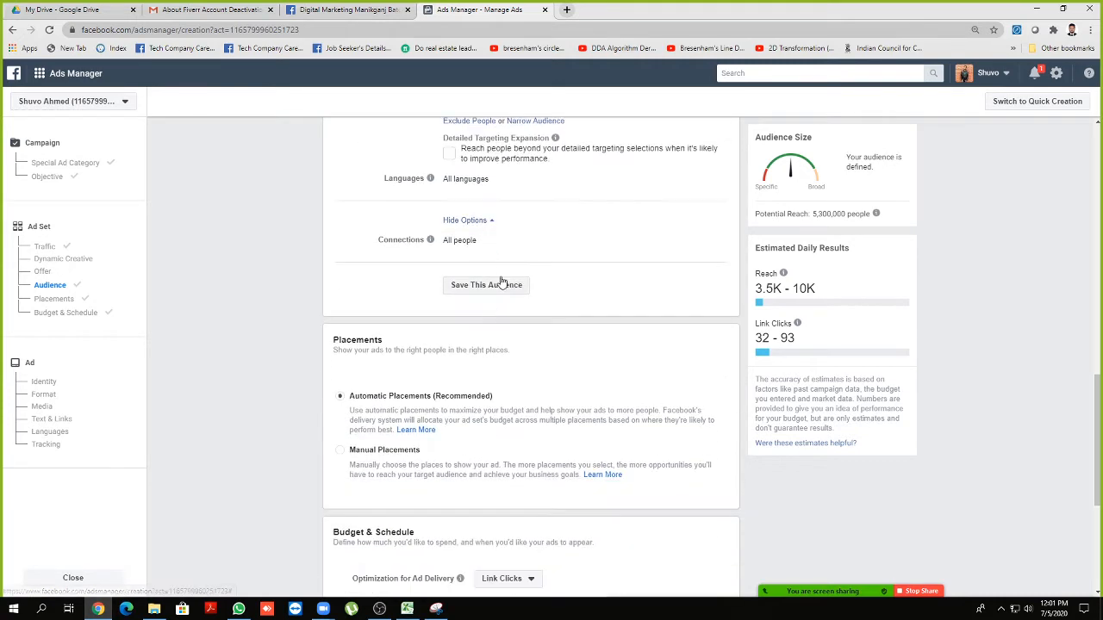
pyautogui.click(709, 242)
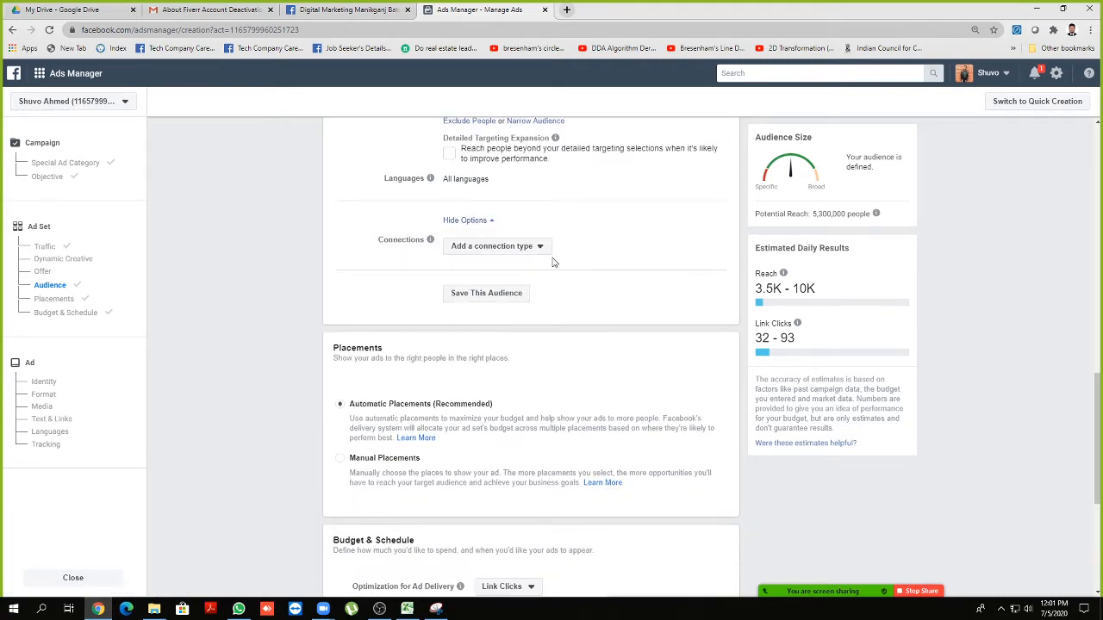
pyautogui.click(508, 250)
pyautogui.click(383, 292)
pyautogui.scroll(-4, 400, 319)
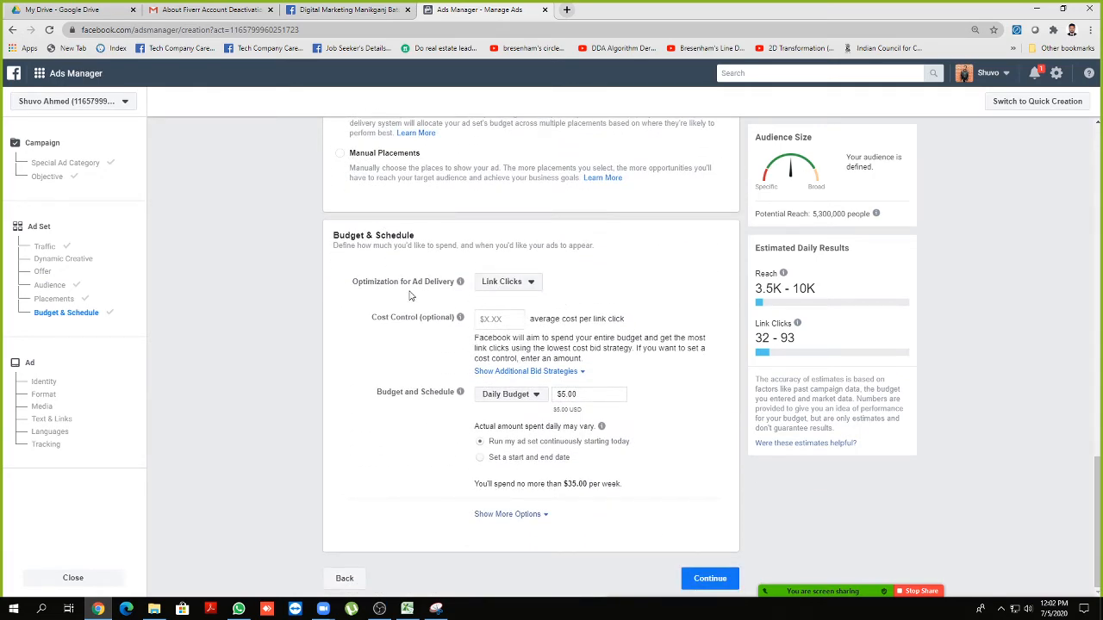
# Open the delivery optimization choices to pick Landing Page Views over Link Clicks
pyautogui.click(508, 284)
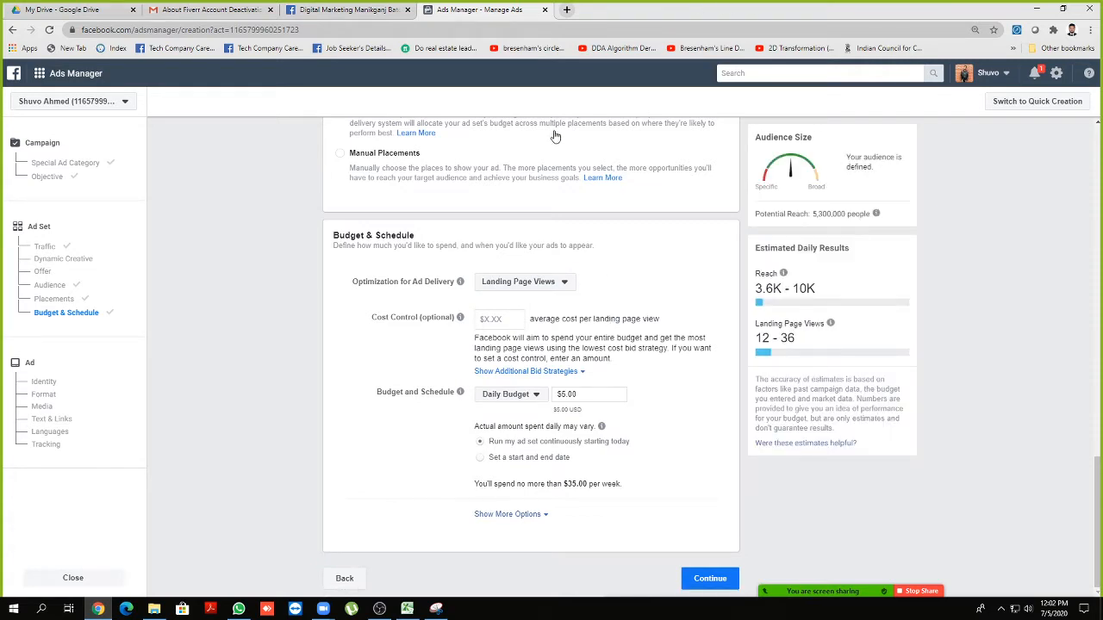
pyautogui.click(566, 10)
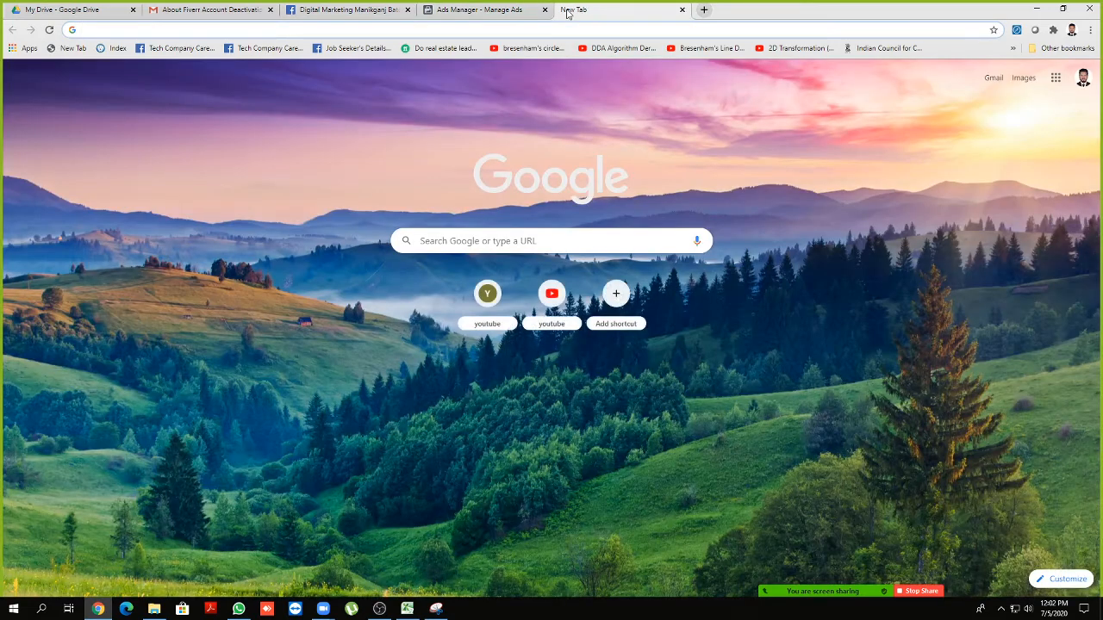
pyautogui.write('cy')
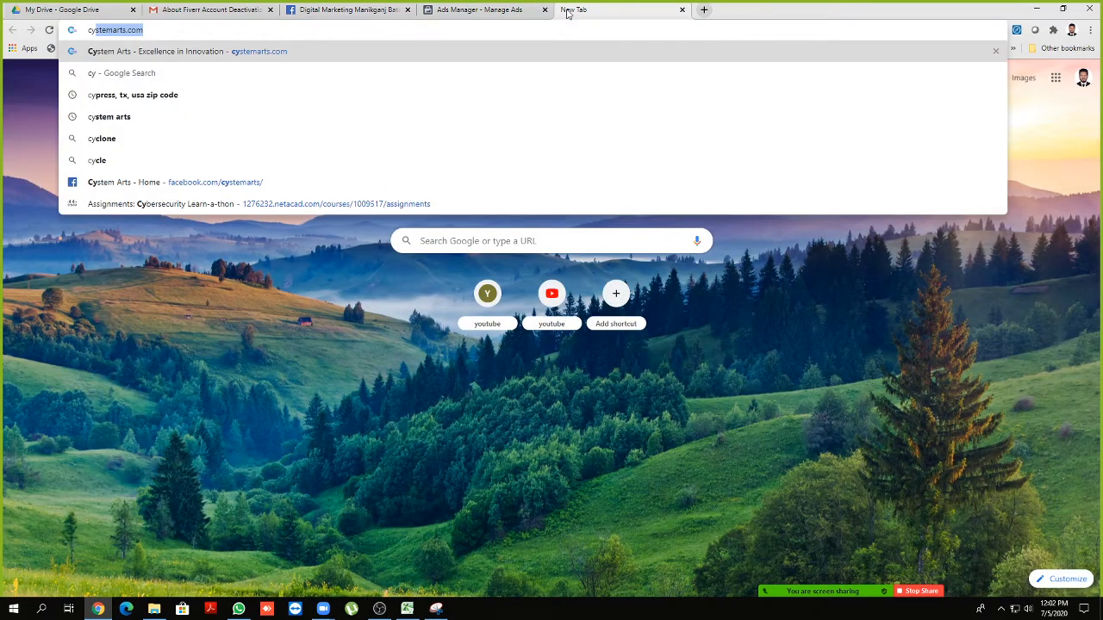
pyautogui.press('Return')
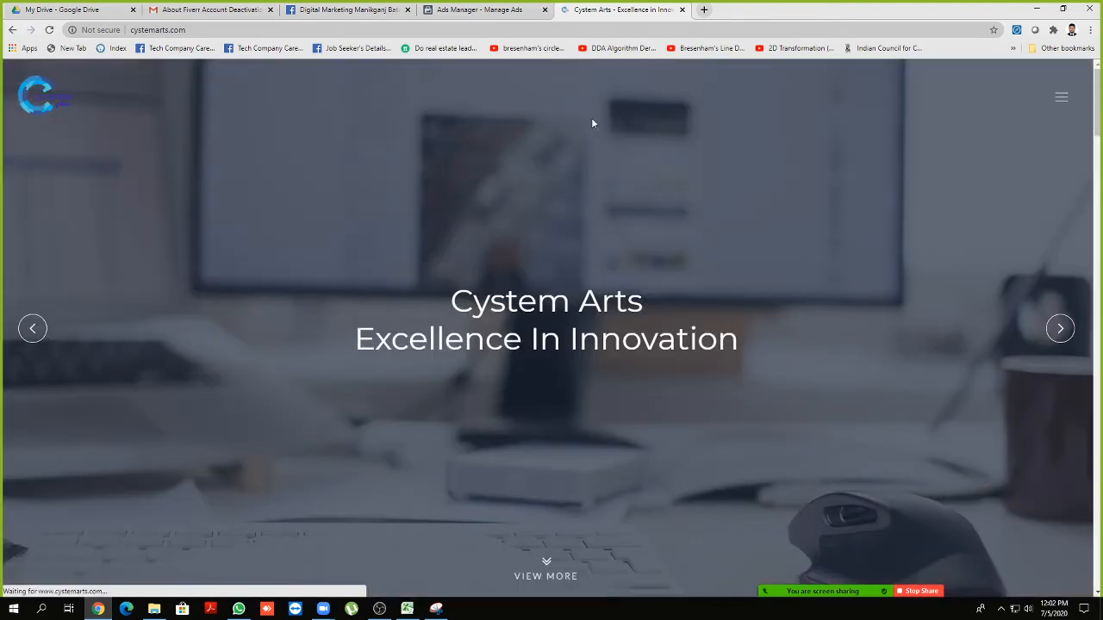
pyautogui.click(682, 9)
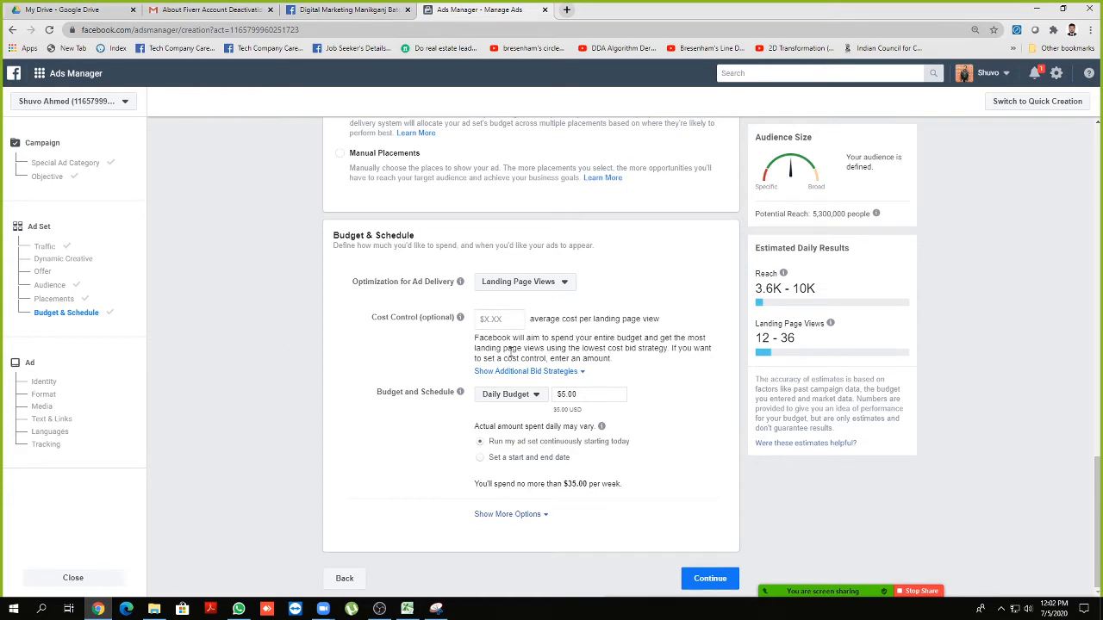
# Set a $0.50 cost cap and a $10 daily budget
pyautogui.click(485, 321)
pyautogui.moveTo(423, 320); pyautogui.dragTo(435, 345)
pyautogui.click(427, 354)
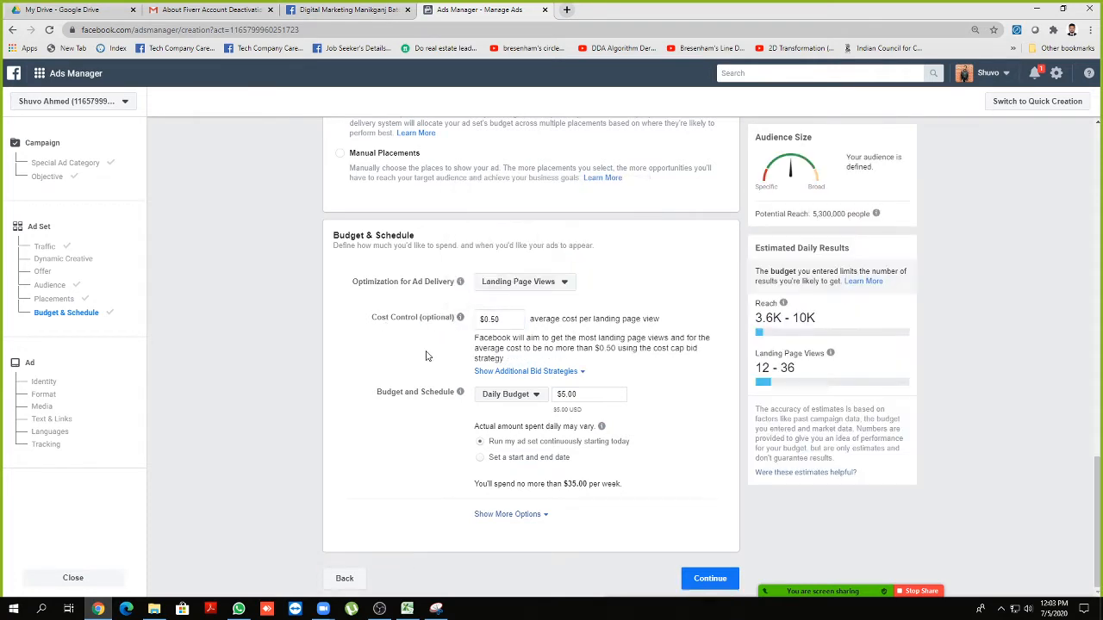
pyautogui.doubleClick(581, 394)
pyautogui.write('10')
pyautogui.click(495, 320)
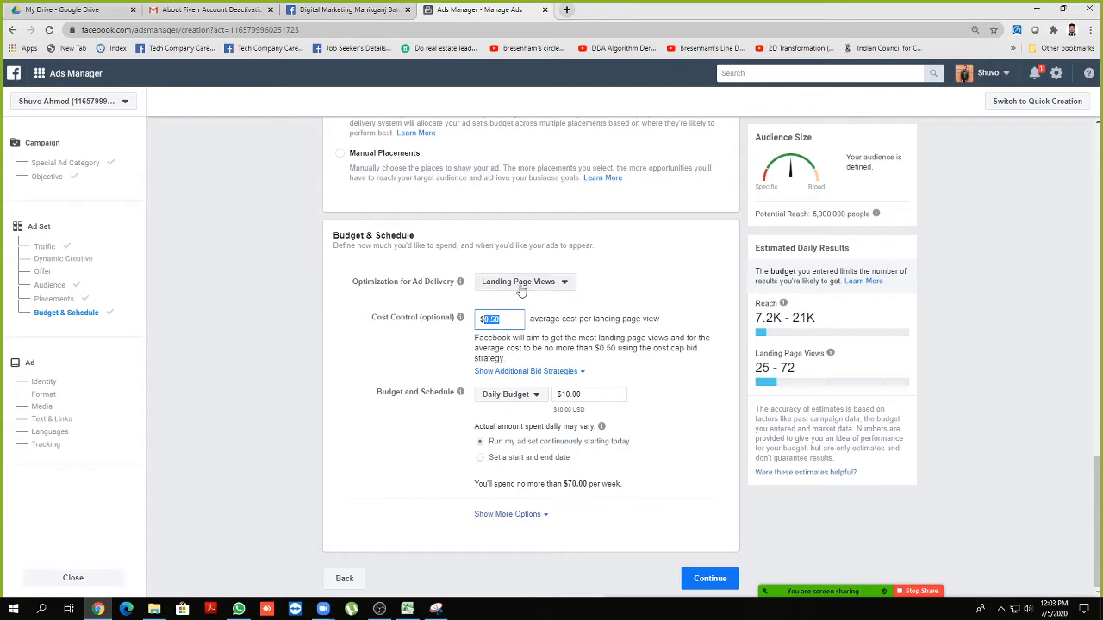
pyautogui.click(504, 321)
pyautogui.hotkey('ctrl', 'a')
pyautogui.click(431, 354)
# Schedule the ad set from July 6 to July 16, 2020, and continue to the ad
pyautogui.click(479, 461)
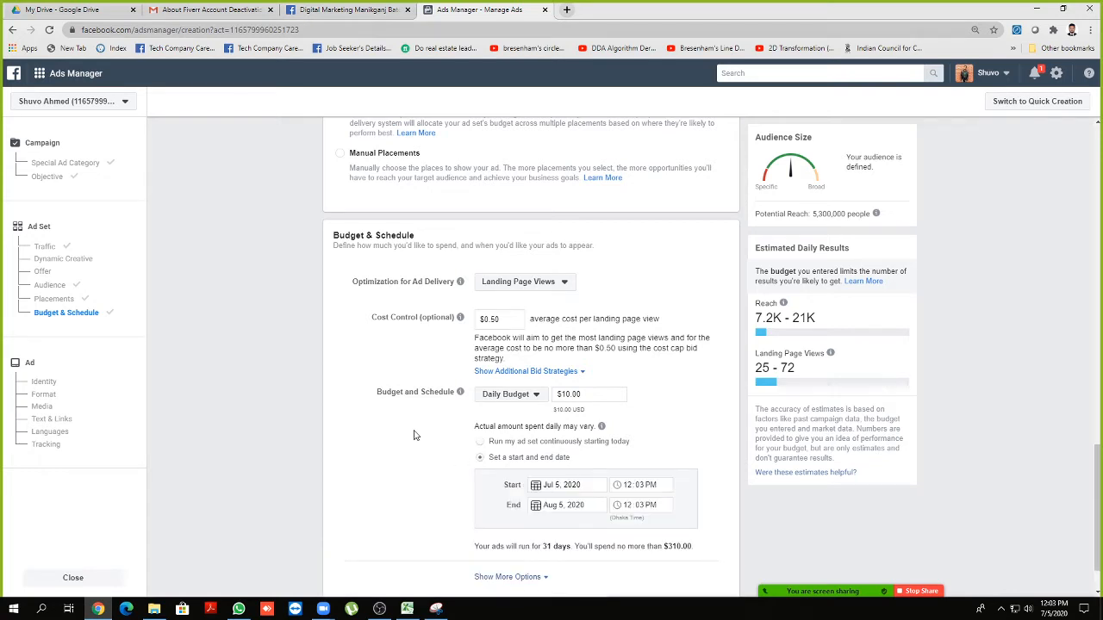
pyautogui.scroll(-1, 413, 432)
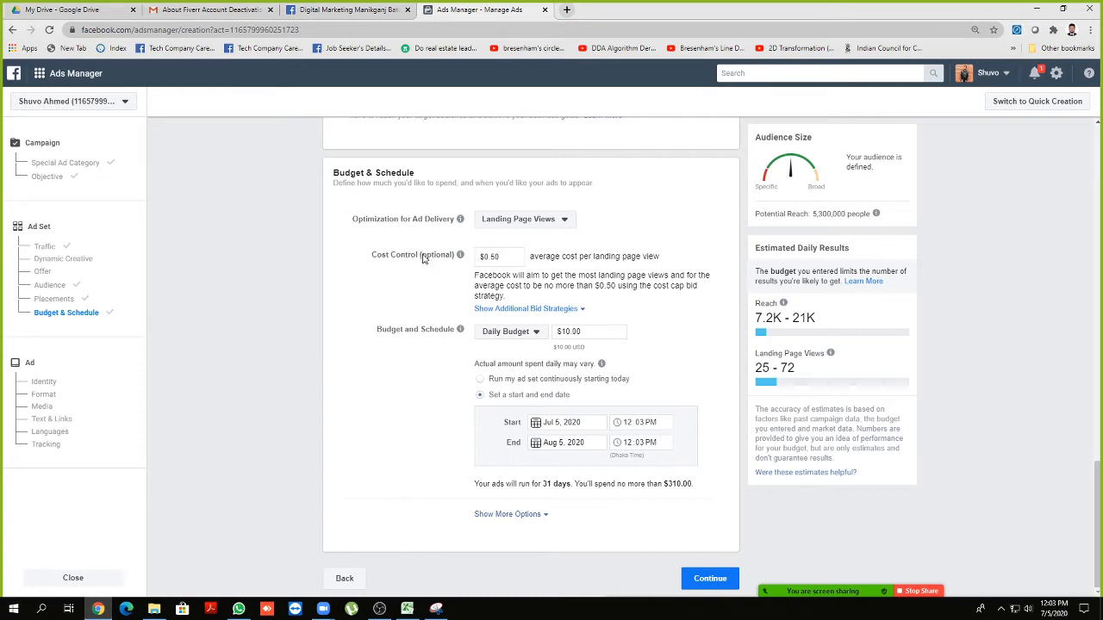
pyautogui.moveTo(423, 255); pyautogui.dragTo(449, 259)
pyautogui.click(452, 259)
pyautogui.click(545, 422)
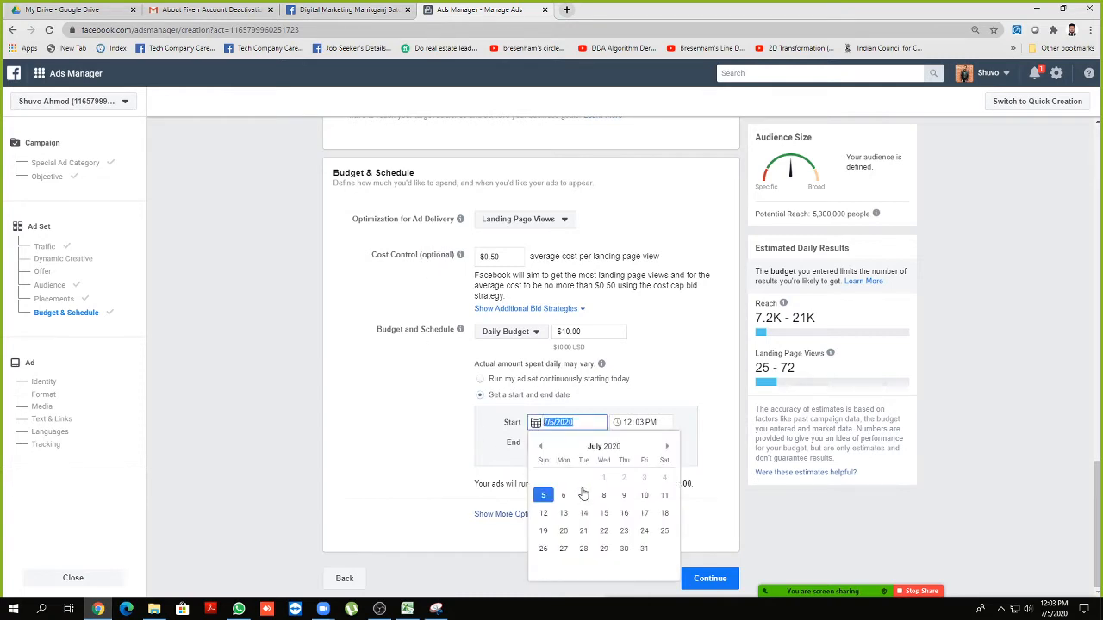
pyautogui.click(562, 498)
pyautogui.click(530, 445)
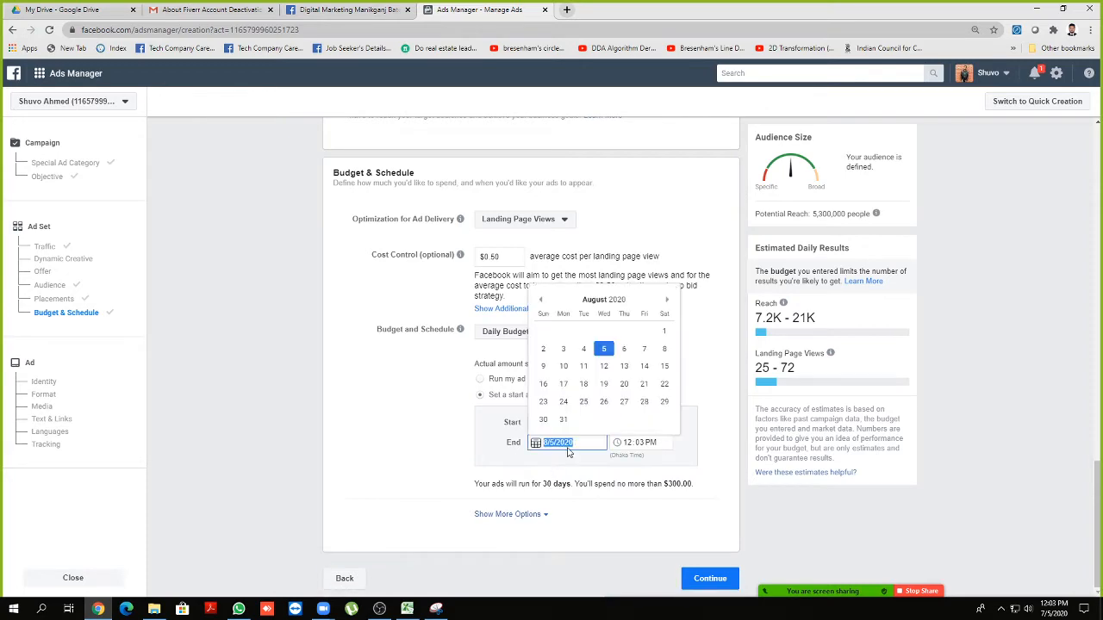
pyautogui.click(544, 300)
pyautogui.click(624, 366)
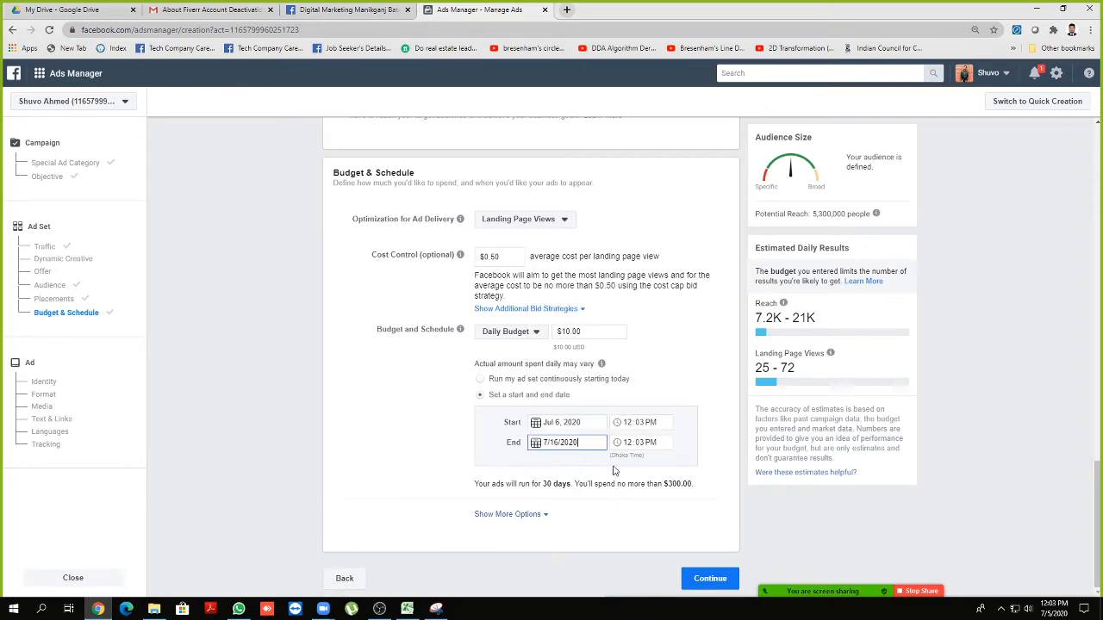
pyautogui.click(702, 578)
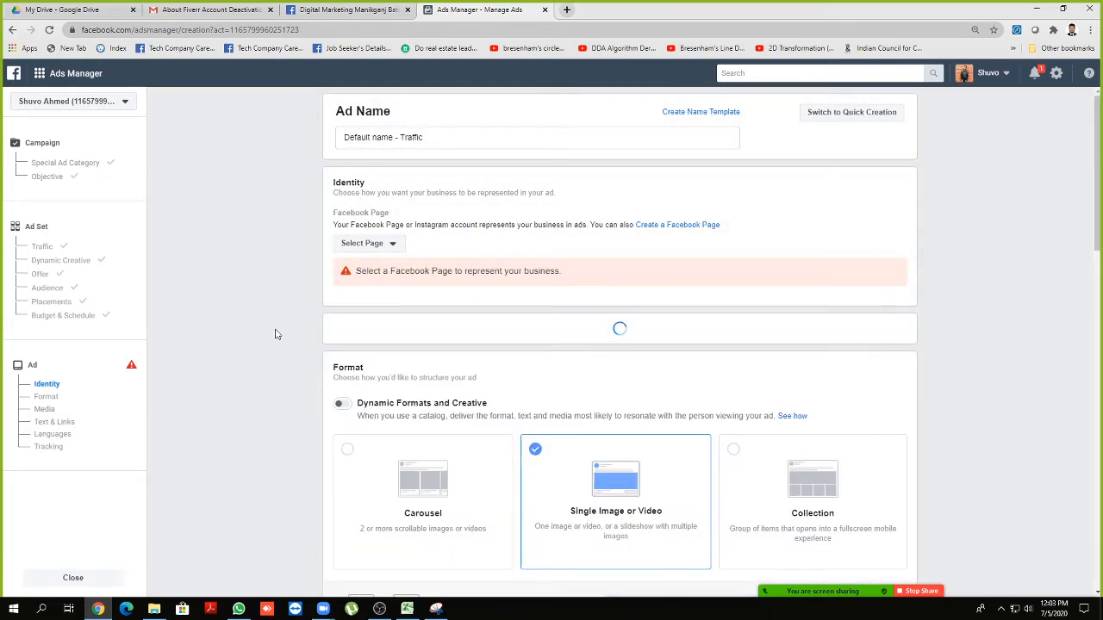
# Choose the Phone/Tablet page from the Personal group as the ad's identity
pyautogui.click(369, 246)
pyautogui.click(380, 277)
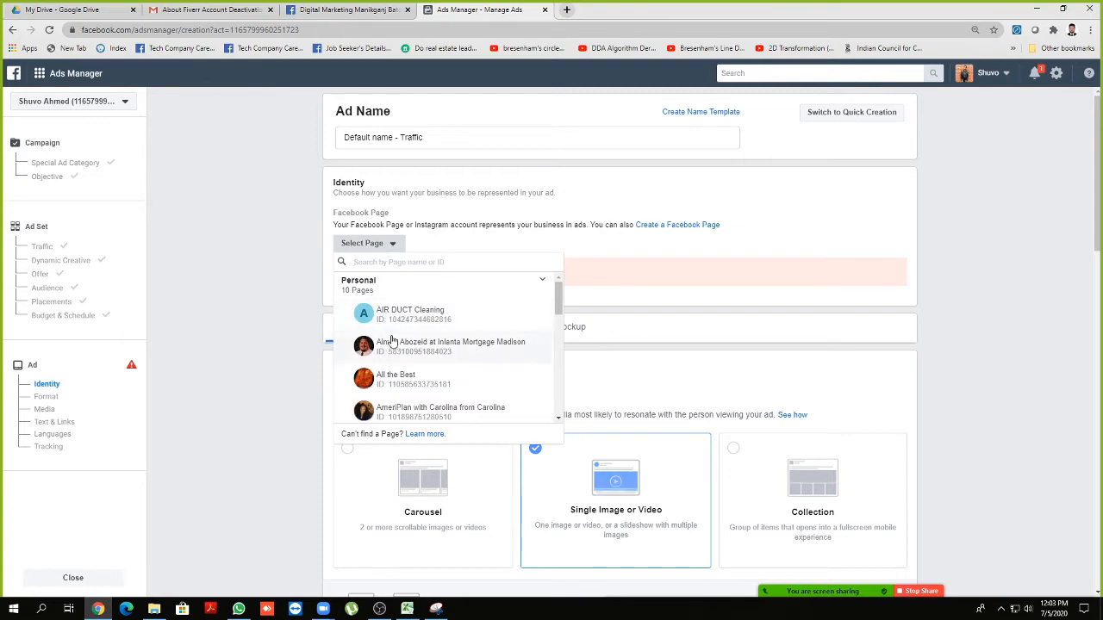
pyautogui.scroll(-3, 388, 344)
pyautogui.click(398, 372)
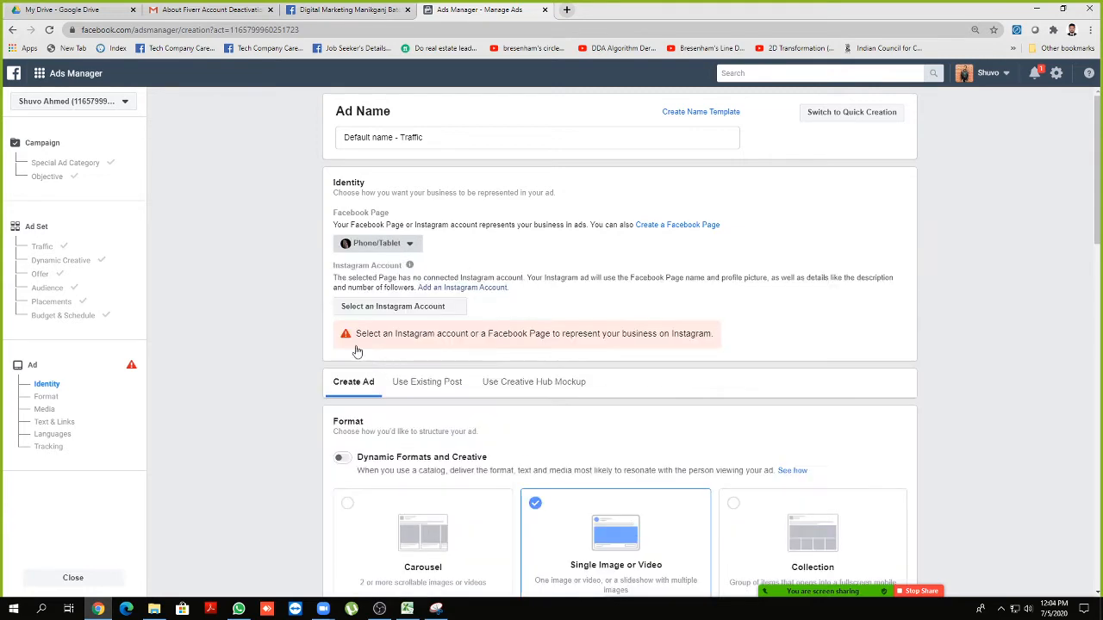
pyautogui.scroll(-1, 272, 308)
pyautogui.scroll(-1, 249, 305)
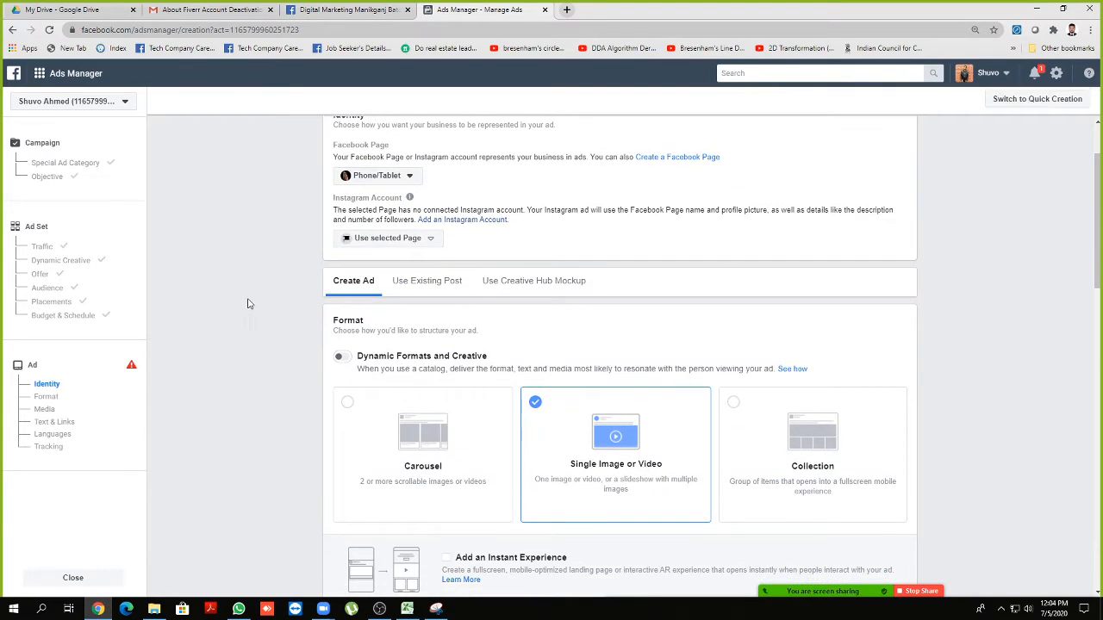
pyautogui.scroll(-3, 258, 373)
pyautogui.scroll(2, 256, 362)
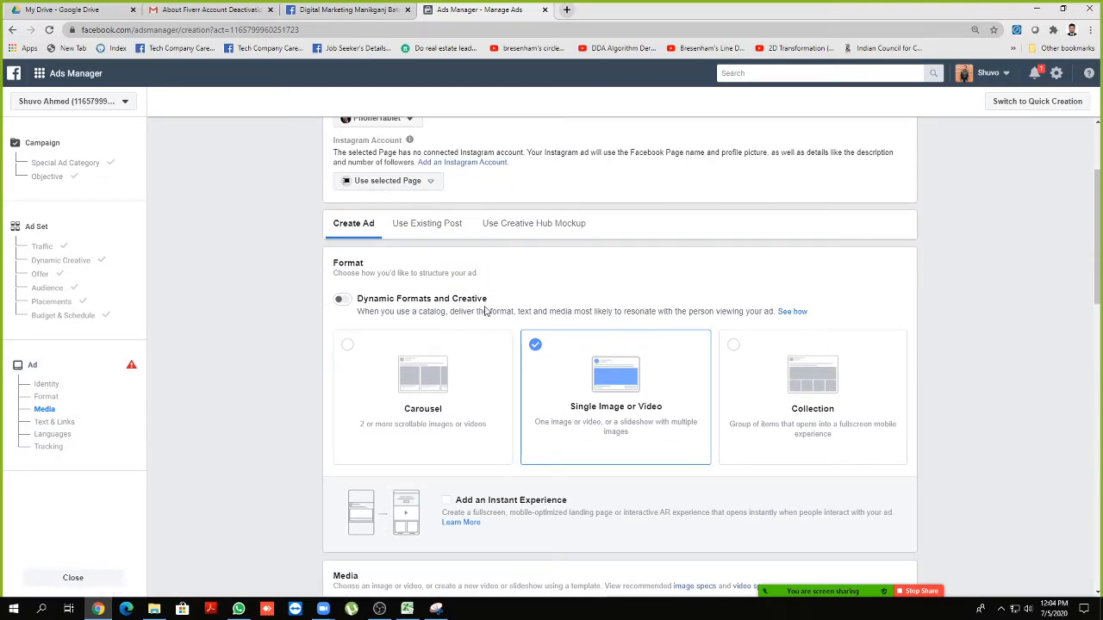
pyautogui.scroll(-2, 482, 310)
pyautogui.scroll(2, 474, 301)
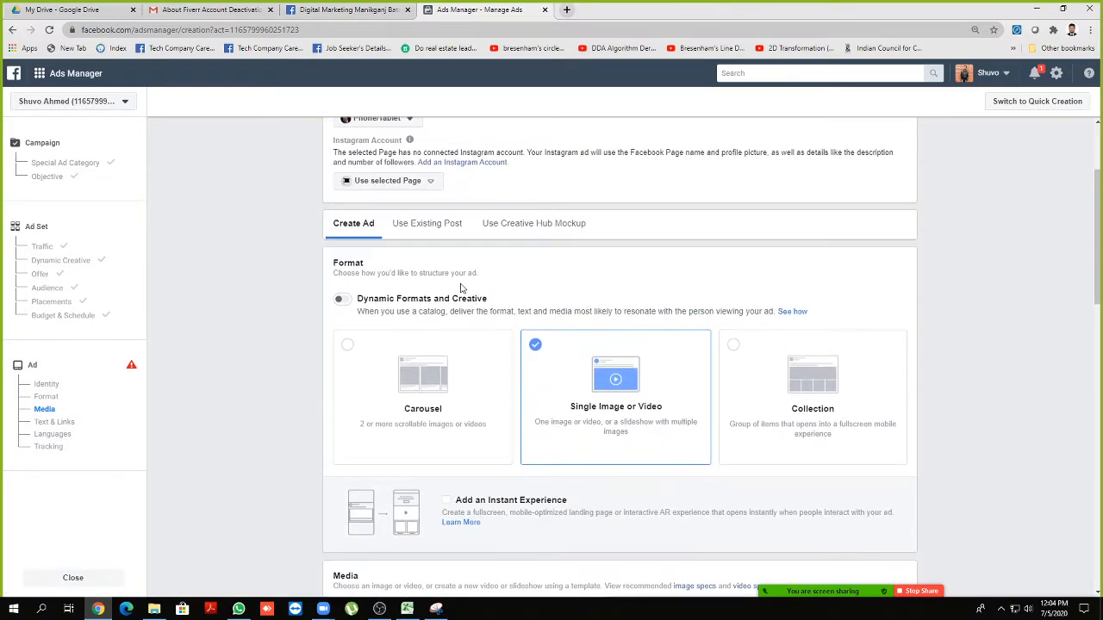
# Keep the ad as a new Create Ad after checking the Use Existing Post option
pyautogui.click(437, 227)
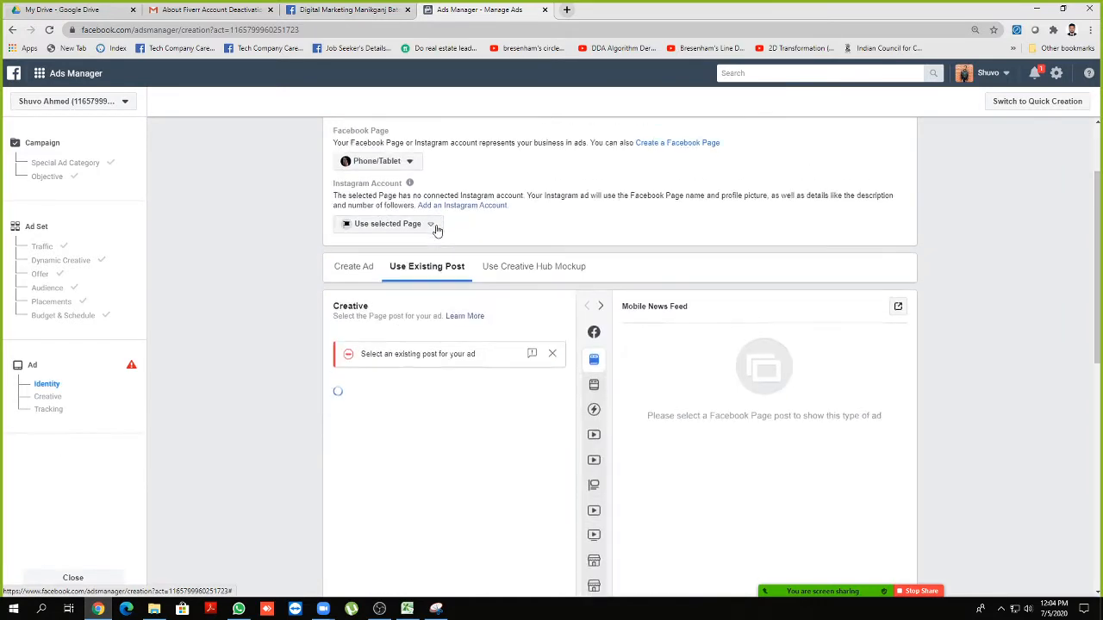
pyautogui.click(346, 312)
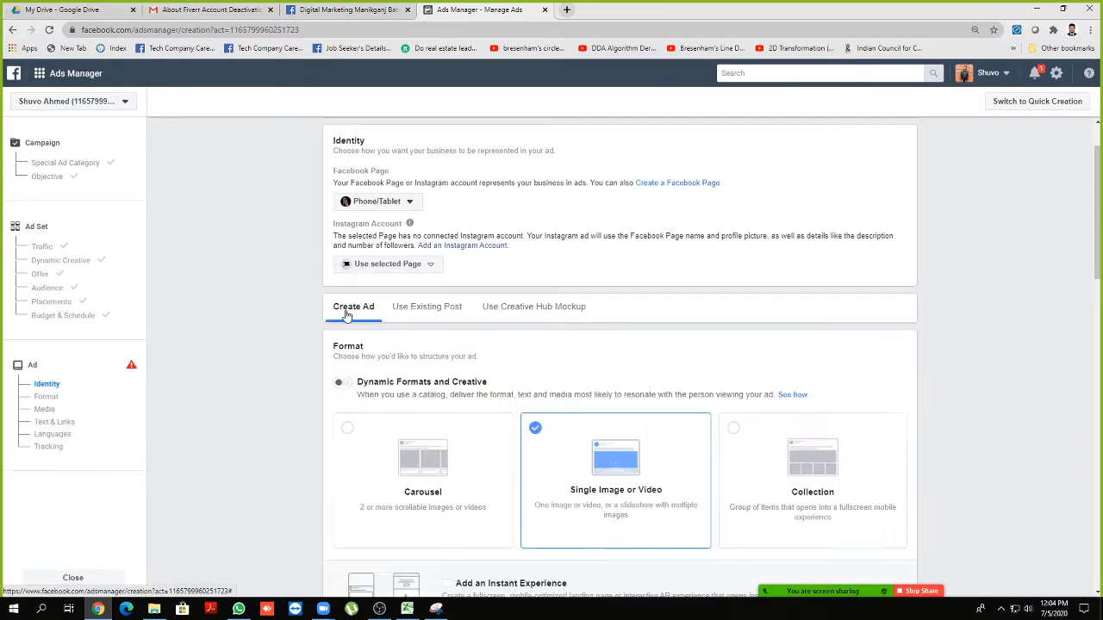
pyautogui.scroll(-3, 284, 322)
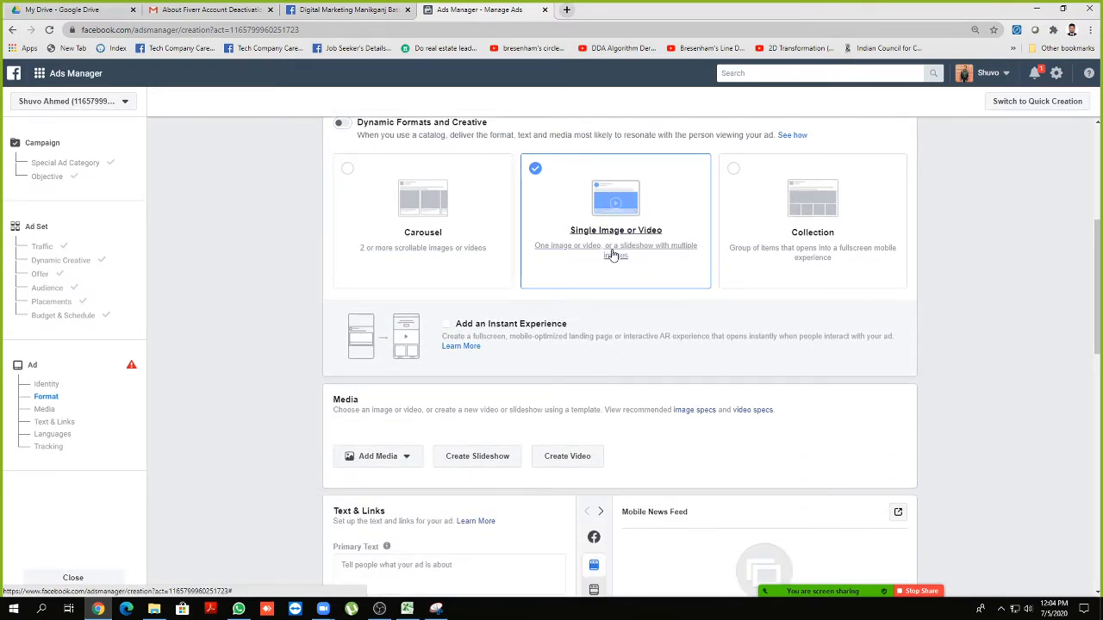
pyautogui.scroll(-1, 611, 252)
pyautogui.scroll(2, 554, 267)
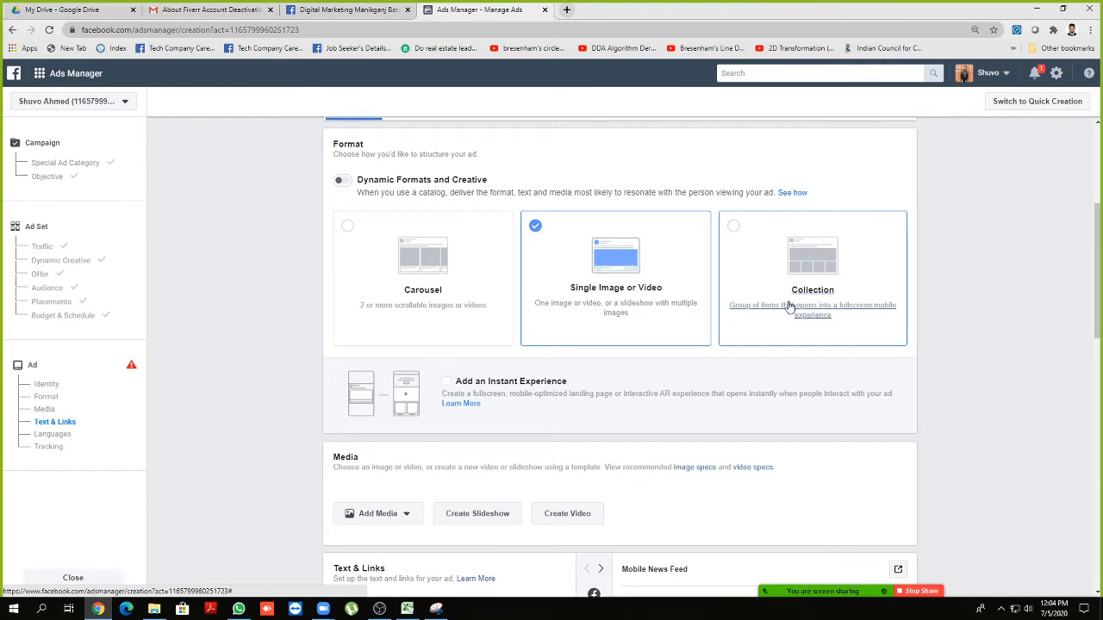
pyautogui.scroll(-1, 401, 291)
pyautogui.scroll(-1, 401, 290)
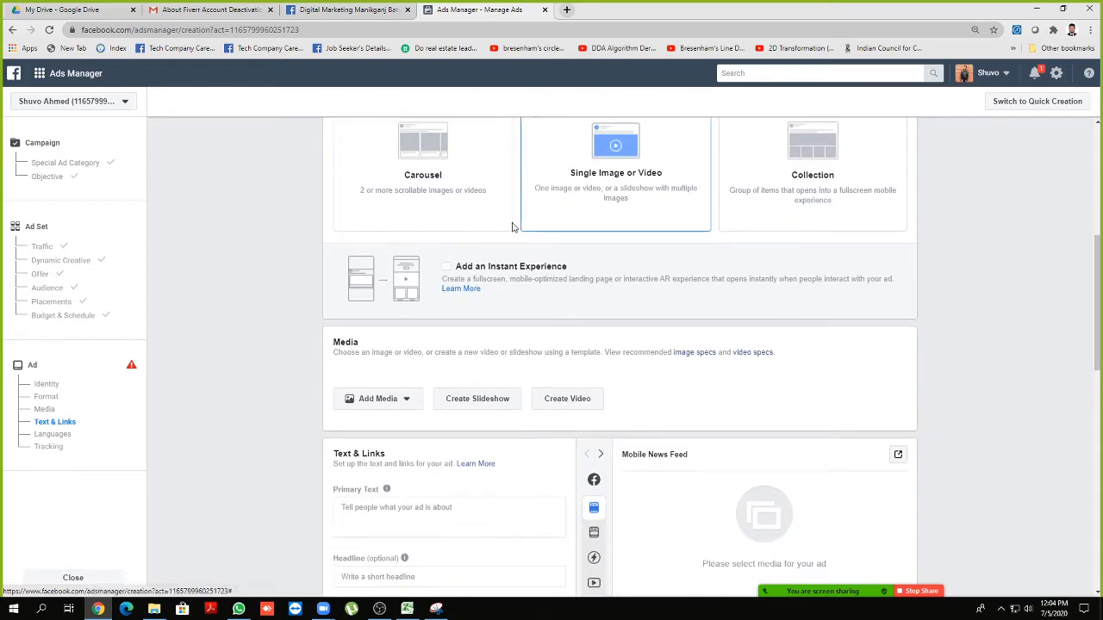
pyautogui.scroll(-2, 457, 222)
# Add the 1080×1080 iPhone image as the ad's media
pyautogui.click(368, 293)
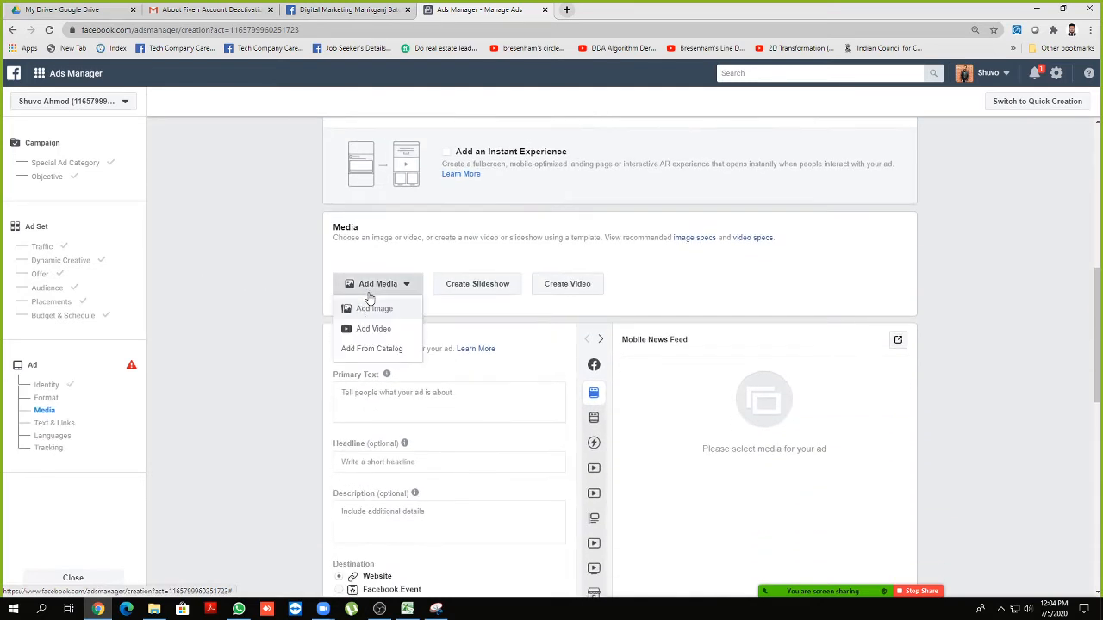
pyautogui.click(365, 310)
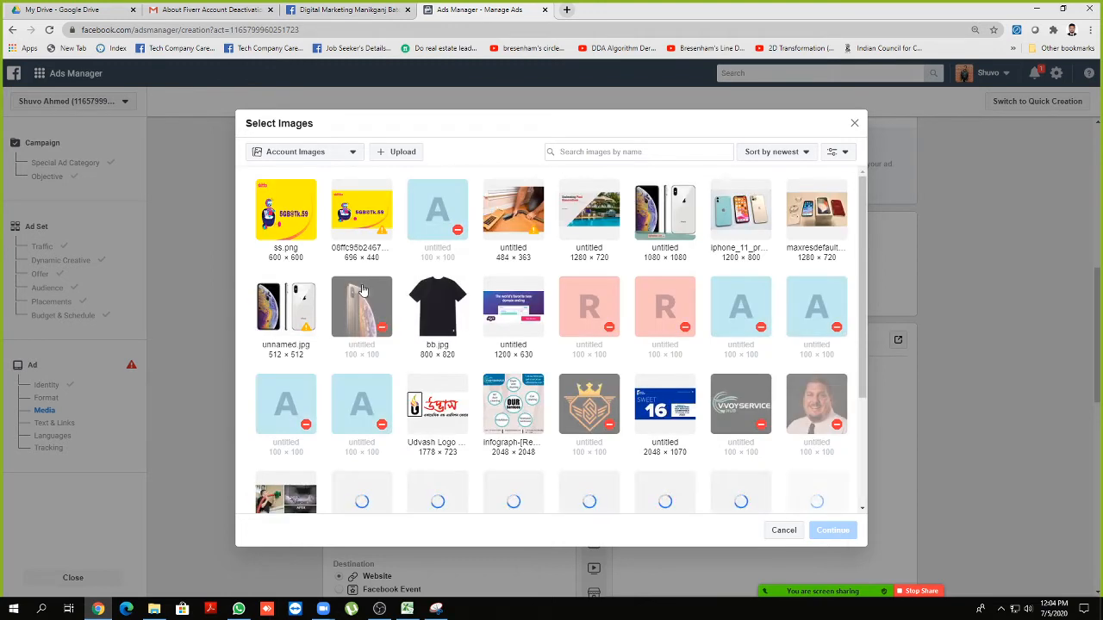
pyautogui.click(674, 227)
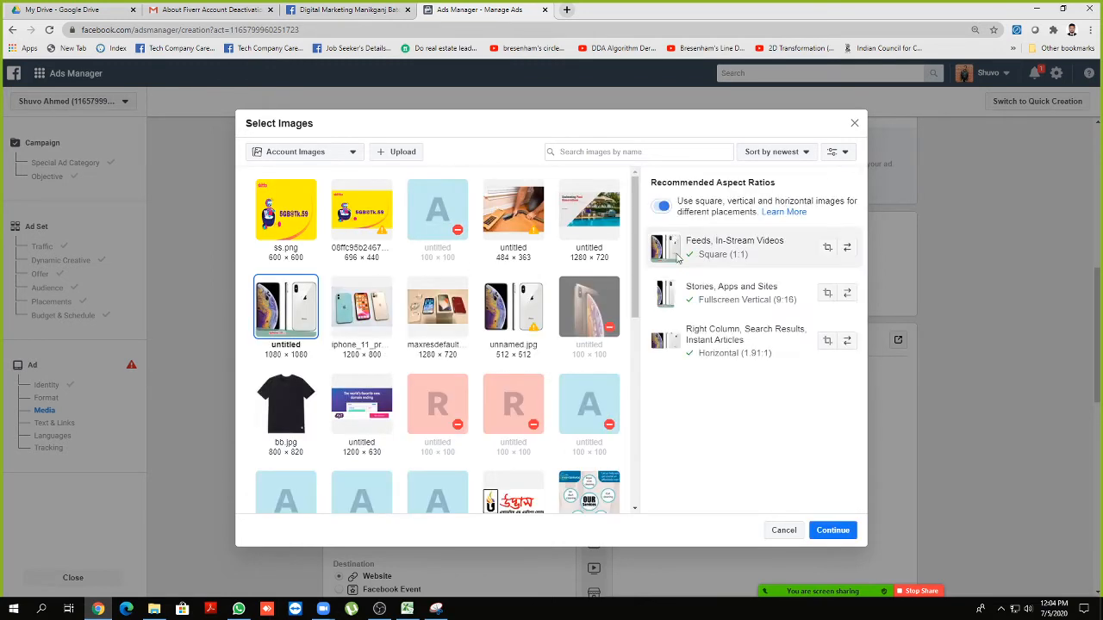
pyautogui.click(832, 531)
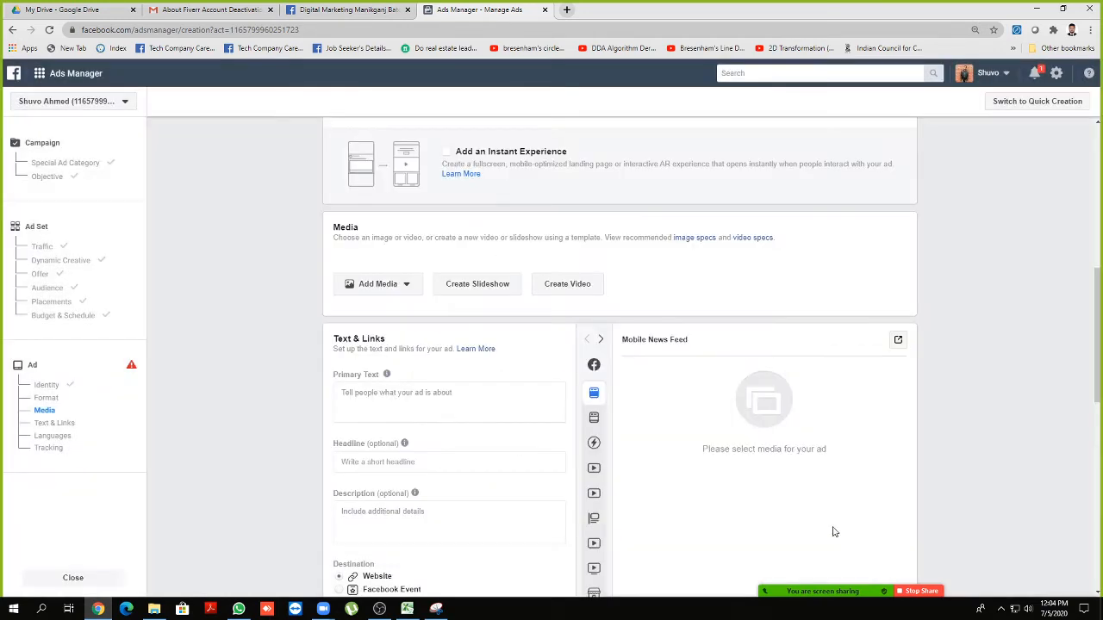
pyautogui.scroll(-2, 243, 389)
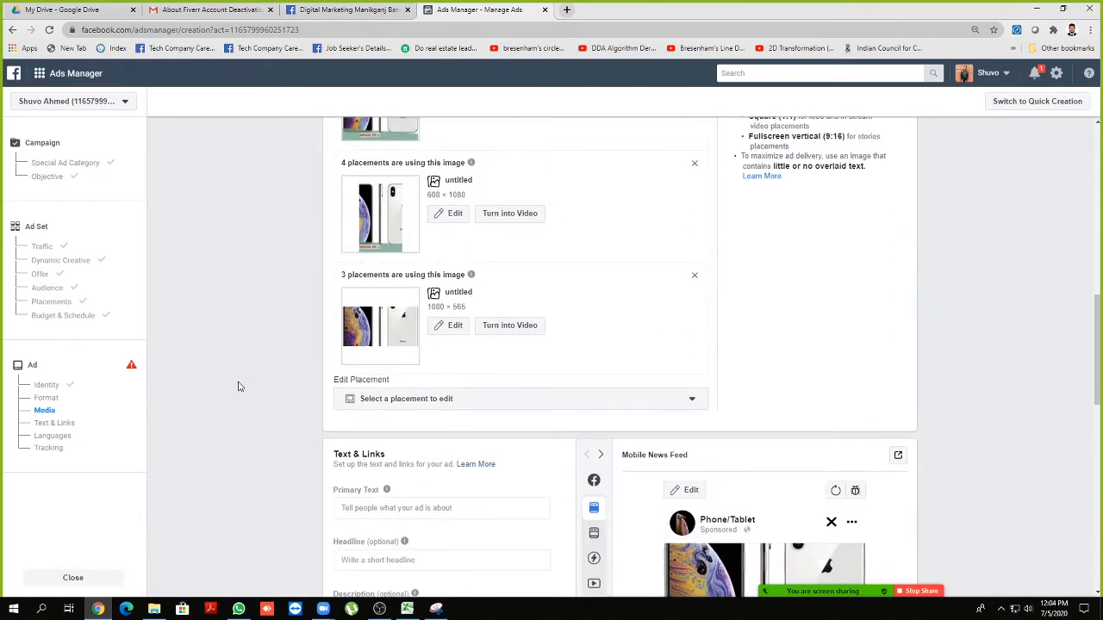
pyautogui.scroll(3, 241, 386)
pyautogui.scroll(-5, 241, 386)
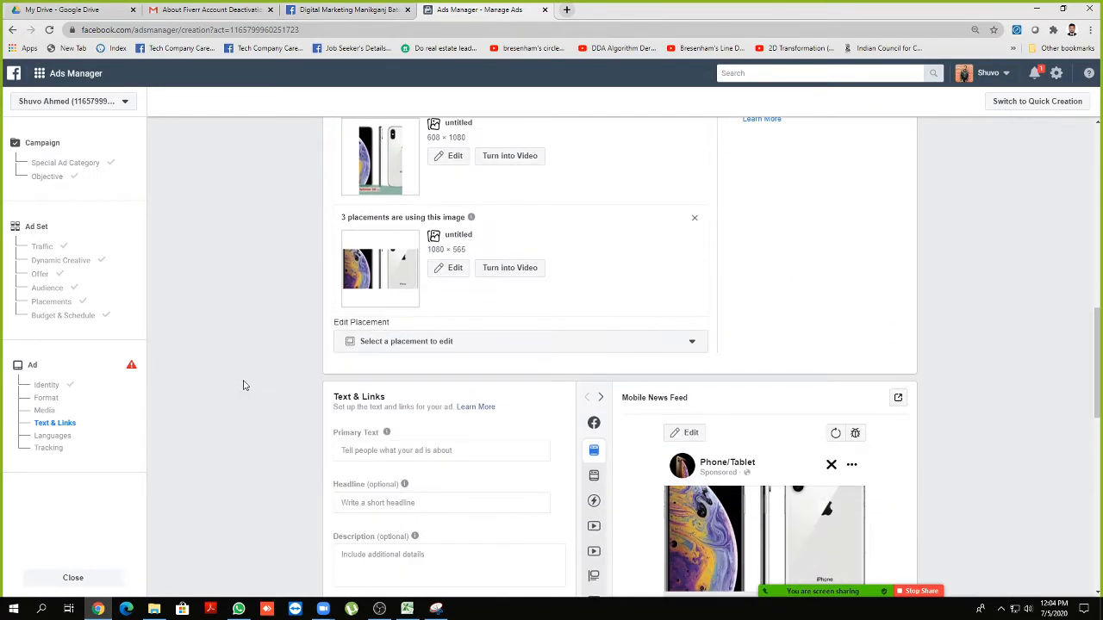
pyautogui.scroll(-2, 243, 386)
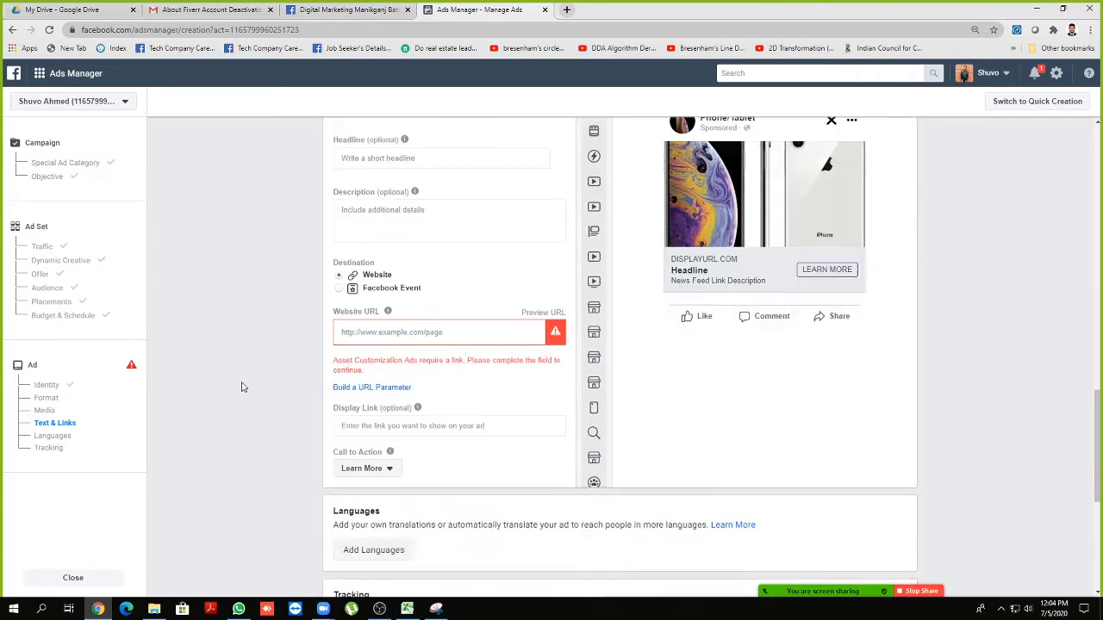
pyautogui.scroll(2, 241, 362)
# Move through the primary text, headline and description fields to the Website URL field
pyautogui.click(369, 222)
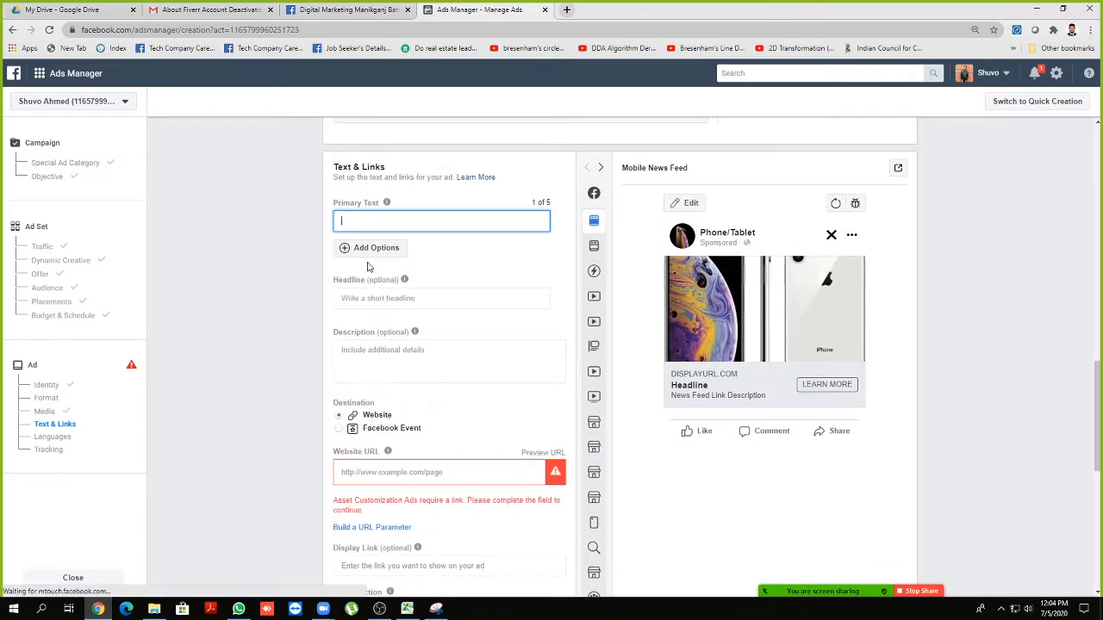
pyautogui.click(361, 297)
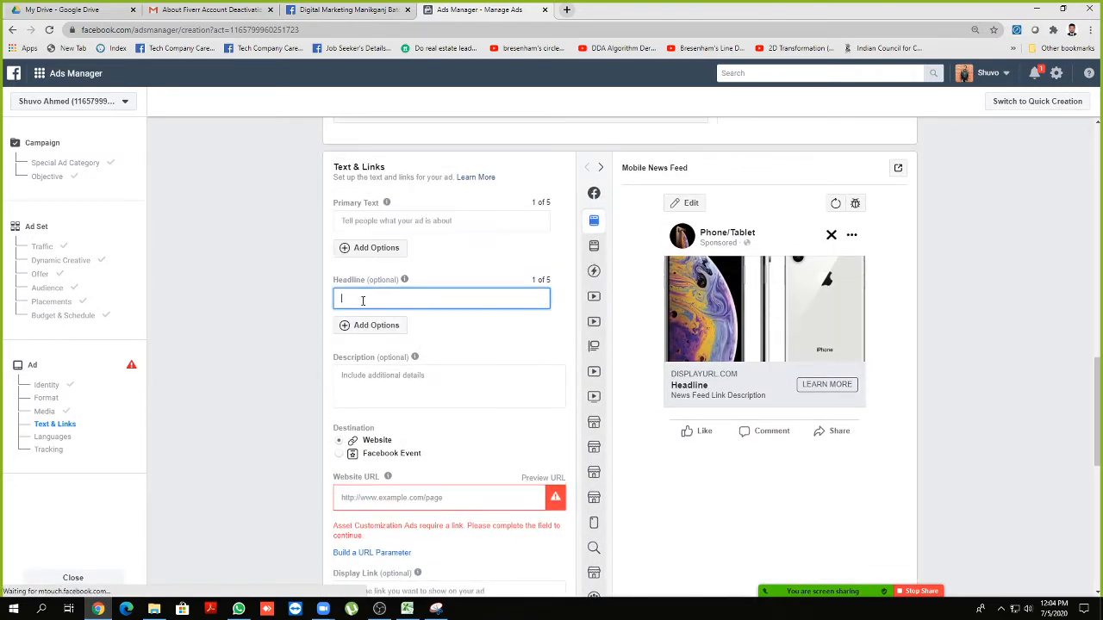
pyautogui.click(374, 379)
pyautogui.scroll(-3, 244, 350)
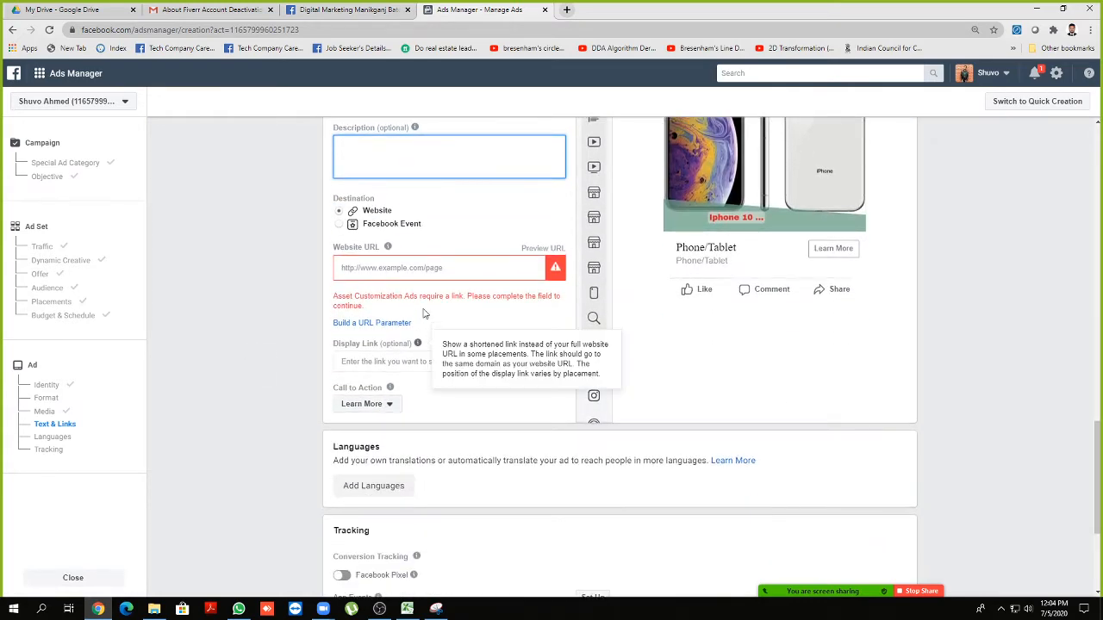
pyautogui.click(401, 270)
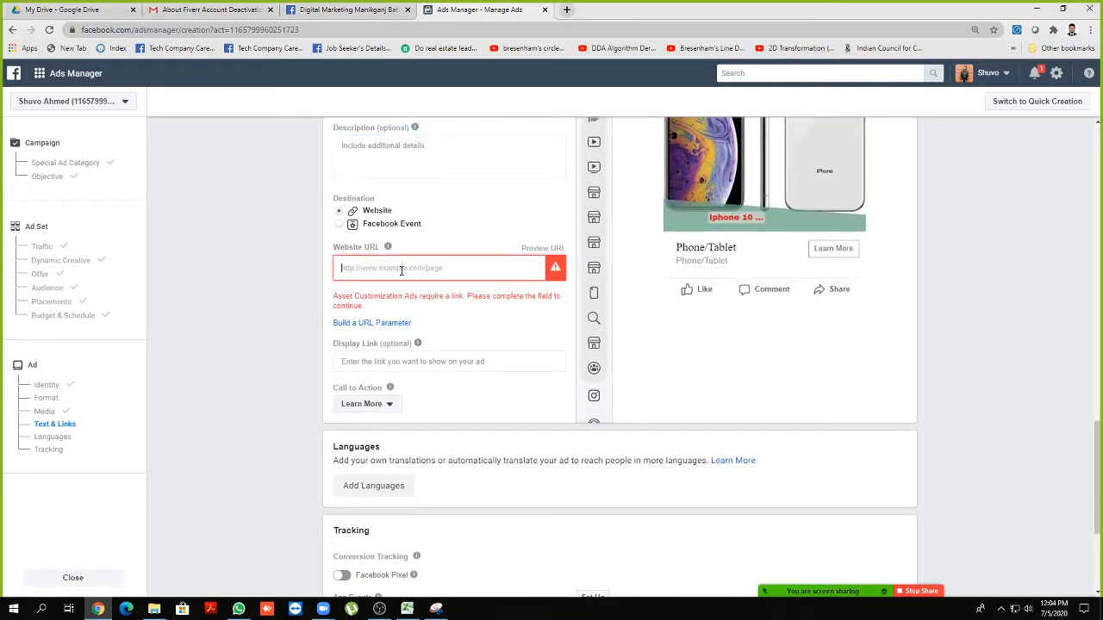
# Load cystemarts.com in a new browser tab and select its full address
pyautogui.click(566, 10)
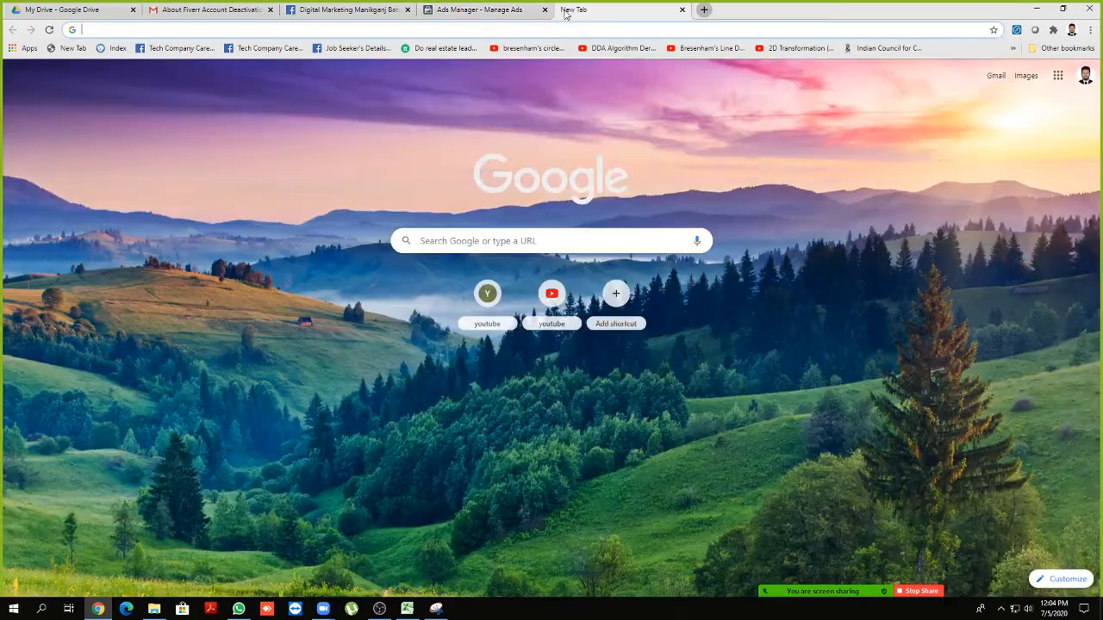
pyautogui.write('cystemarts.com')
pyautogui.press('Return')
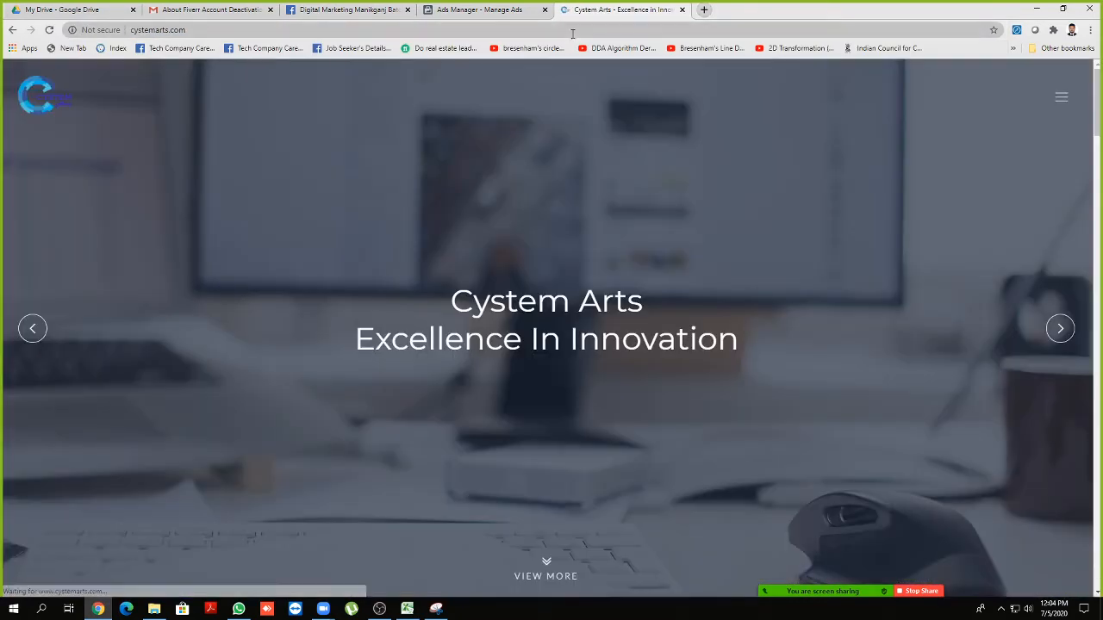
pyautogui.click(572, 32)
pyautogui.hotkey('ctrl', 'c')
pyautogui.click(680, 9)
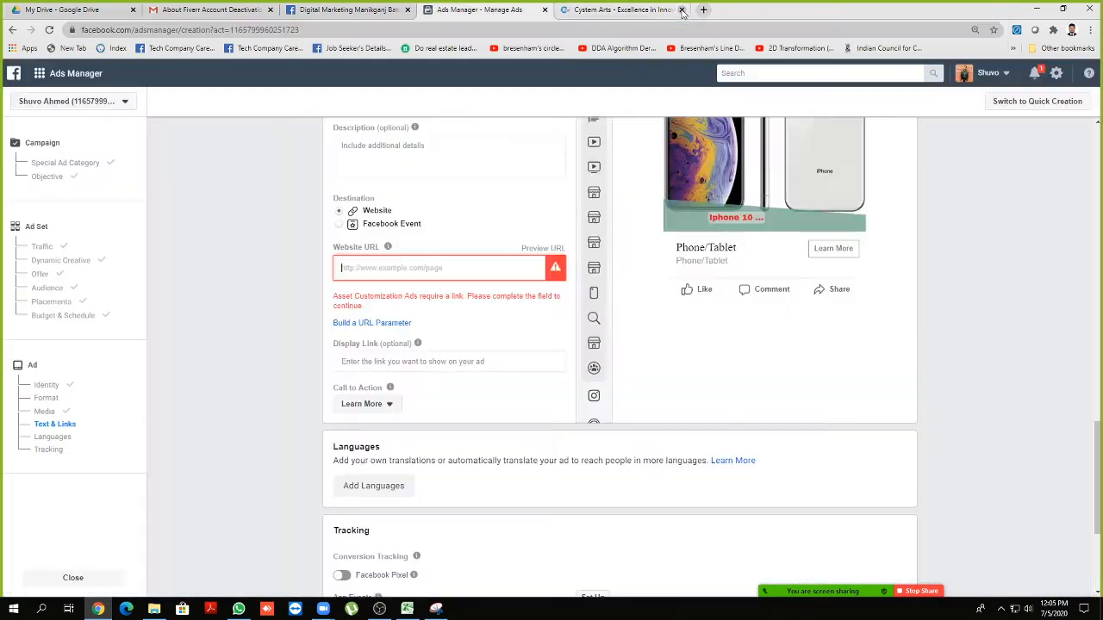
pyautogui.hotkey('ctrl', 'v')
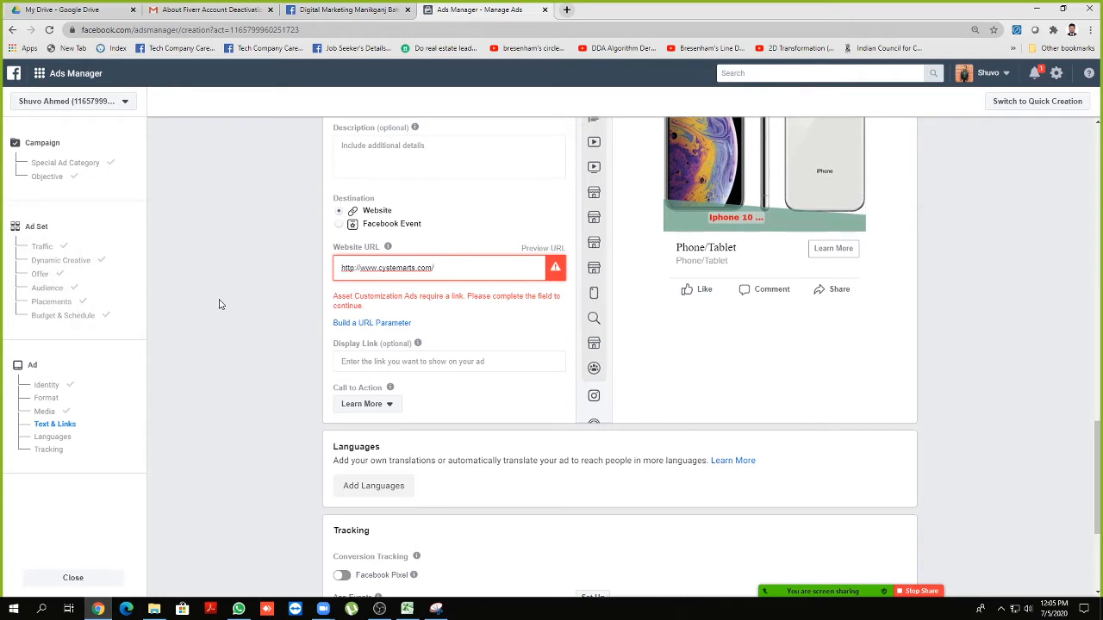
pyautogui.scroll(1, 239, 292)
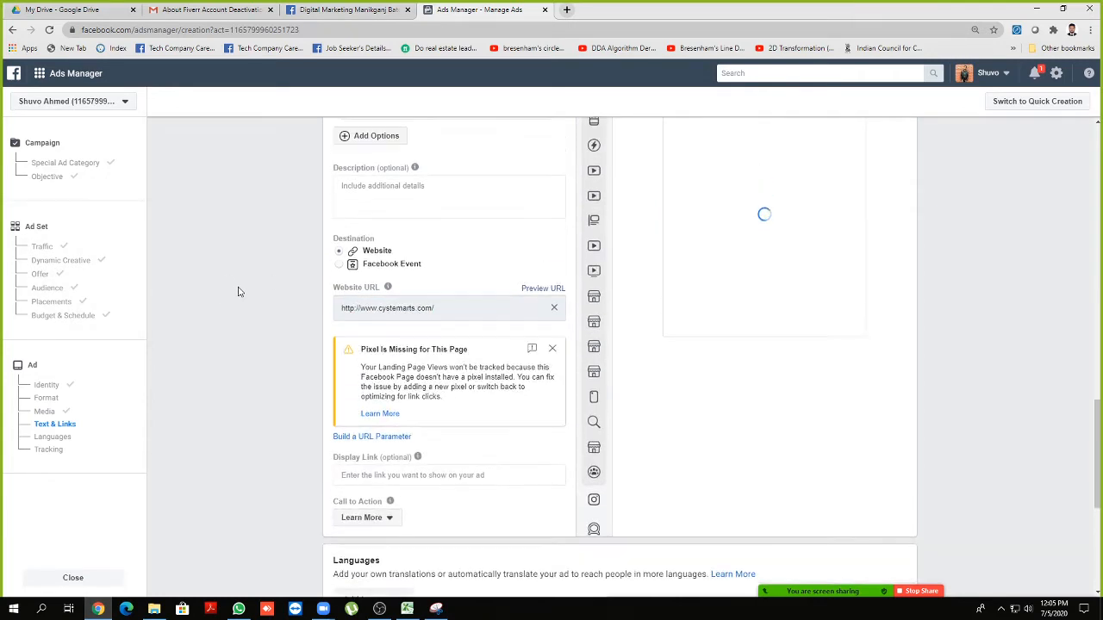
pyautogui.moveTo(388, 304)
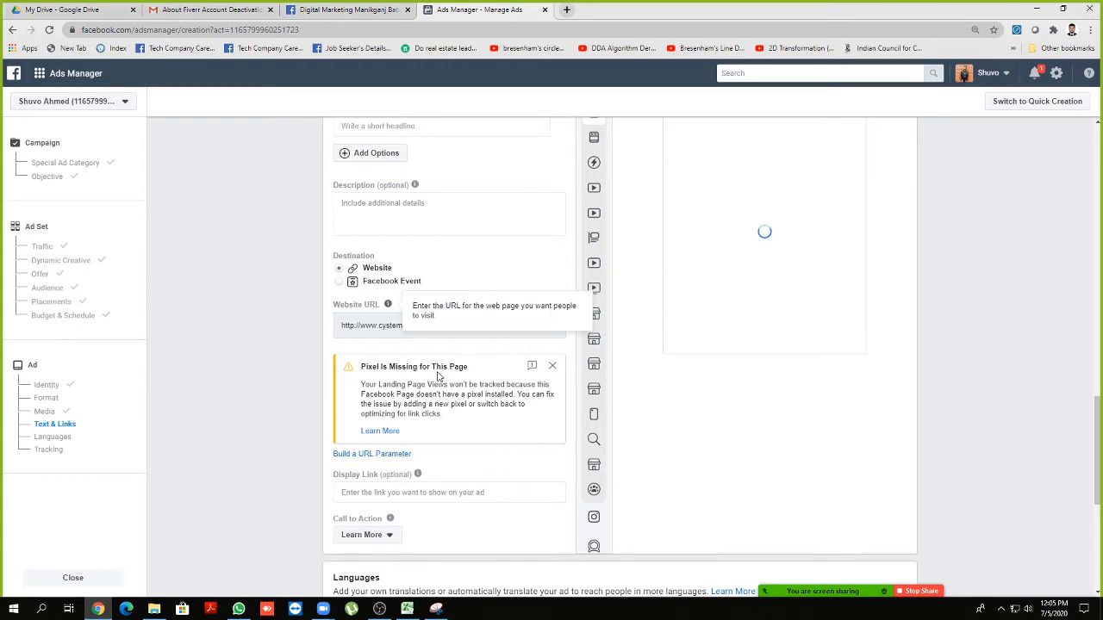
pyautogui.moveTo(366, 367); pyautogui.dragTo(469, 368)
pyautogui.tripleClick(468, 367)
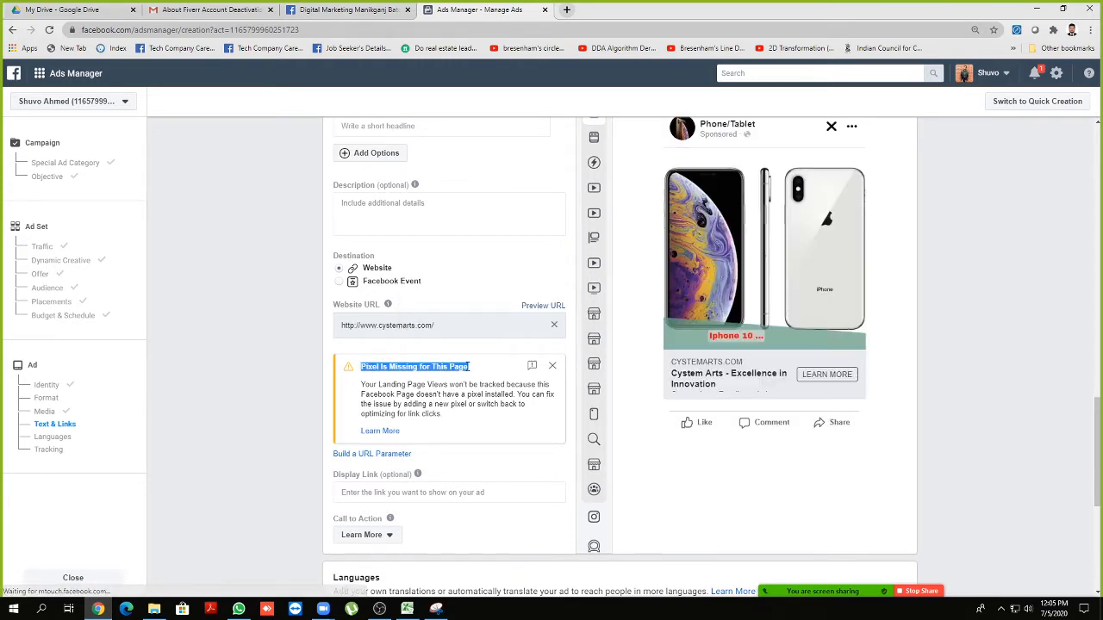
pyautogui.scroll(-3, 468, 362)
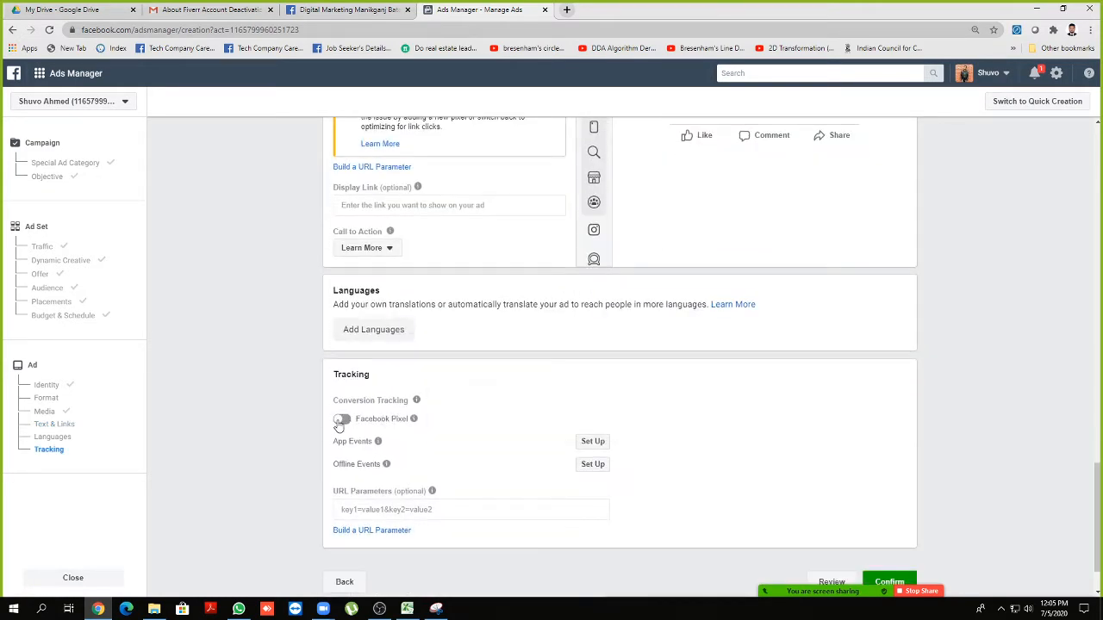
# Switch on Facebook Pixel tracking for the ad and check its pixel ID
pyautogui.click(341, 421)
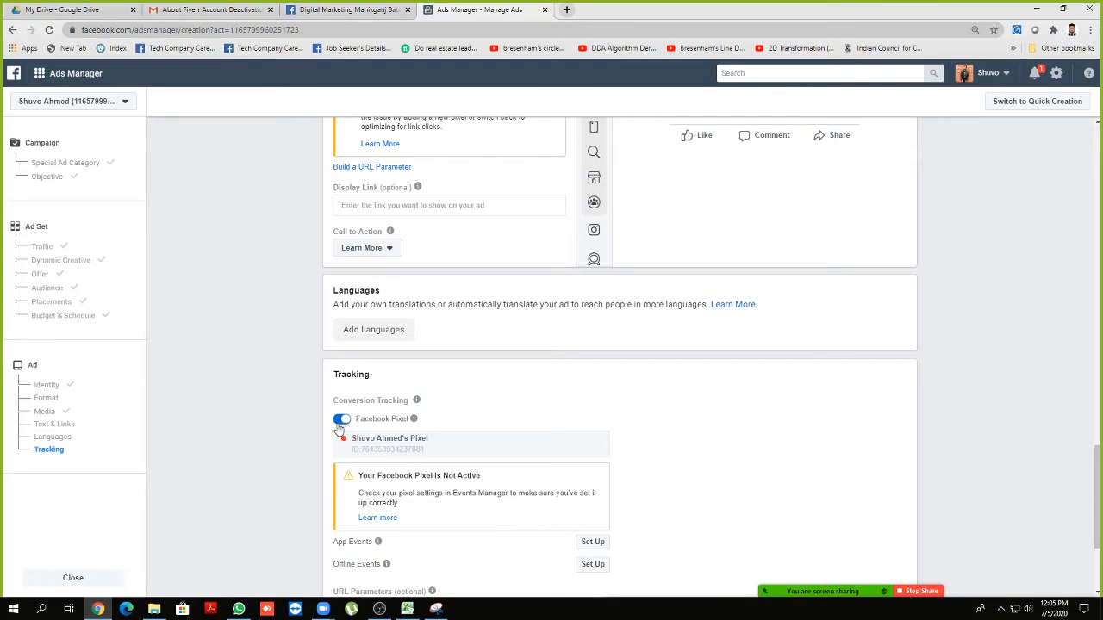
pyautogui.scroll(-1, 343, 425)
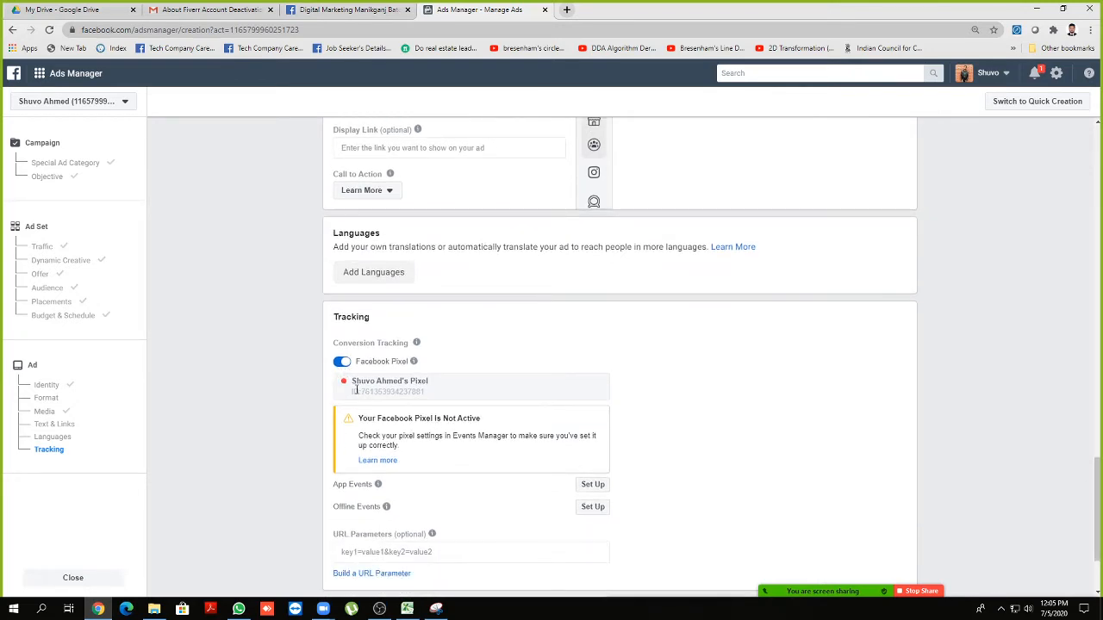
pyautogui.moveTo(367, 394); pyautogui.dragTo(422, 394)
pyautogui.click(421, 394)
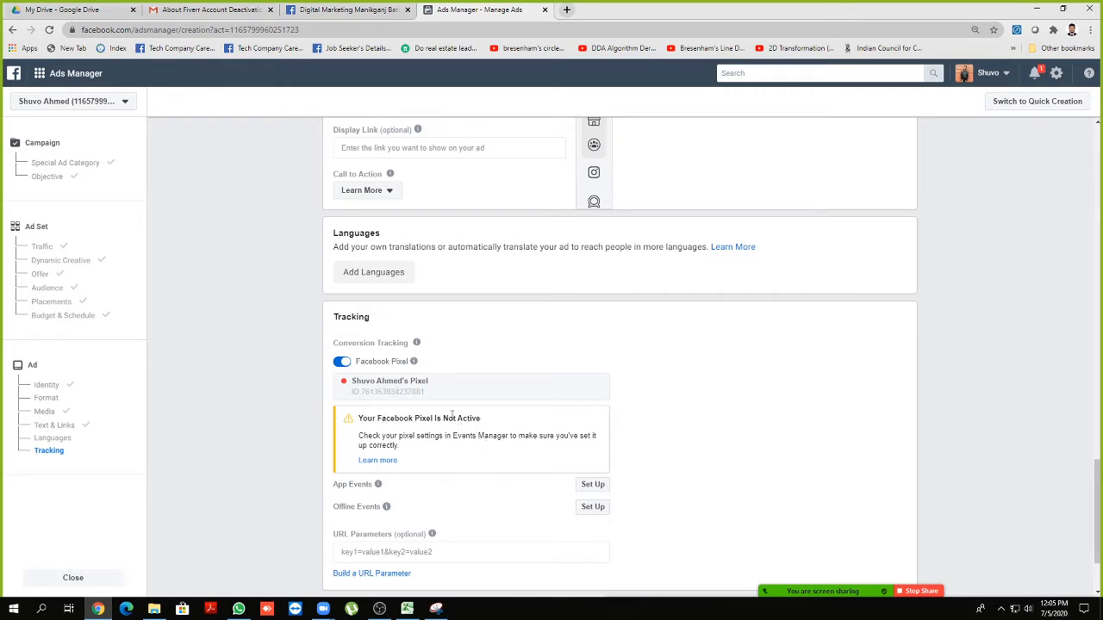
pyautogui.scroll(1, 485, 392)
pyautogui.scroll(4, 484, 392)
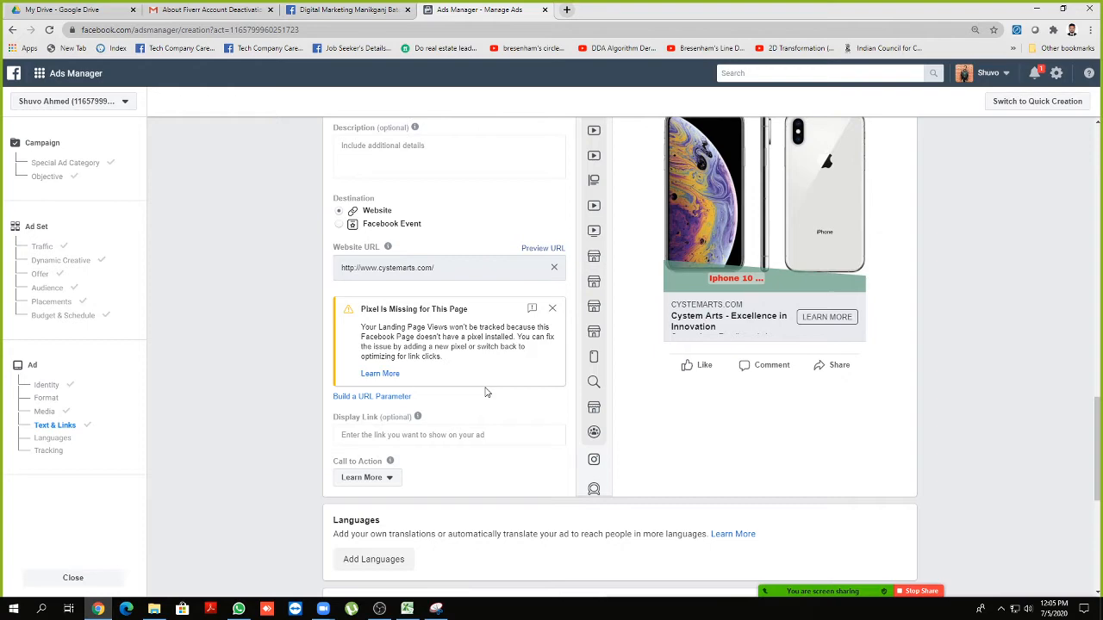
pyautogui.scroll(2, 492, 434)
pyautogui.scroll(1, 487, 431)
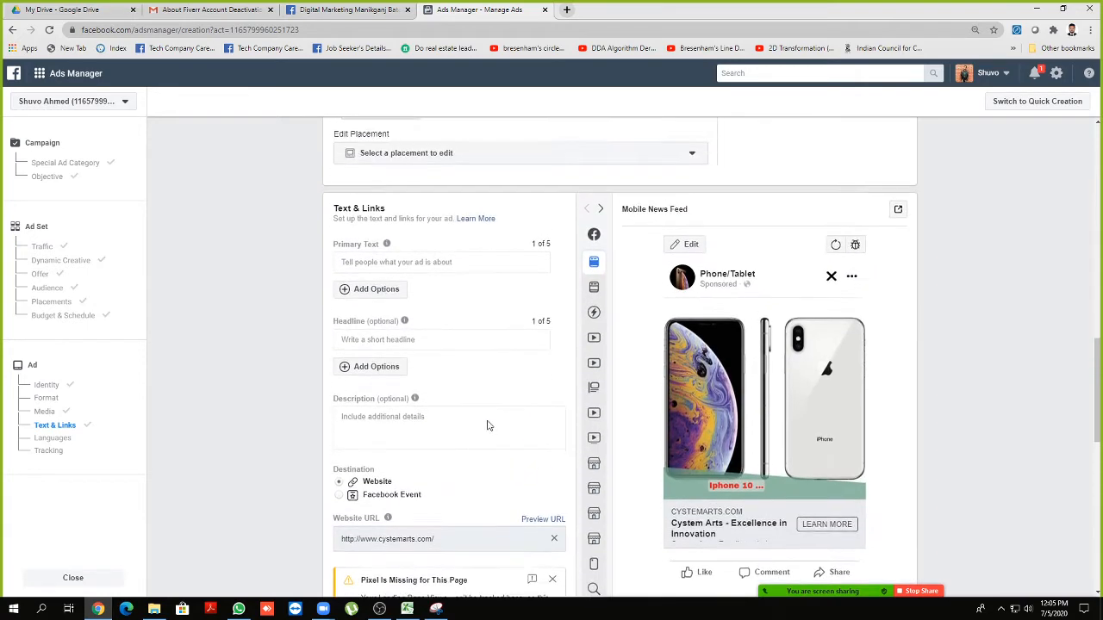
pyautogui.scroll(-3, 487, 425)
pyautogui.scroll(-1, 487, 425)
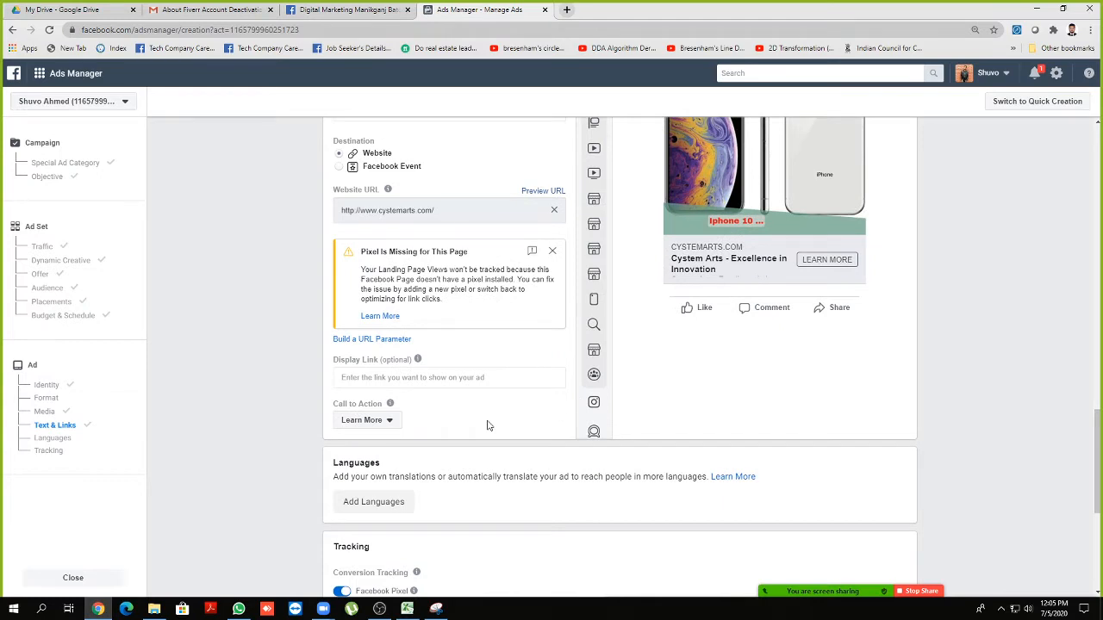
pyautogui.scroll(3, 493, 423)
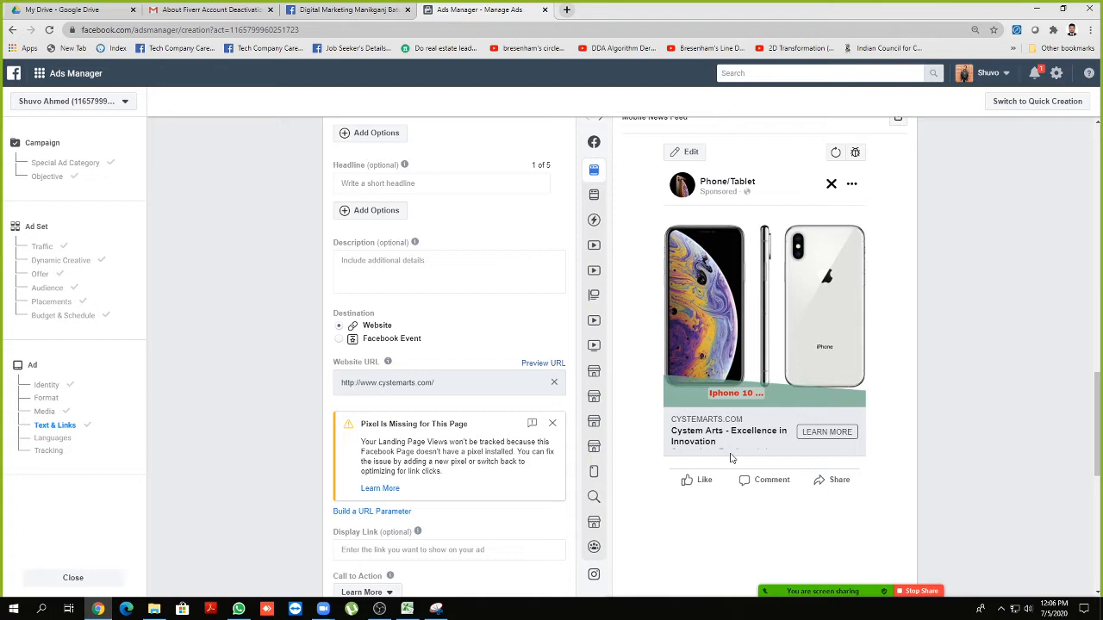
pyautogui.click(1028, 609)
pyautogui.moveTo(980, 583); pyautogui.dragTo(981, 585)
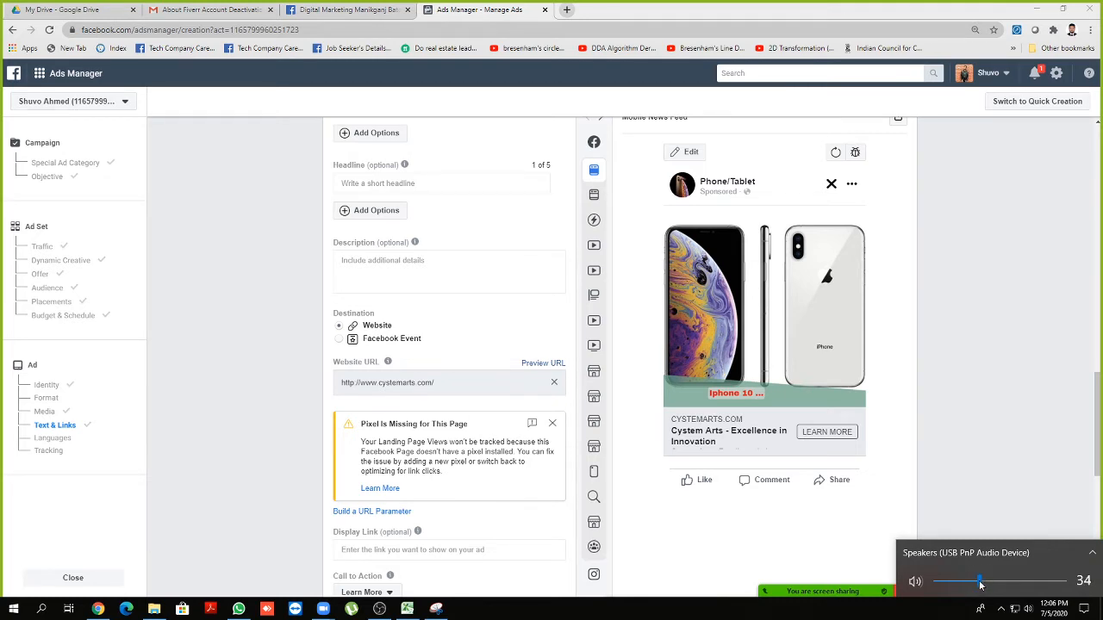
pyautogui.click(987, 483)
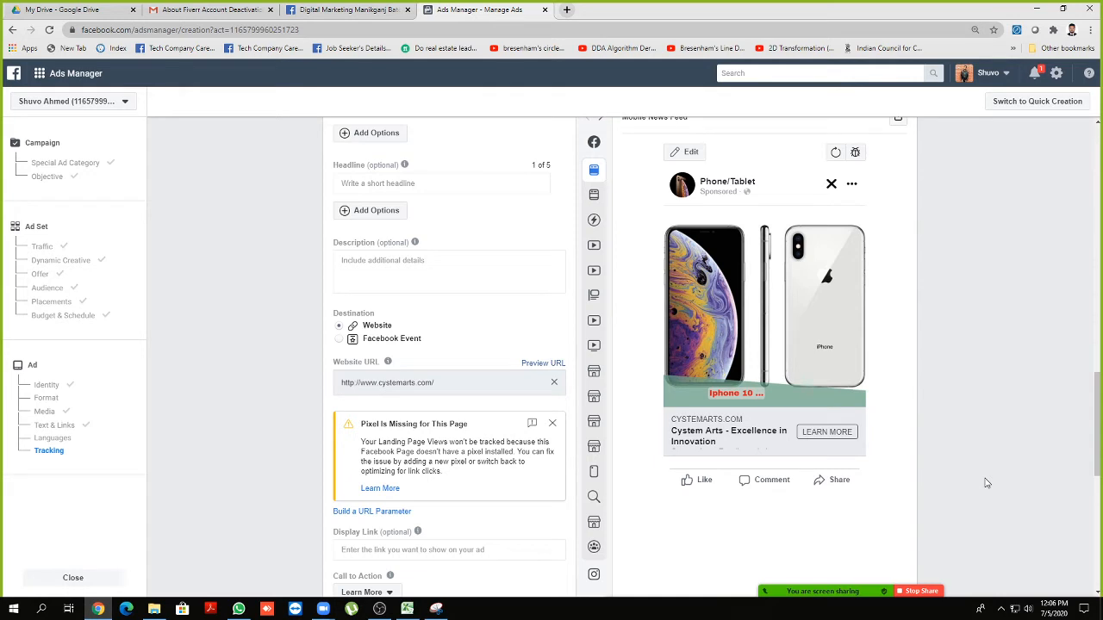
pyautogui.scroll(-2, 542, 536)
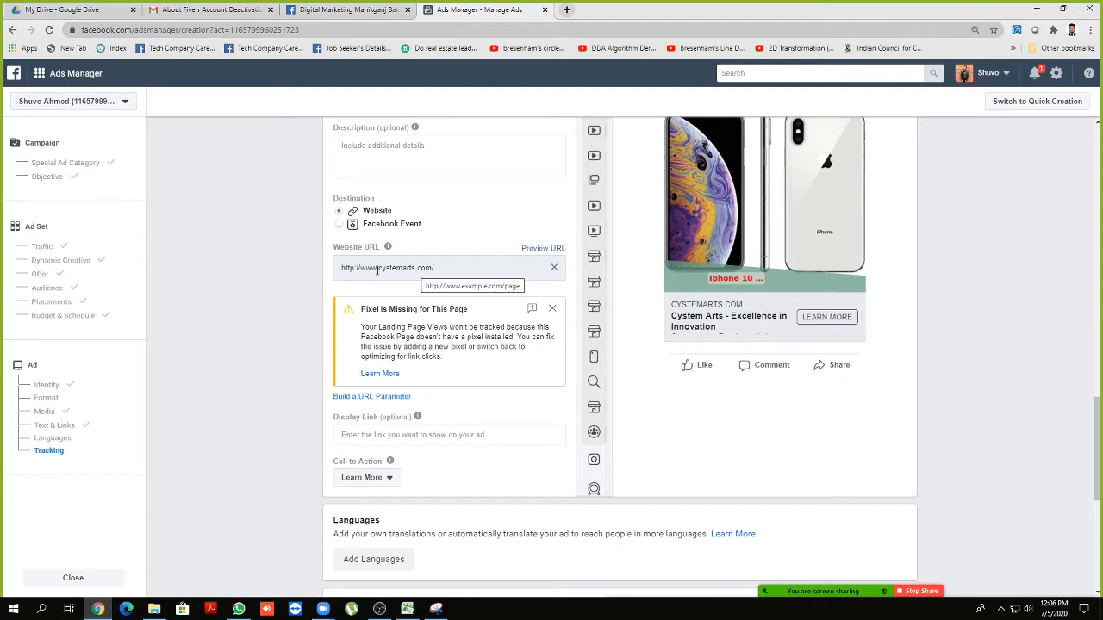
# Replace the test display link text 'aasdadad' with supanthait.com
pyautogui.click(367, 435)
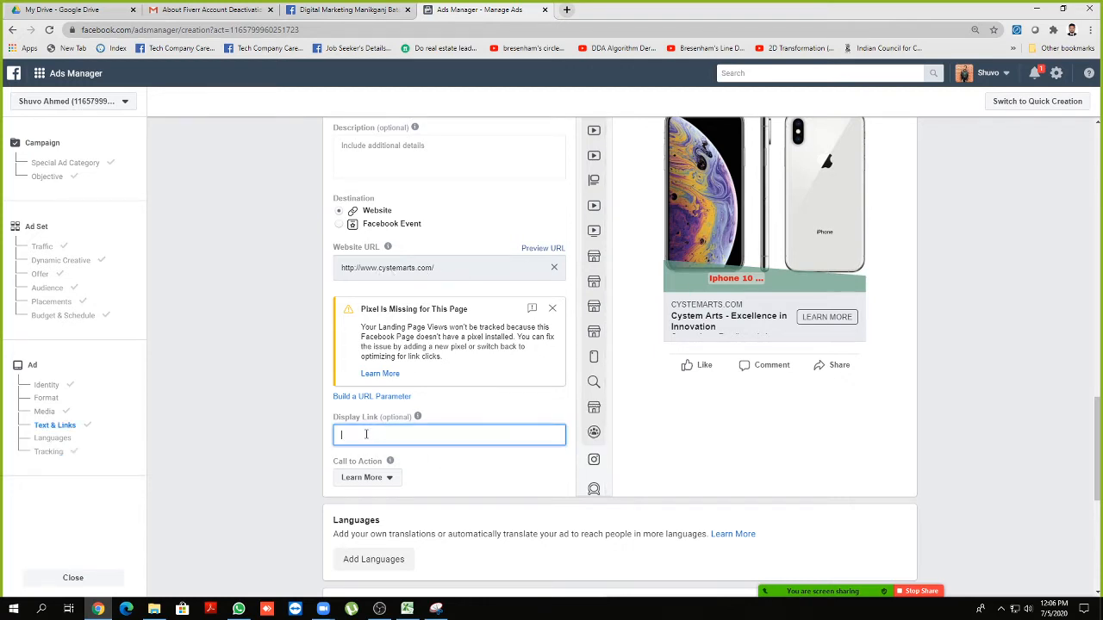
pyautogui.write('aasdadad')
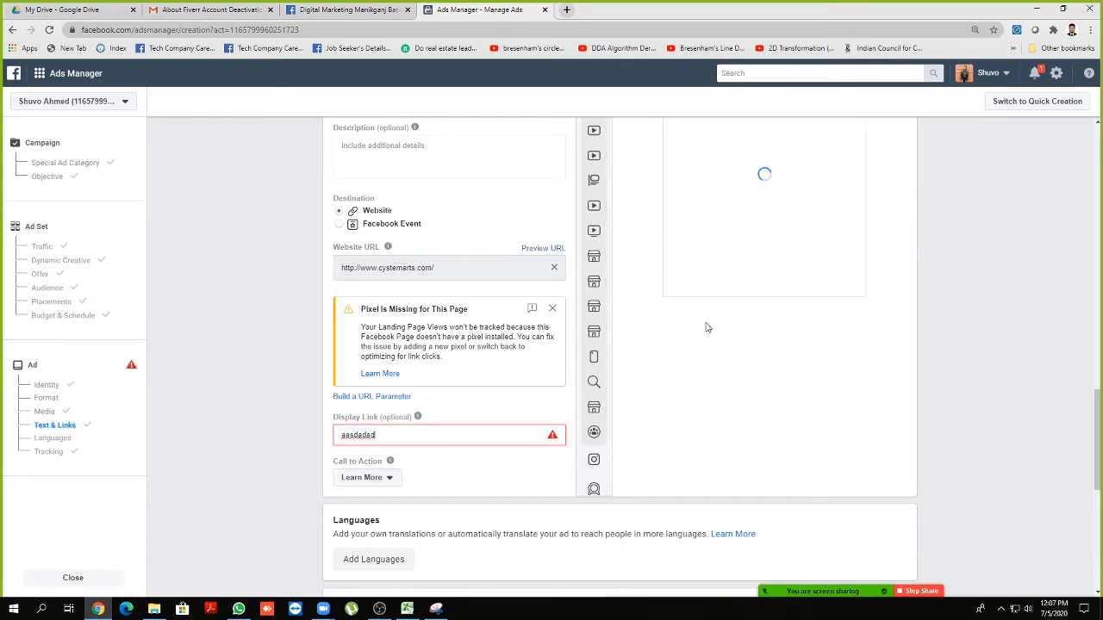
pyautogui.scroll(1, 702, 327)
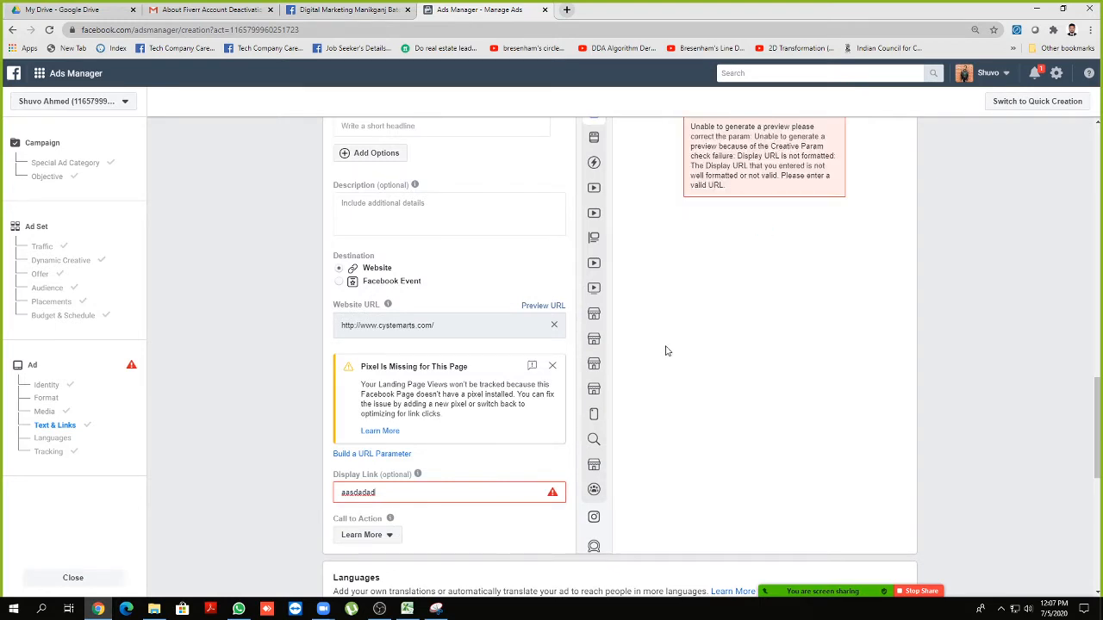
pyautogui.scroll(2, 665, 351)
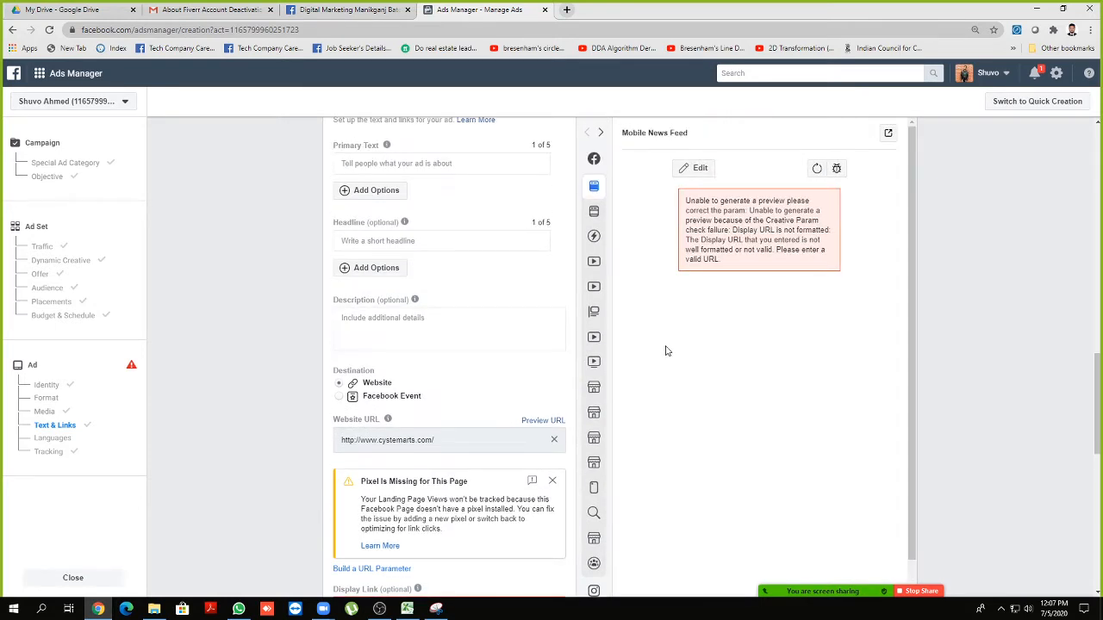
pyautogui.scroll(-3, 665, 350)
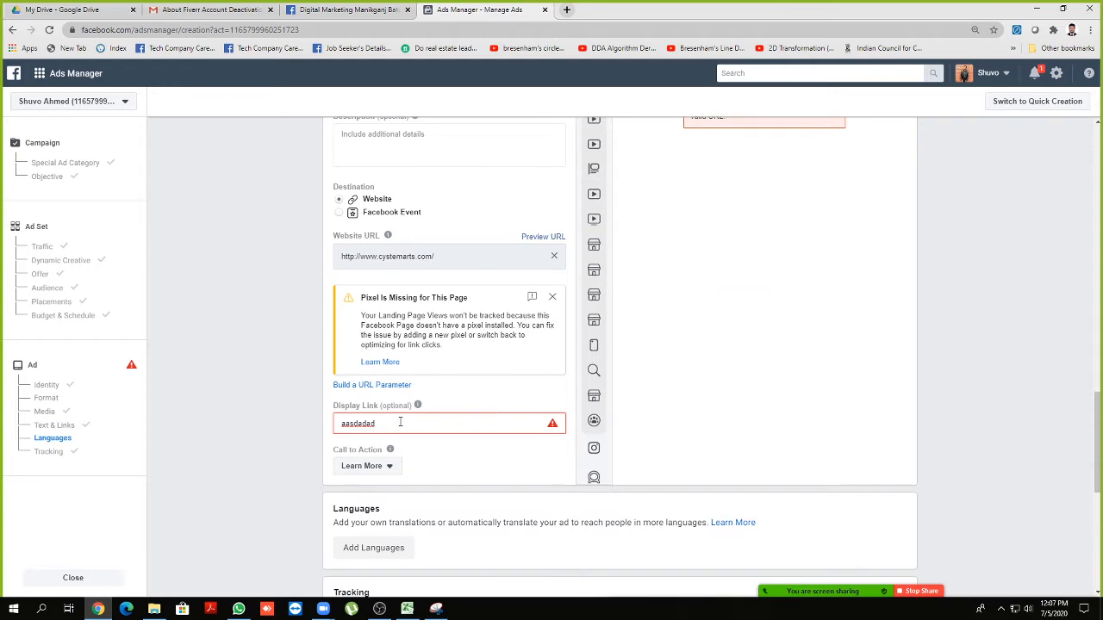
pyautogui.moveTo(399, 422); pyautogui.dragTo(333, 426)
pyautogui.write('supanthait.com')
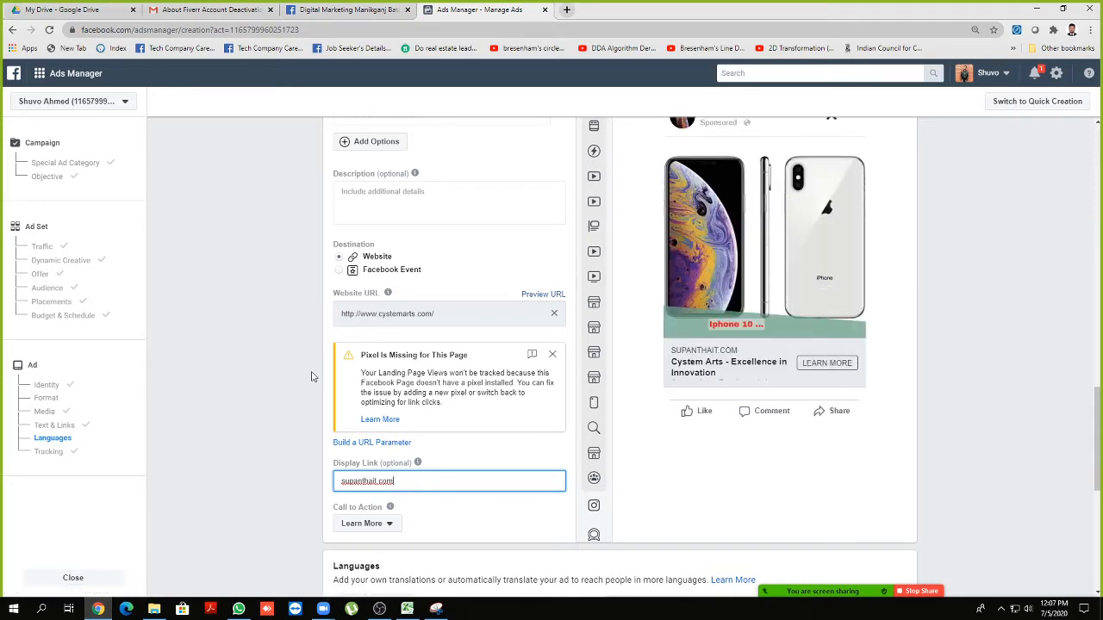
pyautogui.click(400, 480)
pyautogui.moveTo(395, 481); pyautogui.dragTo(336, 482)
pyautogui.scroll(-1, 379, 331)
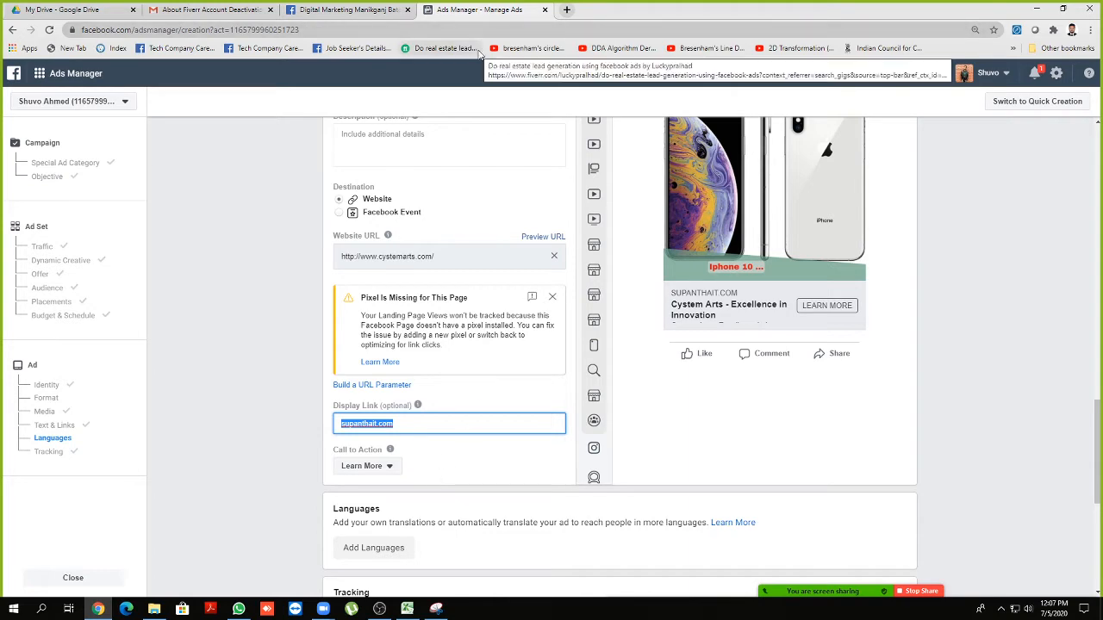
# Load cystemarts.com in a new tab, go to its About page, copy the URL, return to Ads Manager
pyautogui.click(566, 12)
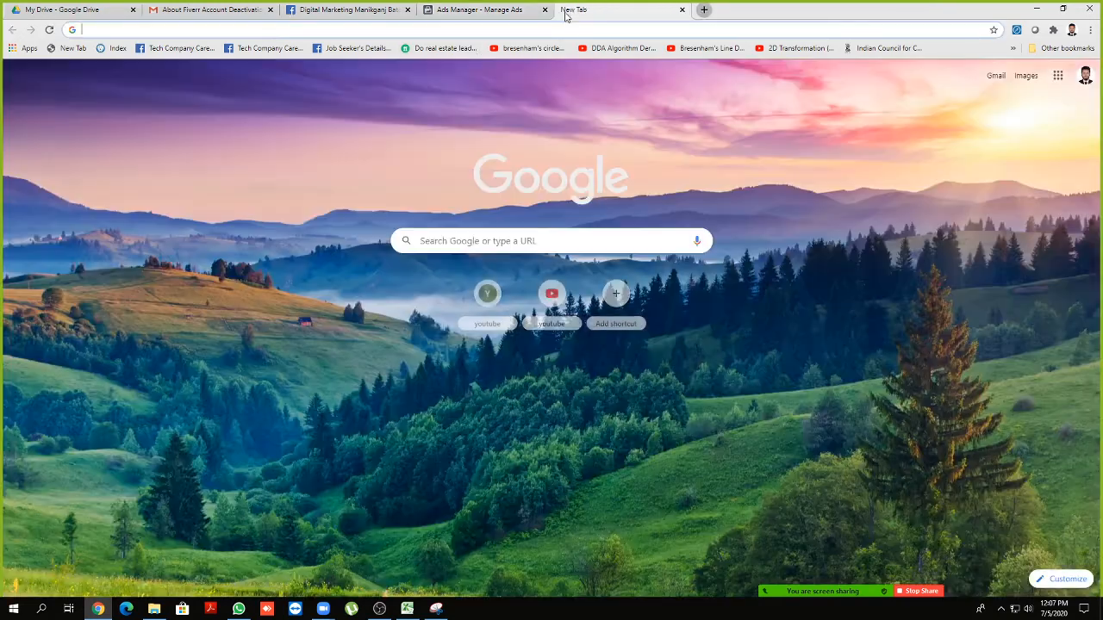
pyautogui.write('cy')
pyautogui.press('Return')
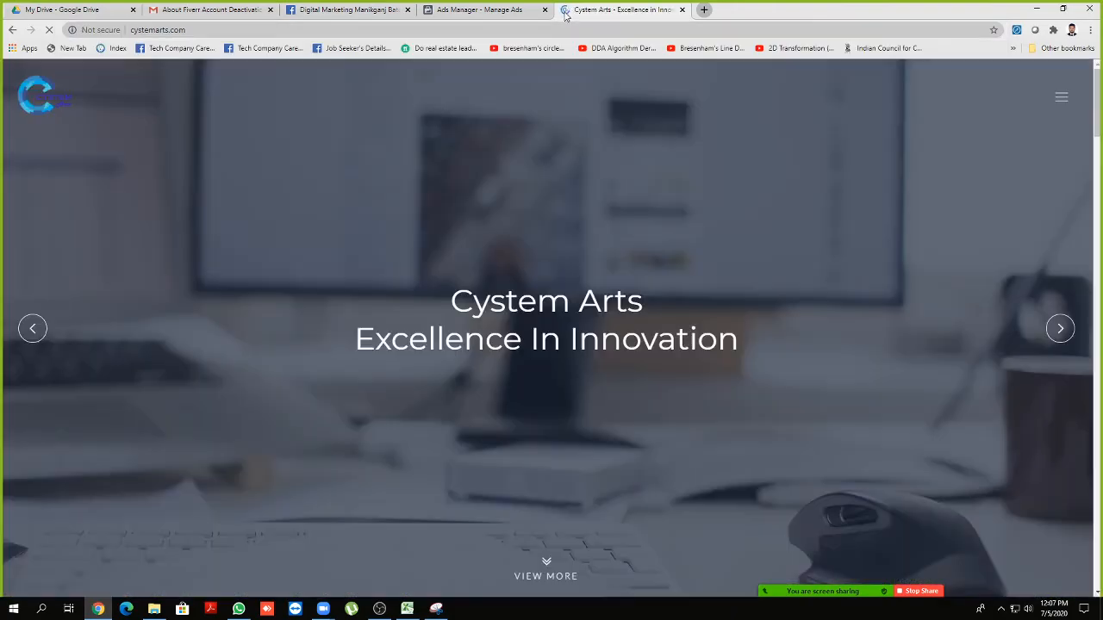
pyautogui.scroll(-7, 356, 190)
pyautogui.scroll(-10, 360, 191)
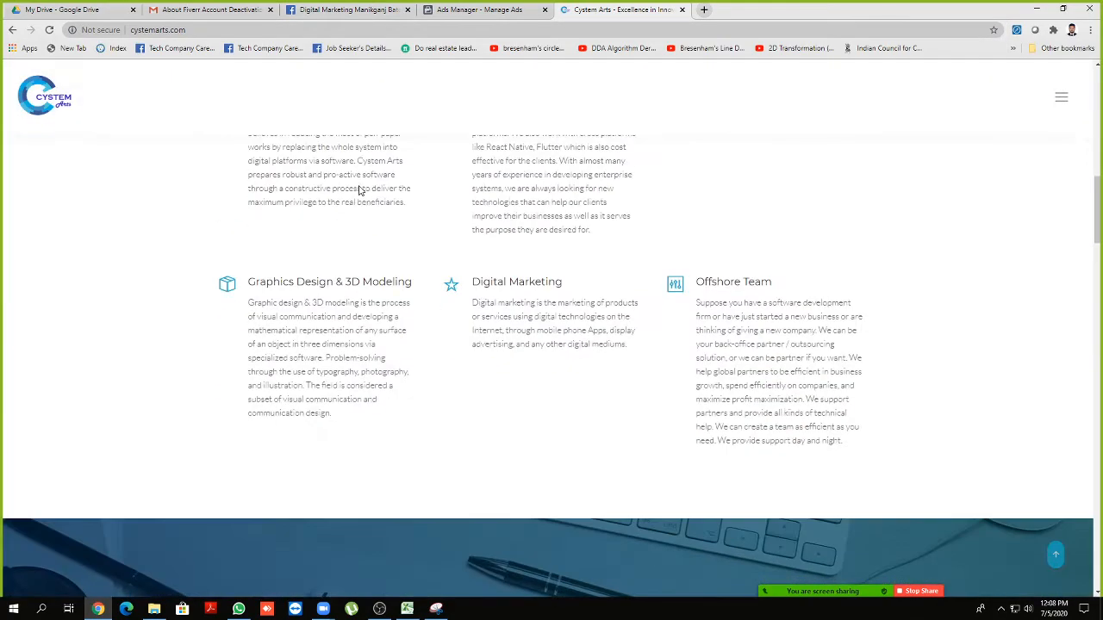
pyautogui.scroll(-12, 360, 190)
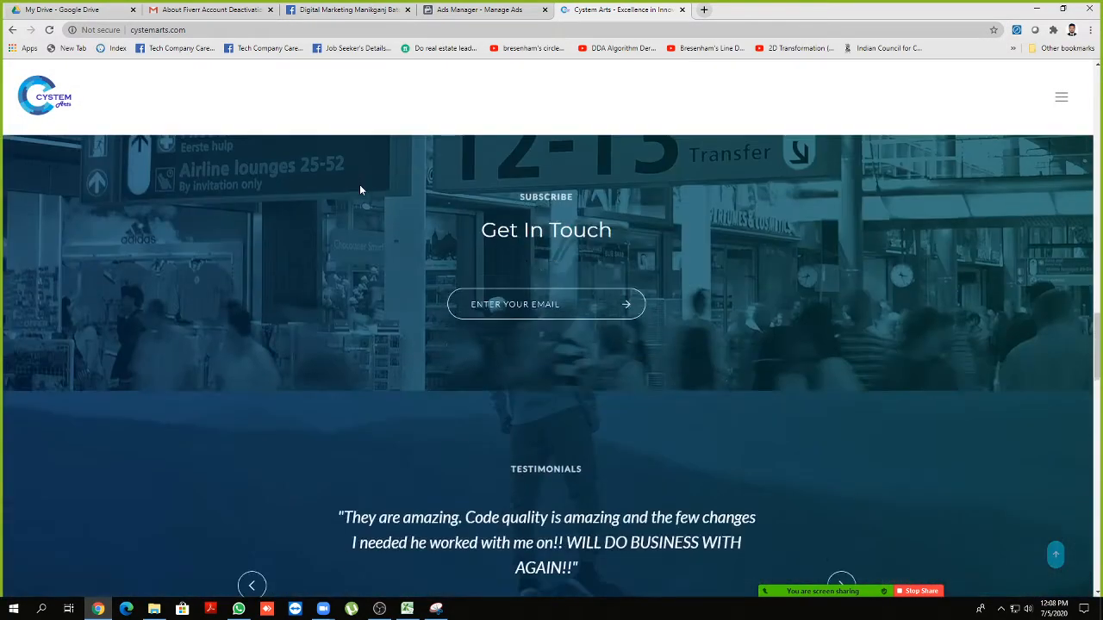
pyautogui.scroll(-3, 360, 190)
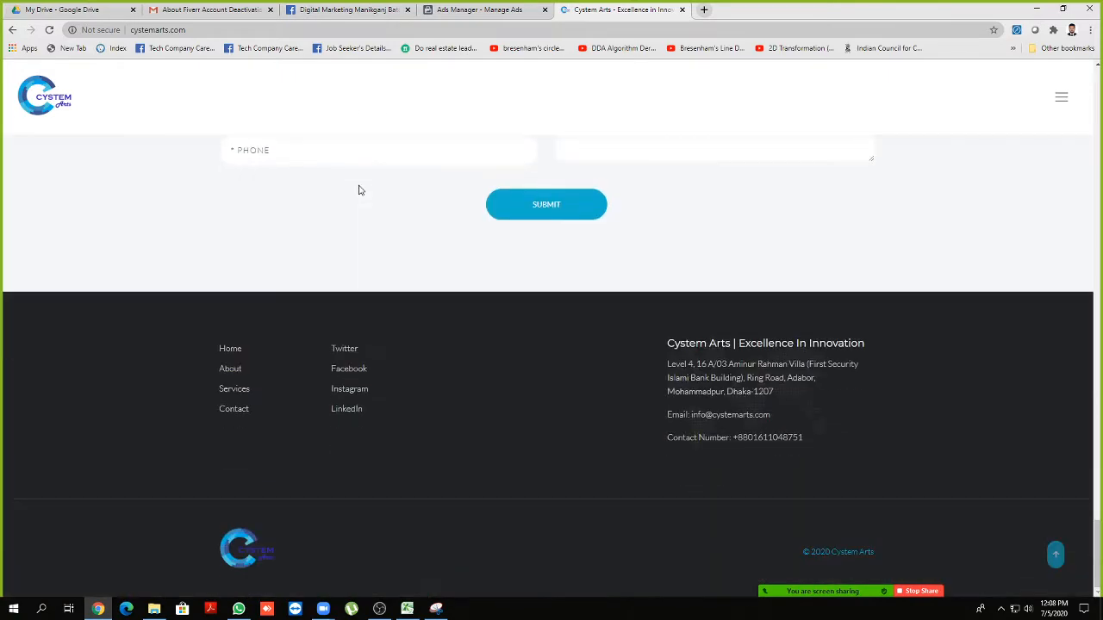
pyautogui.click(228, 371)
pyautogui.moveTo(229, 30); pyautogui.dragTo(244, 32)
pyautogui.hotkey('ctrl', 'a')
pyautogui.hotkey('ctrl', 'c')
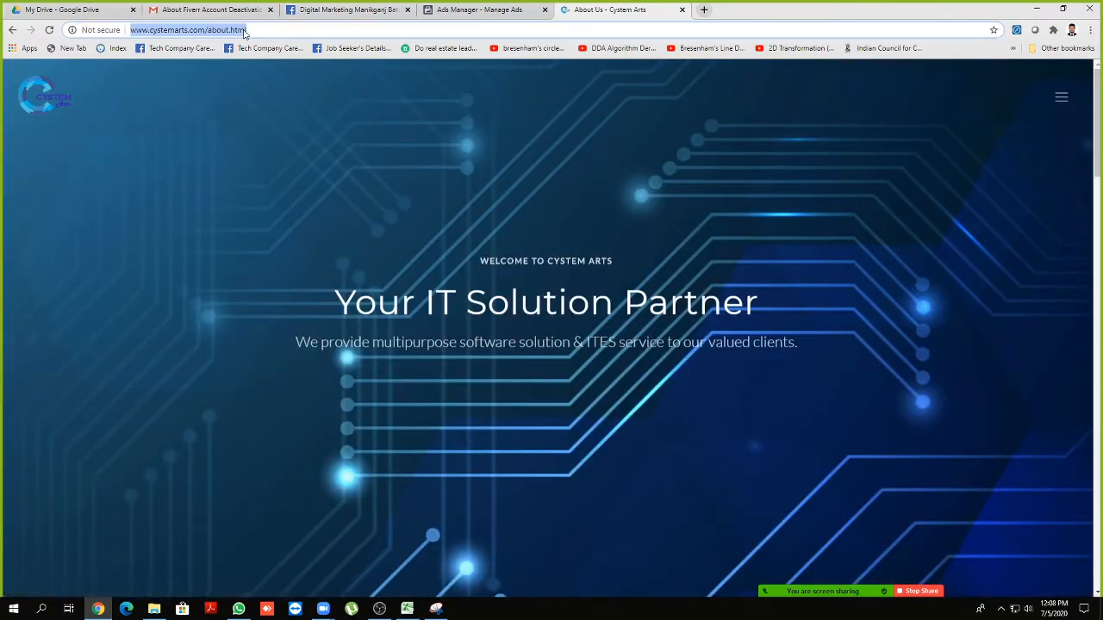
pyautogui.click(470, 12)
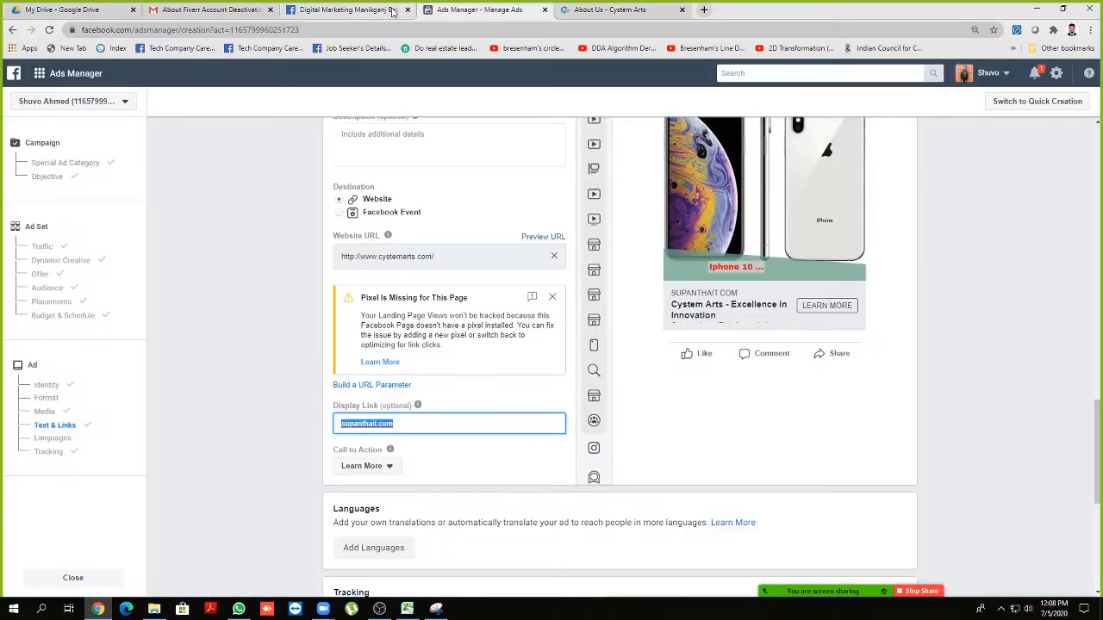
pyautogui.hotkey('ctrl', 'v')
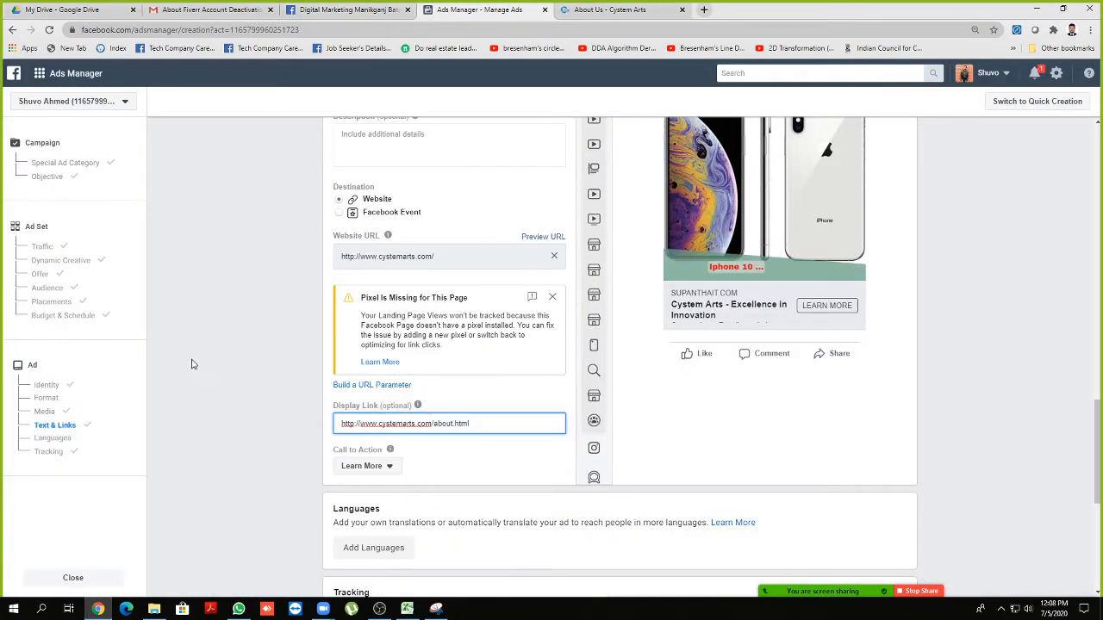
pyautogui.scroll(2, 274, 342)
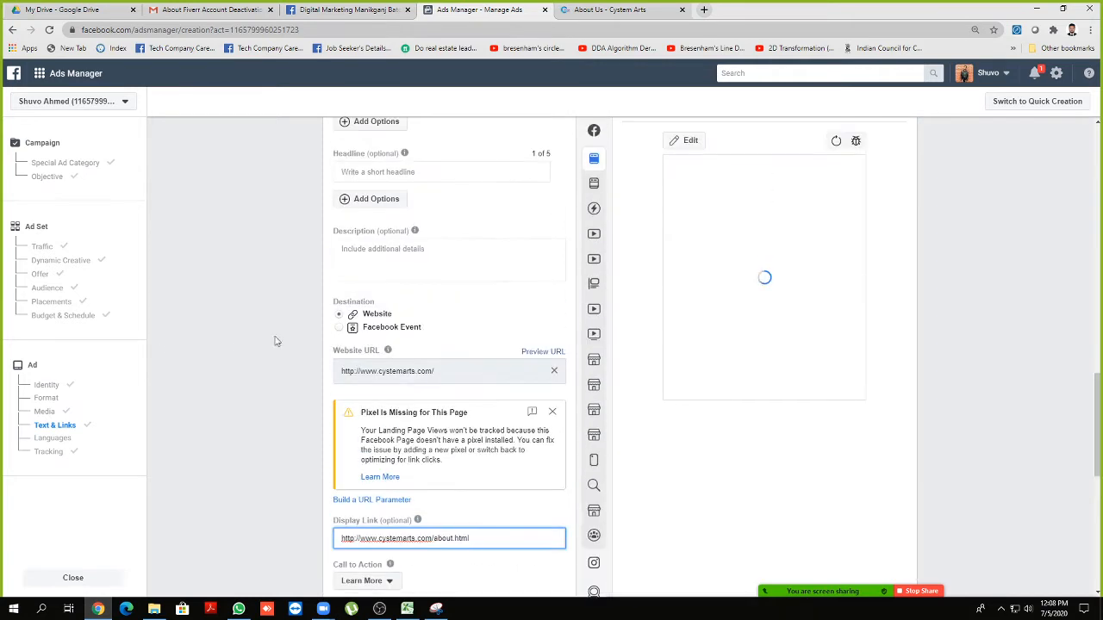
pyautogui.scroll(-1, 334, 343)
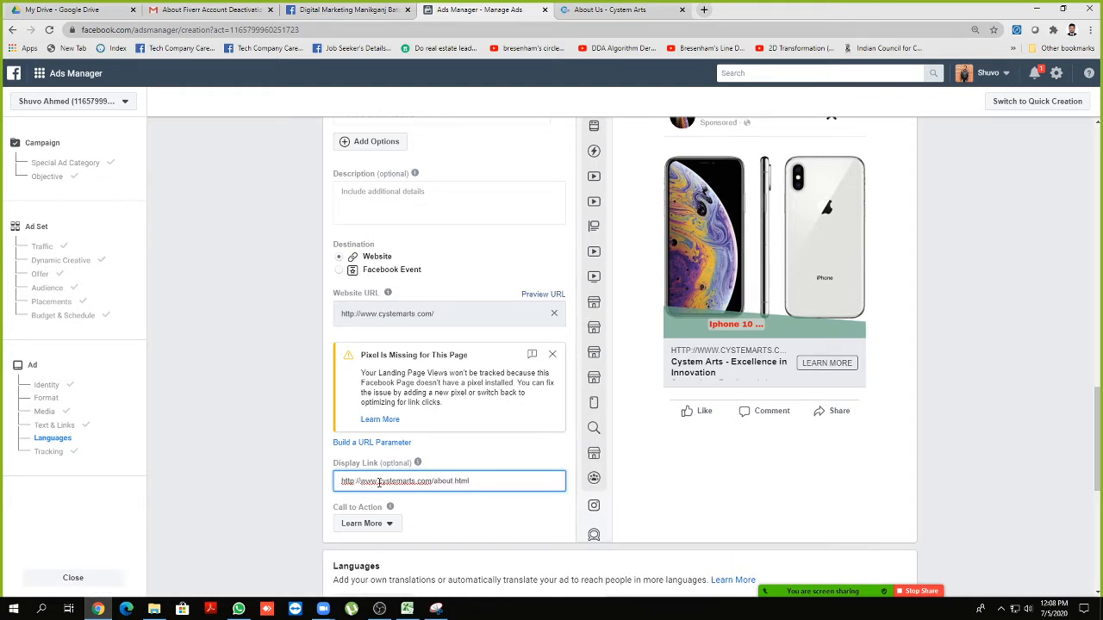
pyautogui.moveTo(377, 481); pyautogui.dragTo(341, 483)
pyautogui.press('BackSpace')
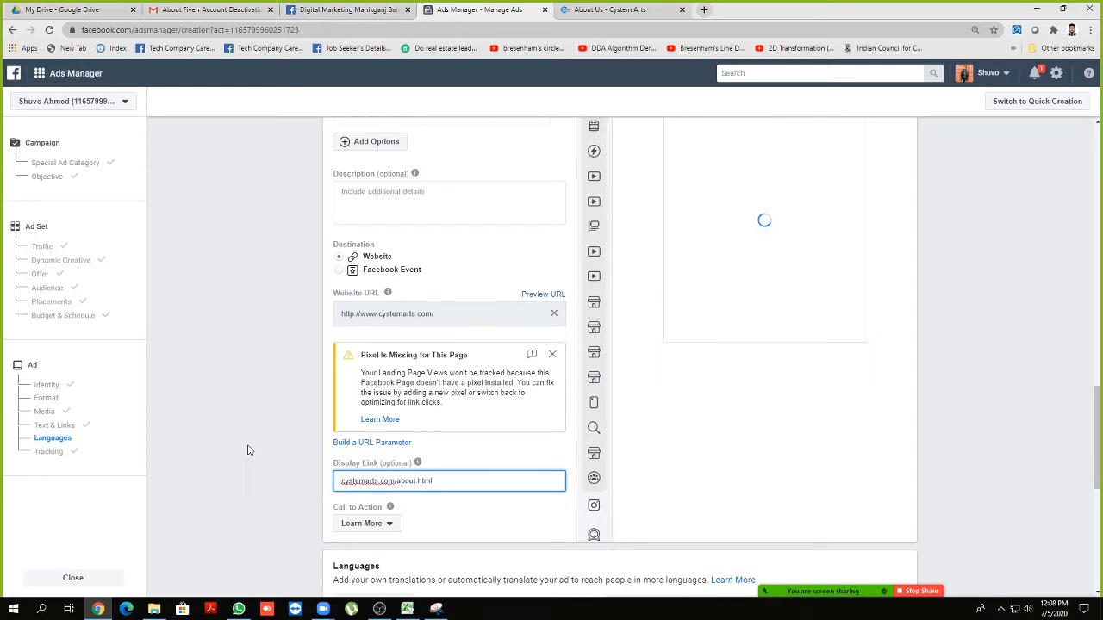
# Dismiss the Pixel Is Missing warning and check the ad preview
pyautogui.click(552, 354)
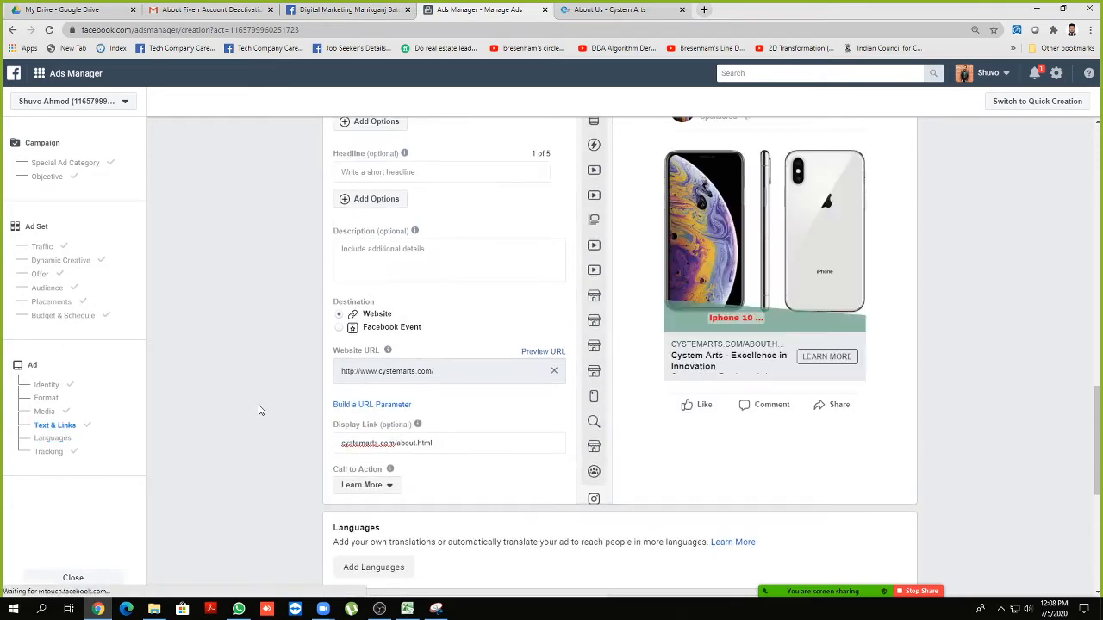
pyautogui.scroll(1, 771, 323)
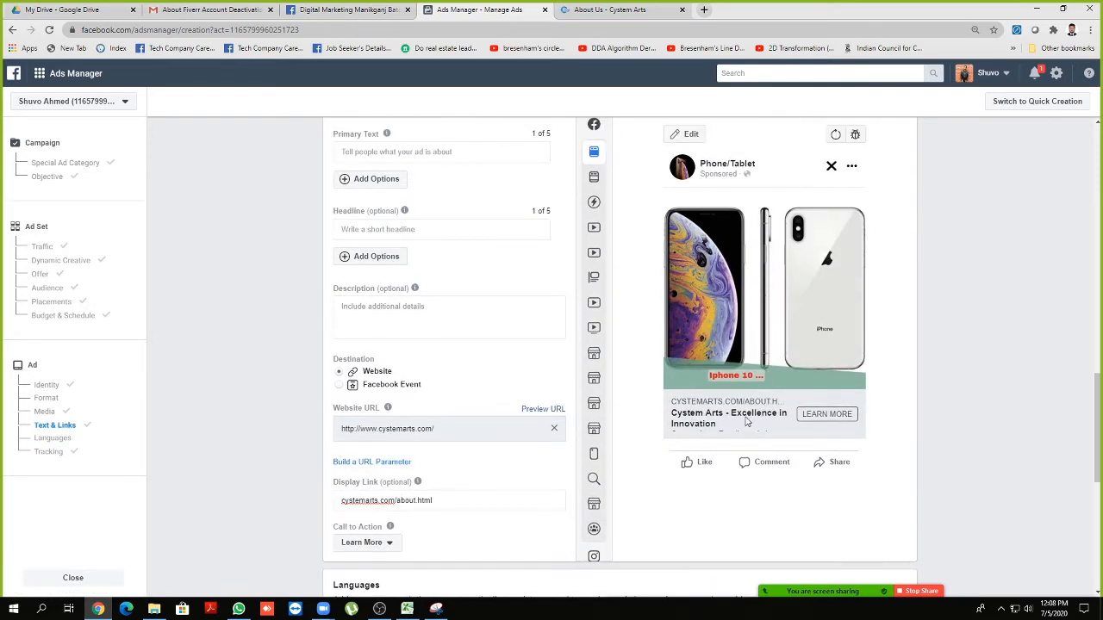
pyautogui.scroll(2, 793, 388)
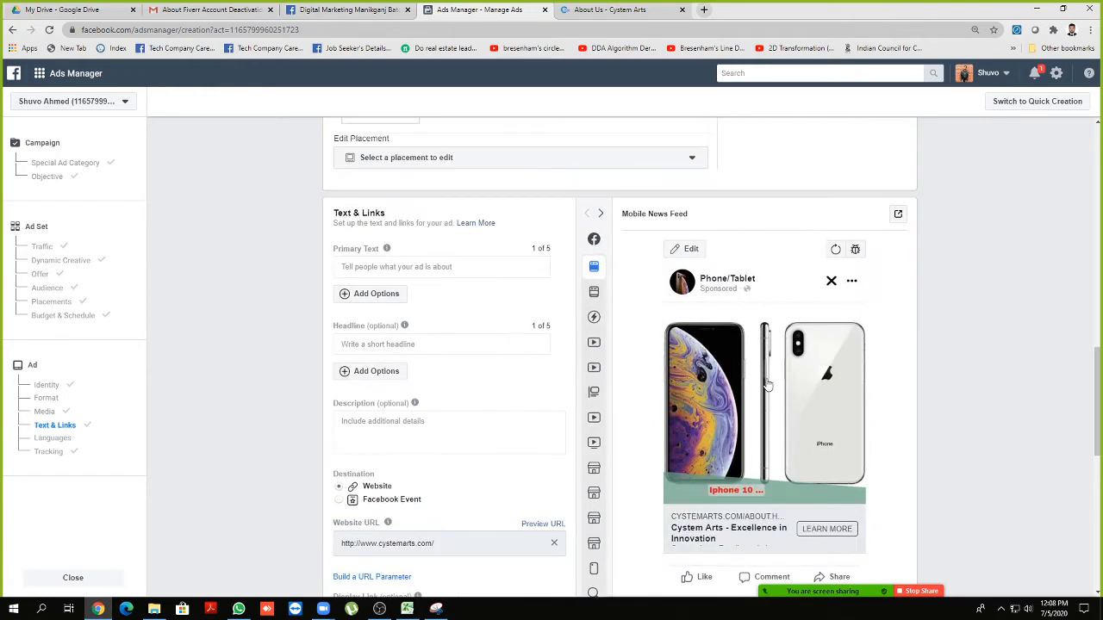
pyautogui.scroll(-1, 738, 354)
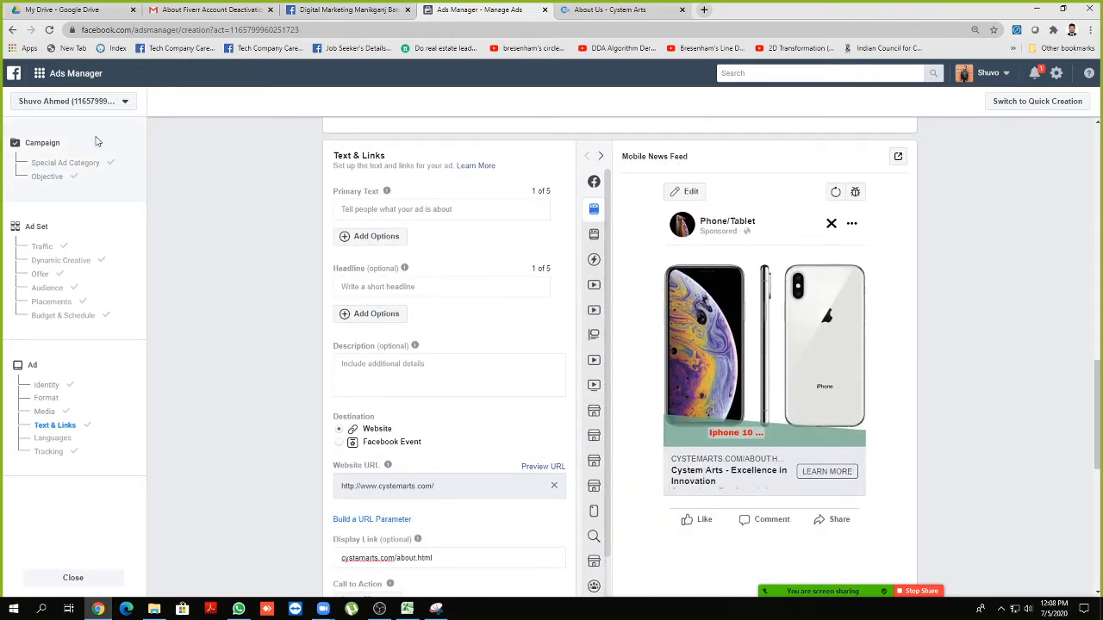
# Review the campaign's Traffic objective, then switch to the Digital Marketing Manikganj Batch-1 group
pyautogui.click(29, 146)
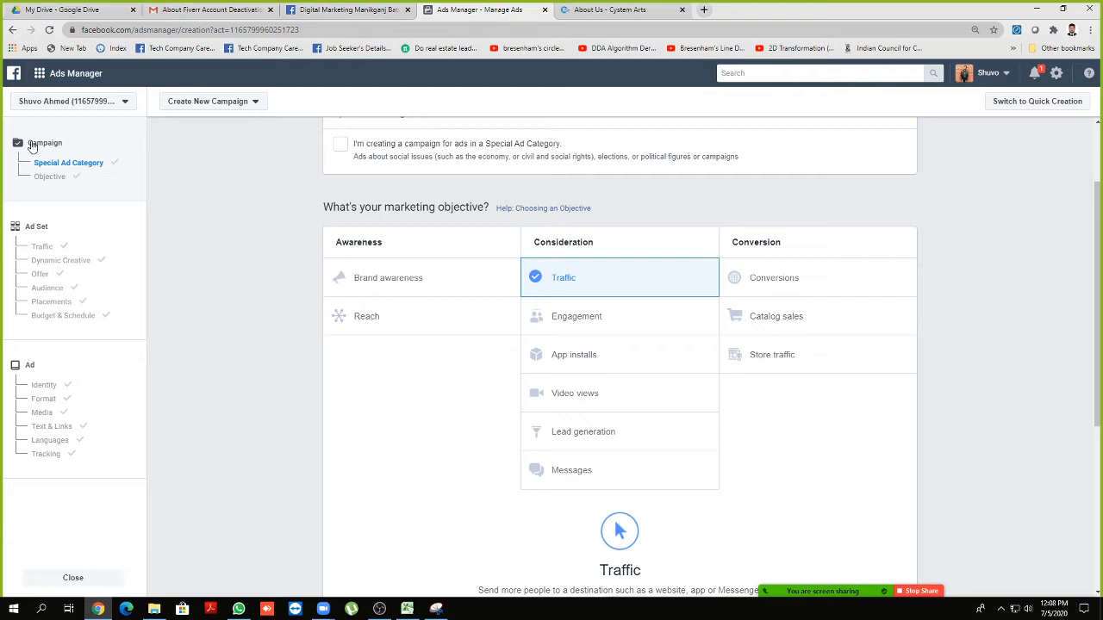
pyautogui.scroll(-3, 509, 336)
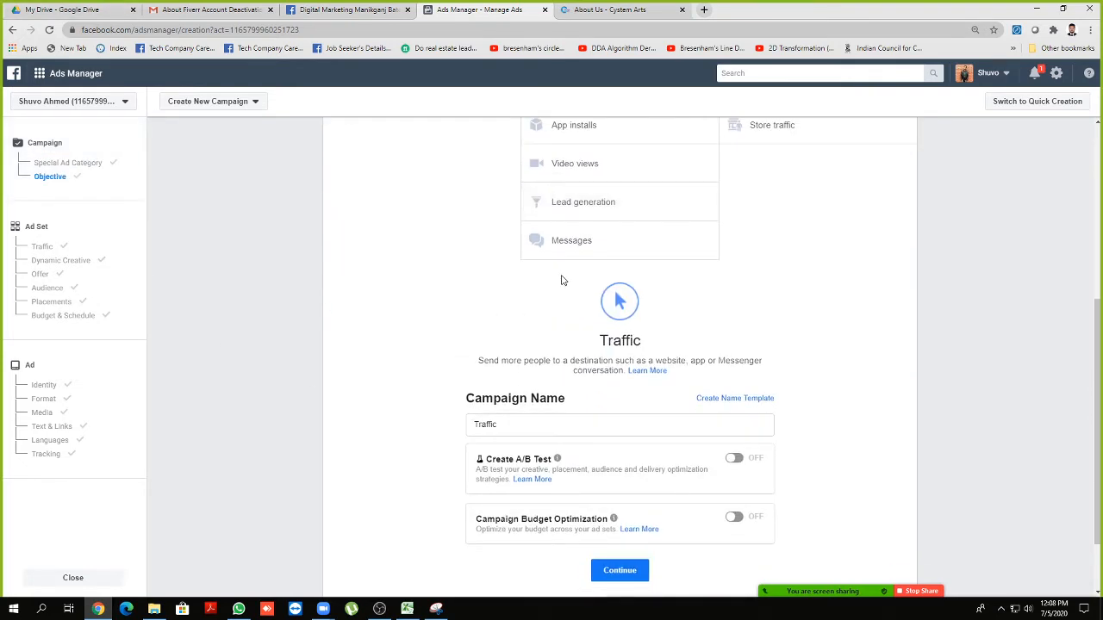
pyautogui.scroll(1, 561, 280)
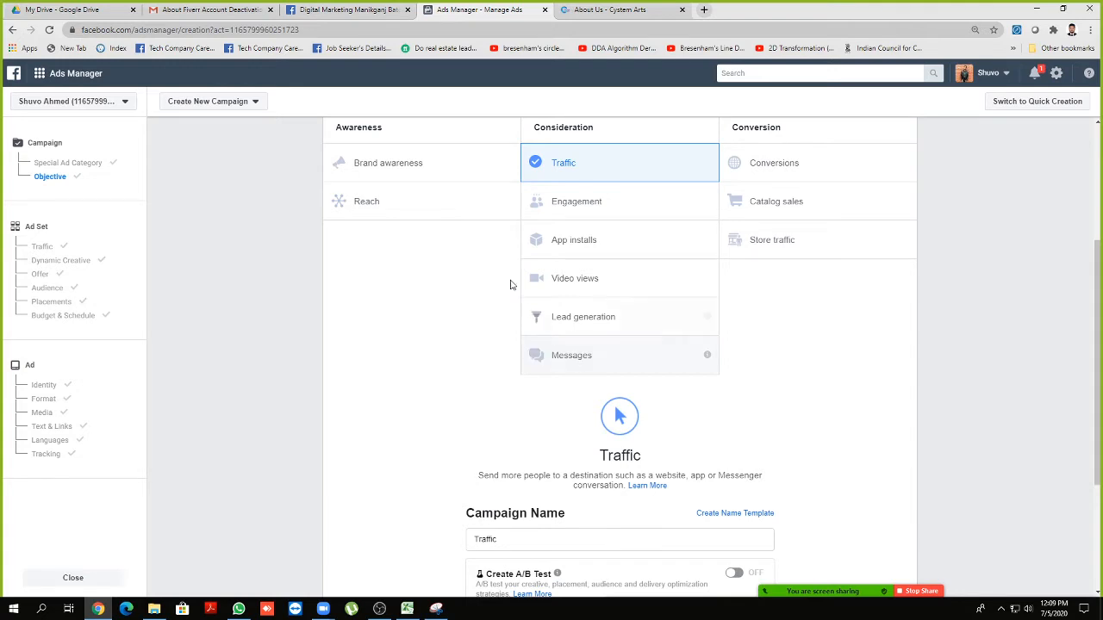
pyautogui.click(344, 11)
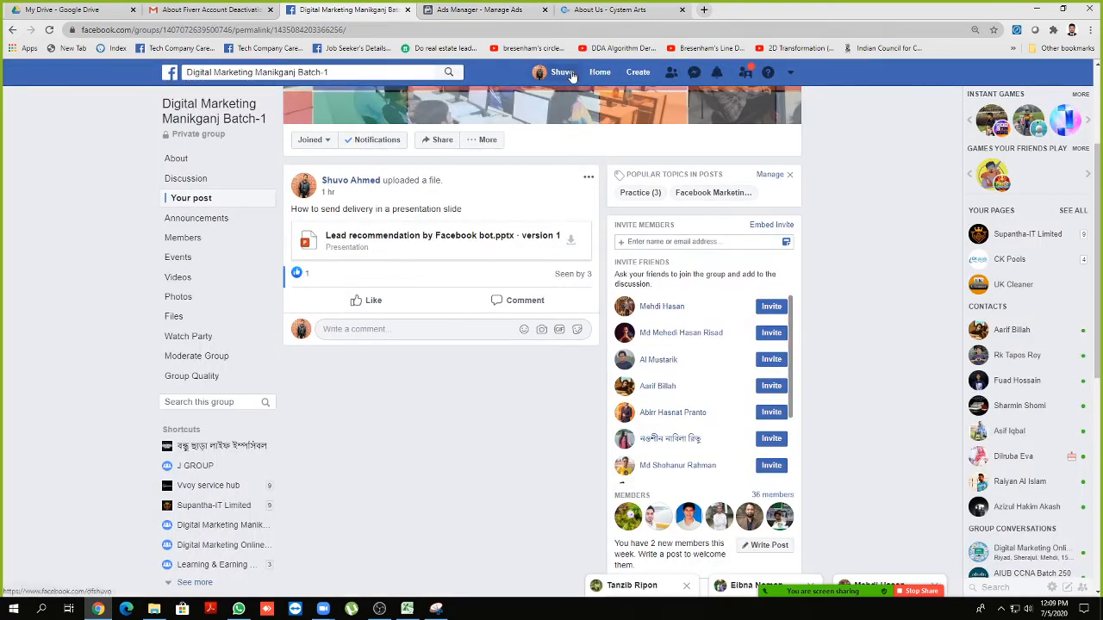
# Open the Facebook News Feed and scroll down to the Star Tech & Engineering webcam ad
pyautogui.click(599, 72)
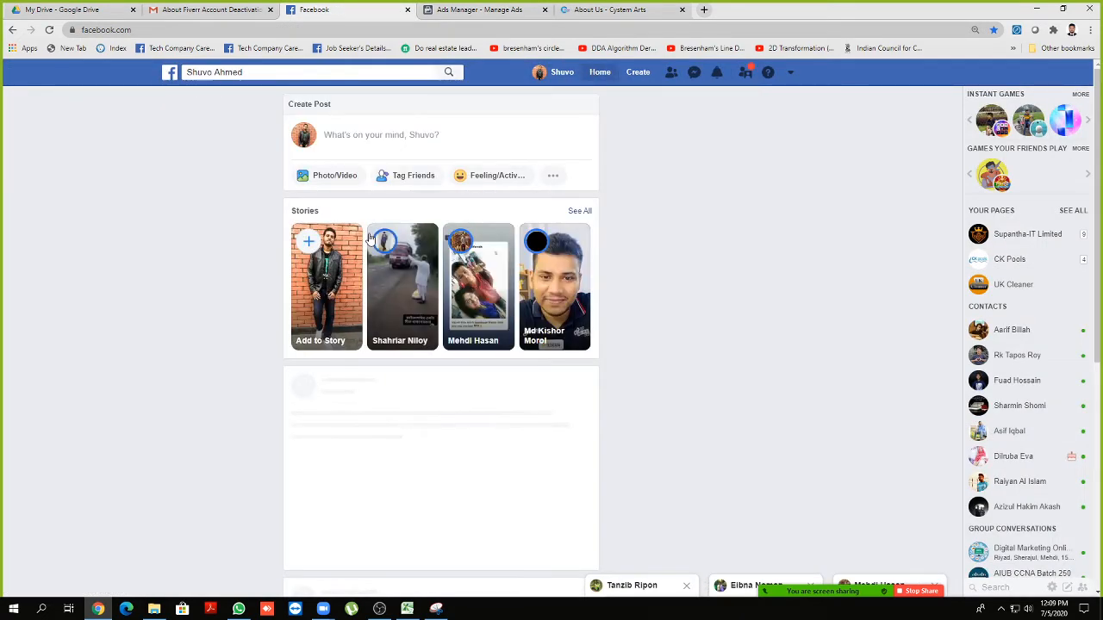
pyautogui.scroll(-3, 370, 237)
pyautogui.scroll(-3, 279, 370)
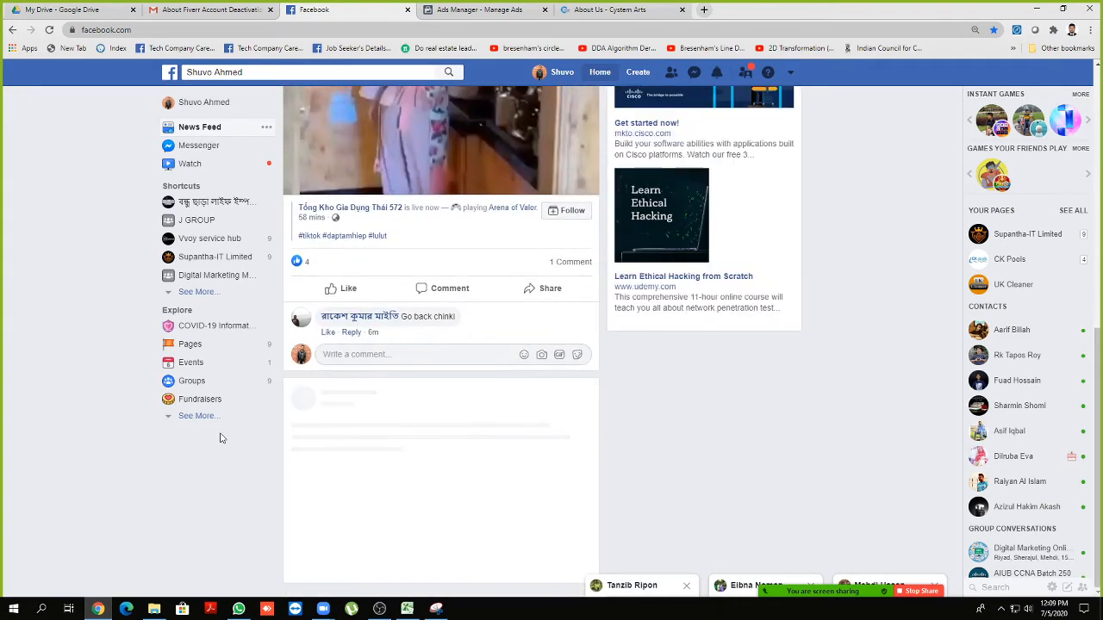
pyautogui.scroll(-3, 219, 435)
pyautogui.scroll(-3, 220, 431)
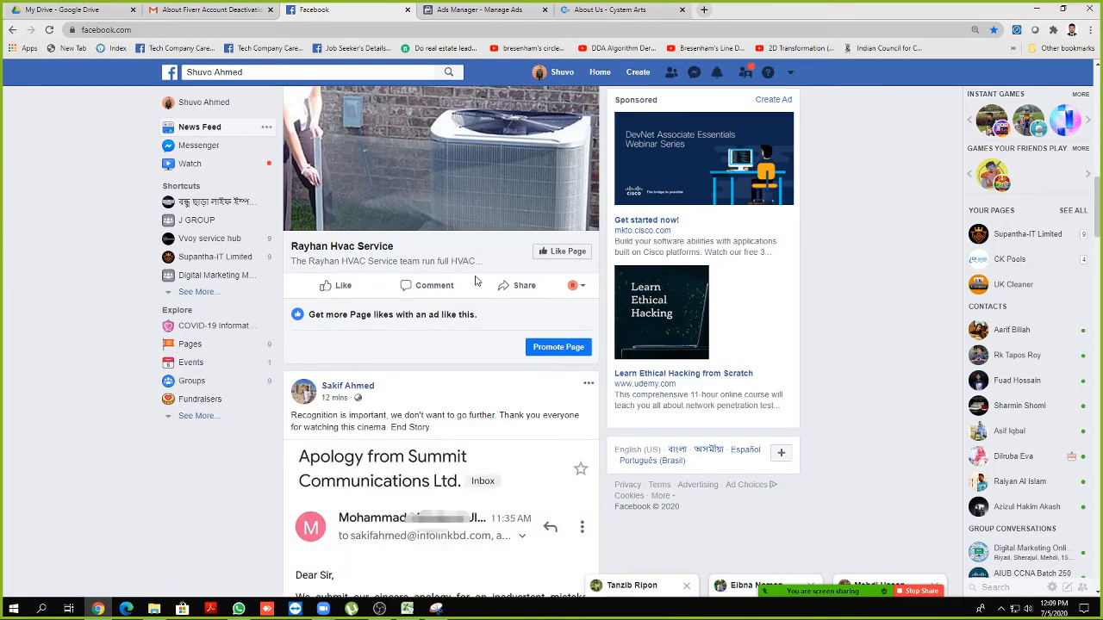
pyautogui.scroll(-8, 483, 293)
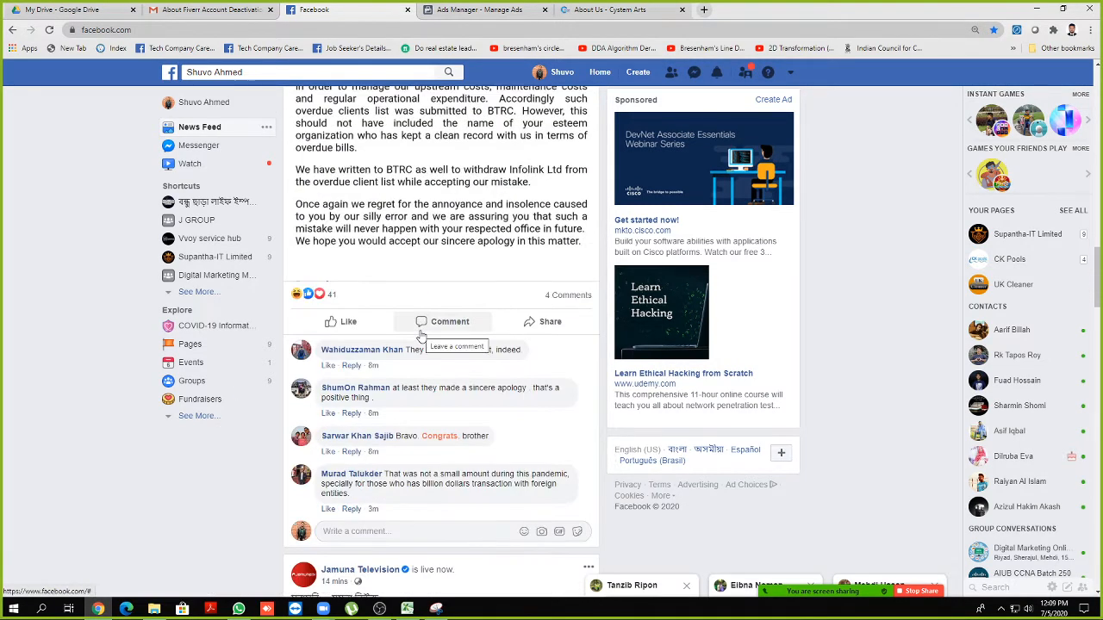
pyautogui.scroll(-2, 421, 336)
pyautogui.scroll(3, 420, 336)
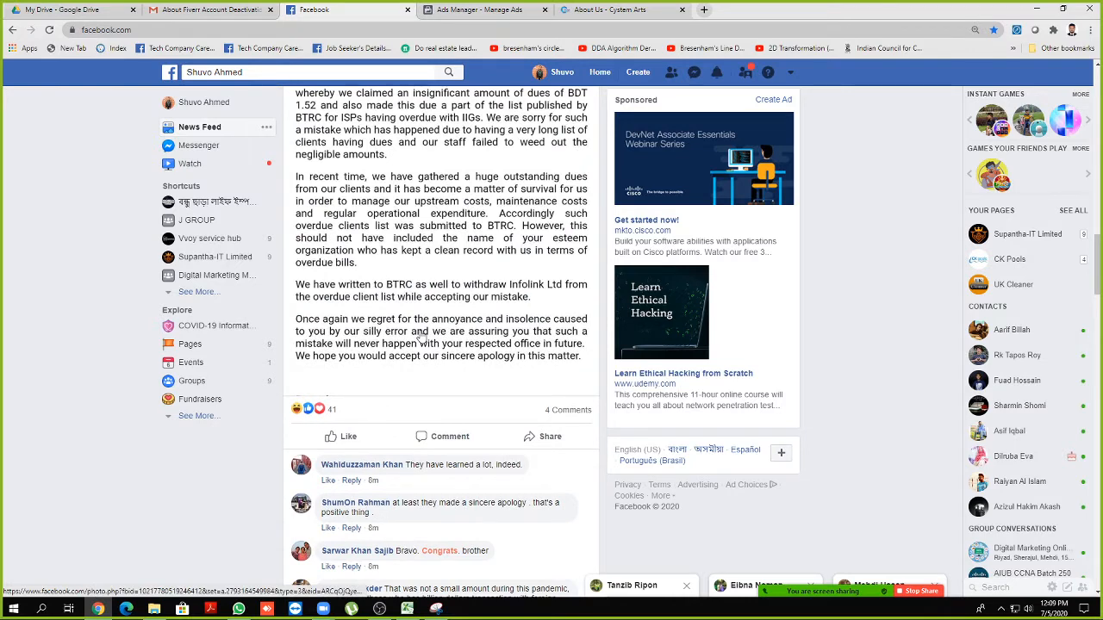
pyautogui.scroll(3, 422, 338)
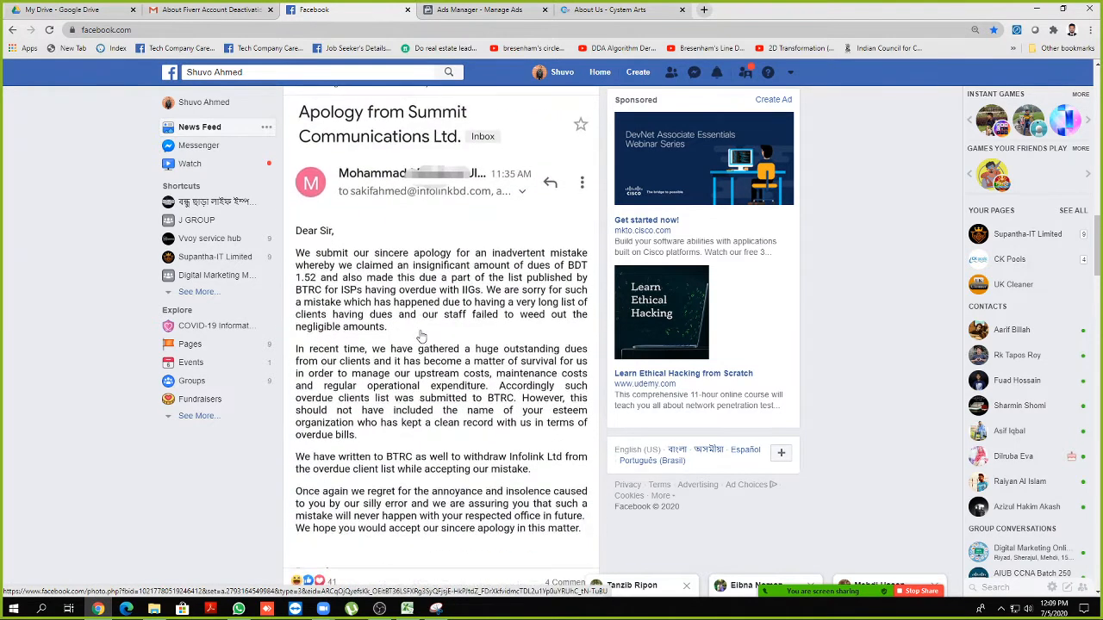
pyautogui.scroll(1, 422, 336)
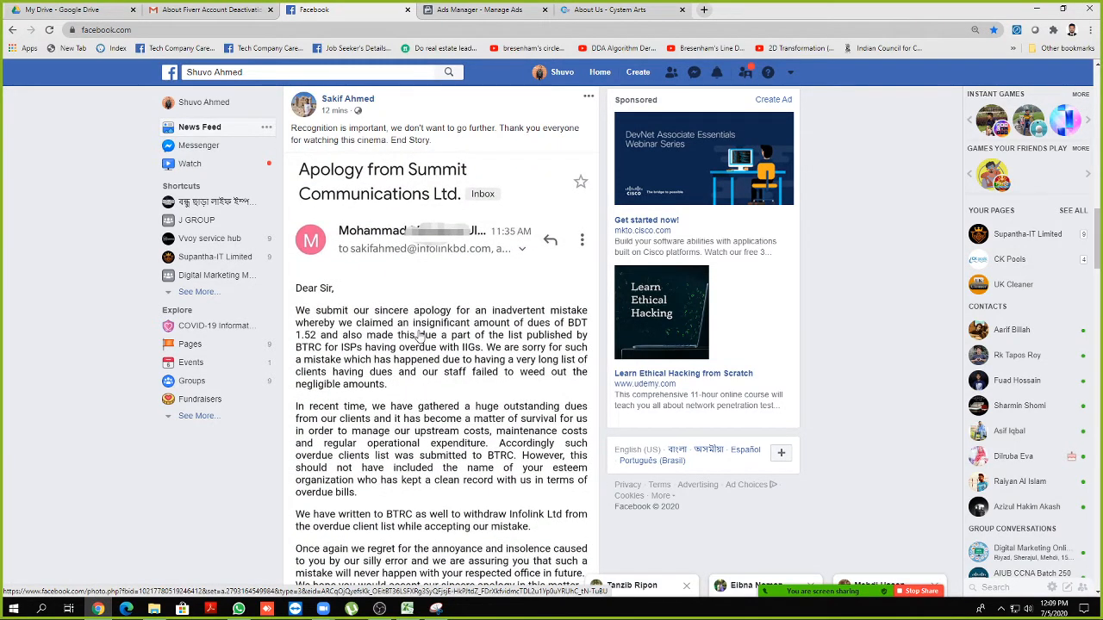
pyautogui.scroll(-15, 422, 354)
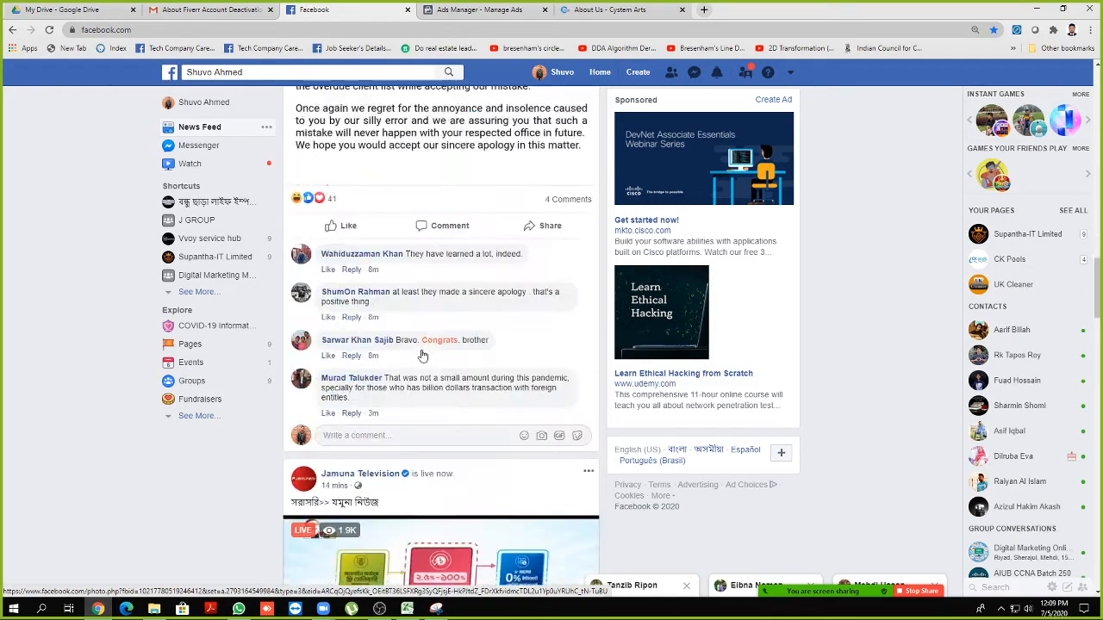
pyautogui.scroll(3, 423, 353)
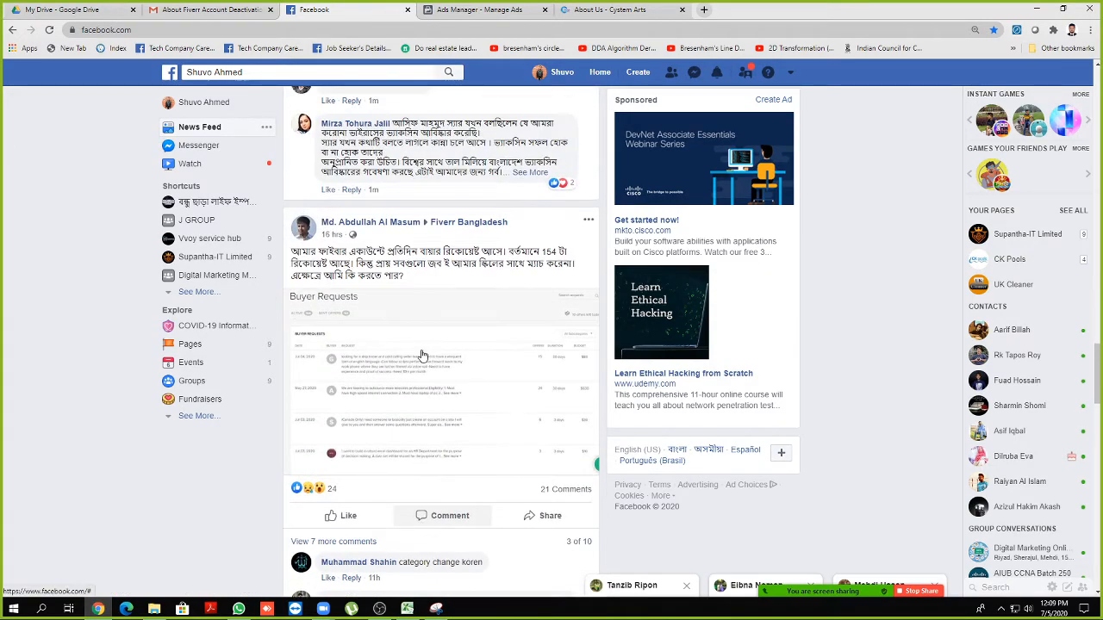
pyautogui.scroll(-12, 422, 354)
pyautogui.scroll(-15, 422, 355)
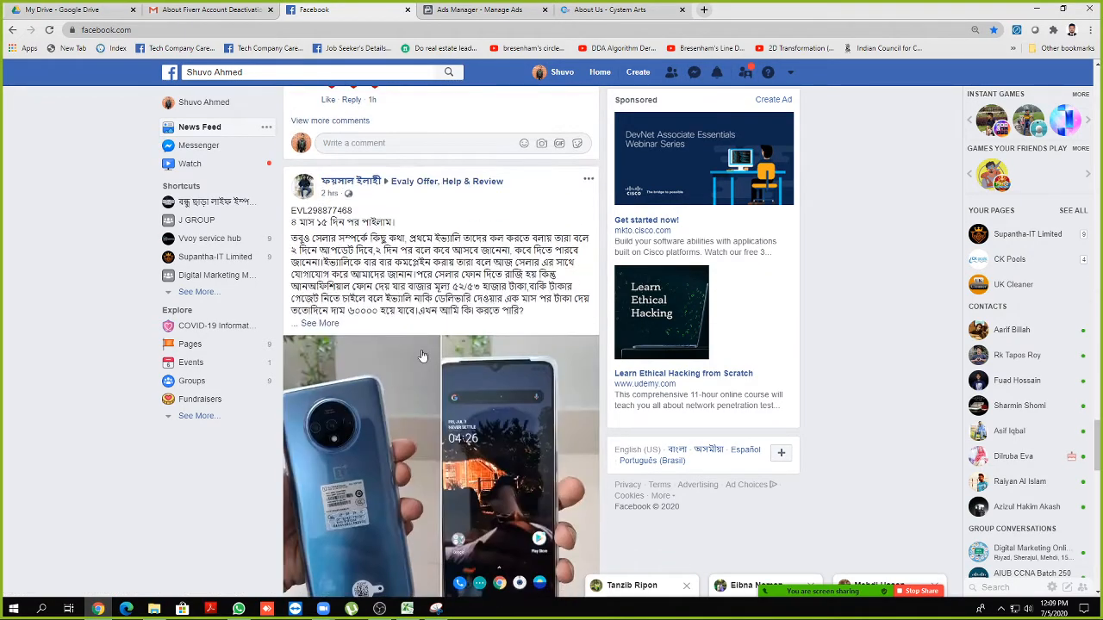
pyautogui.scroll(-4, 422, 356)
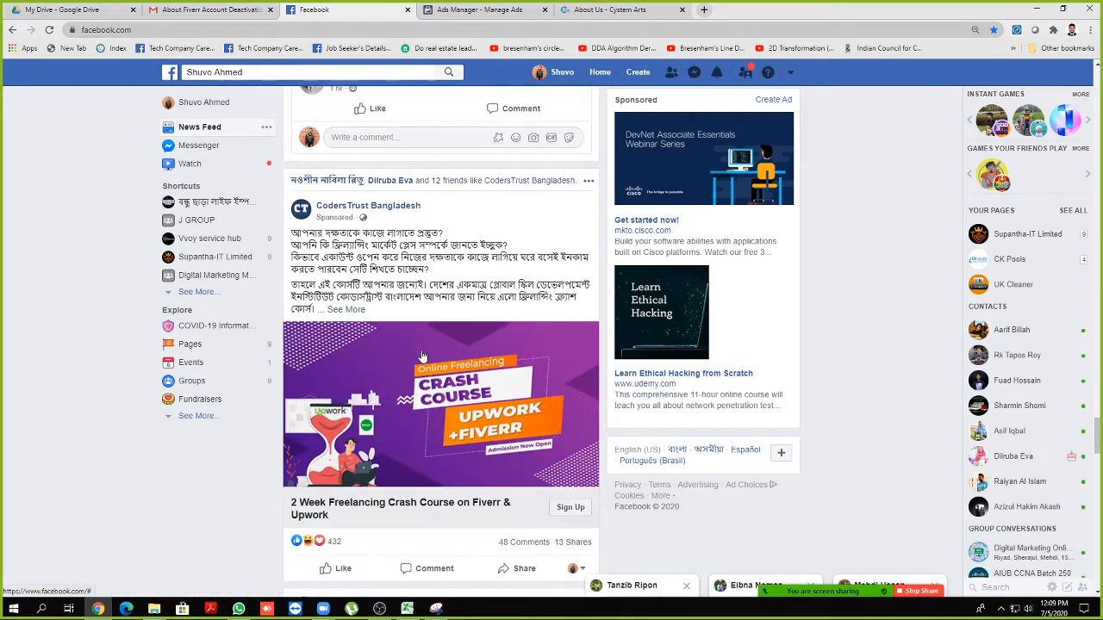
pyautogui.scroll(-1, 423, 356)
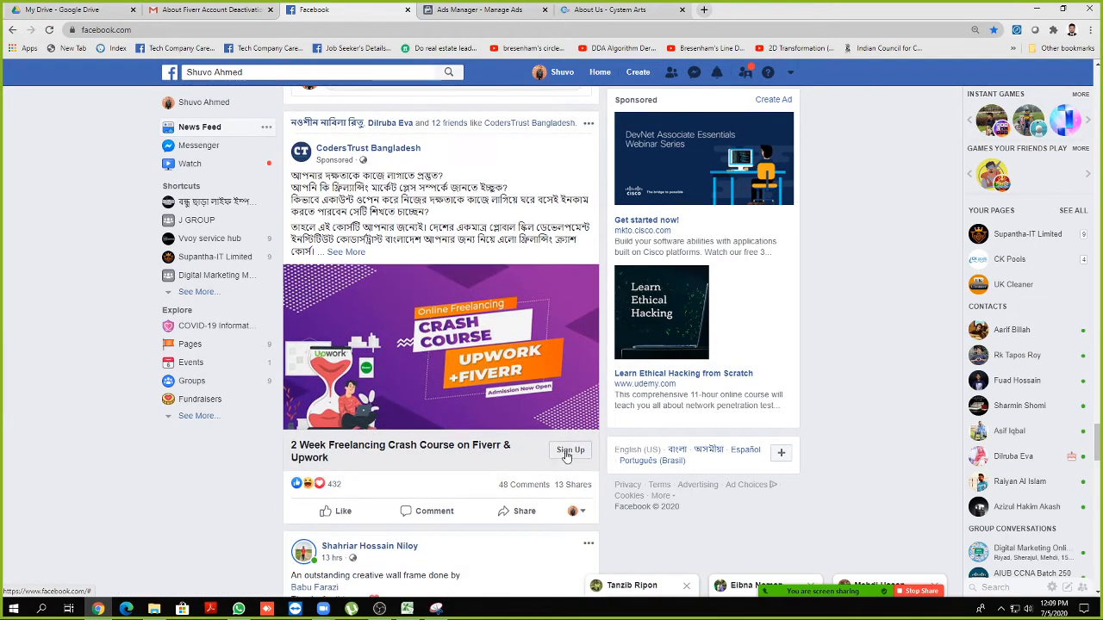
pyautogui.scroll(-9, 566, 457)
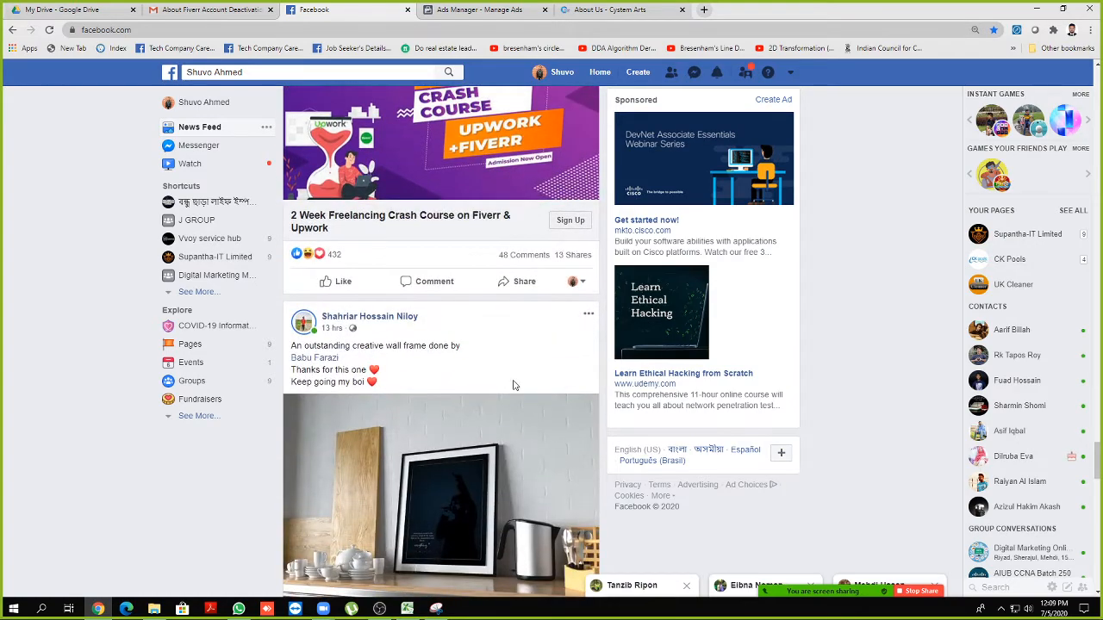
pyautogui.scroll(-15, 510, 376)
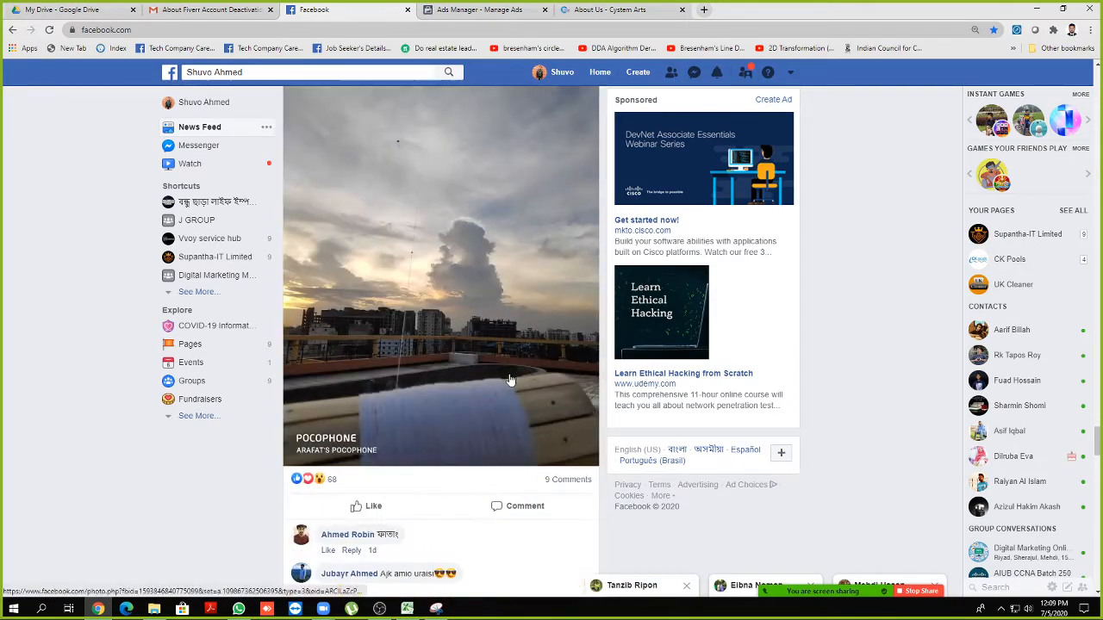
pyautogui.scroll(-10, 508, 379)
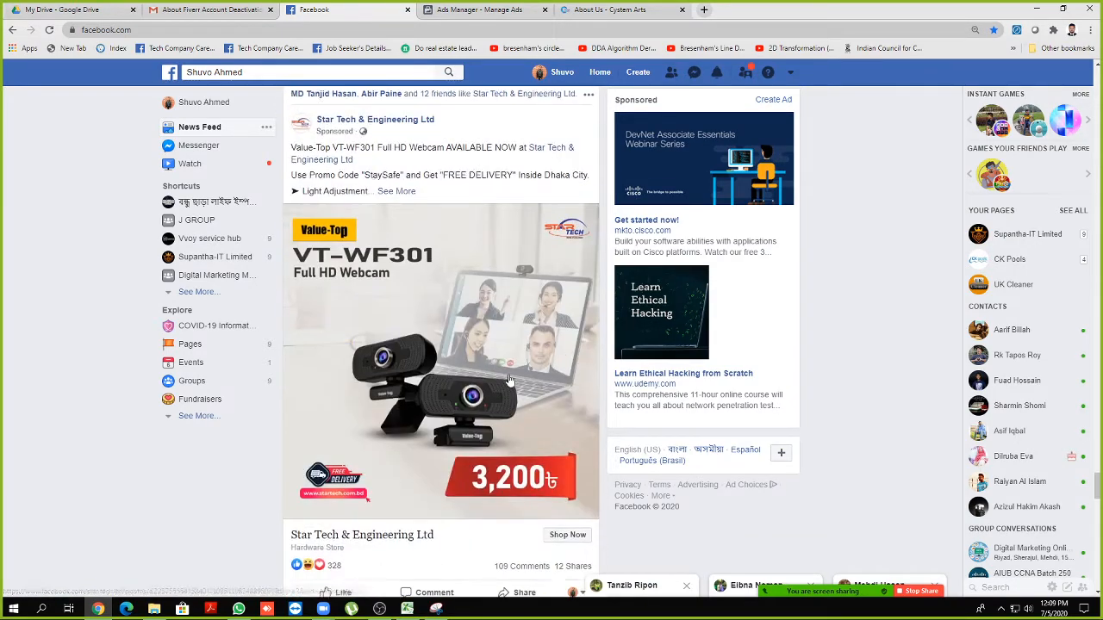
pyautogui.scroll(1, 464, 281)
pyautogui.scroll(-1, 463, 281)
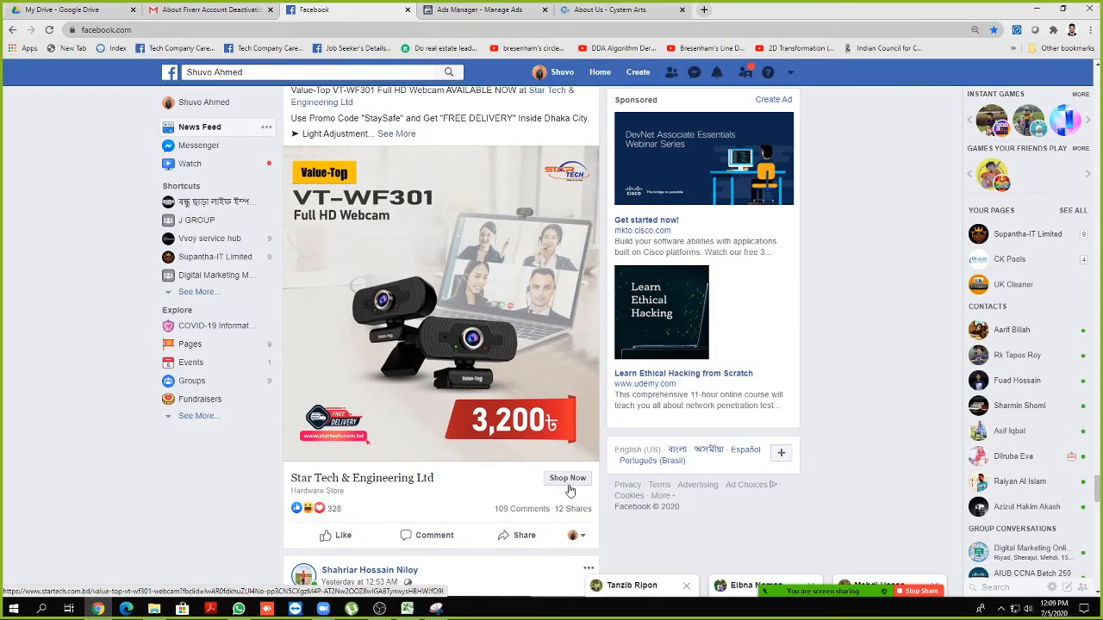
# Open the Value-Top VT-WF301 webcam page via Shop Now, inspect its URL, then return to Facebook
pyautogui.click(566, 481)
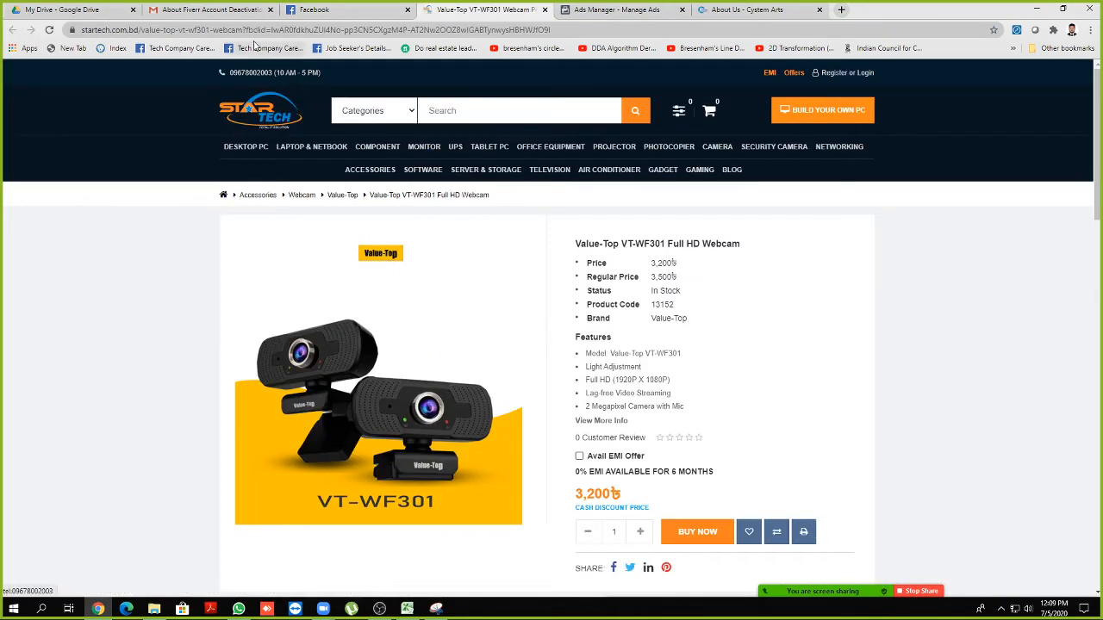
pyautogui.moveTo(567, 28); pyautogui.dragTo(142, 29)
pyautogui.click(124, 274)
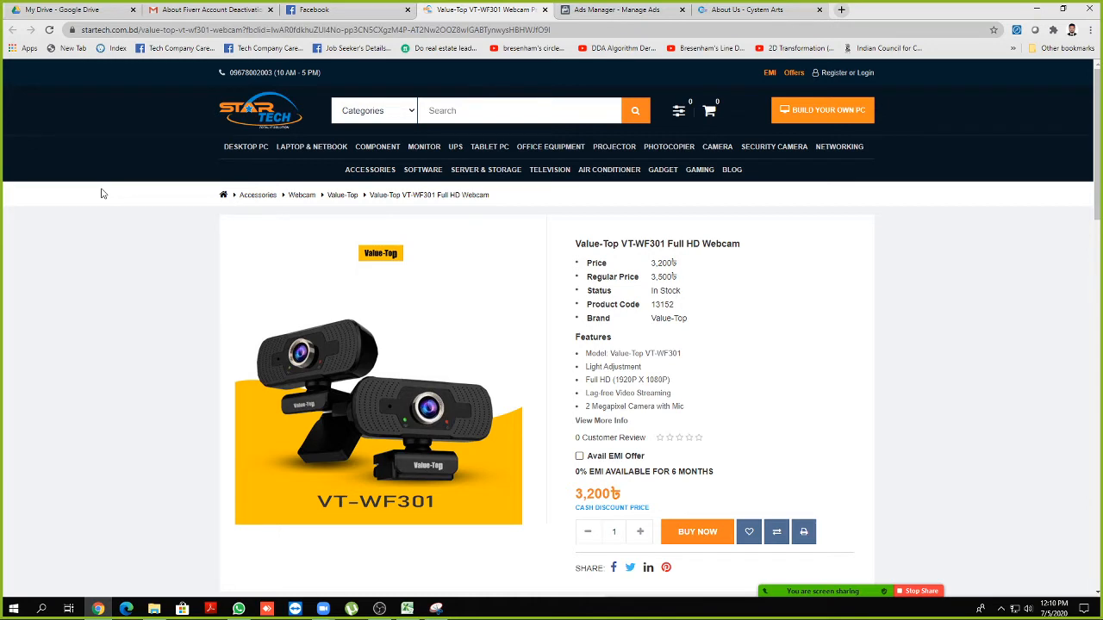
pyautogui.click(332, 10)
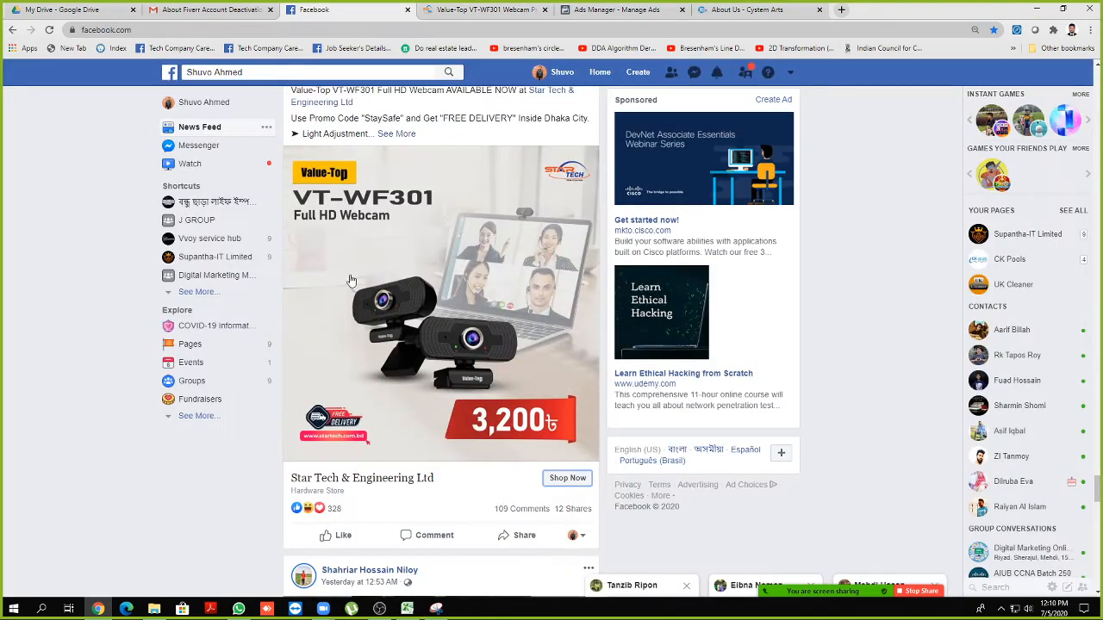
# Browse the News Feed past several sponsored ads
pyautogui.scroll(1, 390, 224)
pyautogui.scroll(-1, 391, 224)
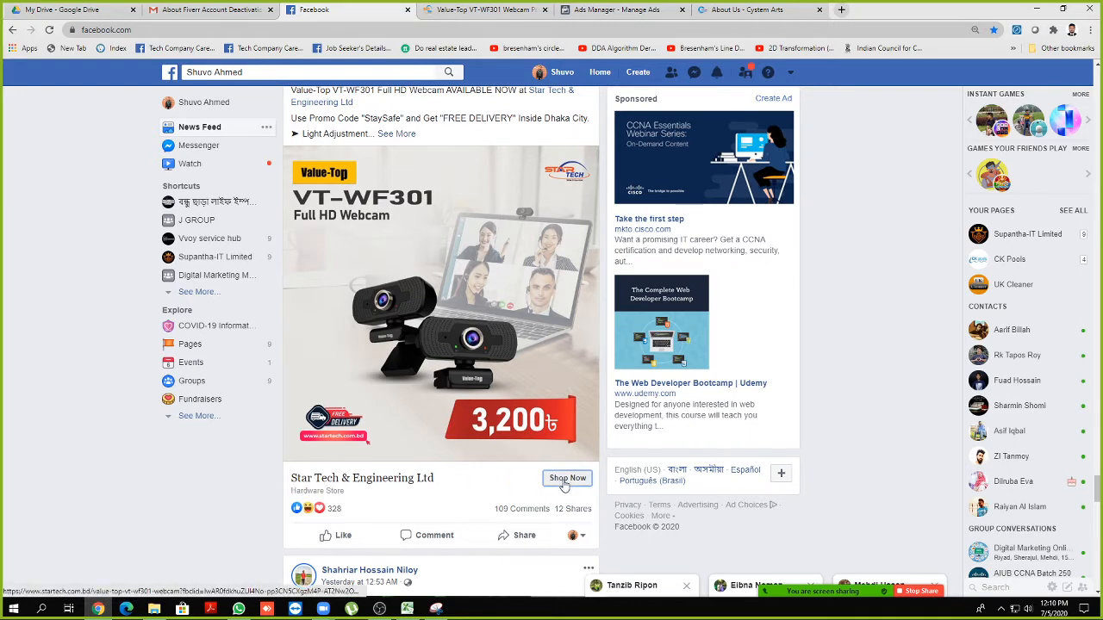
pyautogui.scroll(2, 560, 484)
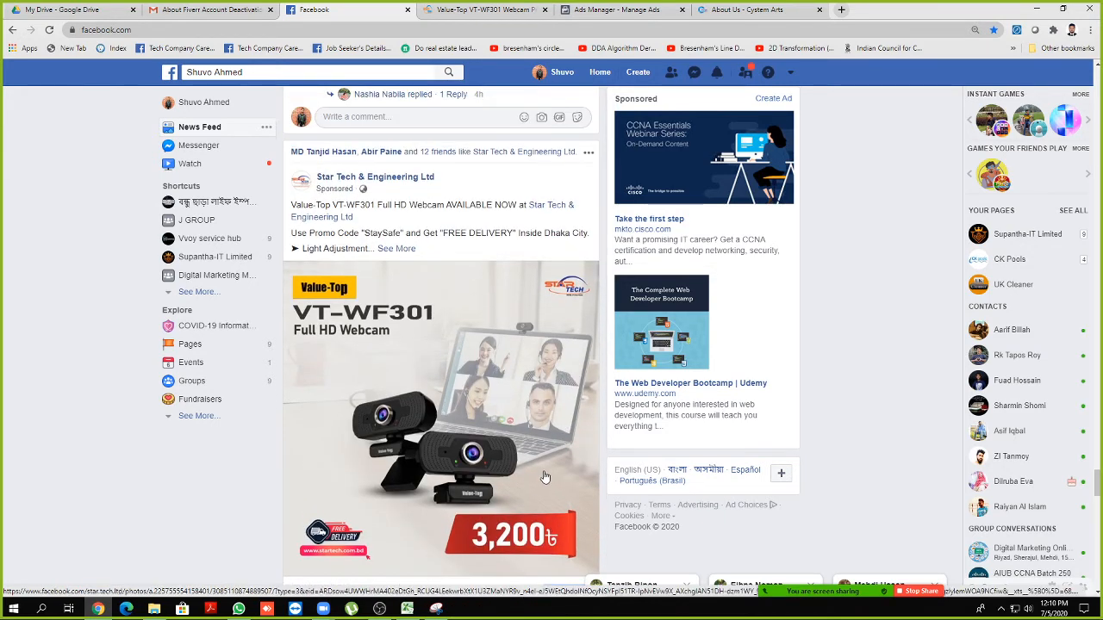
pyautogui.scroll(-1, 534, 465)
pyautogui.scroll(-10, 534, 464)
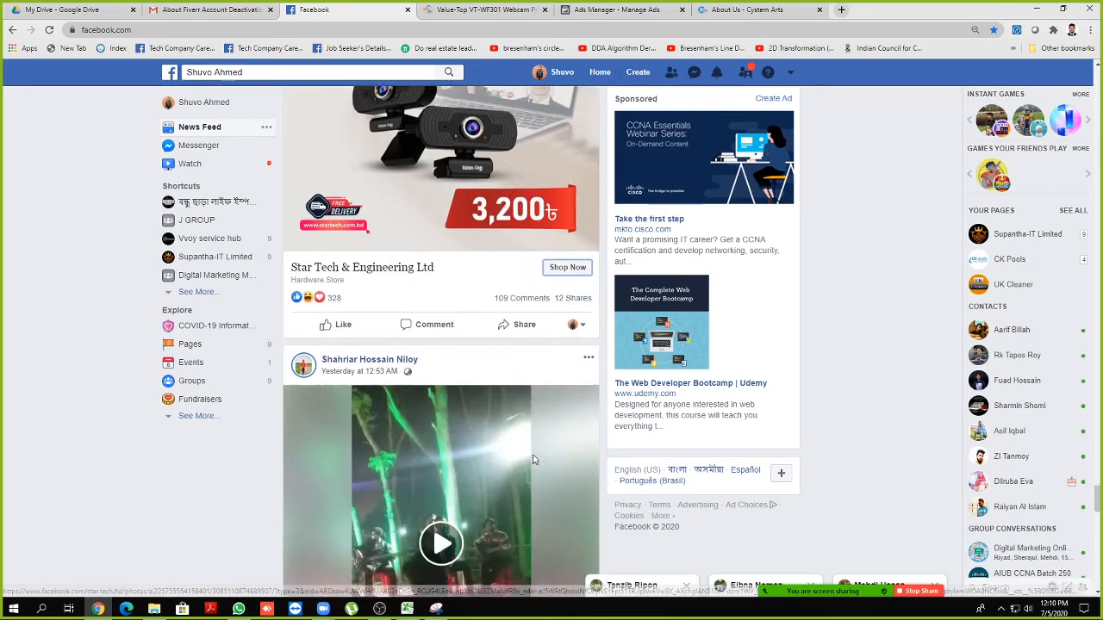
pyautogui.scroll(-8, 534, 459)
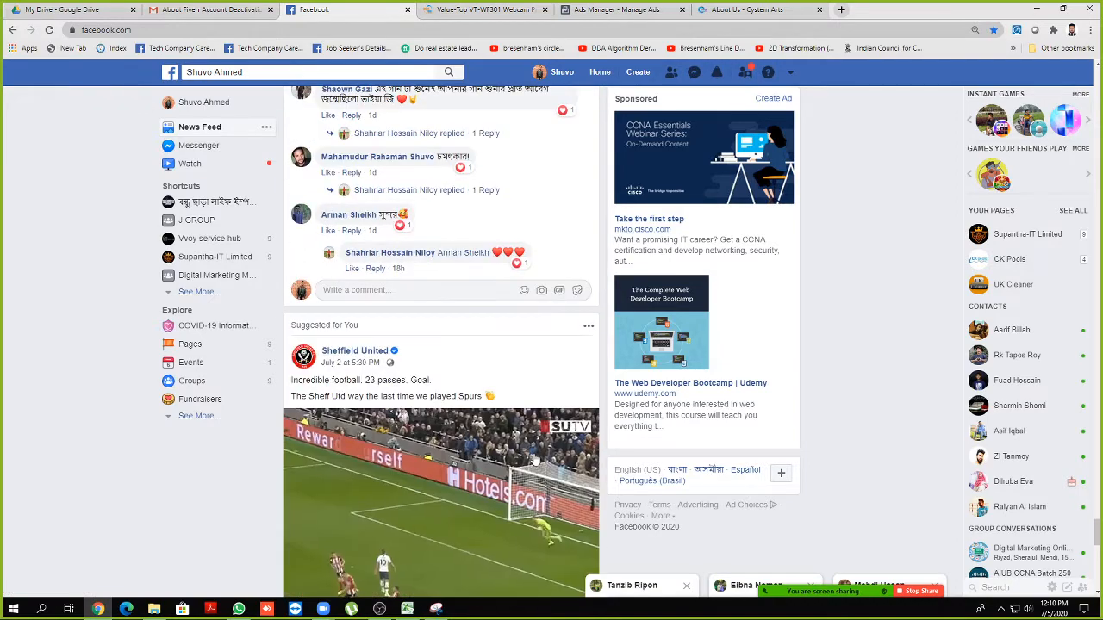
pyautogui.scroll(-1, 534, 460)
pyautogui.scroll(-18, 534, 459)
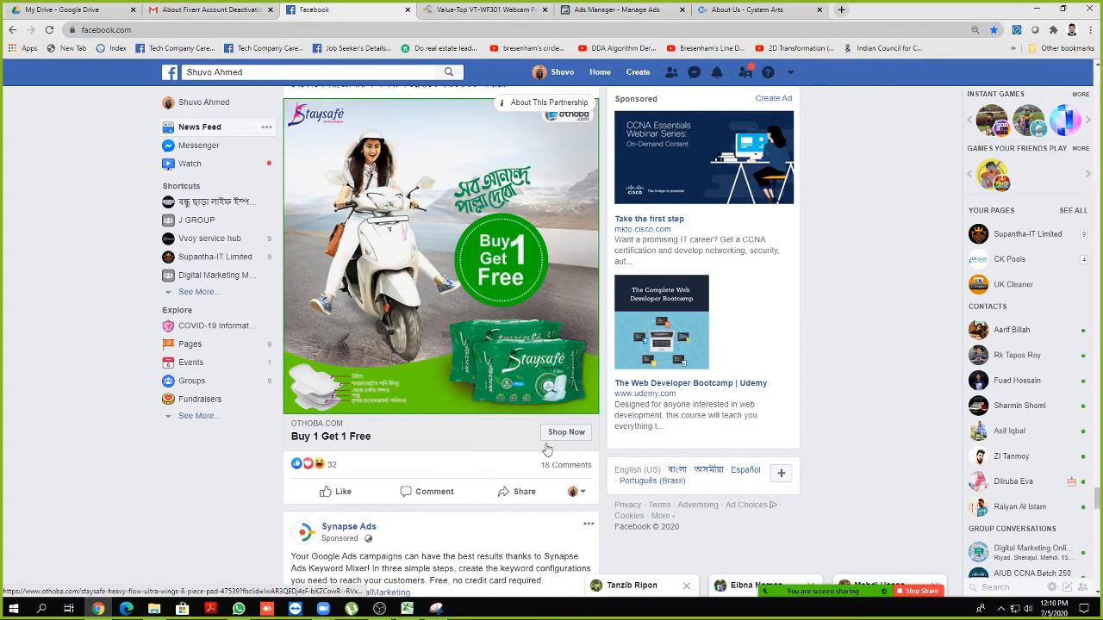
pyautogui.scroll(1, 565, 439)
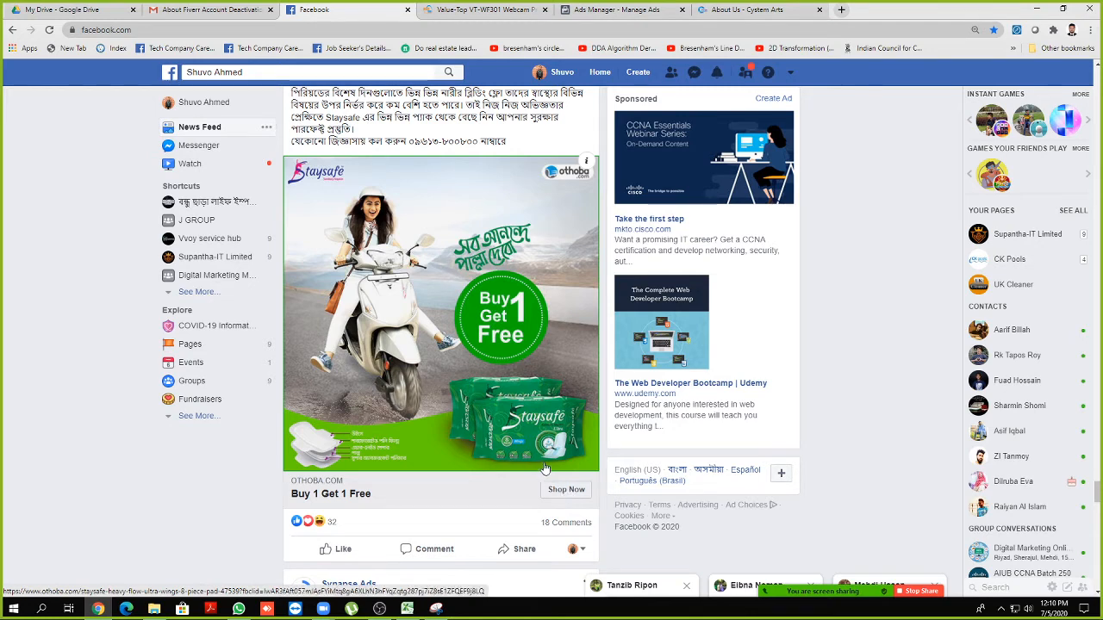
pyautogui.scroll(-2, 569, 431)
pyautogui.scroll(-5, 564, 383)
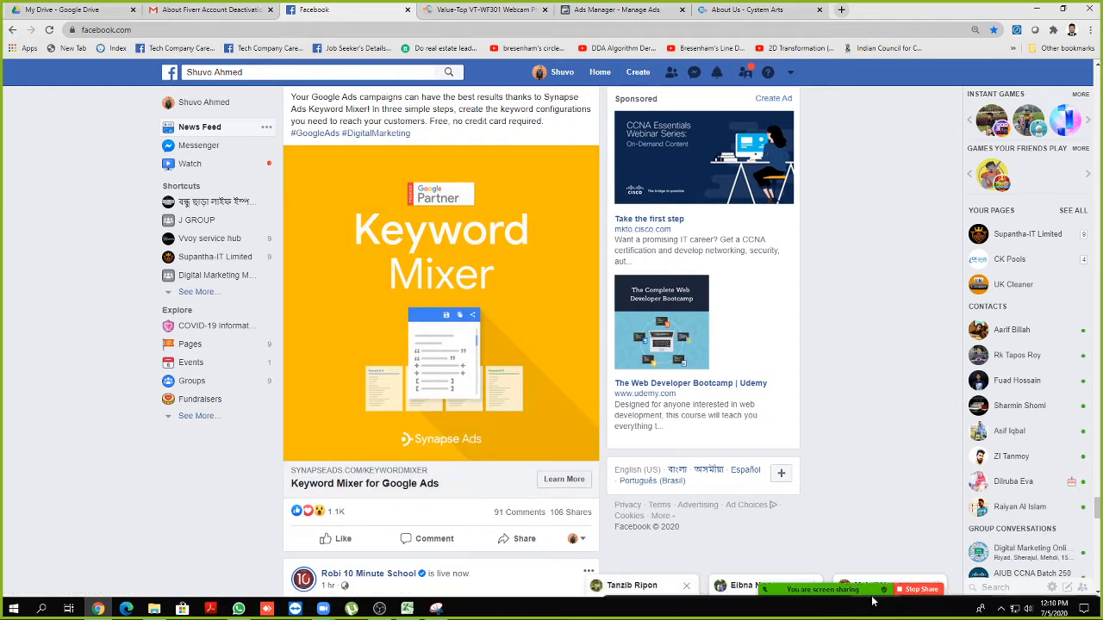
# Show and hide the meeting participants list, then return to the Value-Top VT-WF301 webcam page
pyautogui.click(803, 585)
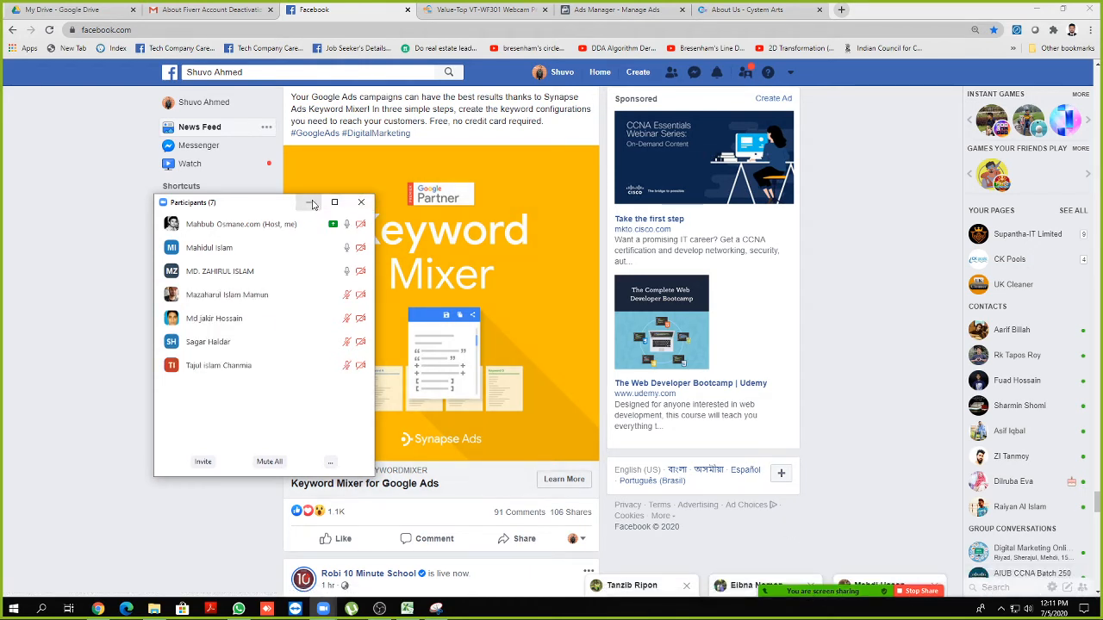
pyautogui.click(310, 204)
pyautogui.scroll(-15, 302, 301)
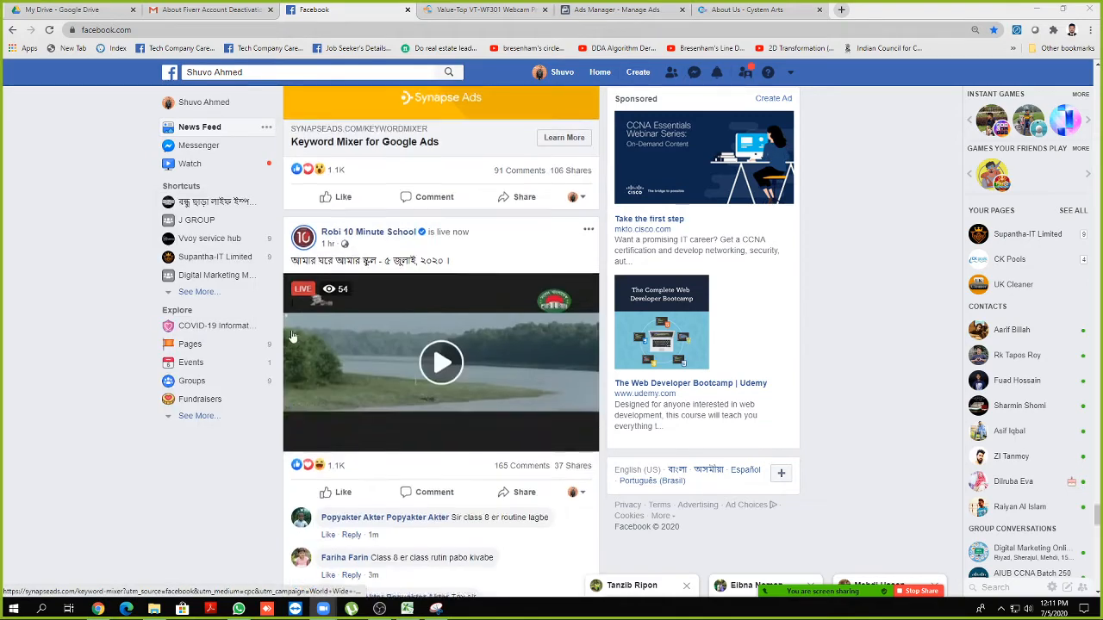
pyautogui.scroll(-15, 294, 334)
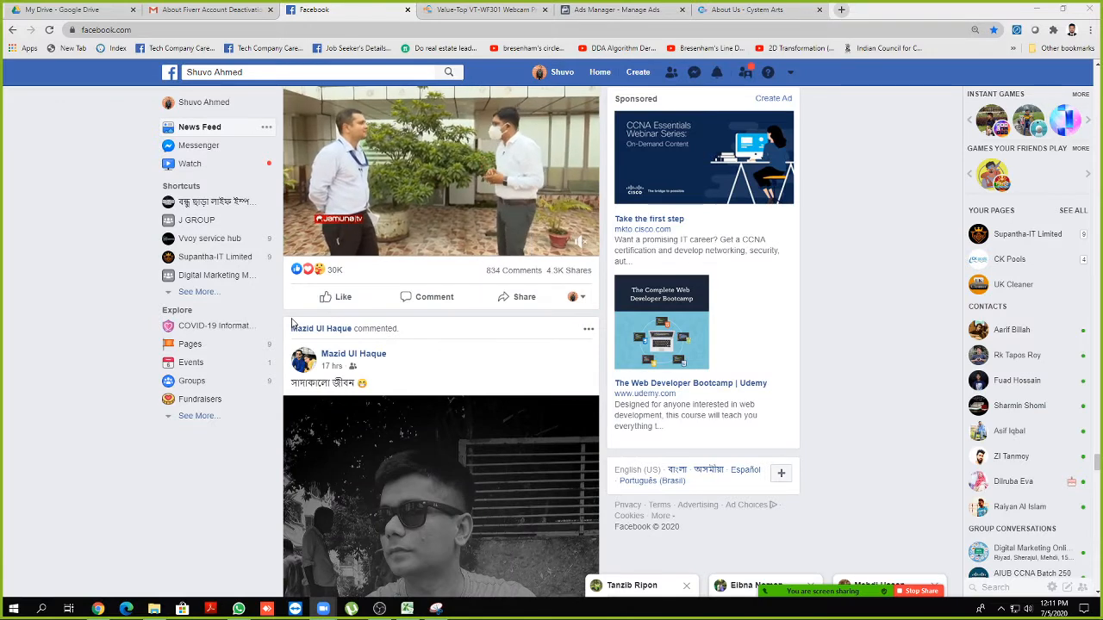
pyautogui.scroll(2, 379, 143)
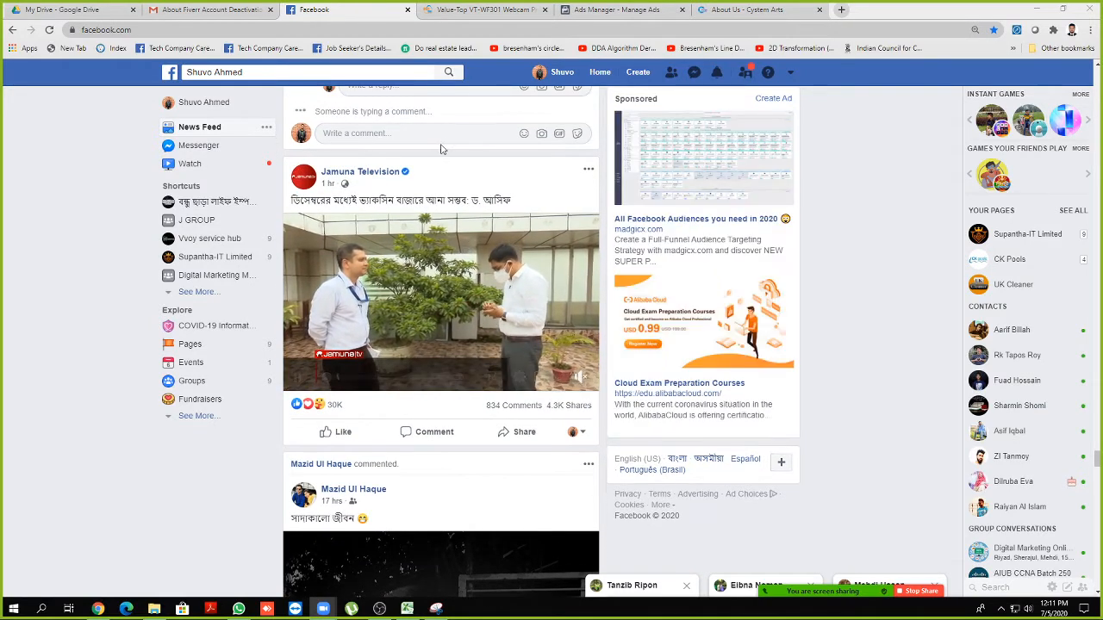
pyautogui.click(457, 8)
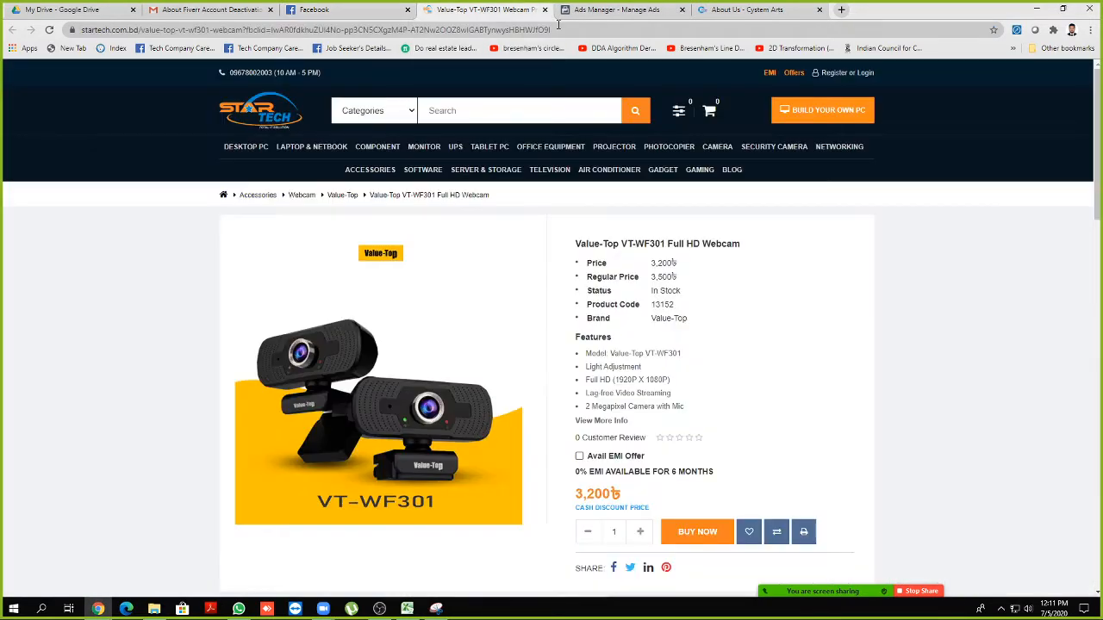
# In Ads Manager, choose Messages as the new campaign objective and continue to ad set settings
pyautogui.click(619, 11)
pyautogui.scroll(-2, 508, 369)
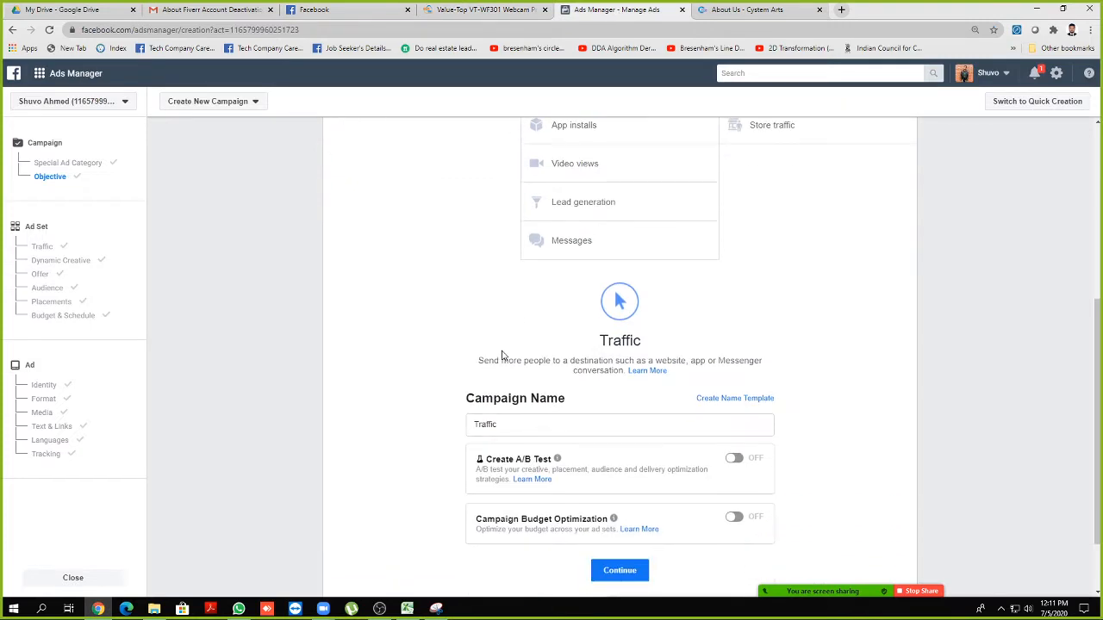
pyautogui.scroll(2, 502, 356)
pyautogui.click(556, 360)
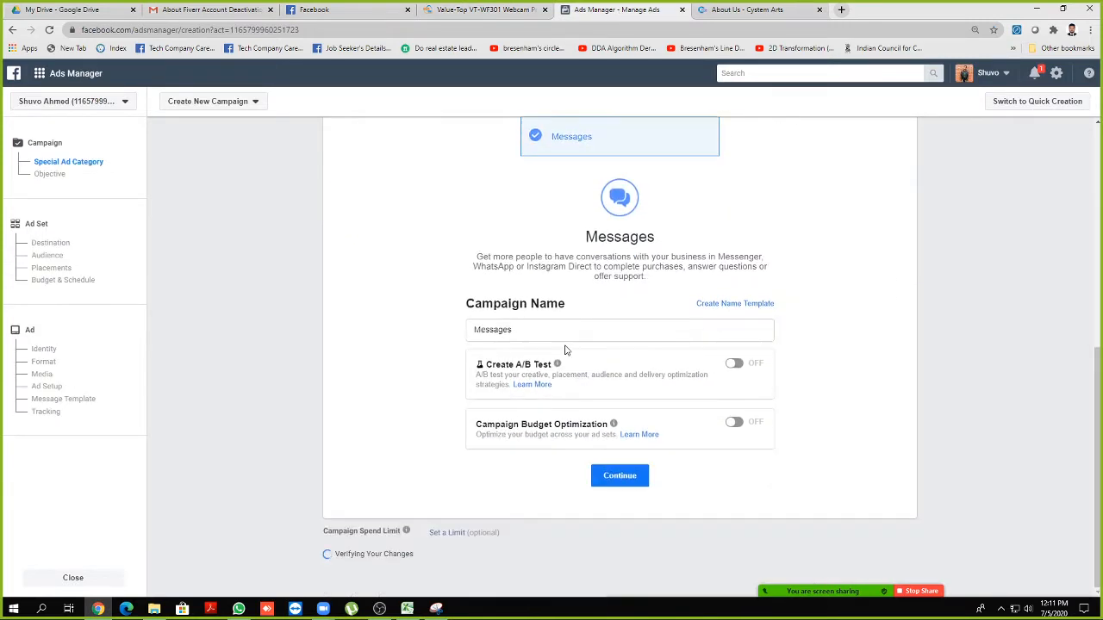
pyautogui.click(621, 486)
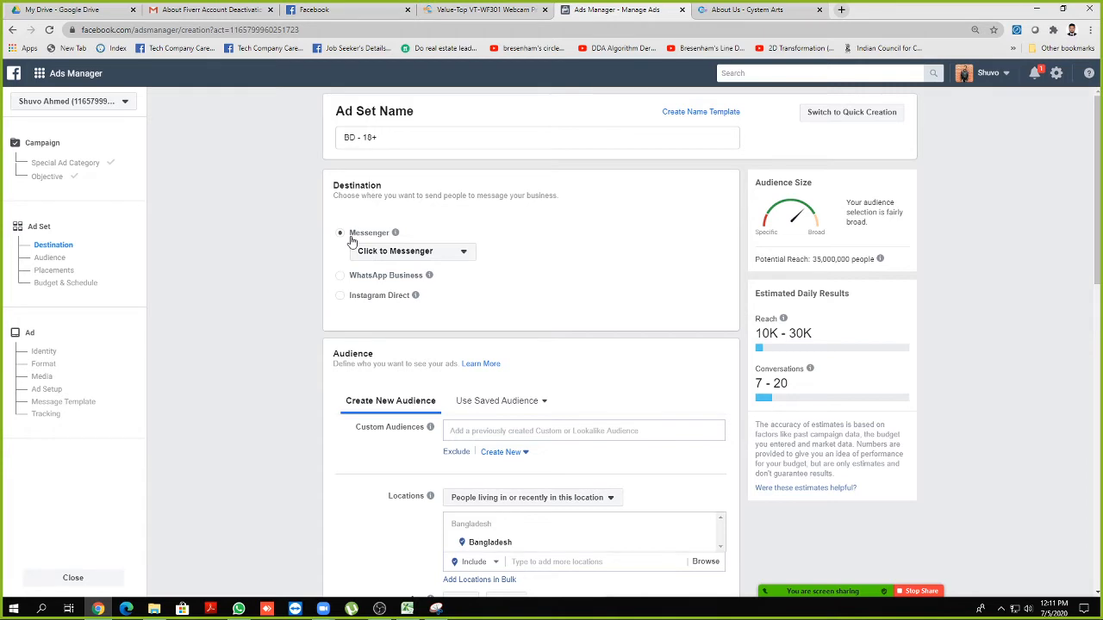
pyautogui.click(394, 254)
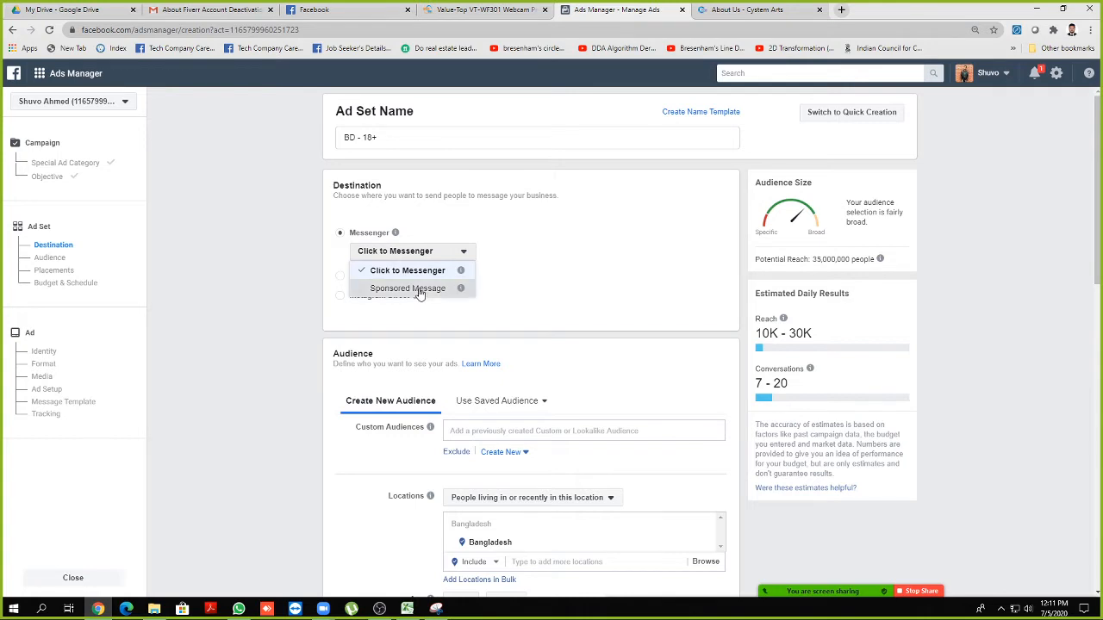
pyautogui.click(419, 289)
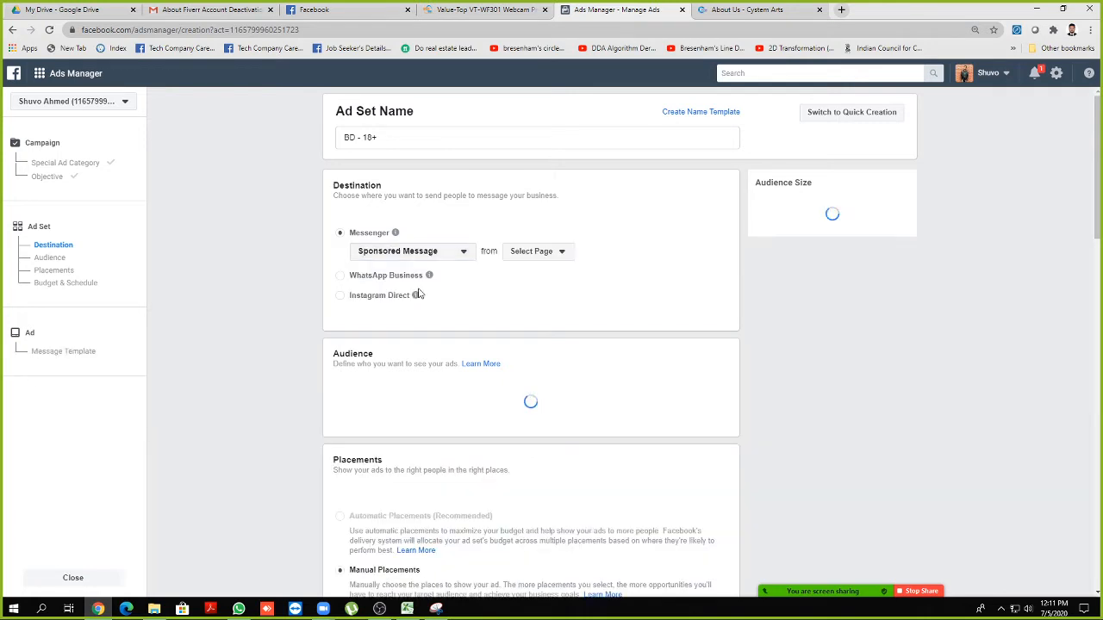
pyautogui.click(556, 253)
pyautogui.click(570, 293)
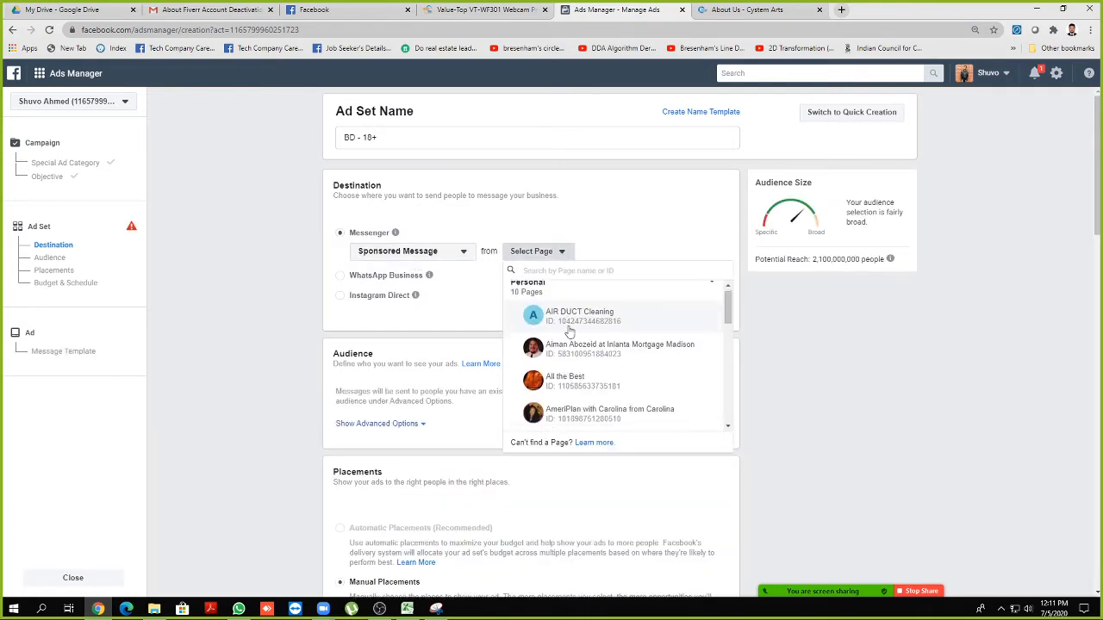
pyautogui.scroll(-2, 575, 345)
pyautogui.scroll(-2, 575, 345)
pyautogui.scroll(1, 560, 345)
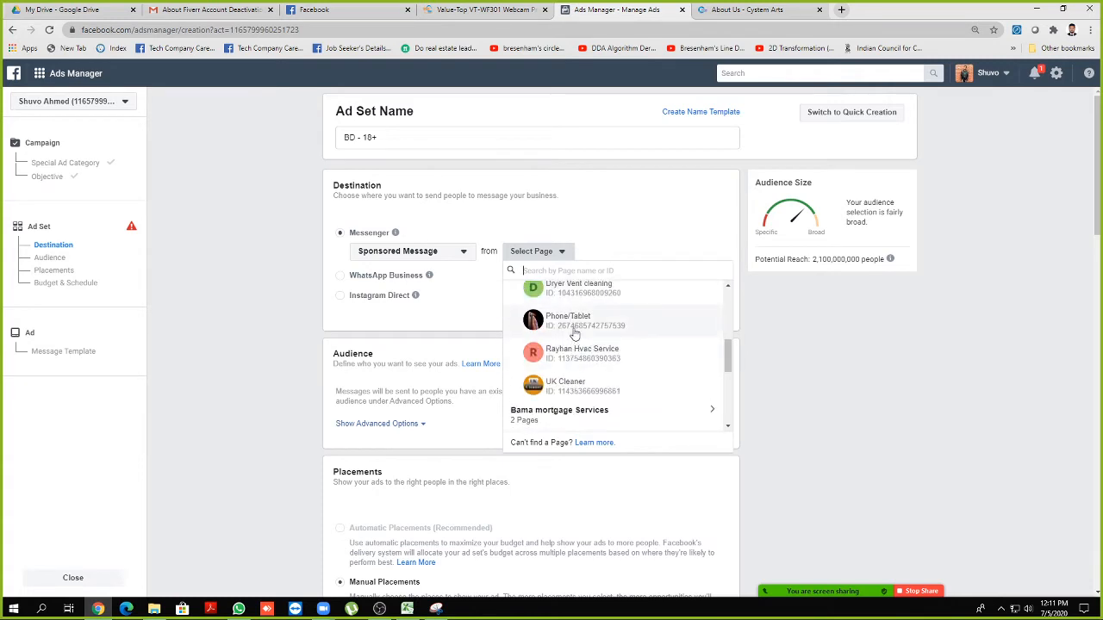
pyautogui.click(574, 331)
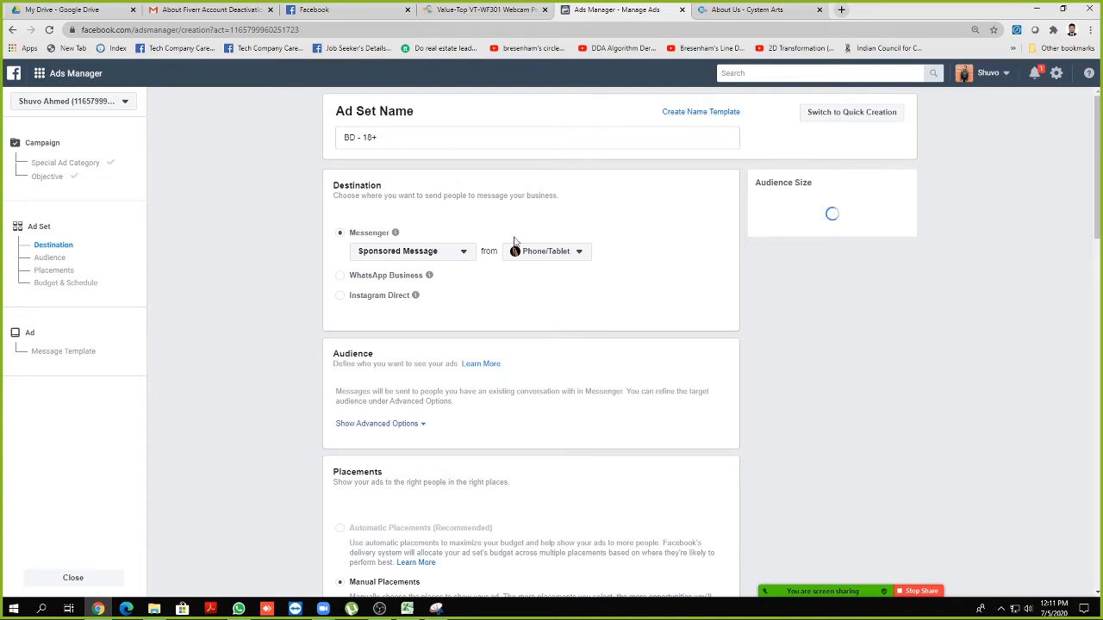
pyautogui.click(455, 257)
pyautogui.click(455, 258)
pyautogui.click(577, 258)
pyautogui.click(577, 255)
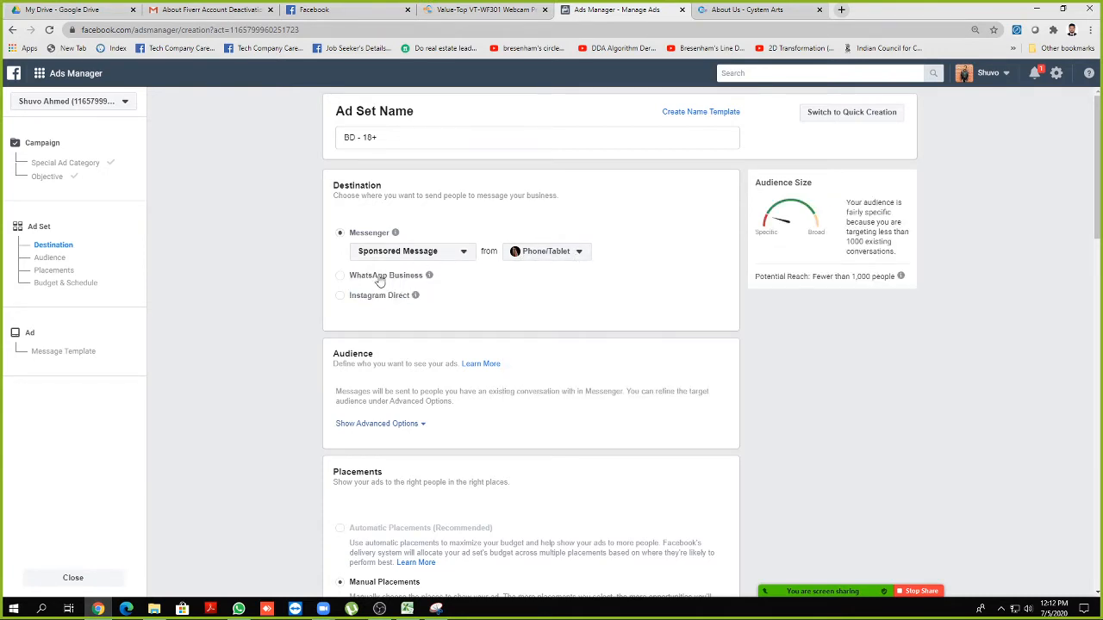
pyautogui.click(339, 278)
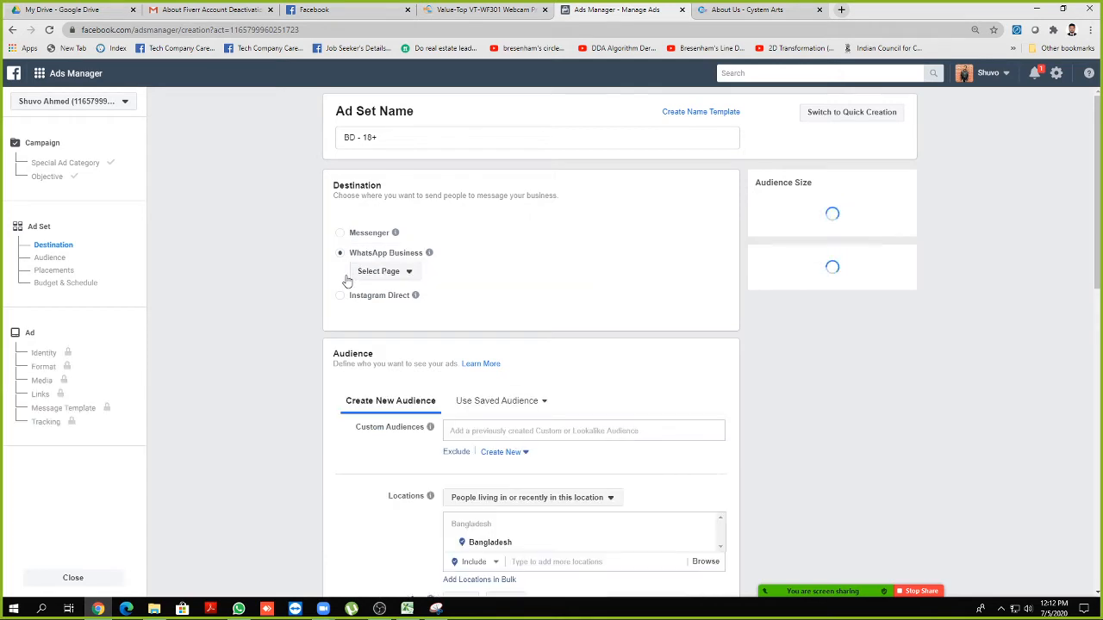
pyautogui.click(392, 273)
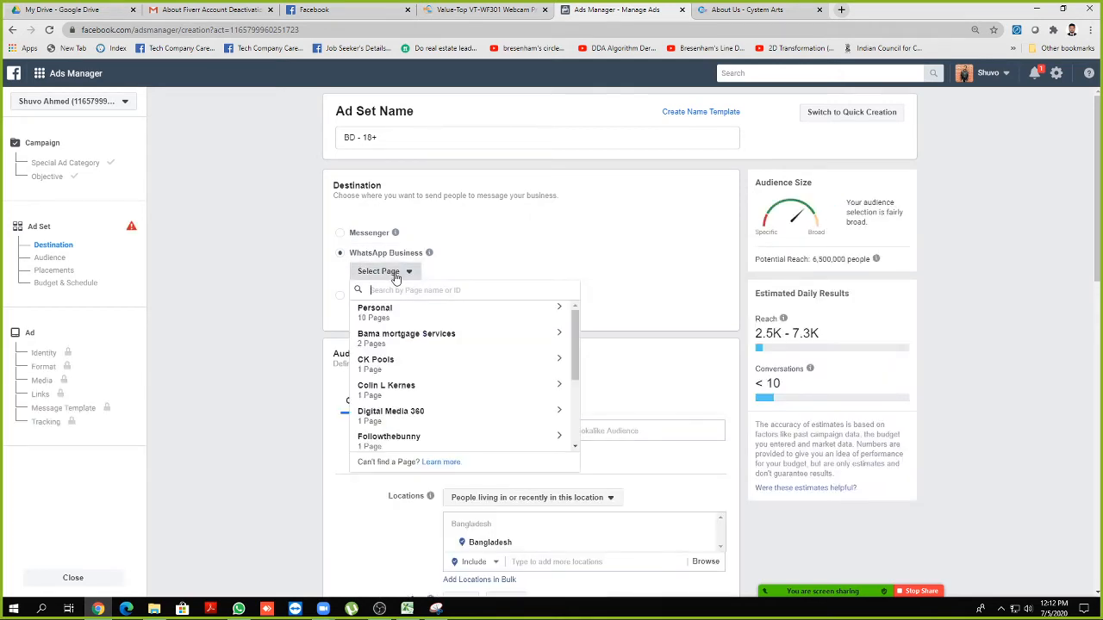
pyautogui.click(514, 270)
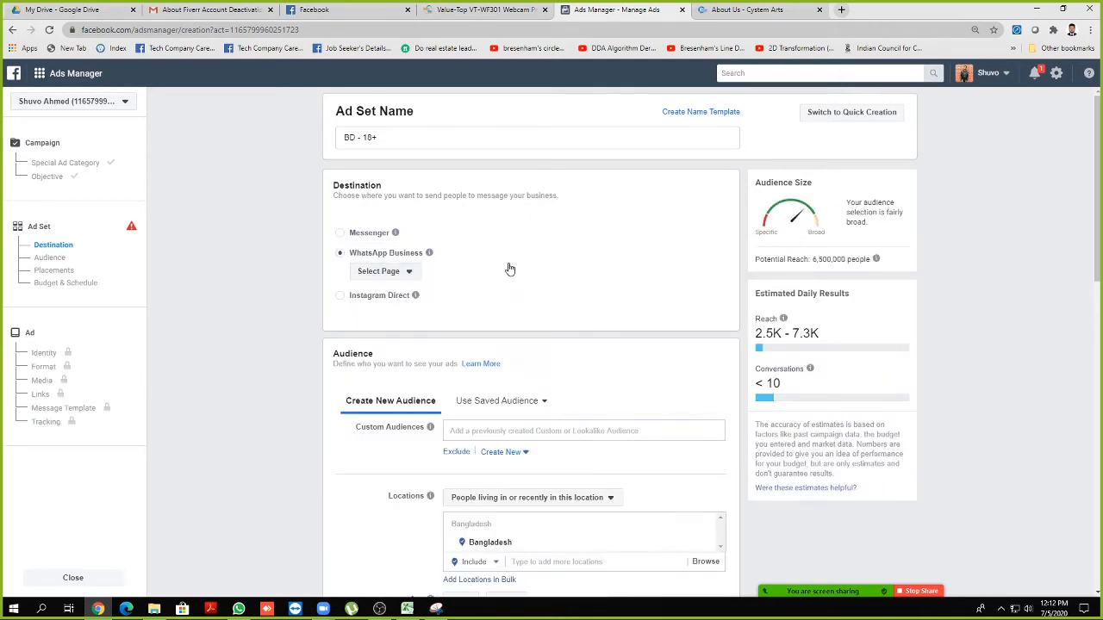
pyautogui.click(340, 232)
pyautogui.click(341, 298)
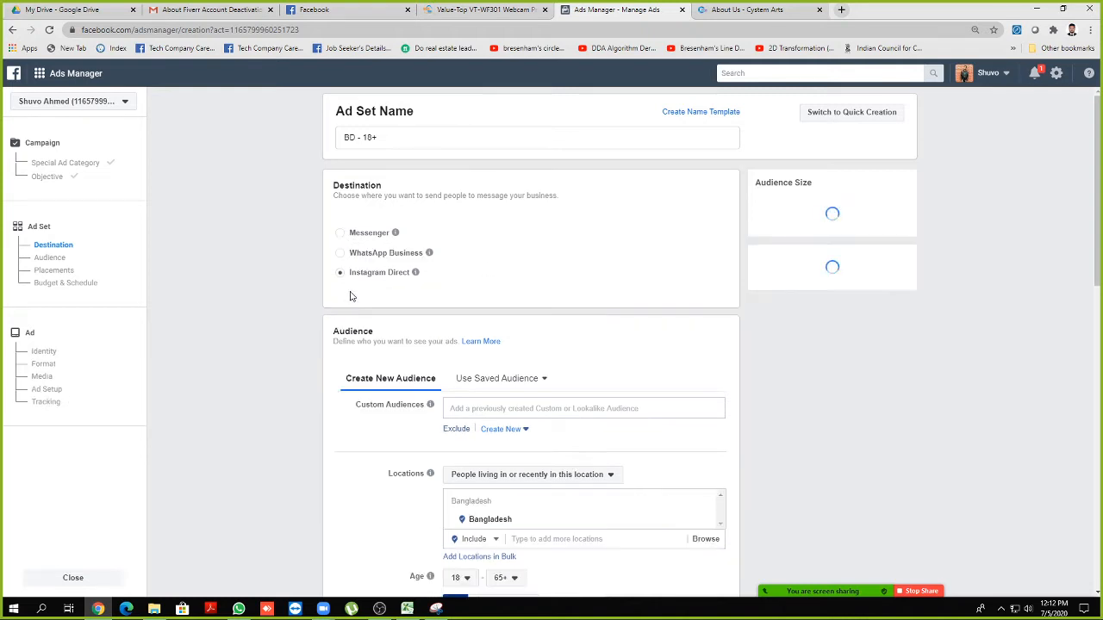
pyautogui.click(337, 235)
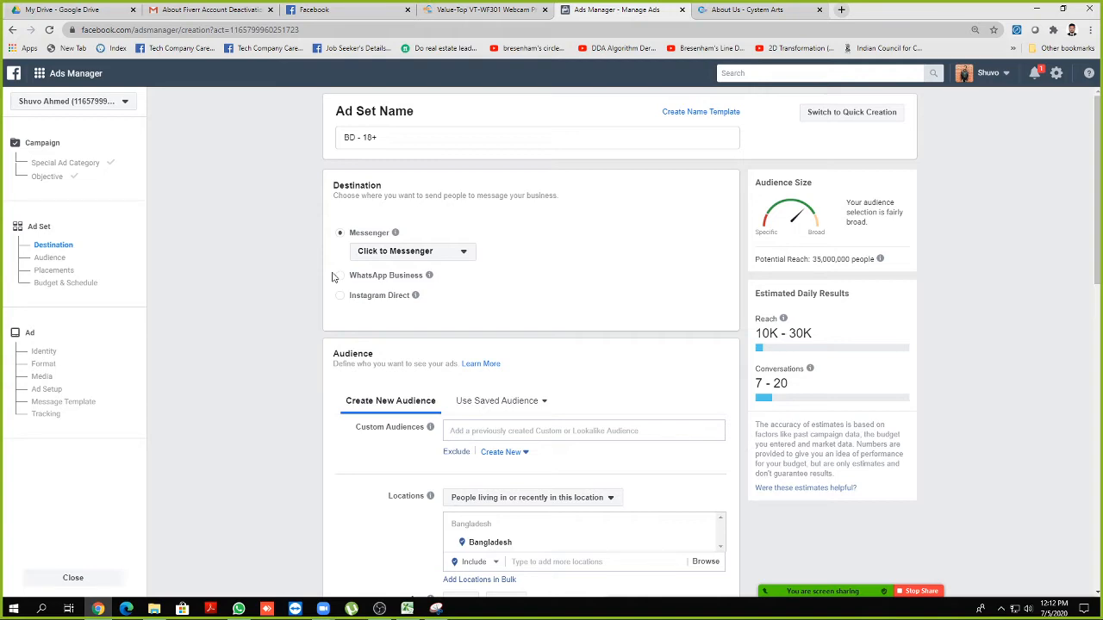
# Keep Conversations as the ad set's delivery optimization and continue to the ad setup
pyautogui.scroll(-3, 491, 339)
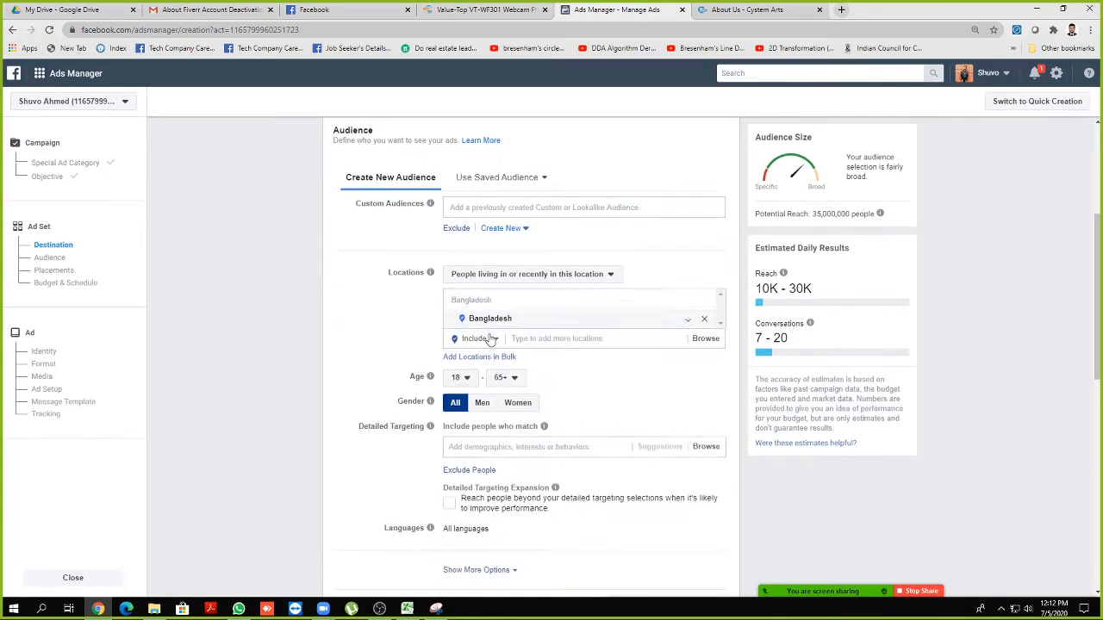
pyautogui.scroll(-3, 491, 339)
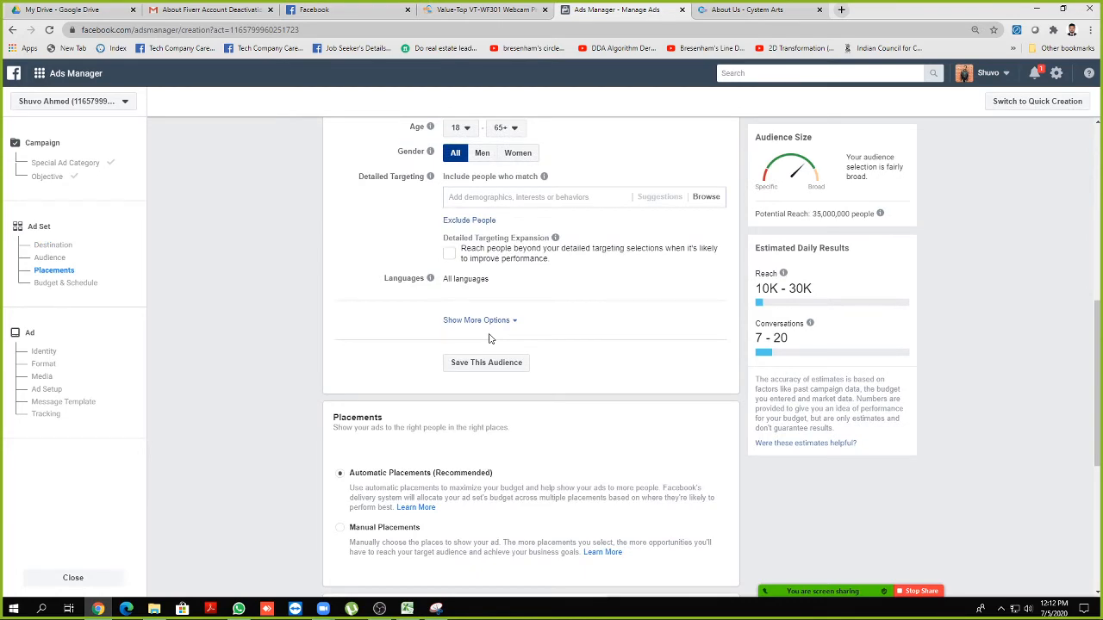
pyautogui.scroll(-5, 488, 337)
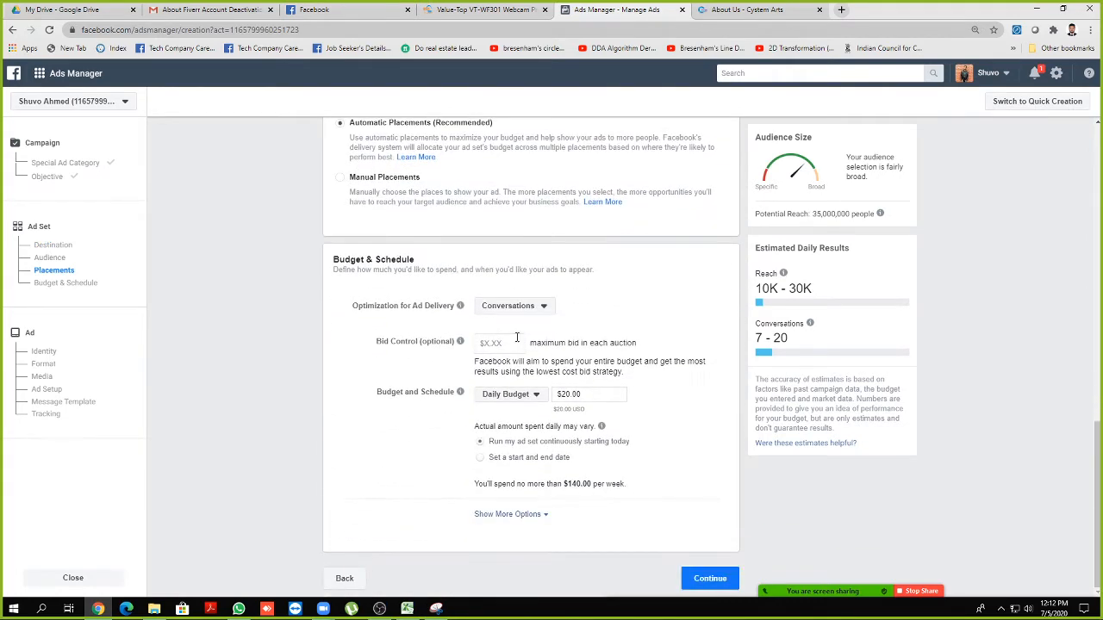
pyautogui.click(496, 310)
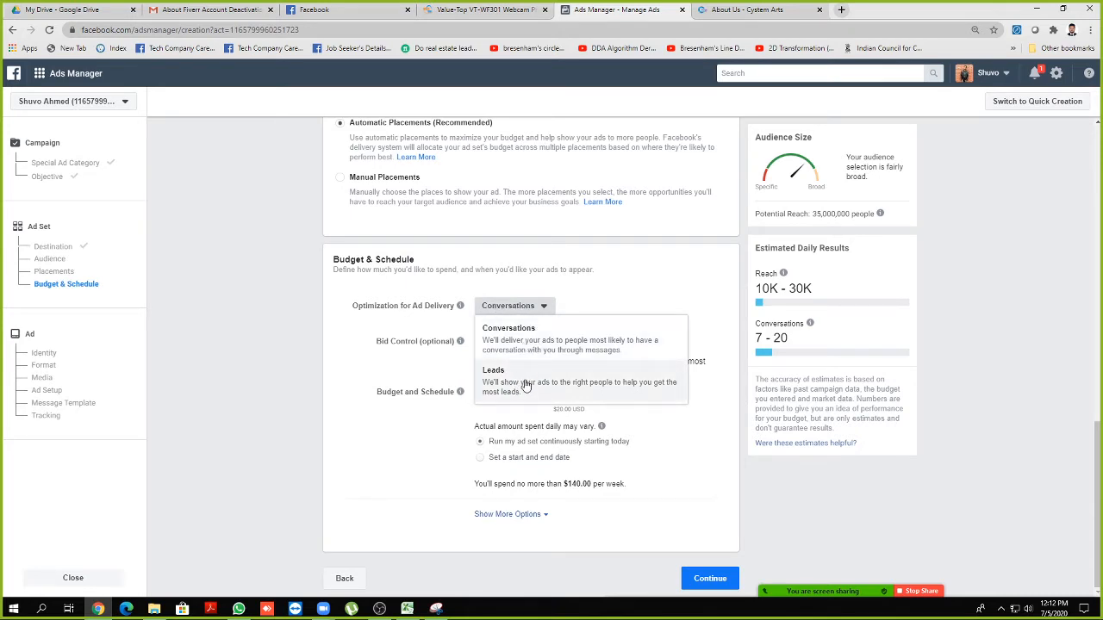
pyautogui.scroll(10, 283, 239)
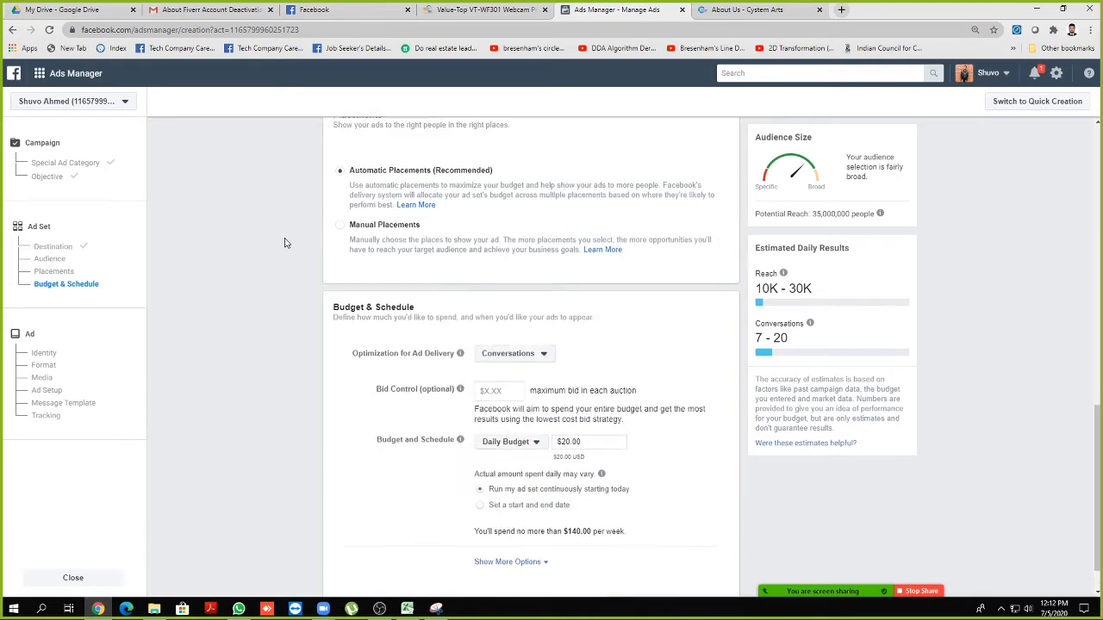
pyautogui.scroll(1, 290, 250)
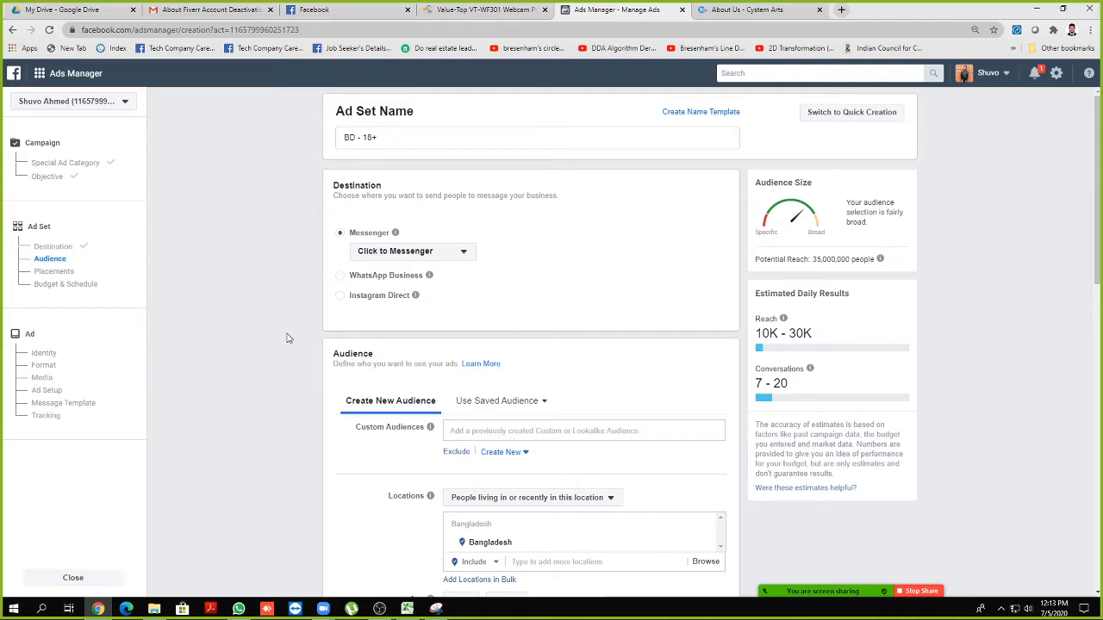
pyautogui.scroll(-8, 289, 338)
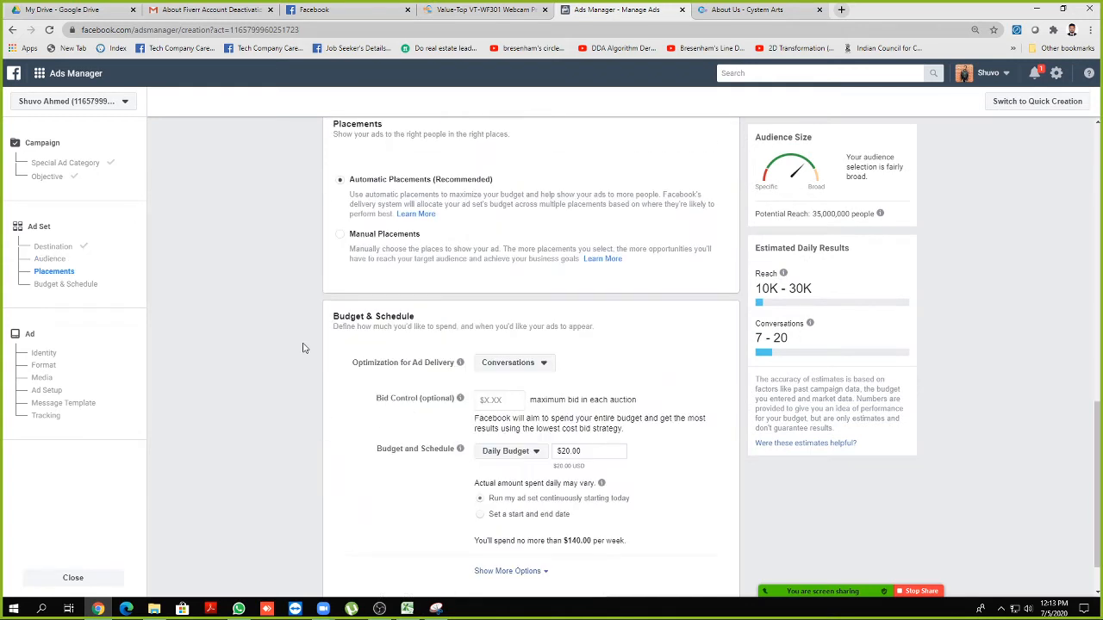
pyautogui.click(520, 365)
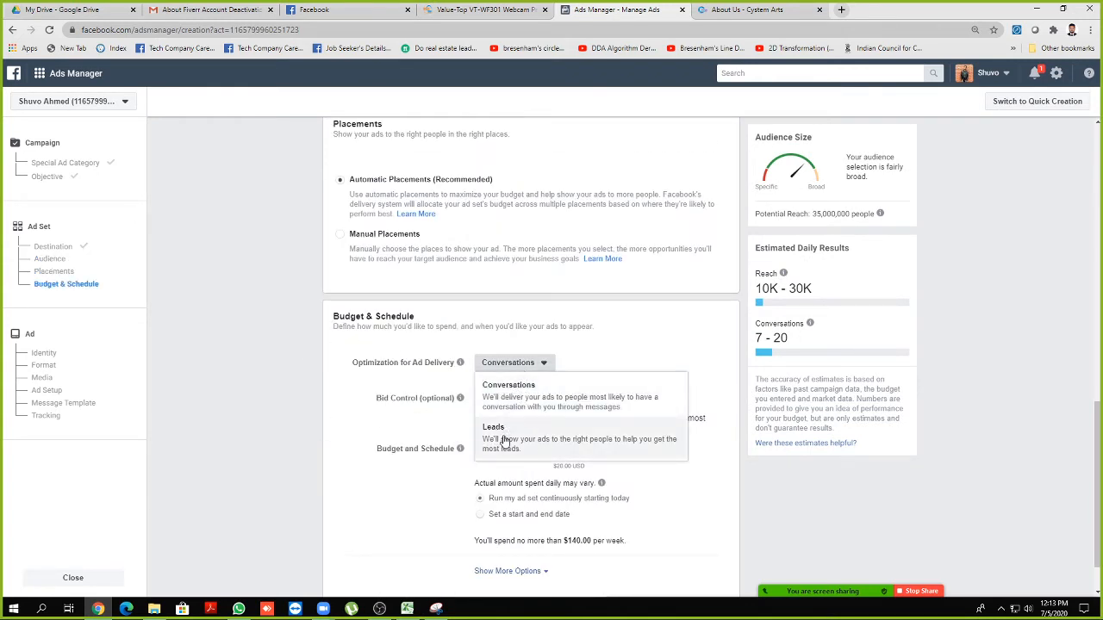
pyautogui.click(552, 400)
pyautogui.scroll(-1, 603, 347)
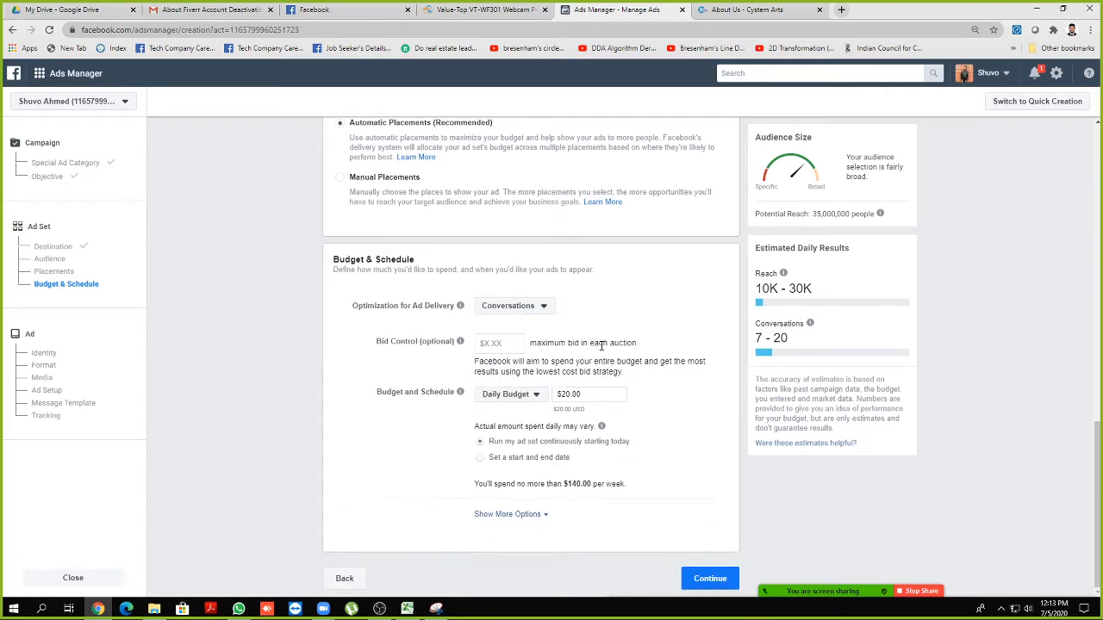
pyautogui.click(705, 578)
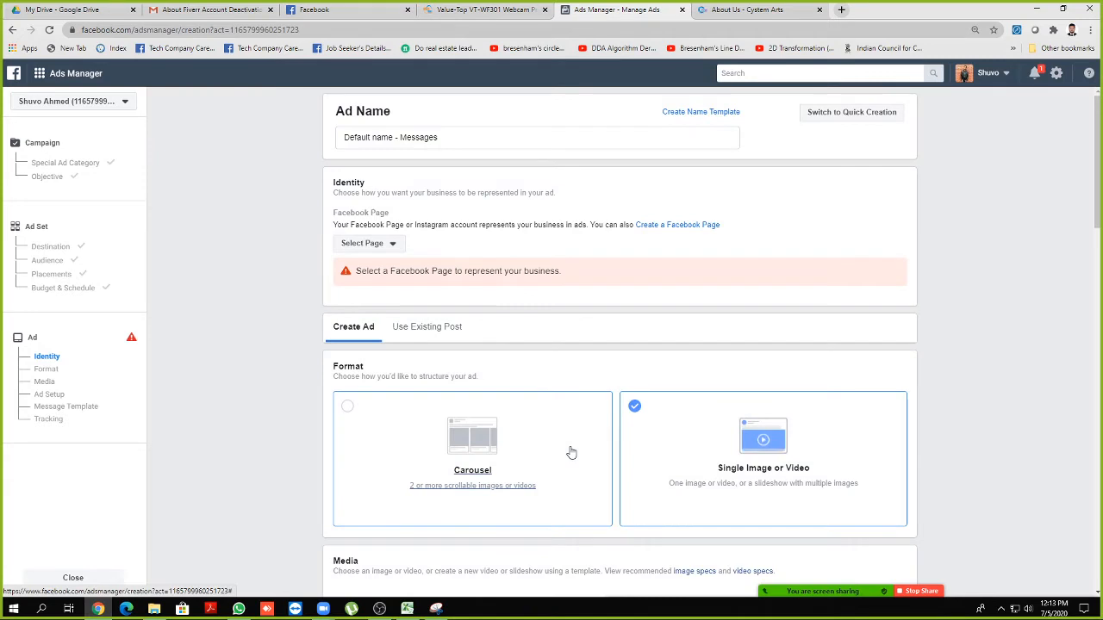
# Select the Phone/Tablet page from the Personal group as the ad's Facebook Page
pyautogui.click(379, 243)
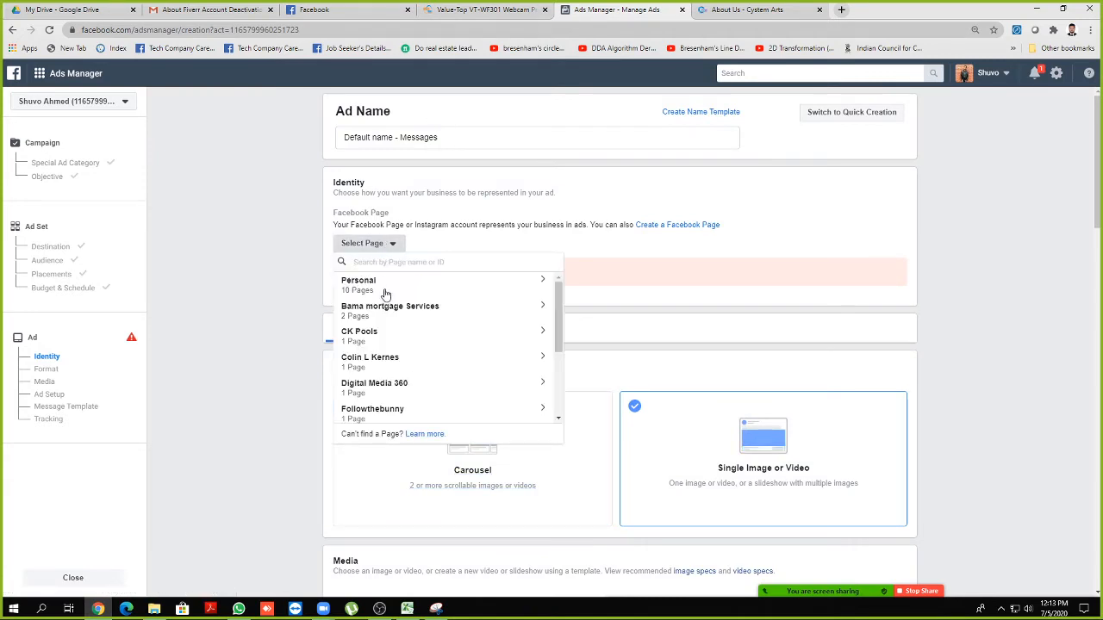
pyautogui.click(384, 290)
pyautogui.scroll(-5, 418, 370)
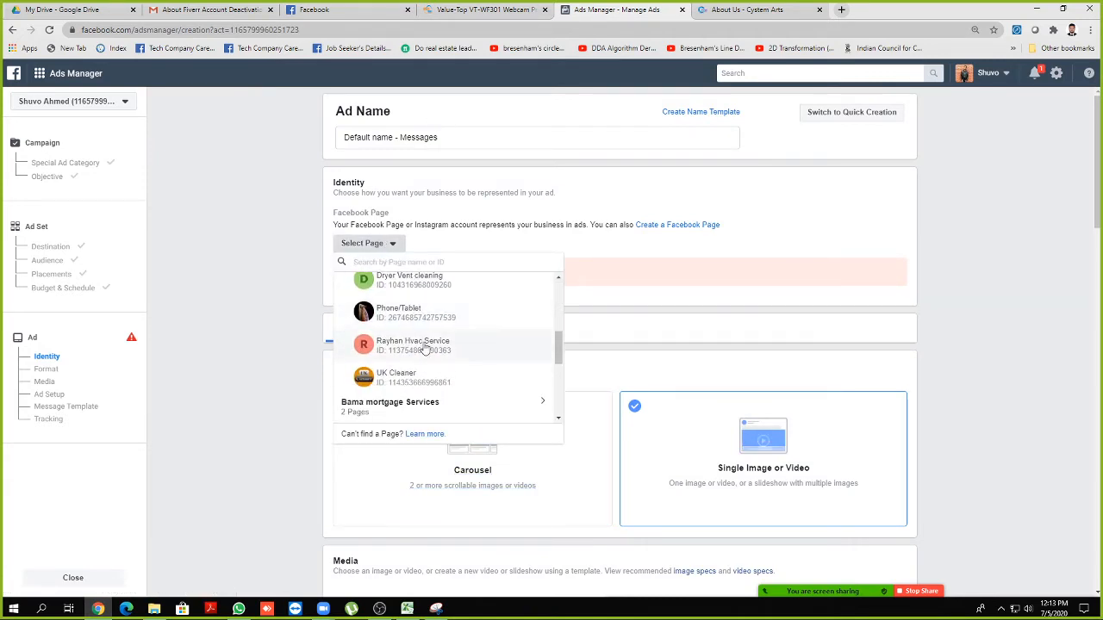
pyautogui.click(423, 325)
# Scroll down the ad setup to the Message Template section
pyautogui.scroll(-2, 297, 332)
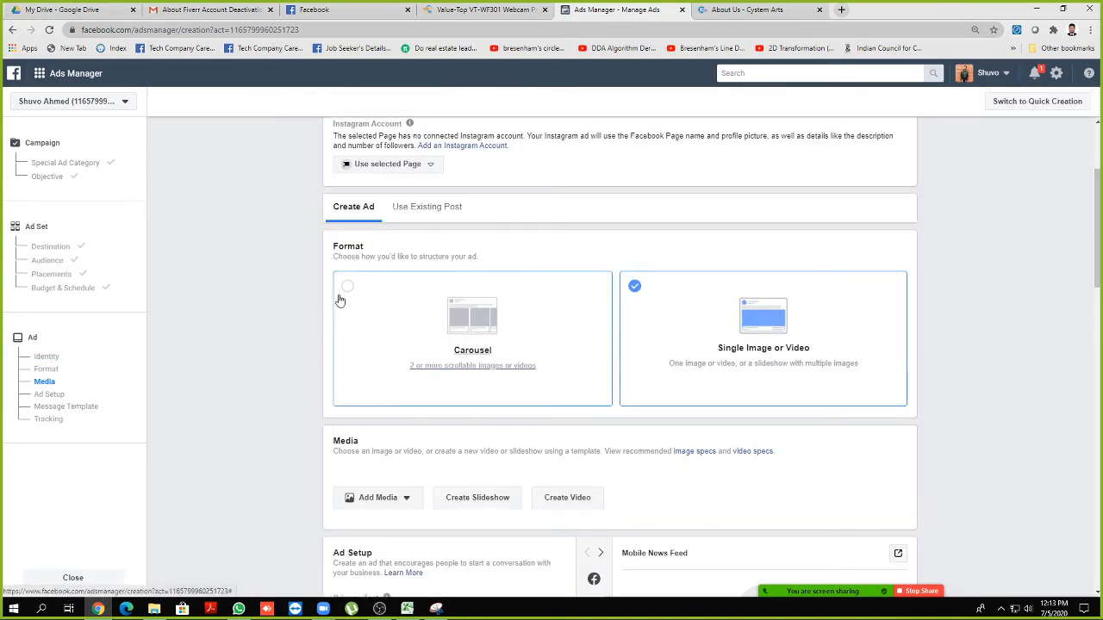
pyautogui.scroll(-2, 340, 299)
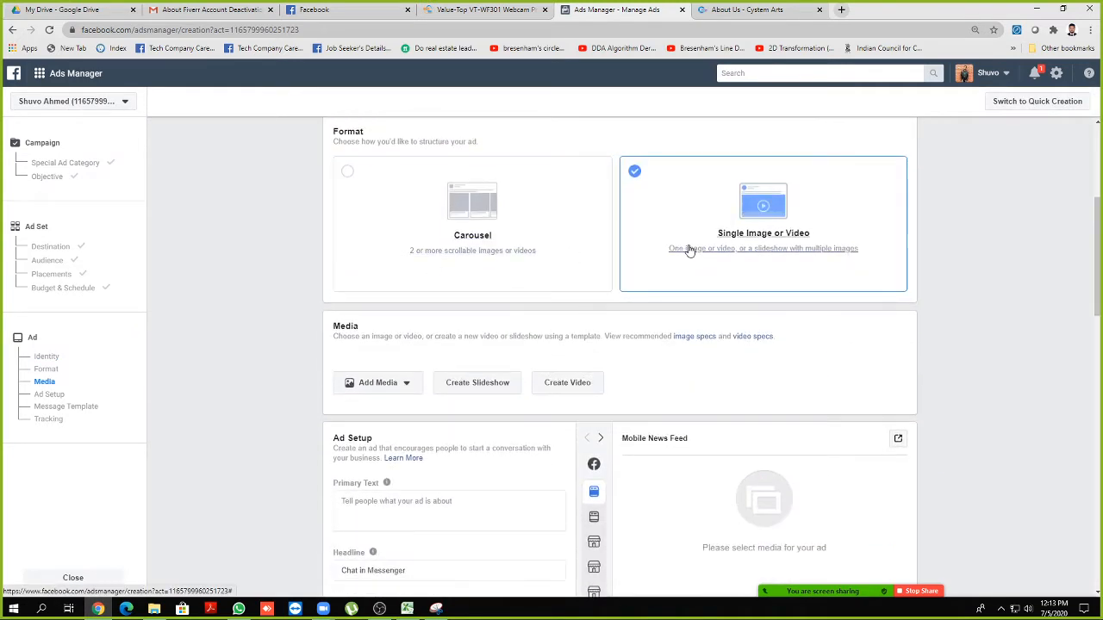
pyautogui.scroll(-4, 680, 252)
pyautogui.scroll(-2, 421, 291)
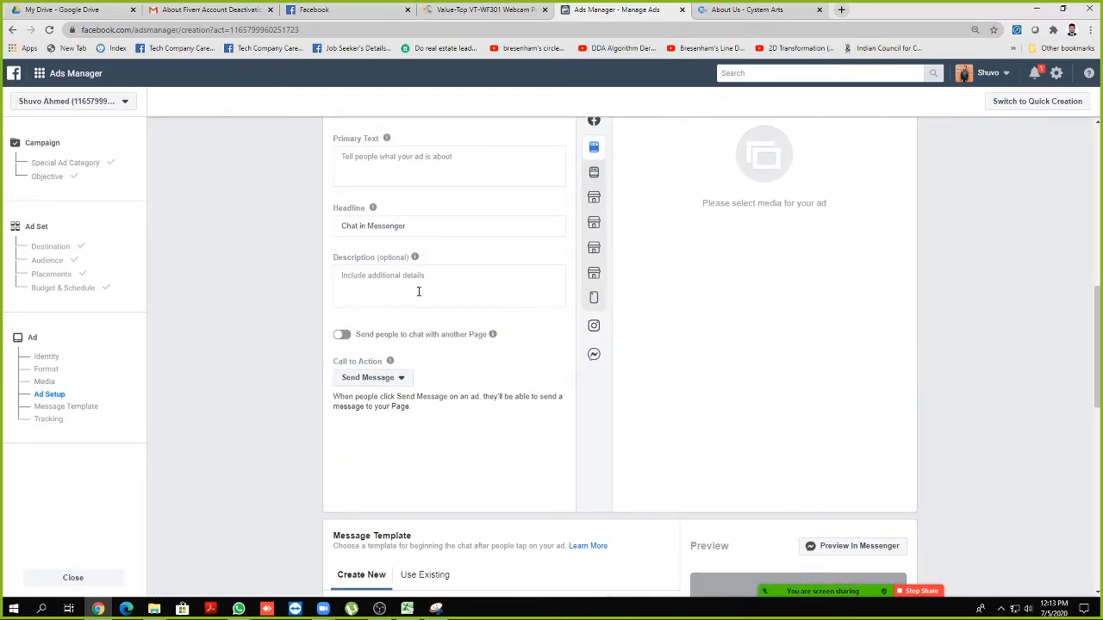
pyautogui.scroll(-5, 418, 291)
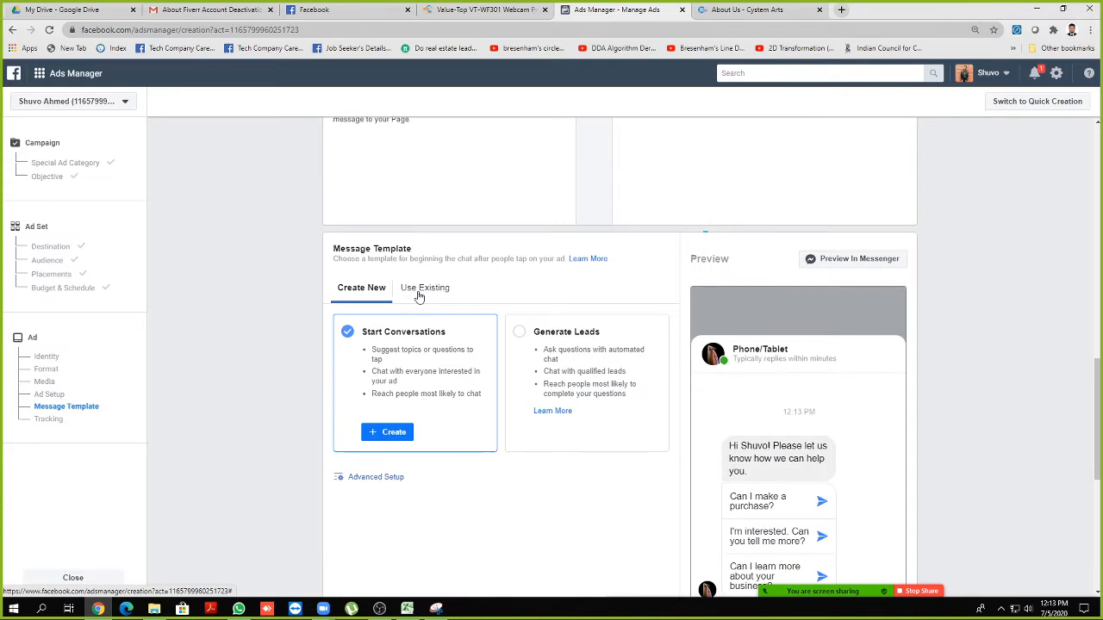
pyautogui.scroll(-1, 431, 340)
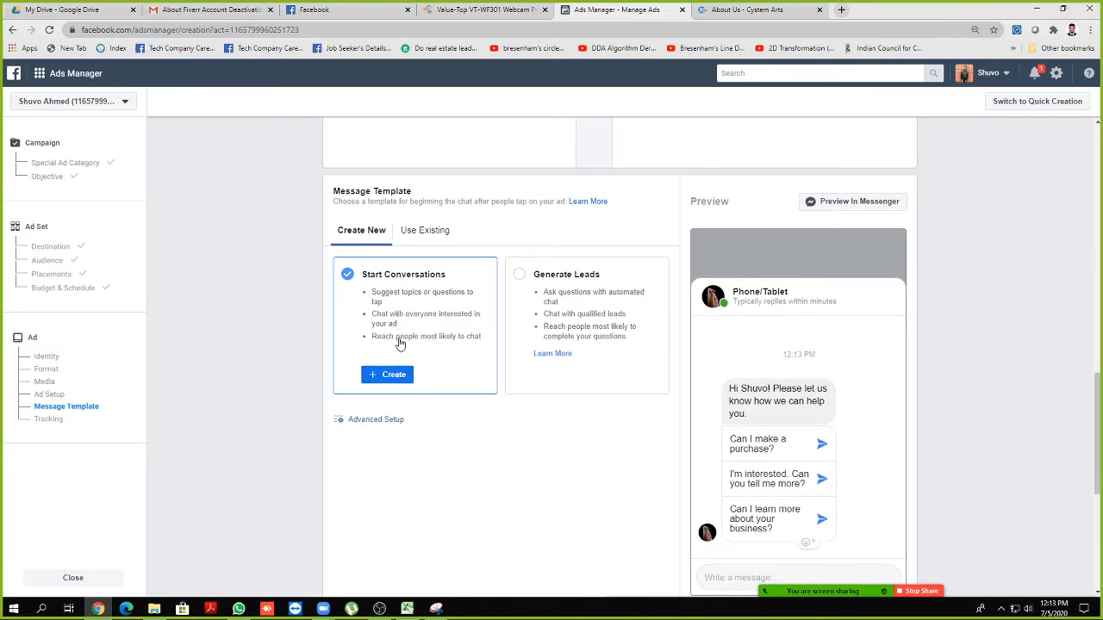
pyautogui.scroll(-1, 399, 343)
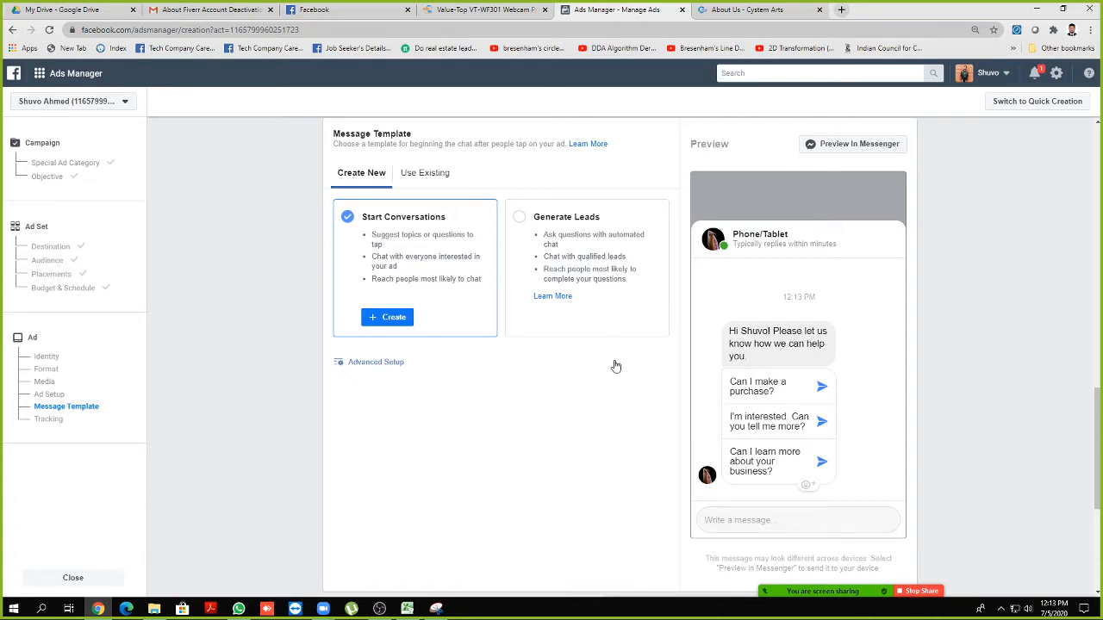
# Create a Start Conversations template and trim its greeting to just 'Hi' plus the customer's name
pyautogui.click(393, 319)
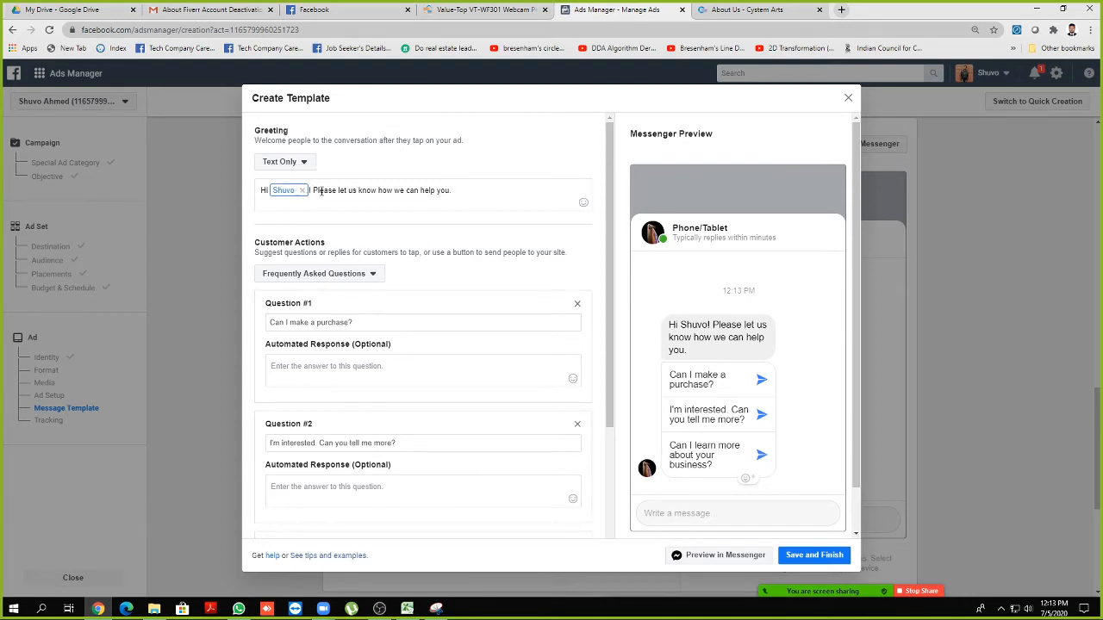
pyautogui.moveTo(450, 189); pyautogui.dragTo(308, 190)
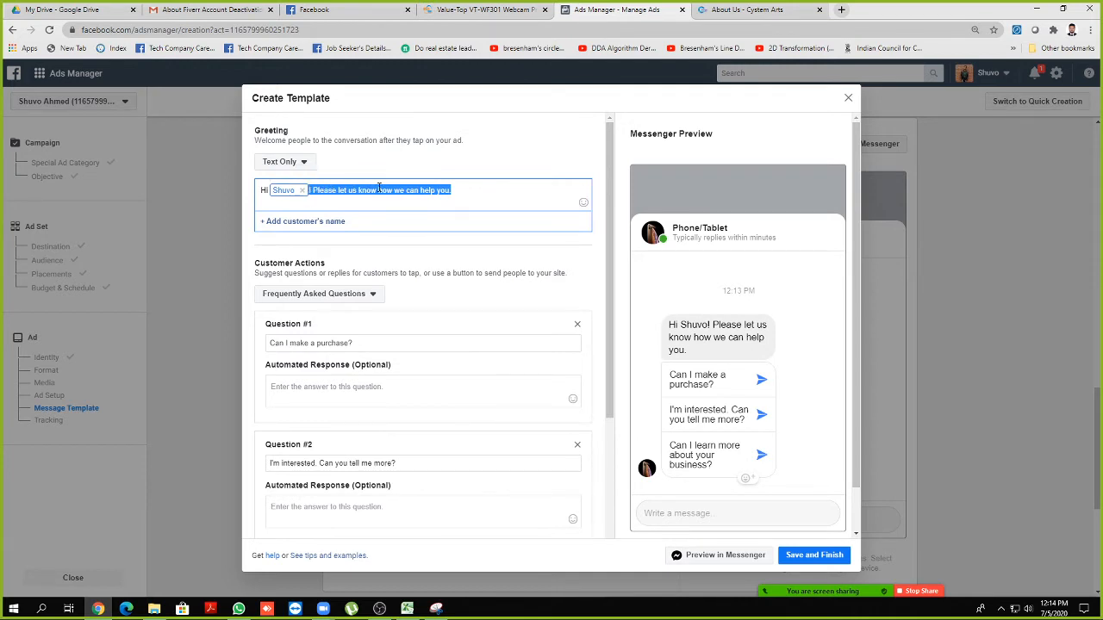
pyautogui.press('BackSpace')
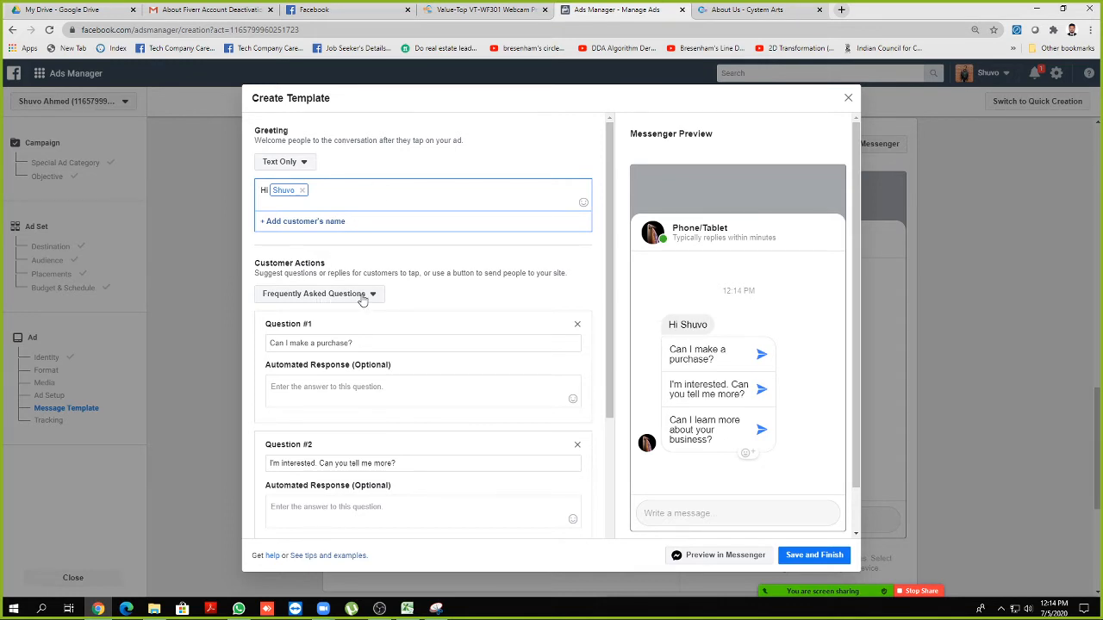
pyautogui.scroll(-1, 362, 299)
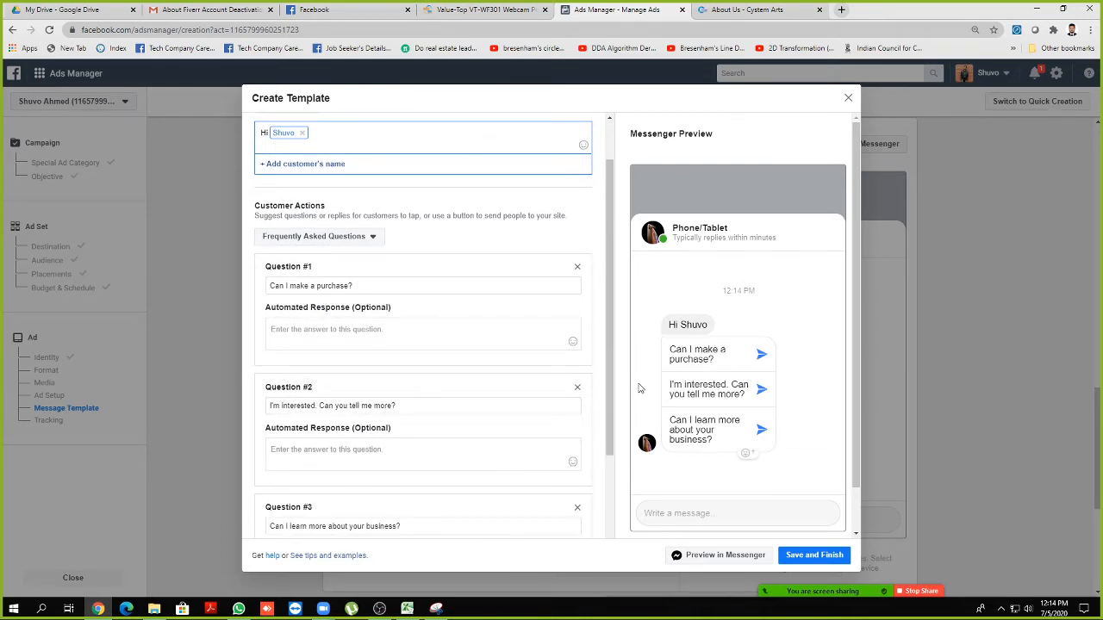
# Change Question #1 to 'Send us your mobile number'
pyautogui.moveTo(349, 287); pyautogui.dragTo(267, 290)
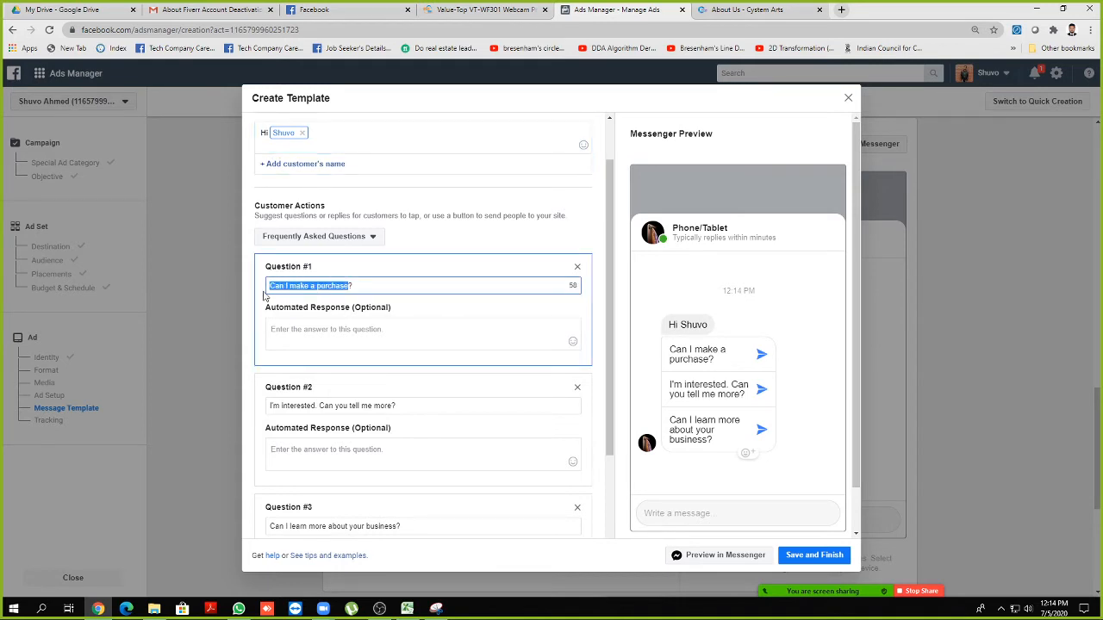
pyautogui.click(360, 287)
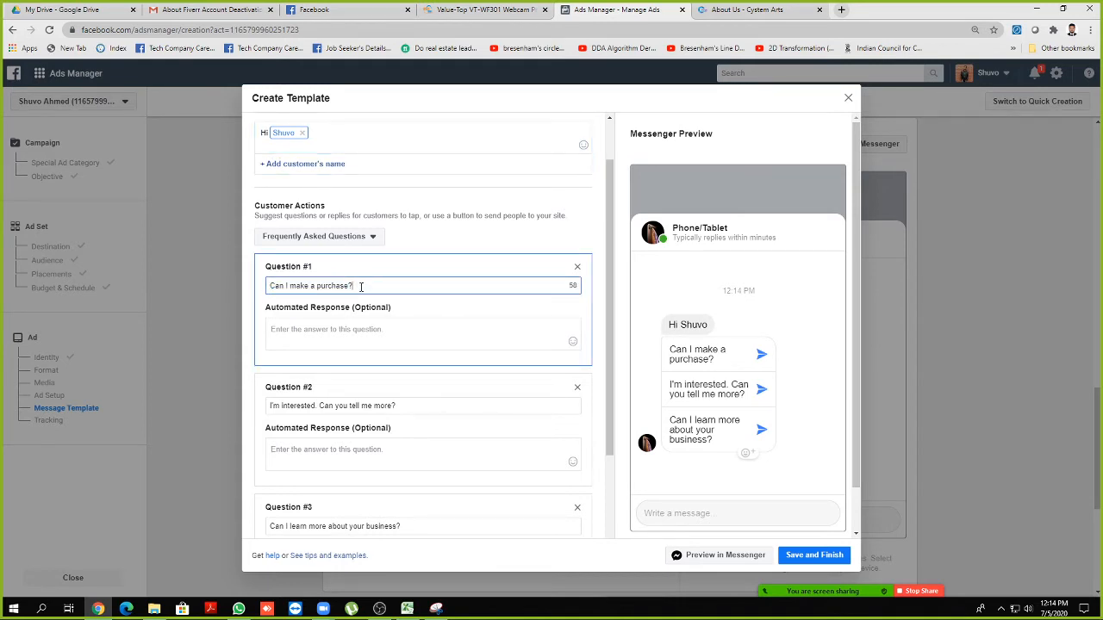
pyautogui.moveTo(360, 287); pyautogui.dragTo(262, 291)
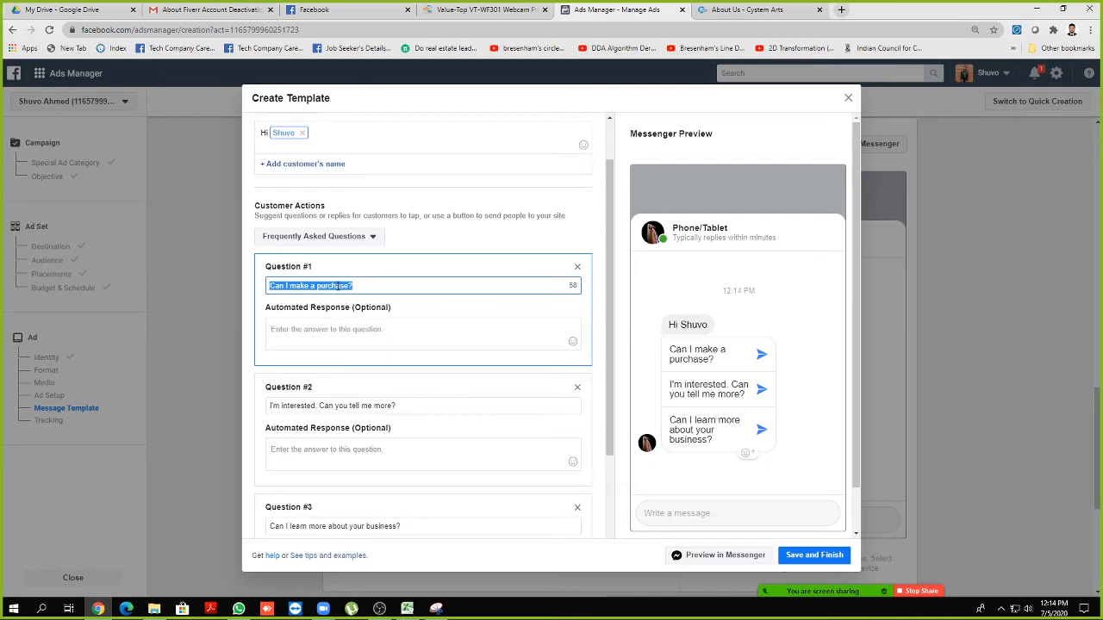
pyautogui.click(312, 333)
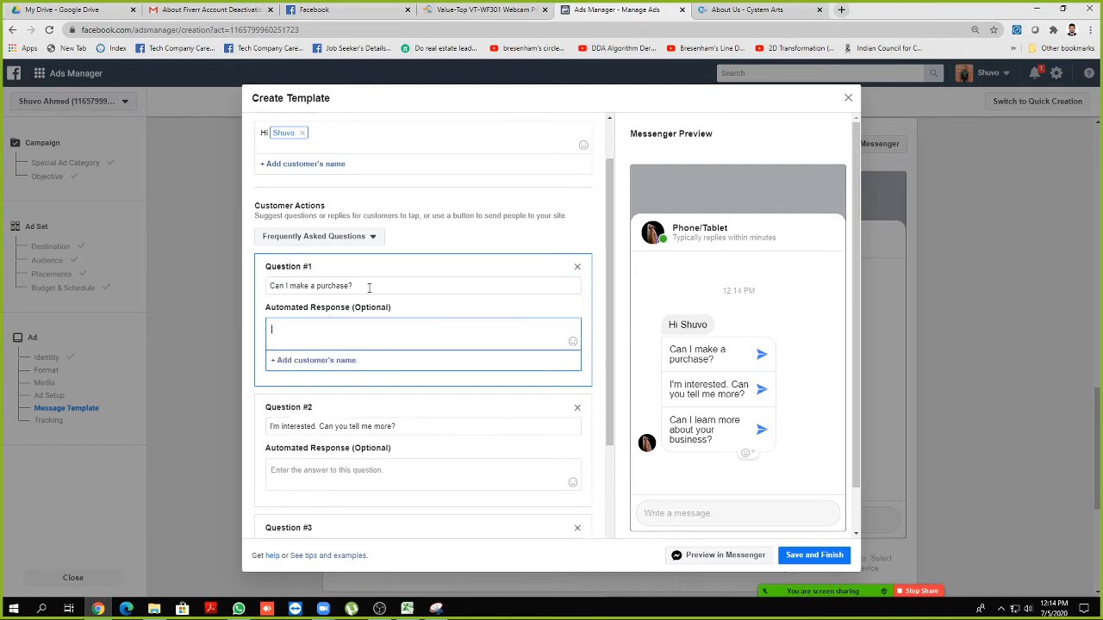
pyautogui.moveTo(369, 288); pyautogui.dragTo(268, 289)
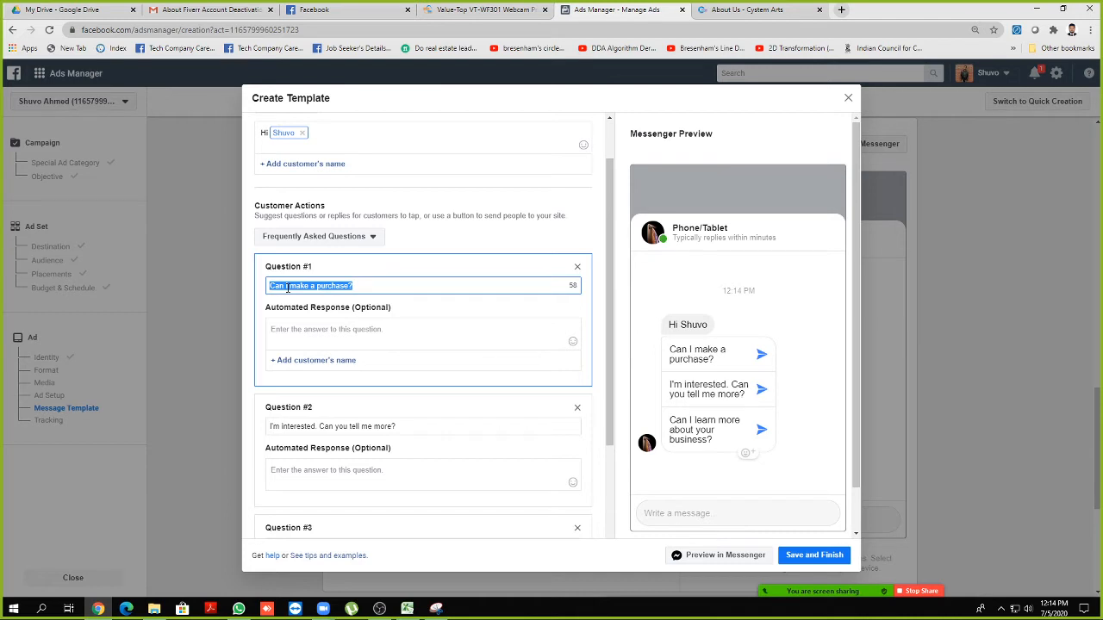
pyautogui.write('S')
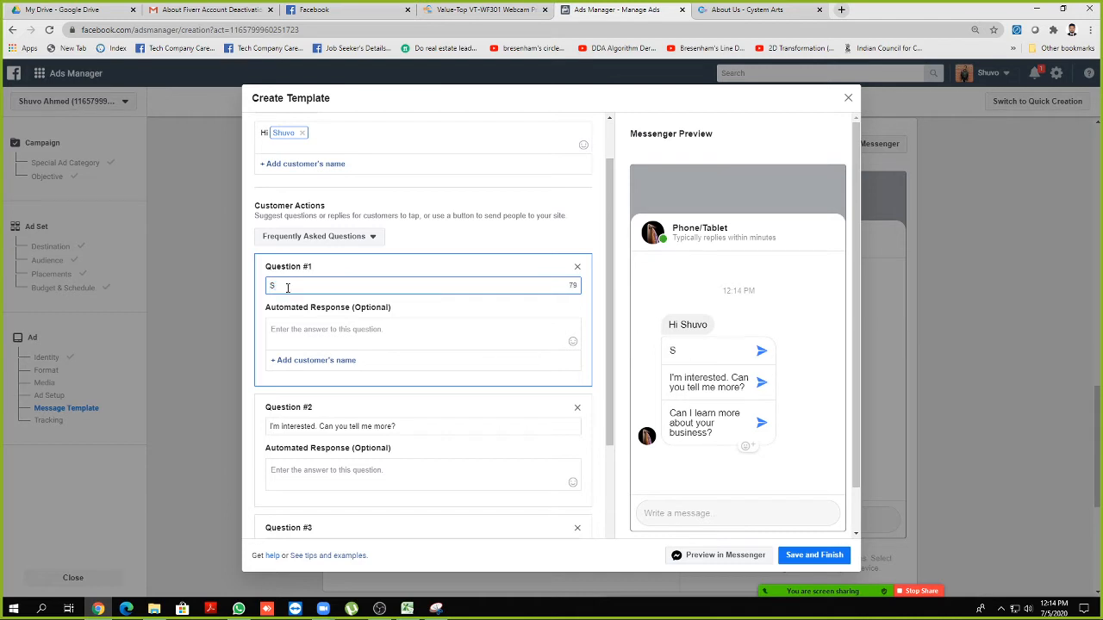
pyautogui.write('end us your mobile n')
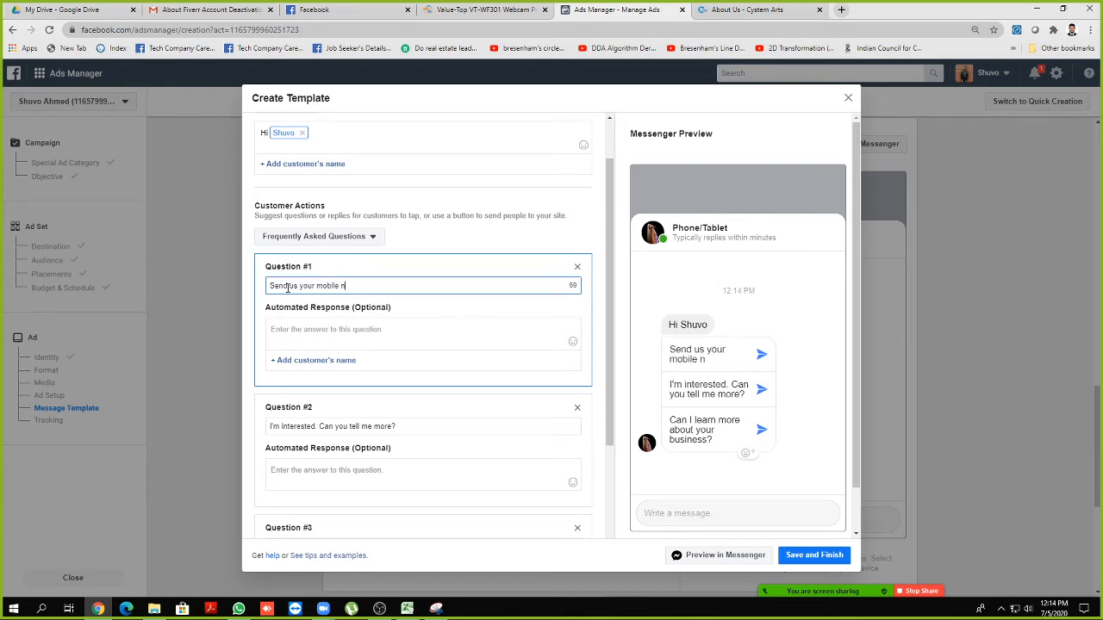
pyautogui.write('umber.')
pyautogui.click(360, 327)
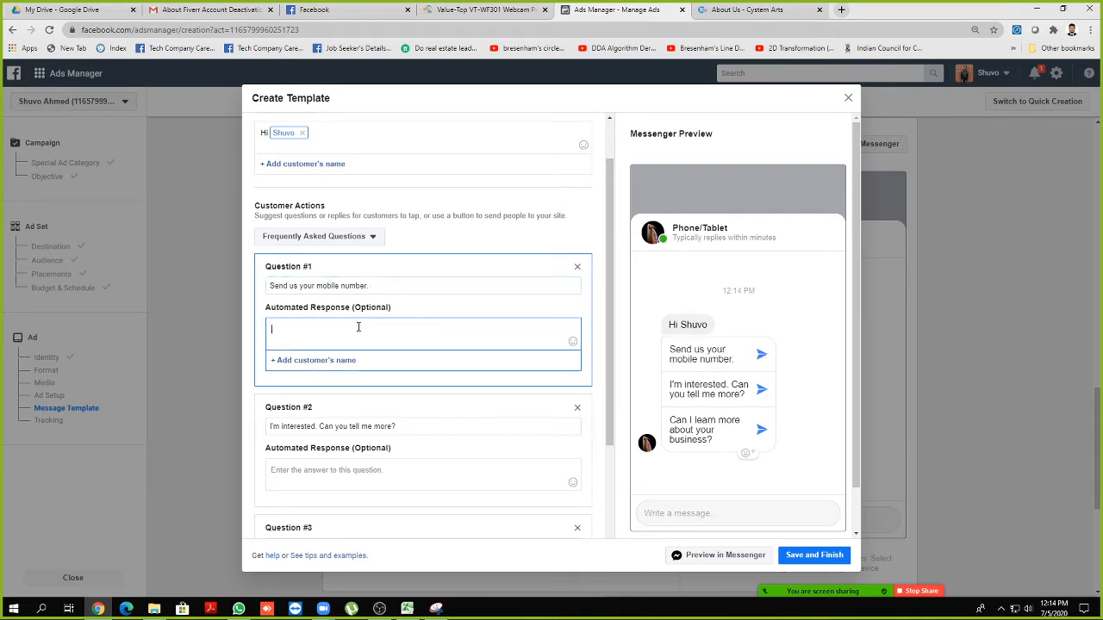
pyautogui.scroll(-3, 336, 334)
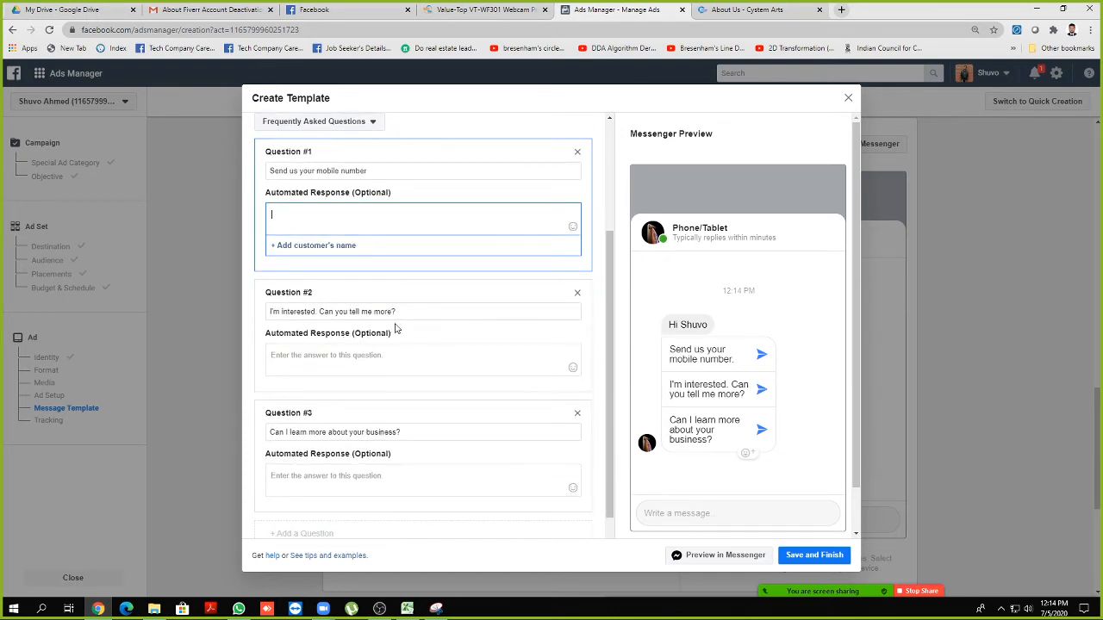
# Change Questions #2 and #3 to 'Send us your email id' and 'Provide us your street address'
pyautogui.moveTo(400, 312); pyautogui.dragTo(265, 315)
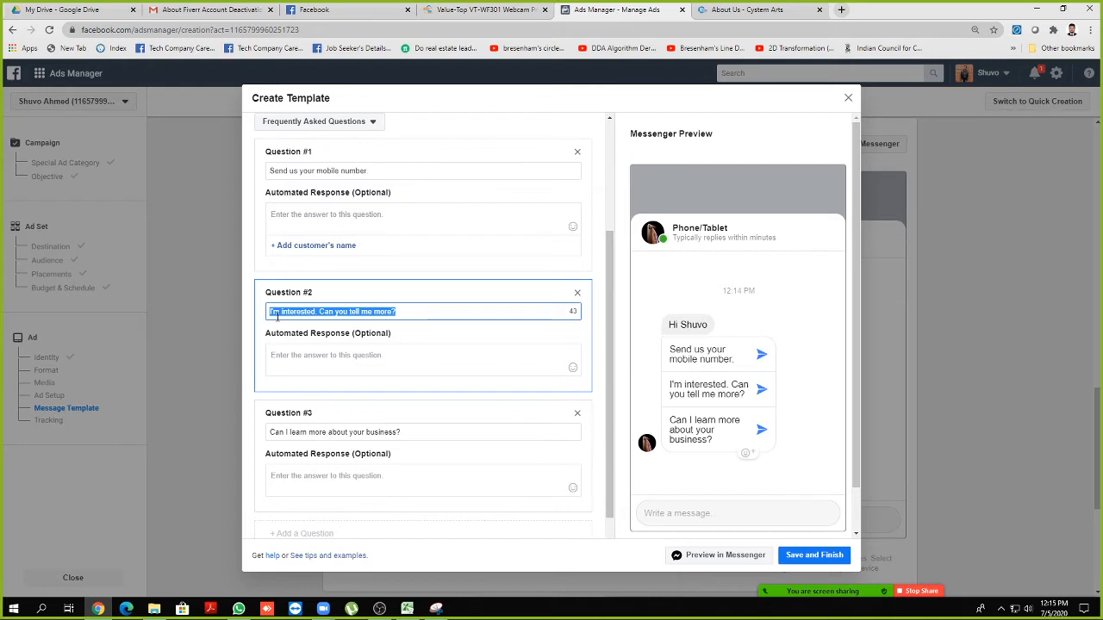
pyautogui.write('Send ')
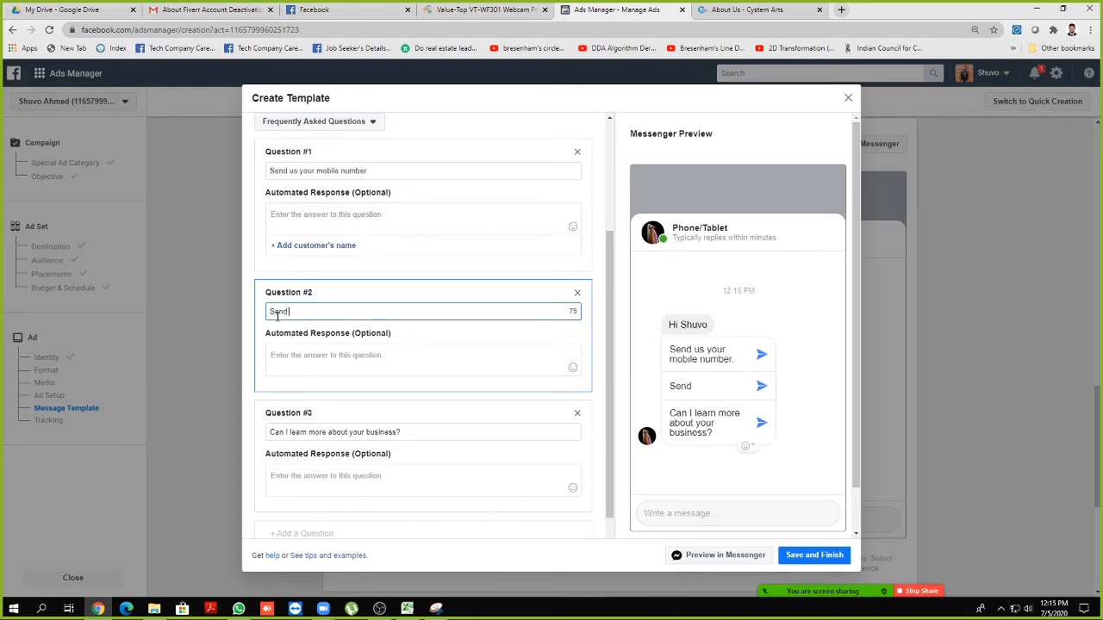
pyautogui.write('us your ema')
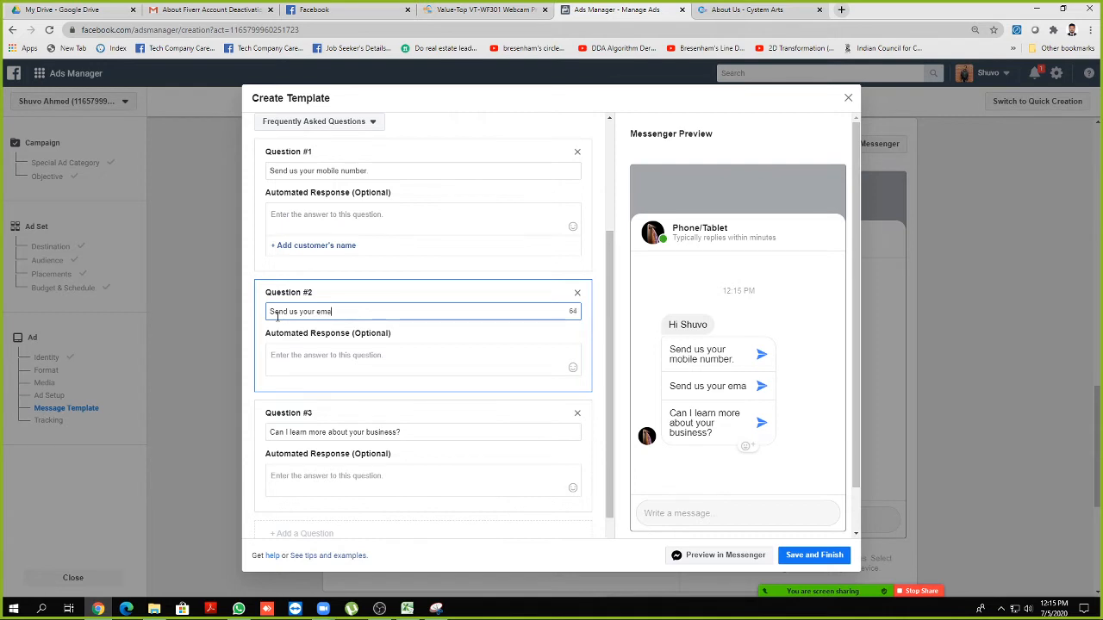
pyautogui.write('il id')
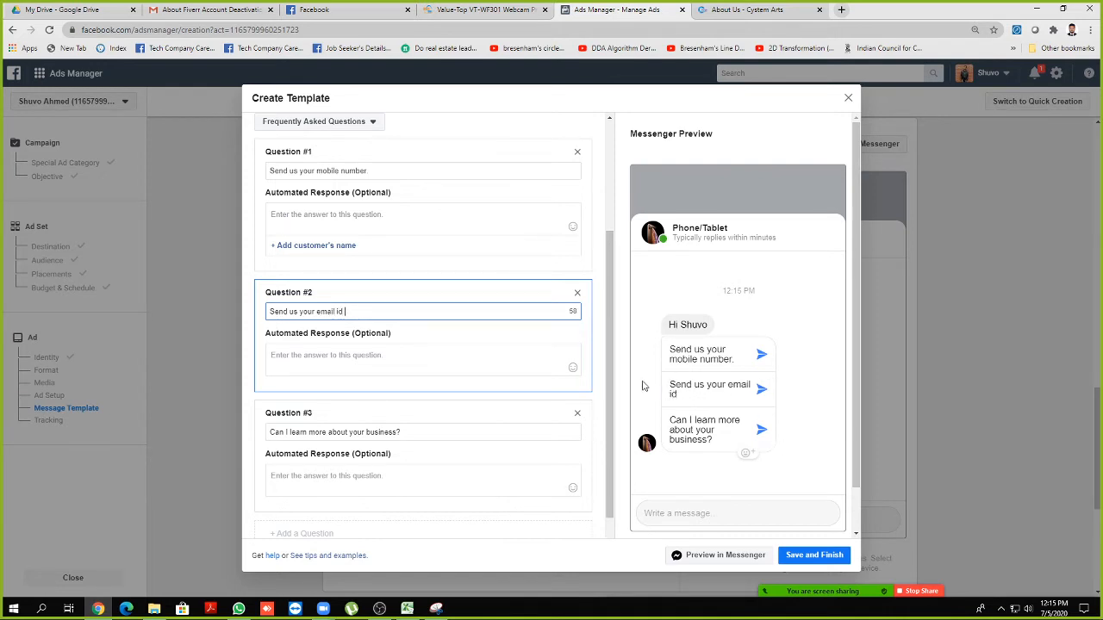
pyautogui.tripleClick(406, 433)
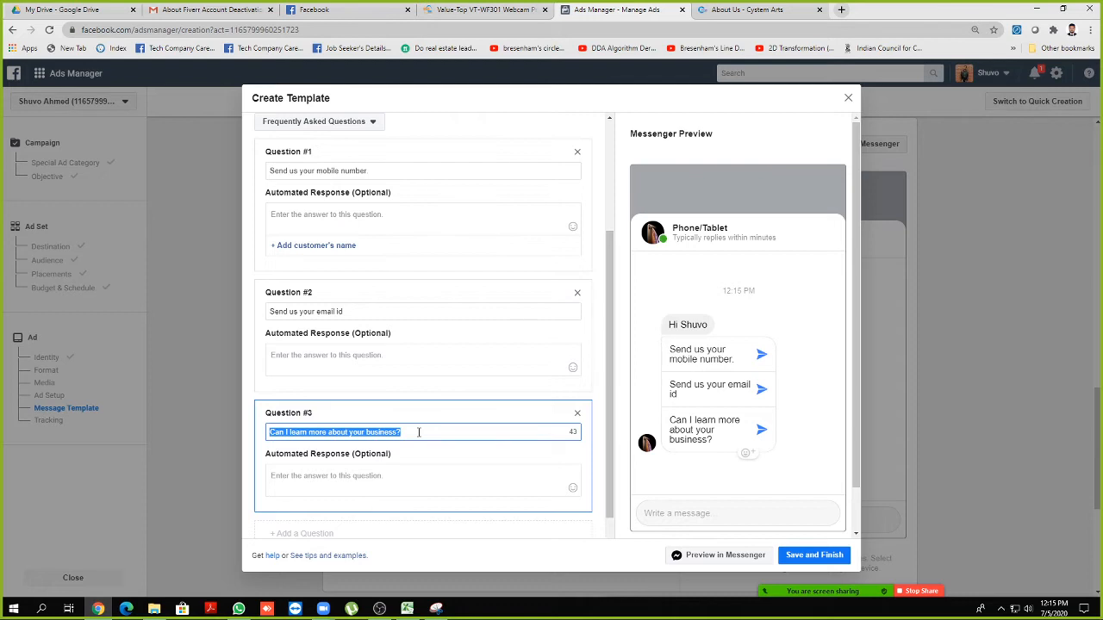
pyautogui.write('P')
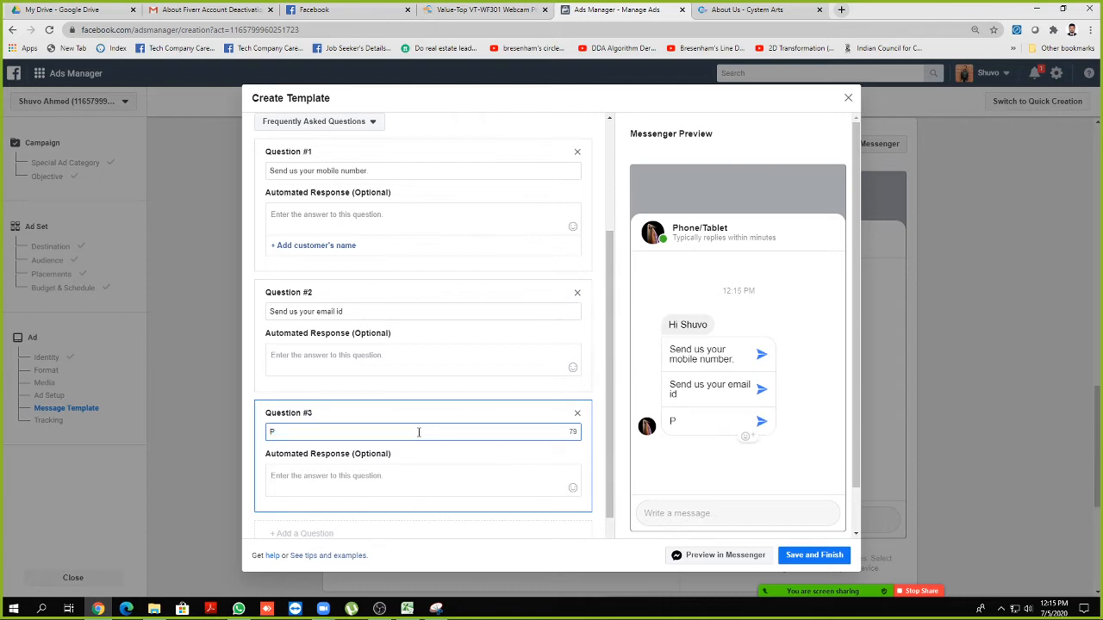
pyautogui.write('rovide us your str')
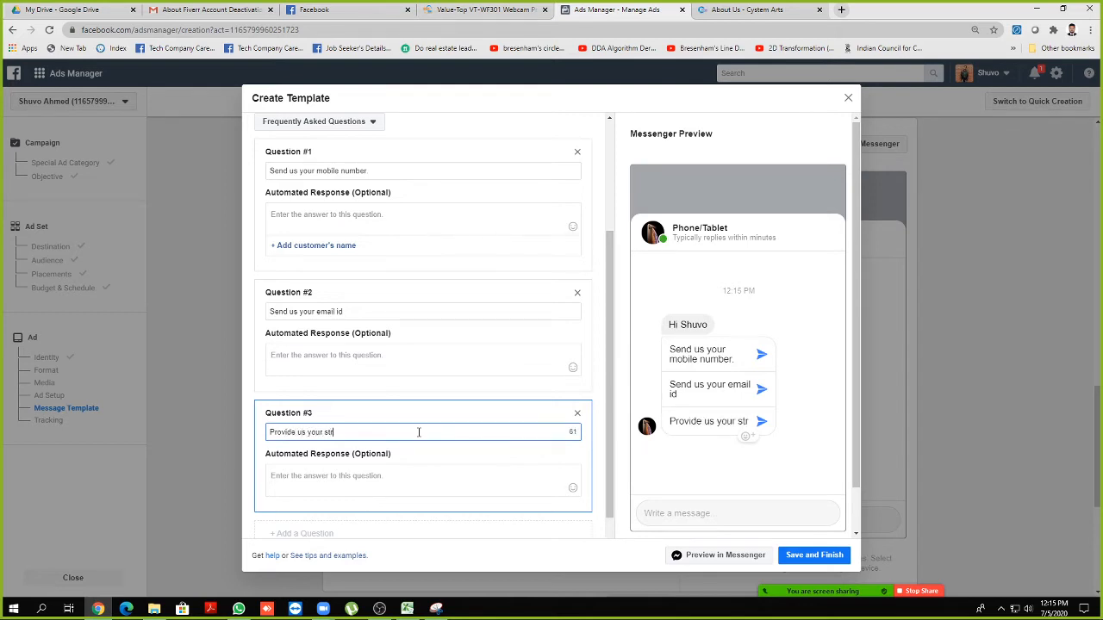
pyautogui.write('eet add')
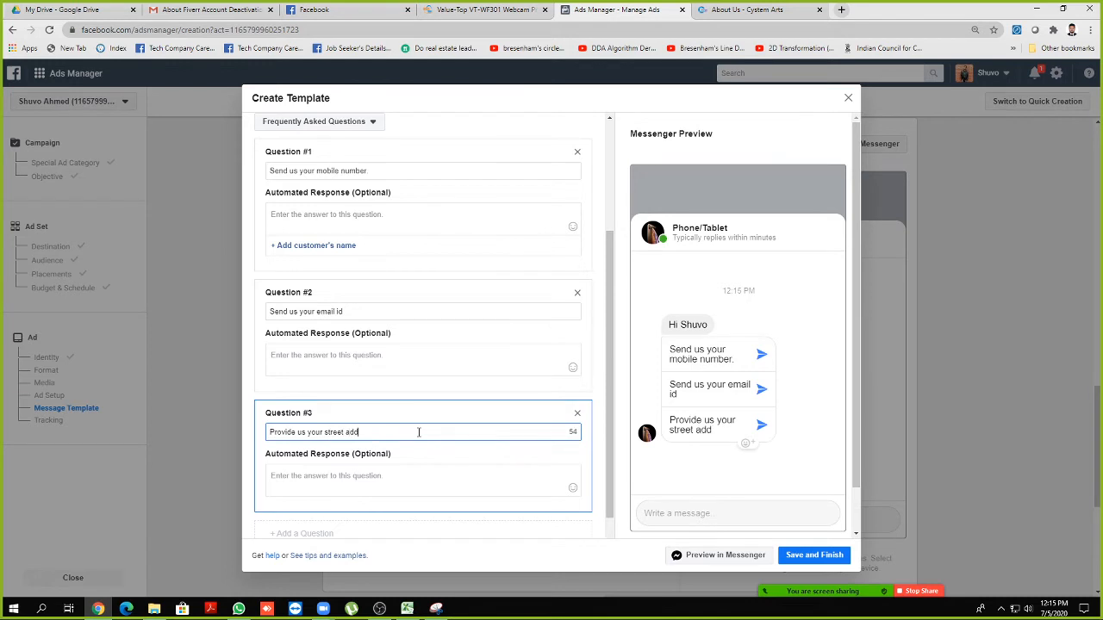
pyautogui.write('ress')
pyautogui.scroll(-1, 417, 432)
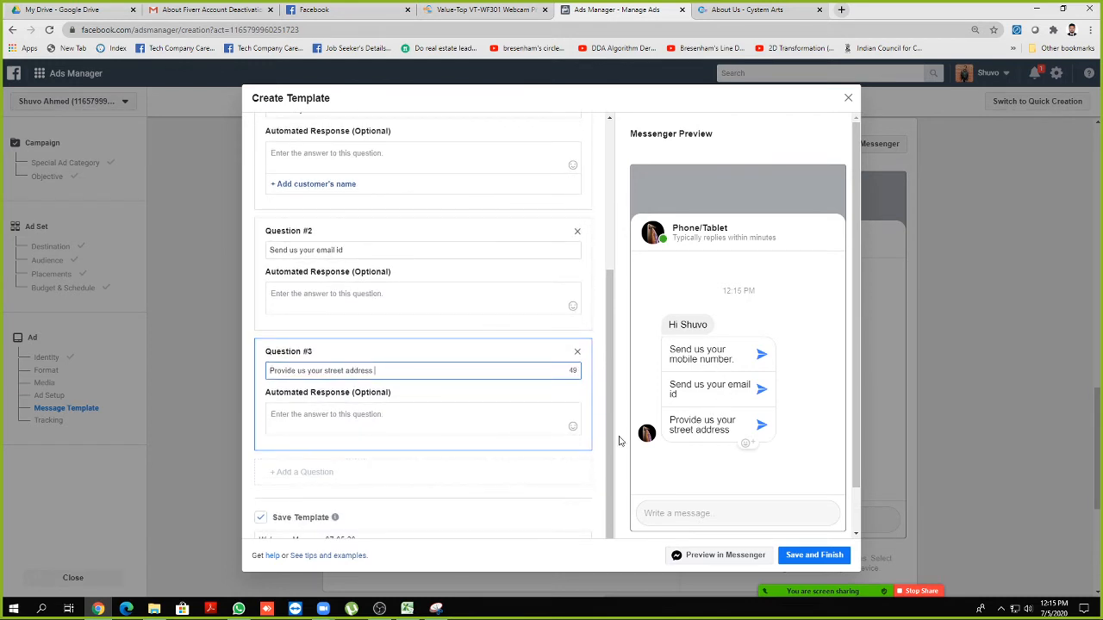
# Remove the extra Question #4 and save the template as Welcome Message 07-05-20
pyautogui.click(306, 474)
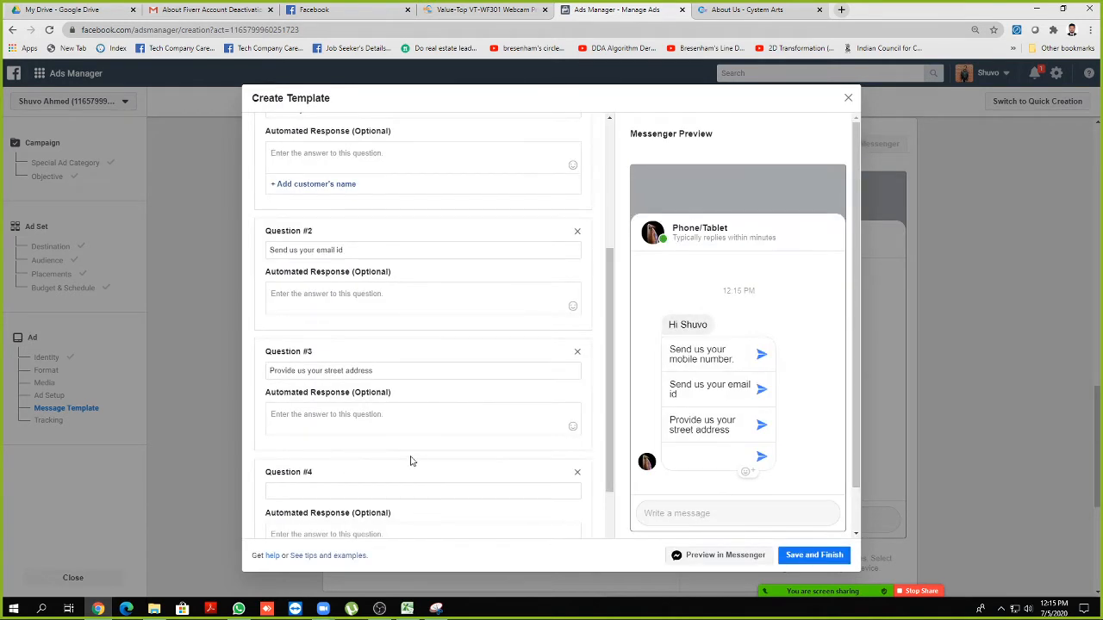
pyautogui.scroll(-2, 410, 460)
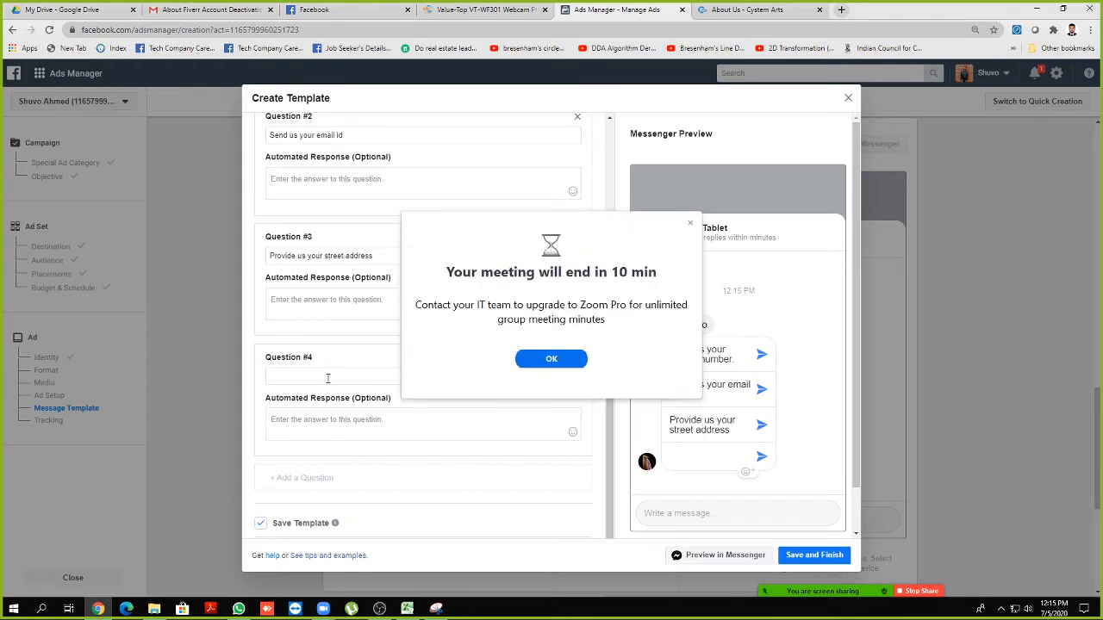
pyautogui.click(551, 359)
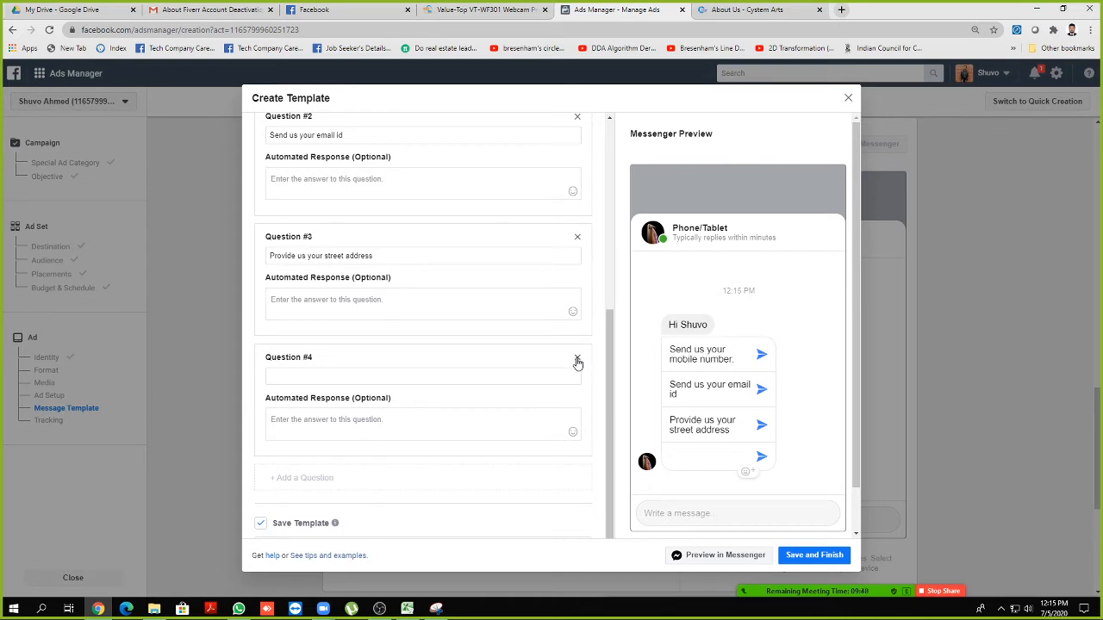
pyautogui.click(577, 360)
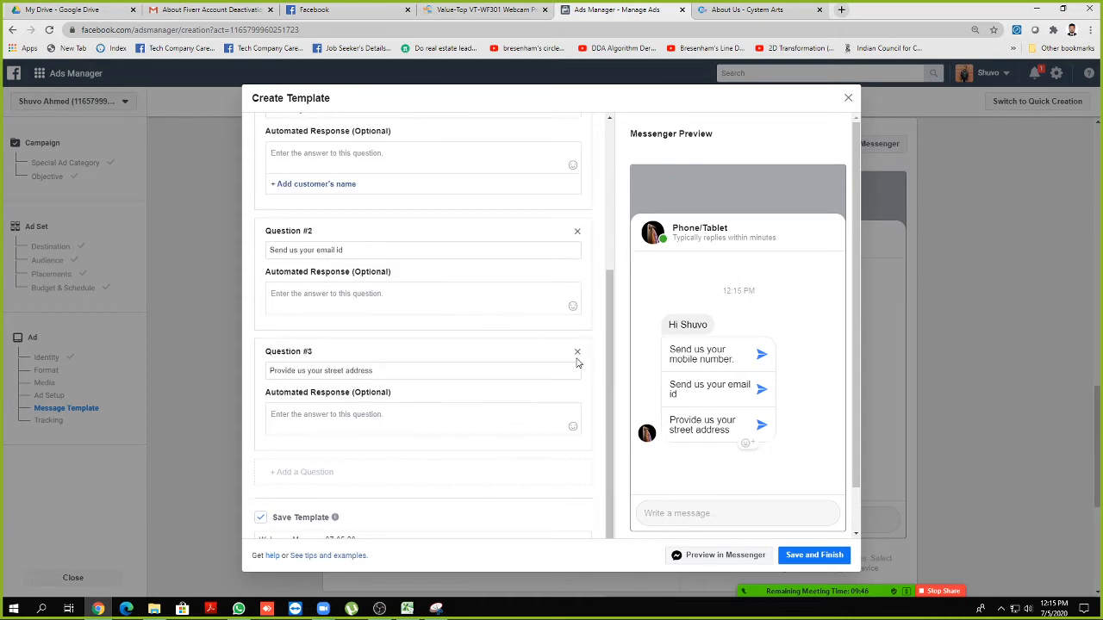
pyautogui.scroll(-1, 376, 414)
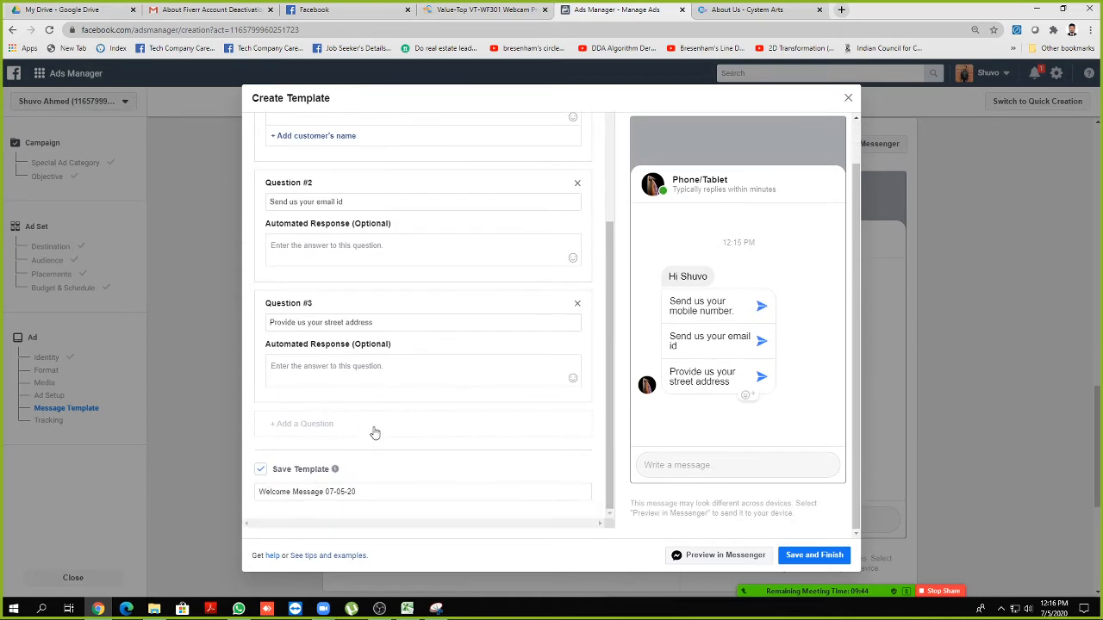
pyautogui.scroll(2, 409, 485)
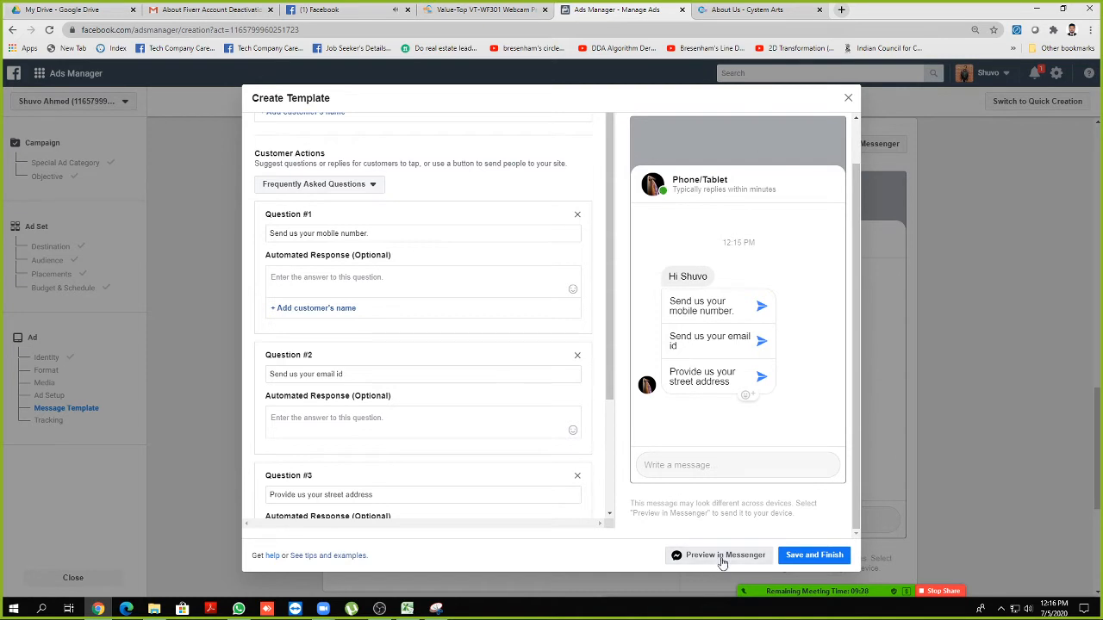
pyautogui.click(810, 558)
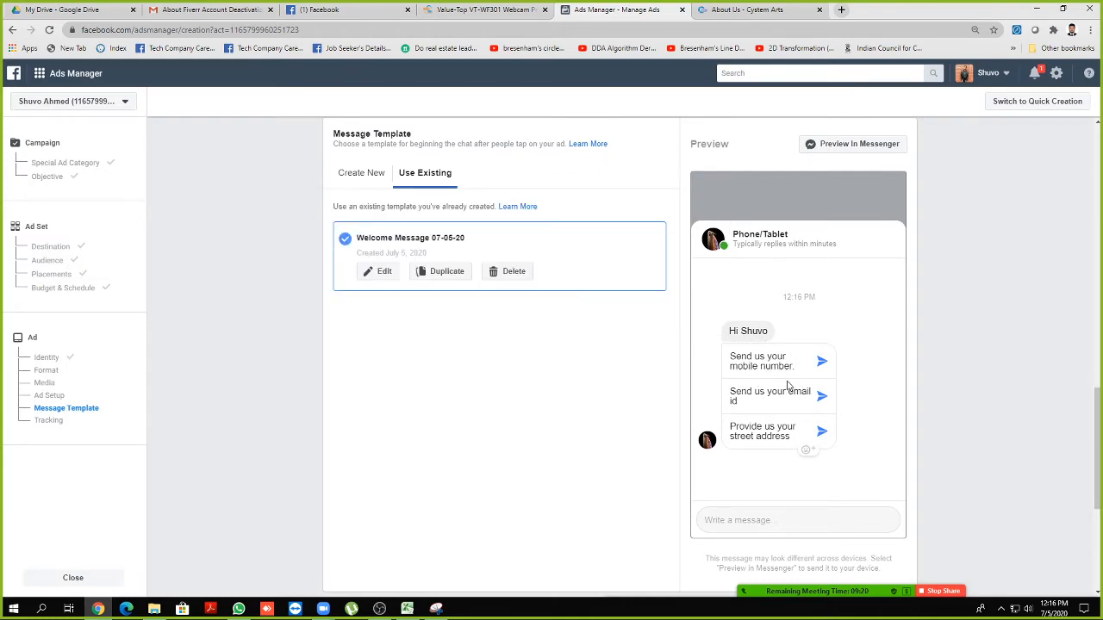
pyautogui.scroll(6, 195, 347)
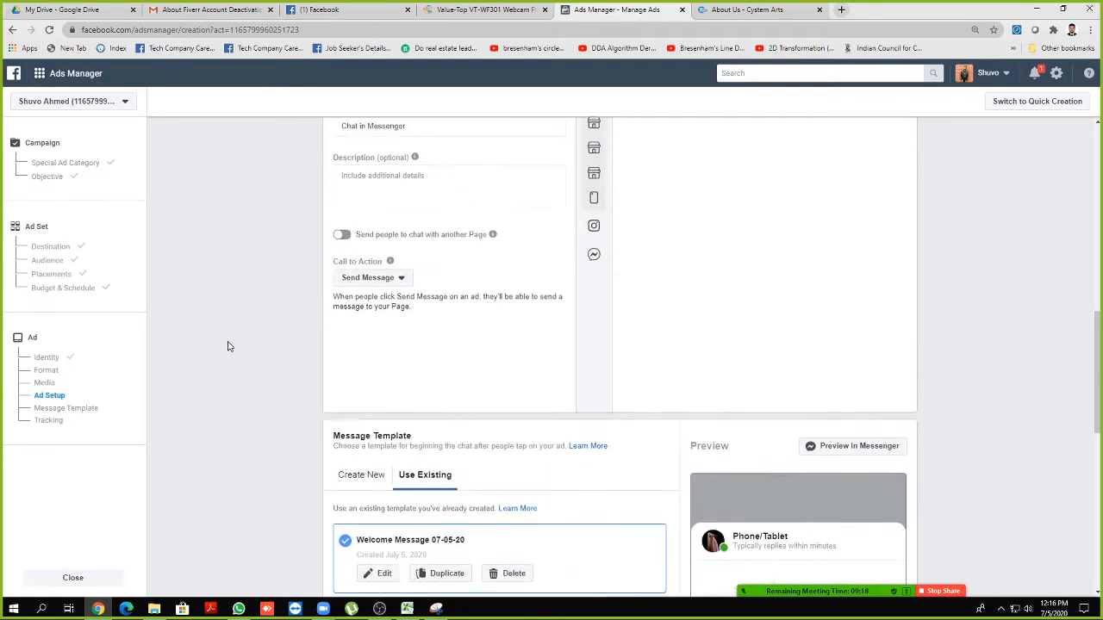
pyautogui.scroll(-1, 417, 284)
pyautogui.click(417, 277)
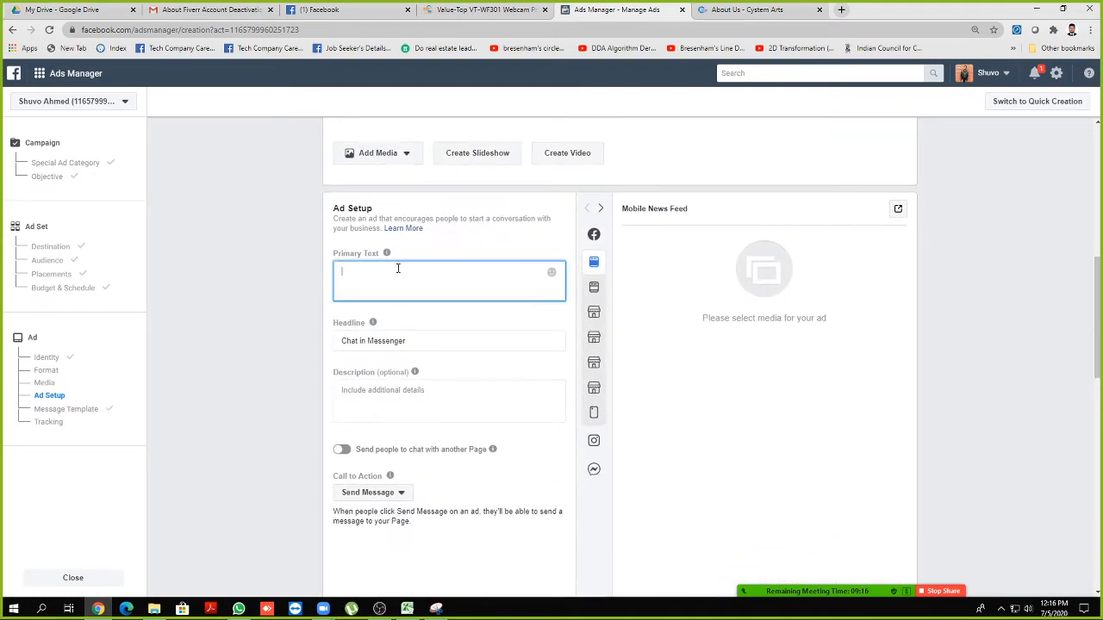
pyautogui.scroll(-2, 417, 259)
pyautogui.doubleClick(420, 227)
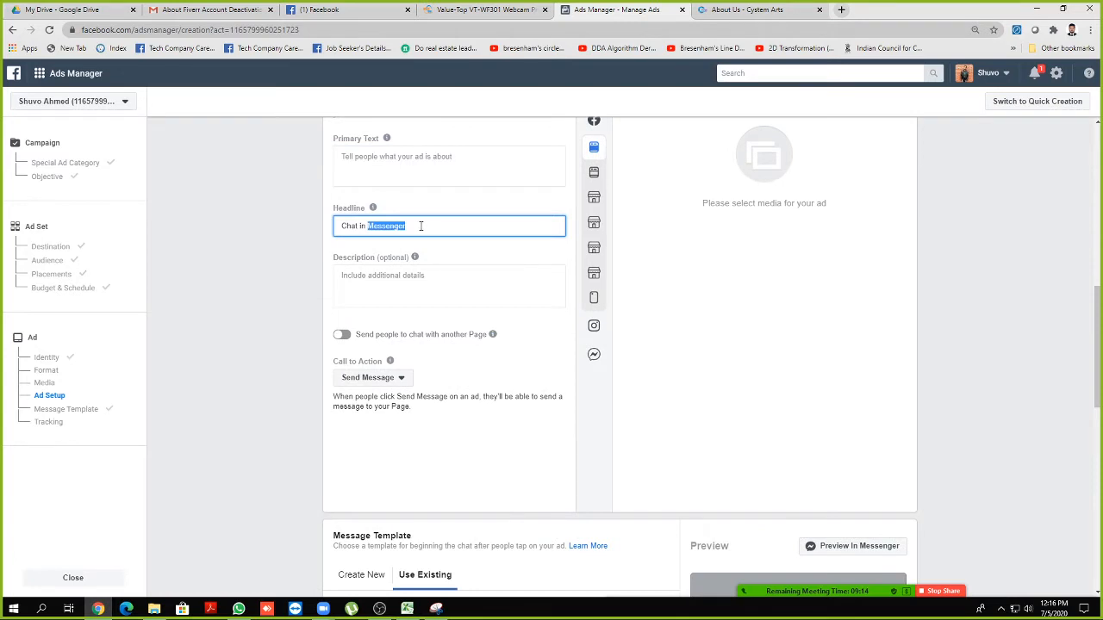
pyautogui.click(420, 227)
pyautogui.click(415, 276)
pyautogui.scroll(-1, 296, 278)
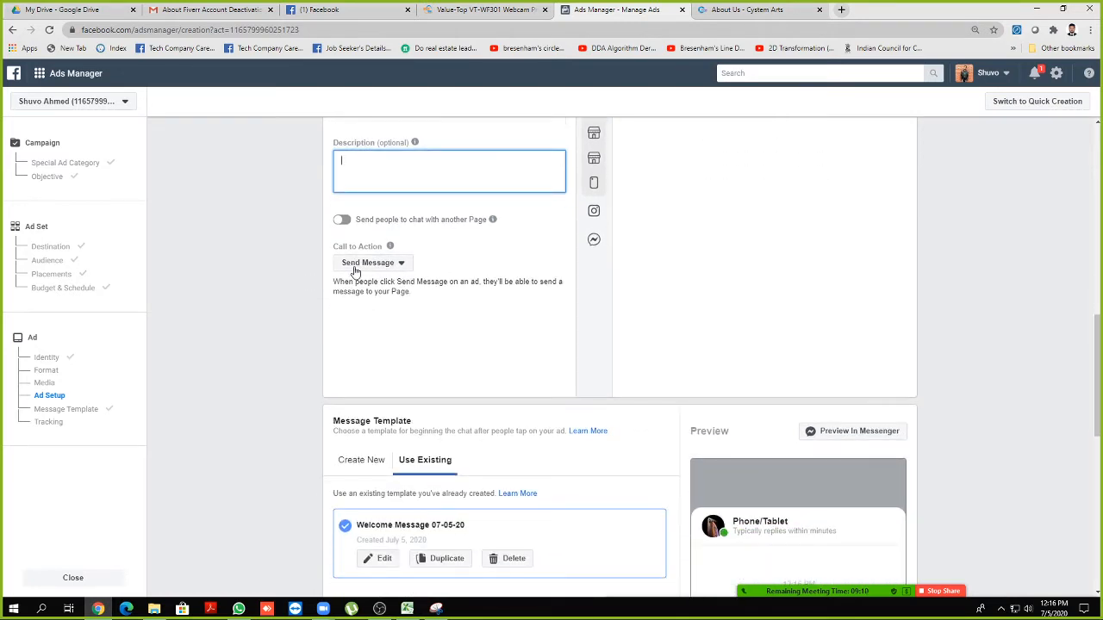
pyautogui.click(357, 269)
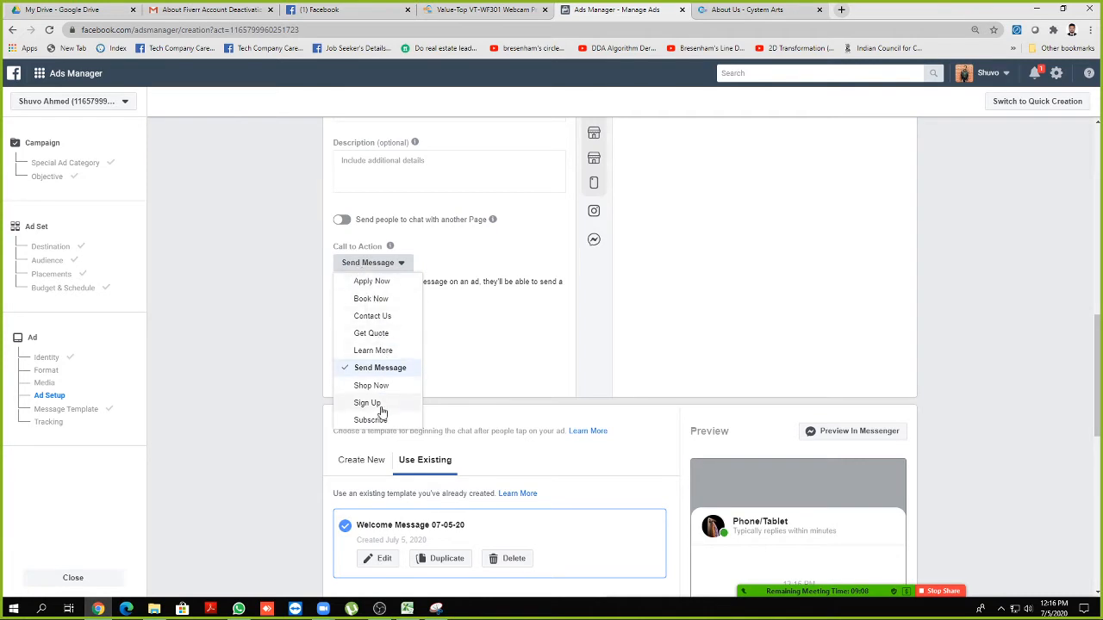
pyautogui.click(278, 279)
pyautogui.scroll(3, 310, 284)
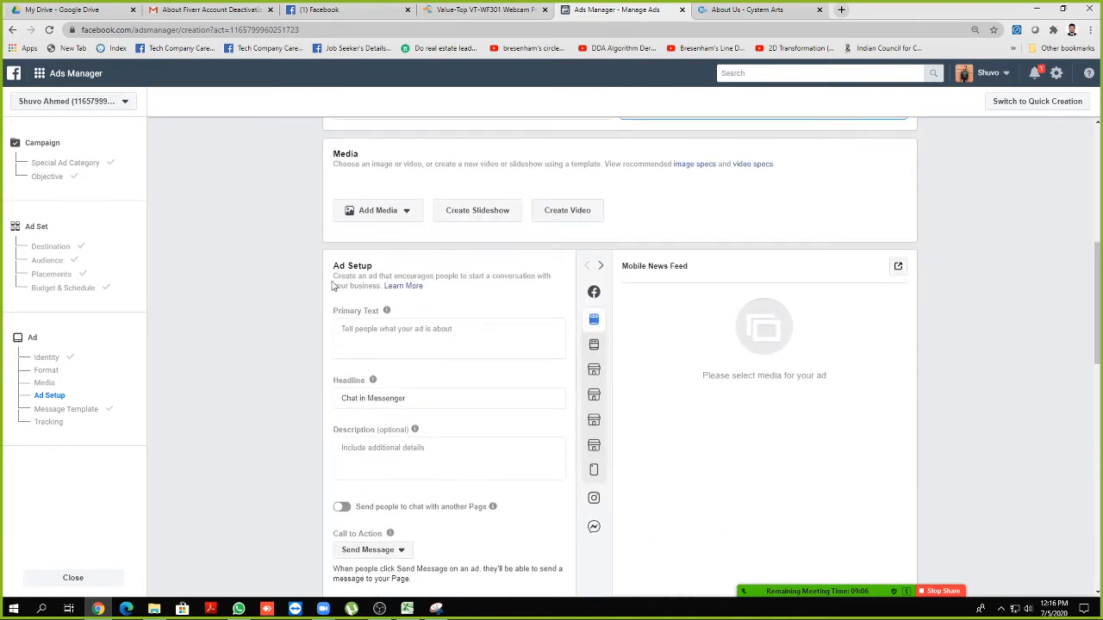
pyautogui.click(388, 215)
pyautogui.click(384, 235)
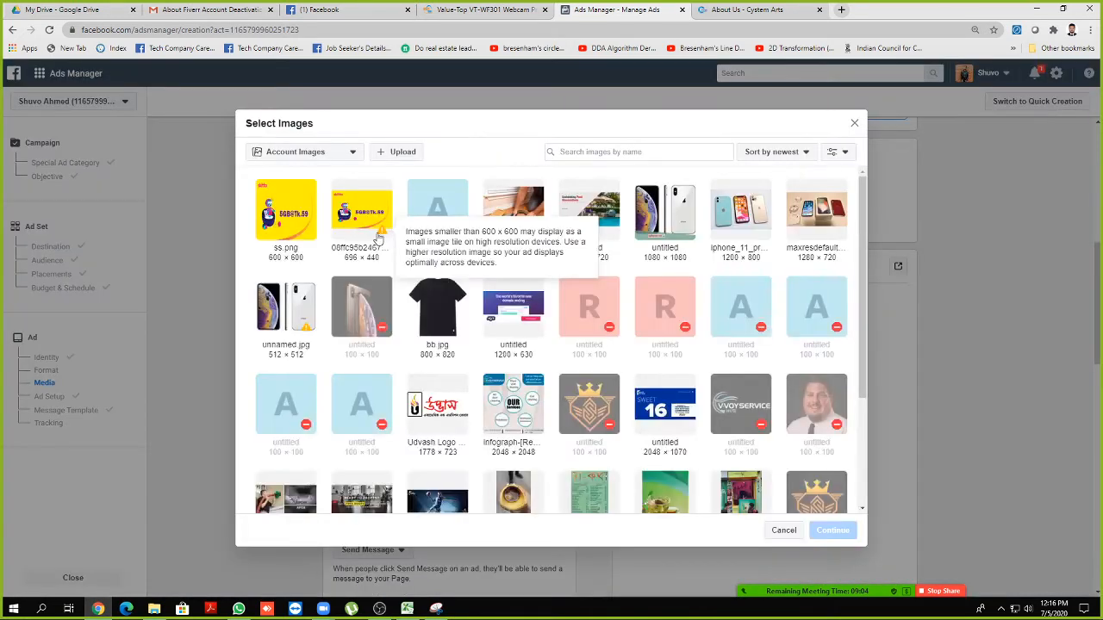
pyautogui.click(809, 228)
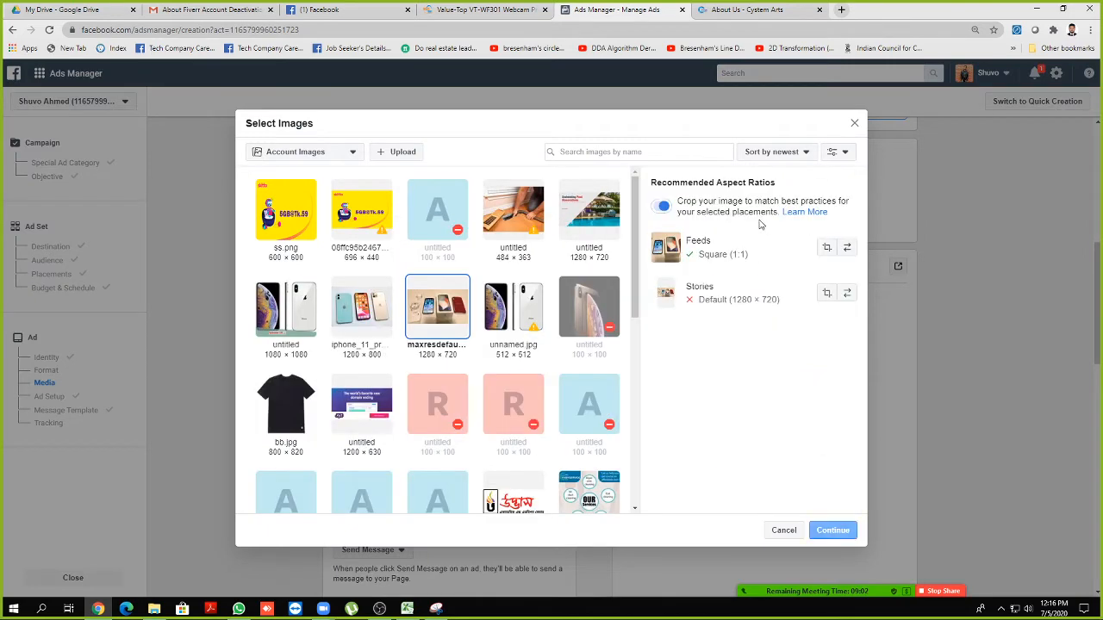
pyautogui.click(364, 317)
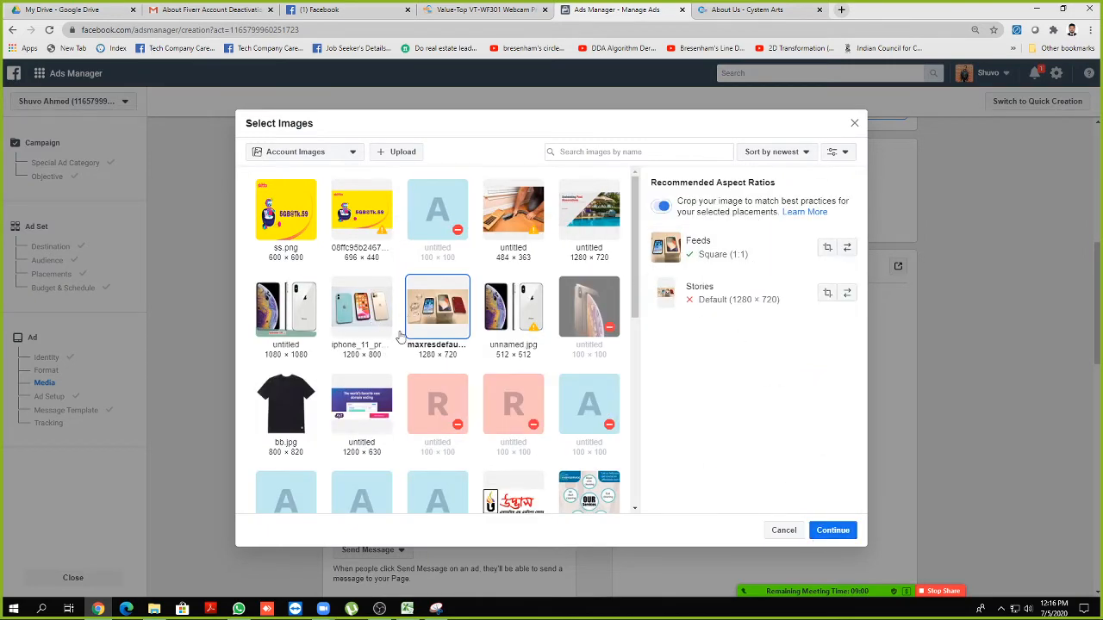
pyautogui.click(832, 531)
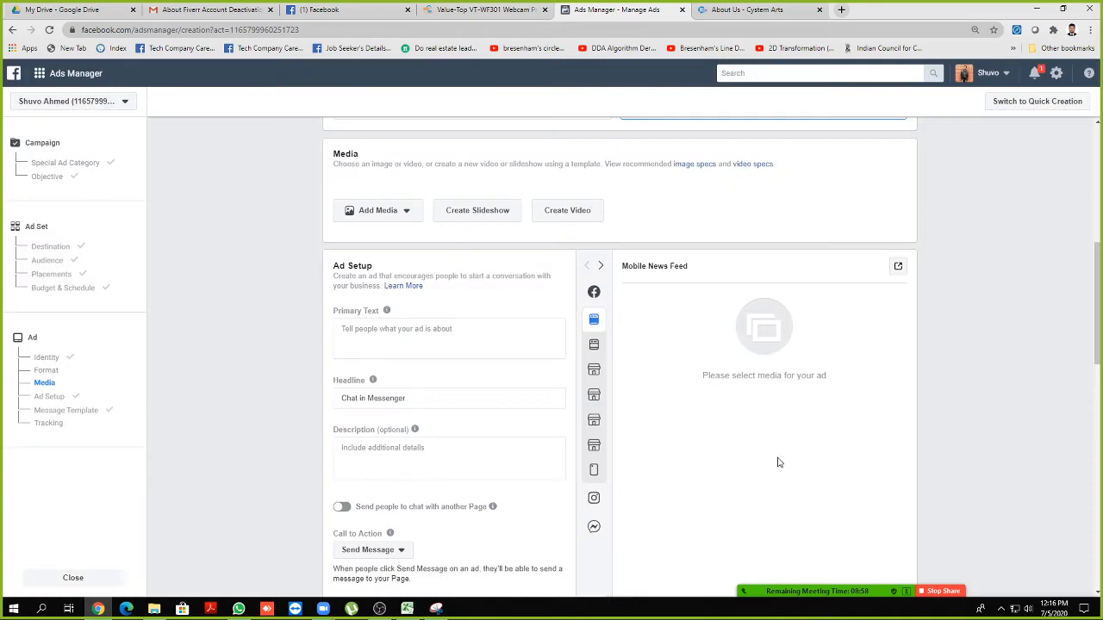
pyautogui.scroll(-3, 470, 264)
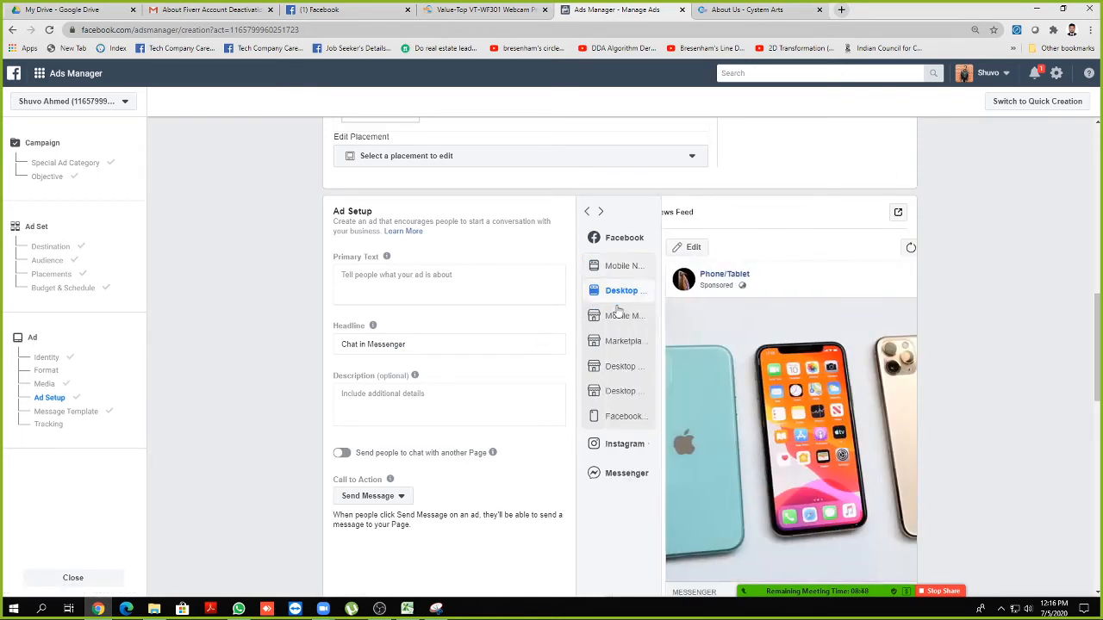
pyautogui.scroll(-2, 995, 387)
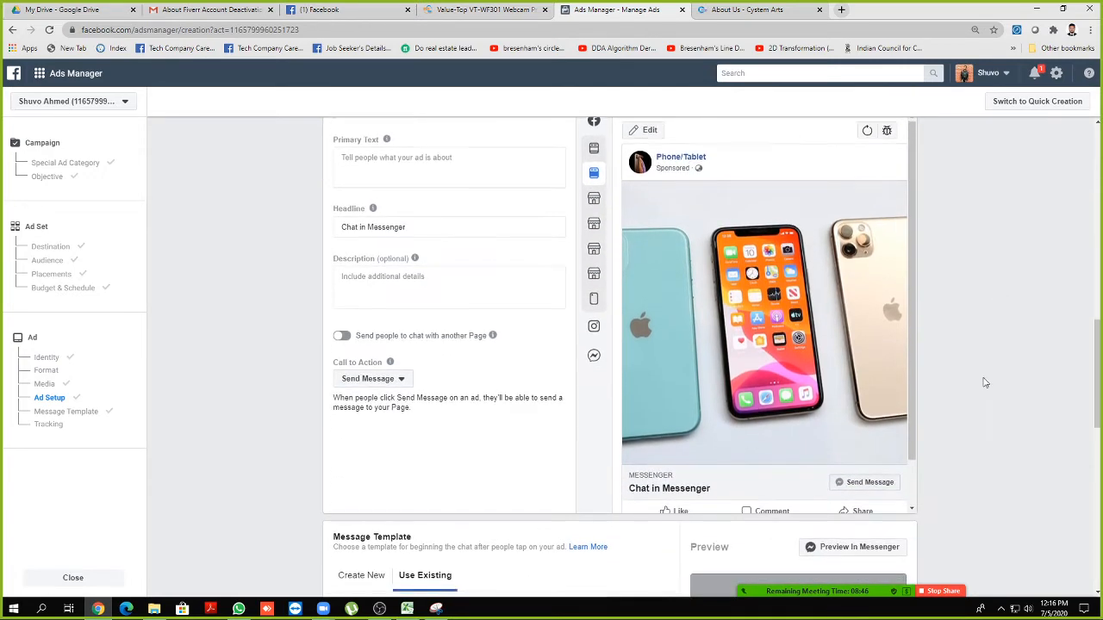
pyautogui.scroll(-1, 715, 414)
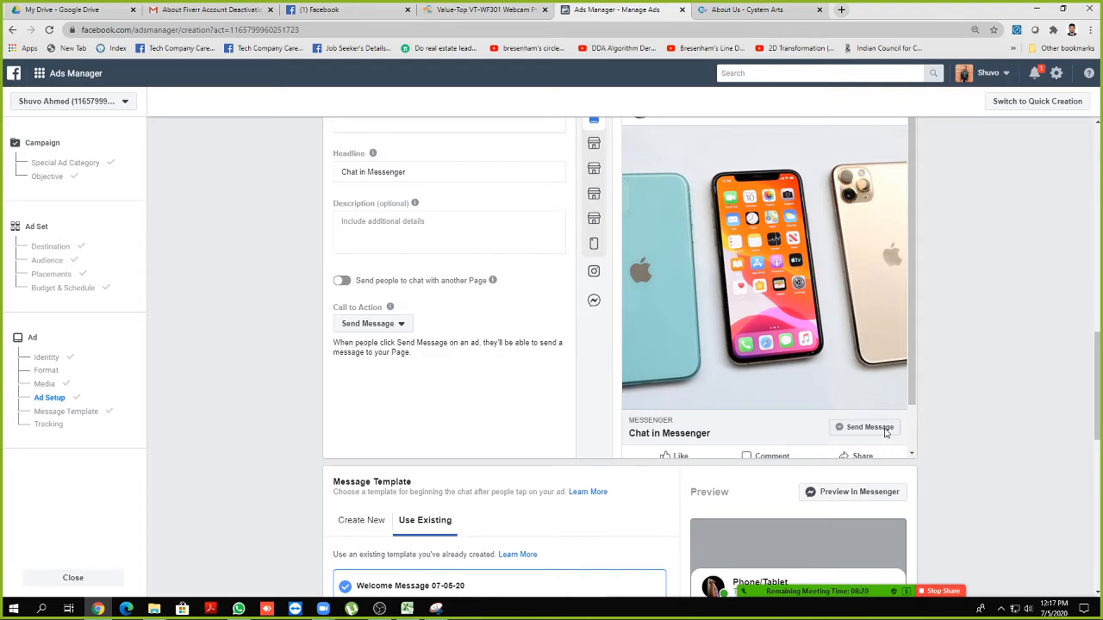
# Search Google Images for 'iphone 10 images' and preview a couple of results
pyautogui.click(841, 10)
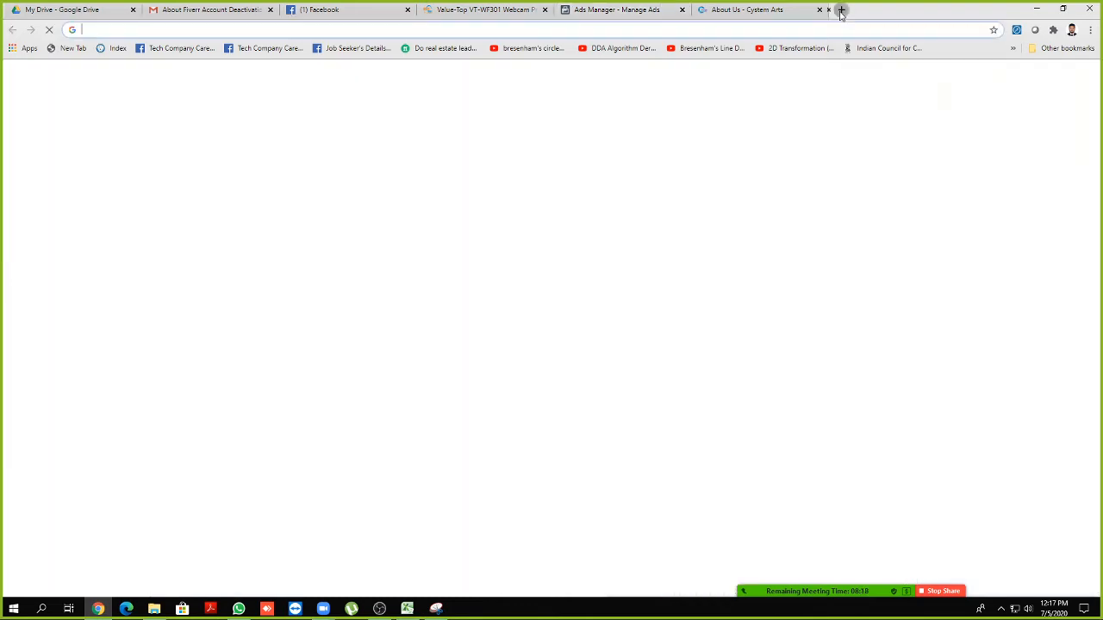
pyautogui.write('iphone')
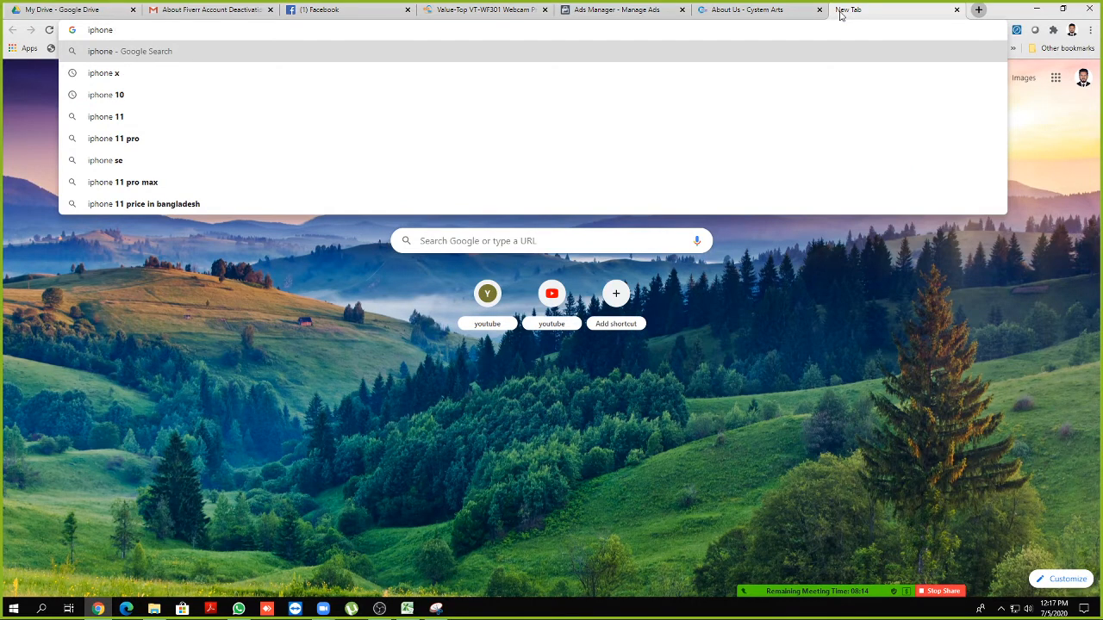
pyautogui.write(' 10')
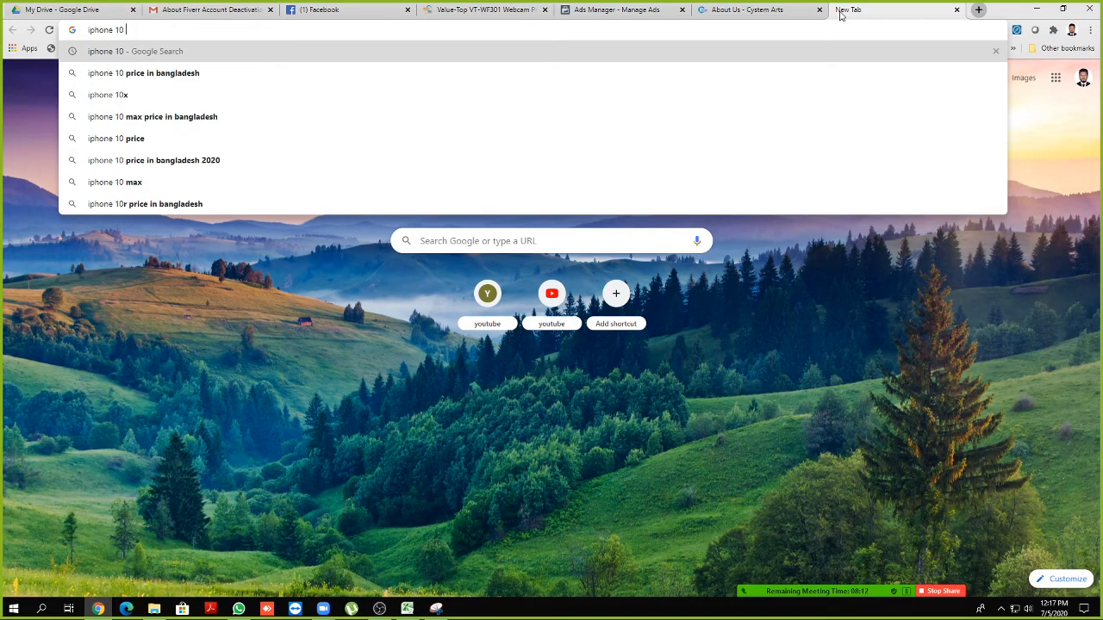
pyautogui.write(' im')
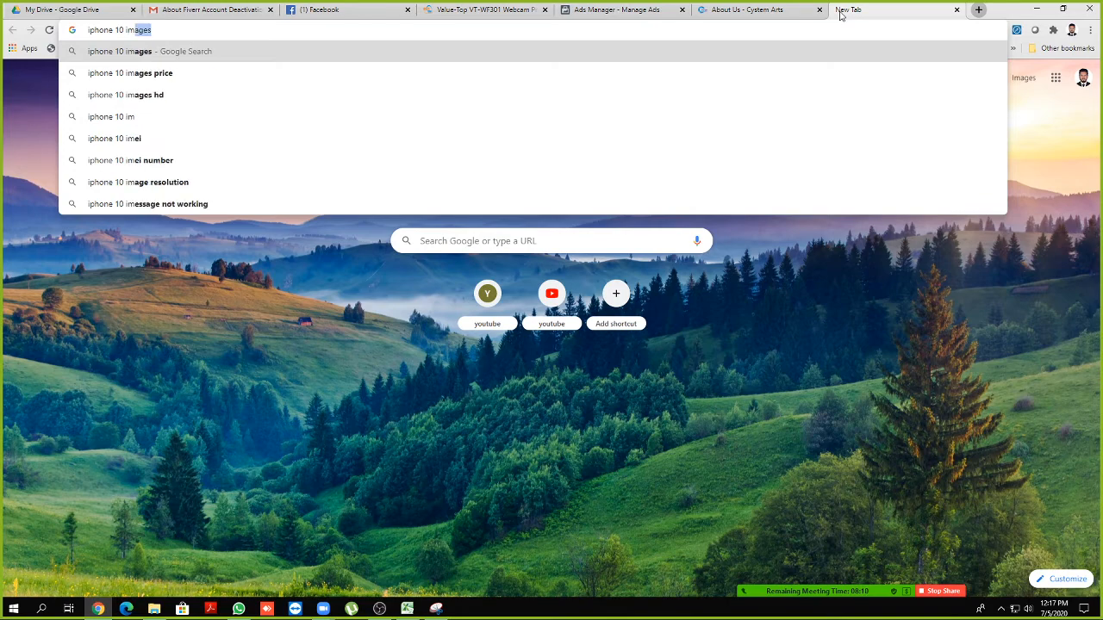
pyautogui.write('ages')
pyautogui.press('Return')
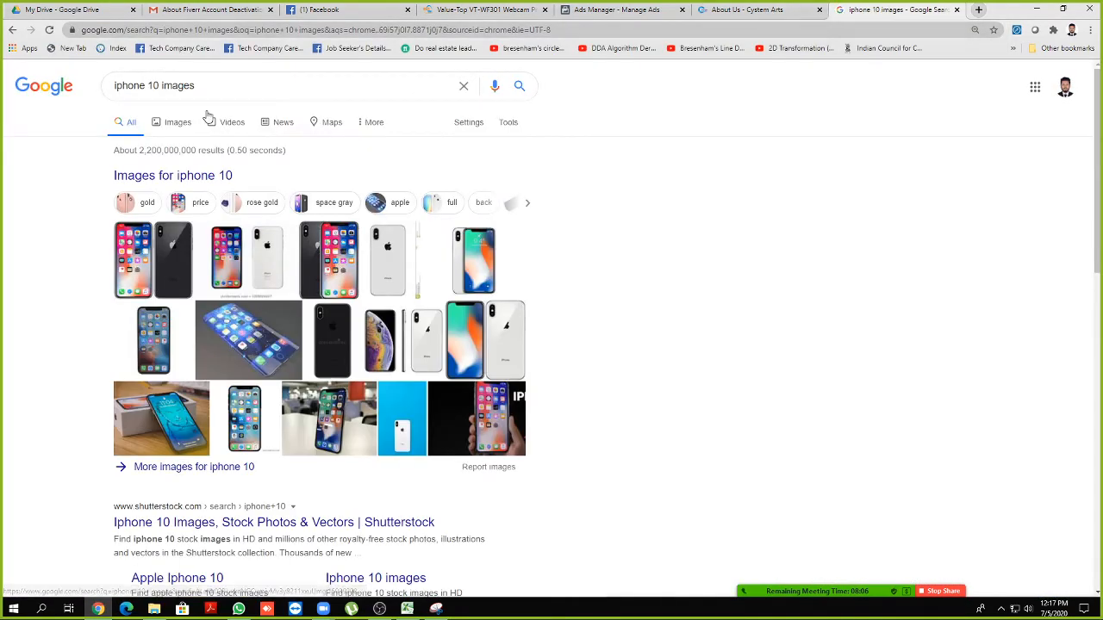
pyautogui.click(176, 122)
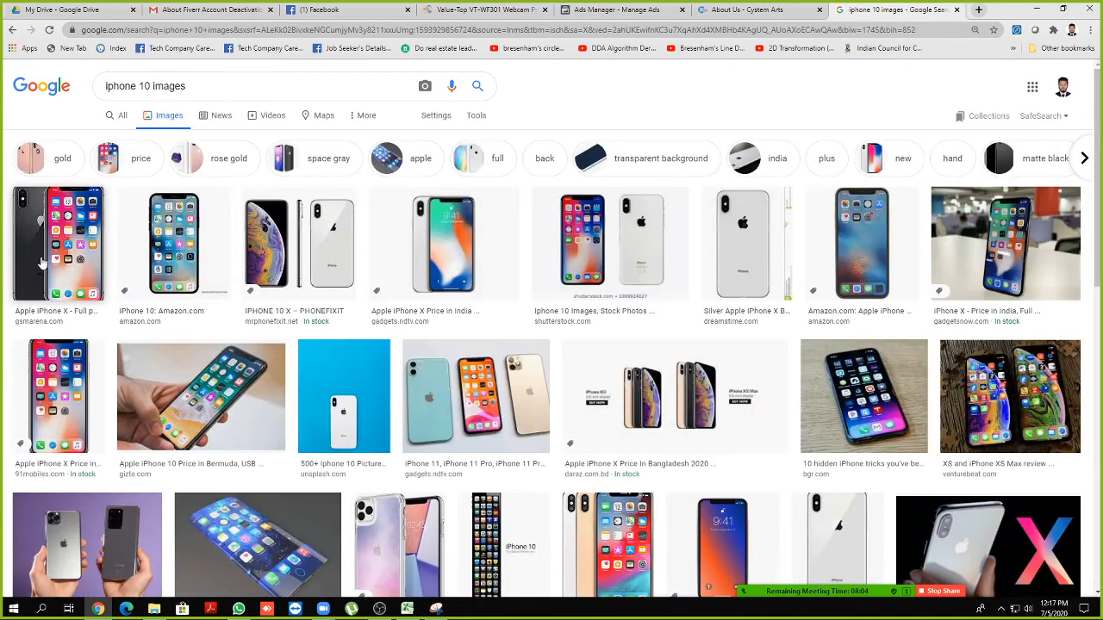
pyautogui.click(317, 238)
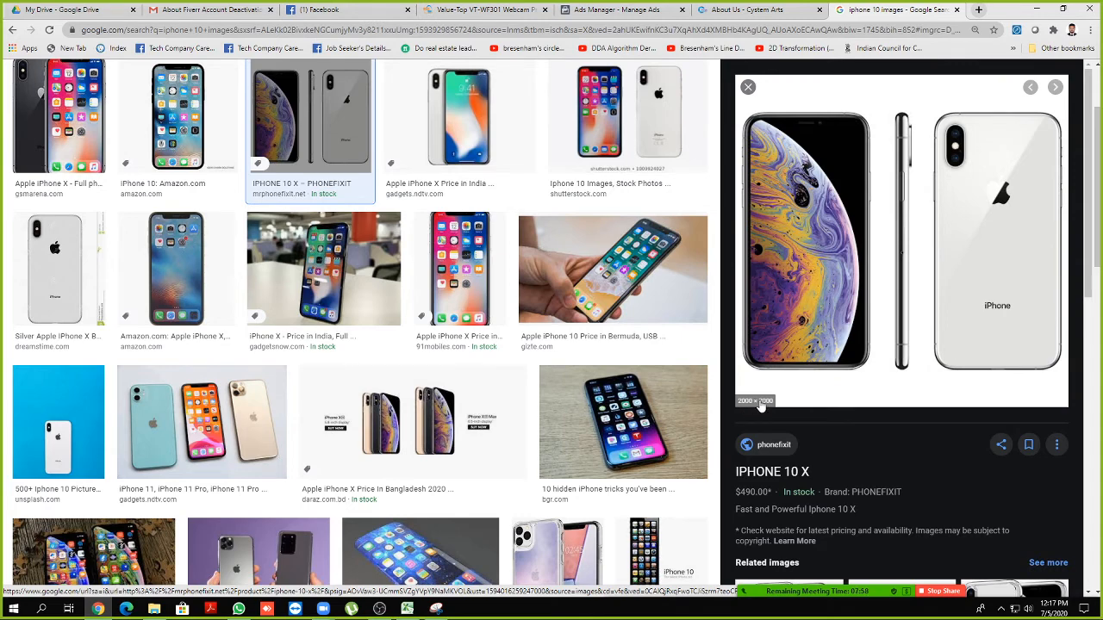
pyautogui.click(629, 405)
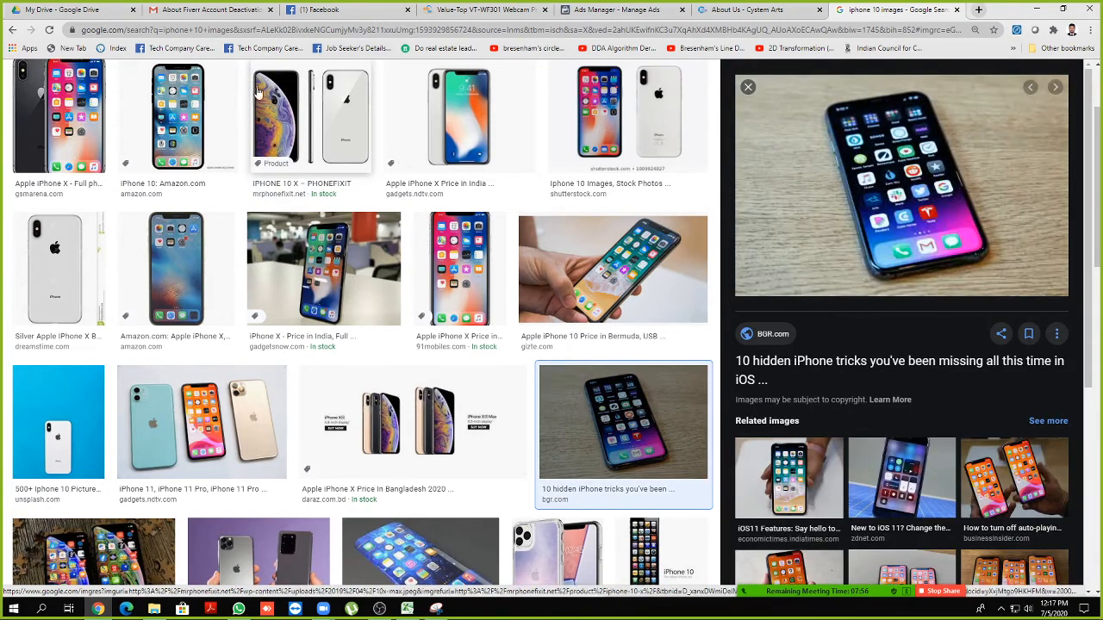
pyautogui.scroll(2, 207, 87)
# Refine the search to 'iphone 10 600*600 p images', browse the previews, and return to Facebook
pyautogui.doubleClick(207, 89)
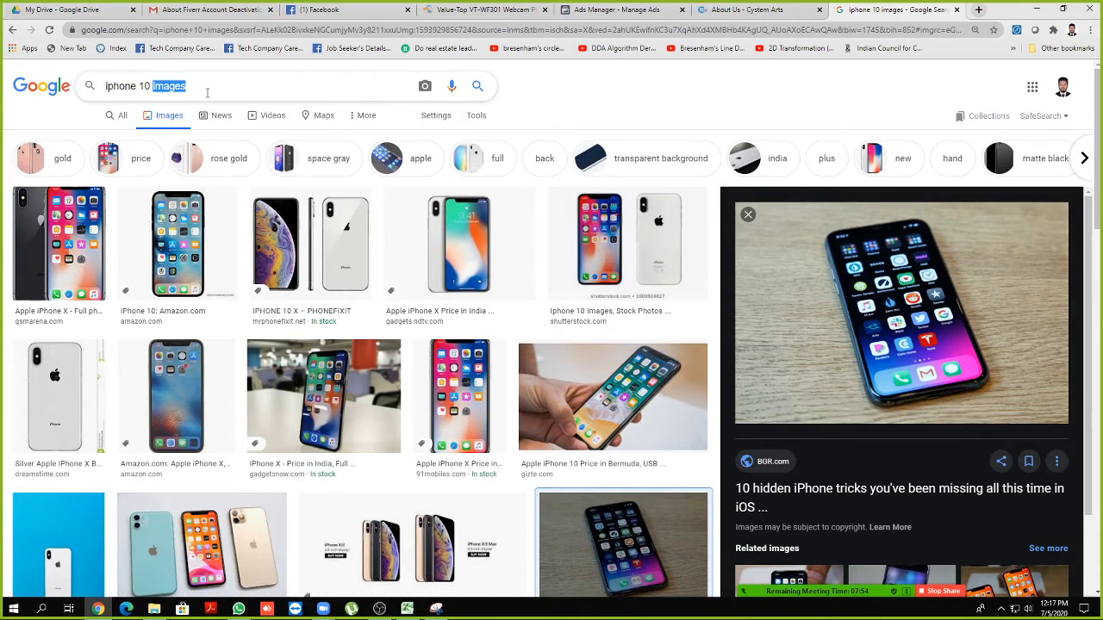
pyautogui.write('600*600 p')
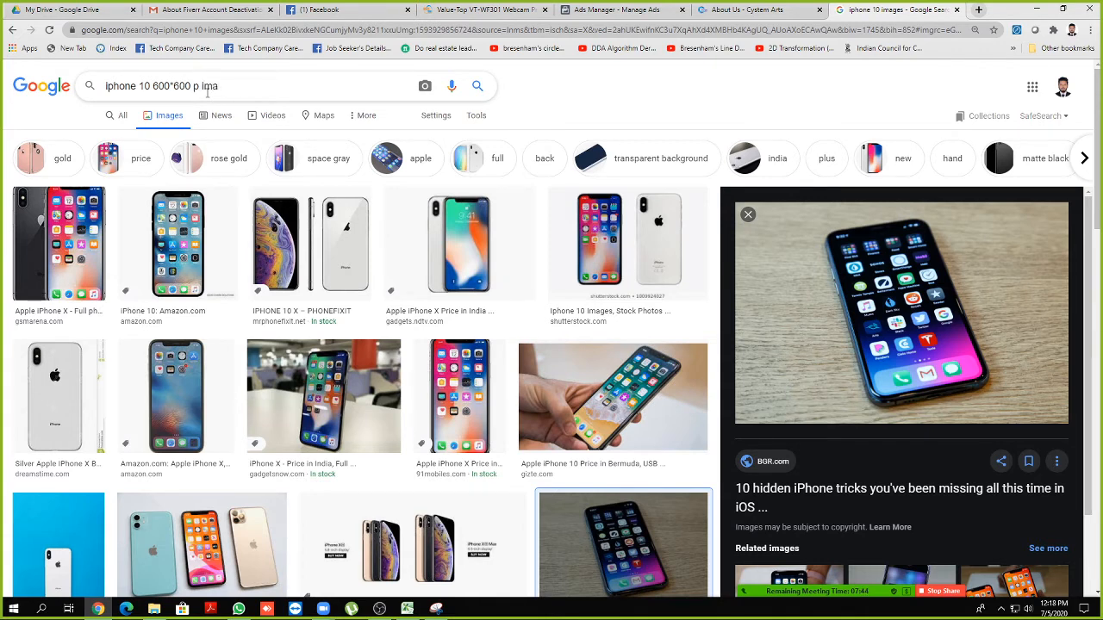
pyautogui.press('Return')
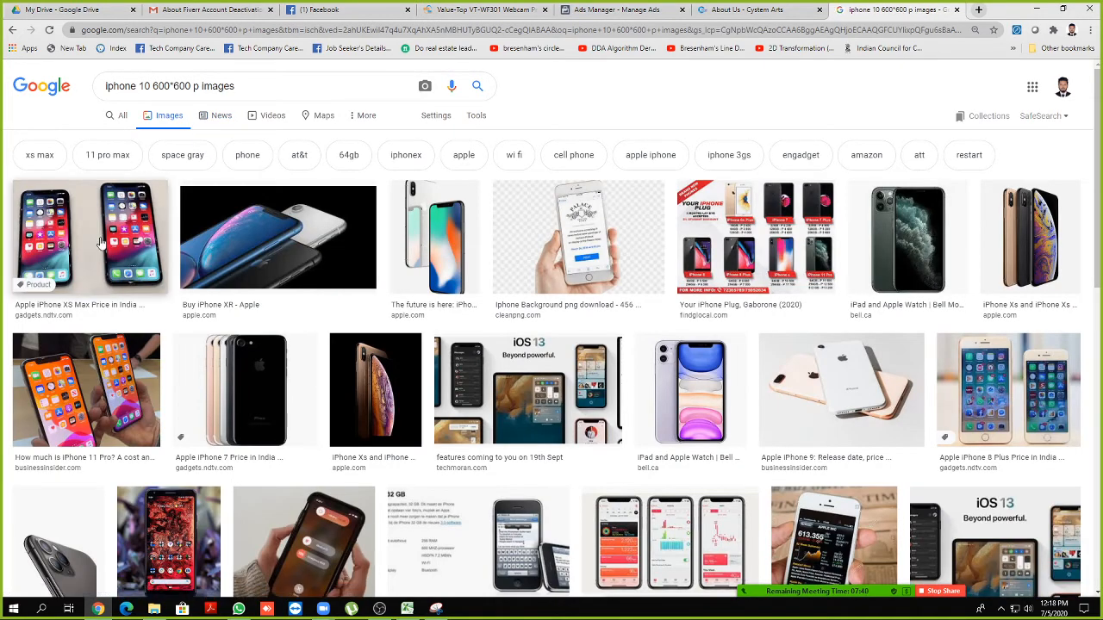
pyautogui.click(90, 237)
pyautogui.moveTo(770, 322)
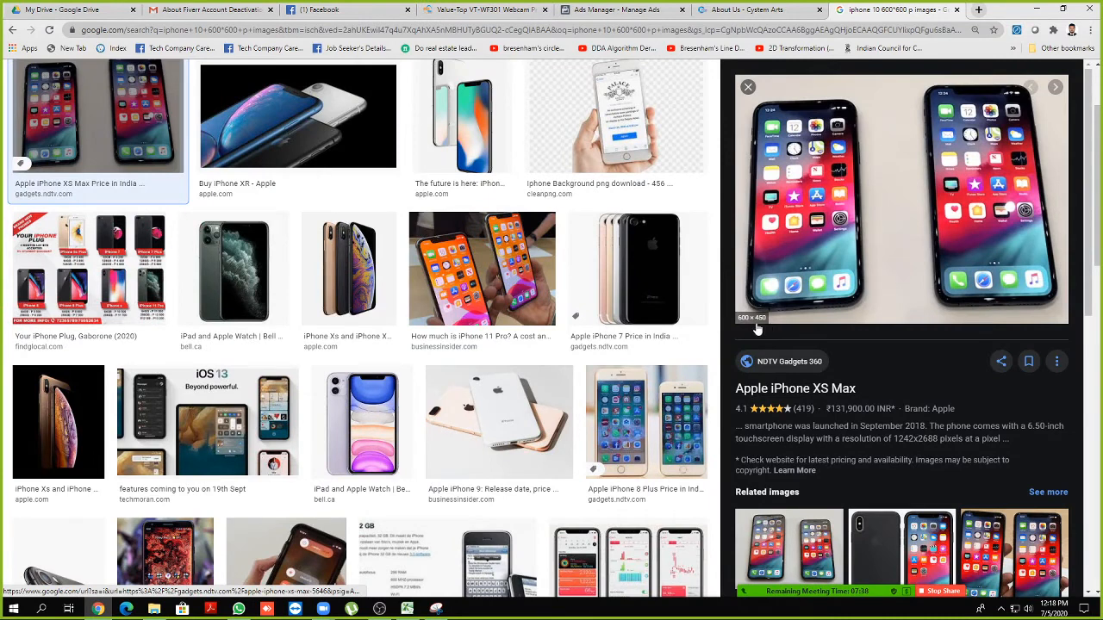
pyautogui.press('Right')
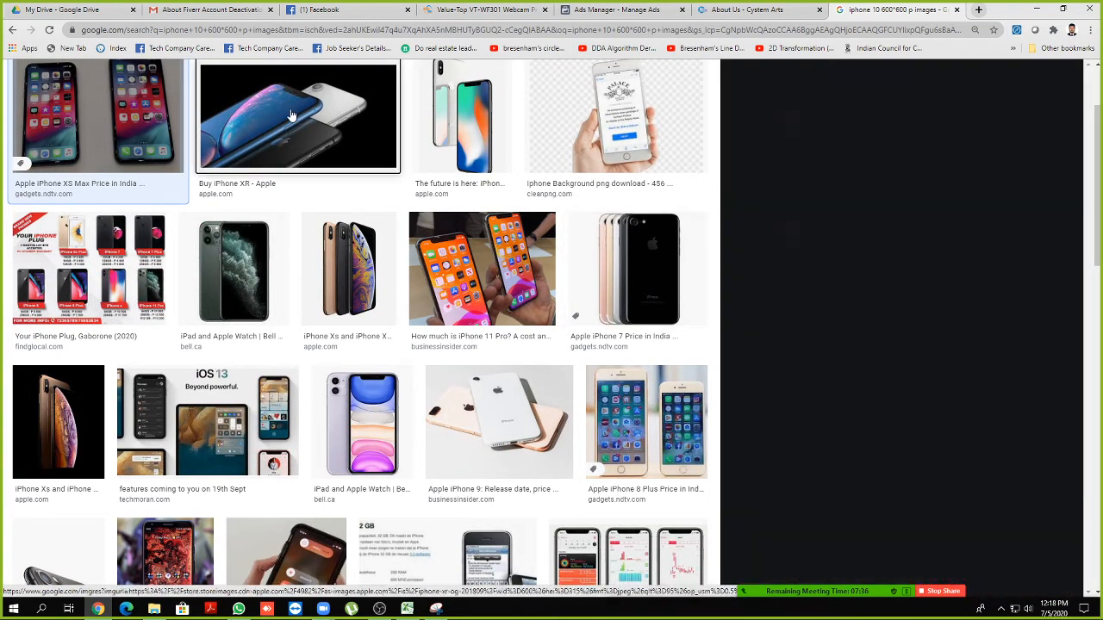
pyautogui.moveTo(757, 248)
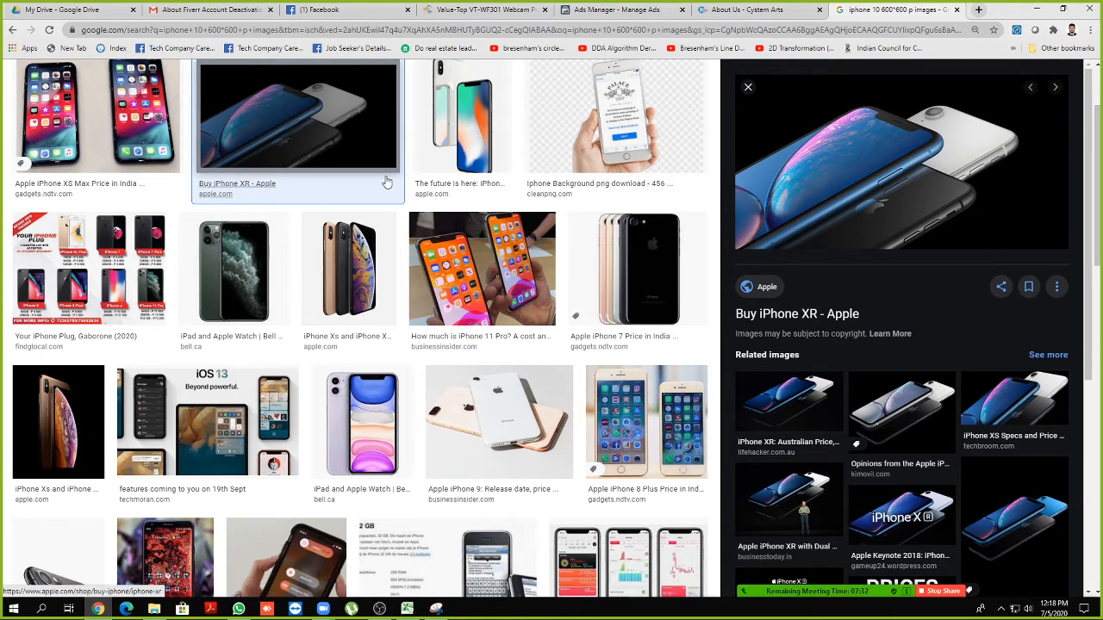
pyautogui.press('Right')
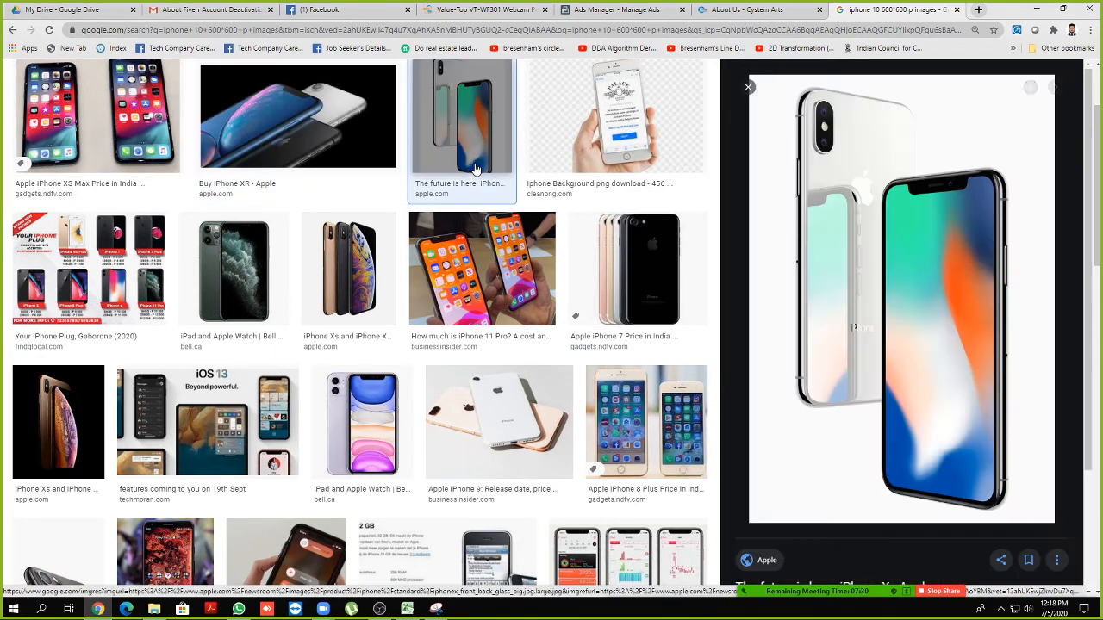
pyautogui.press('Left')
pyautogui.press('Left')
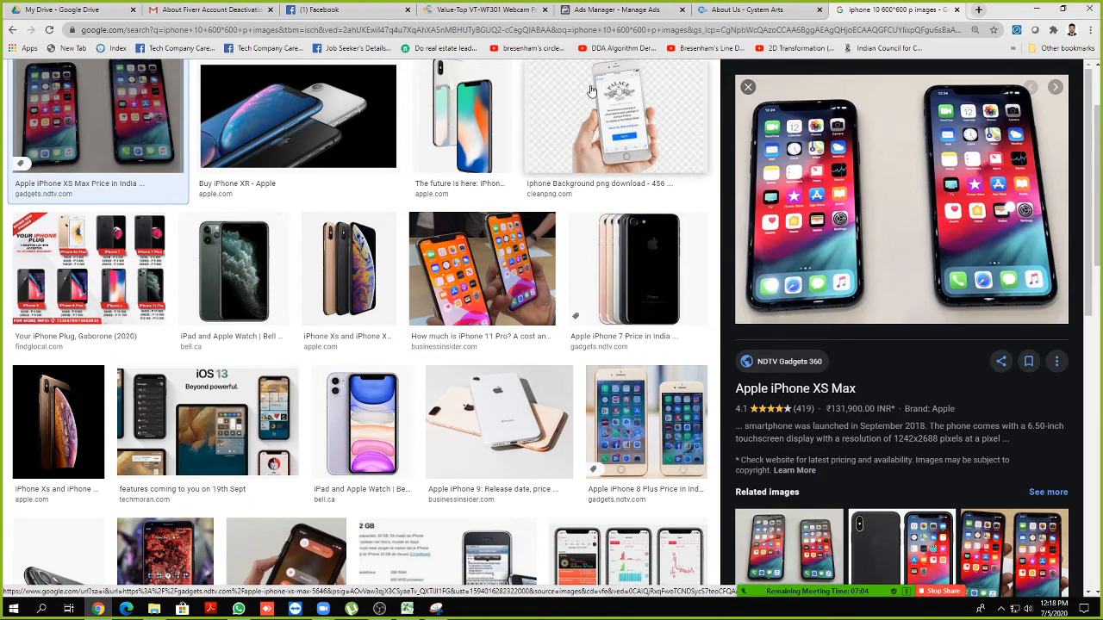
pyautogui.click(292, 11)
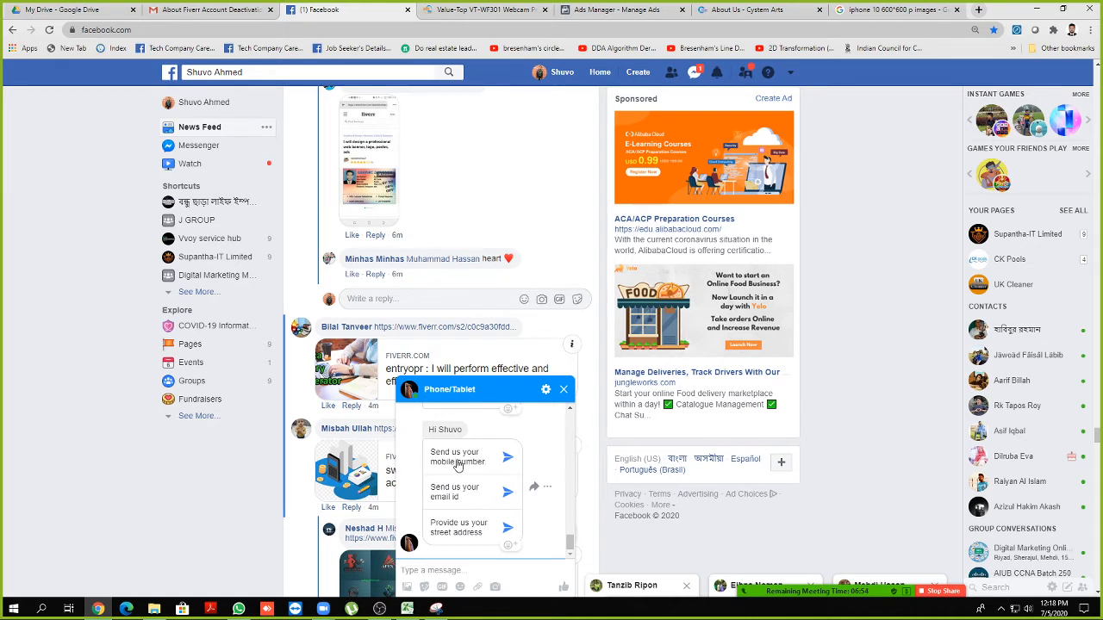
# Mark the Phone/Tablet chat as read, close the Value-Top webcam tab, and return to Ads Manager
pyautogui.click(479, 570)
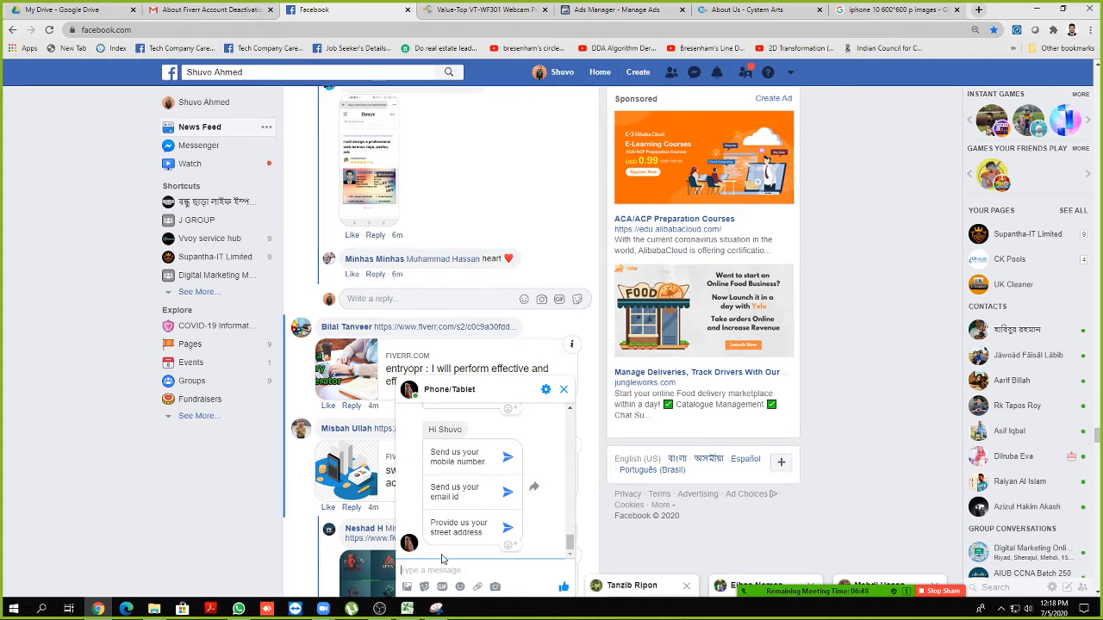
pyautogui.click(545, 11)
pyautogui.click(517, 10)
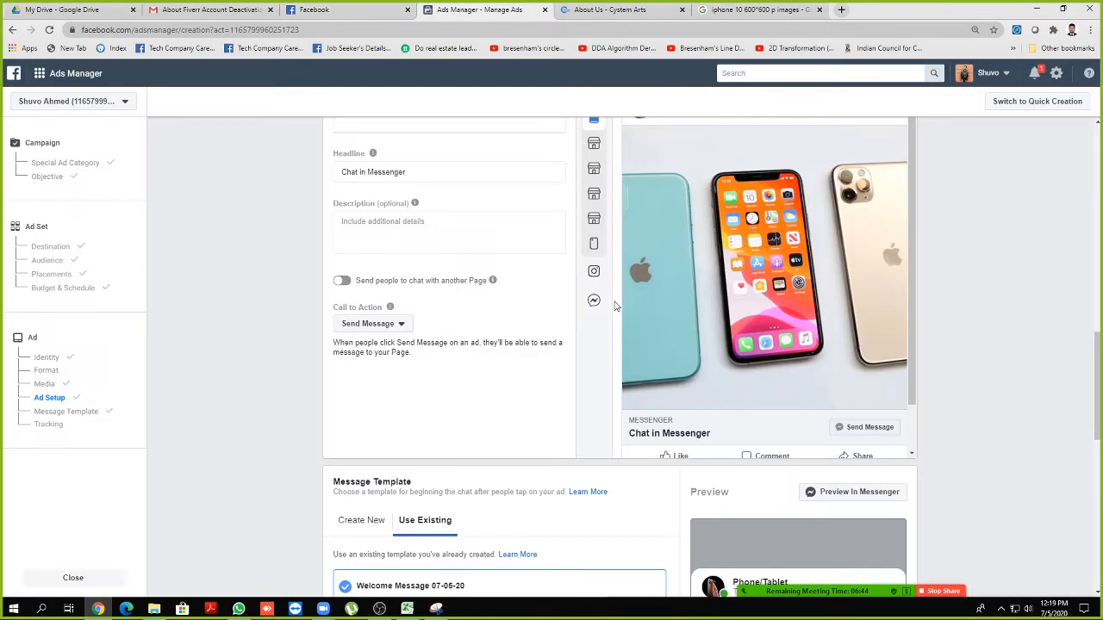
# Review the ad setup and jump to the Message Template section showing Welcome Message 07-05-20
pyautogui.scroll(-1, 778, 282)
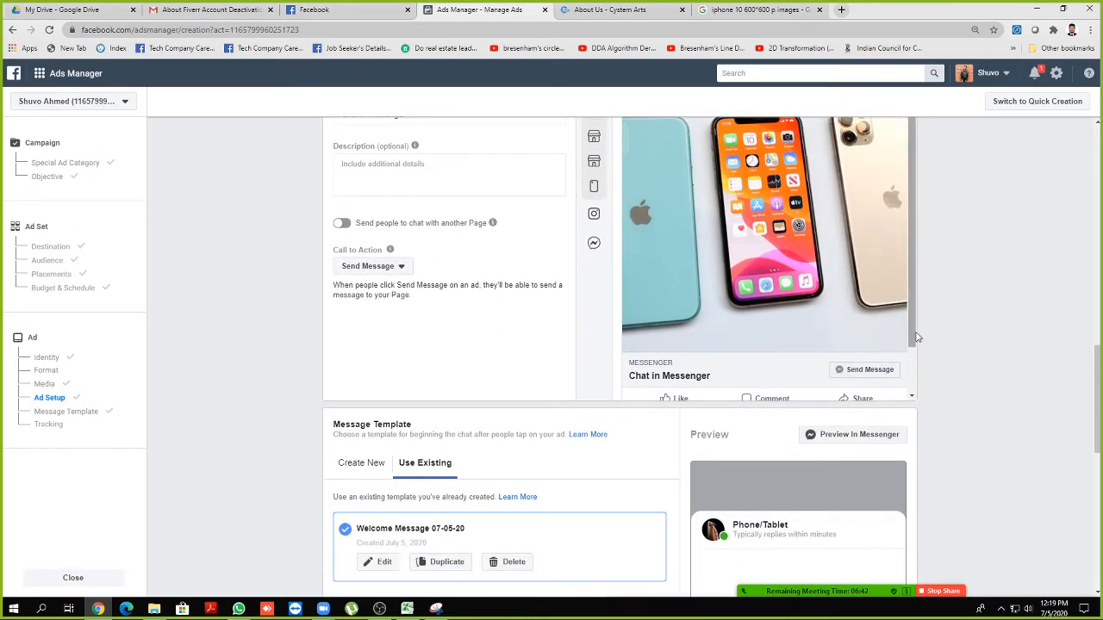
pyautogui.scroll(-2, 888, 340)
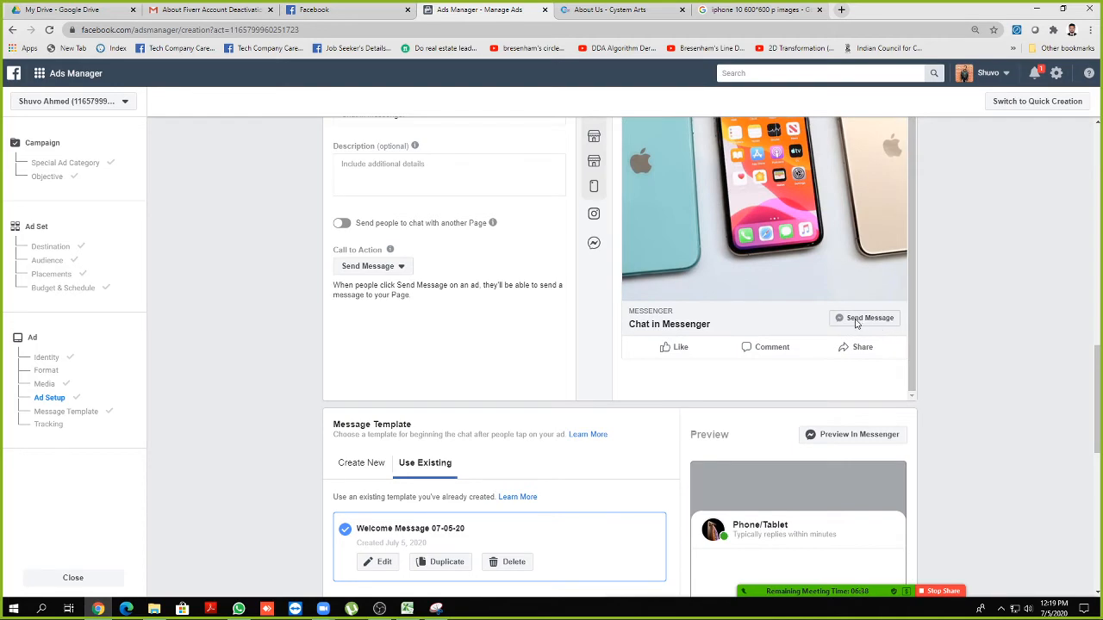
pyautogui.scroll(-5, 856, 324)
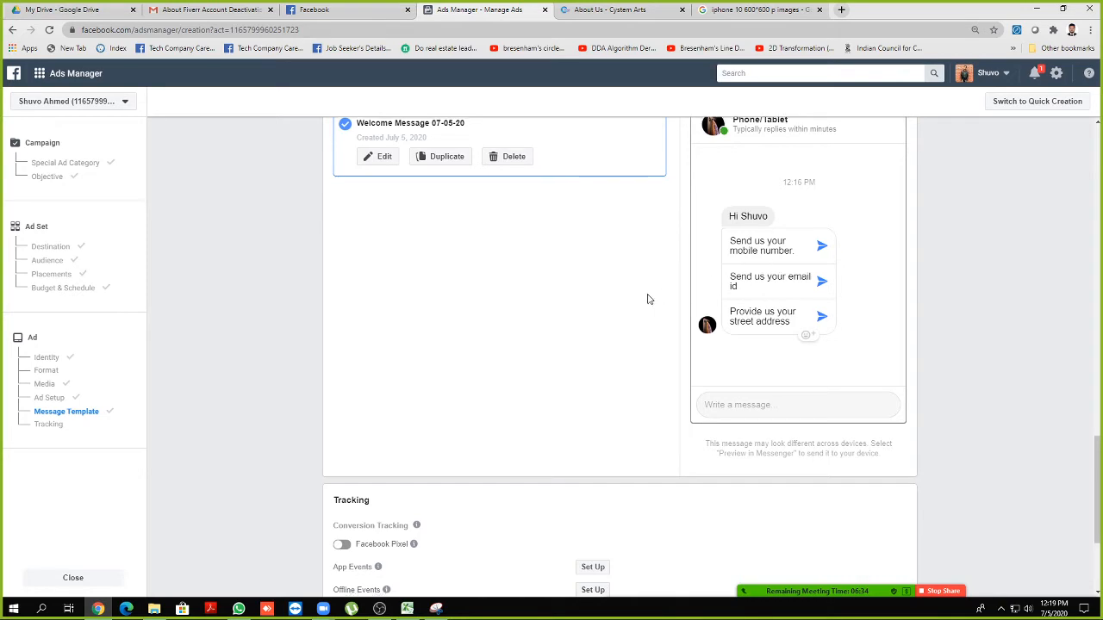
pyautogui.scroll(-3, 613, 305)
pyautogui.scroll(5, 635, 393)
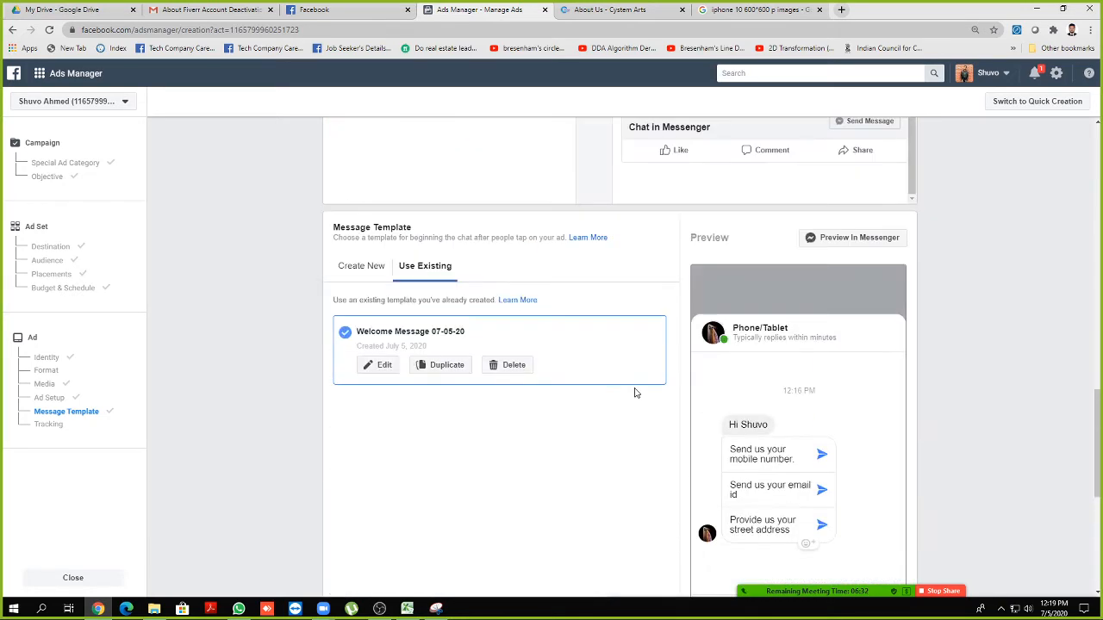
pyautogui.scroll(6, 1043, 328)
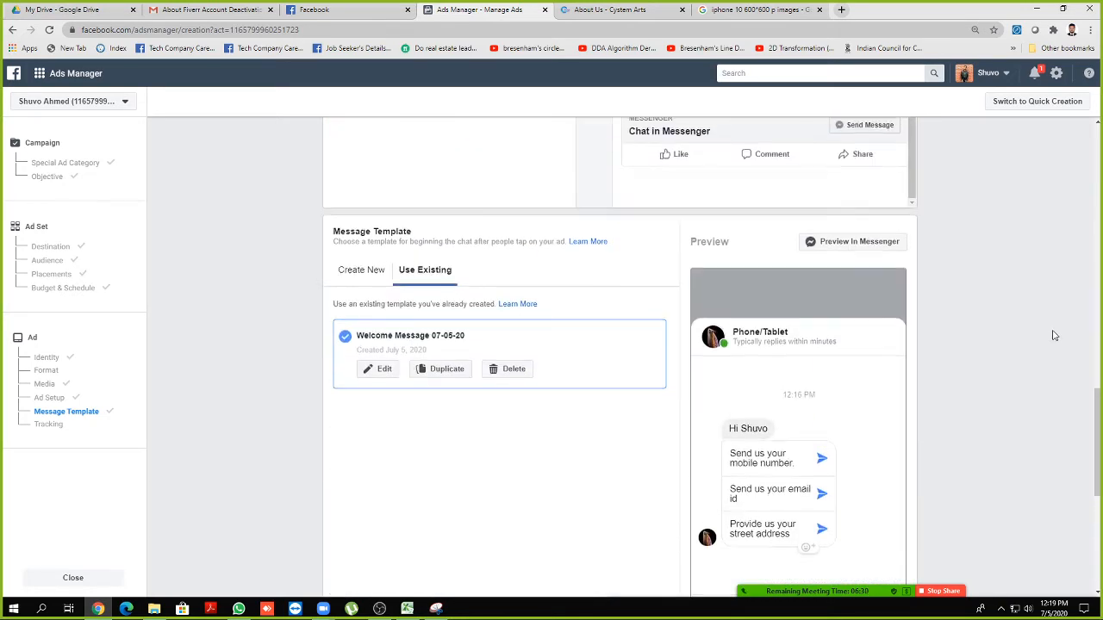
pyautogui.scroll(10, 1060, 350)
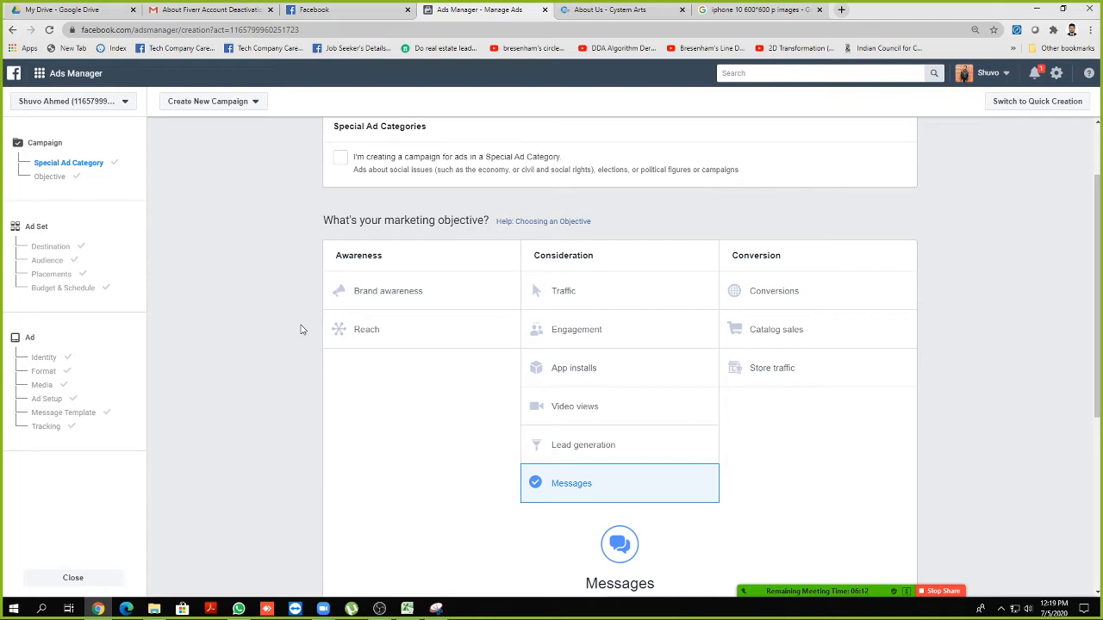
pyautogui.scroll(-1, 297, 326)
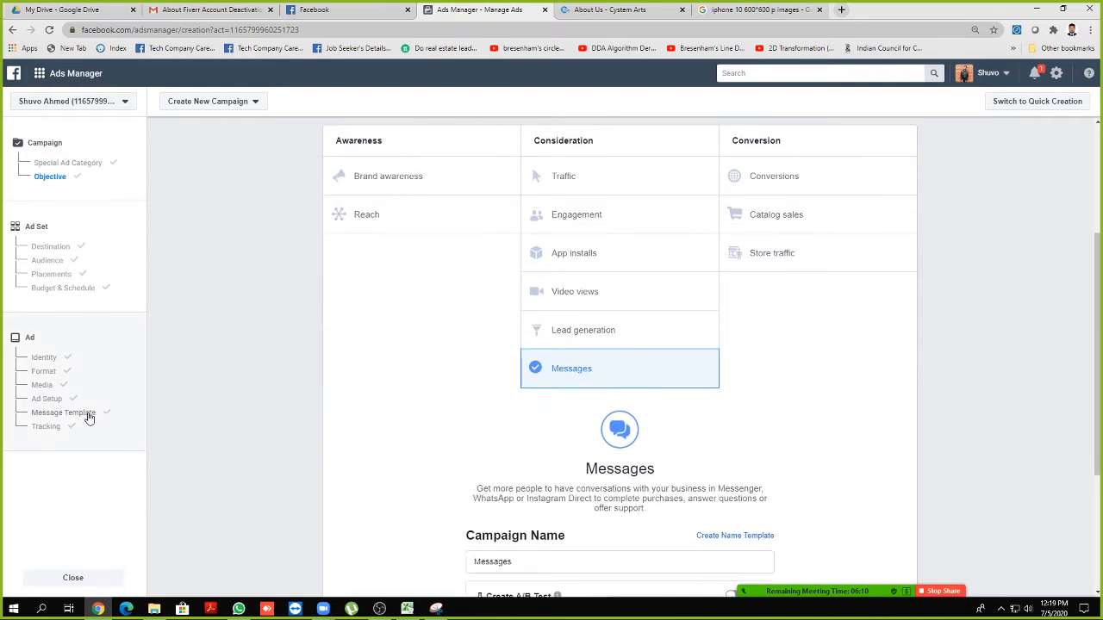
pyautogui.click(69, 413)
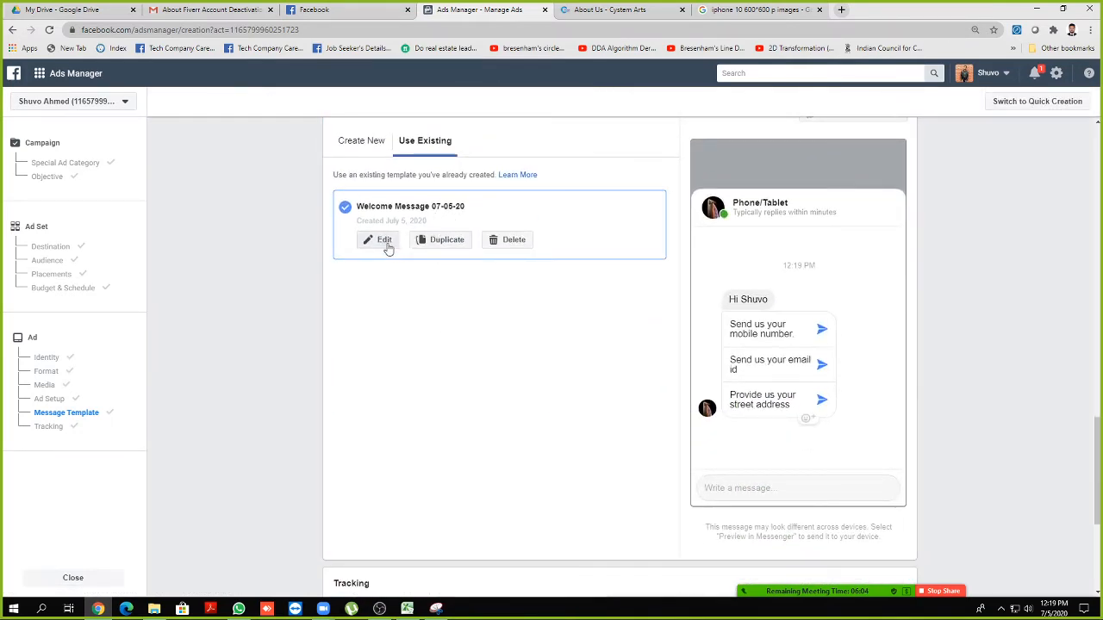
# Delete the saved Welcome Message template and start a new Start Conversations template
pyautogui.click(505, 240)
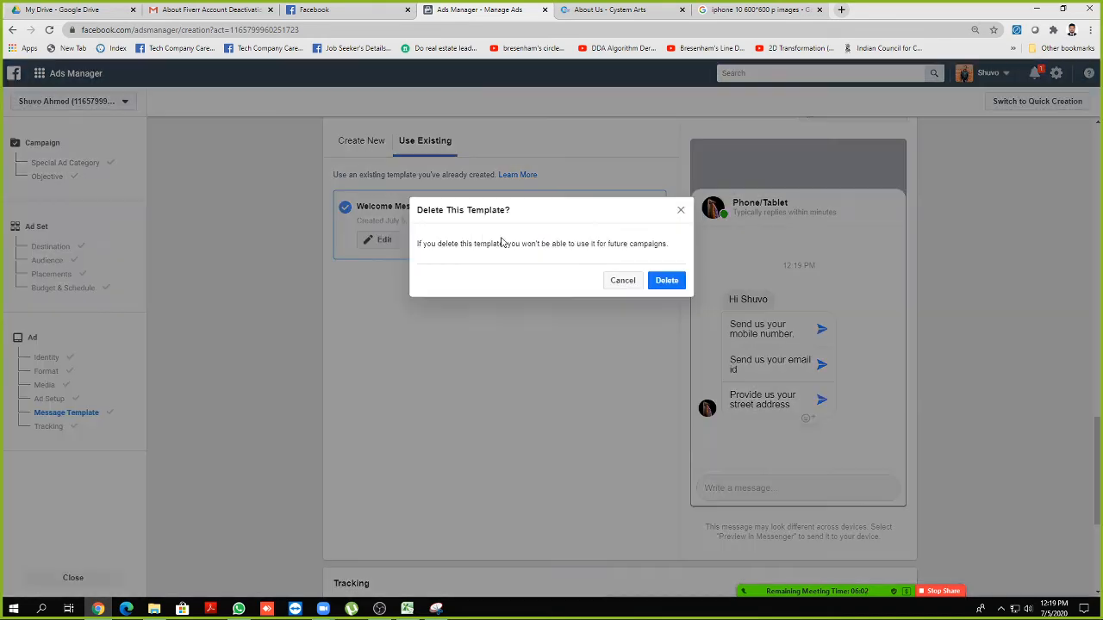
pyautogui.click(678, 285)
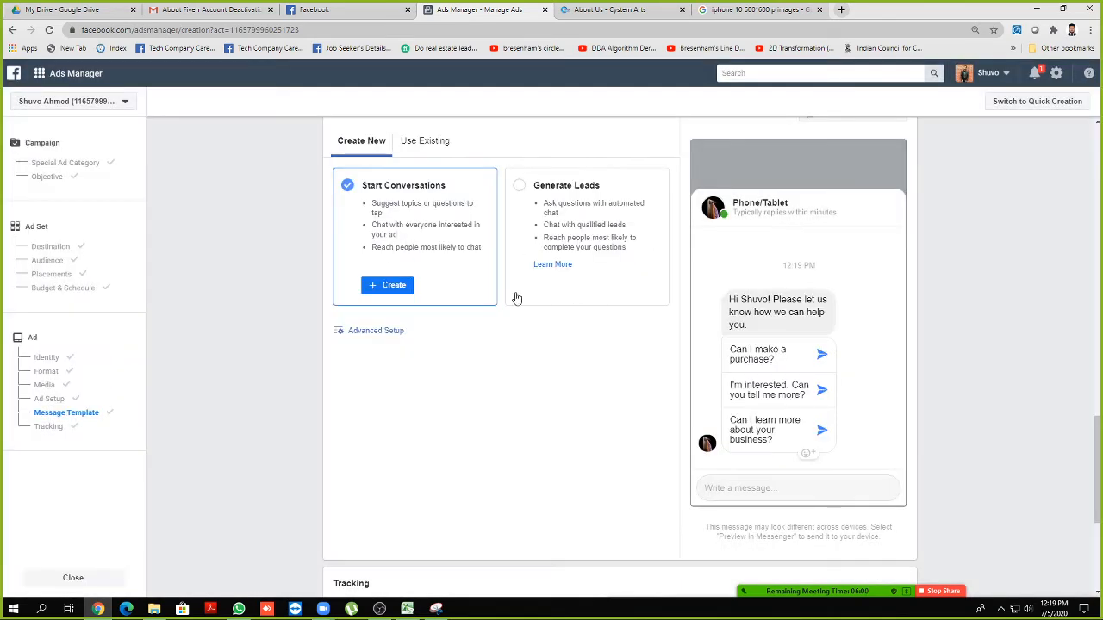
pyautogui.click(393, 345)
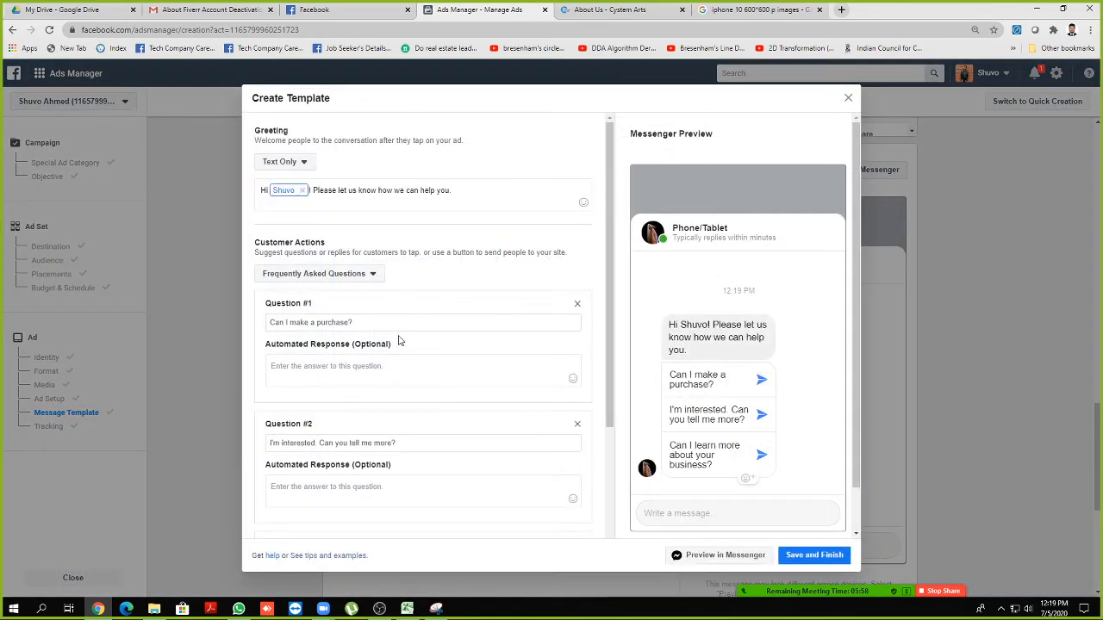
# Inspect the new template's default questions, automated-response fields and preview chat
pyautogui.scroll(-2, 421, 322)
pyautogui.click(344, 207)
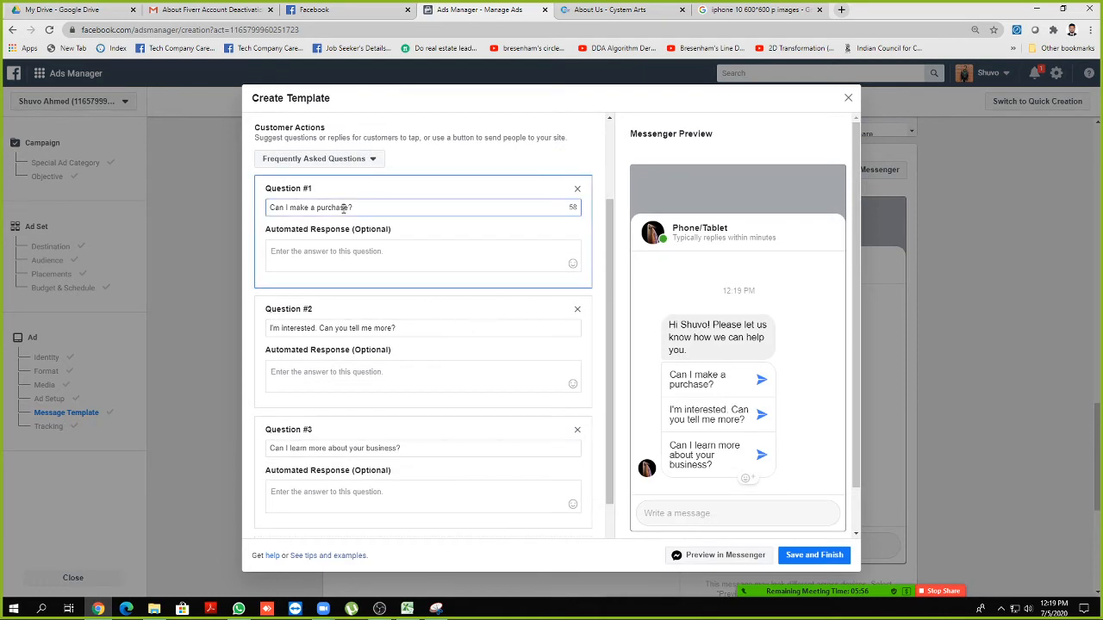
pyautogui.click(333, 252)
pyautogui.click(357, 395)
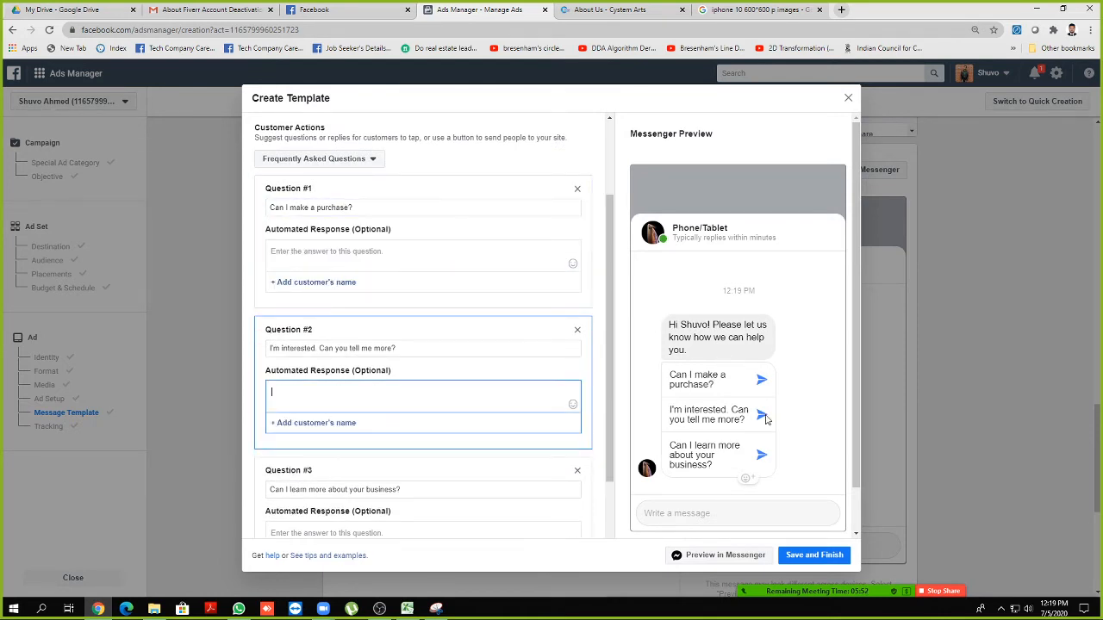
pyautogui.scroll(-2, 423, 387)
pyautogui.scroll(4, 423, 387)
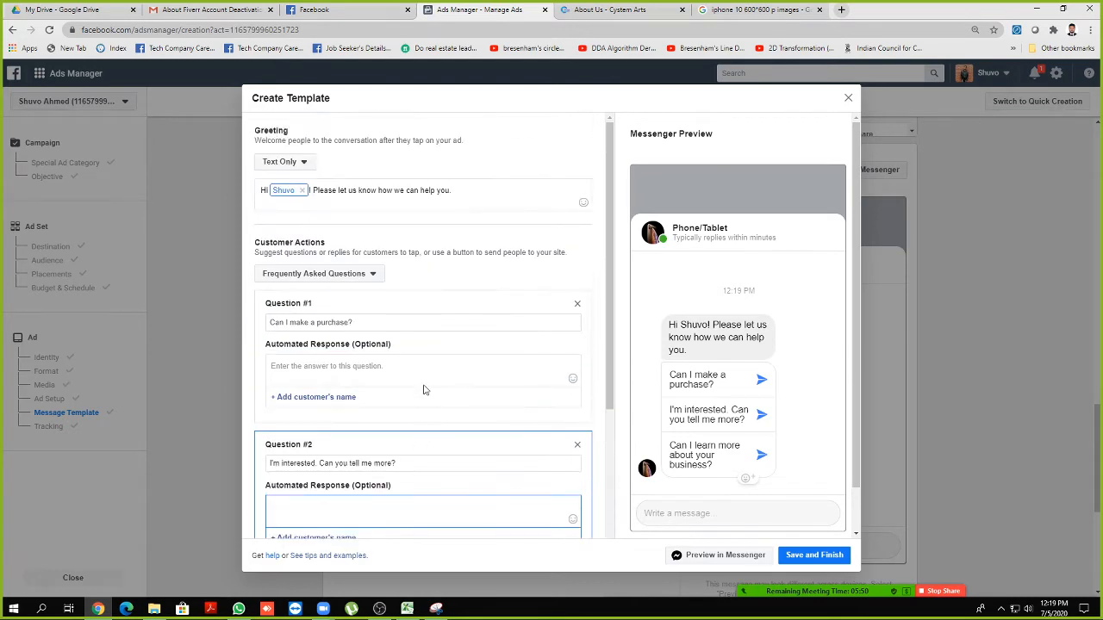
pyautogui.scroll(-2, 423, 387)
pyautogui.scroll(2, 425, 390)
pyautogui.tripleClick(694, 513)
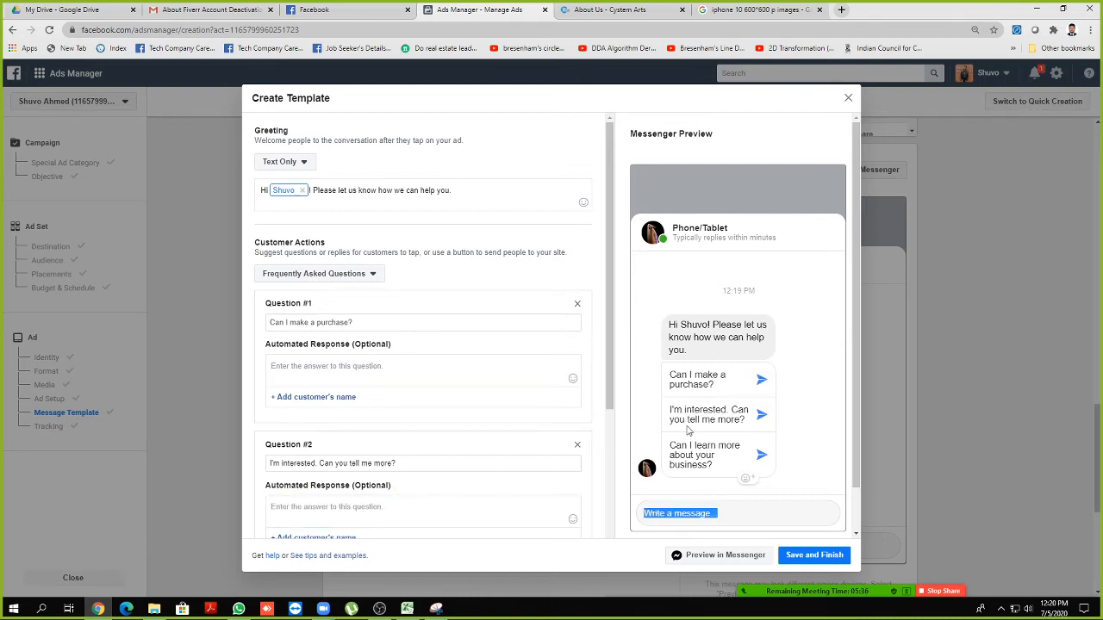
pyautogui.click(679, 512)
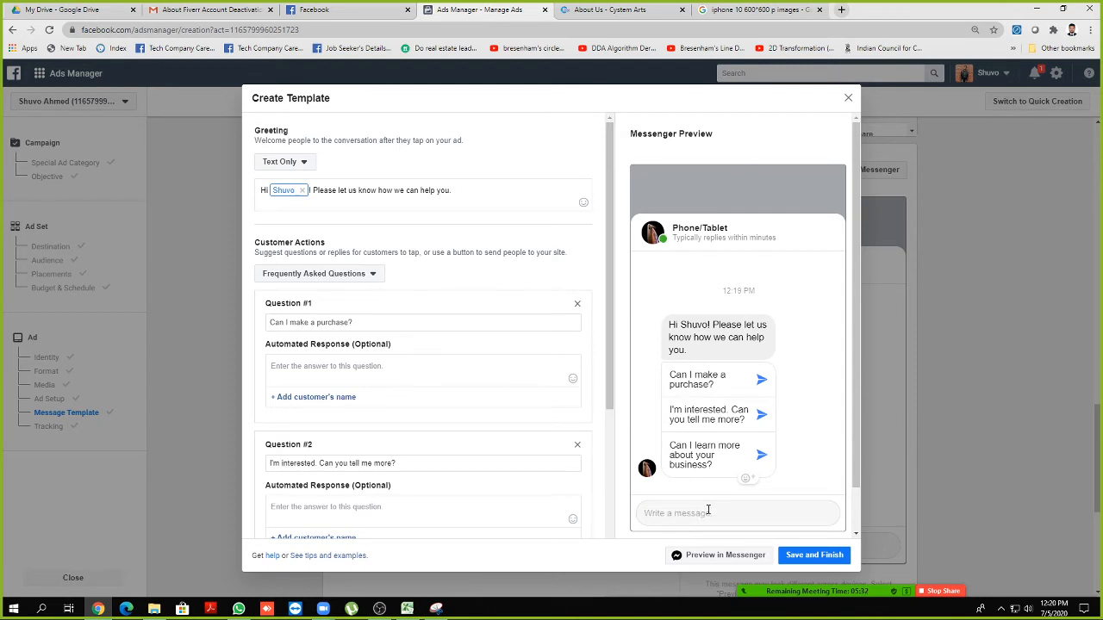
# Save the new conversation template and return to the Campaign objective step
pyautogui.click(815, 555)
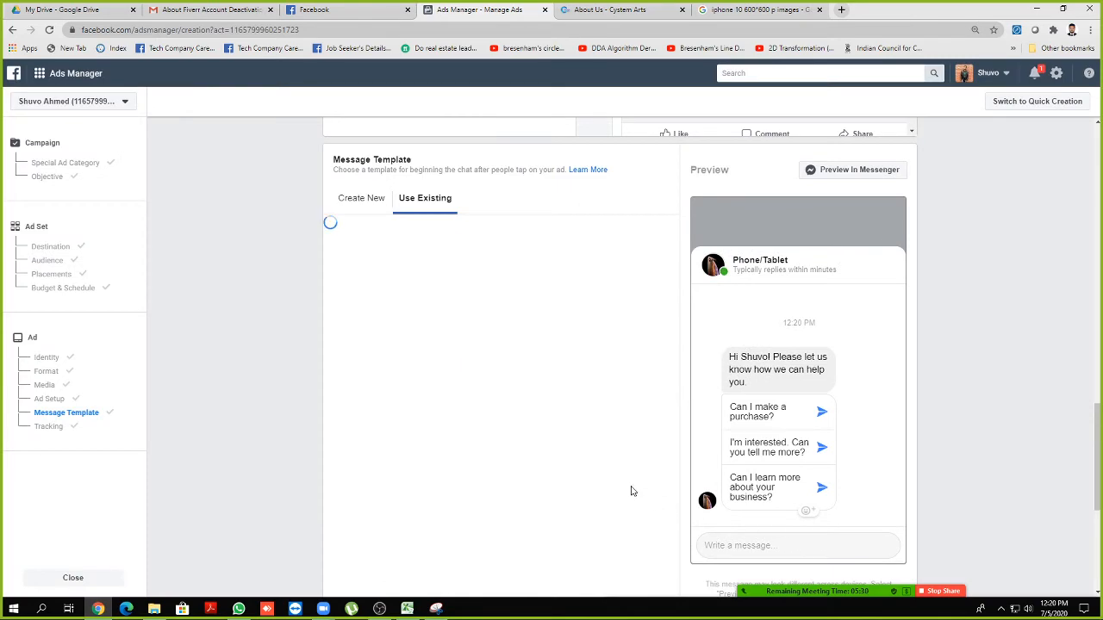
pyautogui.scroll(13, 626, 491)
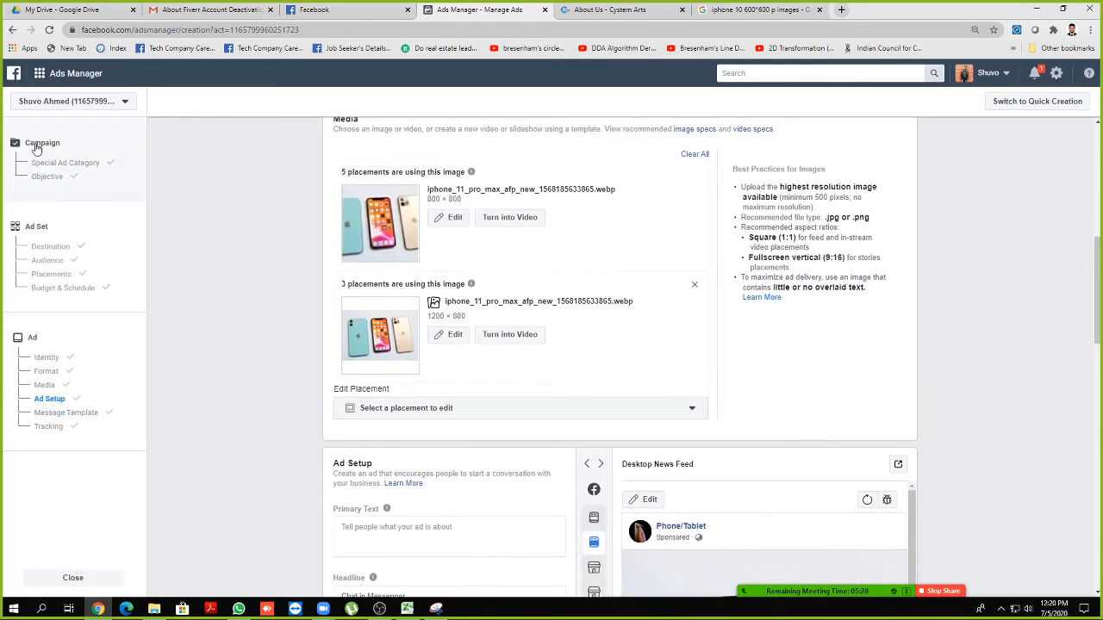
pyautogui.click(78, 163)
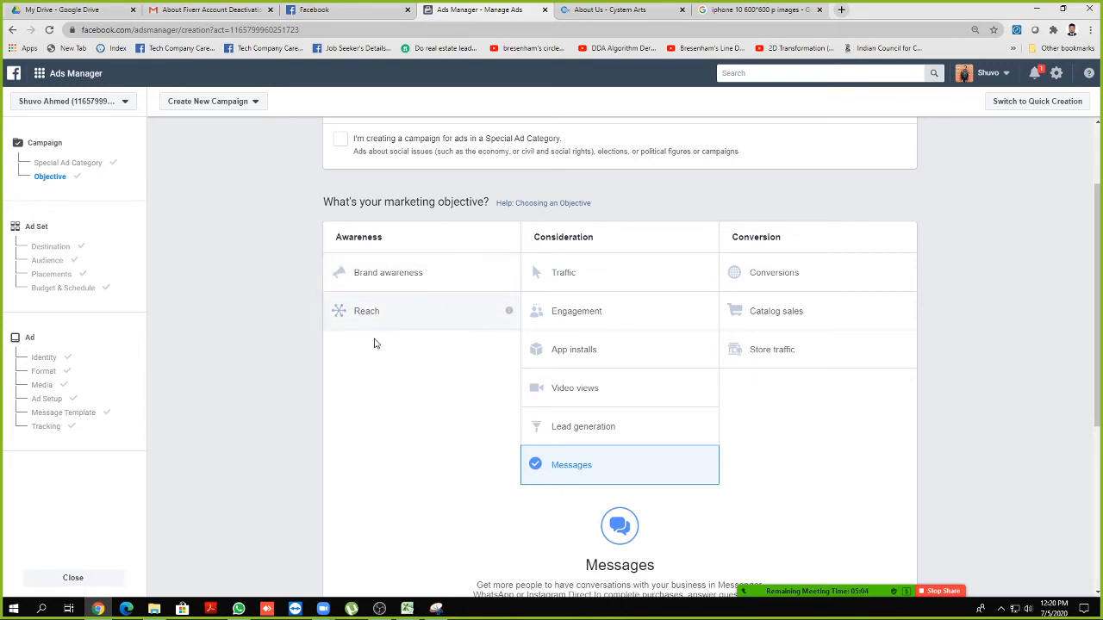
# Show Zoom's meeting participant list, then hide it again
pyautogui.scroll(-3, 529, 395)
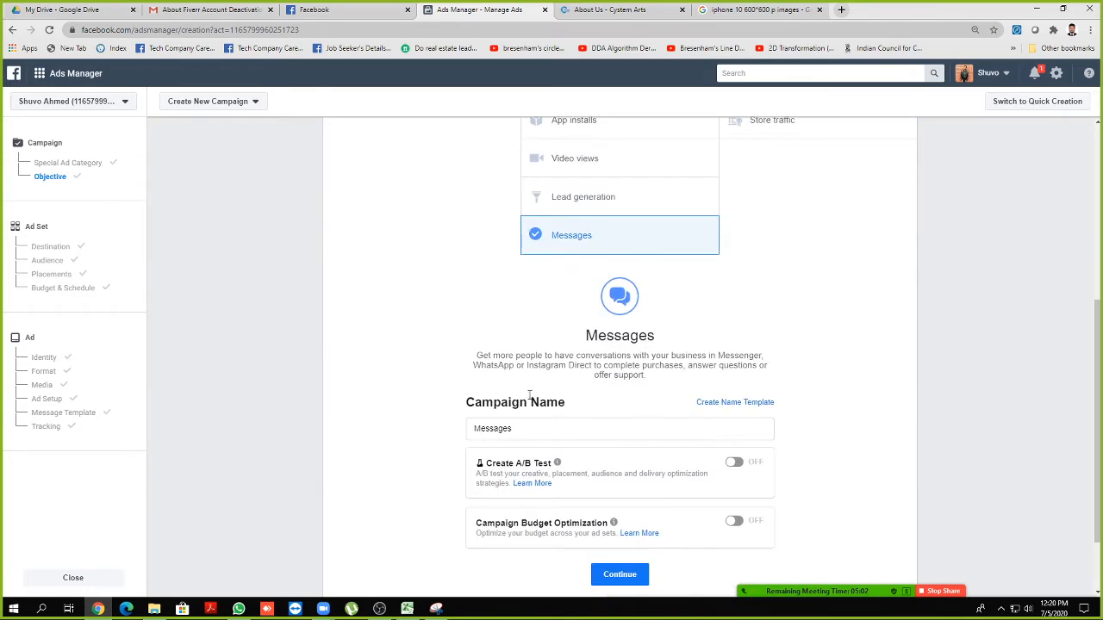
pyautogui.scroll(5, 522, 392)
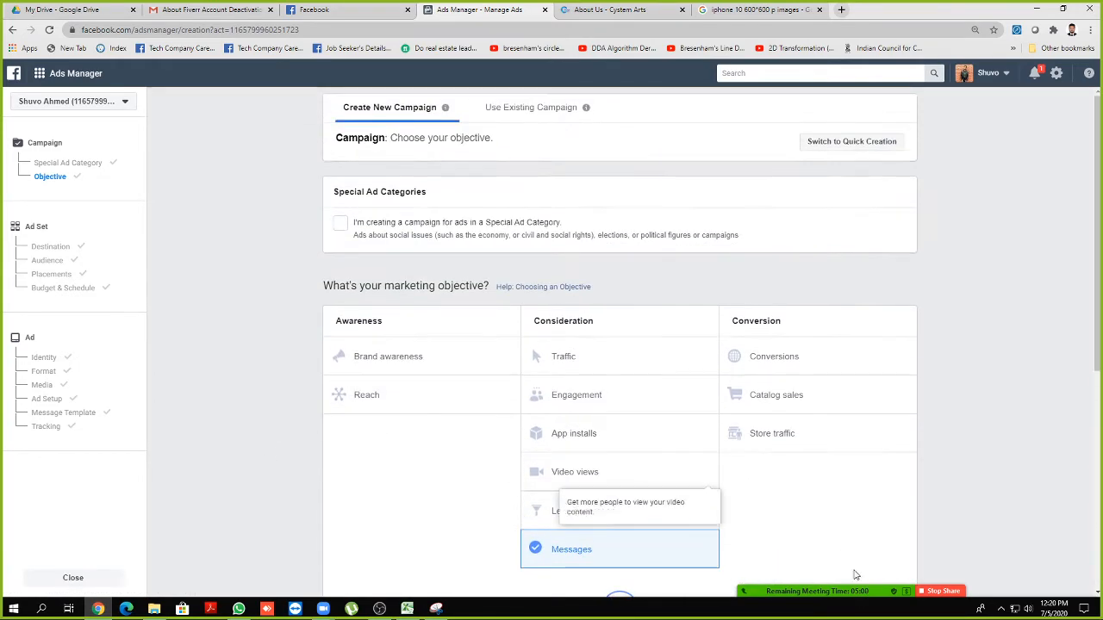
pyautogui.moveTo(855, 579)
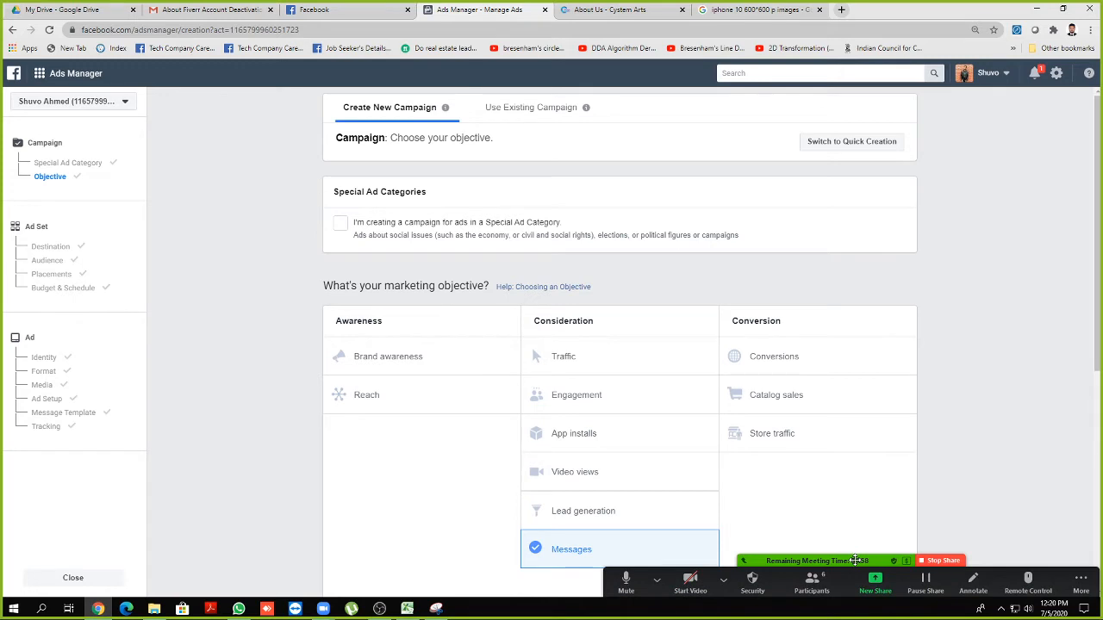
pyautogui.scroll(-1, 803, 532)
pyautogui.click(814, 584)
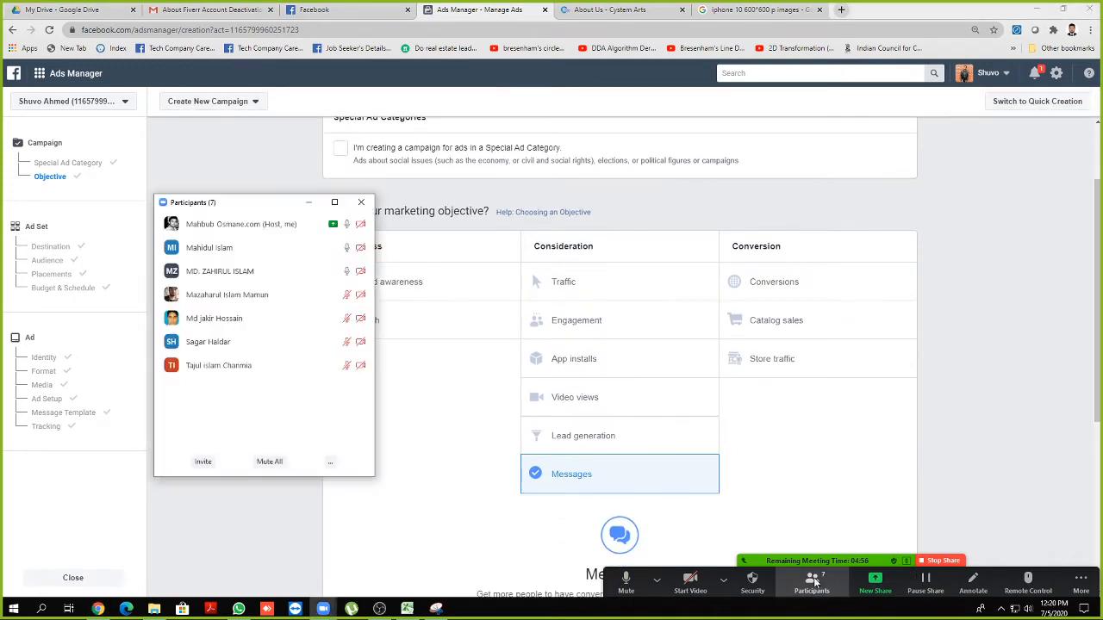
pyautogui.moveTo(285, 254)
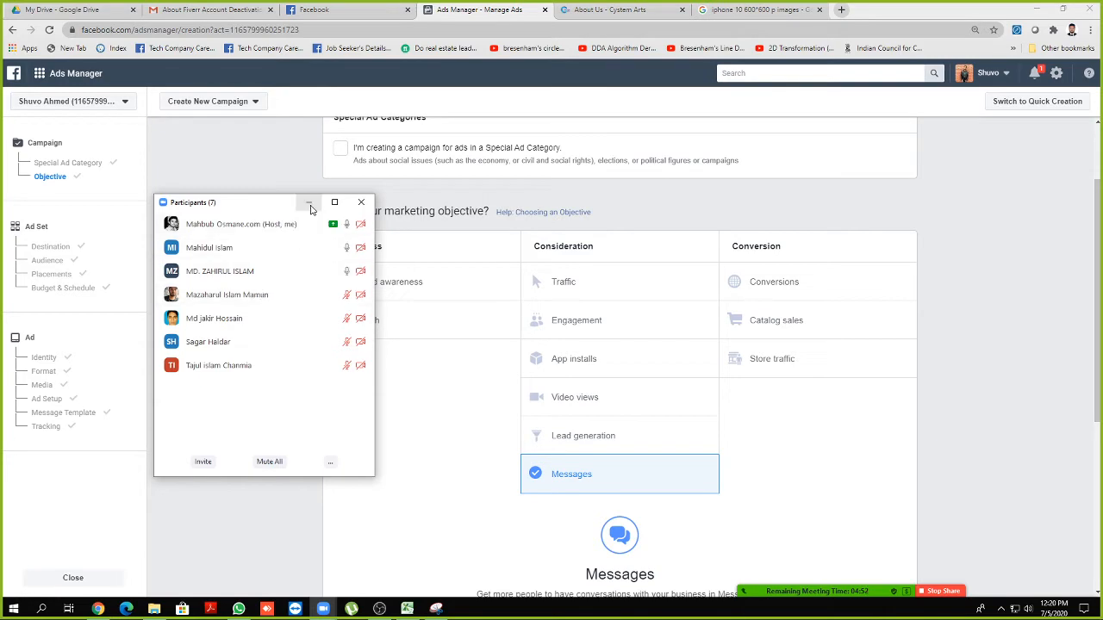
pyautogui.click(309, 203)
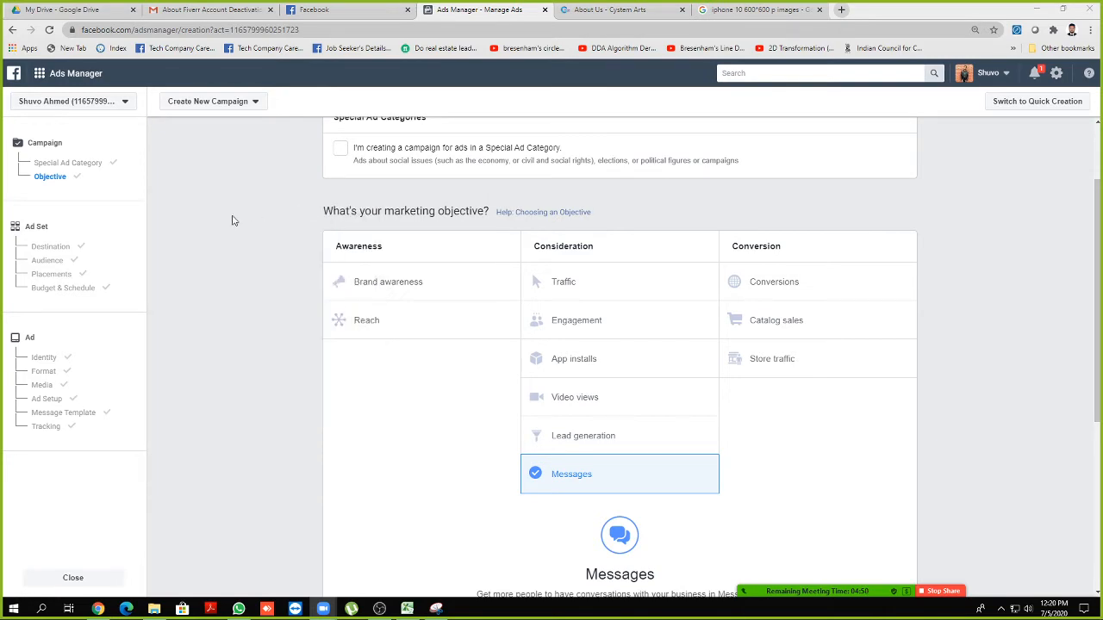
# Close the Cystem Arts about page and the iPhone image search tabs
pyautogui.click(372, 11)
pyautogui.click(620, 10)
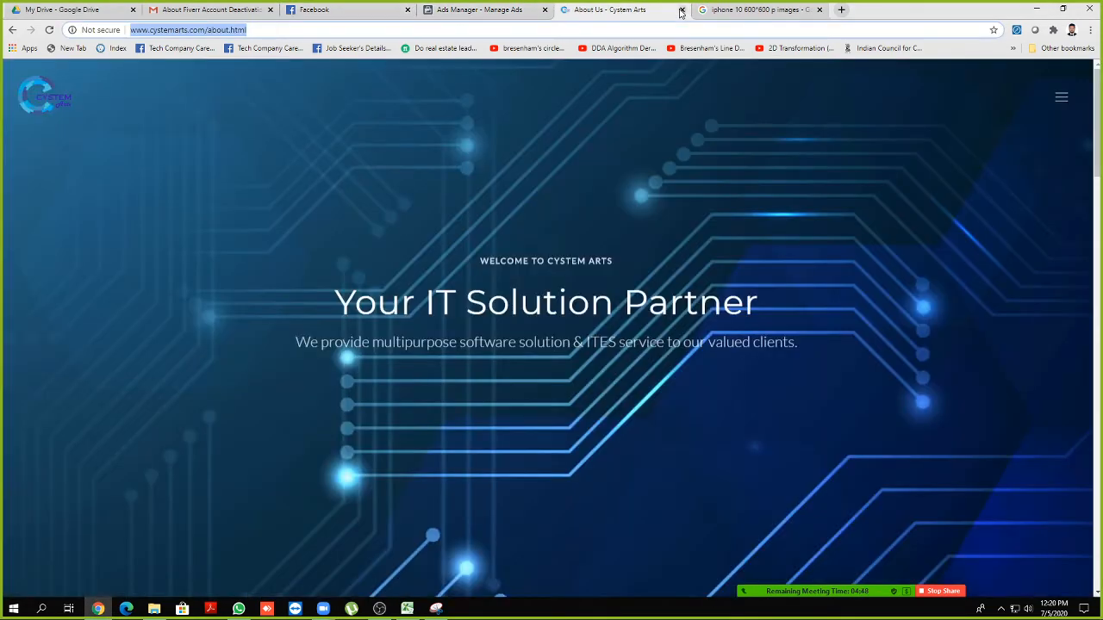
pyautogui.click(682, 9)
pyautogui.click(682, 10)
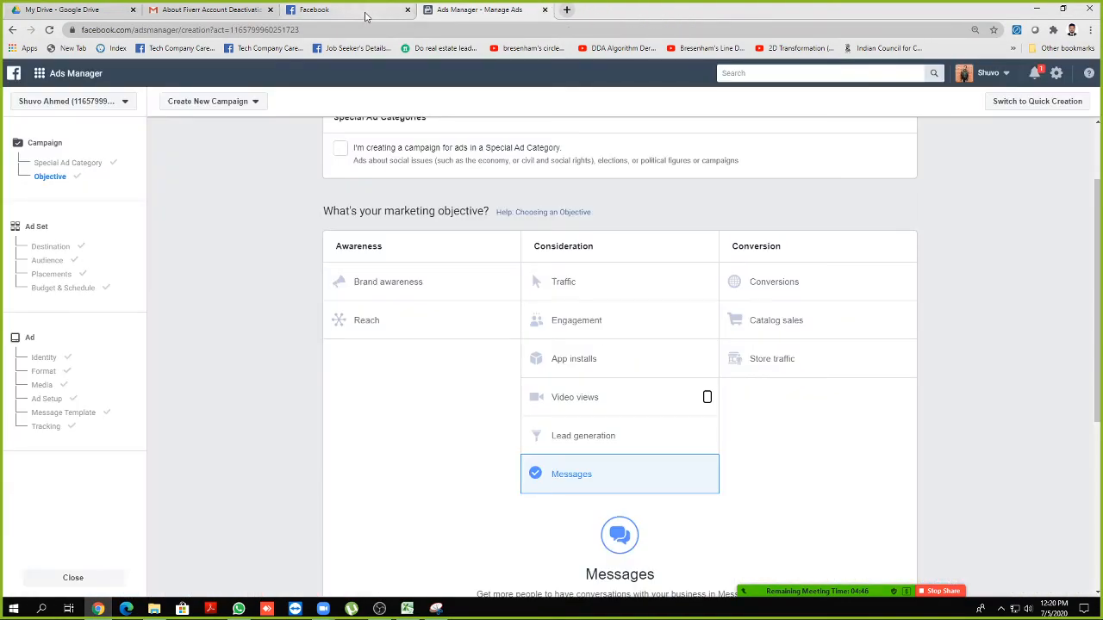
# Check the Facebook feed, return to Ads Manager, and reopen Zoom's participant list
pyautogui.click(366, 12)
pyautogui.click(489, 11)
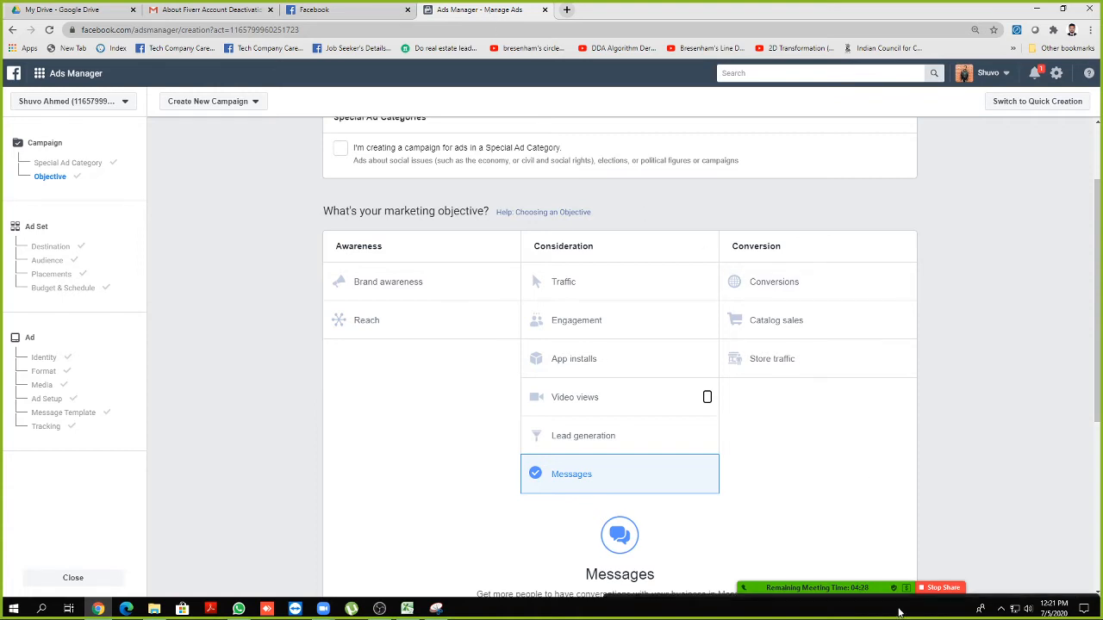
pyautogui.click(830, 586)
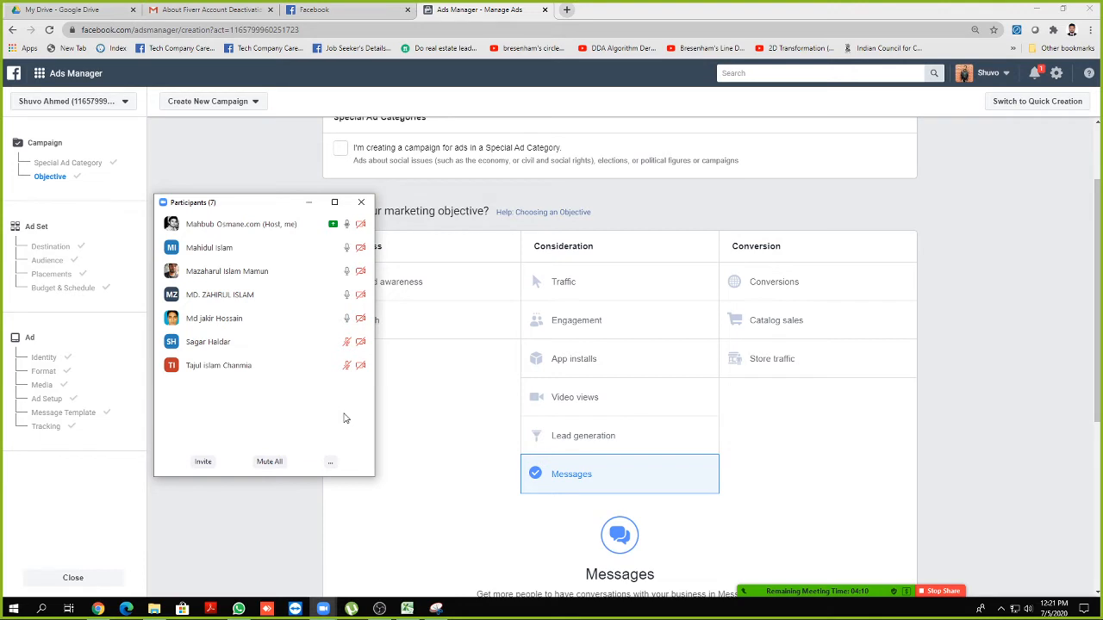
pyautogui.moveTo(213, 329)
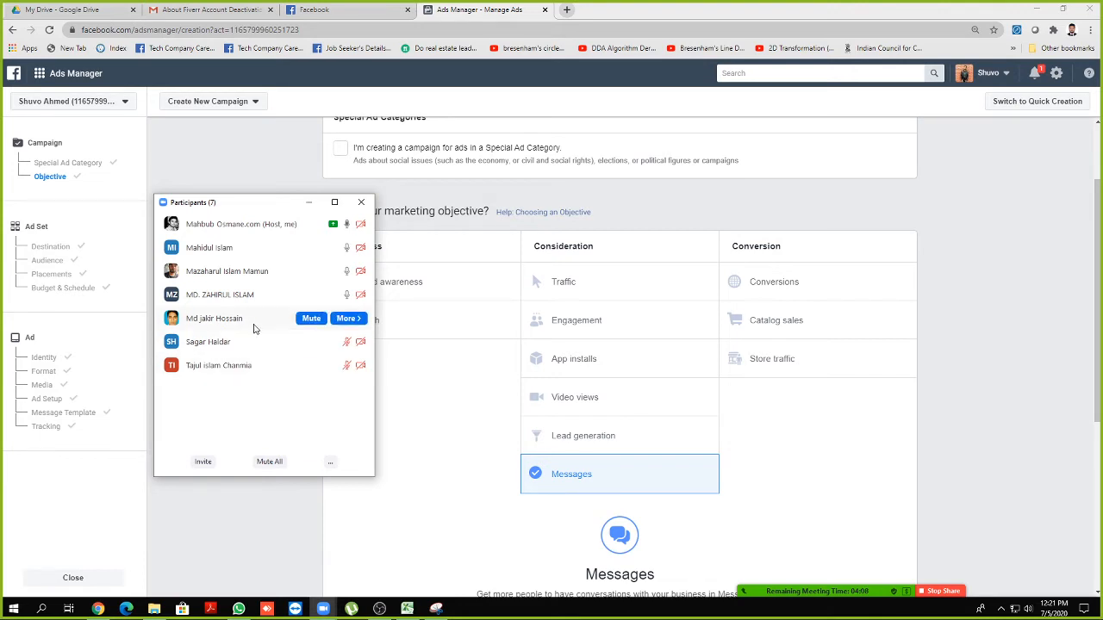
pyautogui.moveTo(276, 205); pyautogui.dragTo(261, 204)
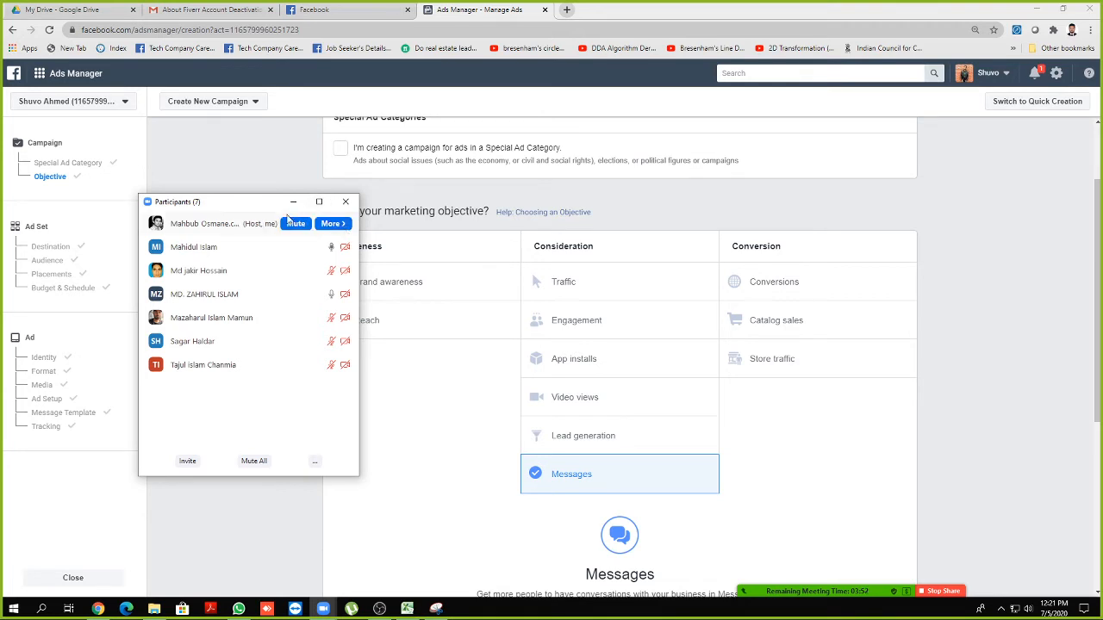
pyautogui.moveTo(265, 211)
pyautogui.mouseDown()
pyautogui.moveTo(259, 190)
pyautogui.moveTo(273, 197)
pyautogui.mouseUp()
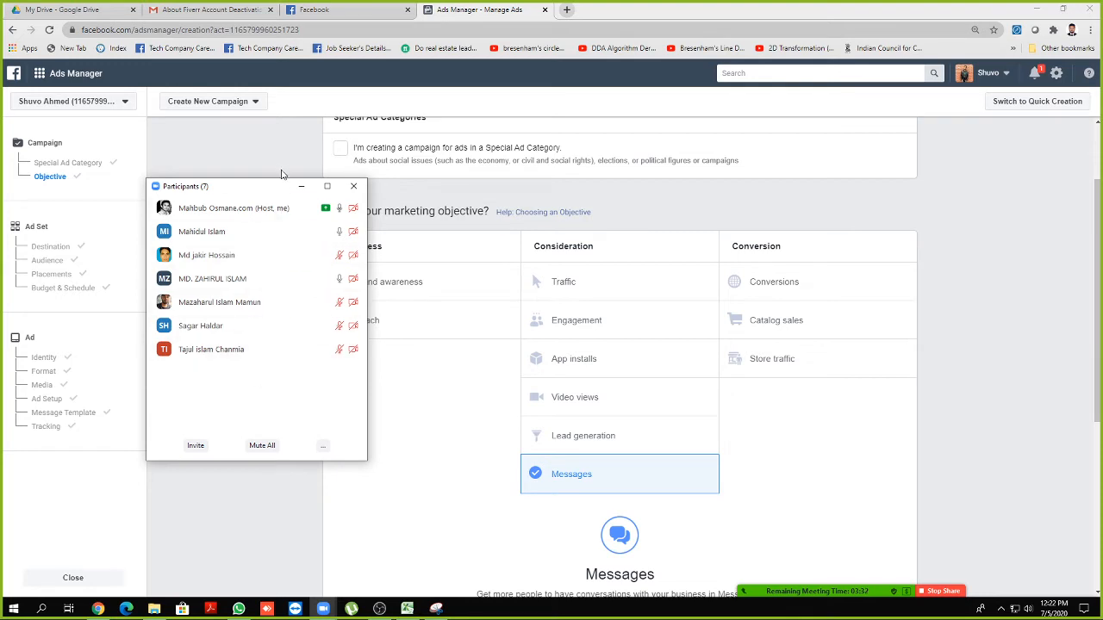
pyautogui.moveTo(263, 195); pyautogui.dragTo(198, 180)
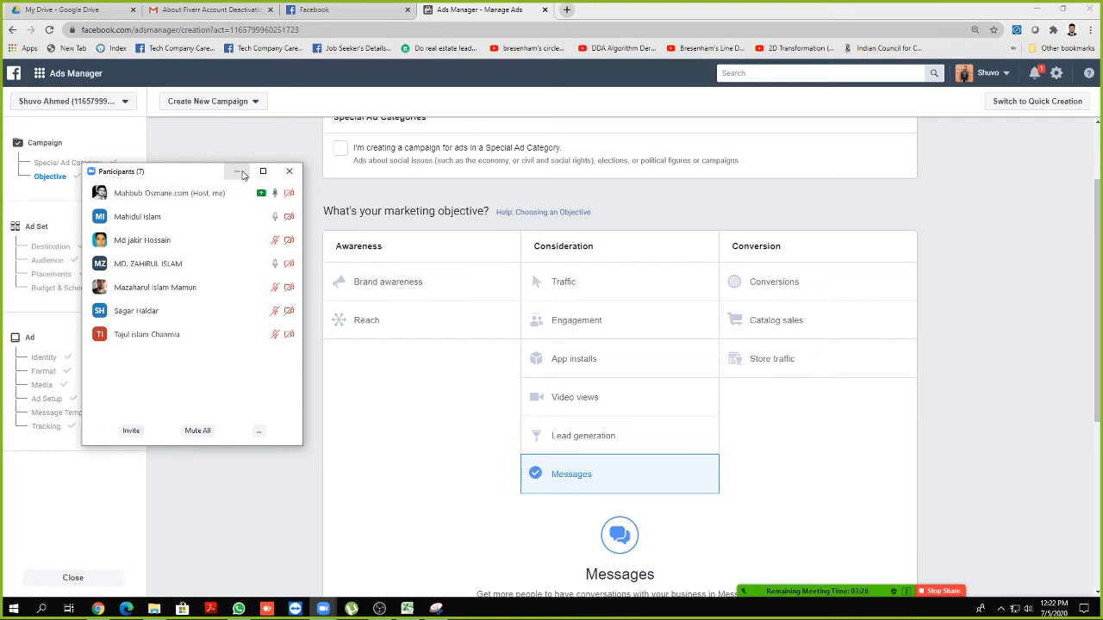
pyautogui.click(238, 172)
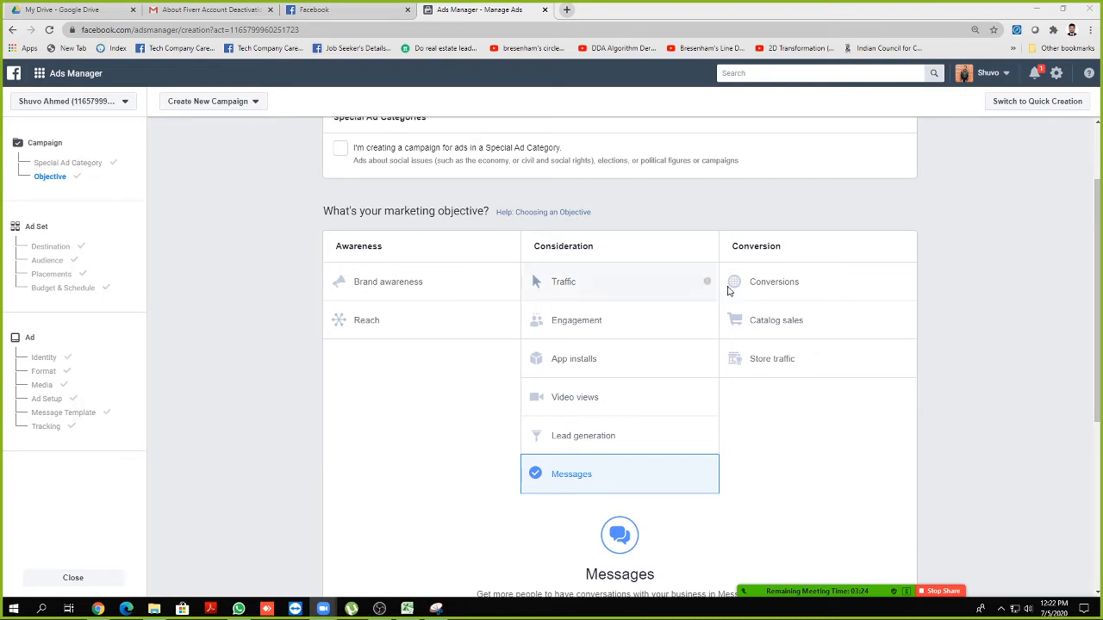
pyautogui.scroll(-4, 767, 268)
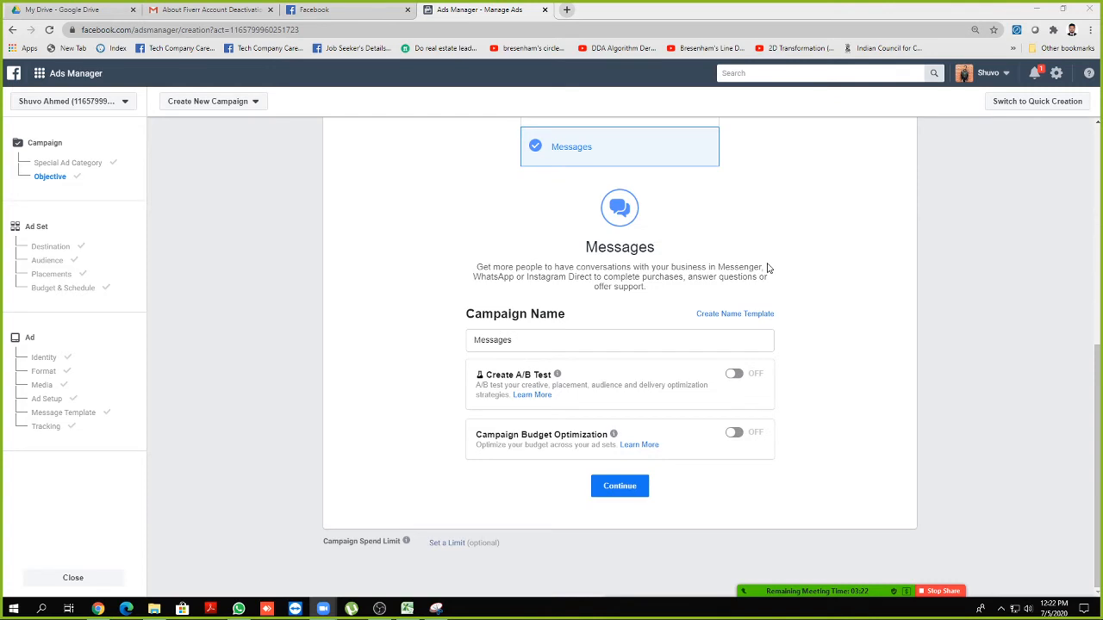
pyautogui.scroll(5, 655, 499)
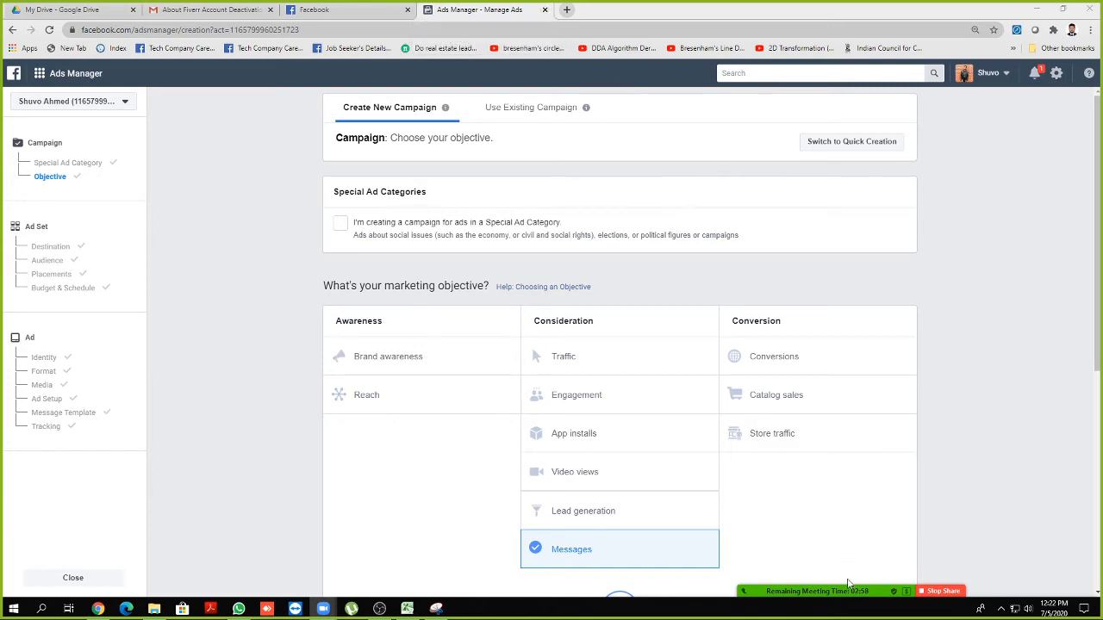
pyautogui.moveTo(854, 592)
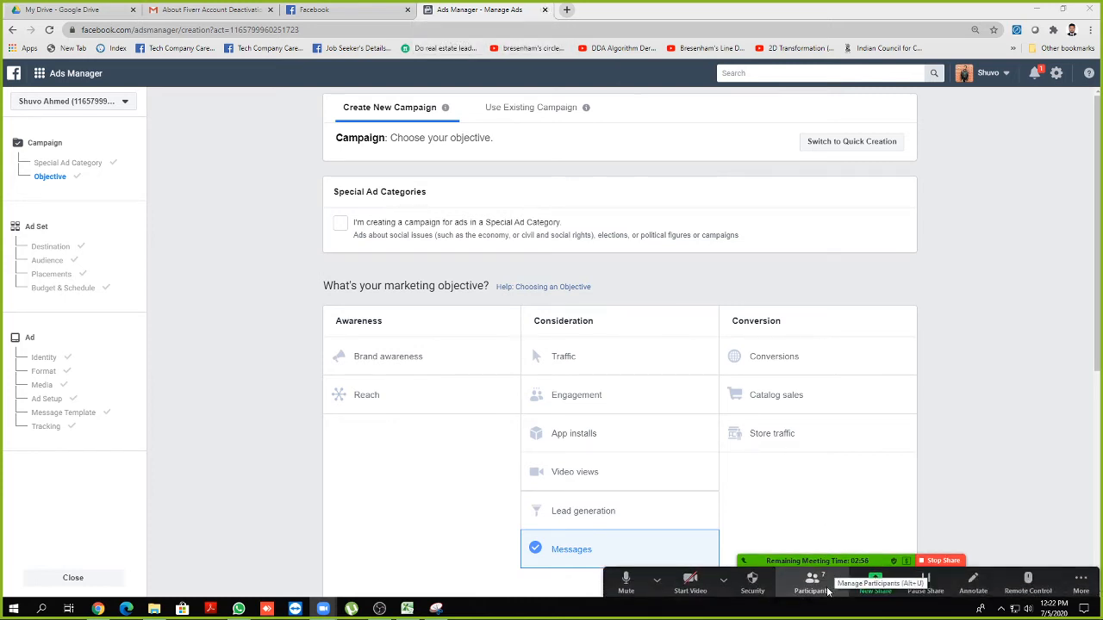
pyautogui.click(379, 609)
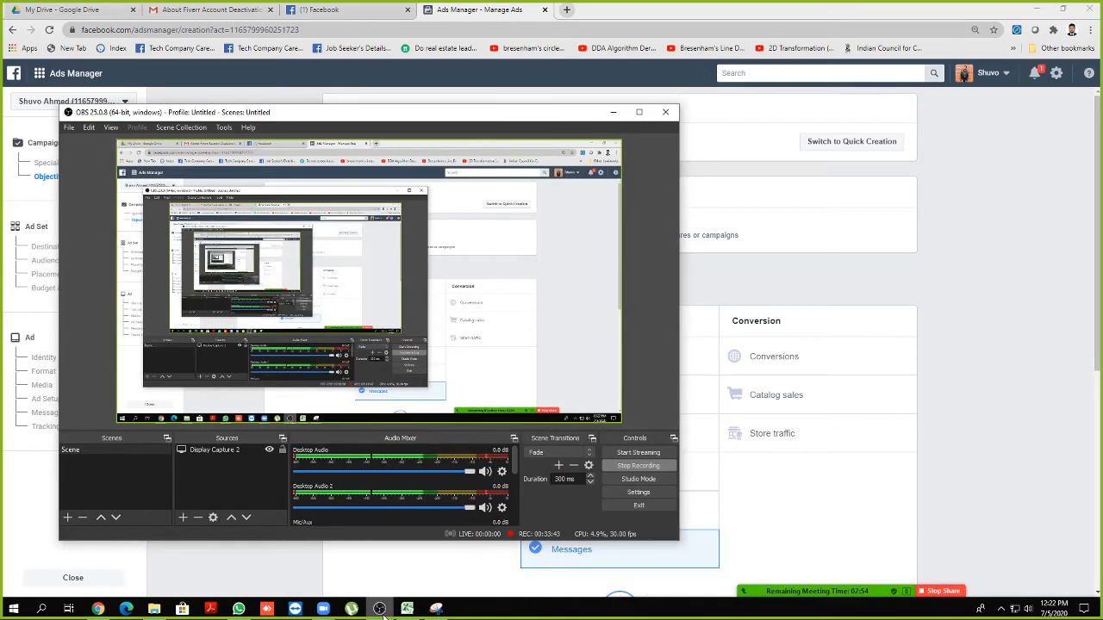
pyautogui.click(380, 609)
pyautogui.moveTo(868, 593)
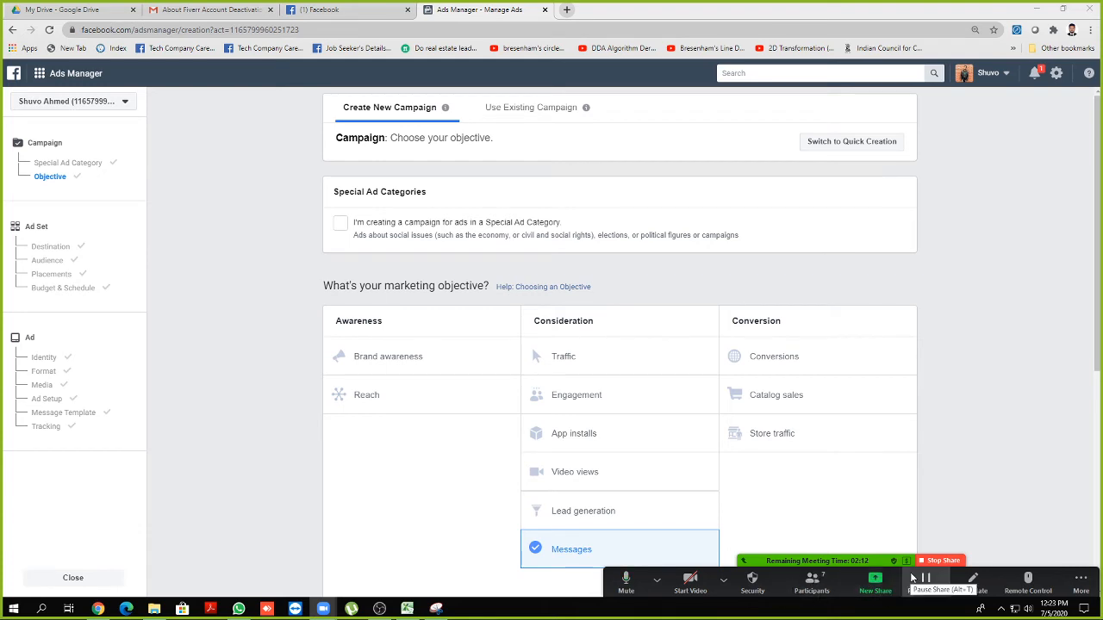
# Stop screen sharing and end the Zoom meeting for all participants
pyautogui.click(939, 561)
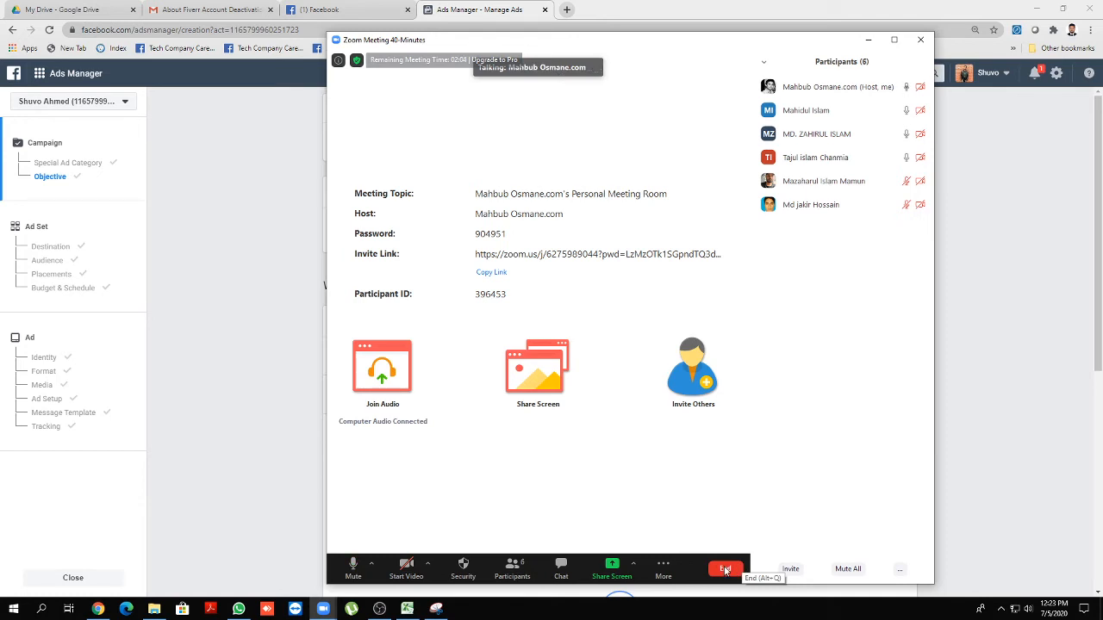
pyautogui.click(726, 570)
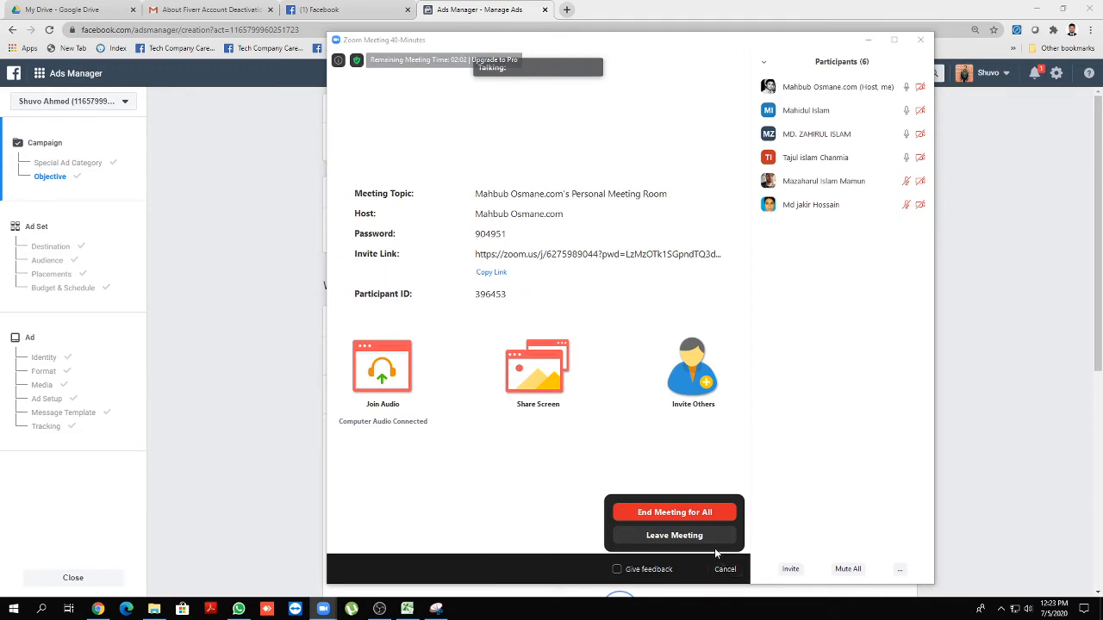
pyautogui.click(698, 514)
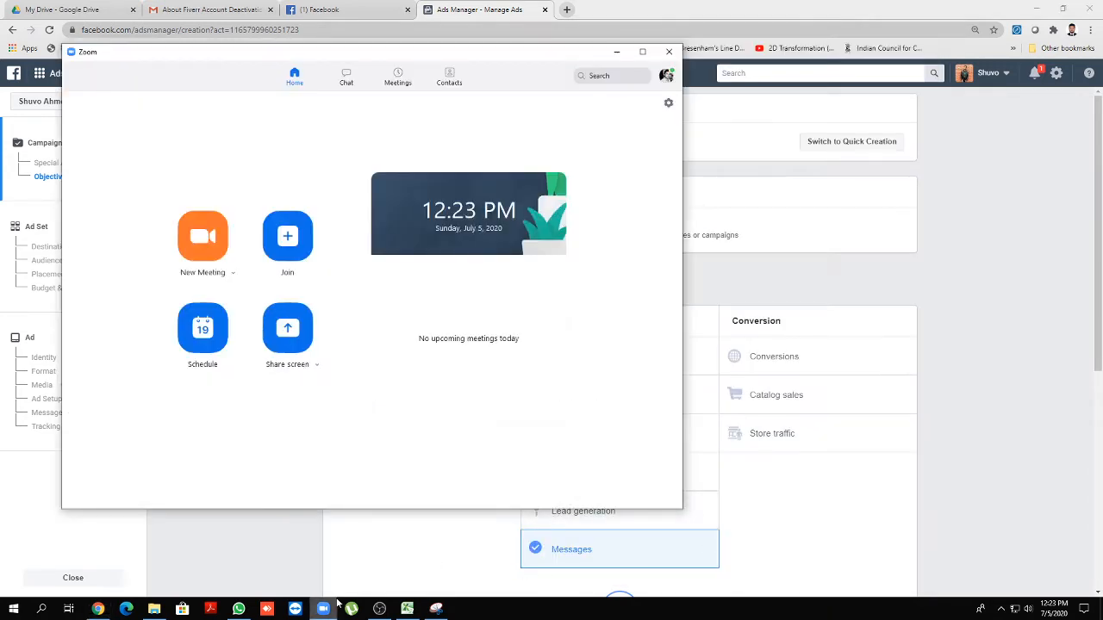
# Open the Zoom invite link from the WhatsApp chat and launch Zoom Meetings
pyautogui.click(238, 609)
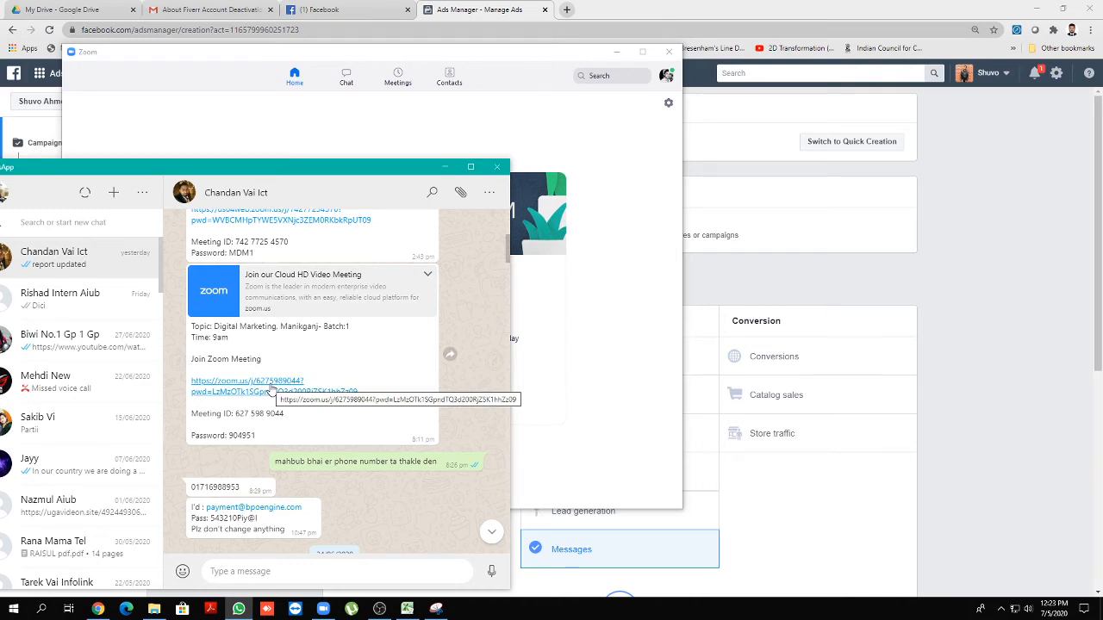
pyautogui.click(271, 390)
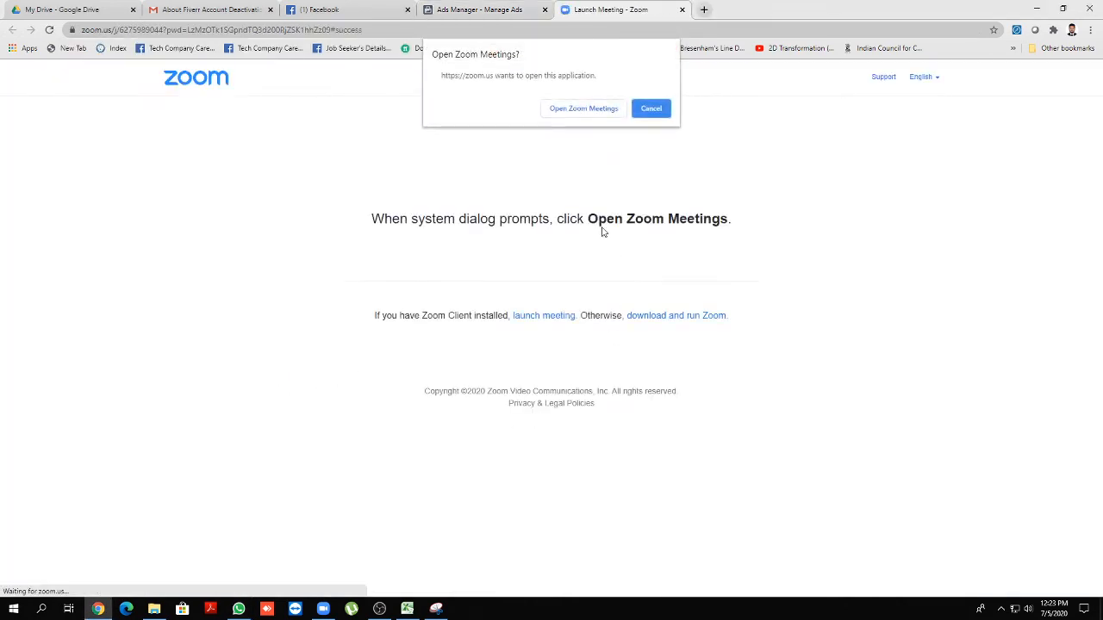
pyautogui.click(585, 108)
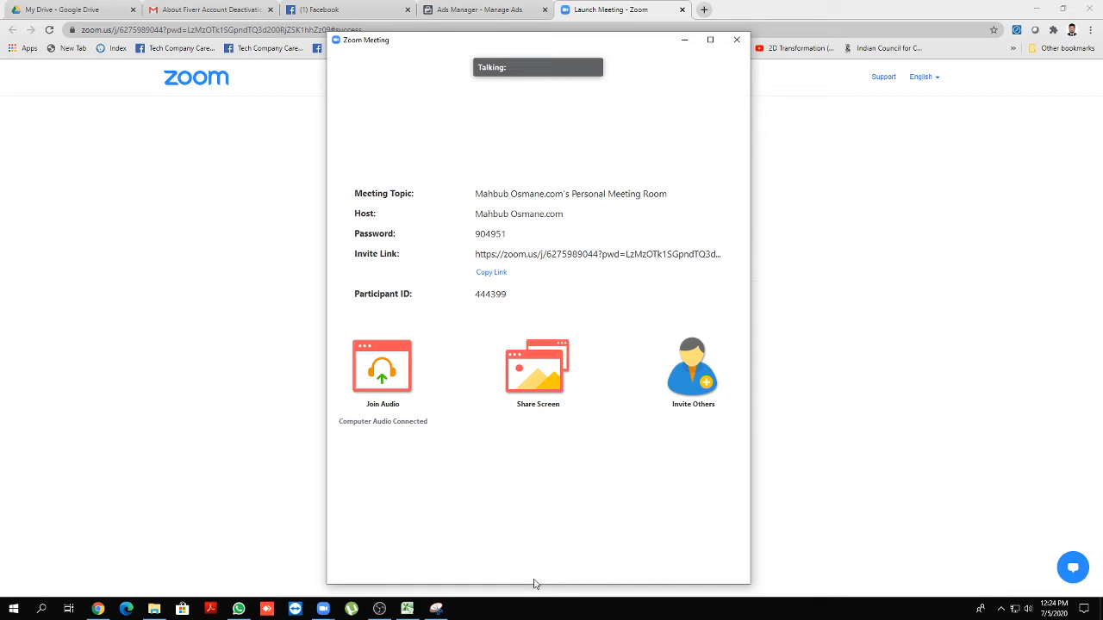
# Restore the meeting window, show participants, and mute one participant's microphone
pyautogui.moveTo(535, 583)
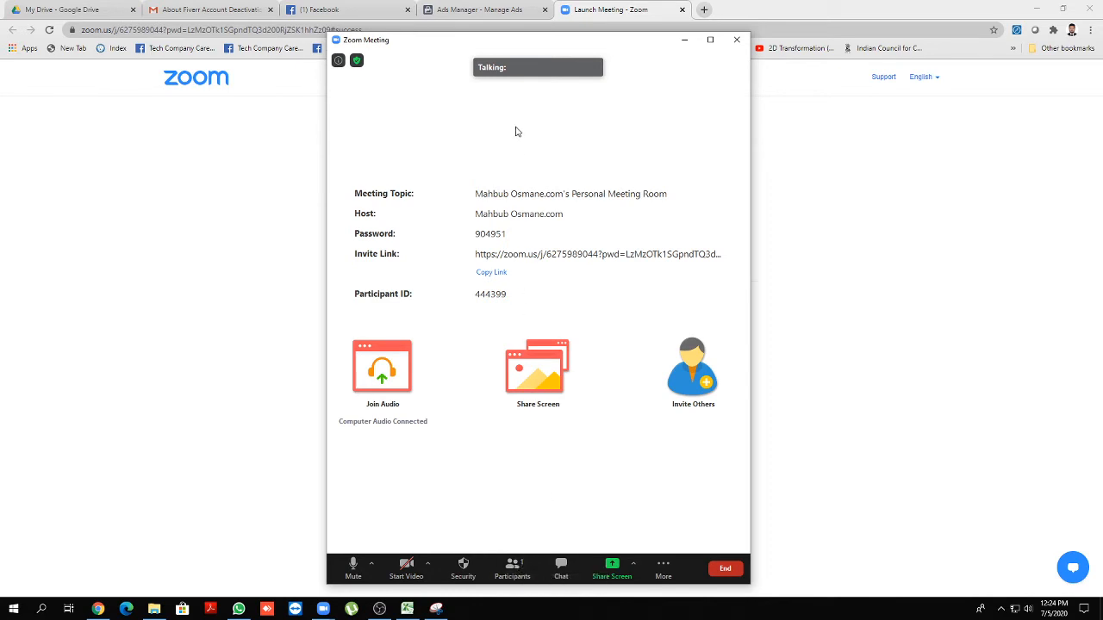
pyautogui.click(685, 41)
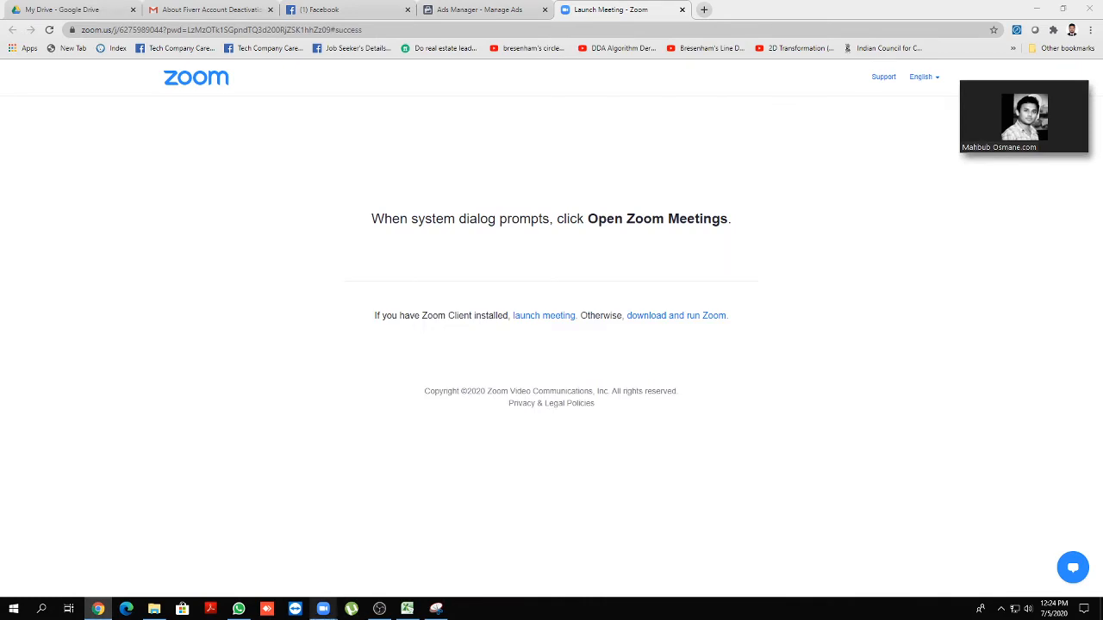
pyautogui.click(238, 609)
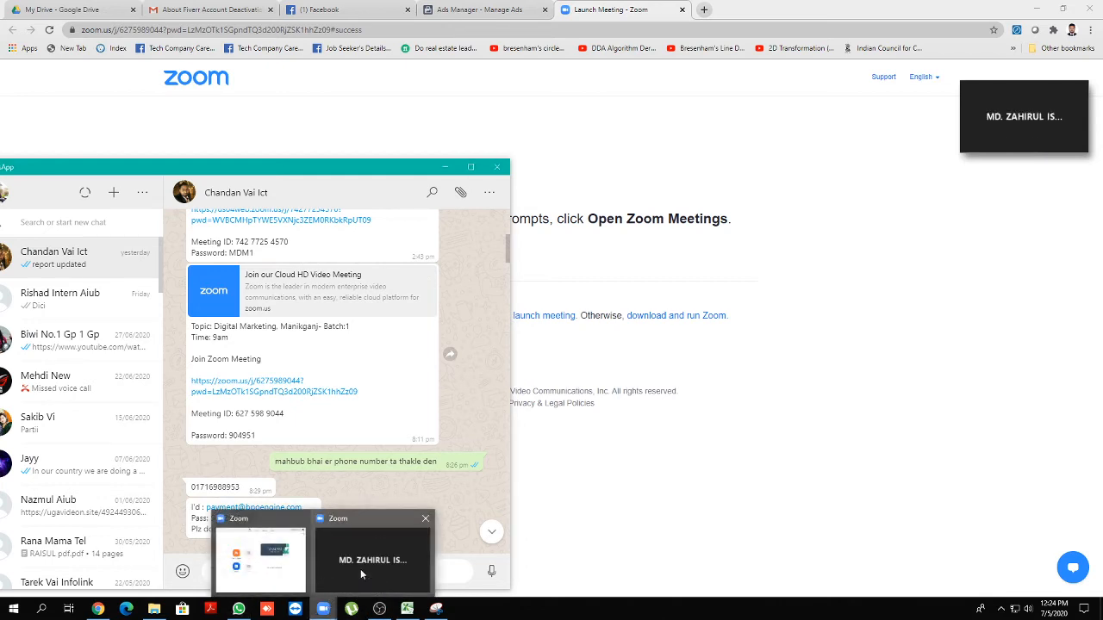
pyautogui.click(364, 570)
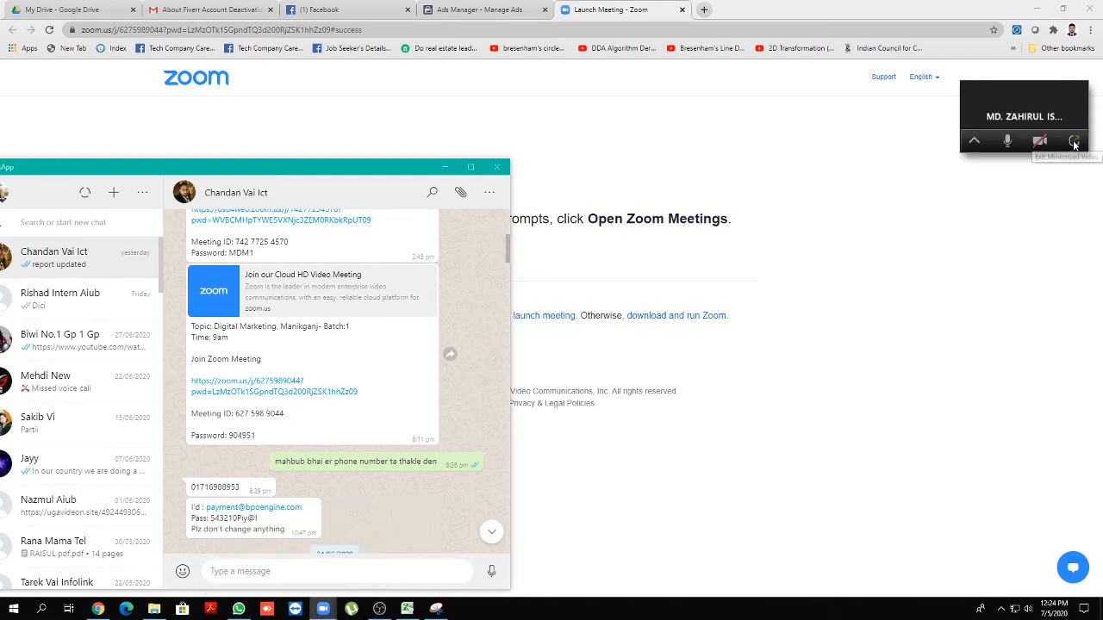
pyautogui.click(1072, 140)
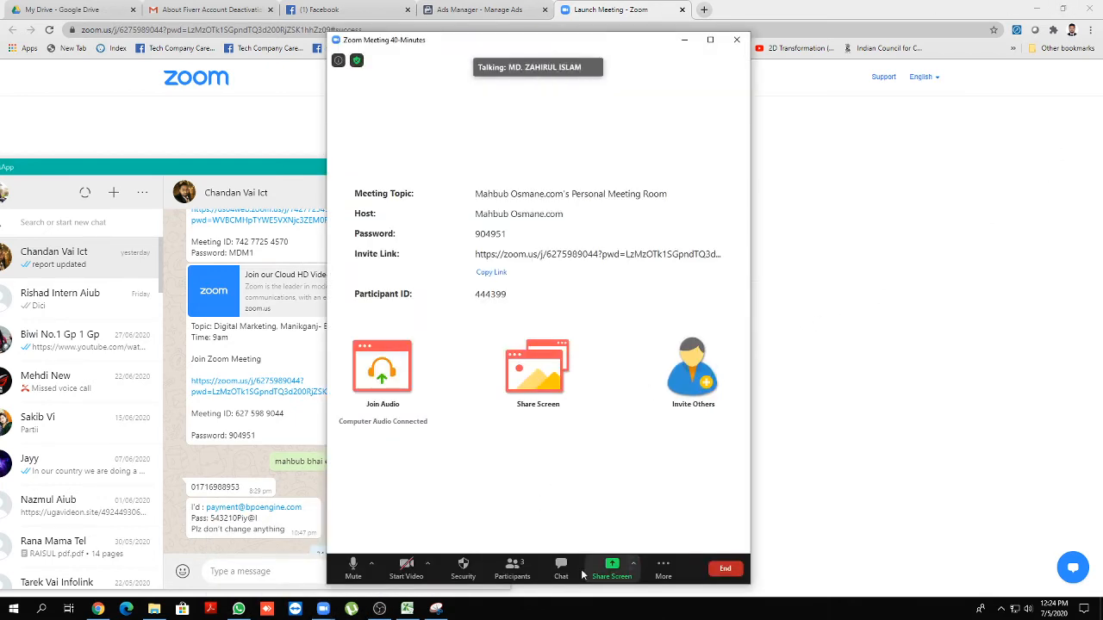
pyautogui.click(517, 570)
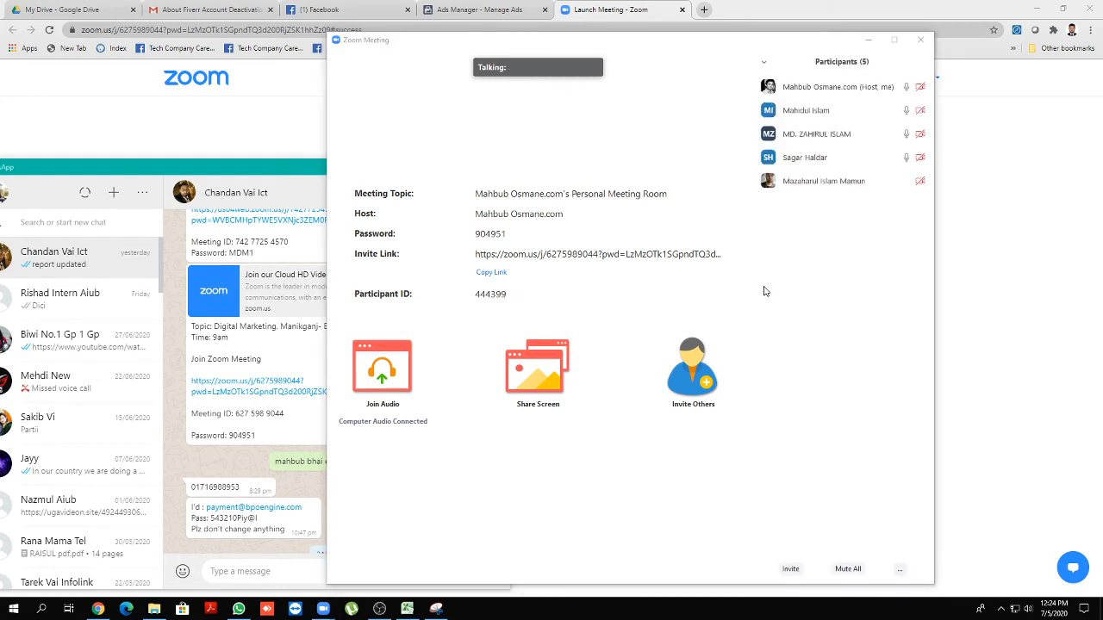
pyautogui.moveTo(876, 163)
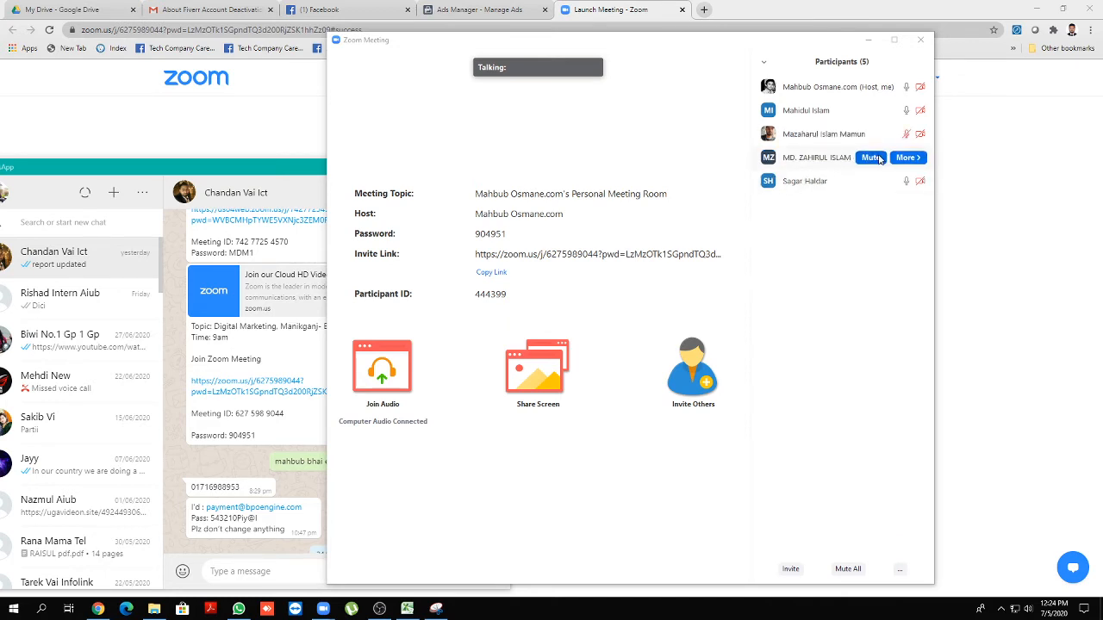
pyautogui.click(869, 113)
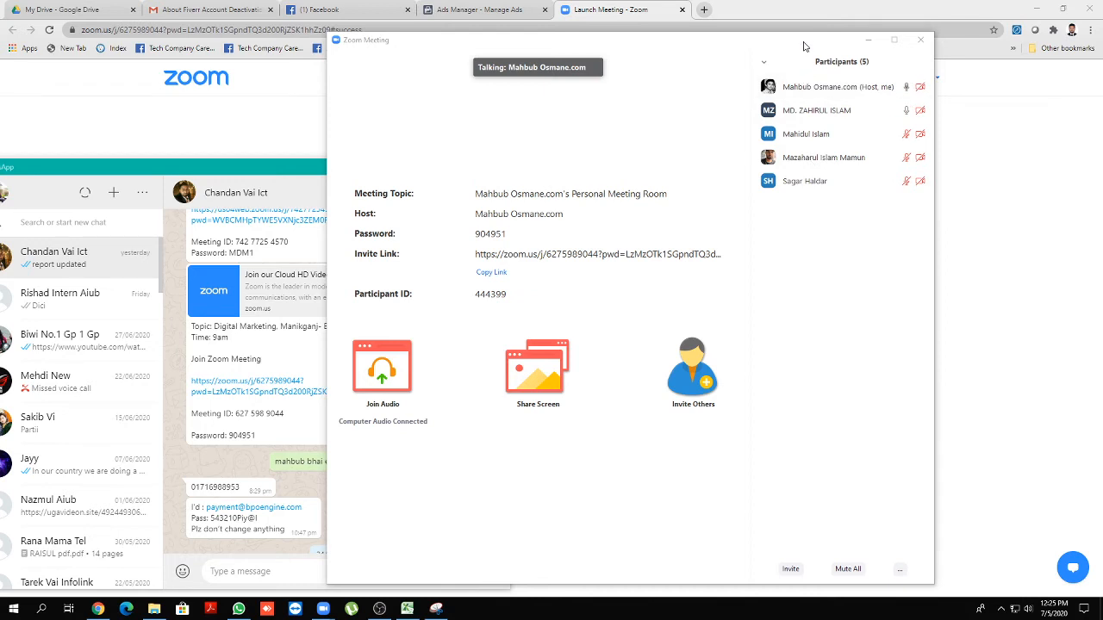
# Shift the meeting window slightly left and raise the speaker volume a little
pyautogui.moveTo(803, 46); pyautogui.dragTo(776, 44)
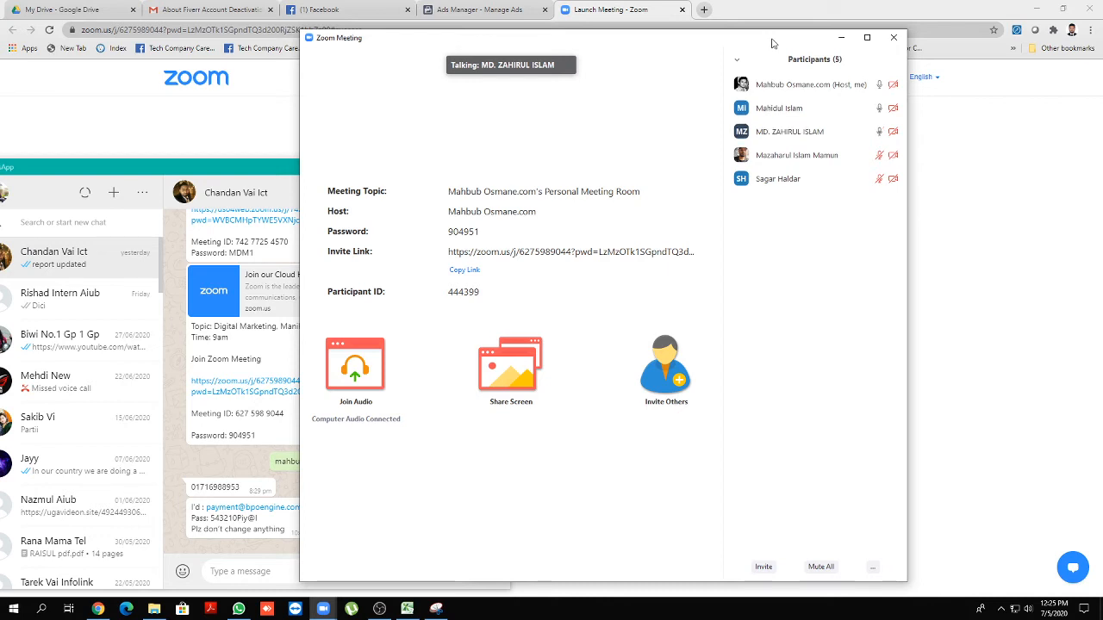
pyautogui.click(1029, 608)
pyautogui.moveTo(979, 583); pyautogui.dragTo(991, 583)
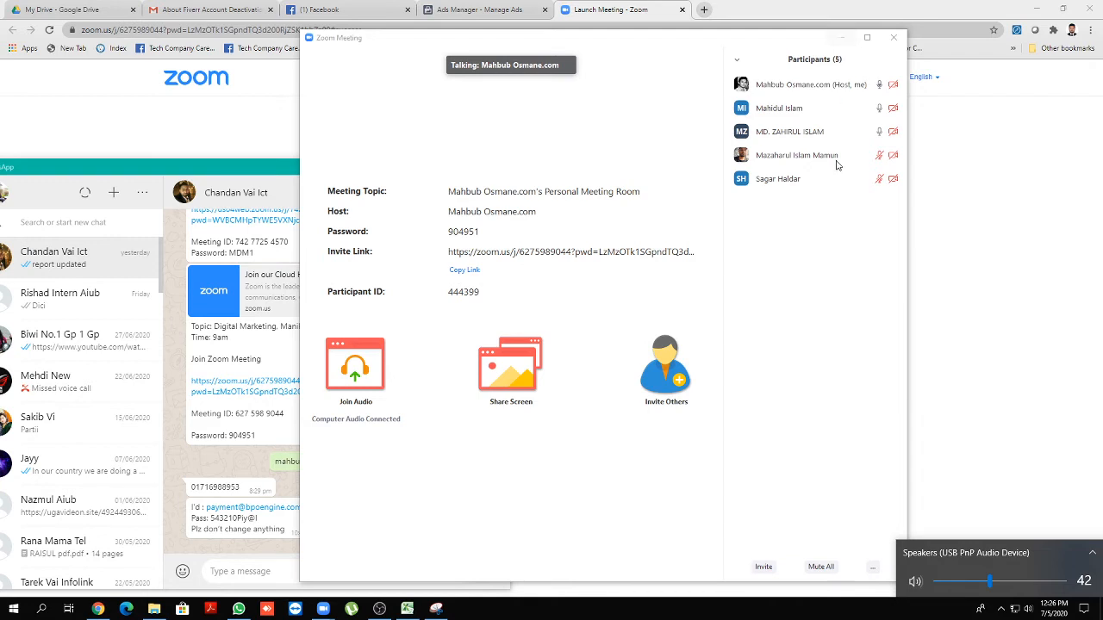
# Start sharing the entire screen with the meeting
pyautogui.moveTo(702, 480)
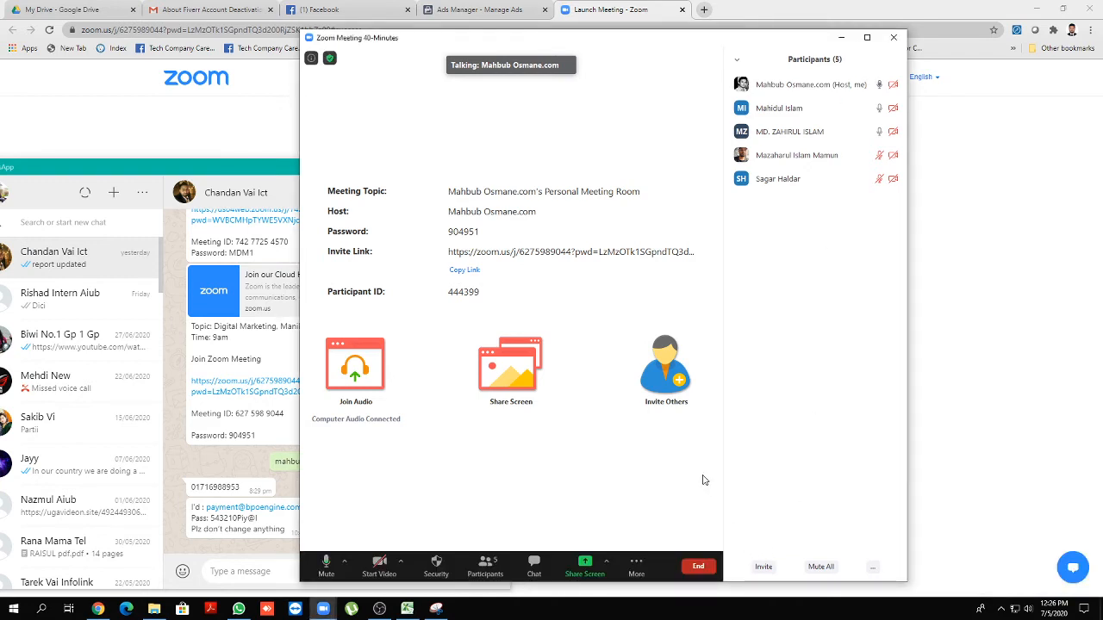
pyautogui.click(584, 574)
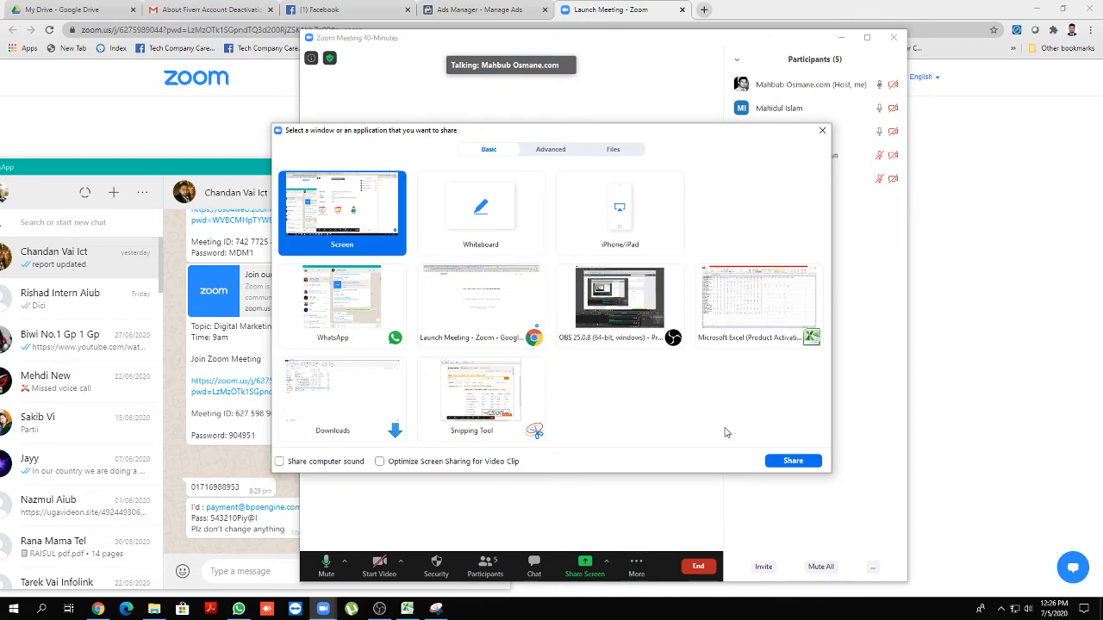
pyautogui.click(792, 461)
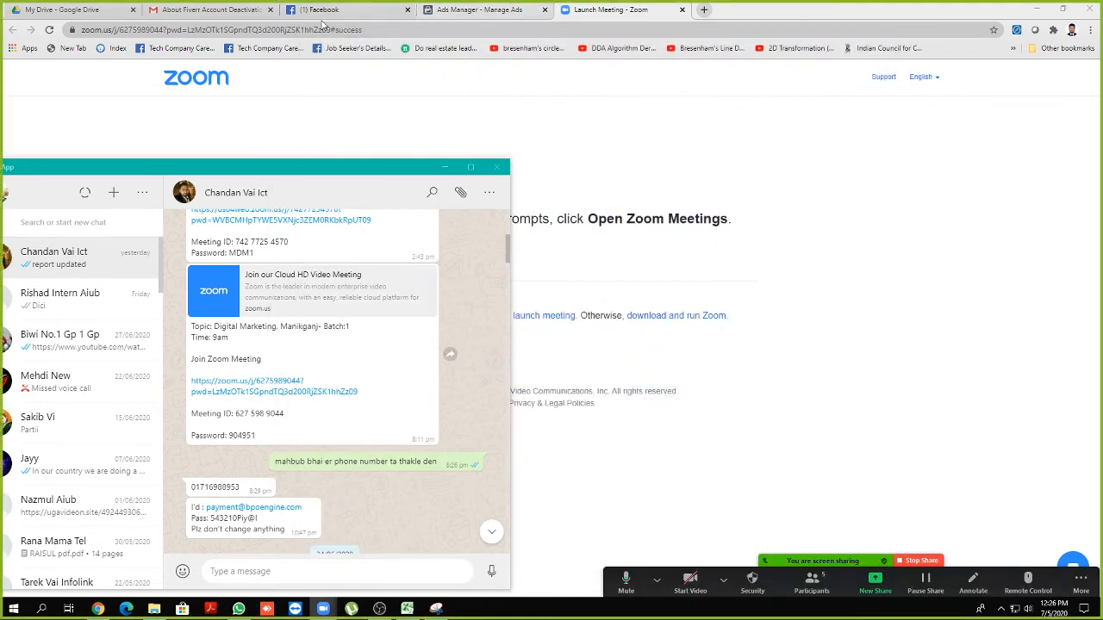
pyautogui.click(320, 12)
# Search Facebook for 'crazy', open the CrazyHD group, and show its More options
pyautogui.click(312, 76)
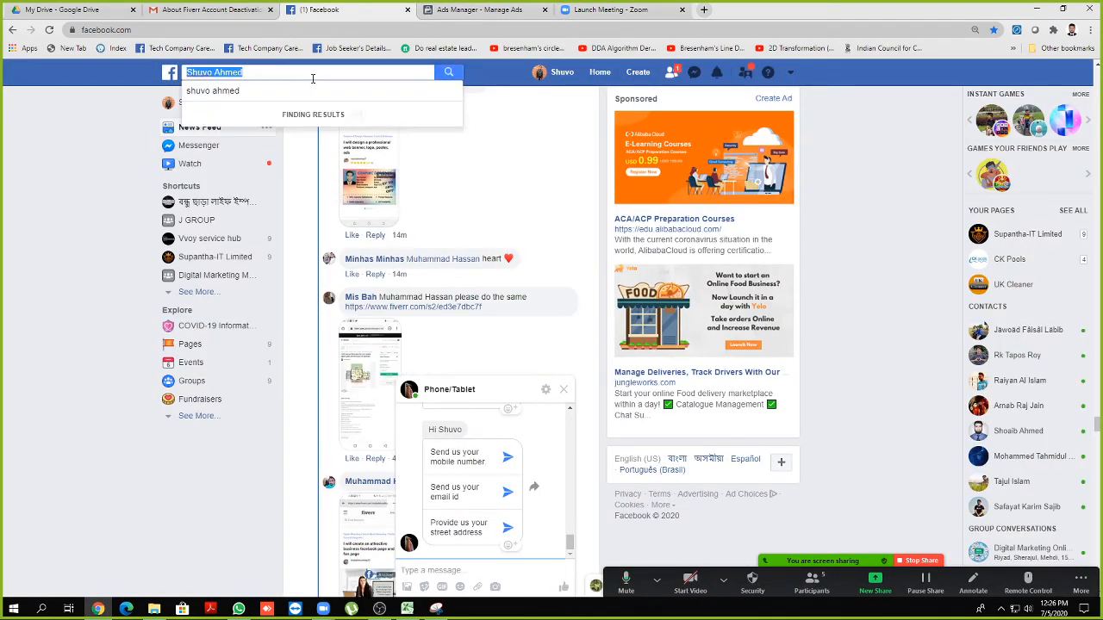
pyautogui.write('craz')
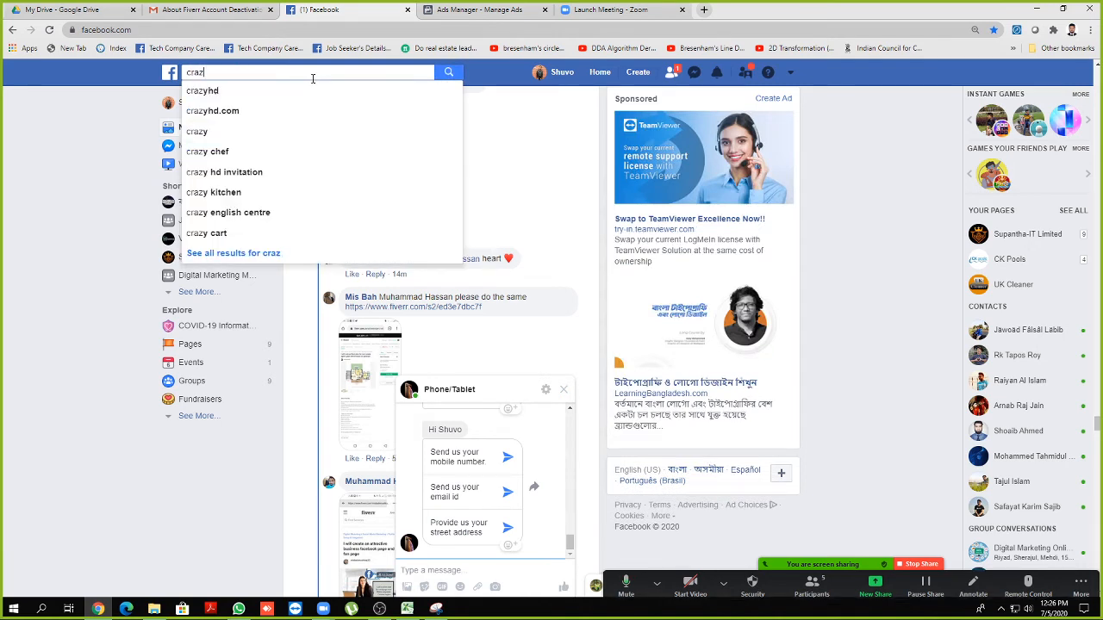
pyautogui.write('y')
pyautogui.click(246, 91)
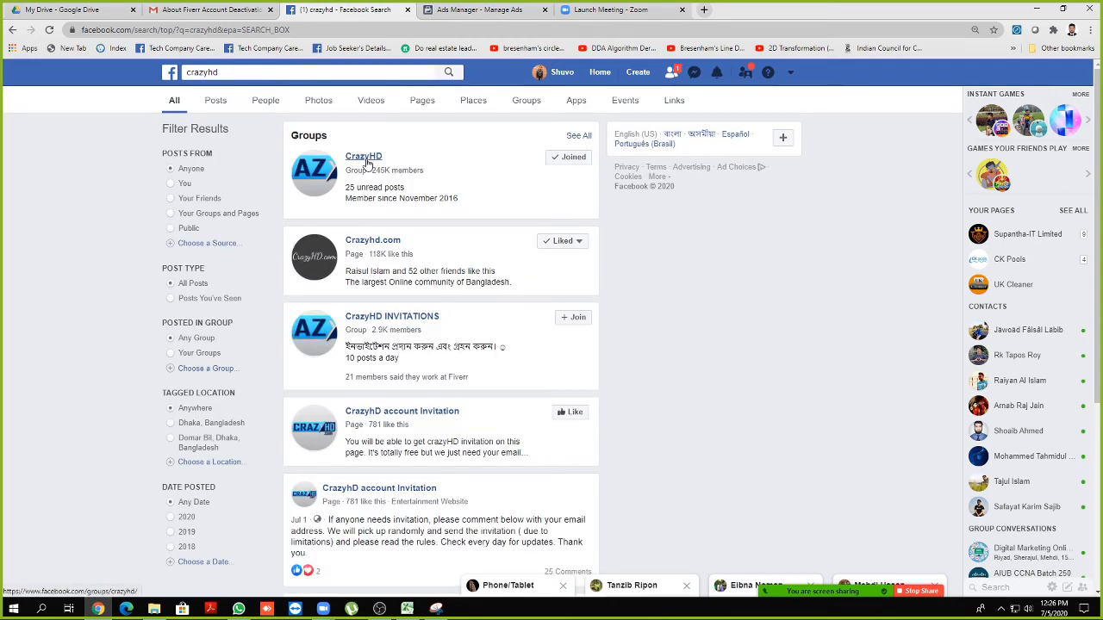
pyautogui.click(367, 160)
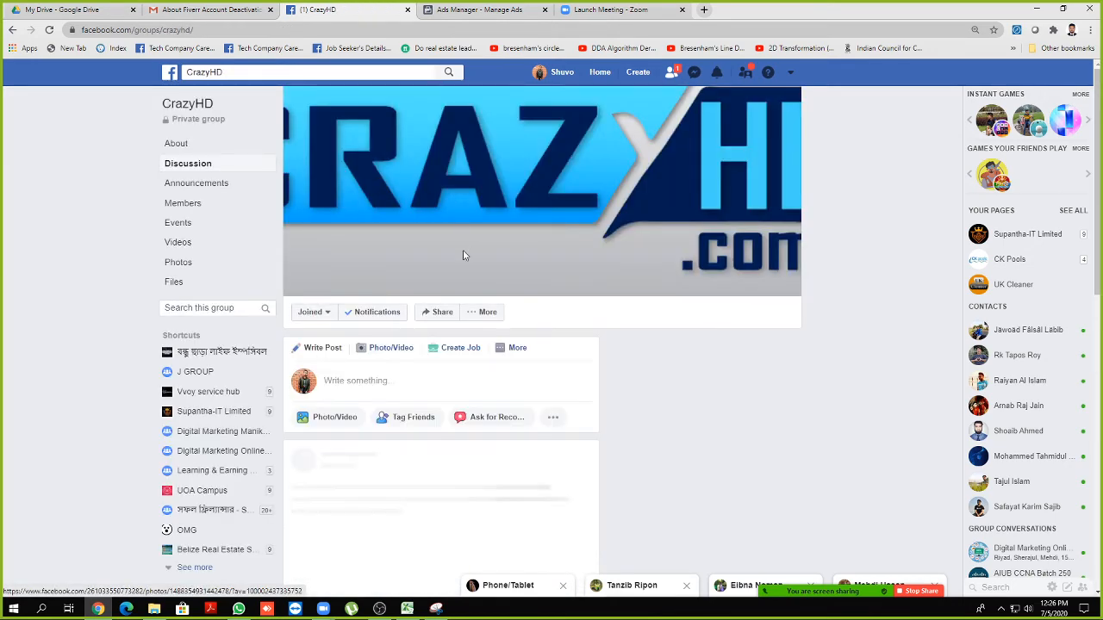
pyautogui.click(485, 312)
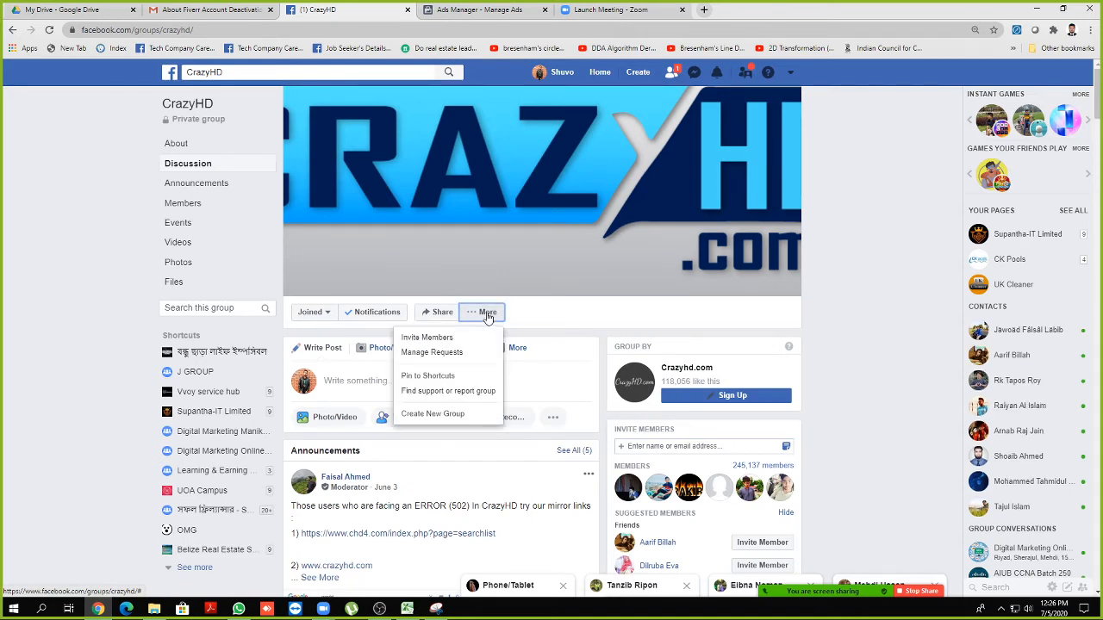
# Open the Invite Members form and add the first three friends as invitees
pyautogui.click(441, 338)
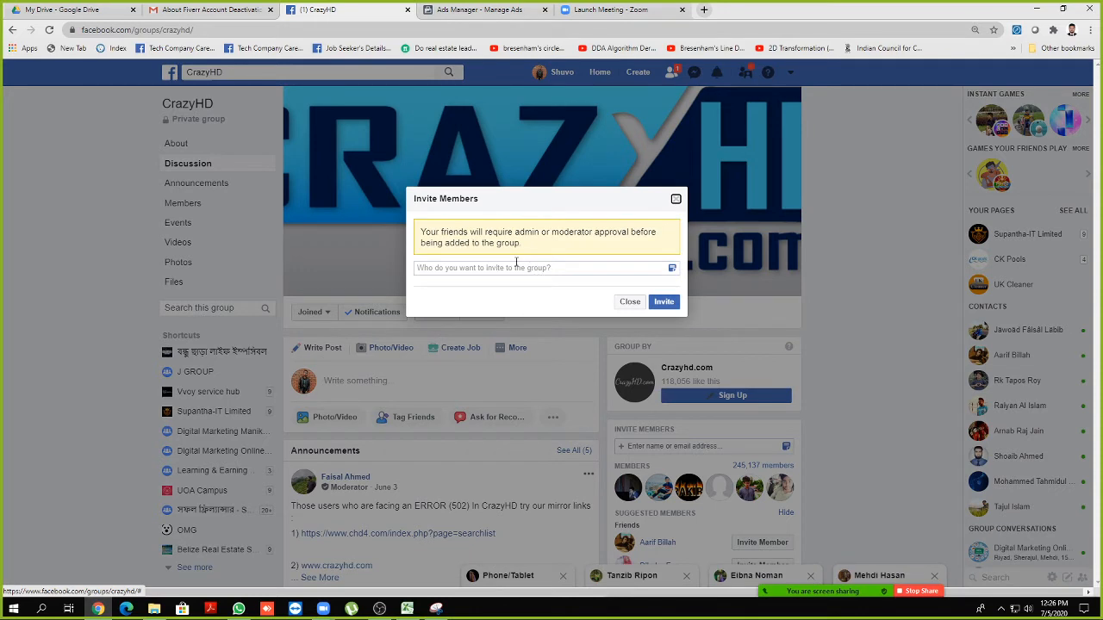
pyautogui.click(506, 268)
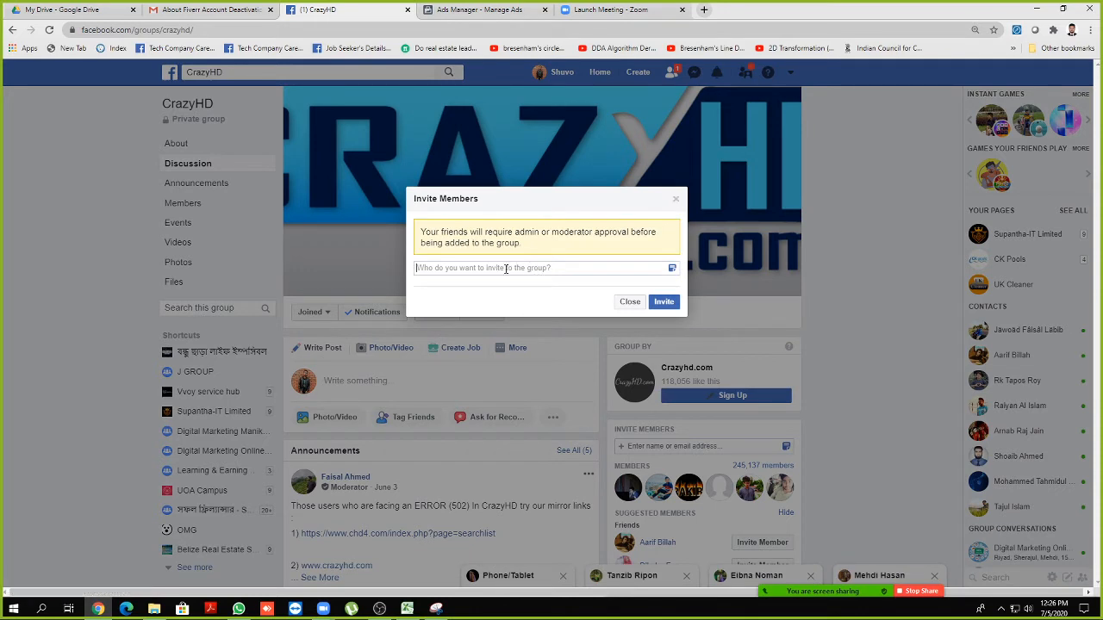
pyautogui.write('za')
pyautogui.press('Return')
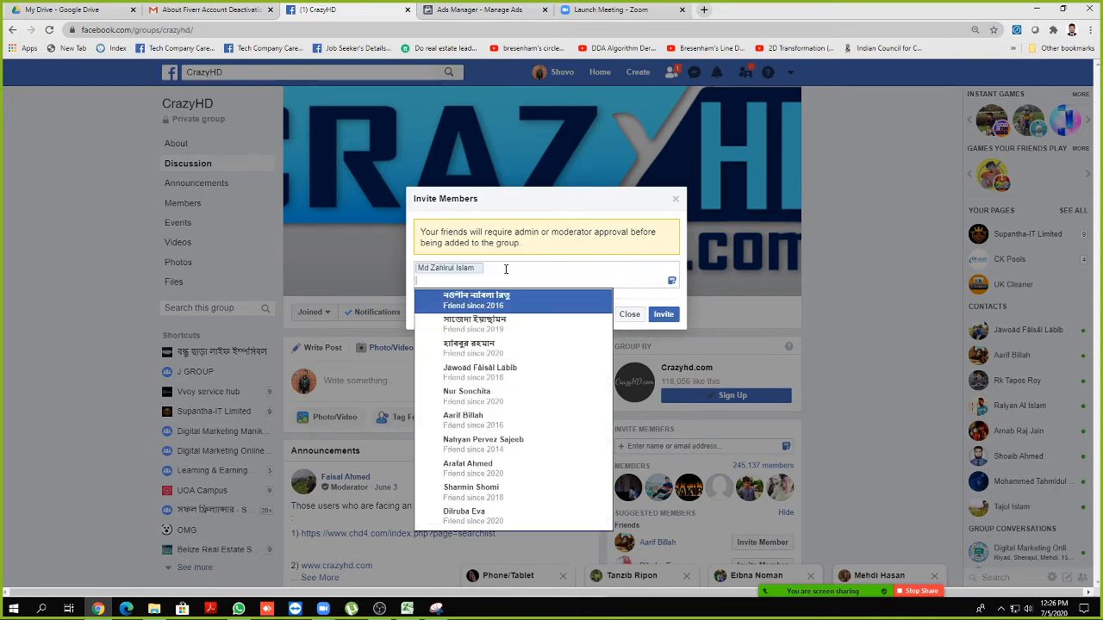
pyautogui.write('ma')
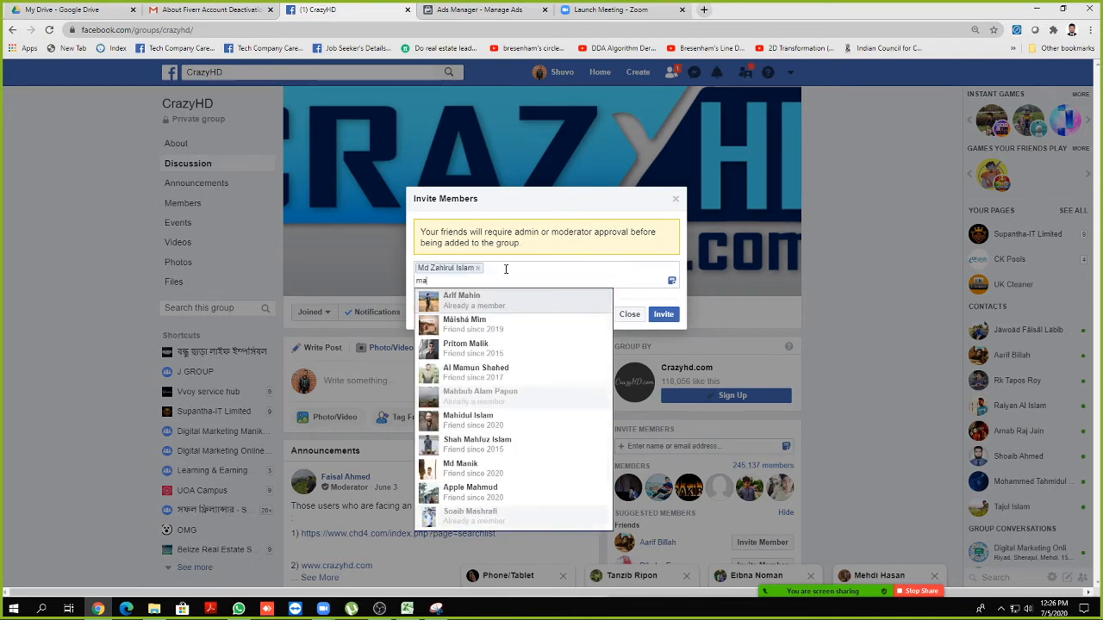
pyautogui.write('hi')
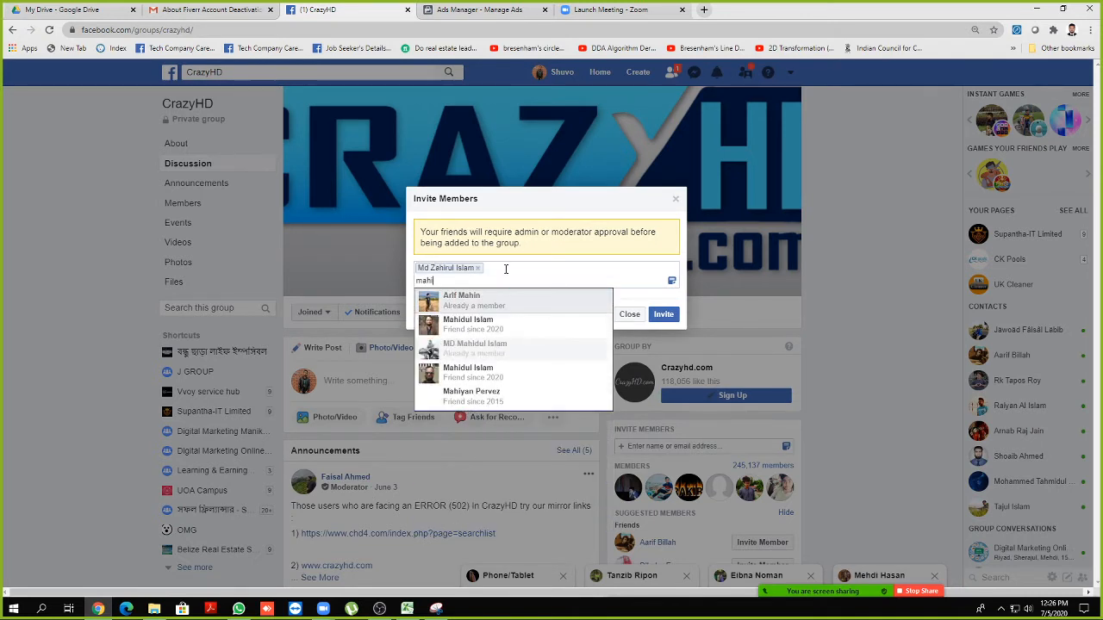
pyautogui.press('Down')
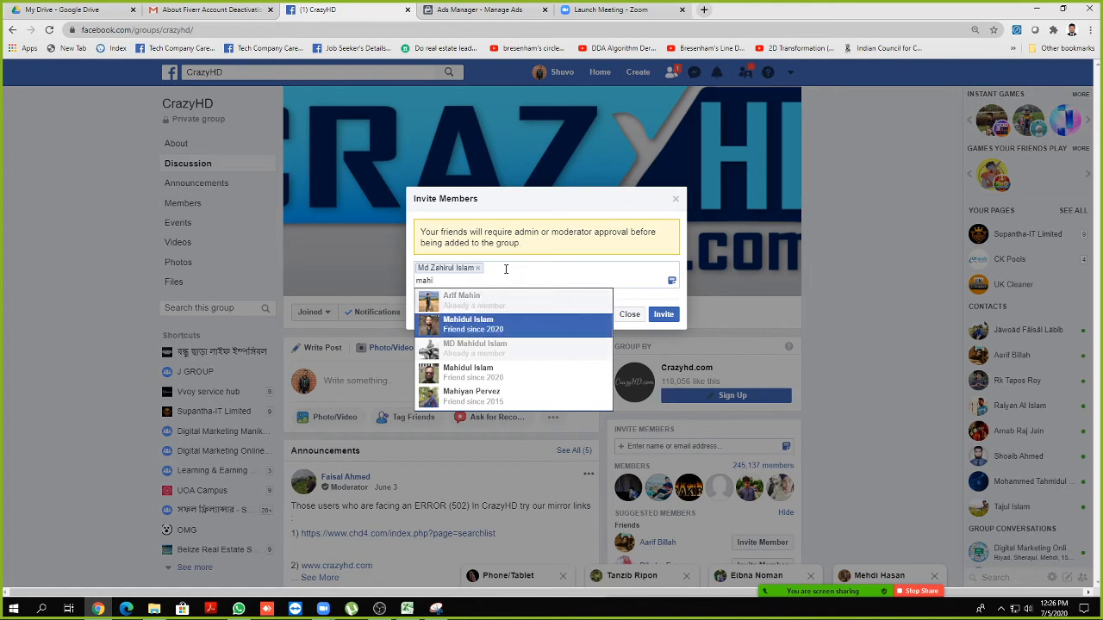
pyautogui.press('Return')
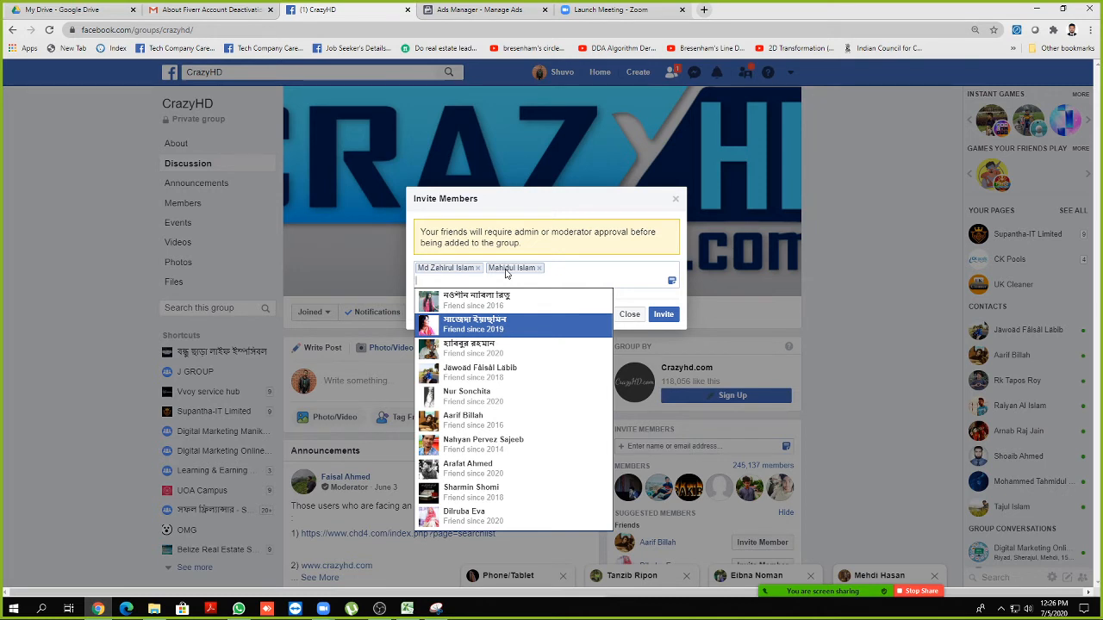
pyautogui.write('naz')
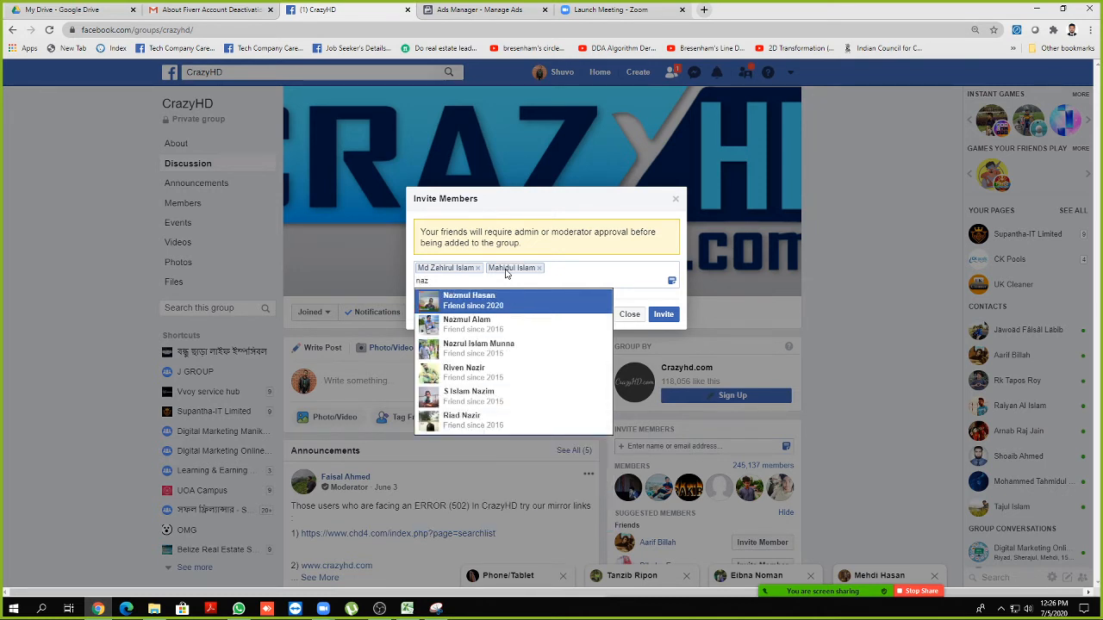
pyautogui.press('Return')
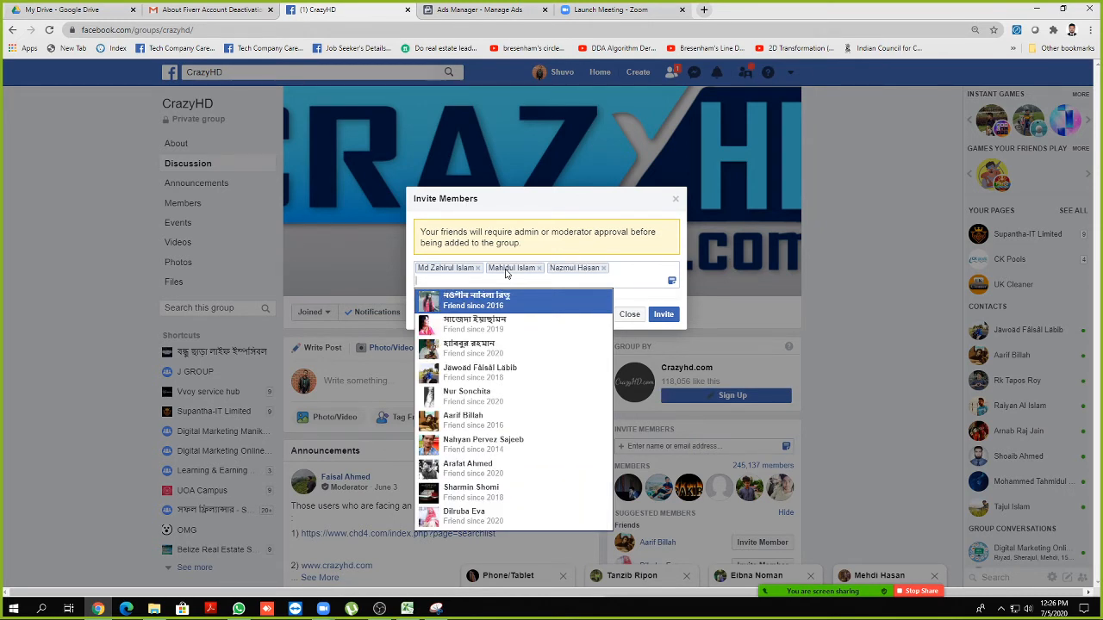
# Add two more friends to the invite list
pyautogui.write('sa')
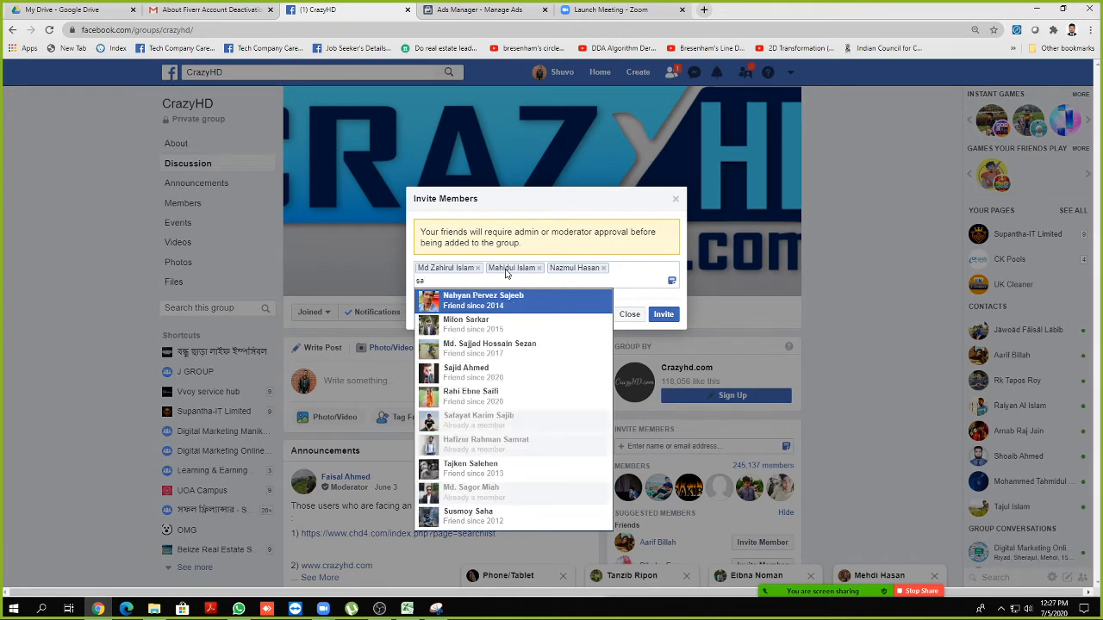
pyautogui.write('go')
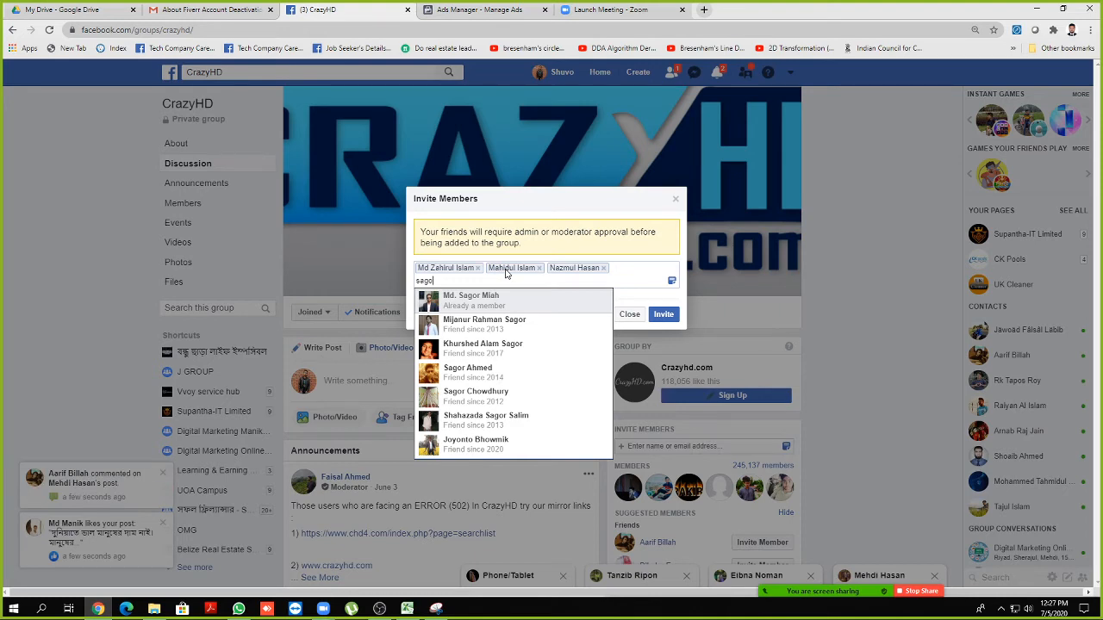
pyautogui.press('Return')
pyautogui.write('sagar')
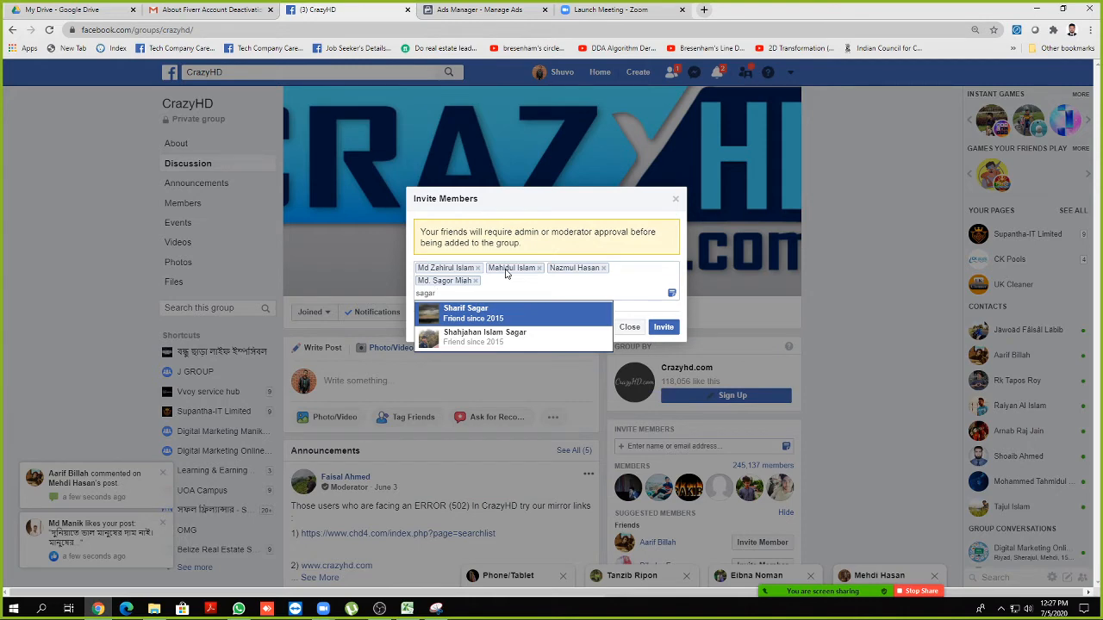
pyautogui.press('BackSpace')
pyautogui.press('BackSpace')
pyautogui.press('BackSpace')
pyautogui.press('BackSpace')
pyautogui.press('BackSpace')
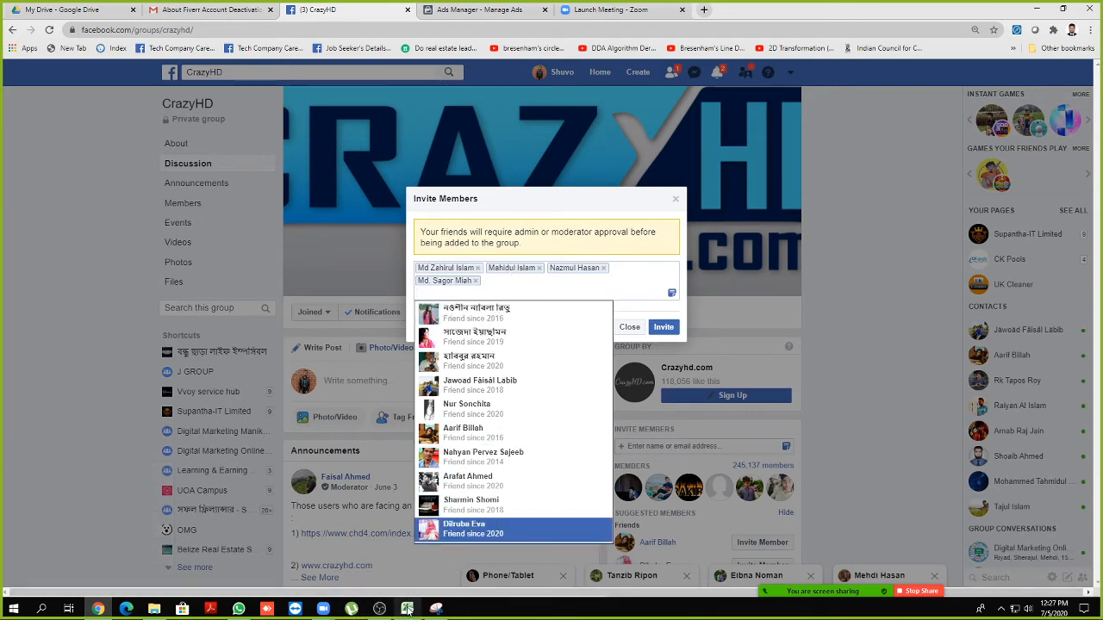
pyautogui.write('t')
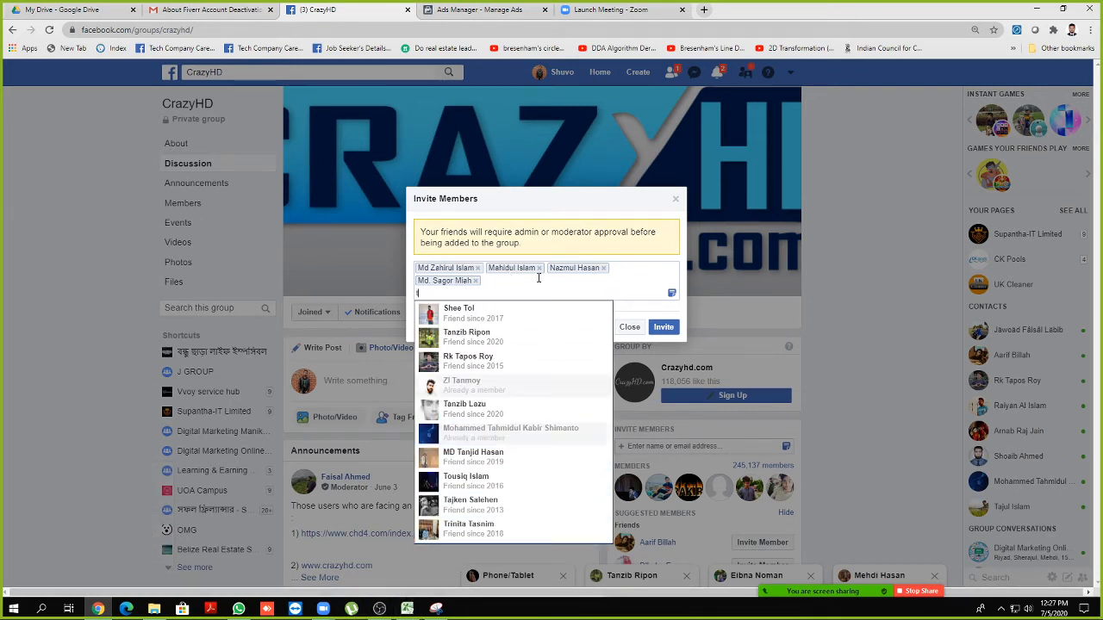
pyautogui.write('aj')
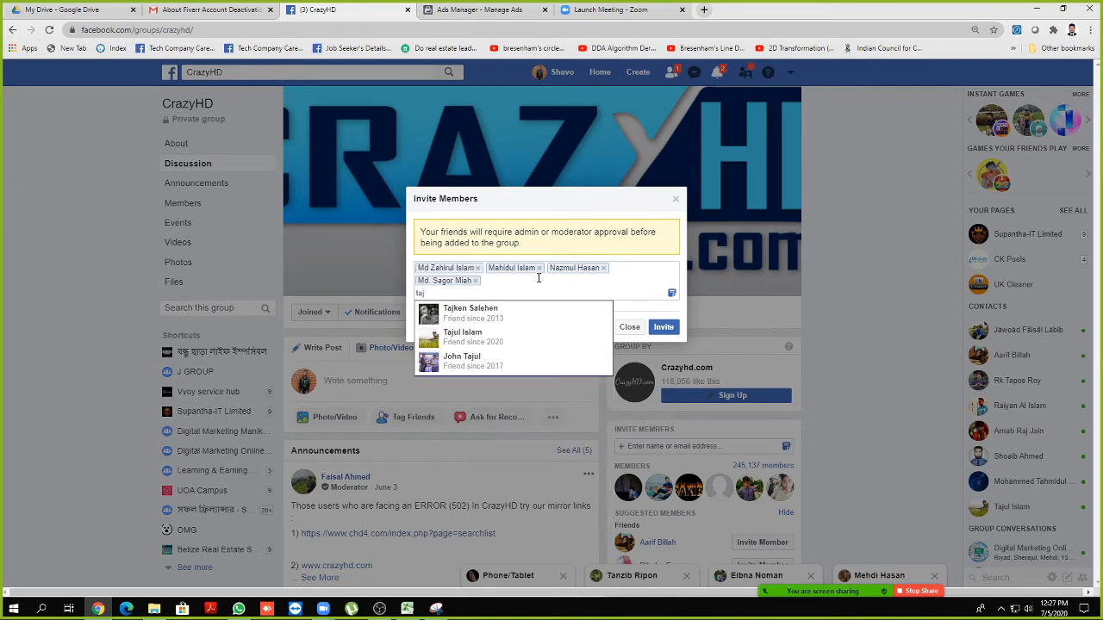
pyautogui.press('Down')
pyautogui.press('Down')
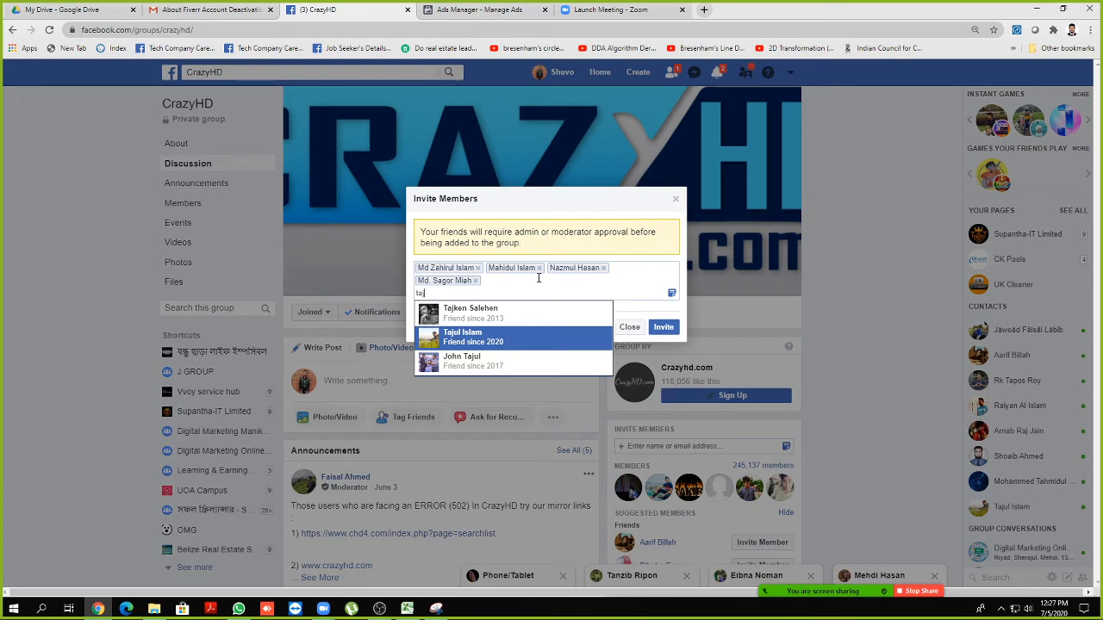
pyautogui.press('Return')
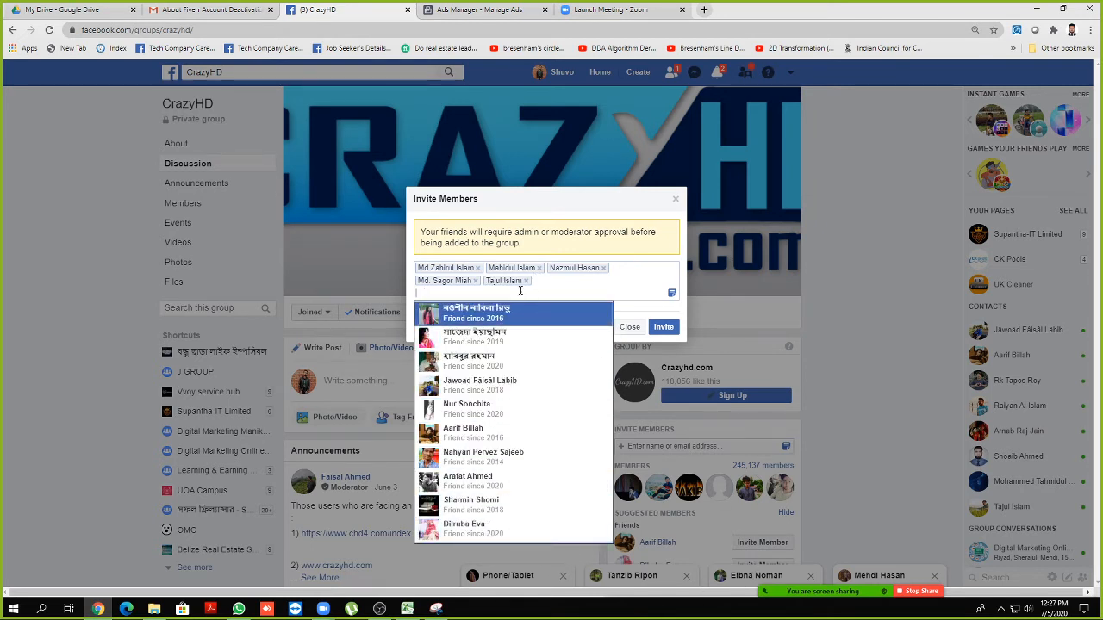
# Send the invitations and dismiss the New Members confirmation
pyautogui.click(616, 283)
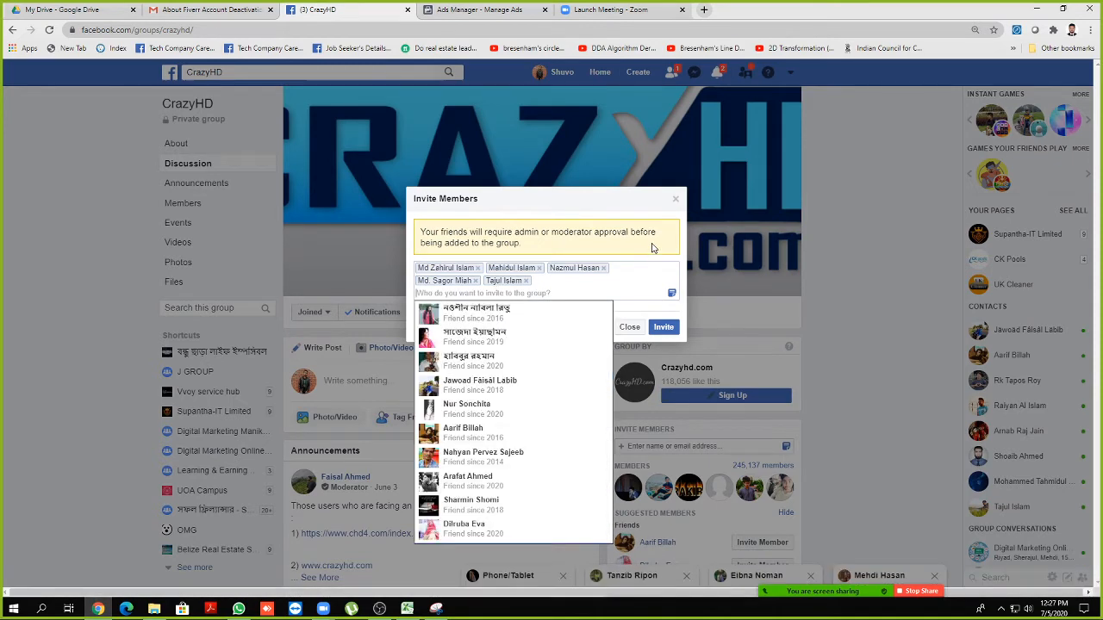
pyautogui.click(654, 247)
pyautogui.click(663, 330)
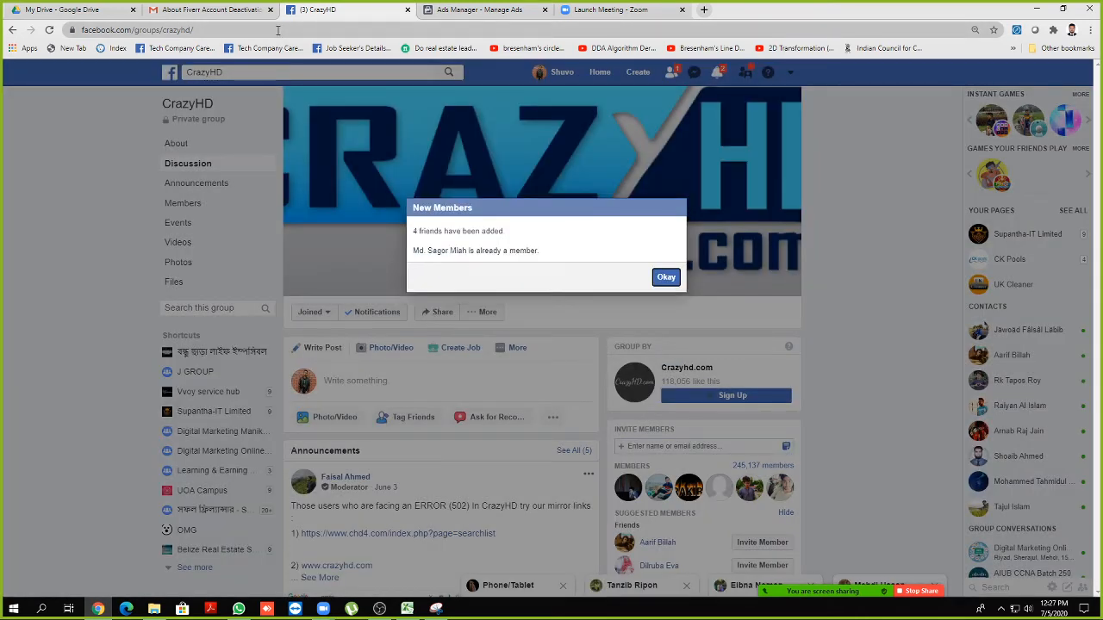
pyautogui.click(277, 30)
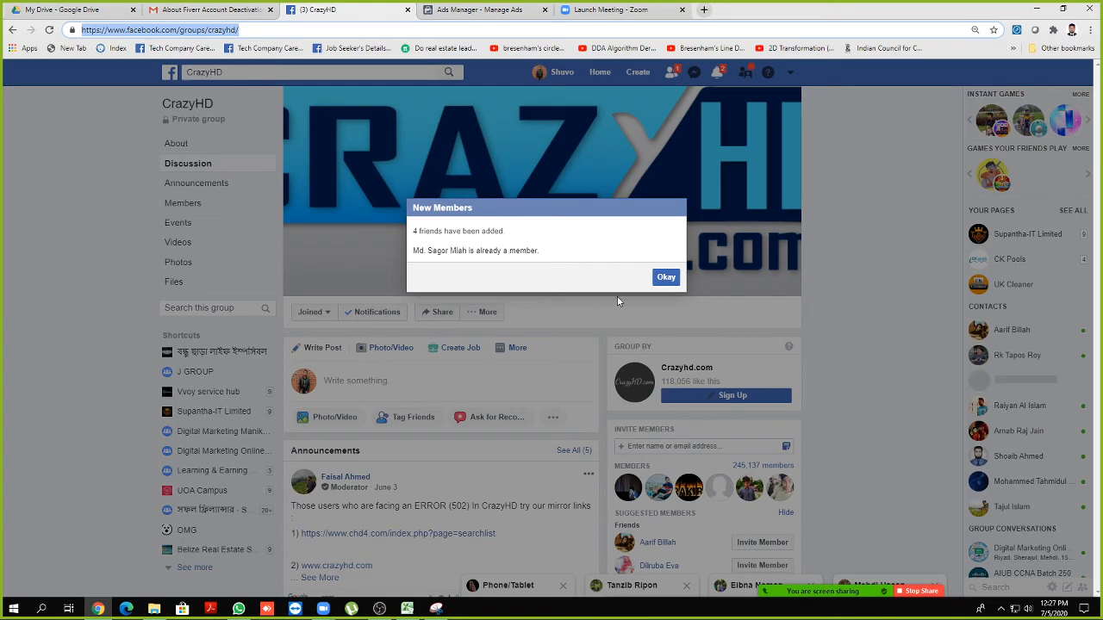
pyautogui.click(665, 278)
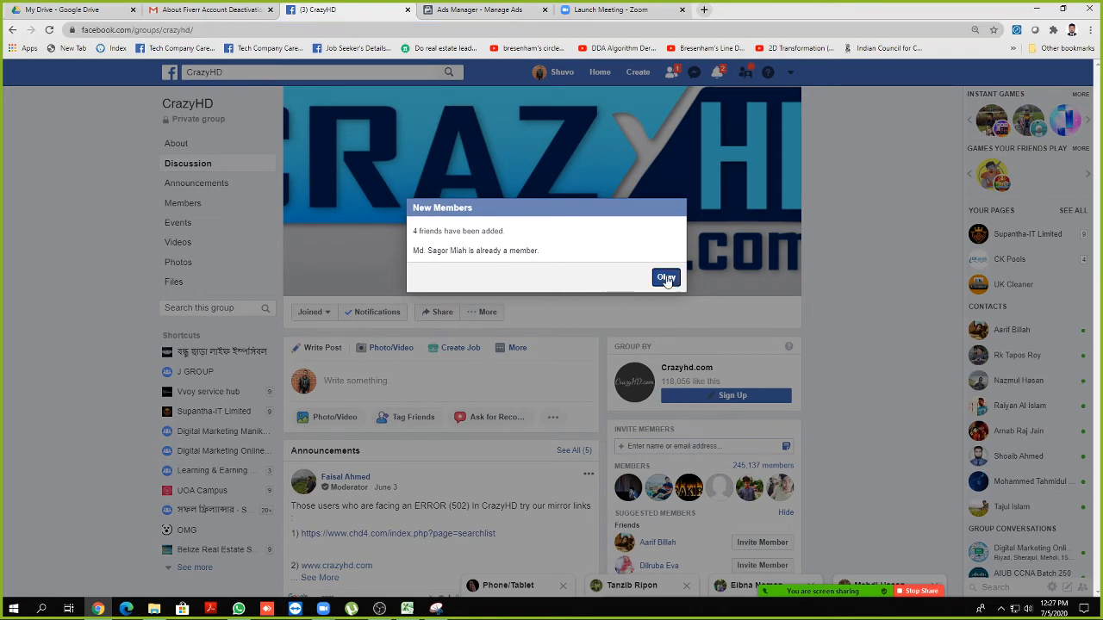
# Draft a group post 'Please send me an Invitation in my email' followed by an email address
pyautogui.moveTo(753, 583)
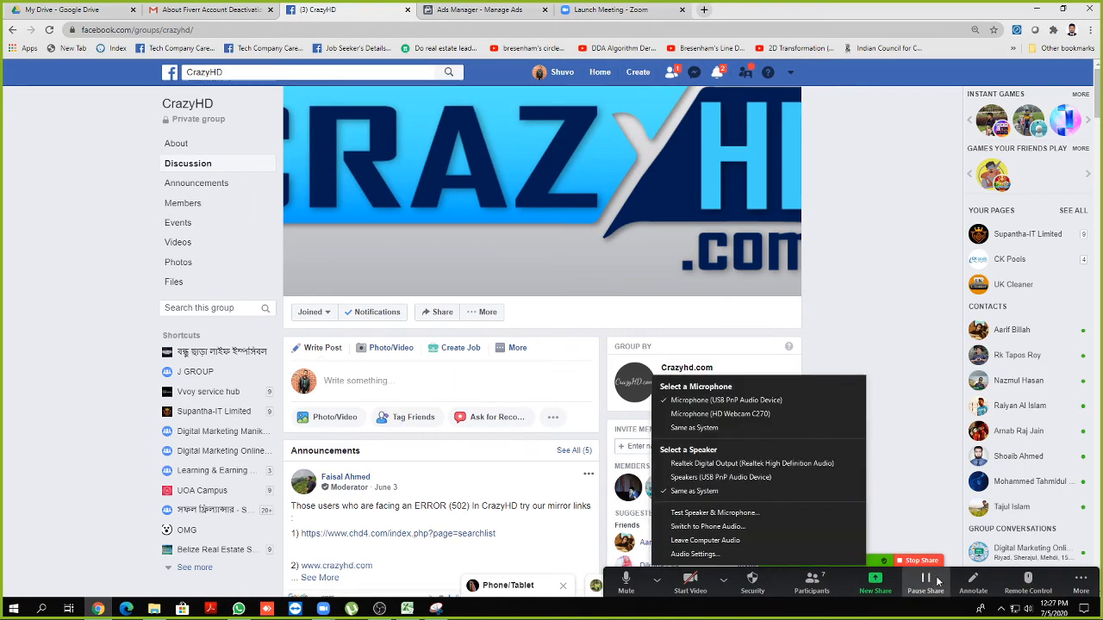
pyautogui.scroll(-2, 611, 504)
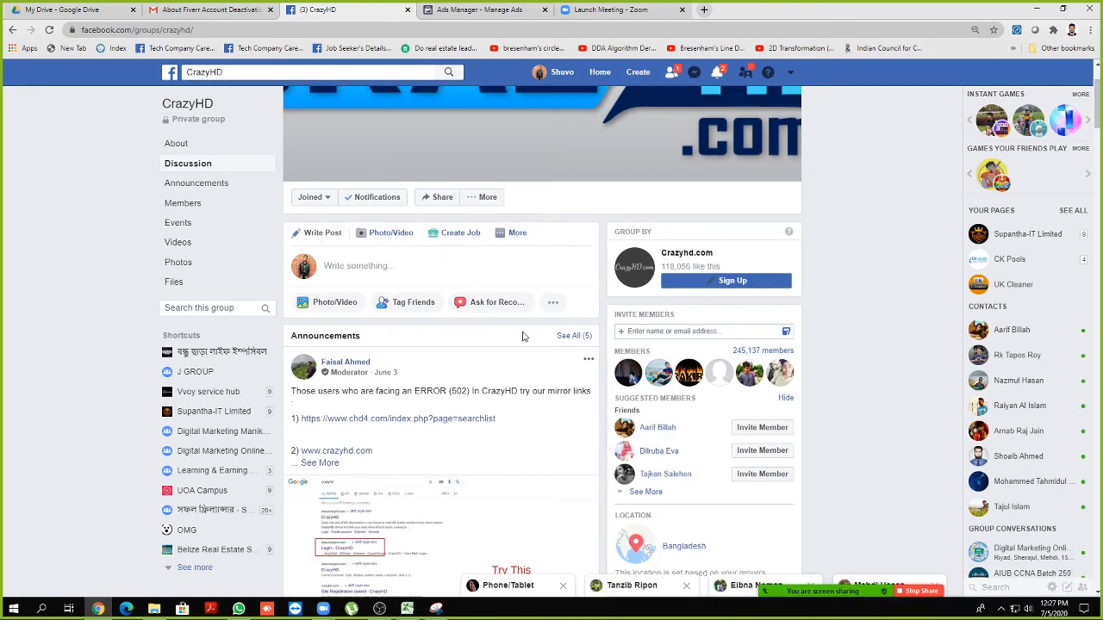
pyautogui.scroll(-1, 524, 337)
pyautogui.scroll(1, 505, 356)
pyautogui.click(412, 260)
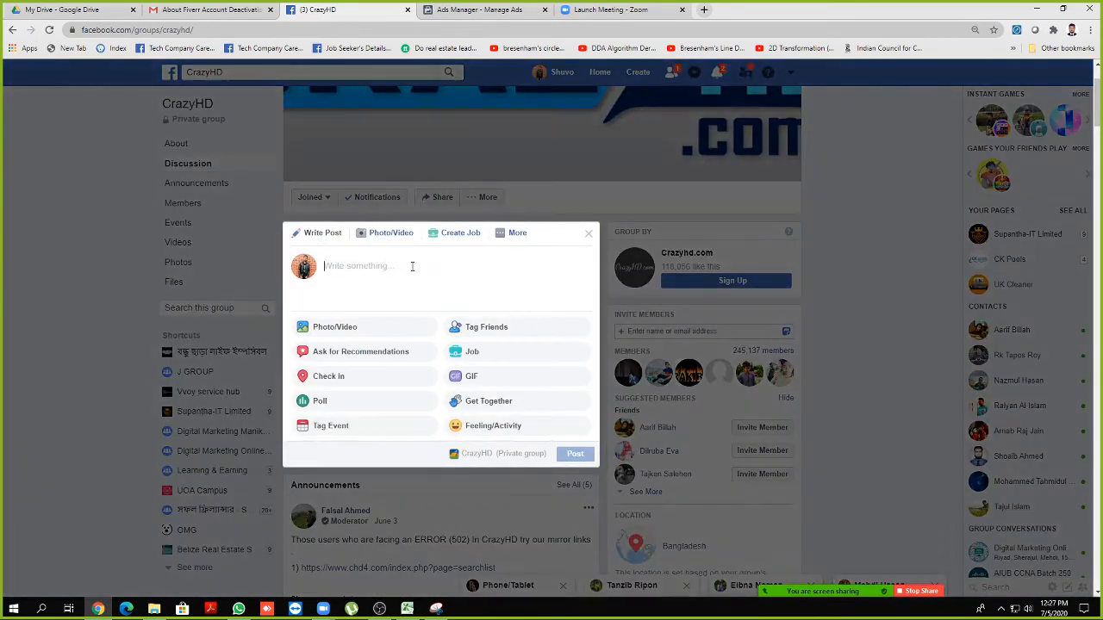
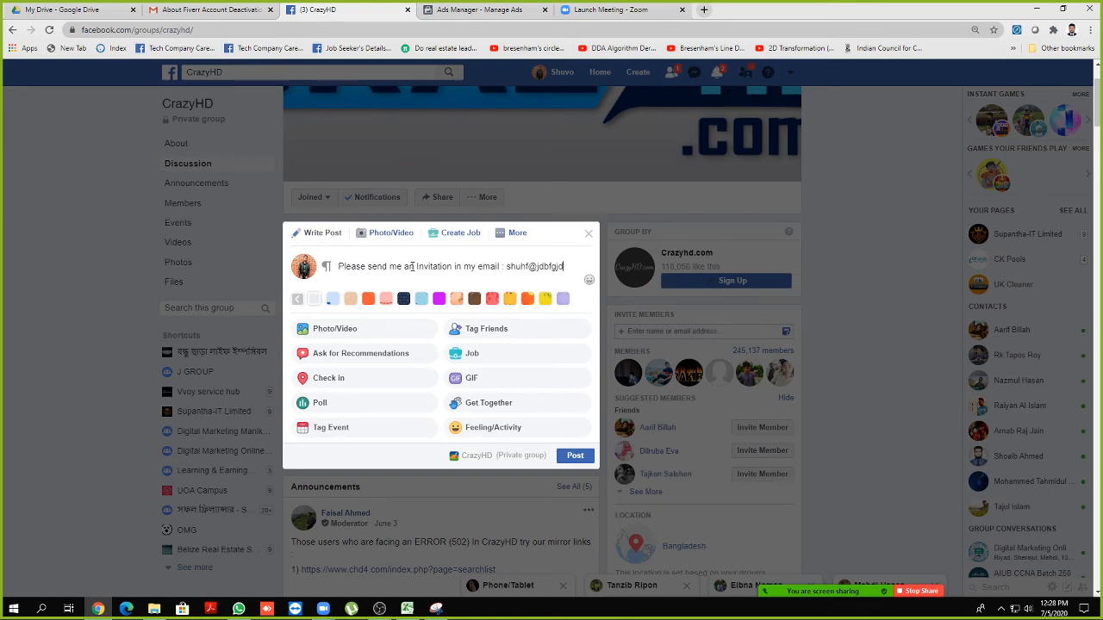
pyautogui.click(588, 236)
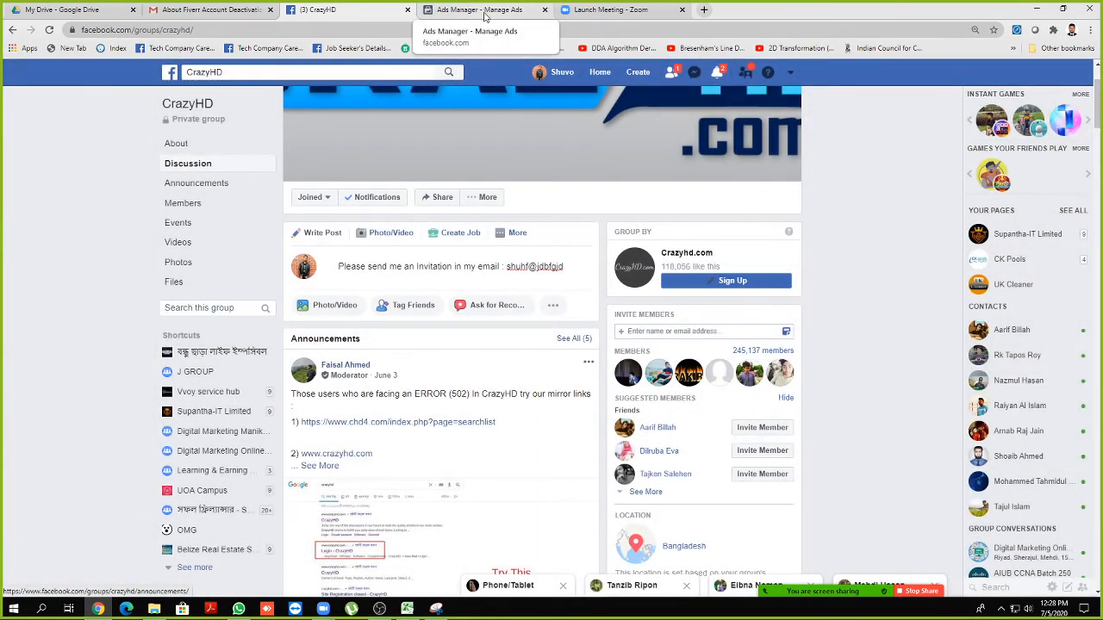
# Close the Zoom Launch Meeting tab and go back to the CrazyHD group page
pyautogui.click(485, 12)
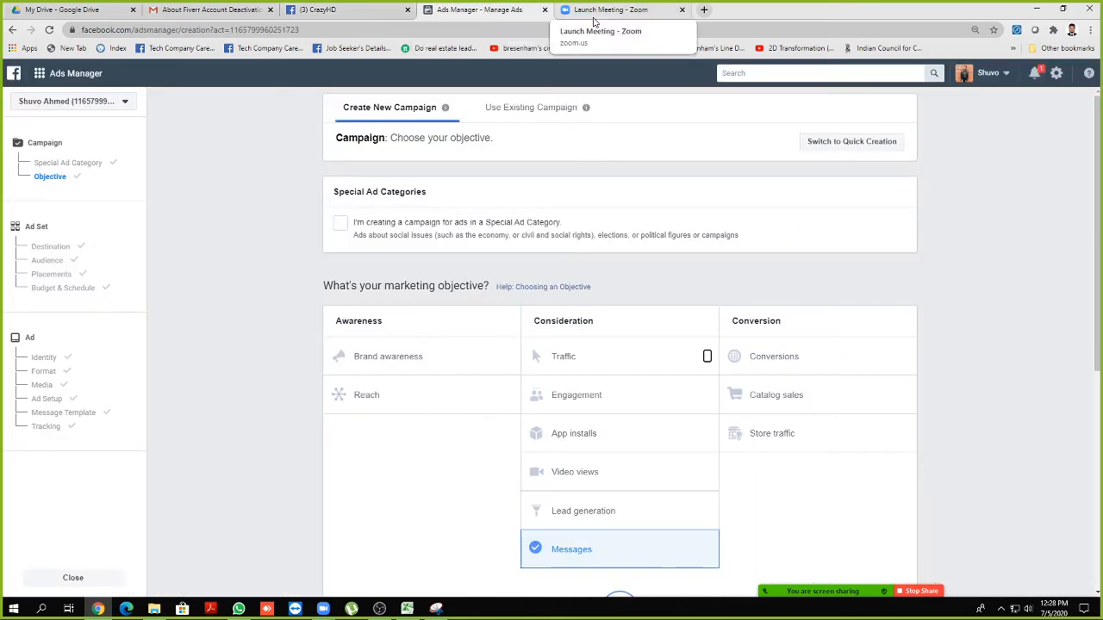
pyautogui.click(597, 12)
pyautogui.click(681, 10)
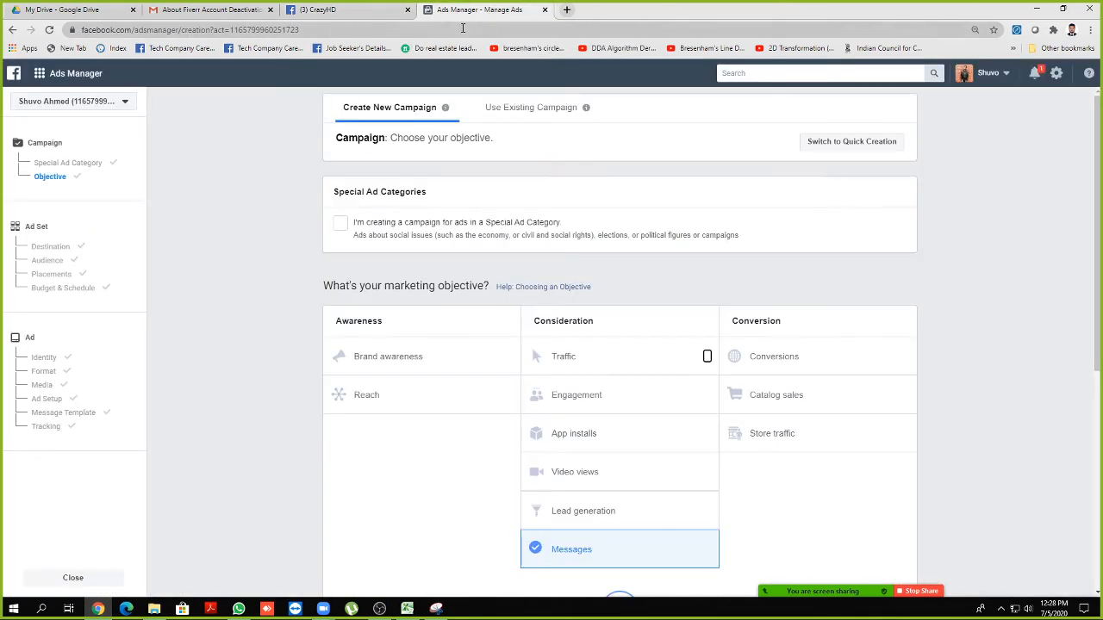
pyautogui.click(345, 10)
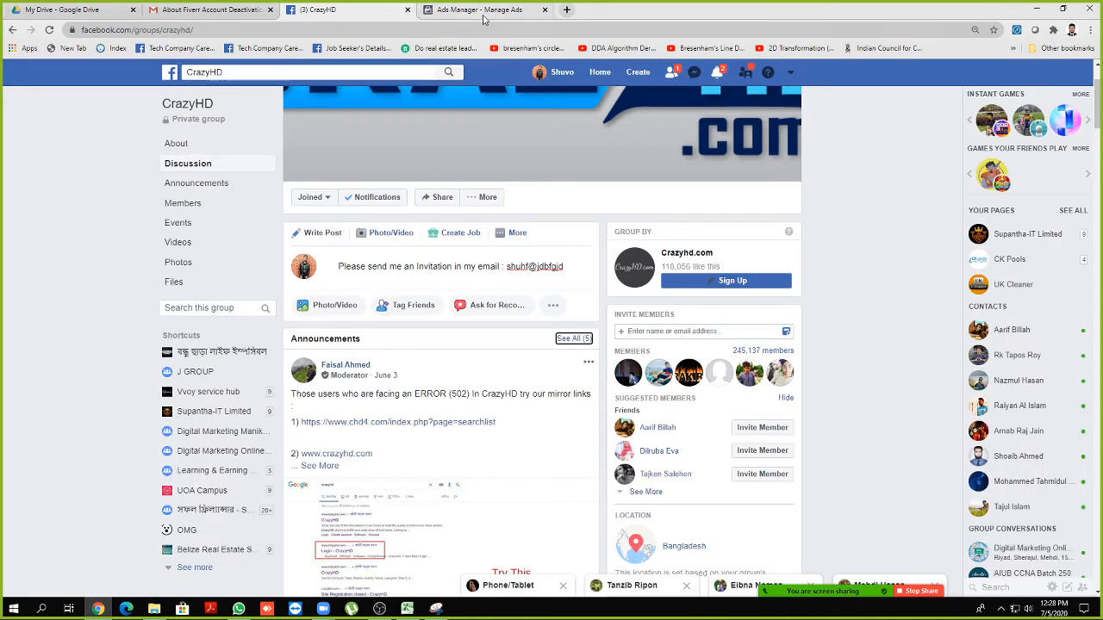
pyautogui.click(373, 28)
pyautogui.hotkey('ctrl', 'c')
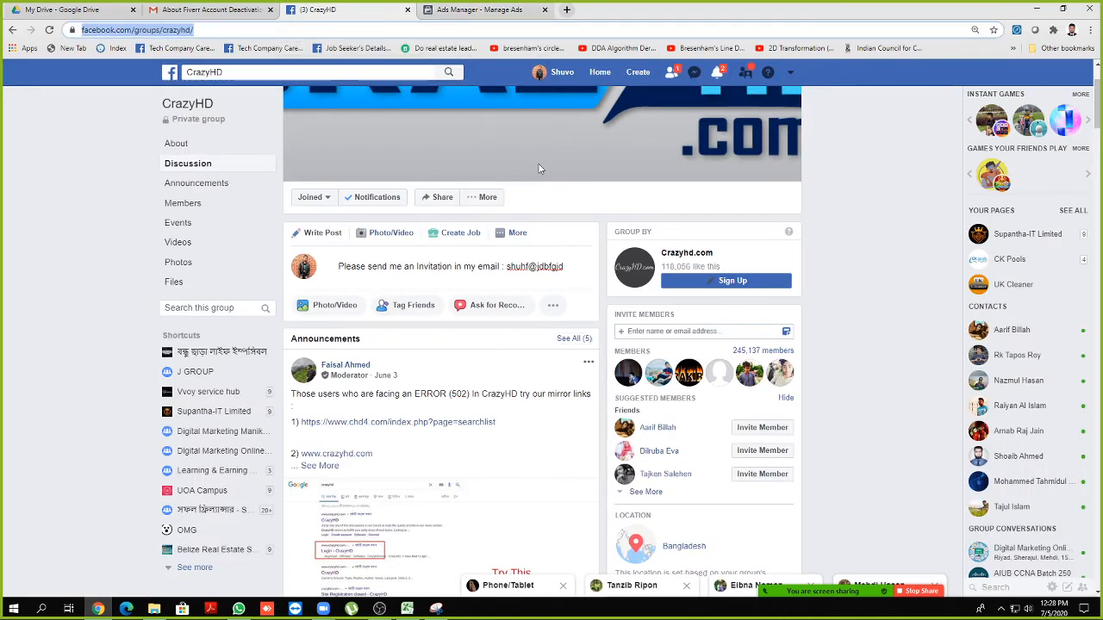
# Paste the CrazyHD group link into Zoom's meeting chat, send it to everyone, and hide the chat
pyautogui.moveTo(809, 591)
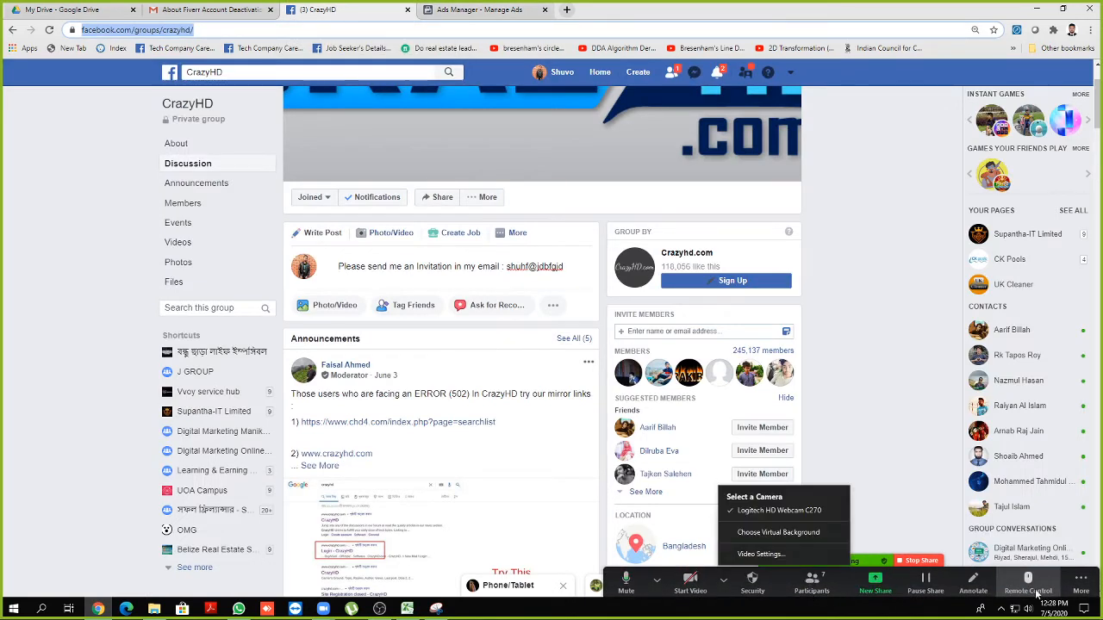
pyautogui.click(1081, 584)
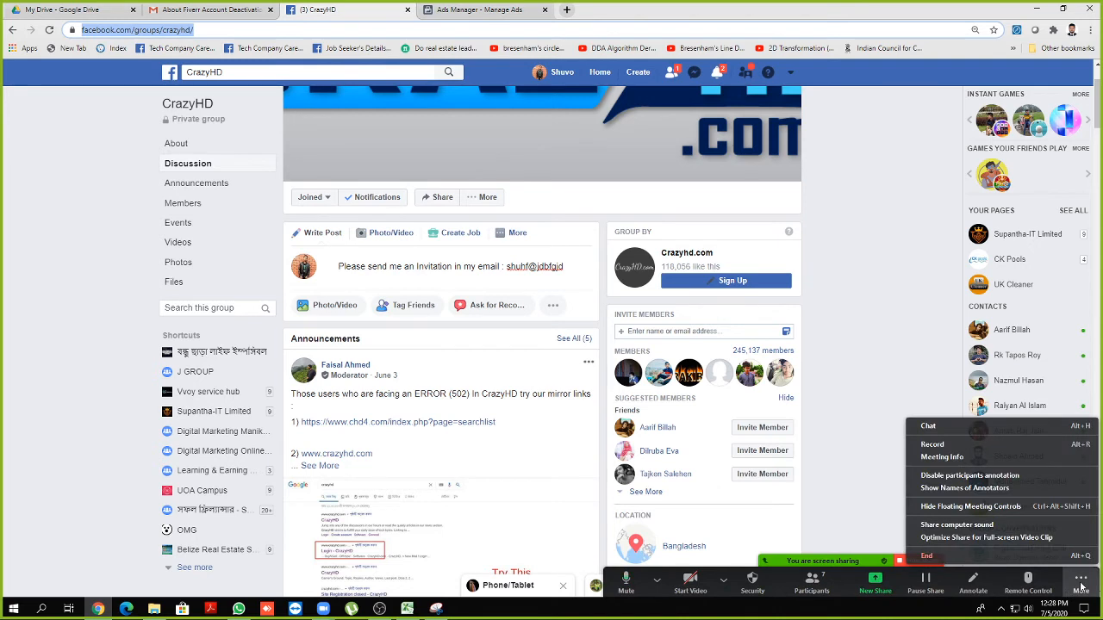
pyautogui.click(942, 428)
pyautogui.hotkey('ctrl', 'v')
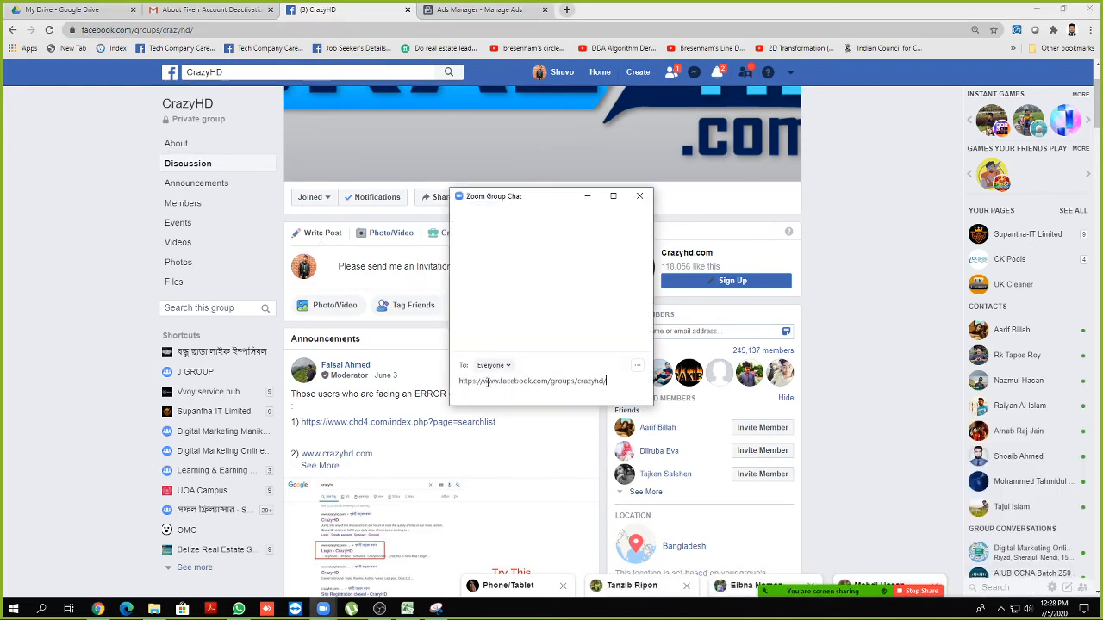
pyautogui.press('Return')
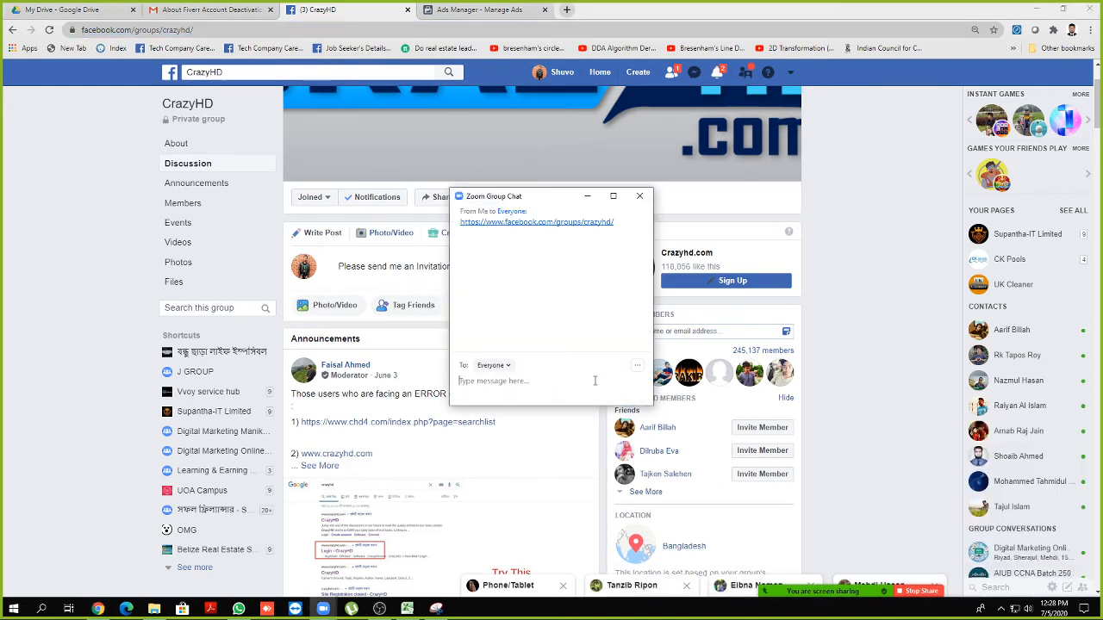
pyautogui.click(586, 197)
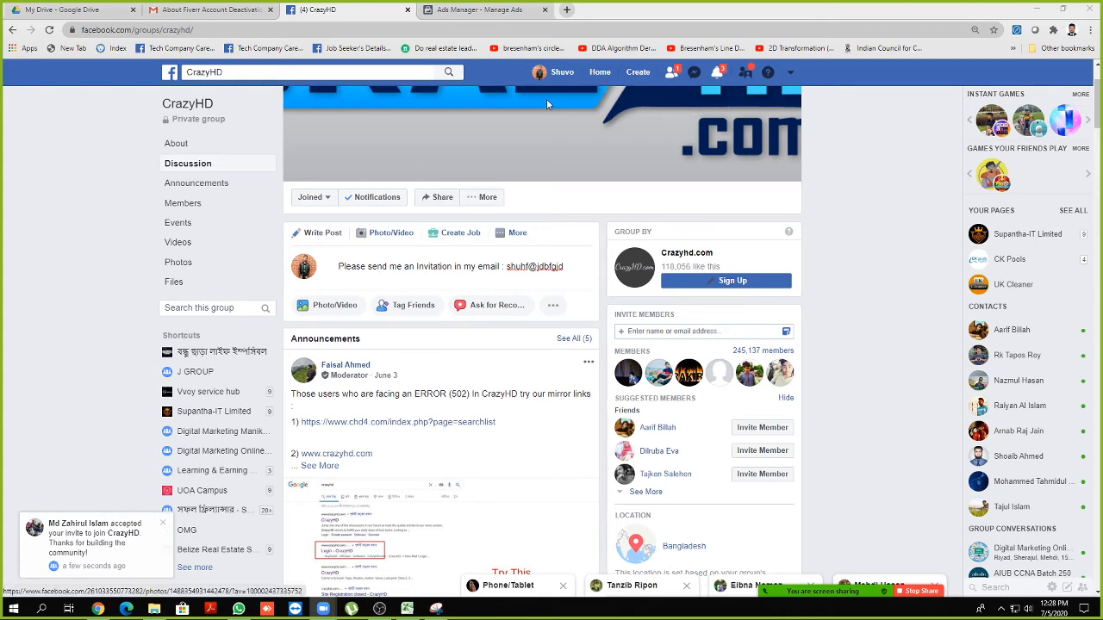
# Check Facebook friend requests and notifications, then return to the Ads Manager campaign setup
pyautogui.click(672, 74)
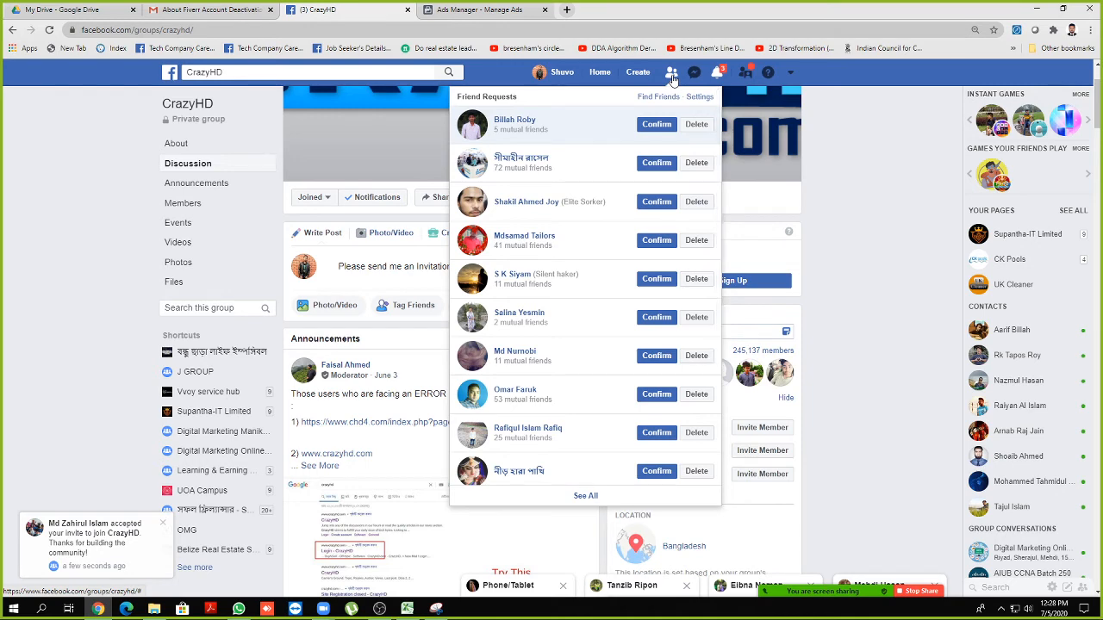
pyautogui.click(673, 76)
pyautogui.click(719, 75)
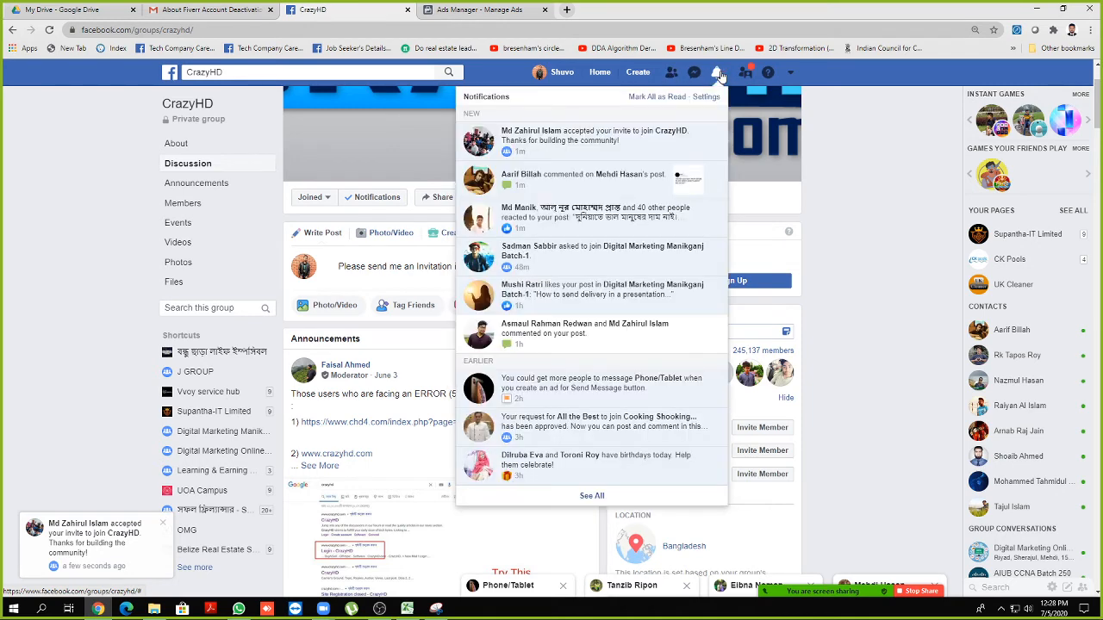
pyautogui.click(719, 75)
pyautogui.click(478, 10)
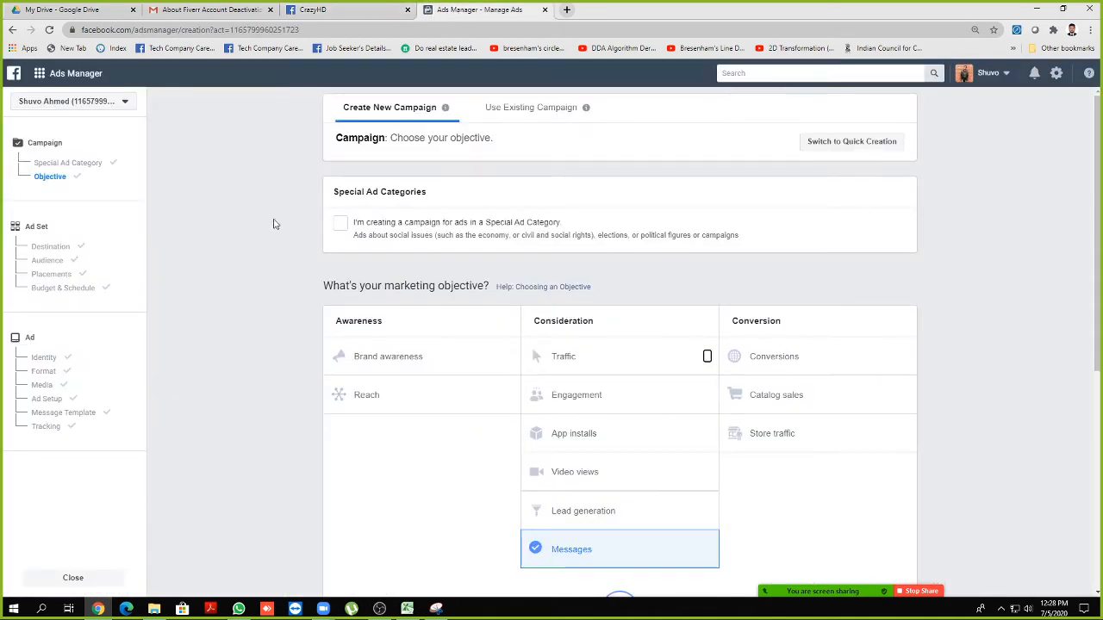
# Switch briefly to Use Existing Campaign, then back to Create New Campaign
pyautogui.scroll(-1, 274, 224)
pyautogui.scroll(1, 268, 236)
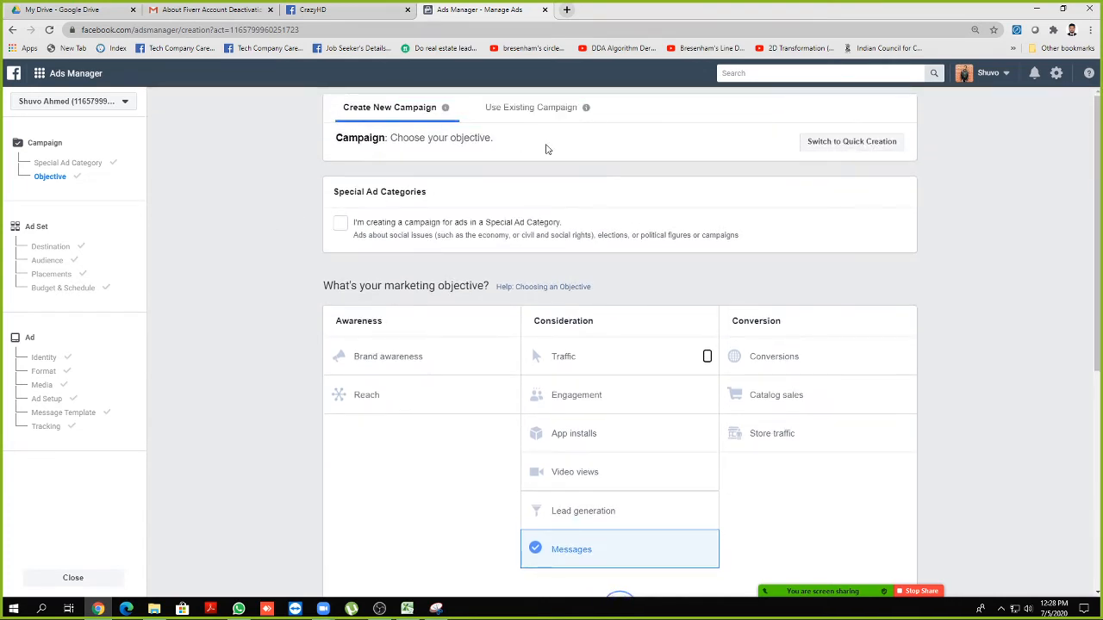
pyautogui.click(552, 109)
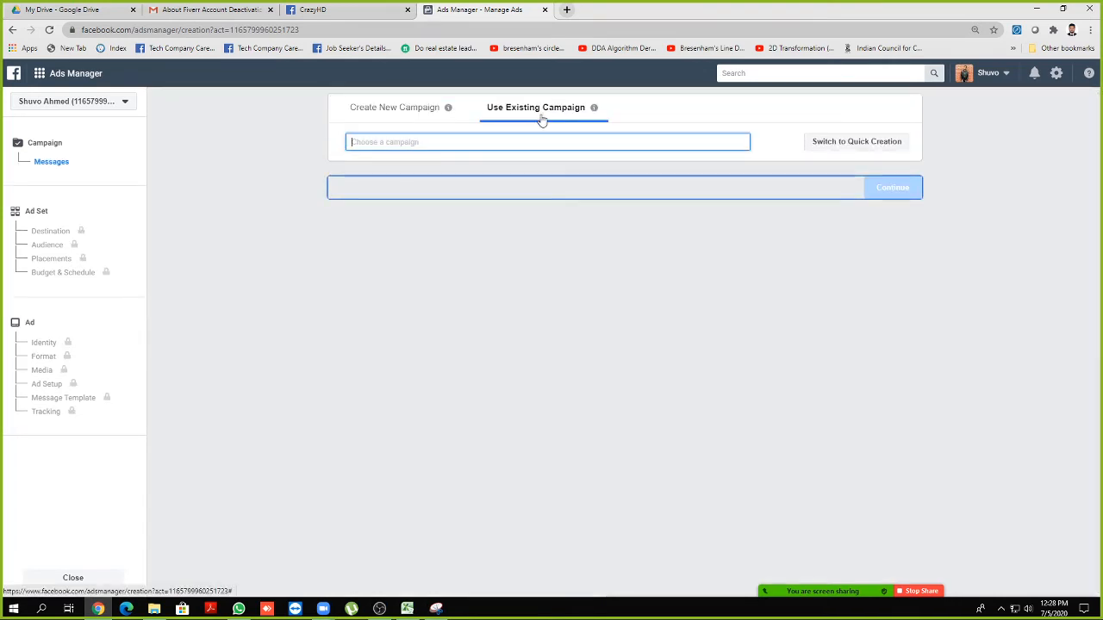
pyautogui.click(387, 116)
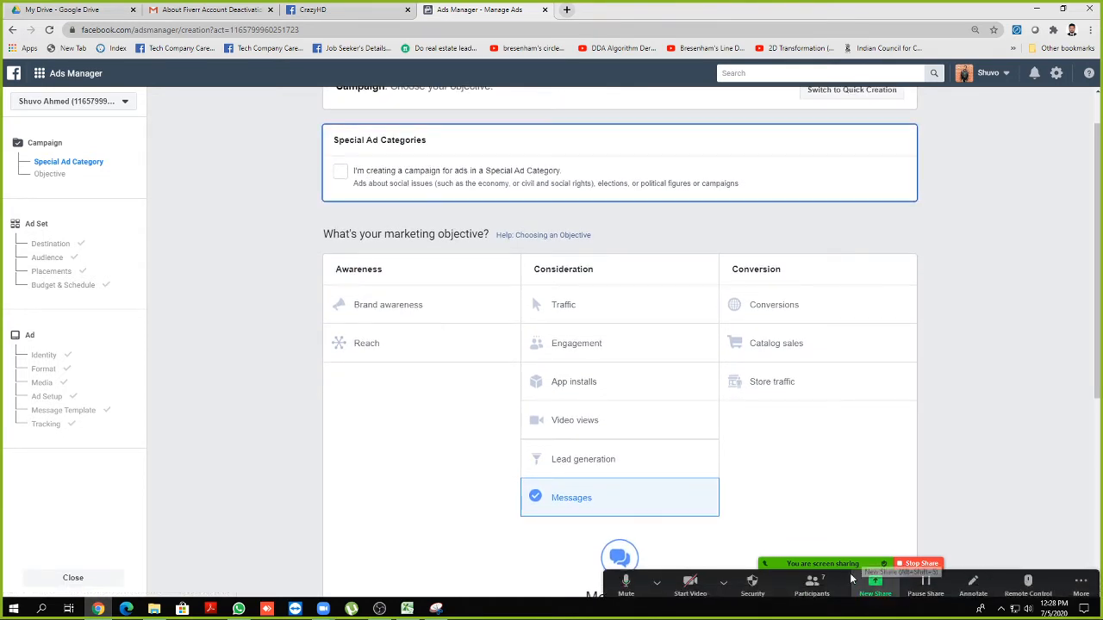
# Lower the speaker volume to 18 and enlarge Zoom's participant list
pyautogui.click(1028, 609)
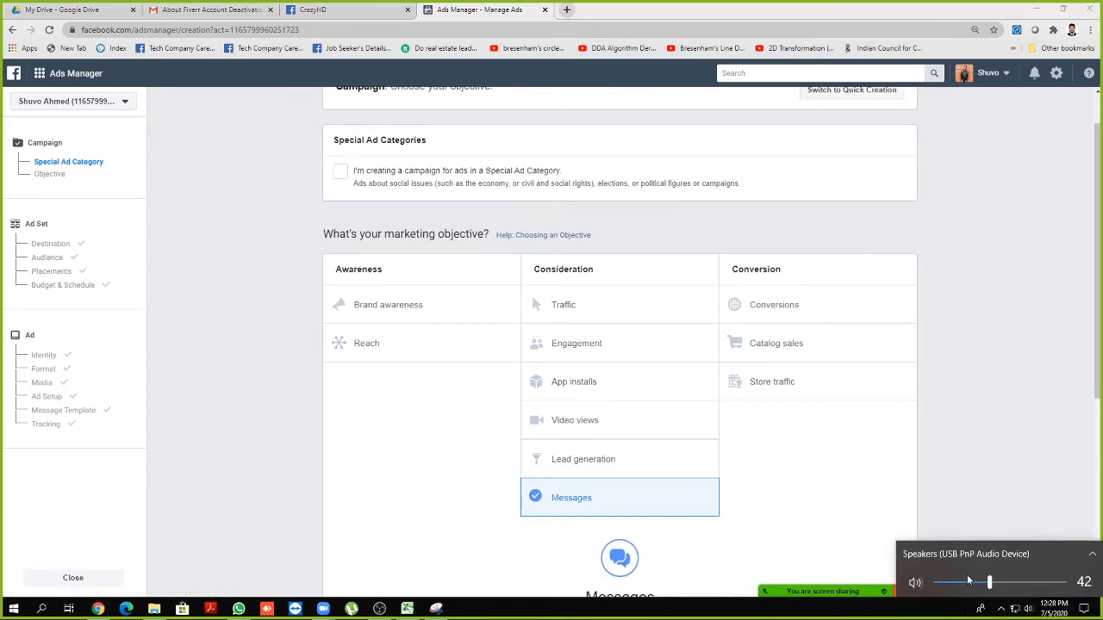
pyautogui.moveTo(968, 581); pyautogui.dragTo(953, 581)
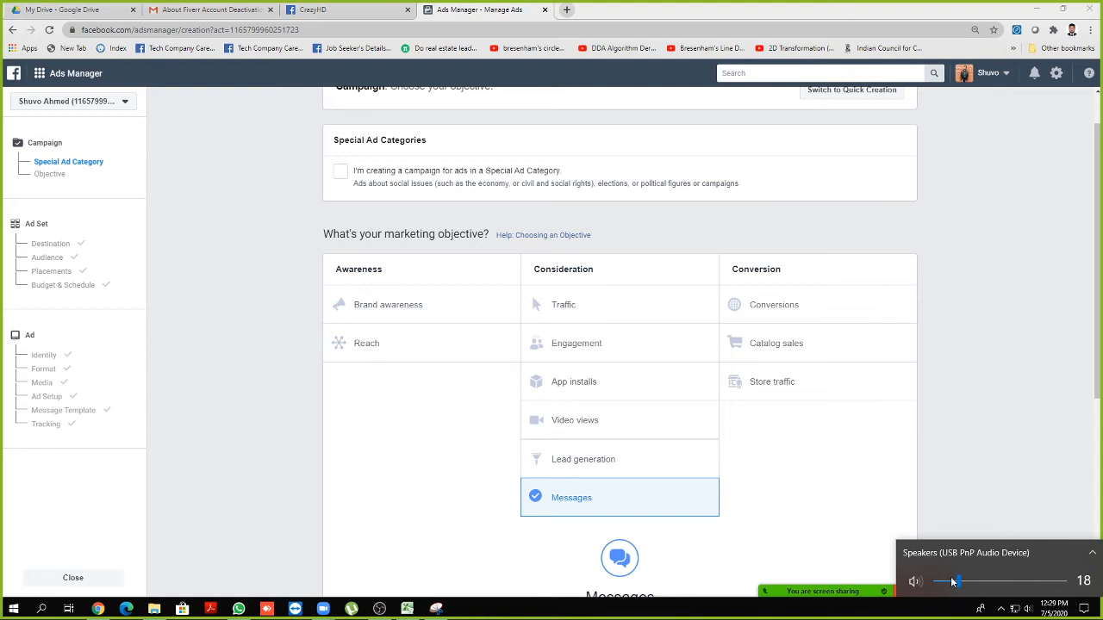
pyautogui.click(811, 583)
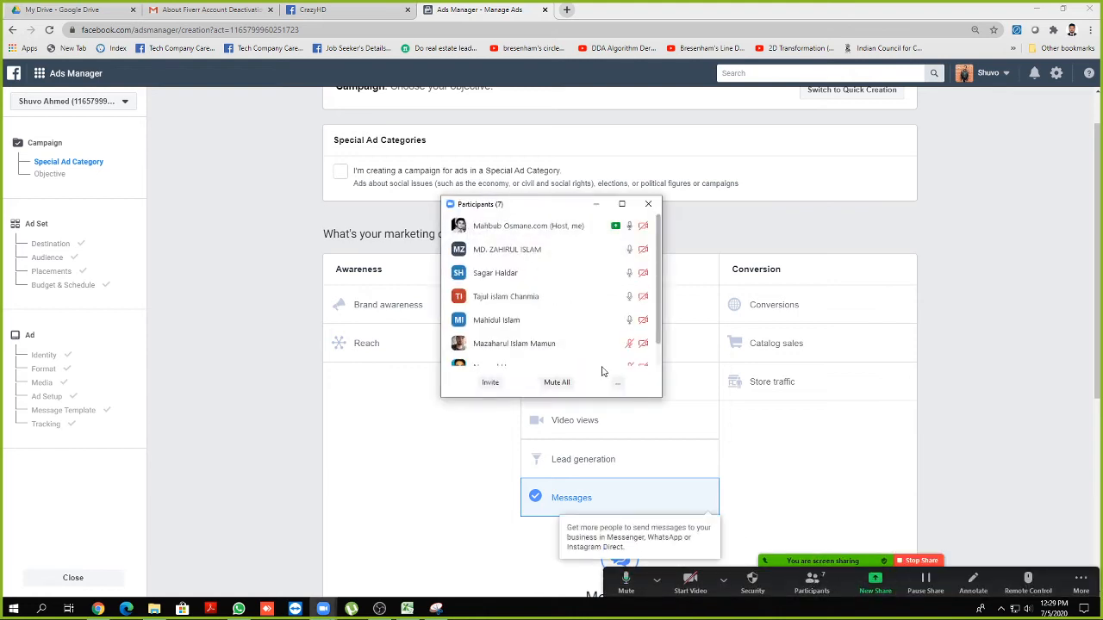
pyautogui.moveTo(594, 397); pyautogui.dragTo(583, 421)
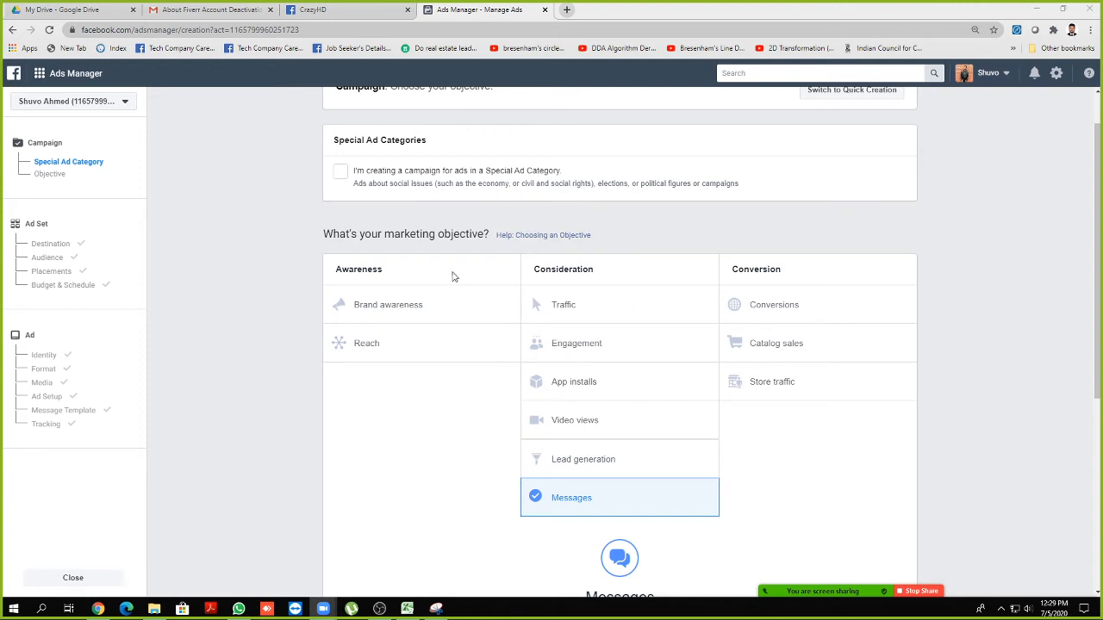
# Leave the unsaved Ads Manager page and go to the Fiverr seller profile
pyautogui.click(545, 10)
pyautogui.click(605, 93)
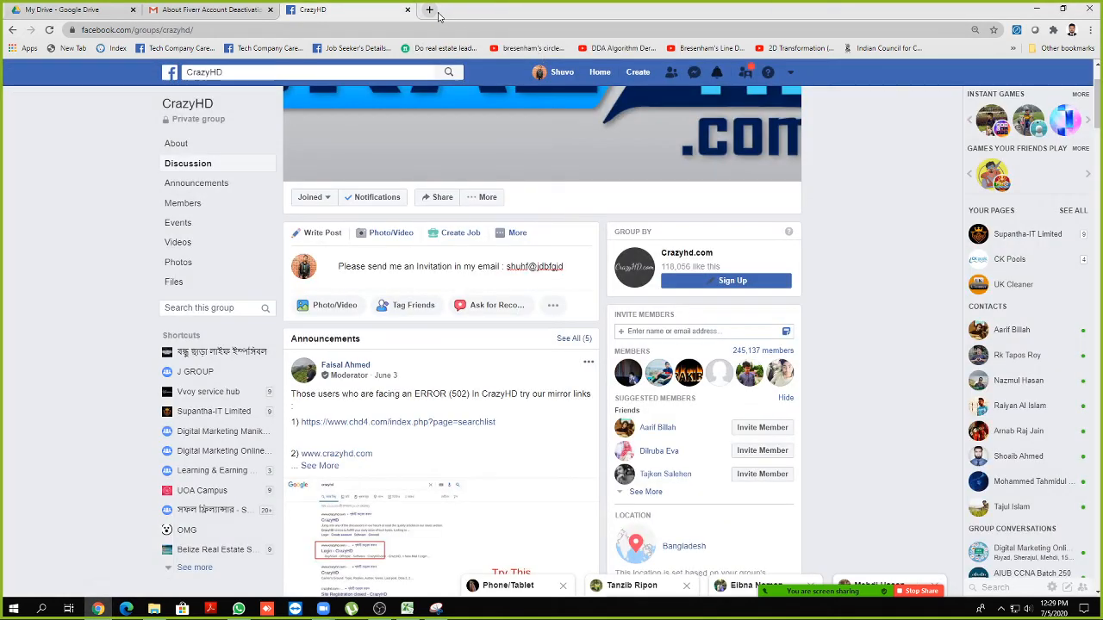
pyautogui.click(421, 11)
pyautogui.write('fi')
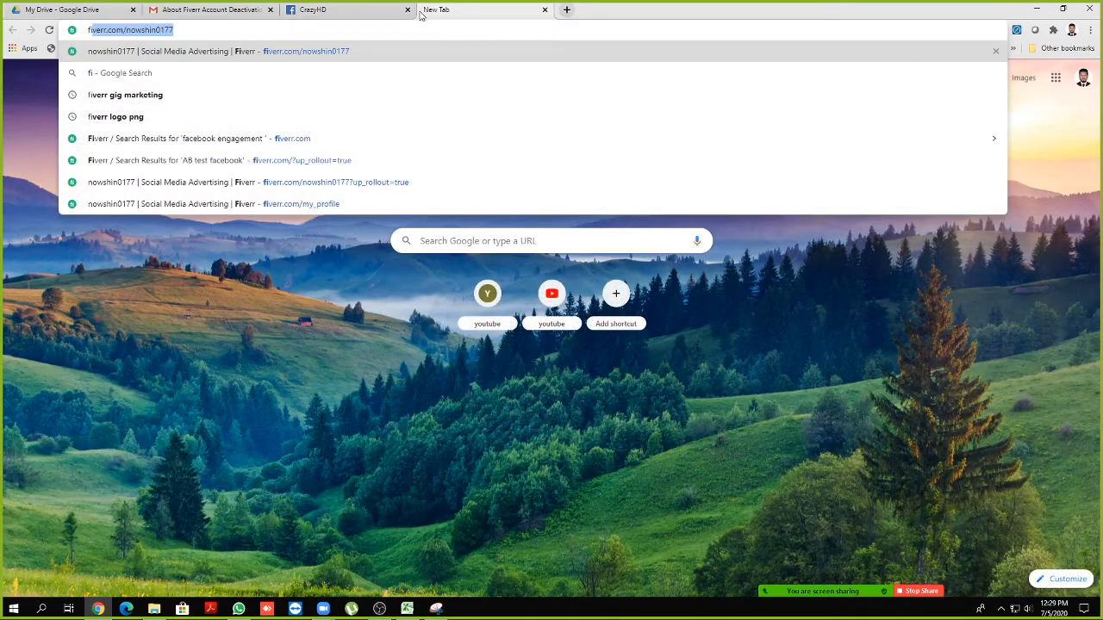
pyautogui.press('Return')
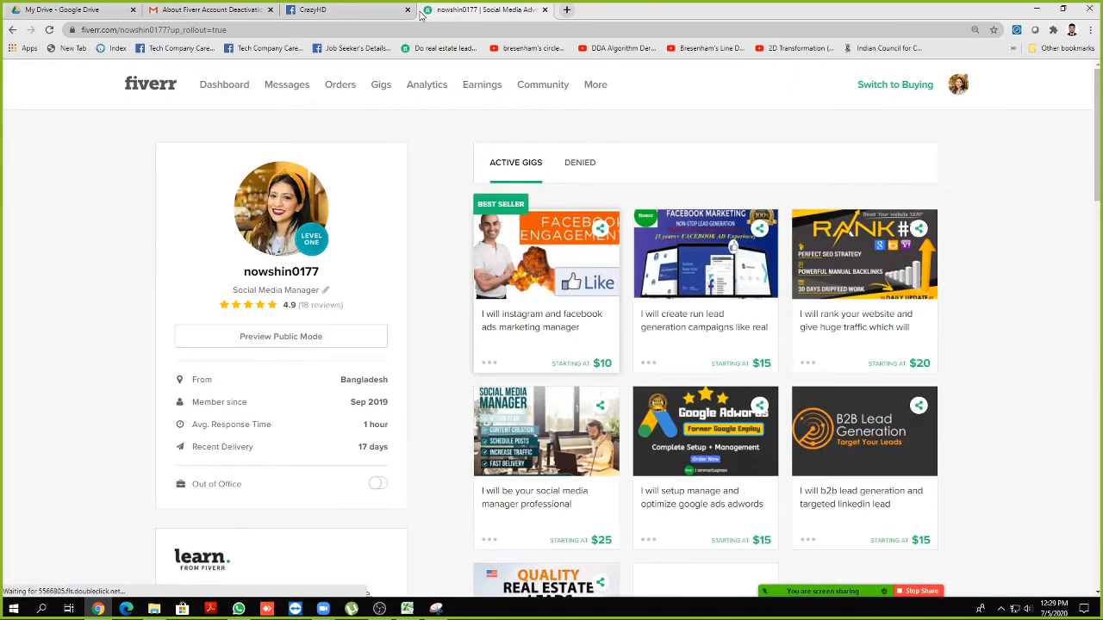
# View the active $400 order's details from the Fiverr dashboard
pyautogui.click(238, 89)
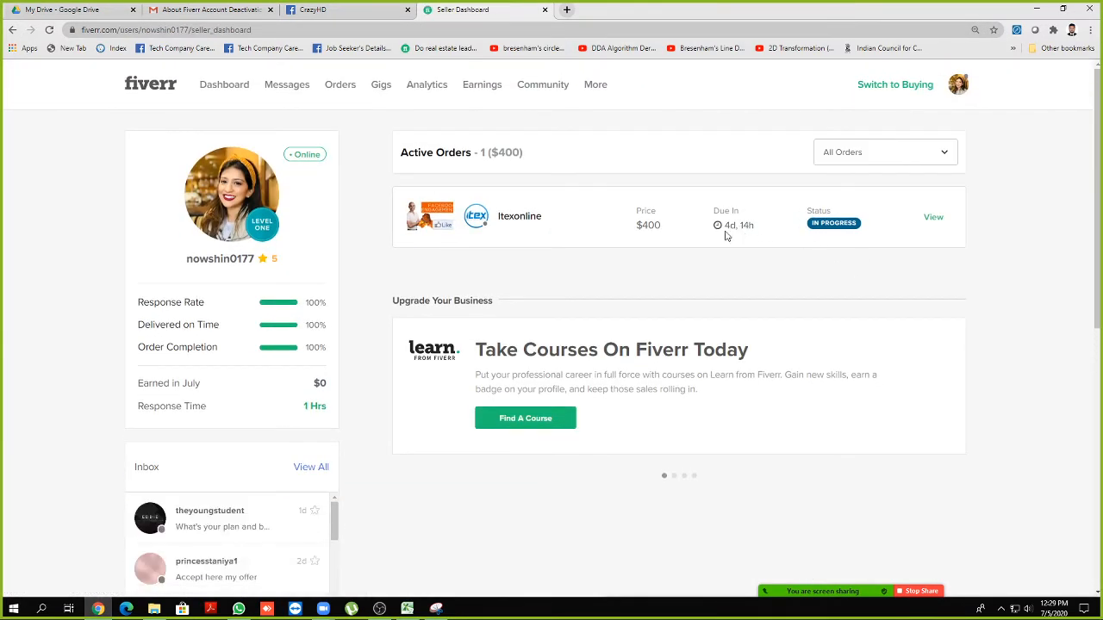
pyautogui.click(930, 220)
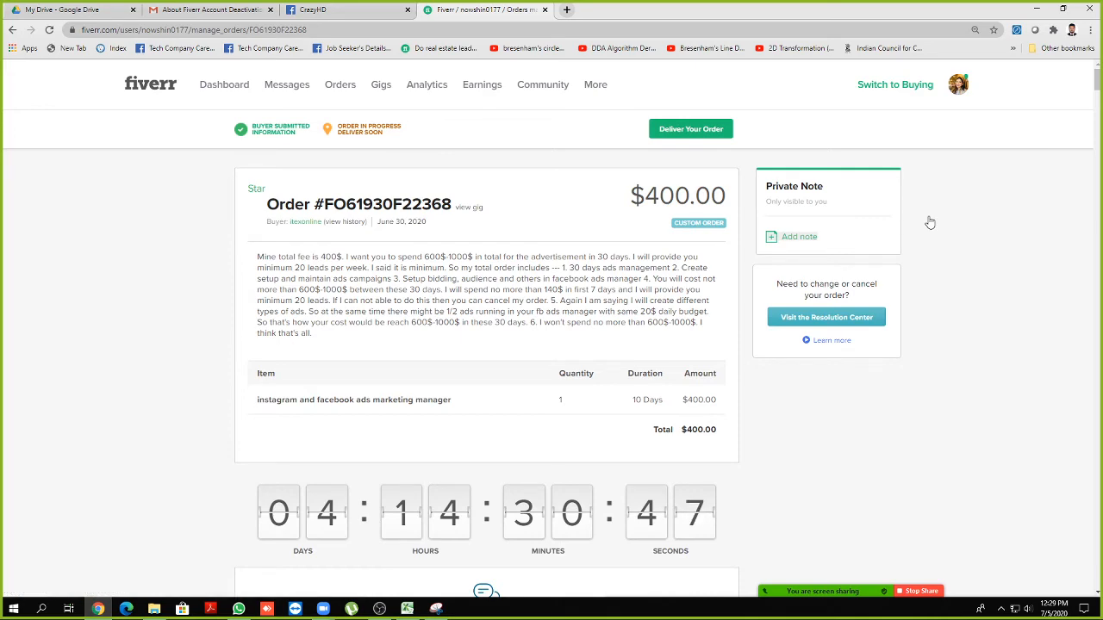
pyautogui.click(566, 10)
# Open Ads Manager and switch to the CKPools ad account to list its 27 campaigns
pyautogui.write('fa')
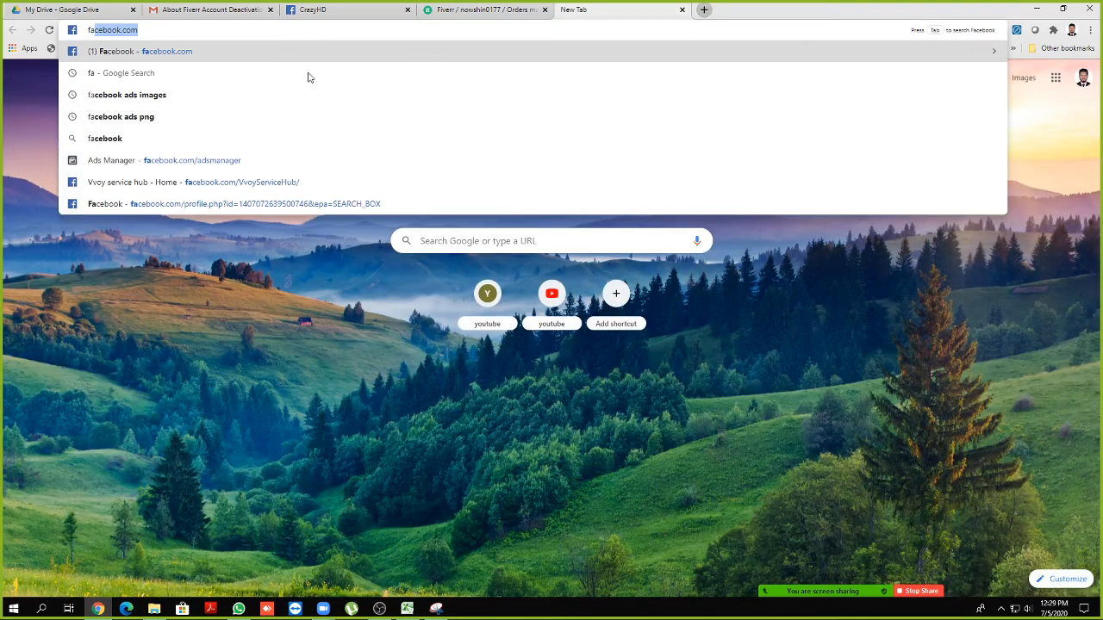
pyautogui.click(185, 161)
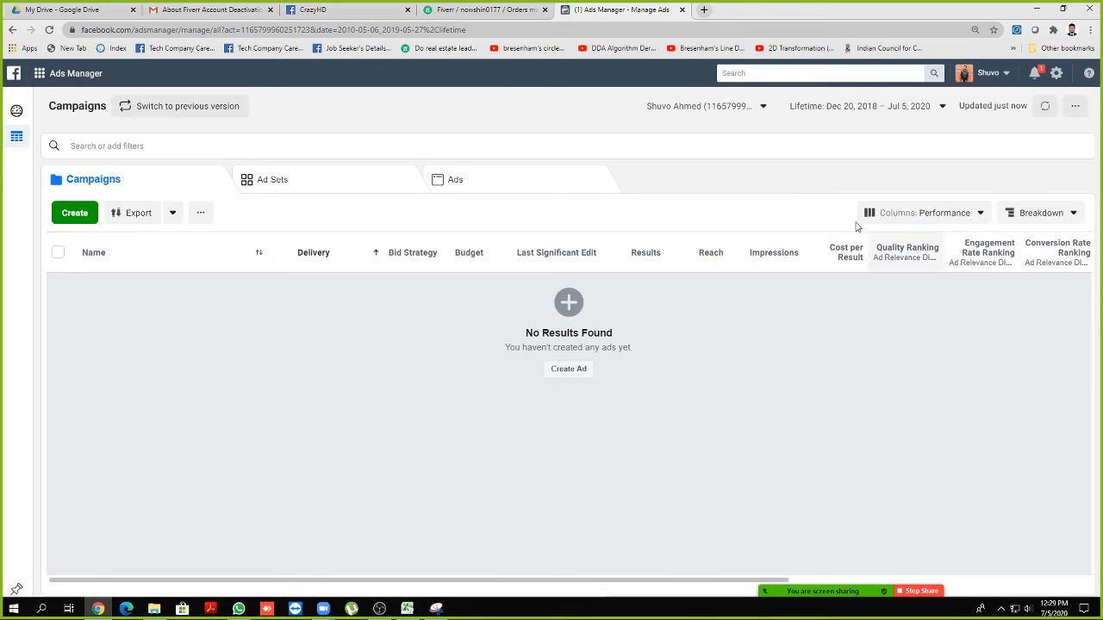
pyautogui.click(729, 106)
pyautogui.scroll(-5, 717, 293)
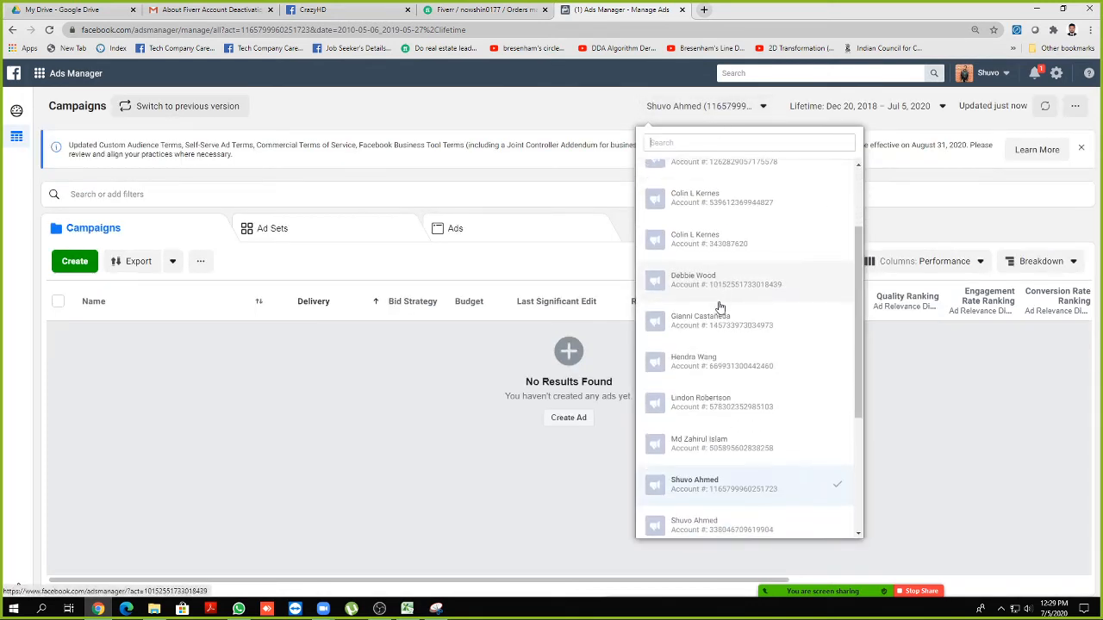
pyautogui.scroll(-3, 709, 487)
pyautogui.click(711, 410)
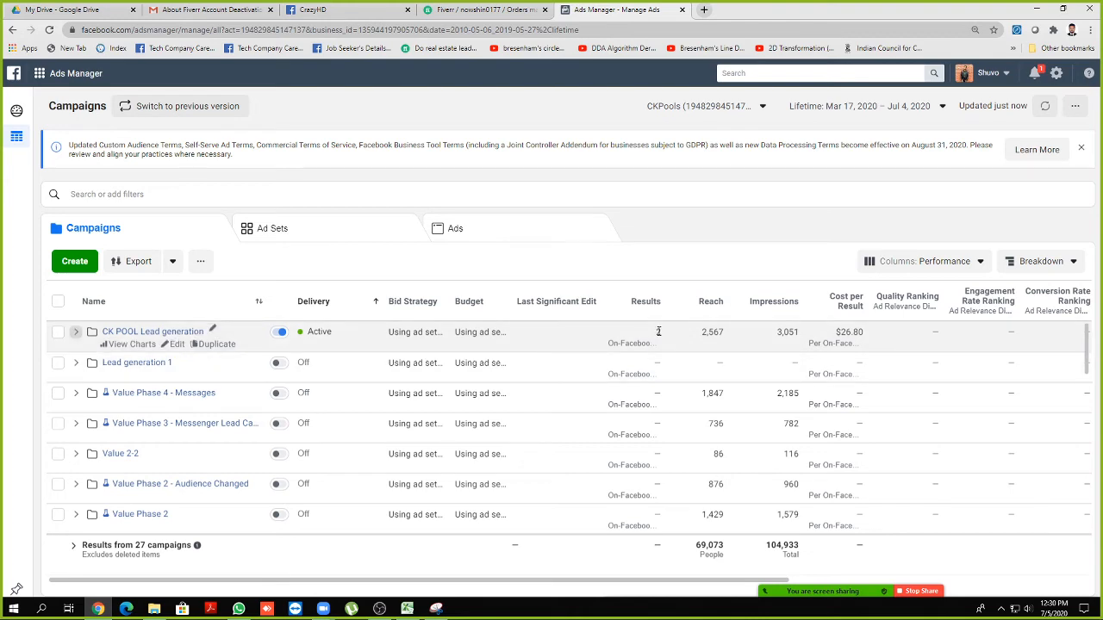
pyautogui.moveTo(710, 579)
pyautogui.mouseDown()
pyautogui.moveTo(1038, 573)
pyautogui.moveTo(724, 575)
pyautogui.mouseUp()
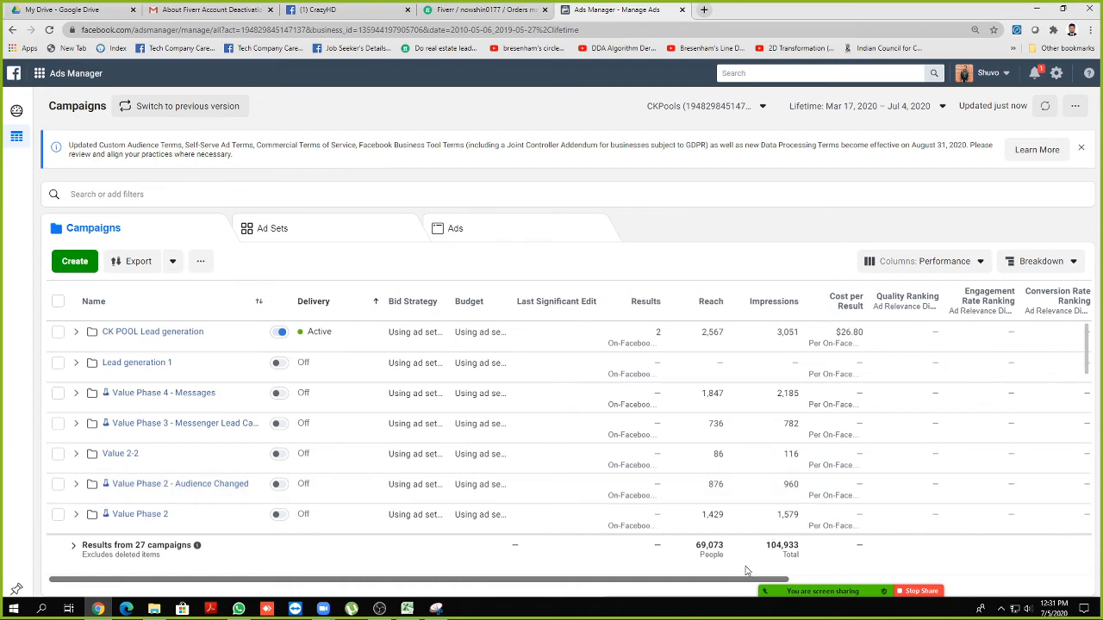
pyautogui.moveTo(657, 583); pyautogui.dragTo(623, 584)
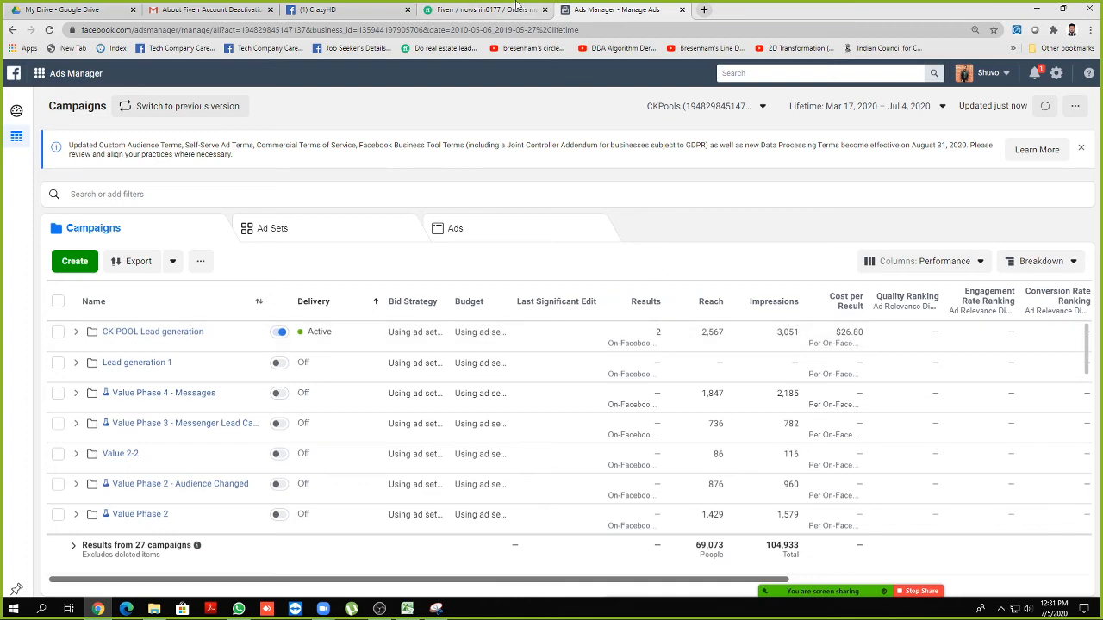
pyautogui.click(486, 10)
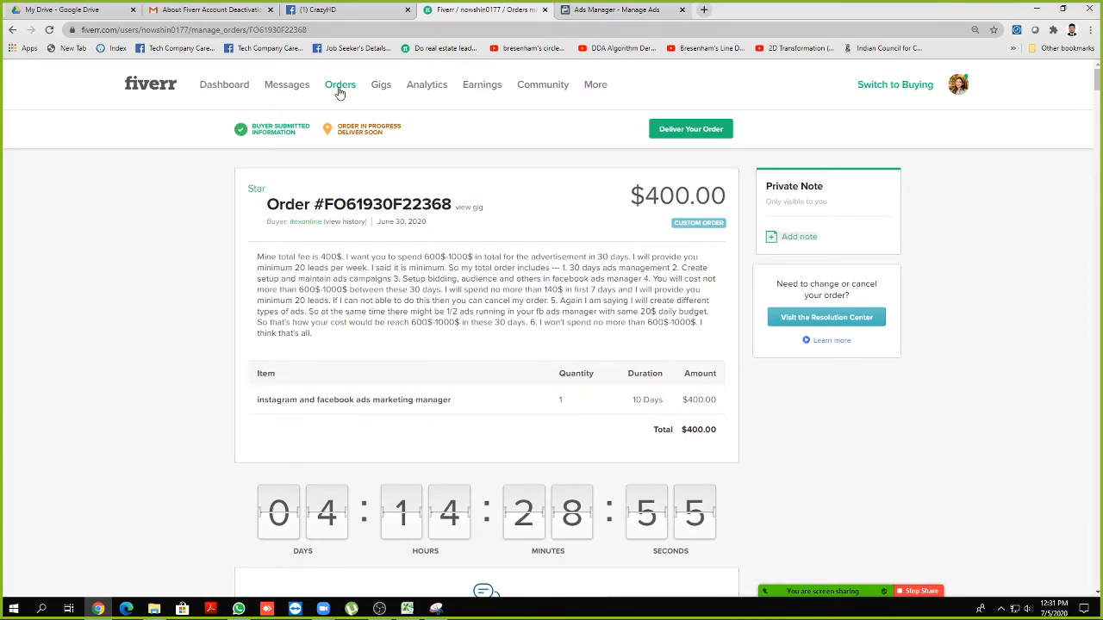
pyautogui.click(362, 9)
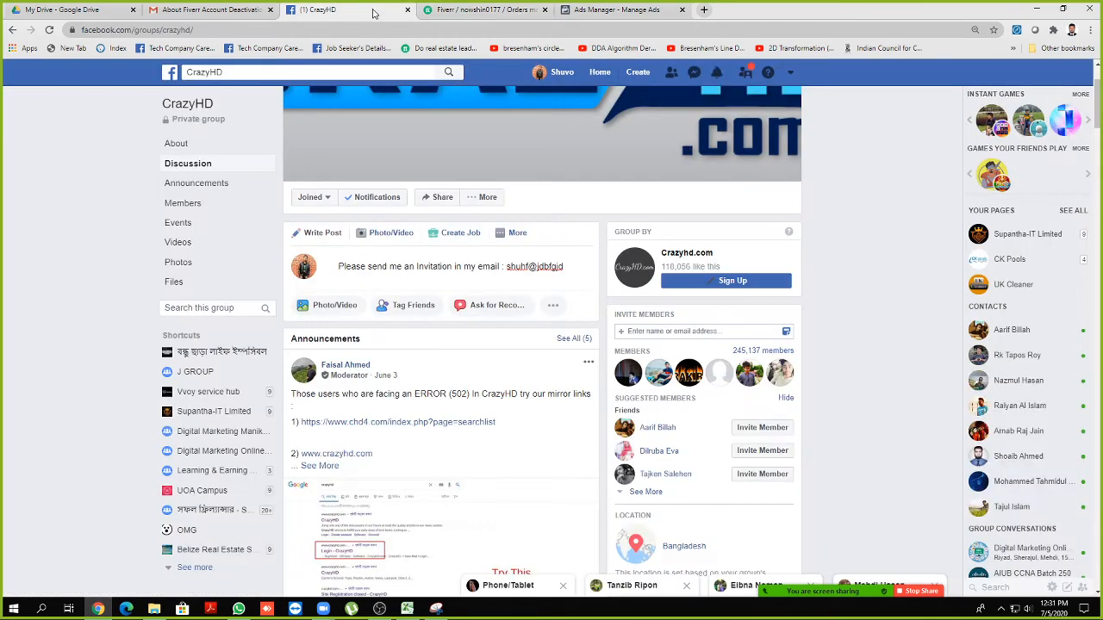
pyautogui.click(614, 12)
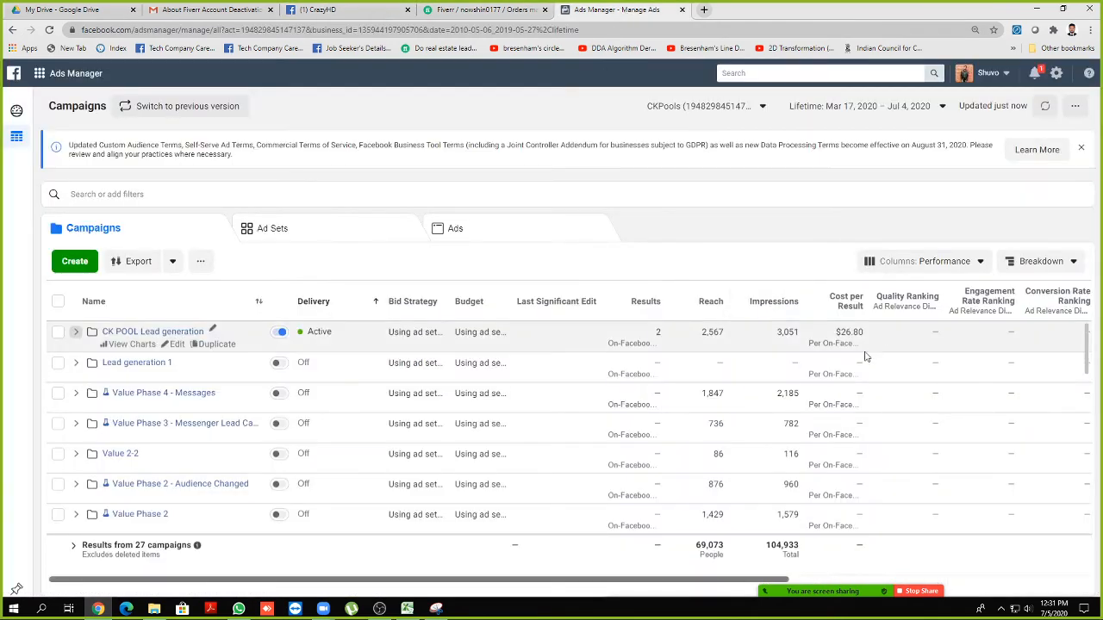
# Highlight the CK POOL campaign's Results value 2 and Reach figure 2,567
pyautogui.moveTo(703, 336); pyautogui.dragTo(728, 334)
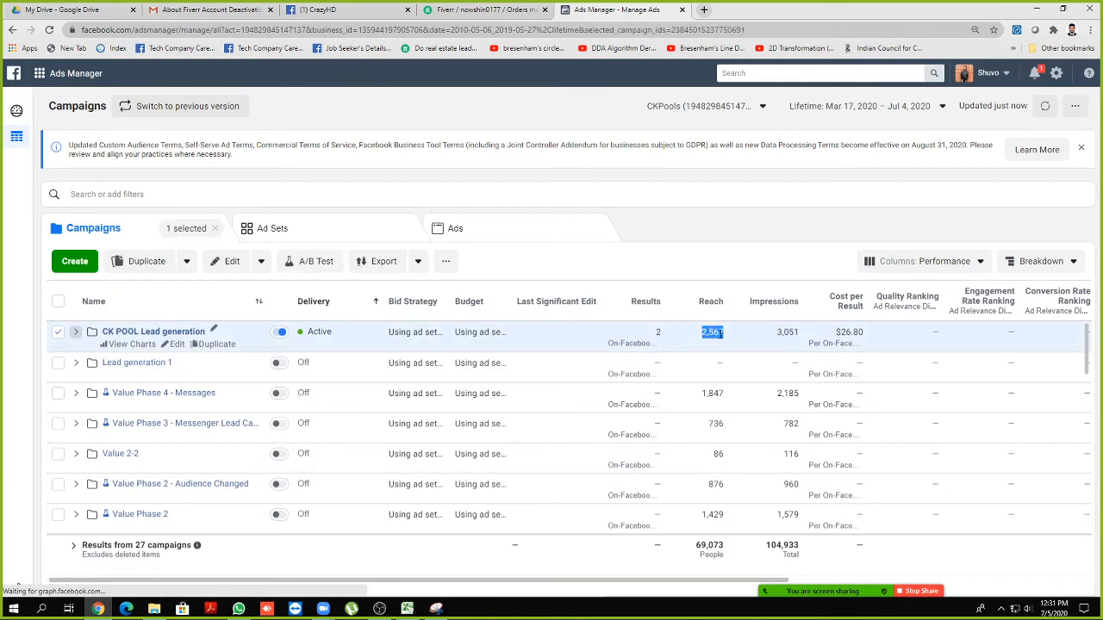
pyautogui.doubleClick(658, 331)
pyautogui.moveTo(703, 333); pyautogui.dragTo(724, 333)
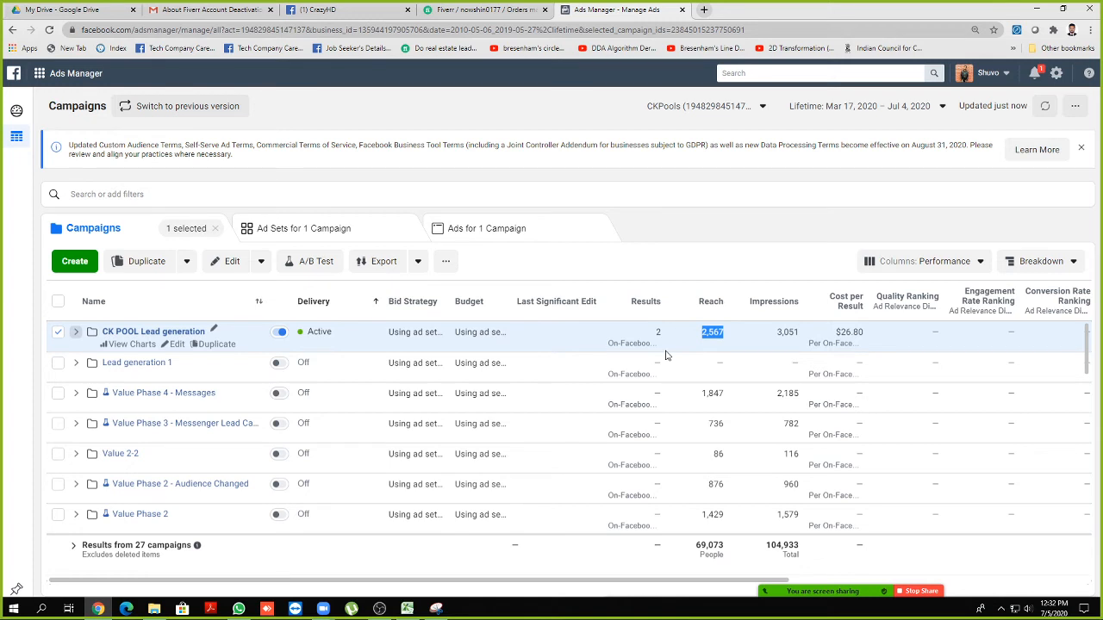
# Scroll the table to check CK POOL's $53.60 spent of $373.01, then bring up the Start menu
pyautogui.moveTo(853, 591)
pyautogui.click(715, 333)
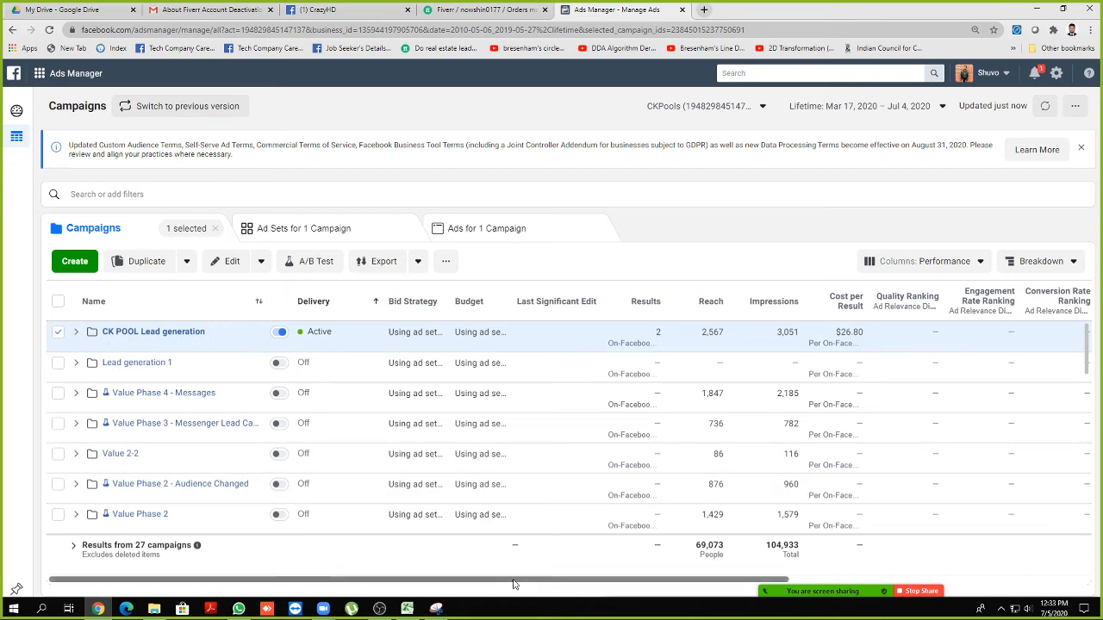
pyautogui.moveTo(511, 579); pyautogui.dragTo(779, 574)
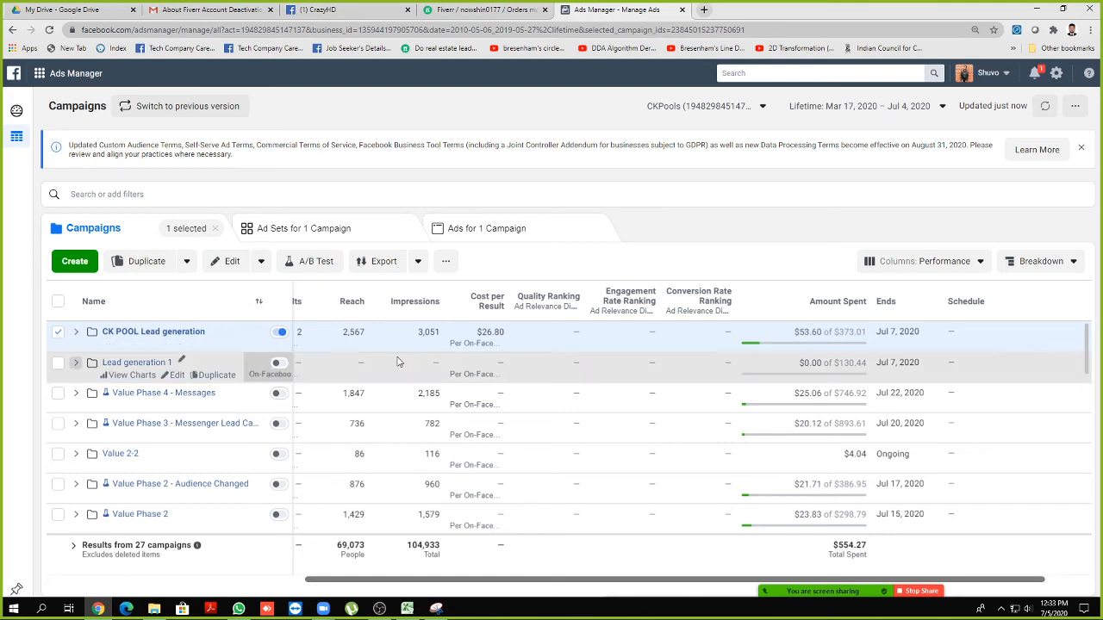
pyautogui.moveTo(462, 584); pyautogui.dragTo(291, 561)
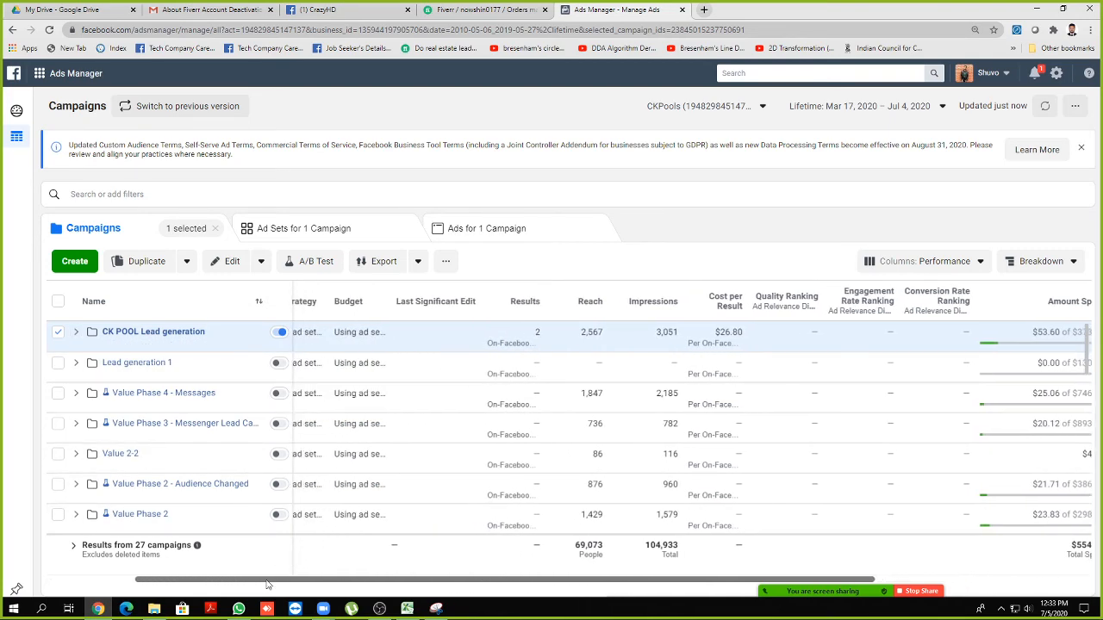
pyautogui.press('super')
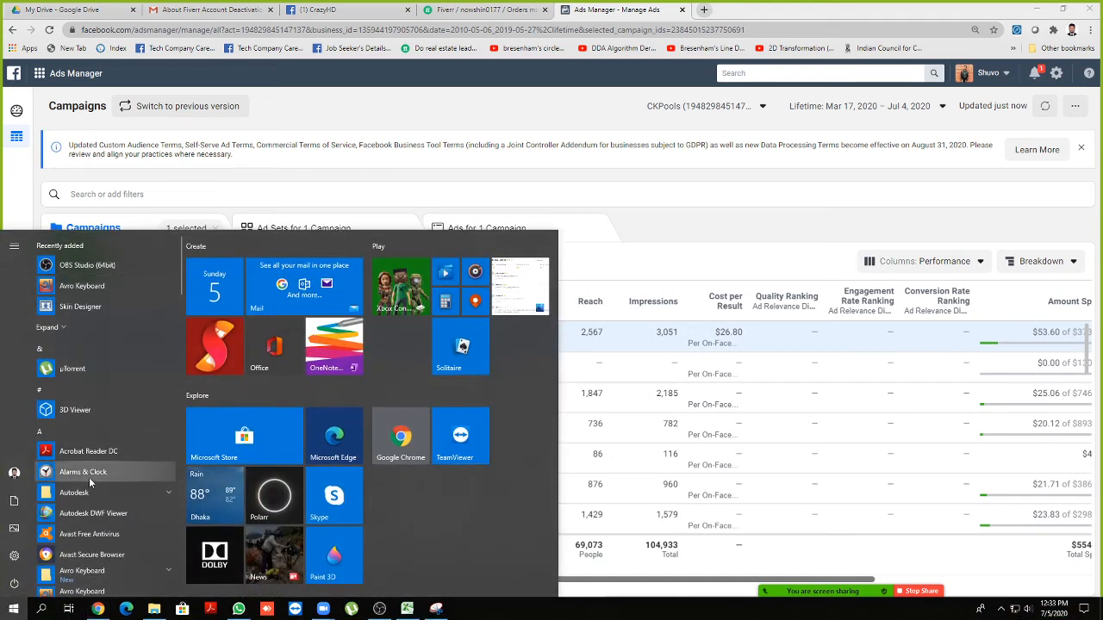
# Launch Snipping Tool and capture the table header with the CK POOL Lead generation row
pyautogui.write('snip')
pyautogui.press('Return')
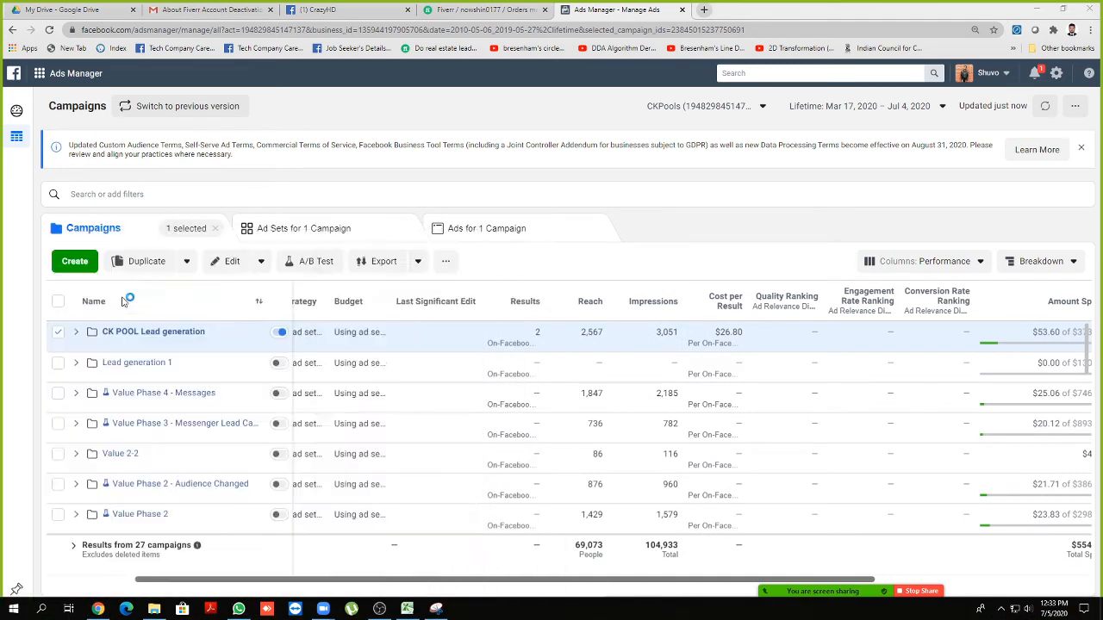
pyautogui.click(330, 40)
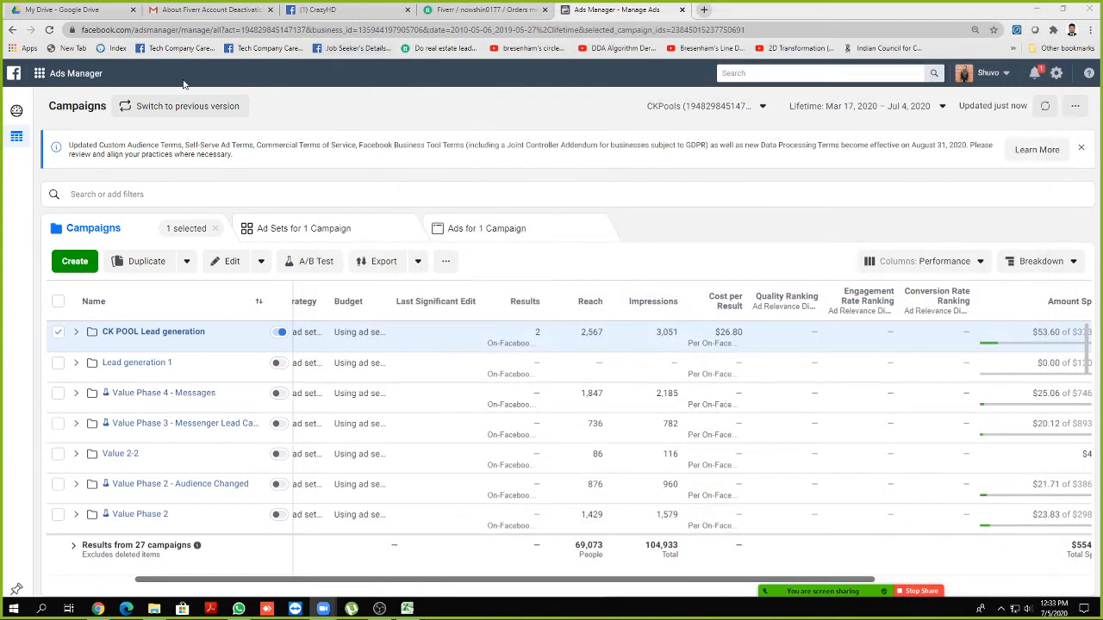
pyautogui.moveTo(3, 61); pyautogui.dragTo(973, 354)
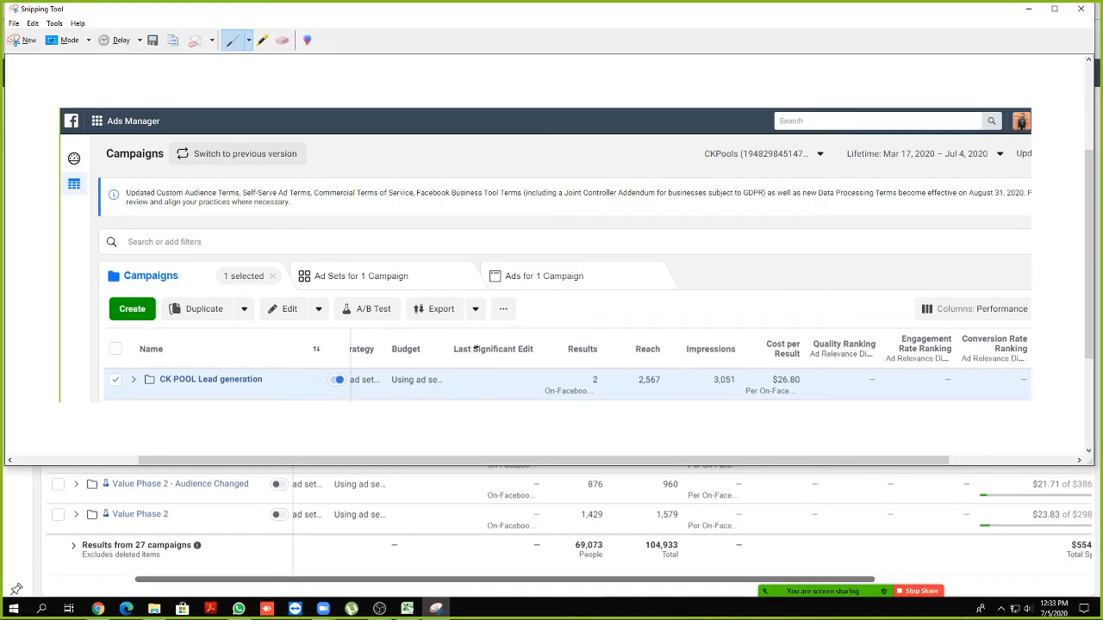
# Highlight the Results value 2 in yellow and circle Results, Reach and Impressions in red
pyautogui.click(263, 40)
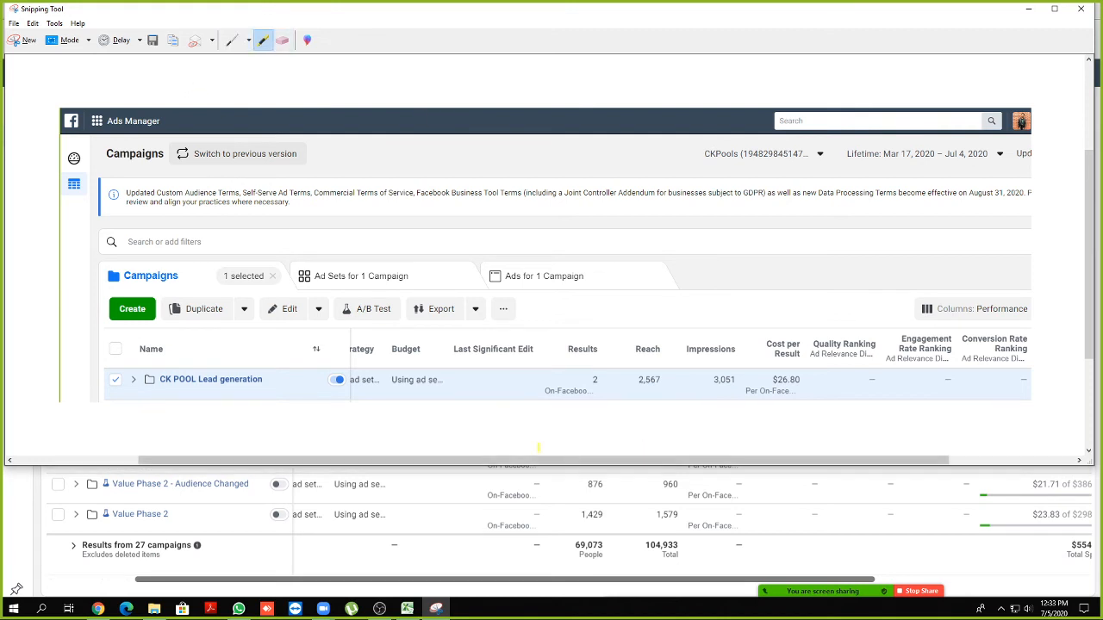
pyautogui.moveTo(596, 376)
pyautogui.mouseDown()
pyautogui.moveTo(593, 387)
pyautogui.moveTo(589, 377)
pyautogui.mouseUp()
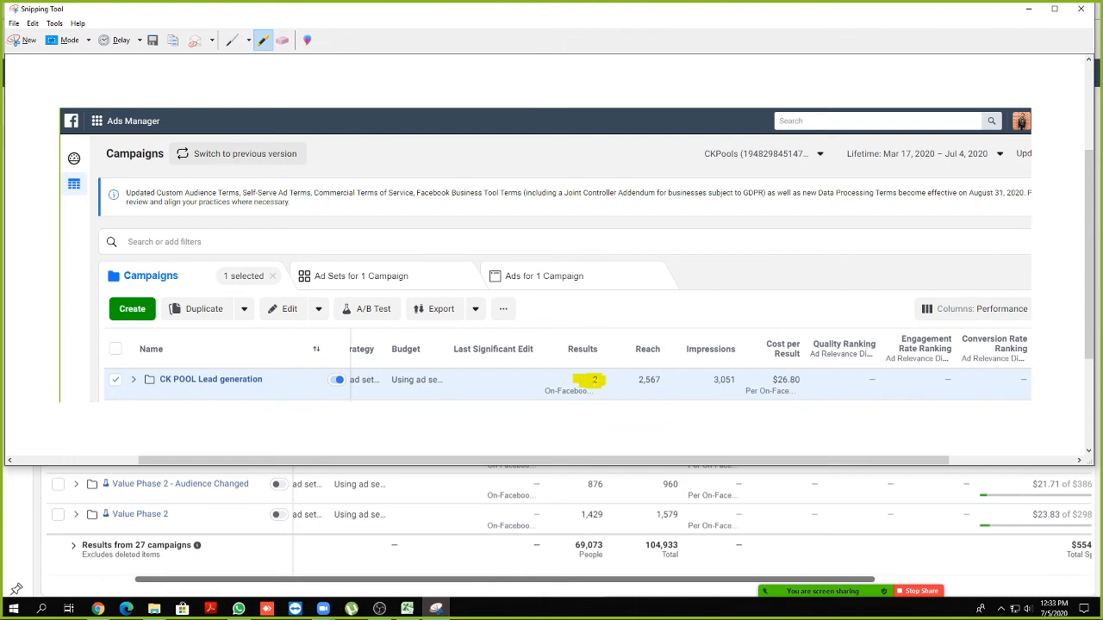
pyautogui.click(233, 42)
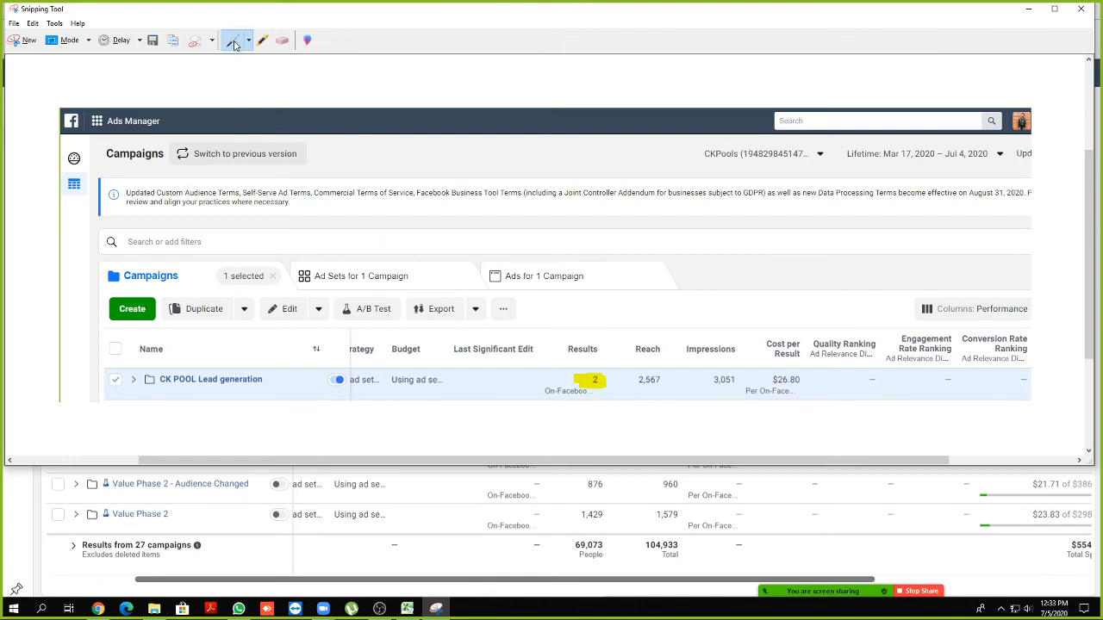
pyautogui.moveTo(618, 338)
pyautogui.mouseDown()
pyautogui.moveTo(562, 325)
pyautogui.moveTo(527, 412)
pyautogui.moveTo(608, 407)
pyautogui.moveTo(614, 329)
pyautogui.mouseUp()
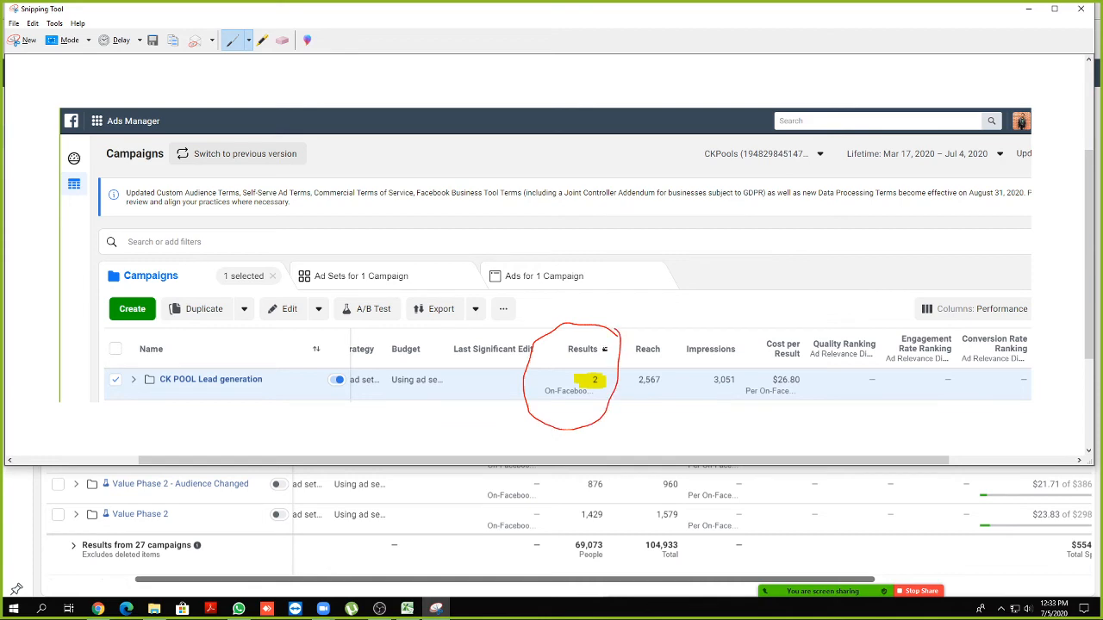
pyautogui.hotkey('ctrl', 's')
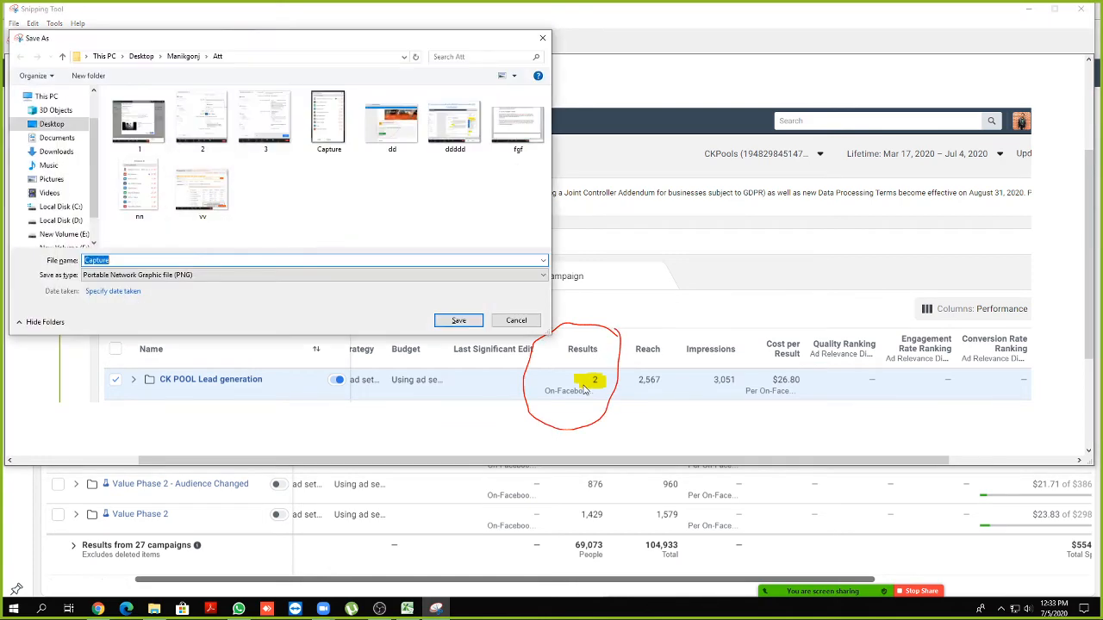
pyautogui.click(516, 319)
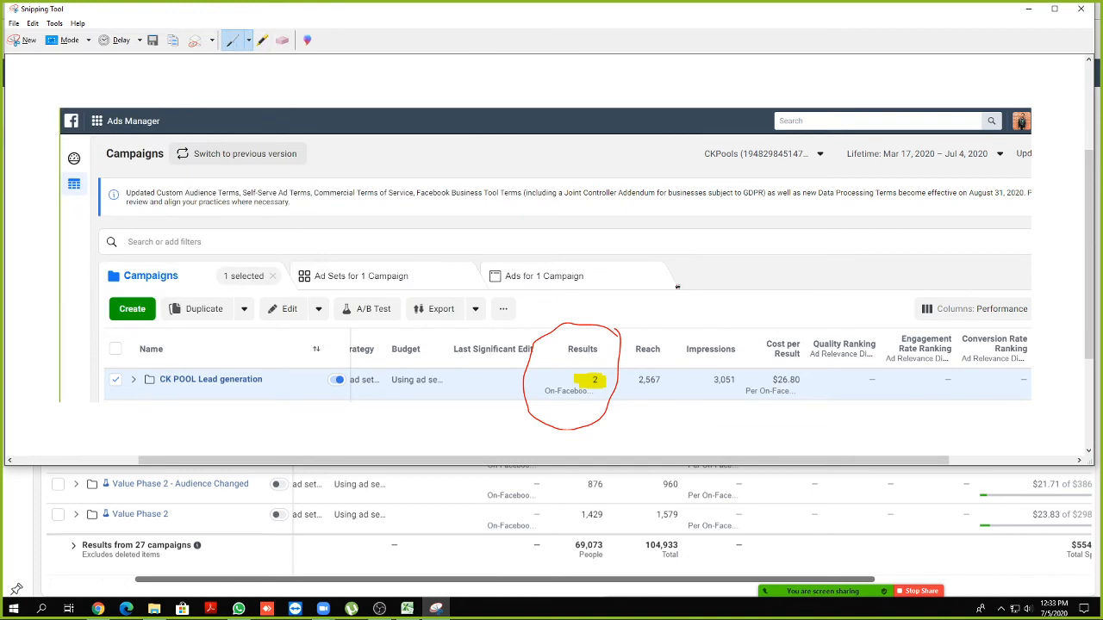
pyautogui.moveTo(750, 338)
pyautogui.mouseDown()
pyautogui.moveTo(653, 327)
pyautogui.moveTo(626, 369)
pyautogui.moveTo(670, 413)
pyautogui.moveTo(724, 410)
pyautogui.moveTo(756, 355)
pyautogui.moveTo(739, 333)
pyautogui.mouseUp()
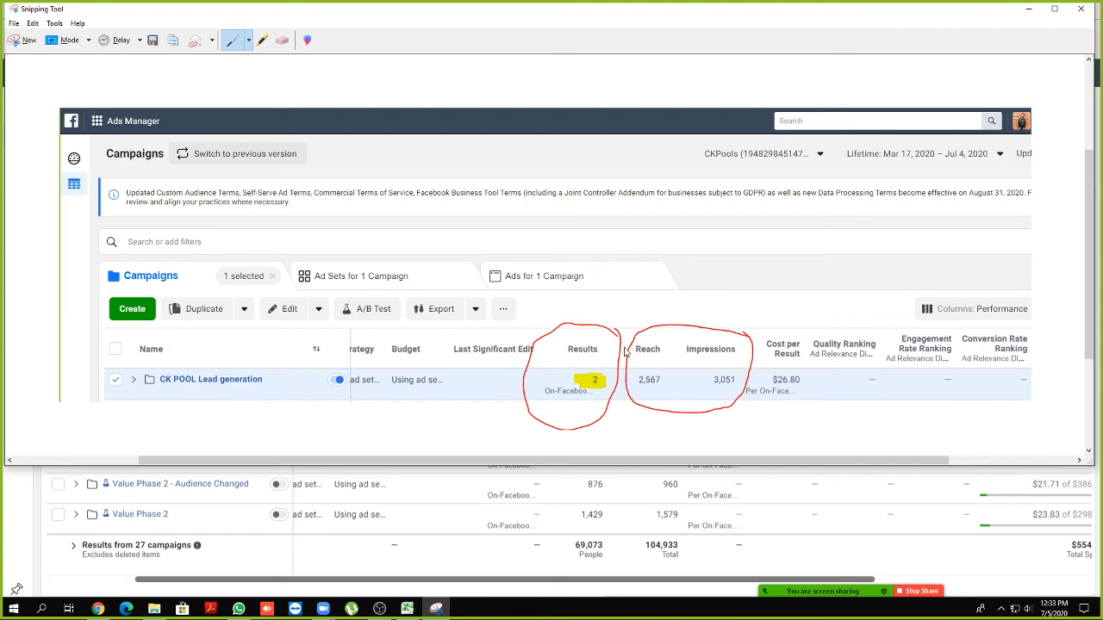
# Save the capture as PNG '2' in the Desktop's 400 folder and close Snipping Tool
pyautogui.hotkey('ctrl', 's')
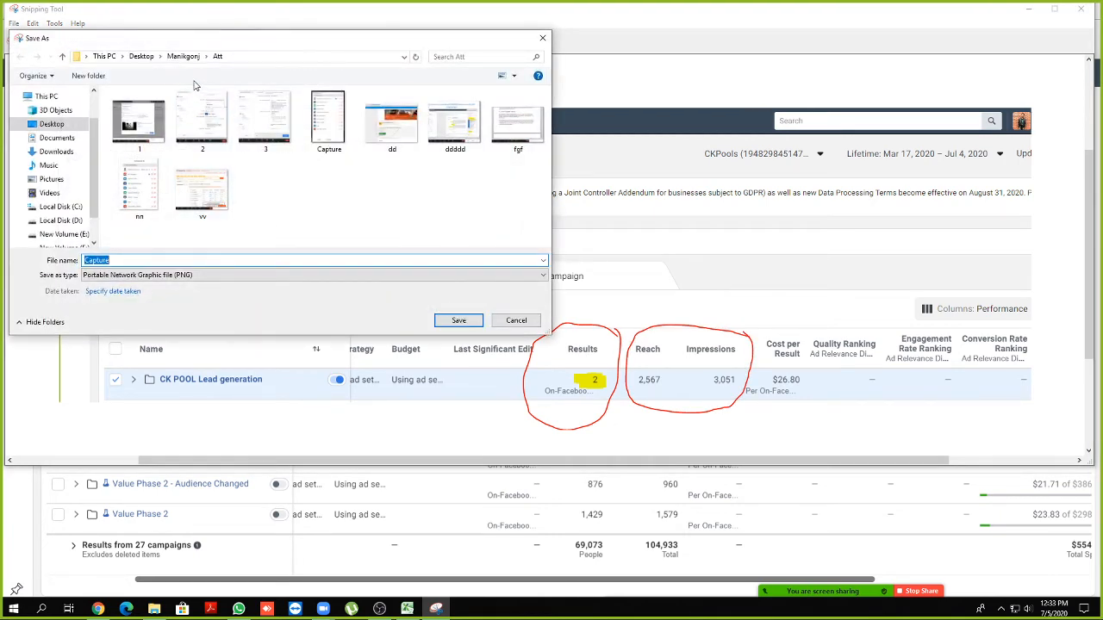
pyautogui.click(142, 57)
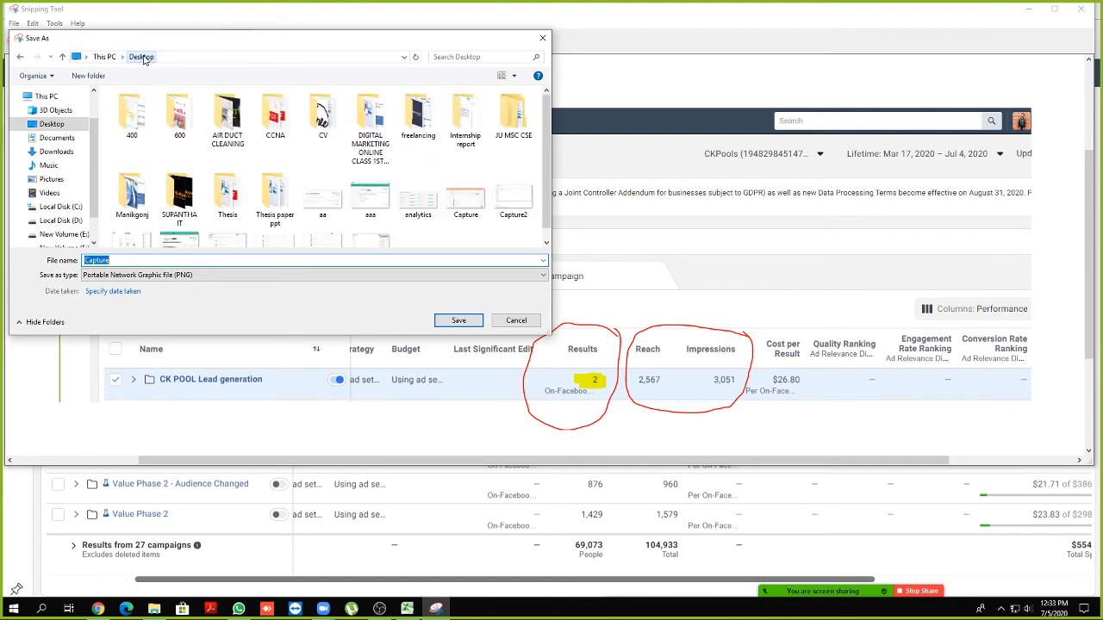
pyautogui.doubleClick(131, 113)
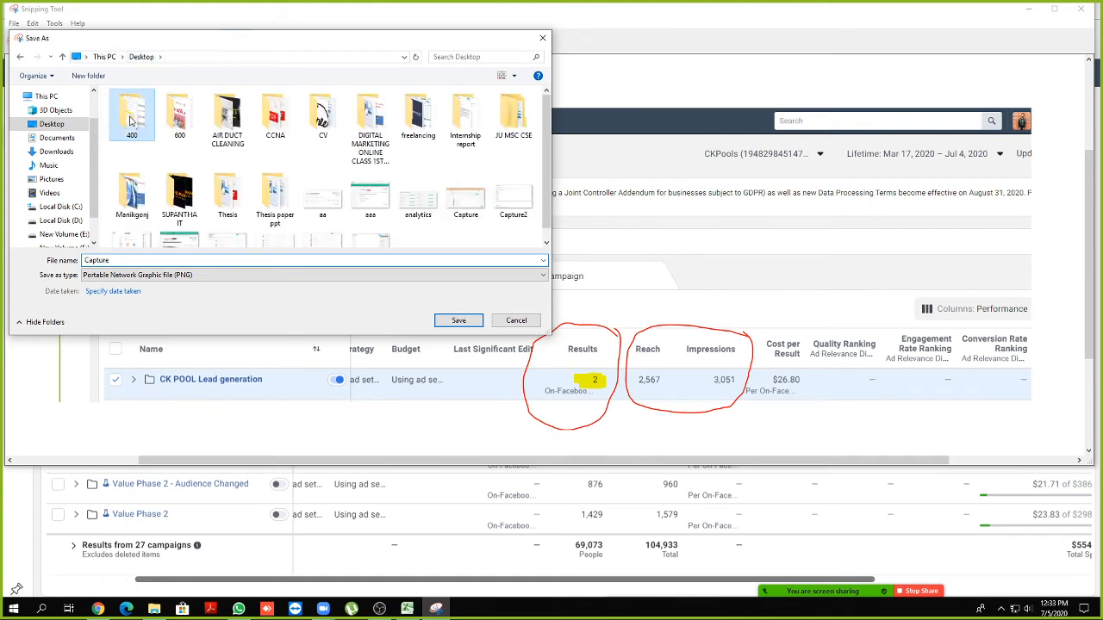
pyautogui.doubleClick(138, 263)
pyautogui.write('2 lead')
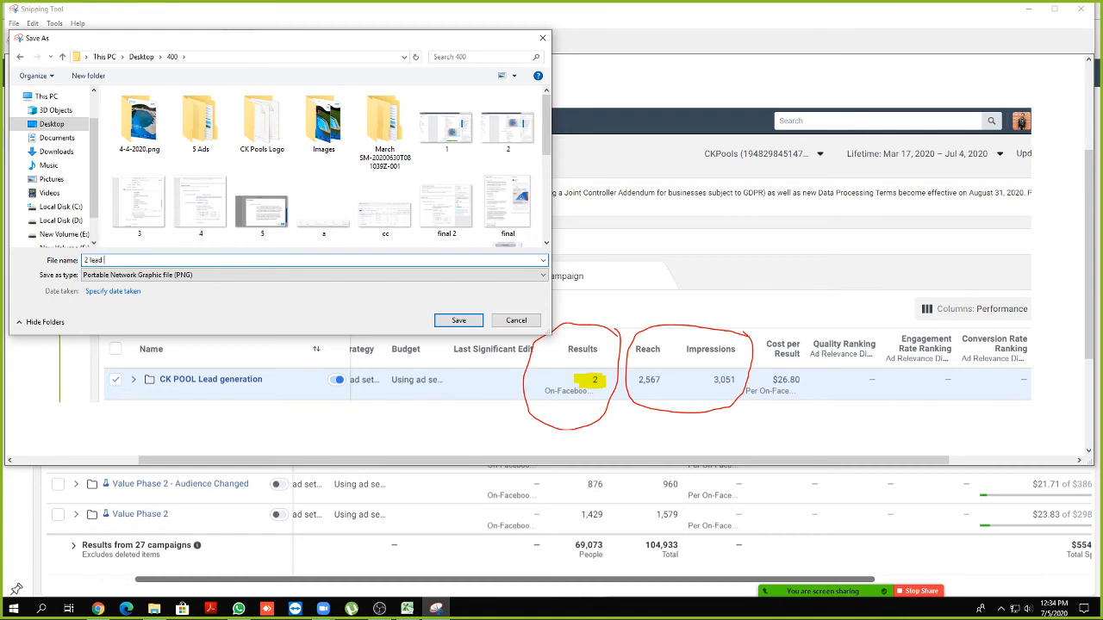
pyautogui.press('Return')
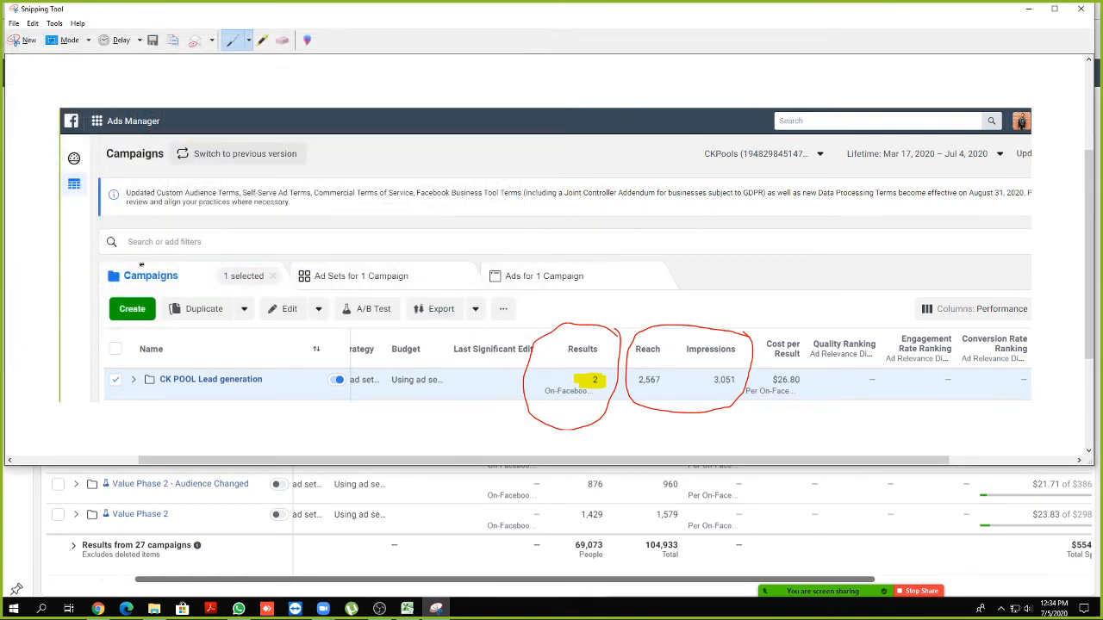
pyautogui.click(1081, 9)
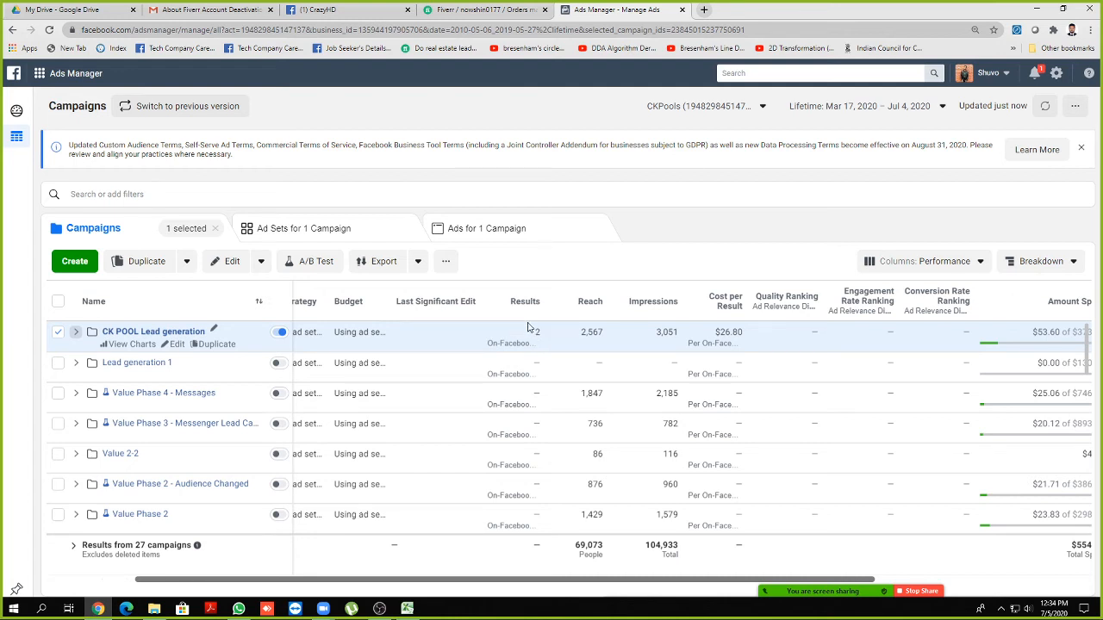
# Open the Chart panel for CK POOL Lead generation showing 2 leads, 2,567 reached, $53.60 spent
pyautogui.click(134, 346)
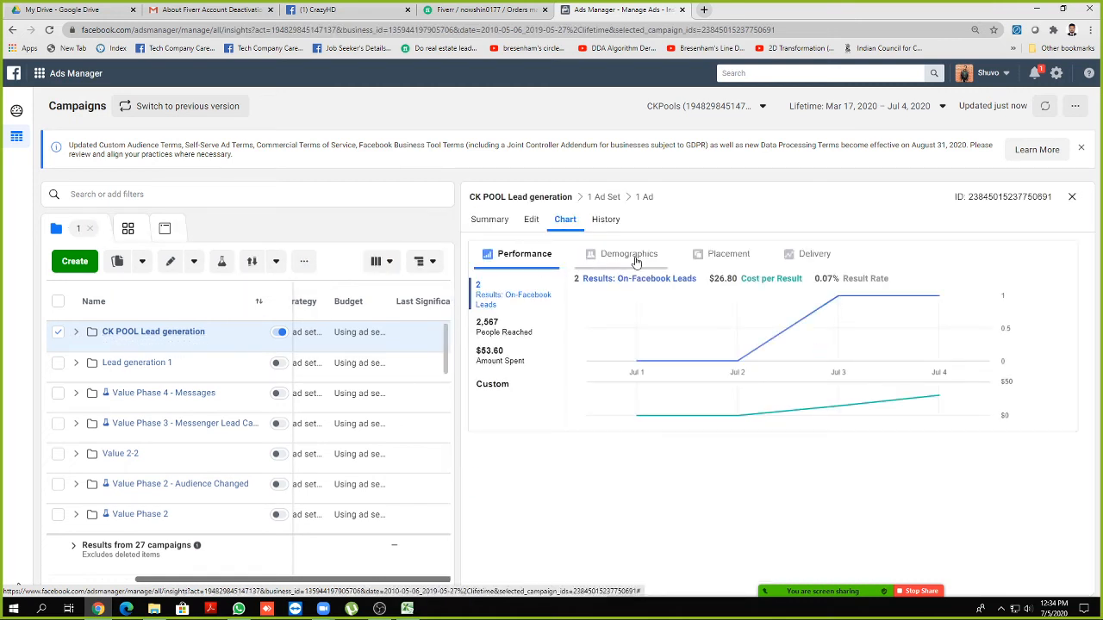
# Switch the CK POOL chart from Demographics and Delivery to the Placement breakdown by platform
pyautogui.click(636, 260)
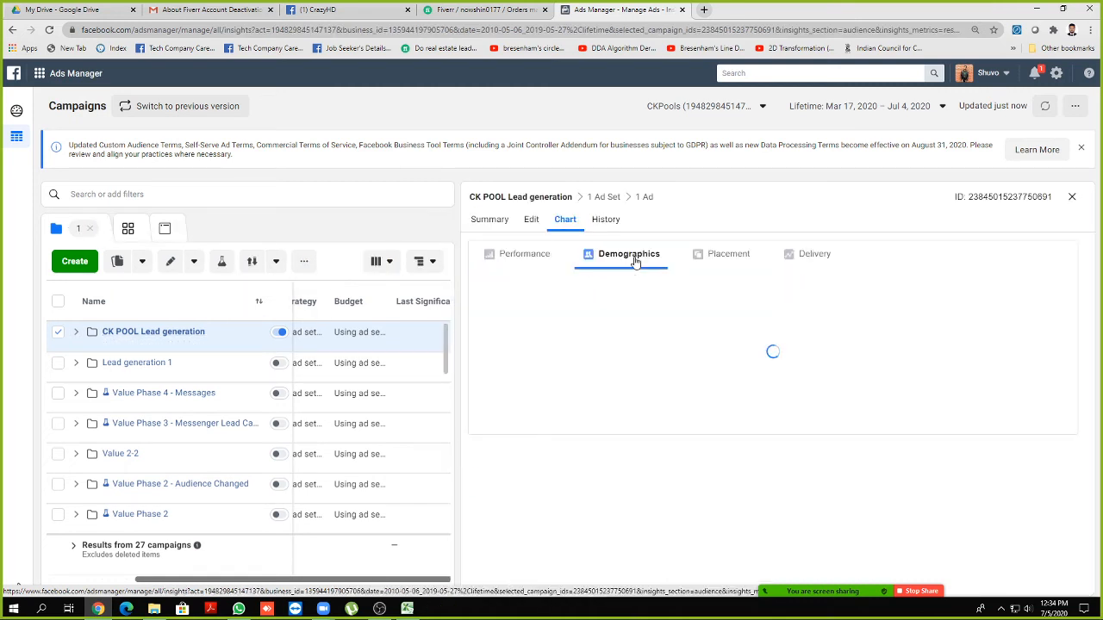
pyautogui.click(805, 259)
pyautogui.click(696, 261)
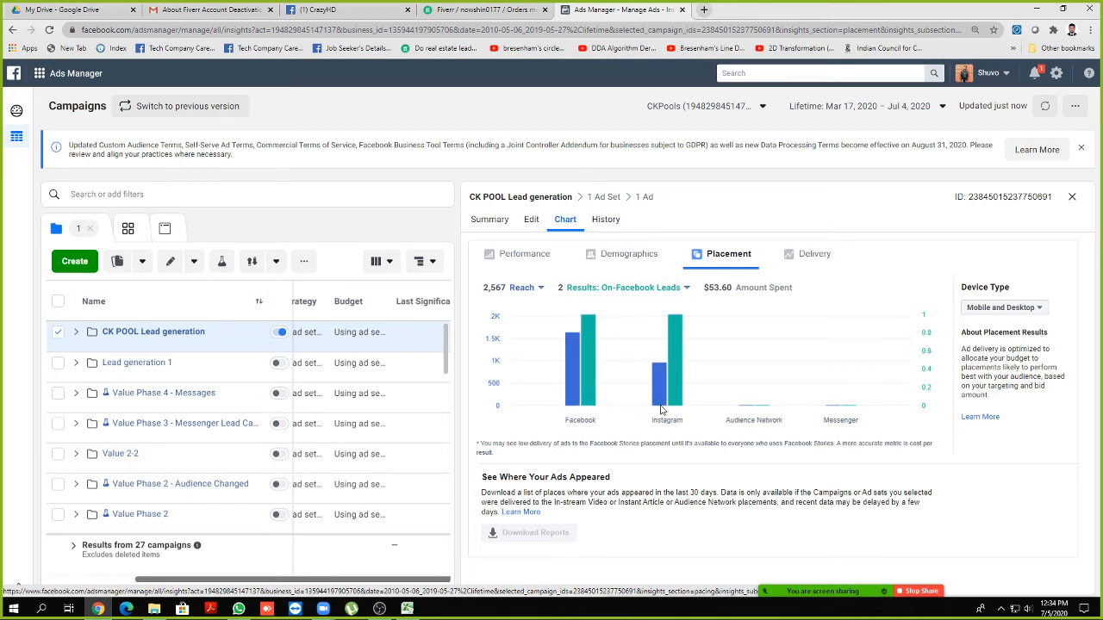
pyautogui.moveTo(587, 399)
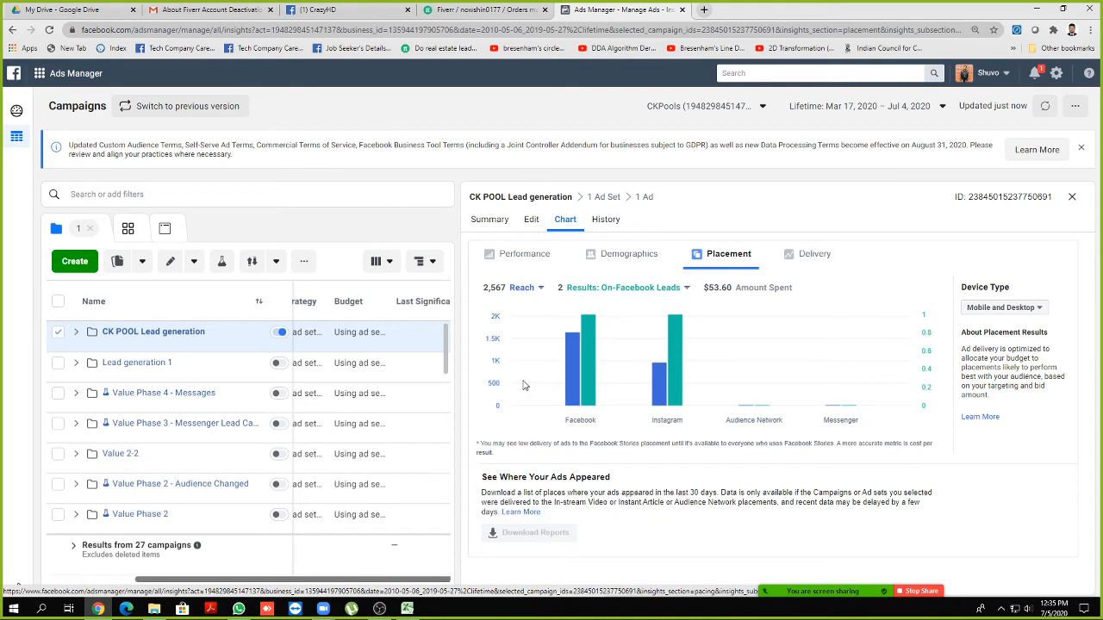
# Load facebook.com in a new tab, search 'ck pools' and open the CK Pools page
pyautogui.click(704, 11)
pyautogui.write('facebook.com')
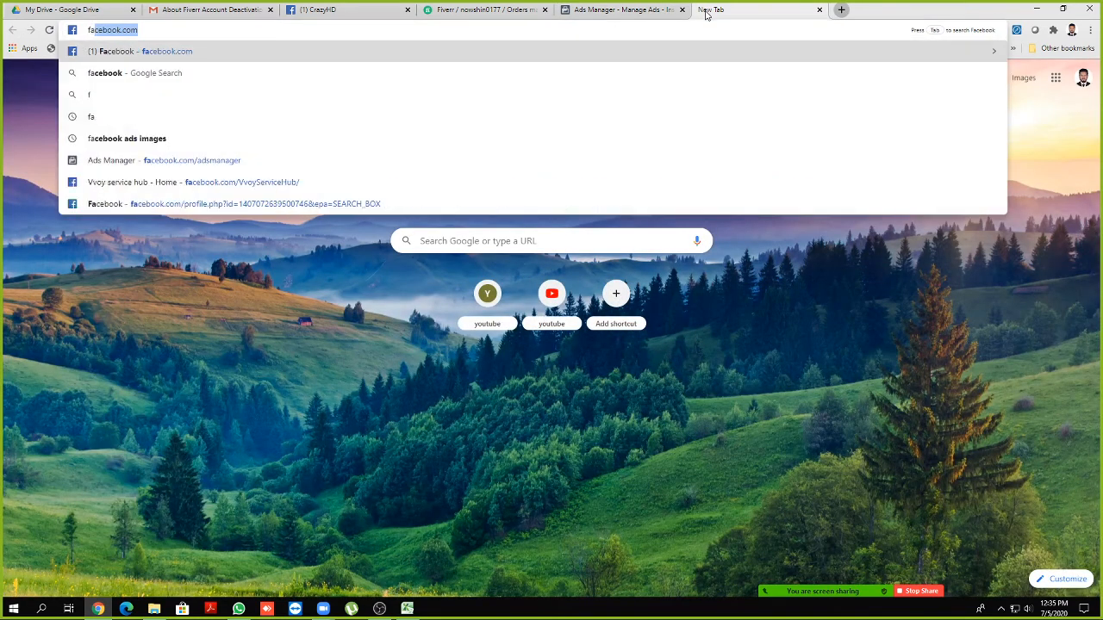
pyautogui.press('Return')
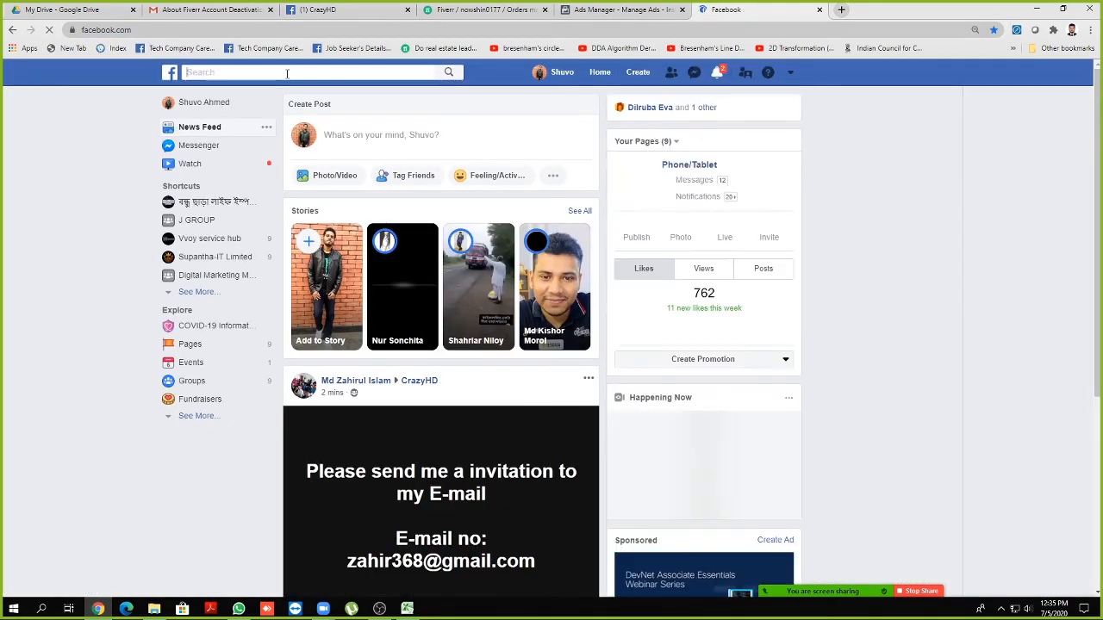
pyautogui.click(287, 74)
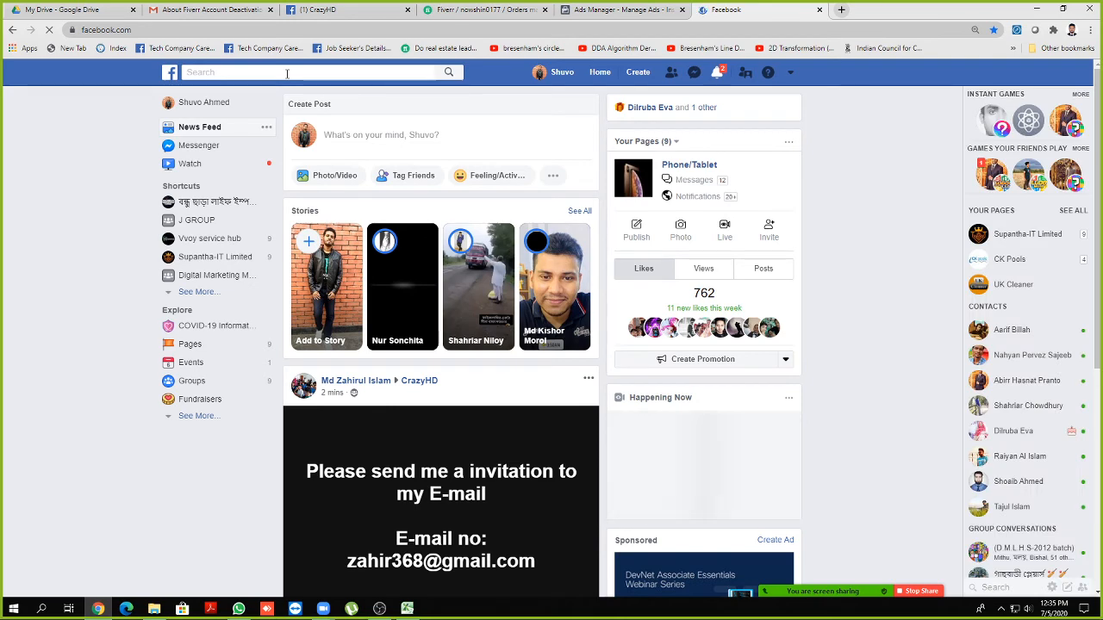
pyautogui.write('ck')
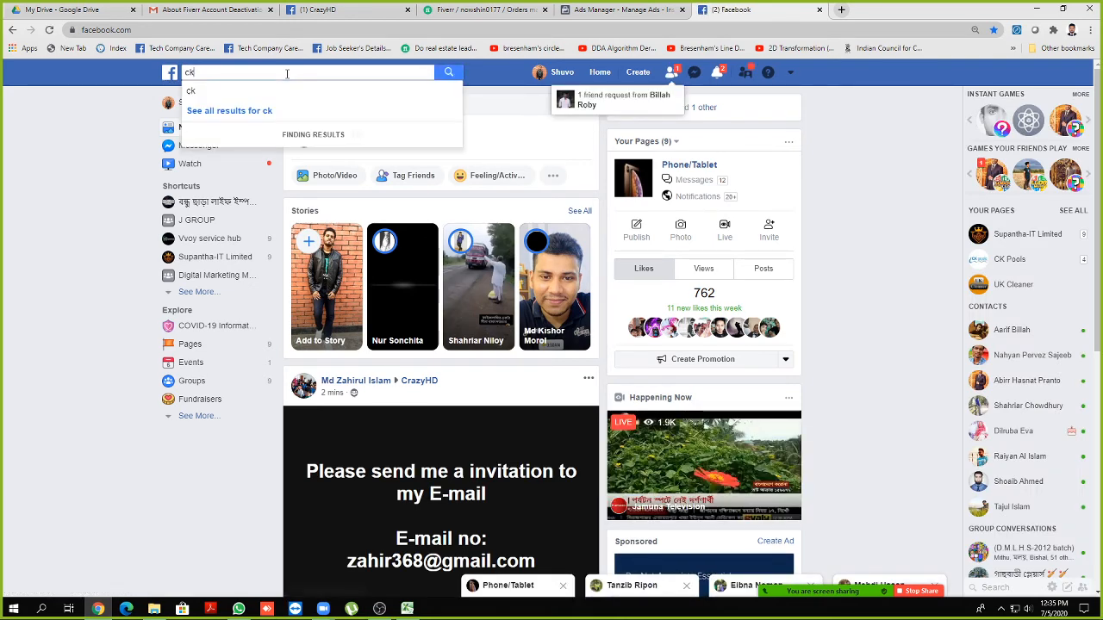
pyautogui.write(' pools')
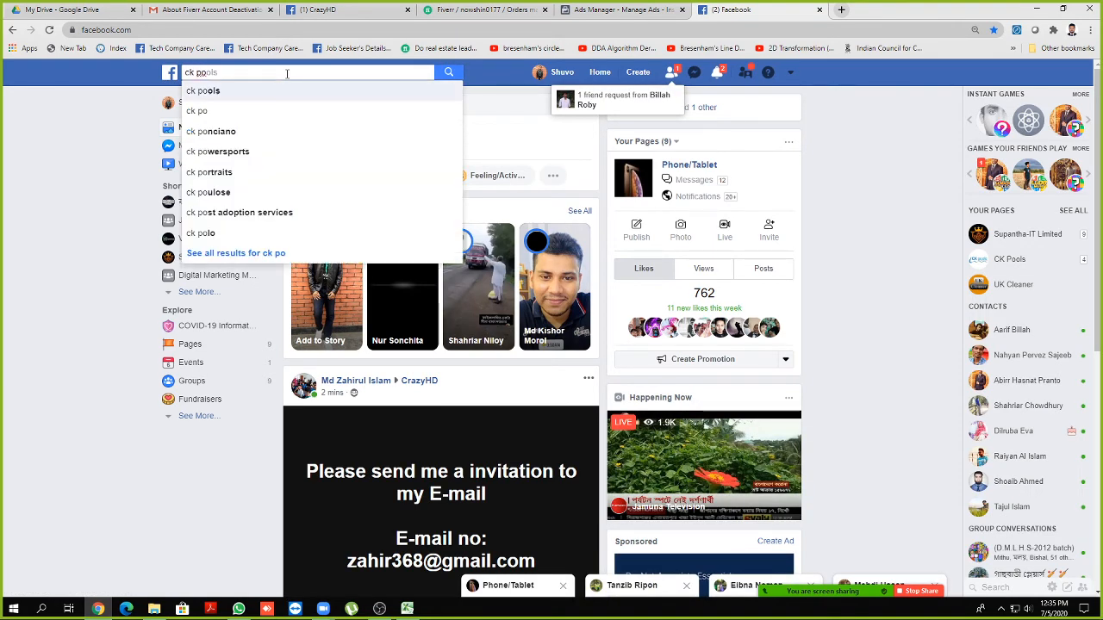
pyautogui.press('Return')
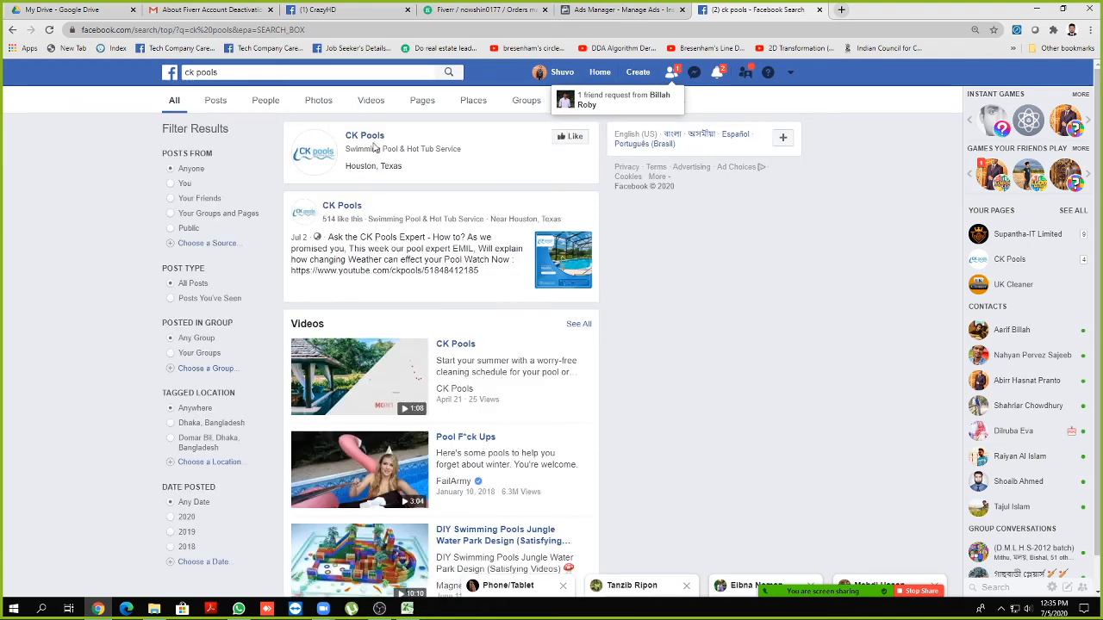
pyautogui.click(368, 137)
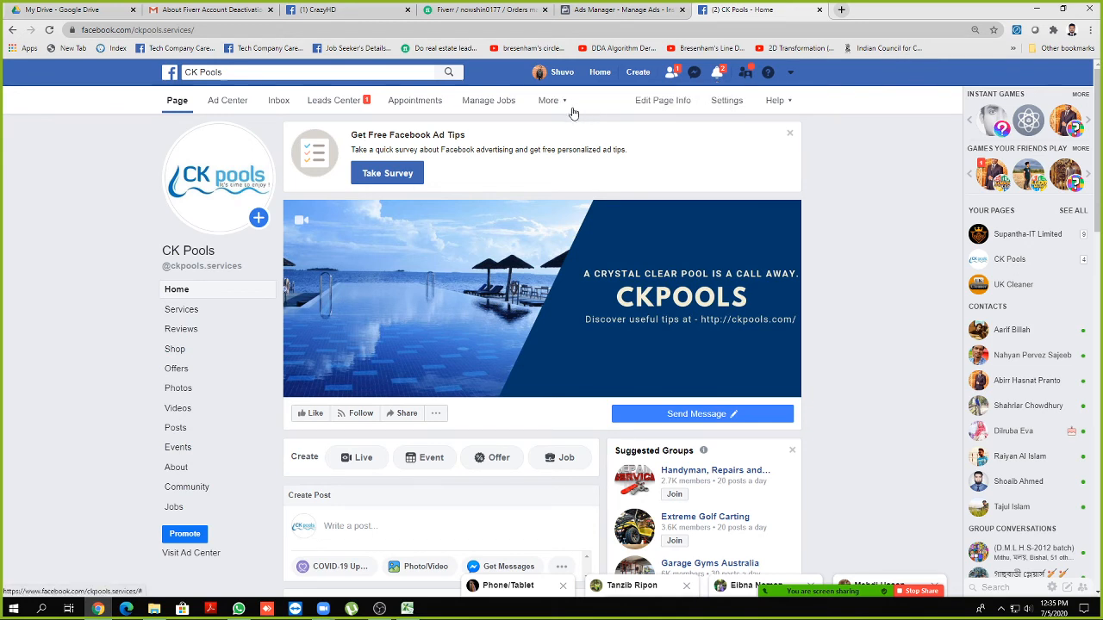
# Go to the CK Pools page's Publishing Tools from the More menu, then its Leads Center
pyautogui.click(562, 103)
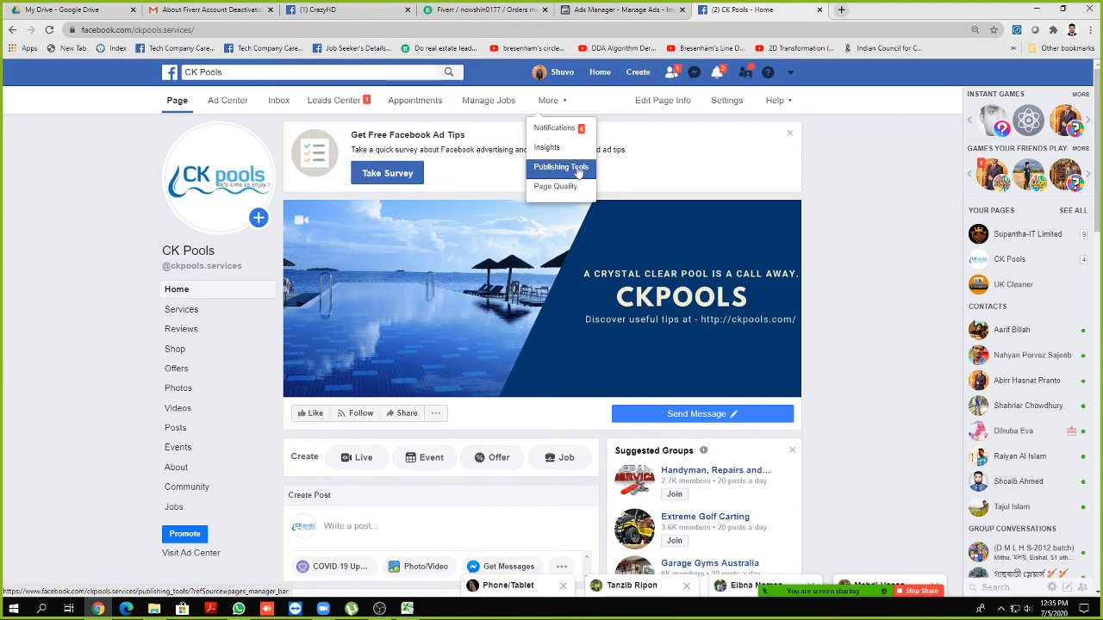
pyautogui.click(547, 172)
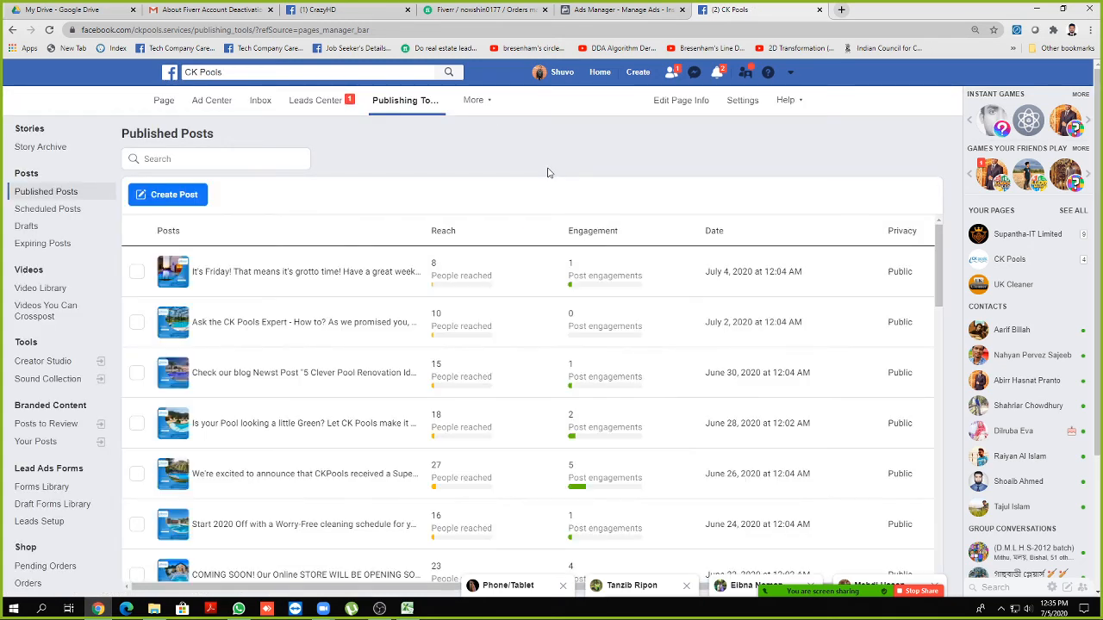
pyautogui.click(315, 100)
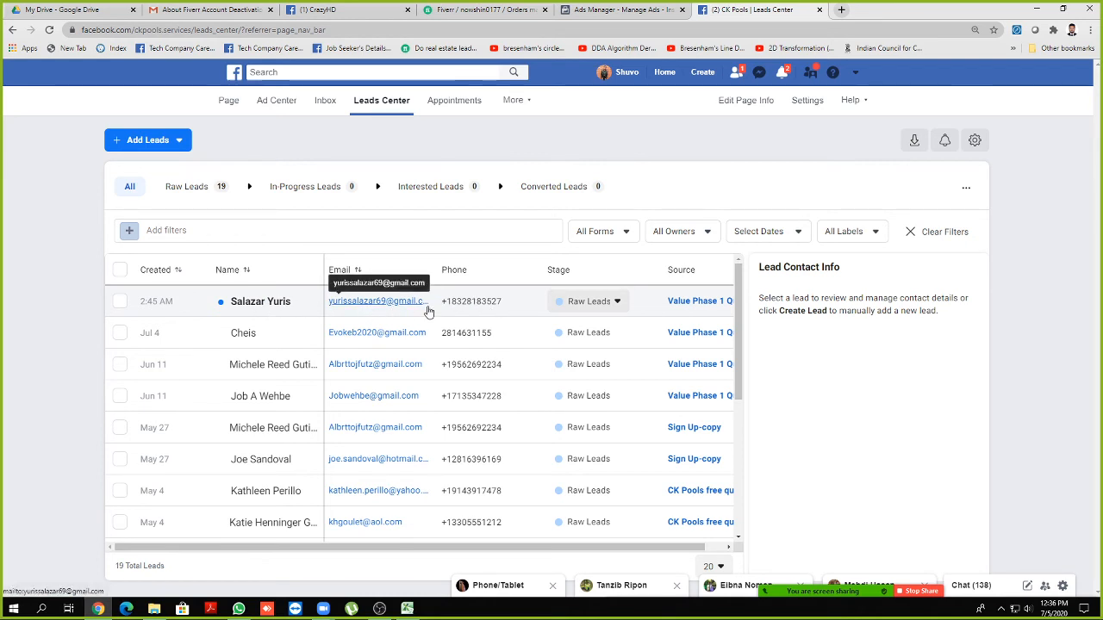
# Snip the two newest lead rows with Snipping Tool
pyautogui.press('super')
pyautogui.write('s')
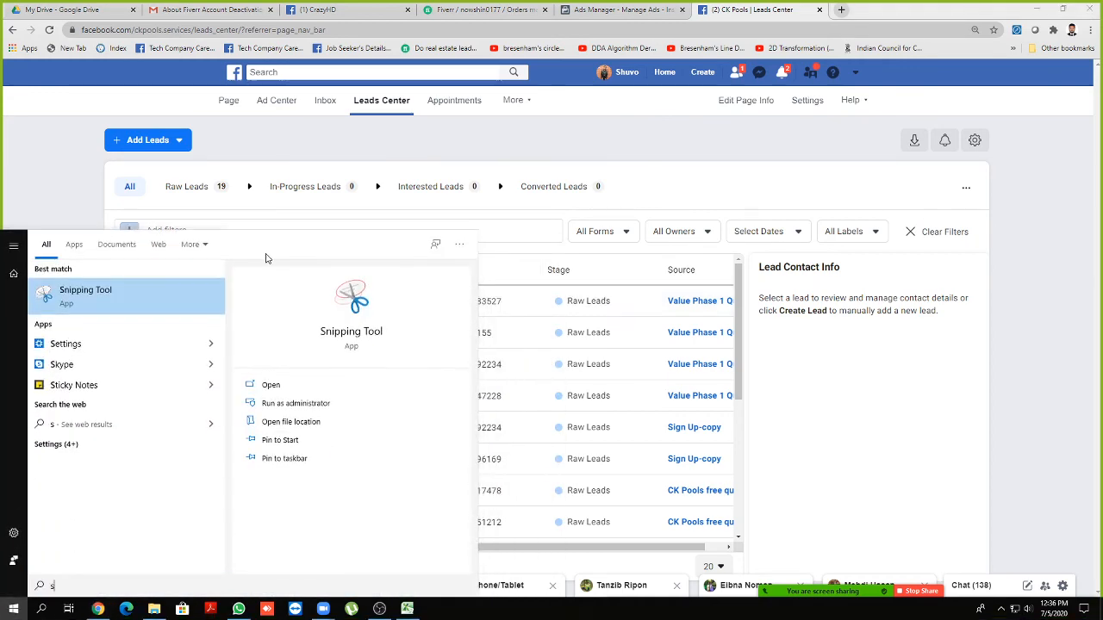
pyautogui.click(114, 299)
pyautogui.click(412, 122)
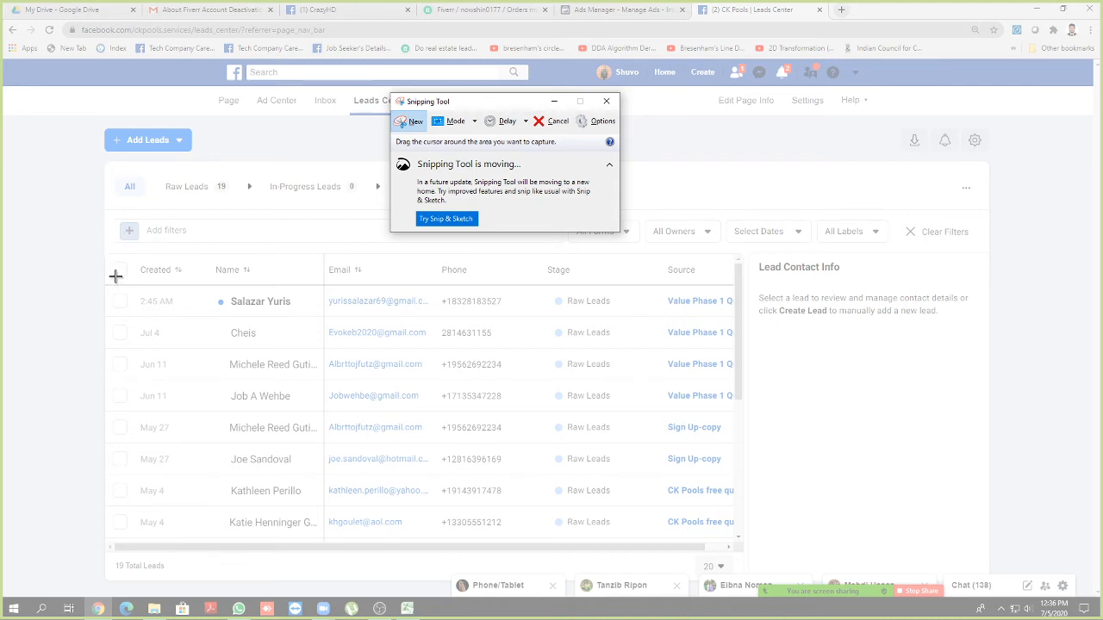
pyautogui.moveTo(106, 284); pyautogui.dragTo(628, 356)
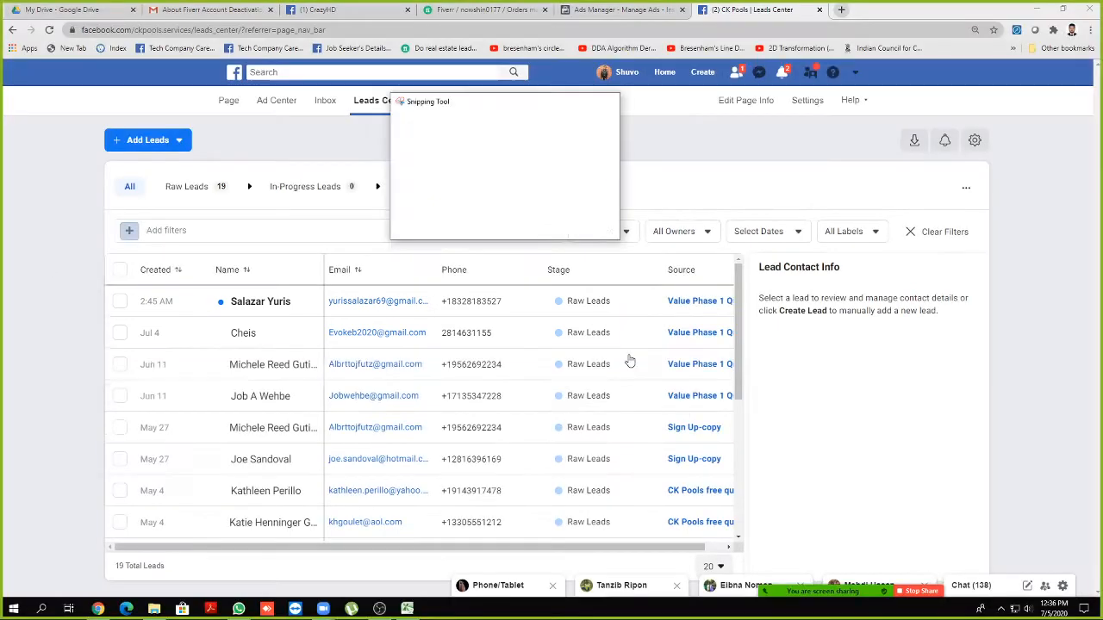
# Save the snip as '2 lead', close Snipping Tool and return to the Fiverr order
pyautogui.hotkey('ctrl', 's')
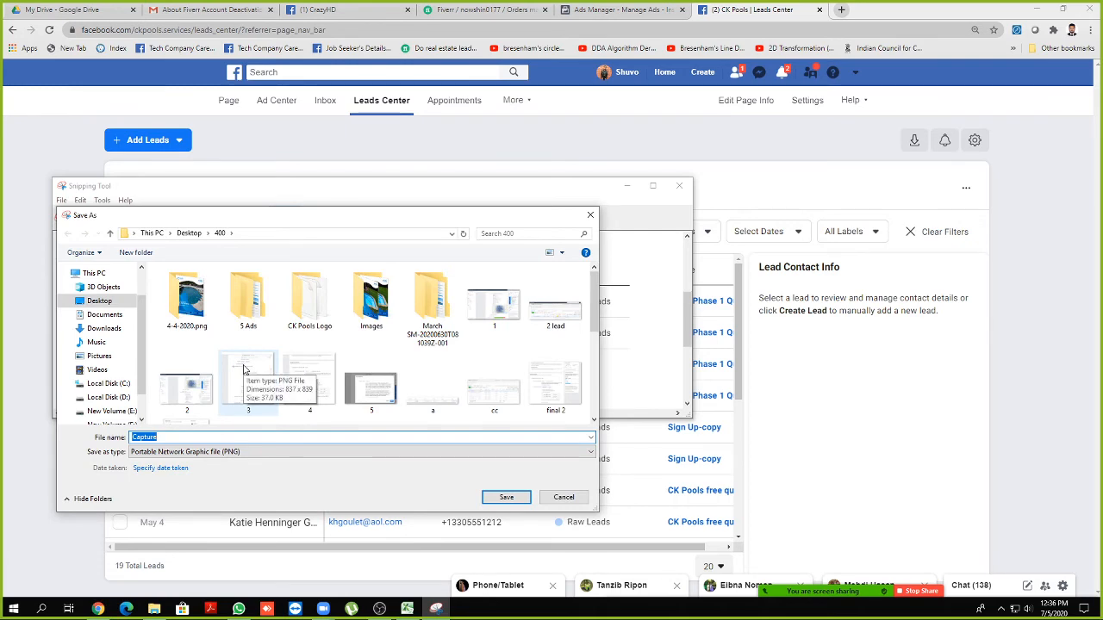
pyautogui.write('2 lead d')
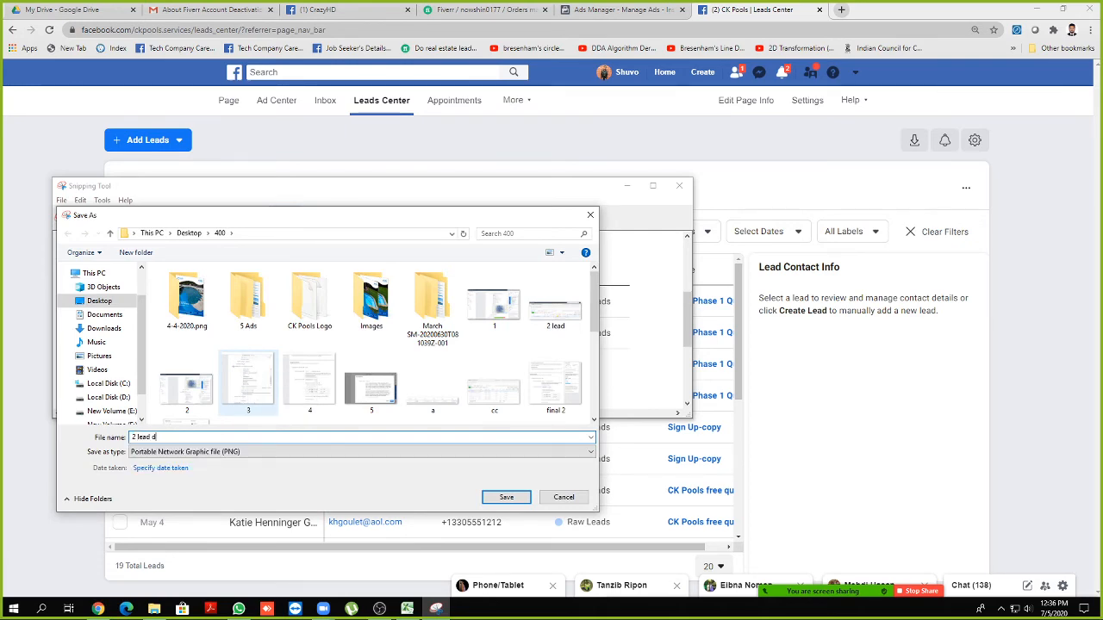
pyautogui.press('Return')
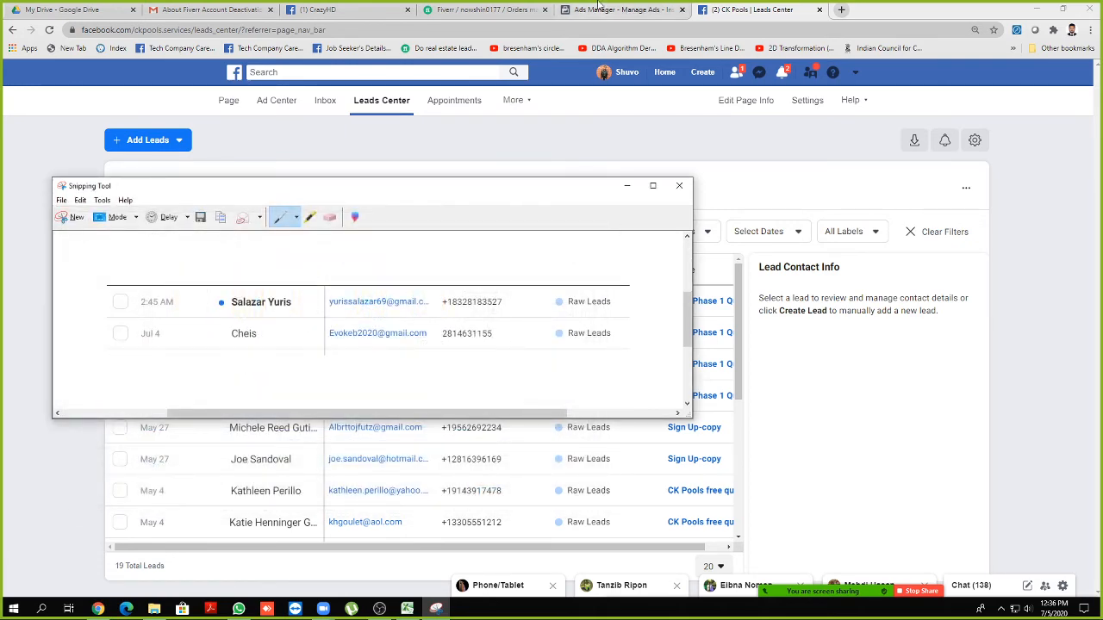
pyautogui.click(679, 185)
pyautogui.click(465, 10)
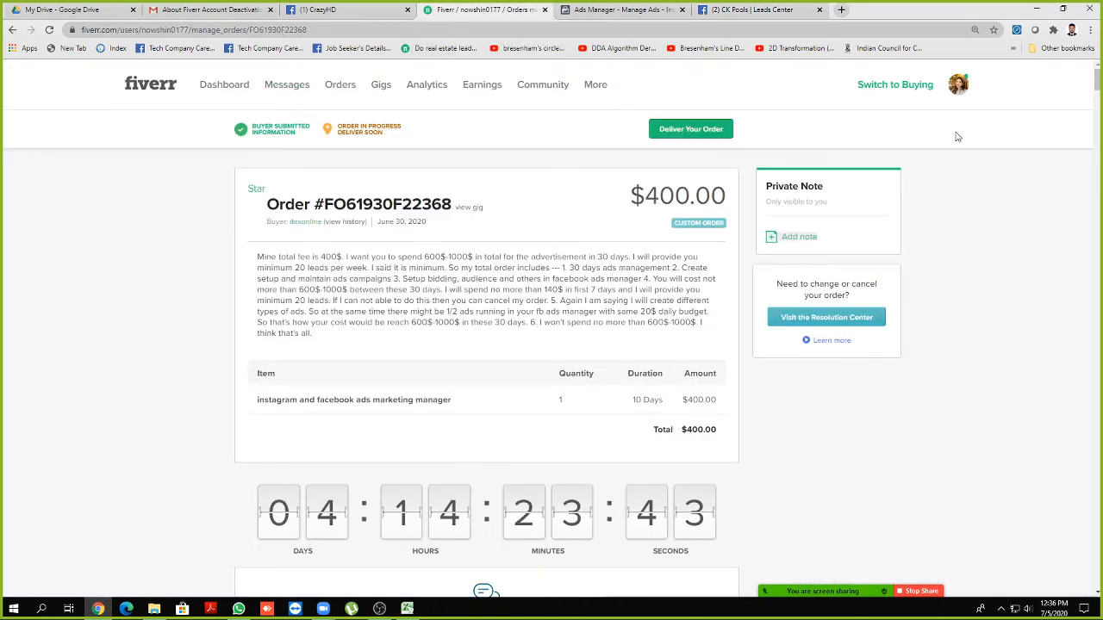
# Attach both lead screenshots from Desktop\400 to the order message
pyautogui.moveTo(1097, 79); pyautogui.dragTo(1098, 566)
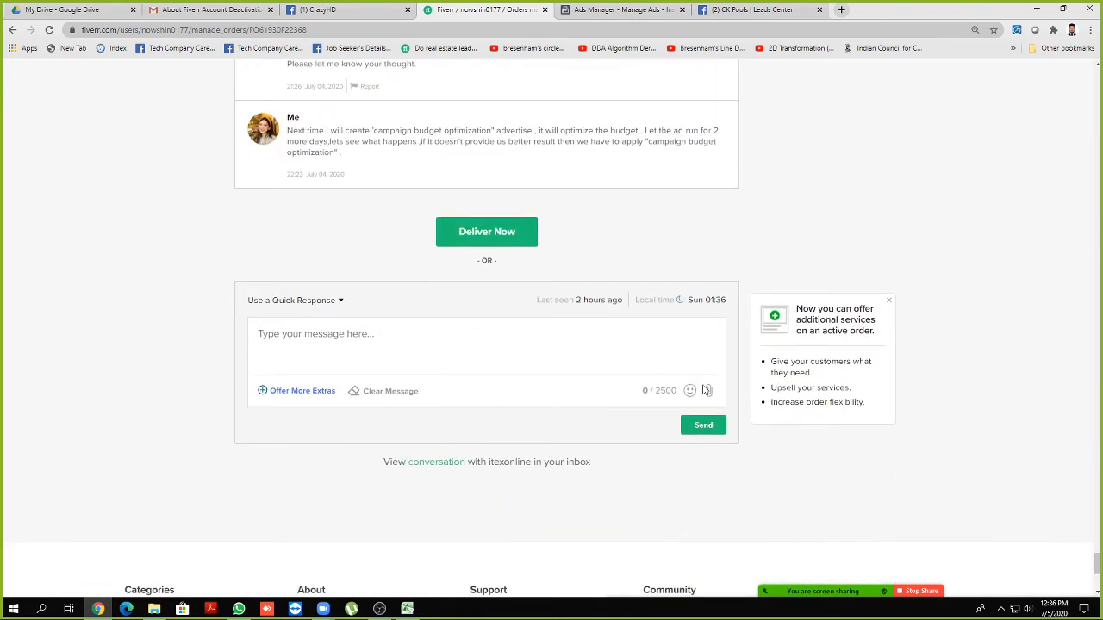
pyautogui.click(707, 391)
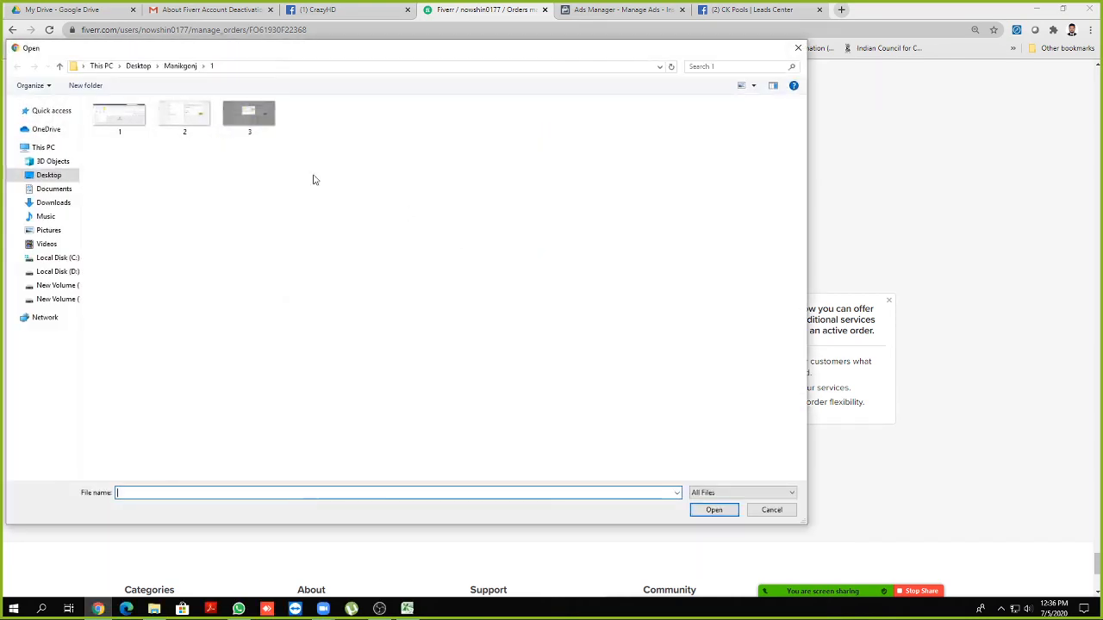
pyautogui.click(139, 66)
pyautogui.doubleClick(122, 129)
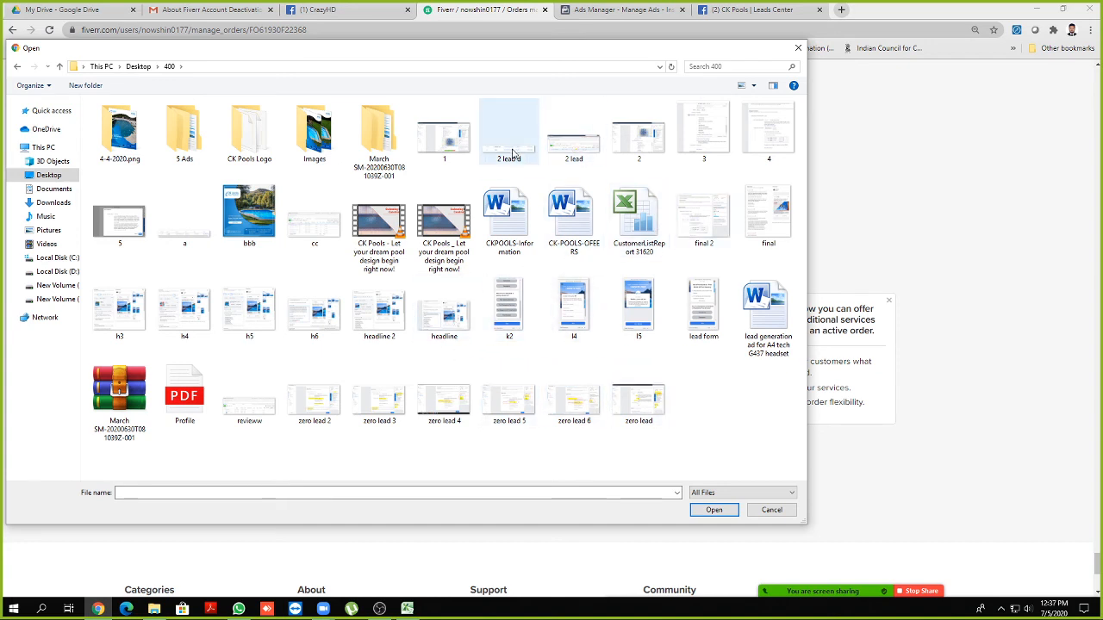
pyautogui.click(510, 151)
pyautogui.keyDown('ctrl'); pyautogui.click(574, 148); pyautogui.keyUp('ctrl')
pyautogui.click(712, 511)
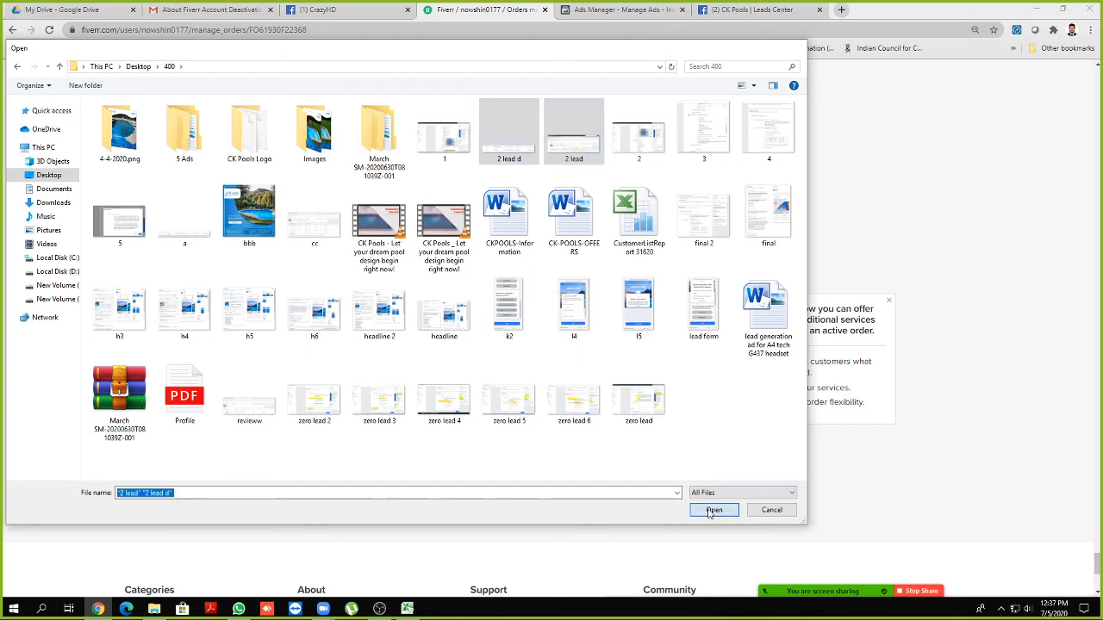
# Send the message 'I got 1 new lead today. So now we get total 2 leads'
pyautogui.click(363, 345)
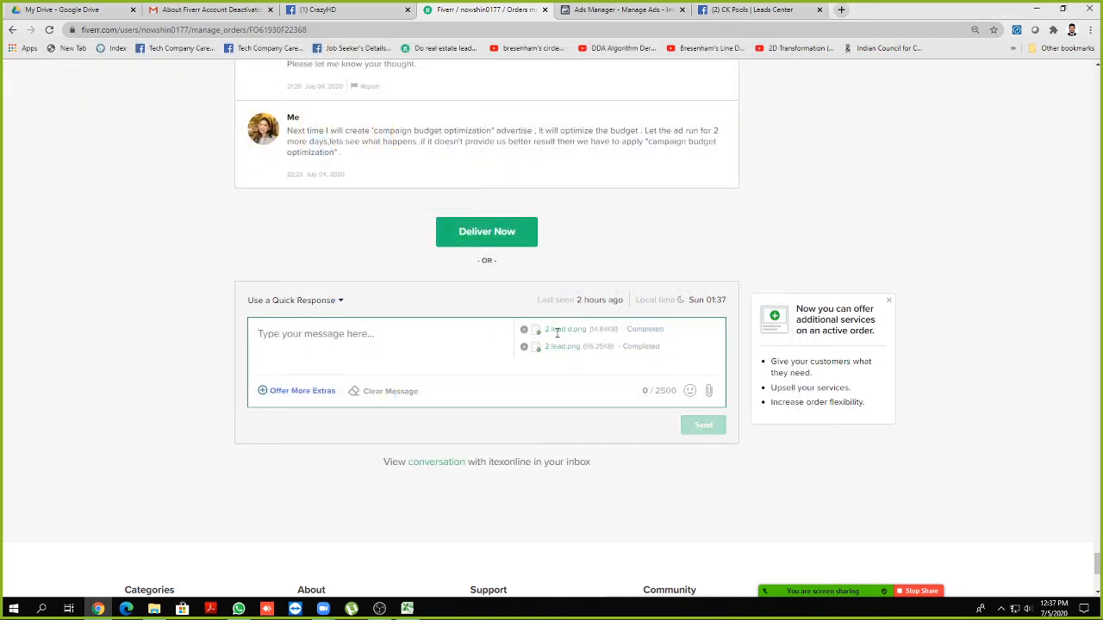
pyautogui.write('I got 1 new')
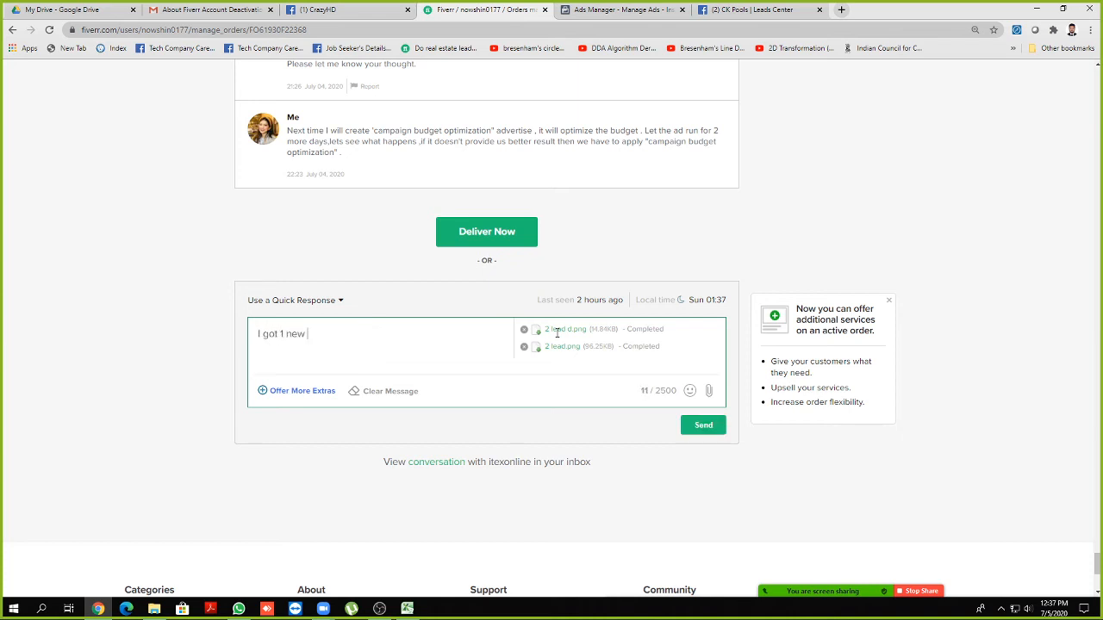
pyautogui.write('lw')
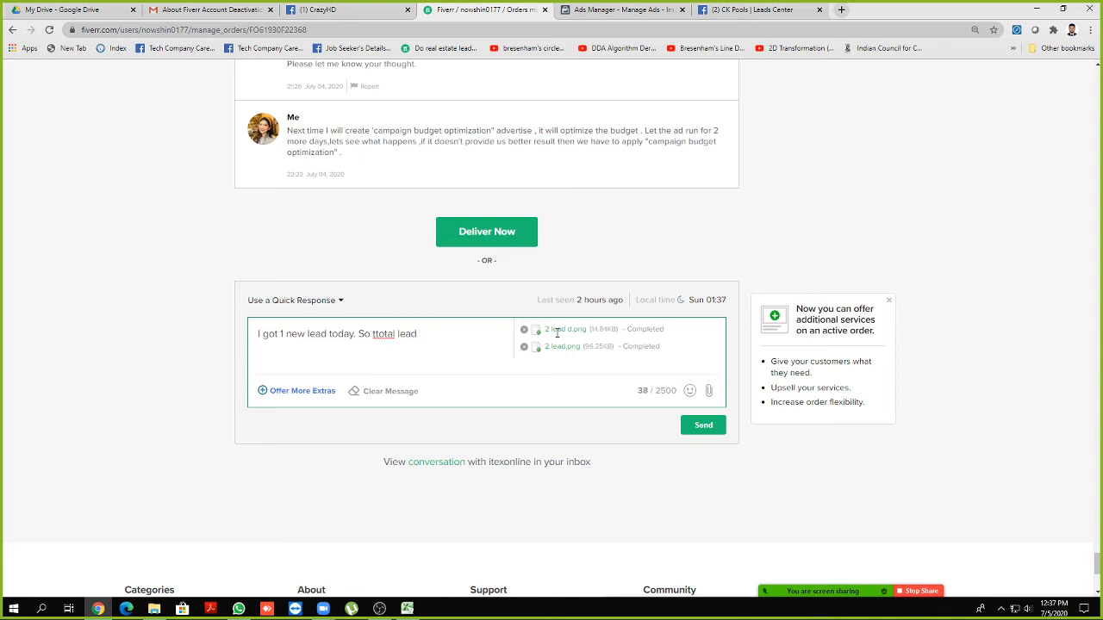
pyautogui.press('BackSpace')
pyautogui.press('BackSpace')
pyautogui.press('BackSpace')
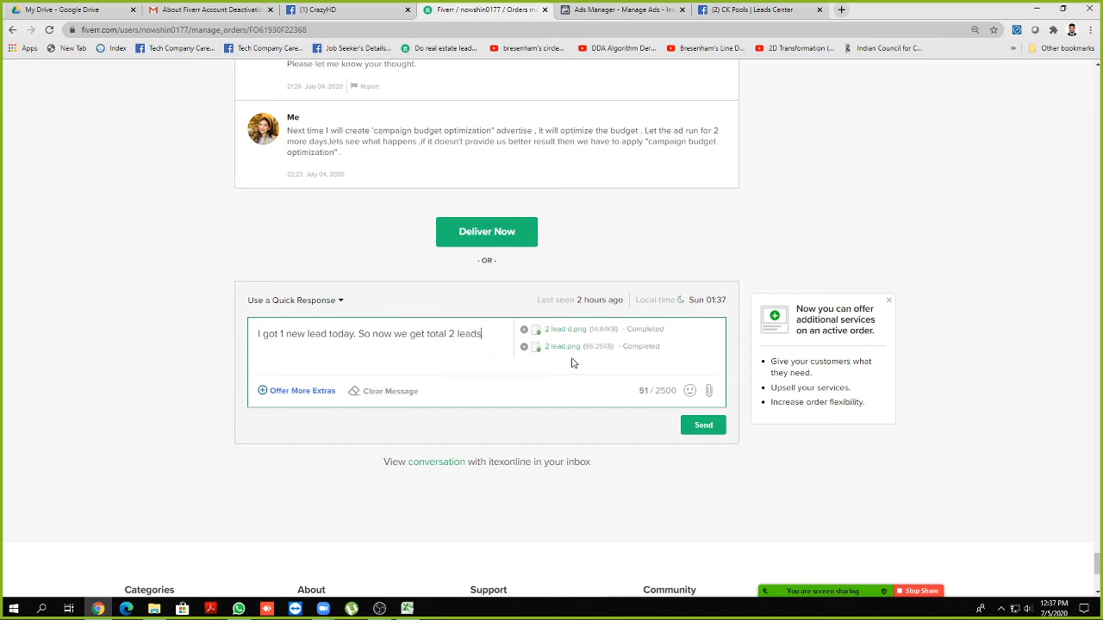
pyautogui.click(703, 425)
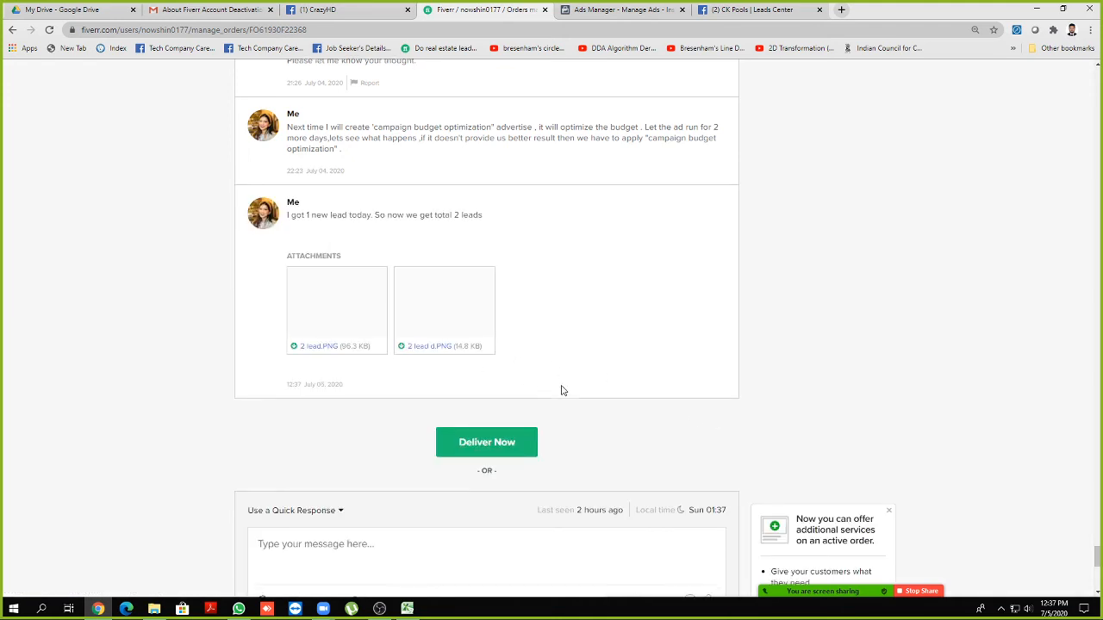
# Scroll back up to the order header with the $400.00 total and delivery countdown
pyautogui.scroll(-2, 562, 390)
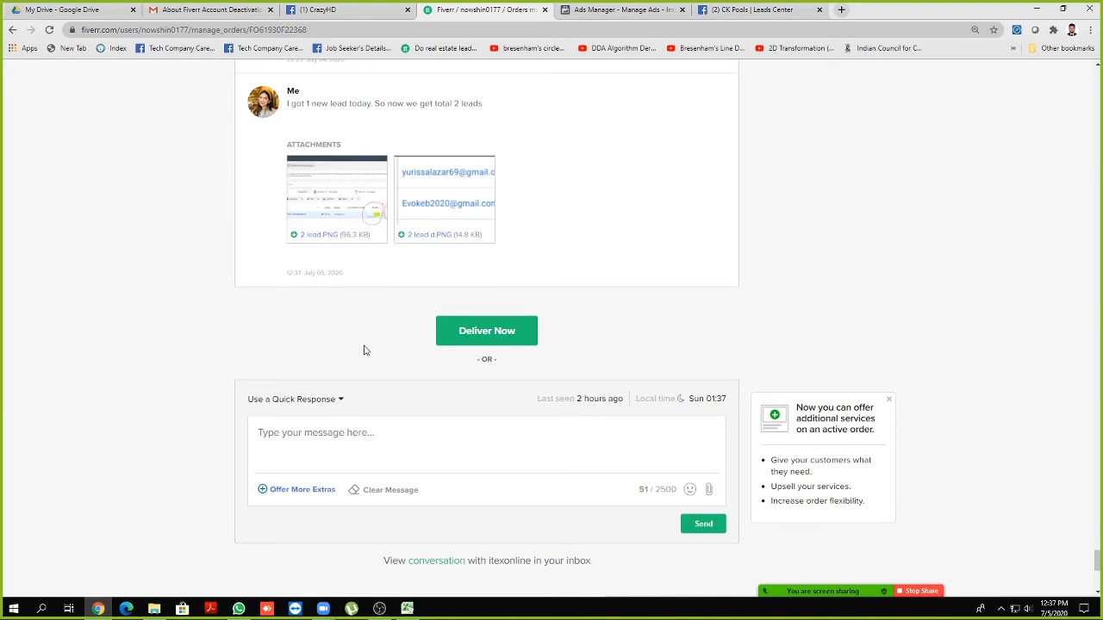
pyautogui.scroll(2, 353, 354)
pyautogui.scroll(3, 402, 382)
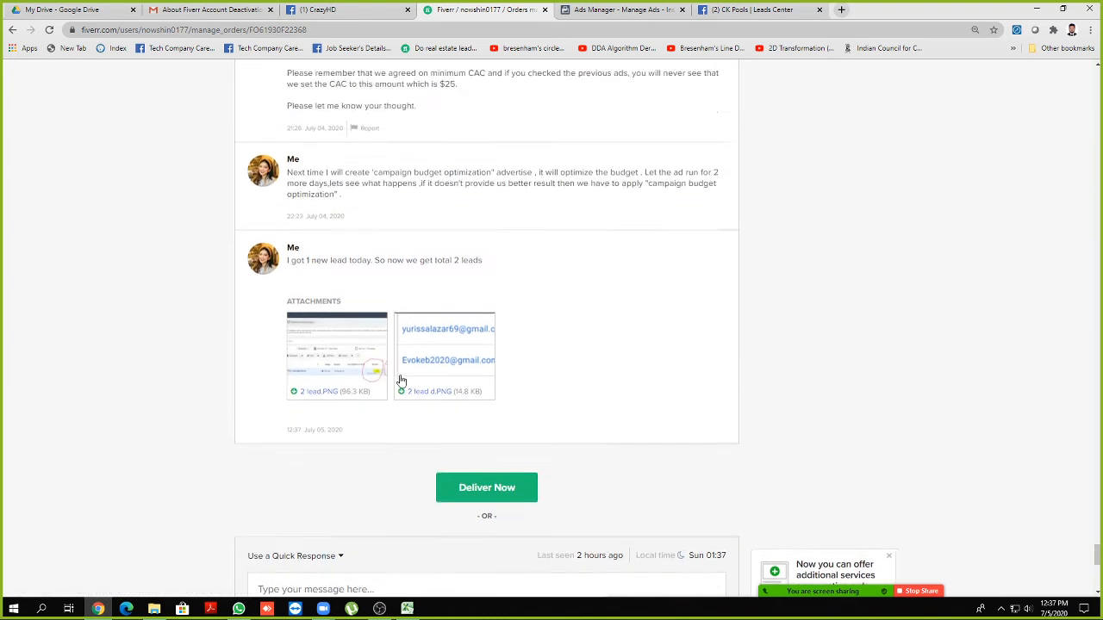
pyautogui.moveTo(1097, 551); pyautogui.dragTo(1097, 62)
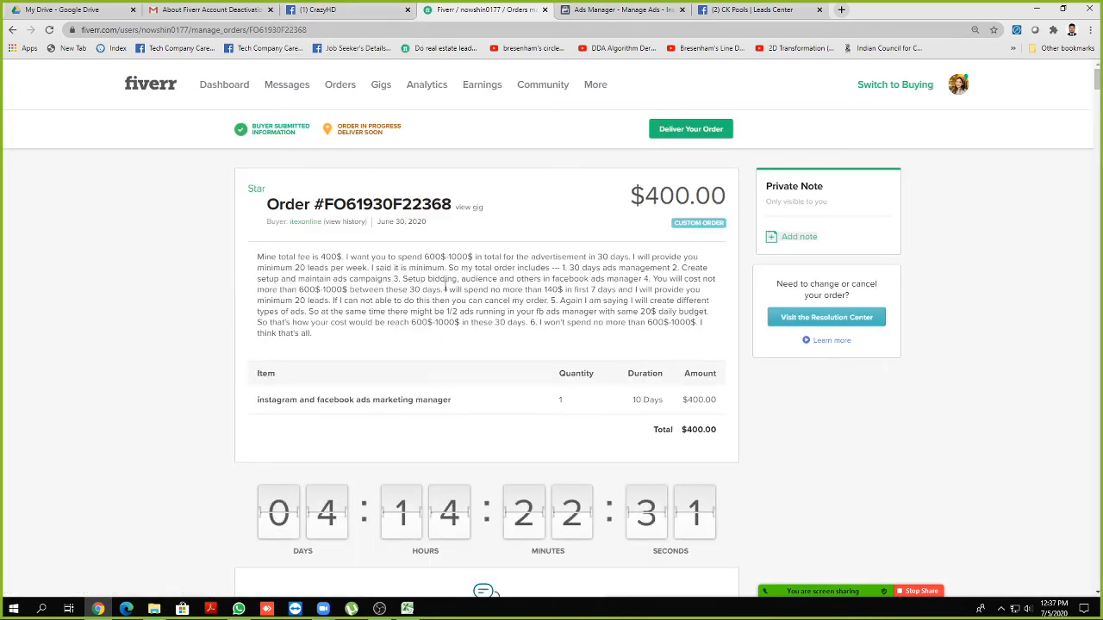
# View the CK POOL Lead generation campaign's Performance chart, then go back to Fiverr
pyautogui.click(590, 10)
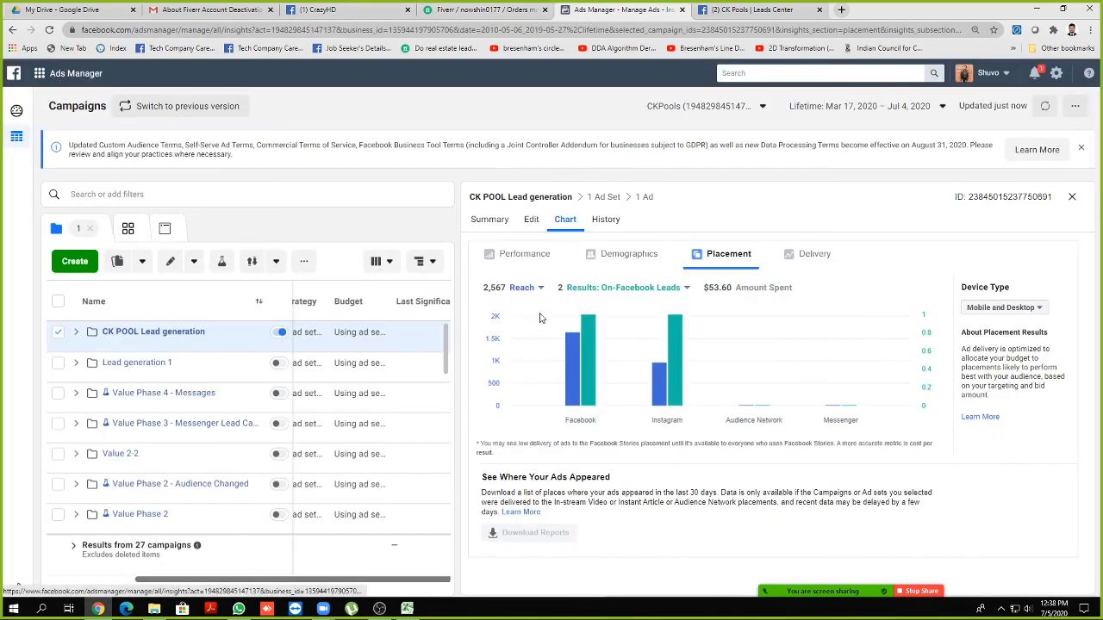
pyautogui.click(506, 255)
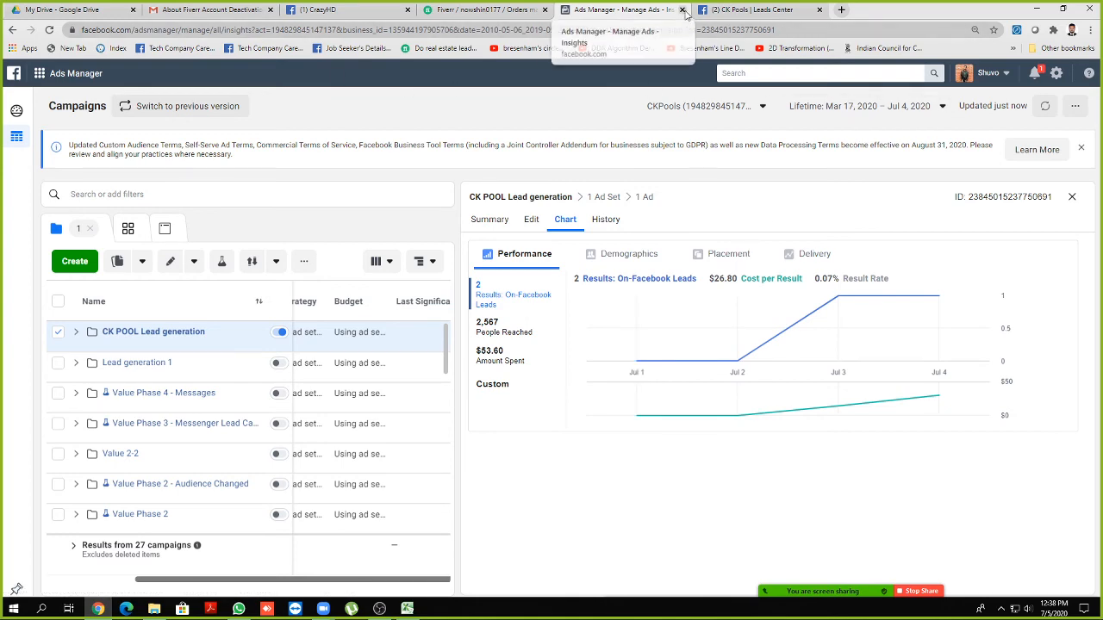
pyautogui.click(511, 10)
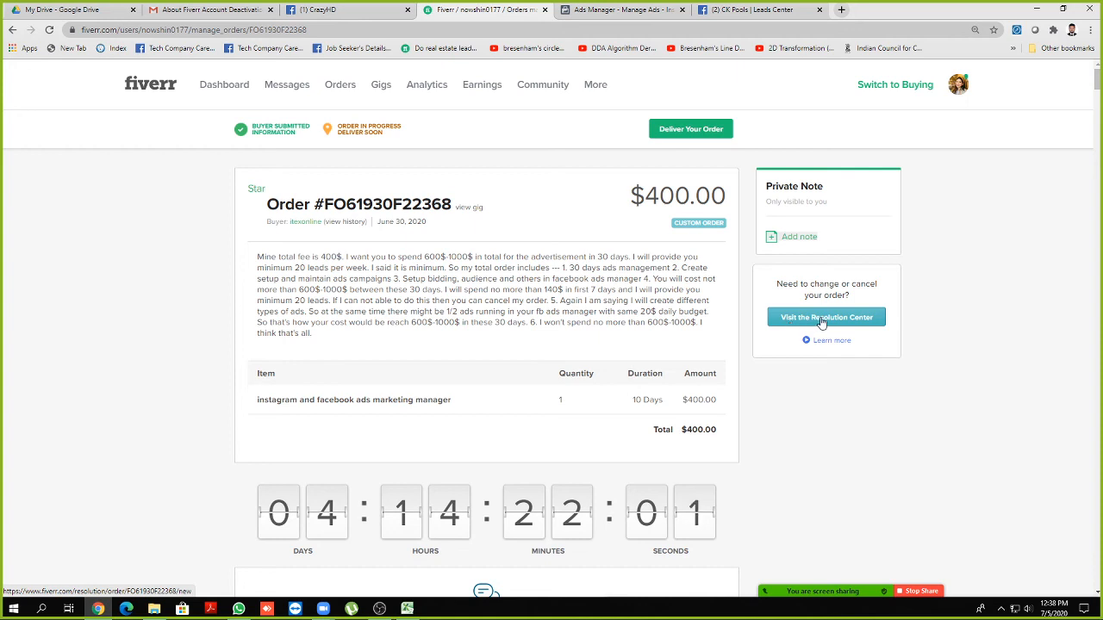
# Request a delivery extension in the Resolution Center, citing 'The buyer will order again'
pyautogui.click(855, 329)
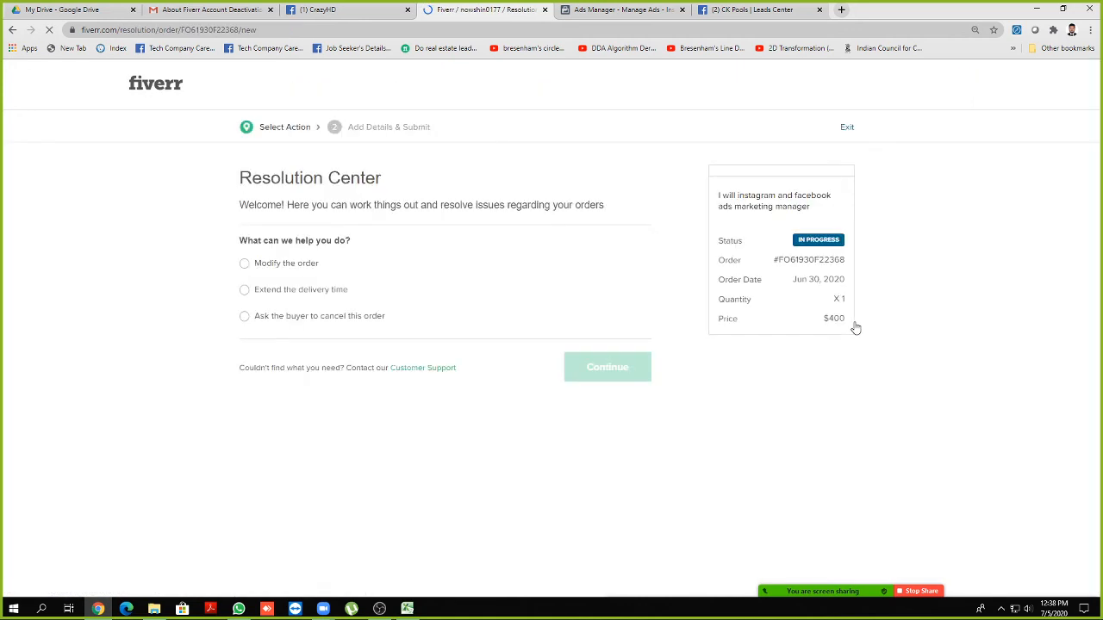
pyautogui.click(240, 291)
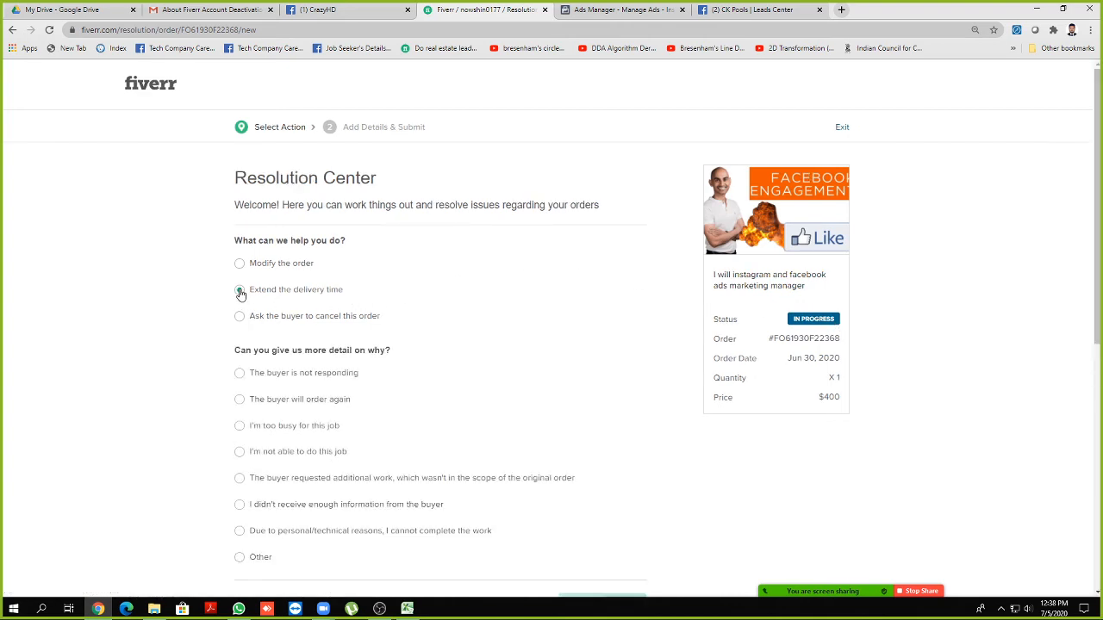
pyautogui.scroll(-2, 353, 286)
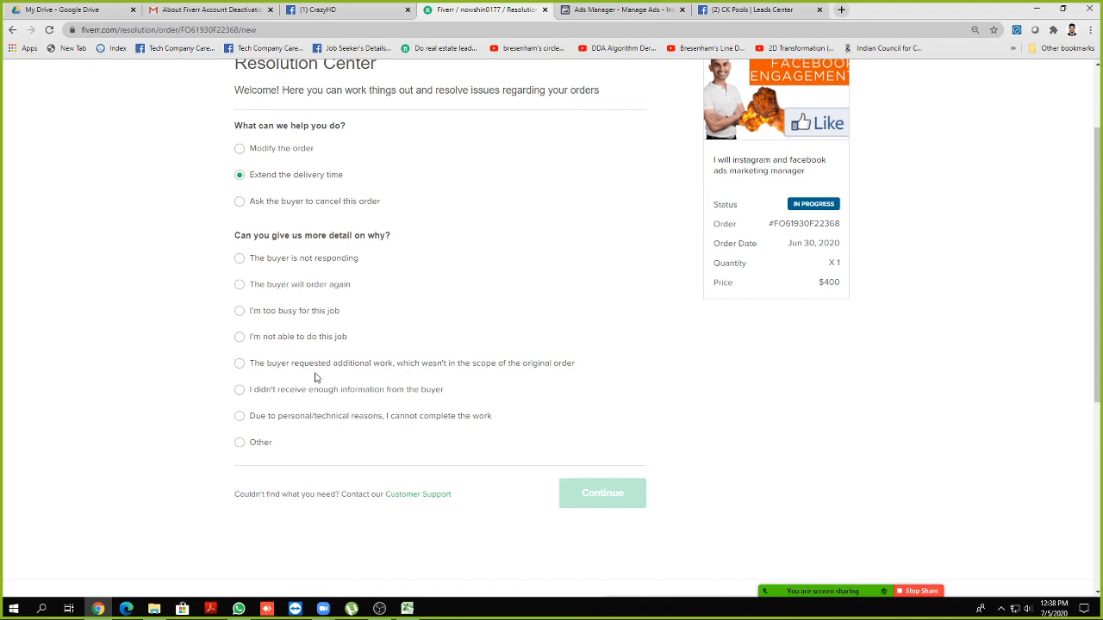
pyautogui.click(240, 416)
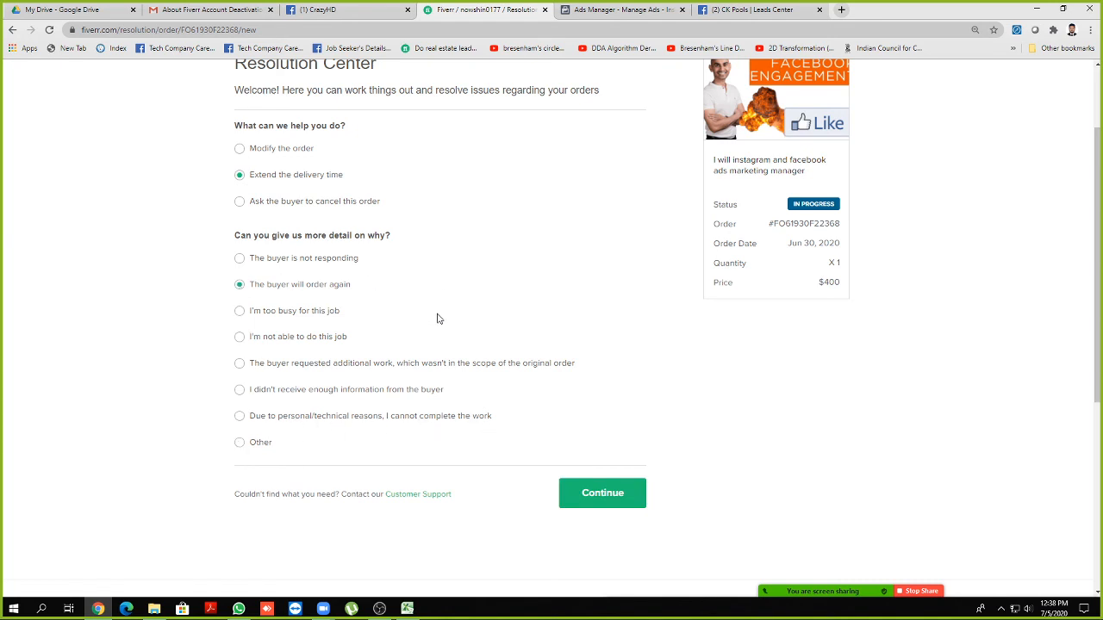
pyautogui.click(613, 505)
pyautogui.scroll(2, 500, 437)
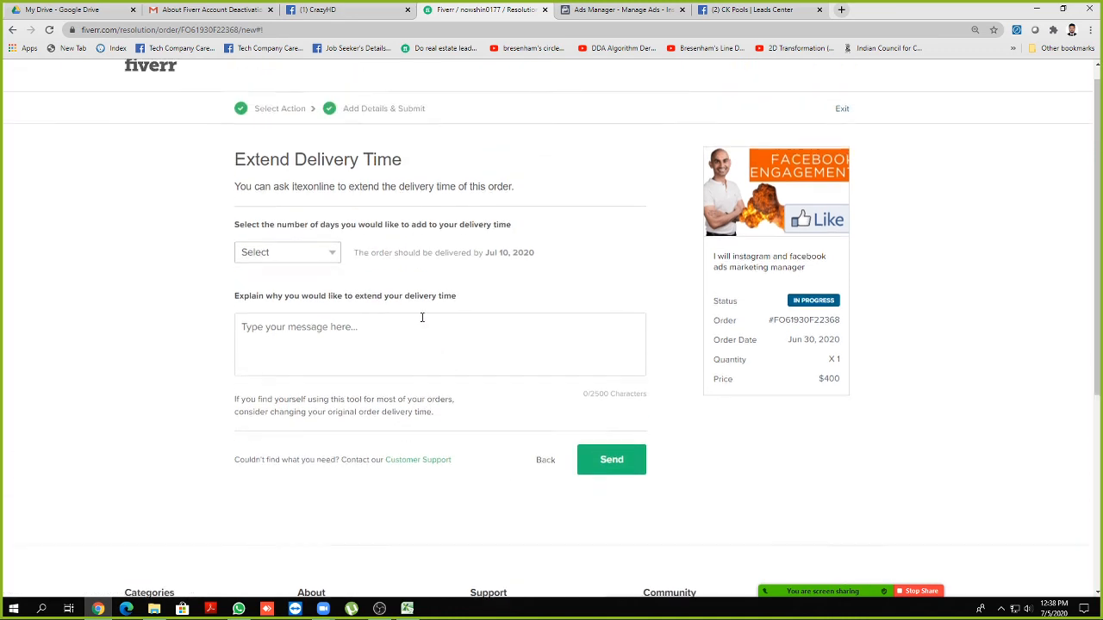
# Choose 5 extra days, moving delivery to Jul 15, 2020
pyautogui.click(315, 274)
pyautogui.scroll(-3, 293, 389)
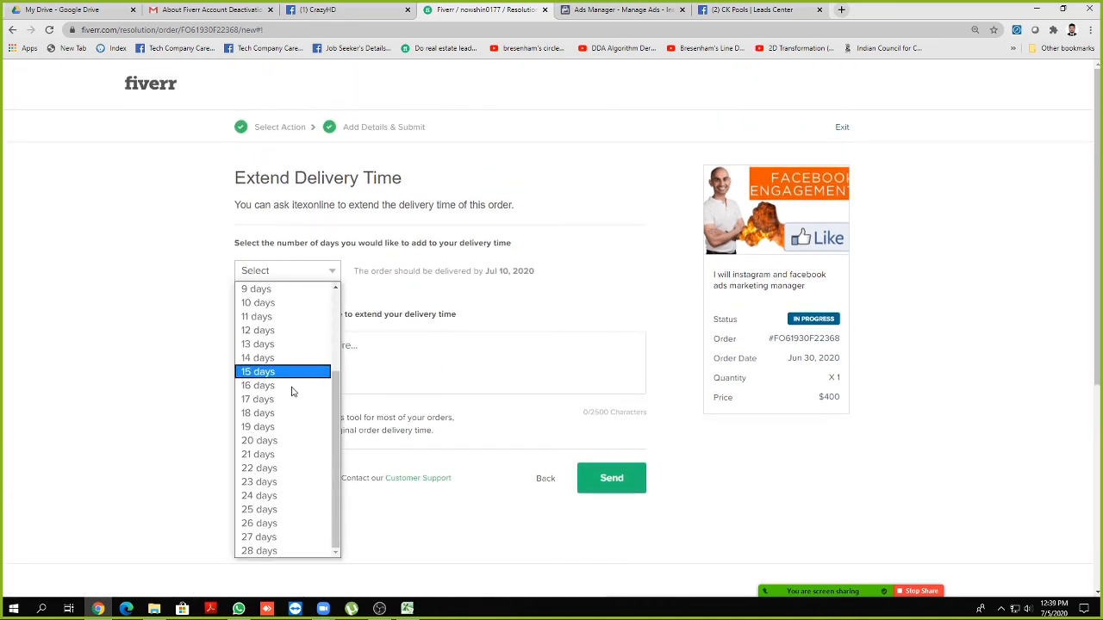
pyautogui.scroll(3, 305, 433)
pyautogui.scroll(-3, 300, 445)
pyautogui.scroll(3, 303, 449)
pyautogui.scroll(1, 302, 449)
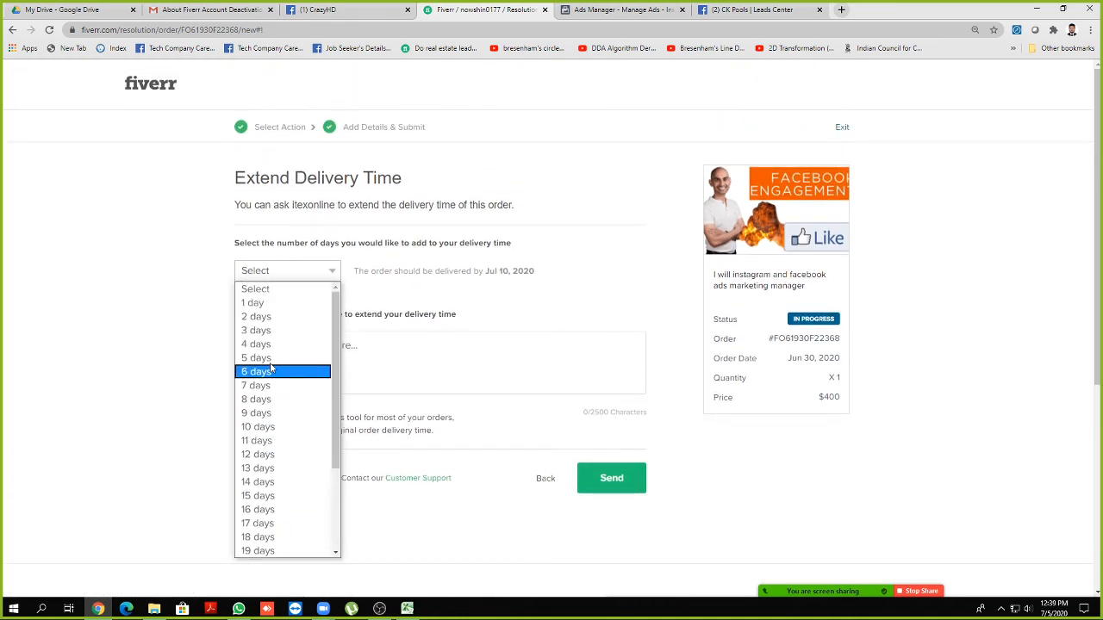
pyautogui.click(257, 358)
# Type the placeholder explanation 'sdfgdsfgvdfs' without sending the request
pyautogui.scroll(-1, 156, 350)
pyautogui.scroll(-1, 155, 350)
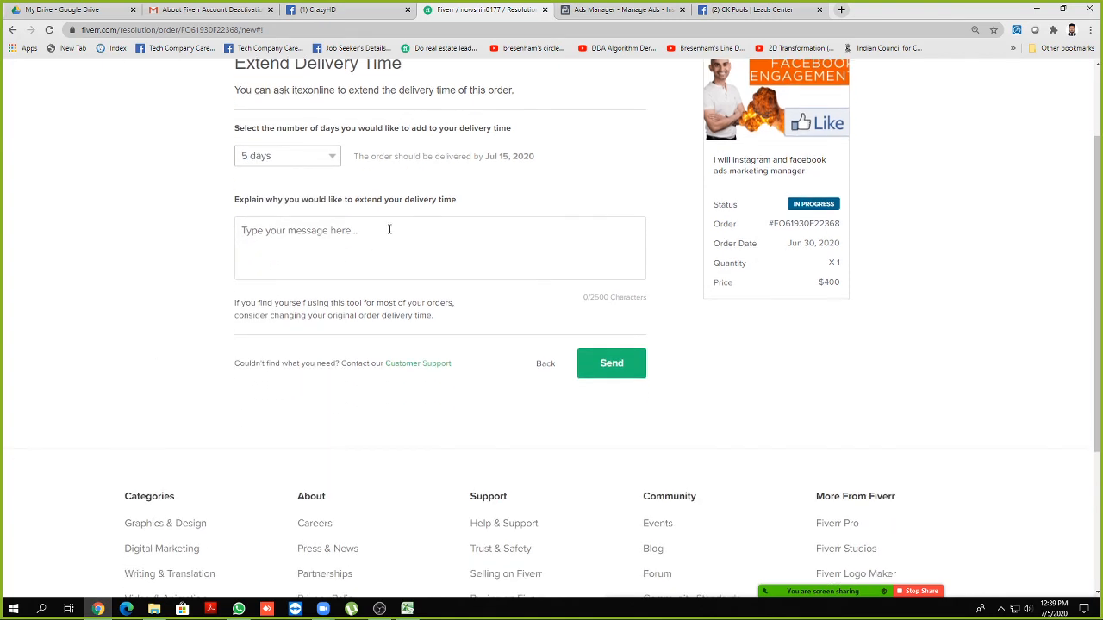
pyautogui.click(351, 248)
pyautogui.write('sdfgdsfgvdfs')
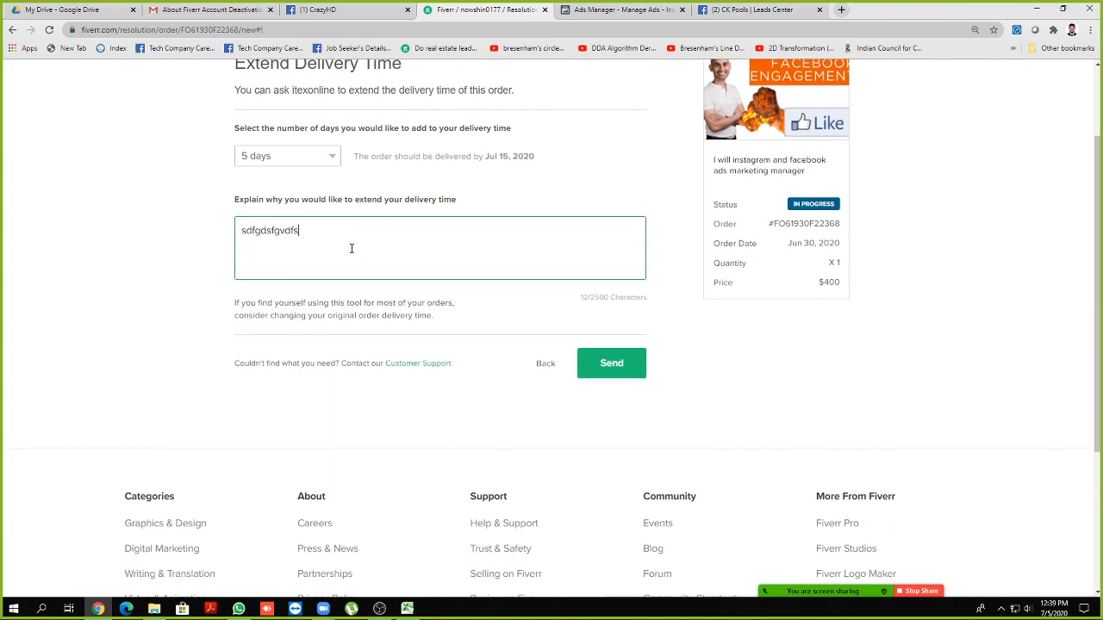
pyautogui.scroll(2, 622, 365)
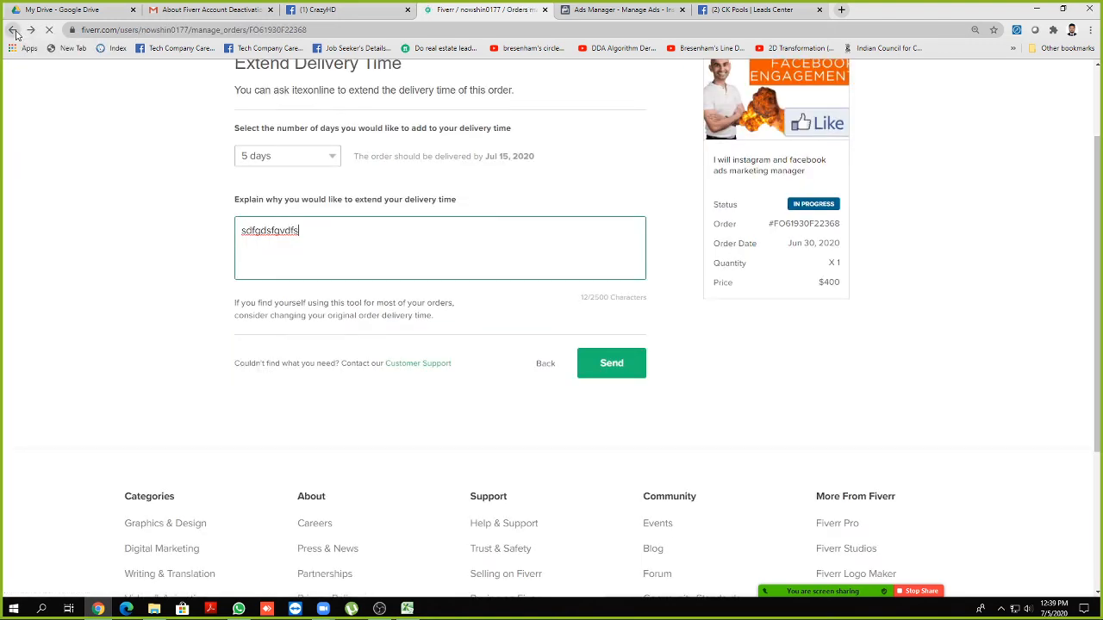
# Leave the extension form and open the seller profile with its active gigs
pyautogui.click(13, 31)
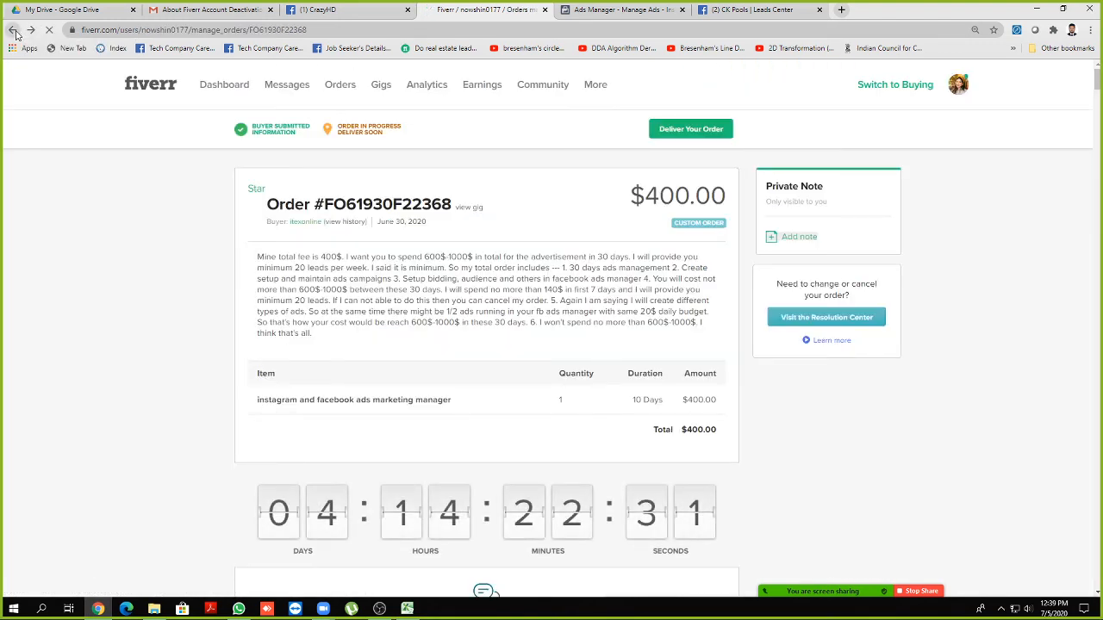
pyautogui.scroll(-2, 220, 267)
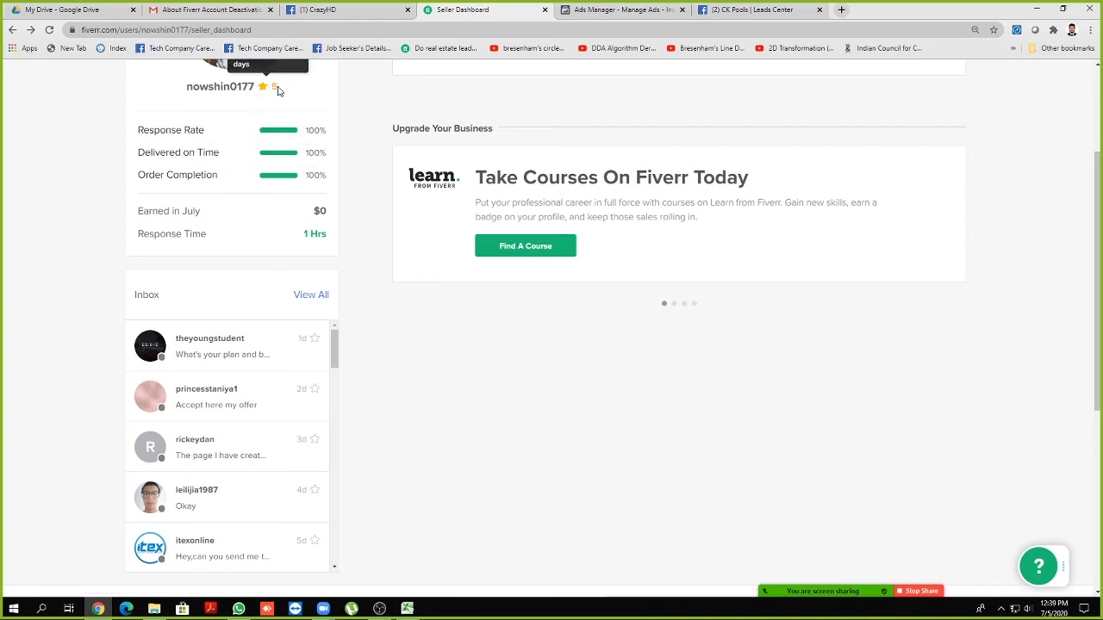
pyautogui.scroll(2, 1040, 103)
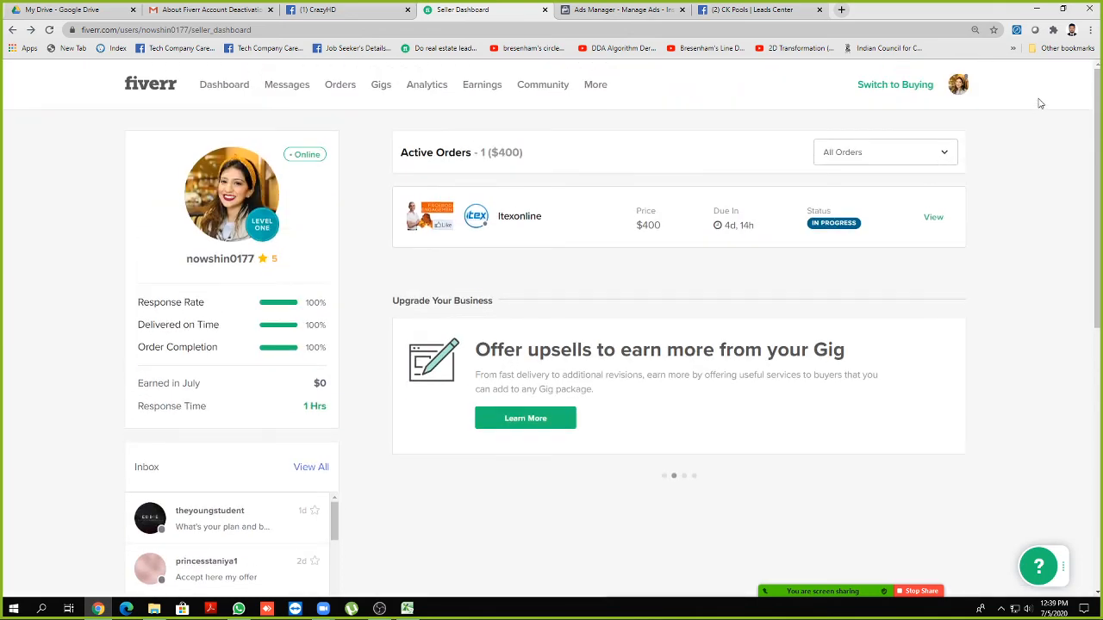
pyautogui.moveTo(952, 95)
pyautogui.click(859, 123)
pyautogui.scroll(-5, 273, 301)
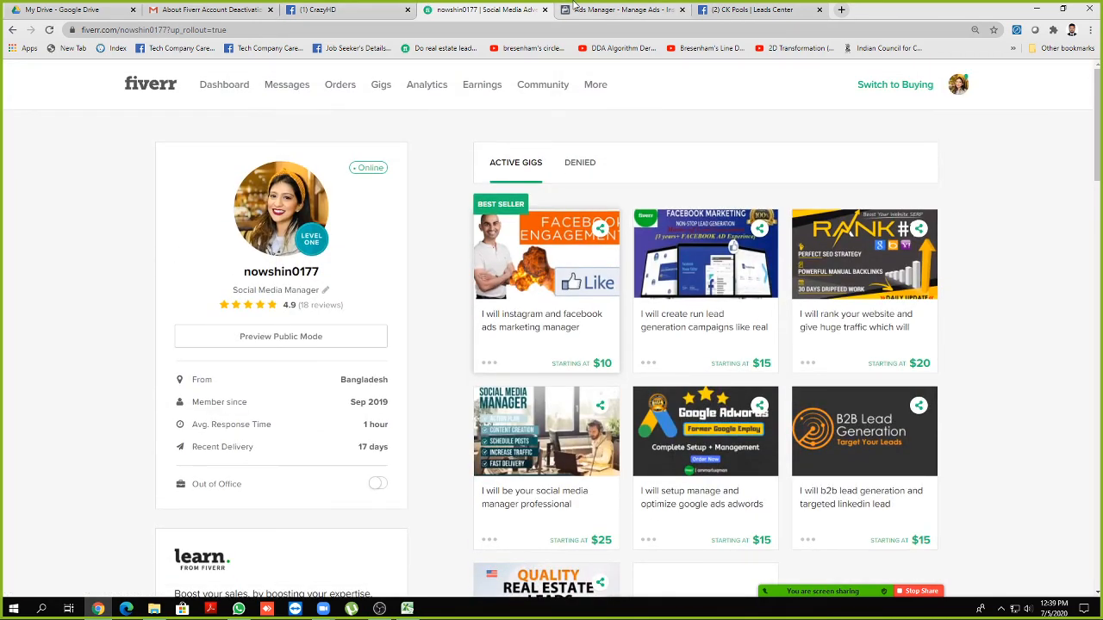
# Close the Ads Manager tab and glance at Facebook friend requests and notifications
pyautogui.click(591, 12)
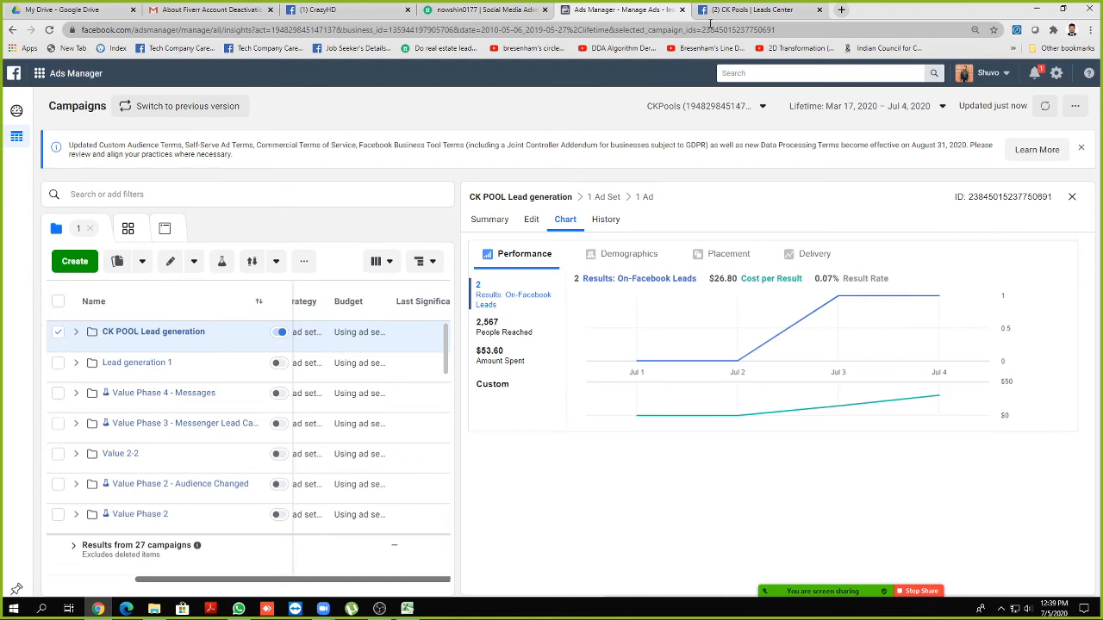
pyautogui.click(680, 10)
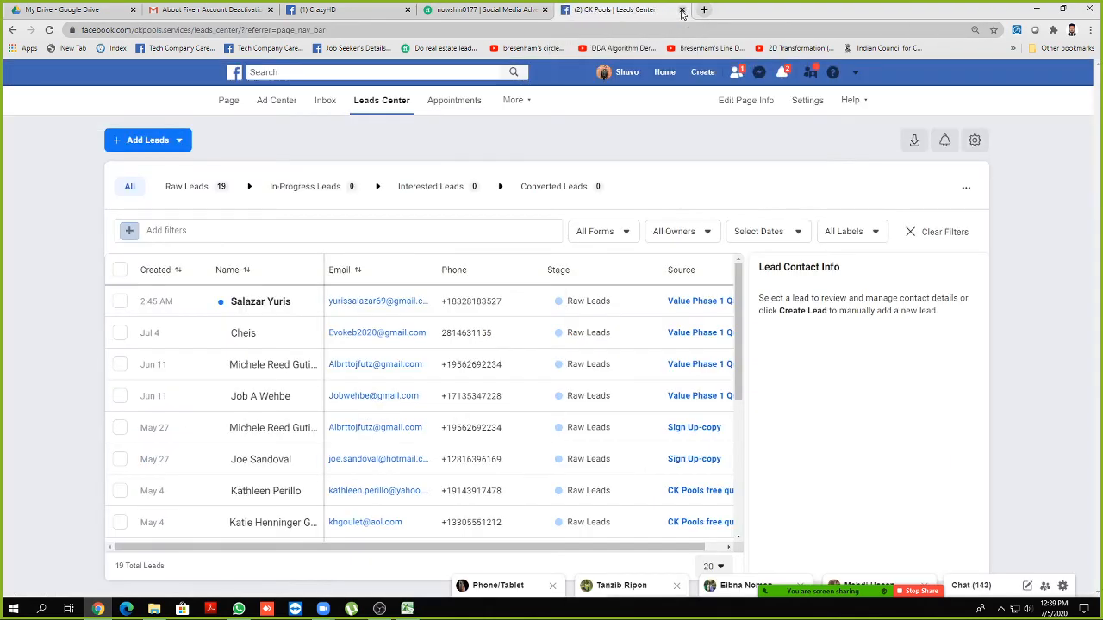
pyautogui.click(740, 74)
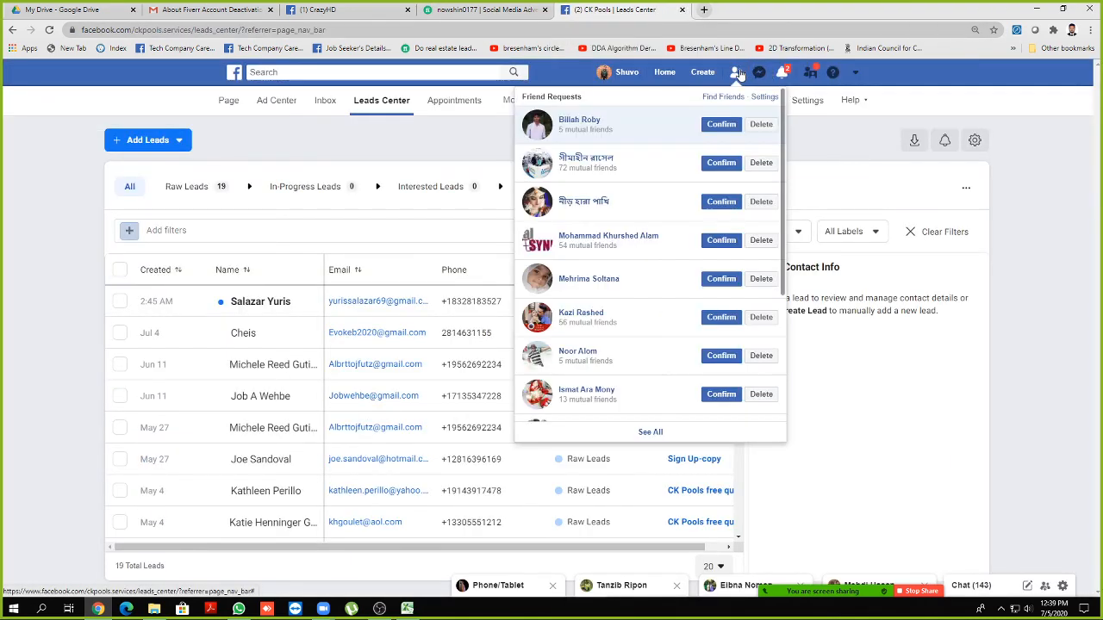
pyautogui.click(740, 75)
pyautogui.click(781, 74)
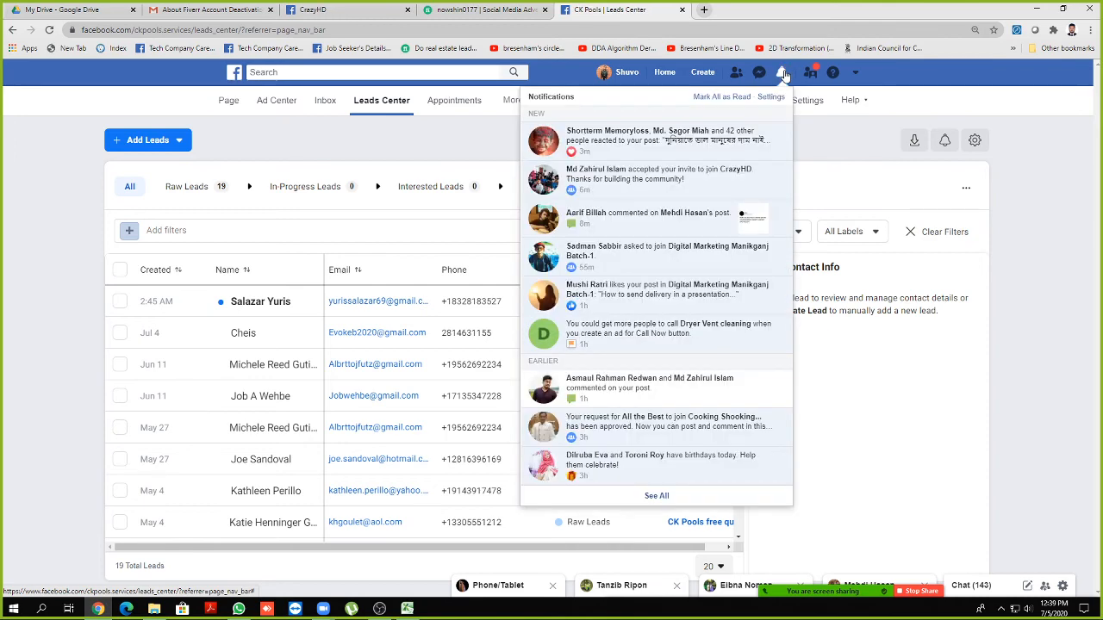
pyautogui.click(783, 75)
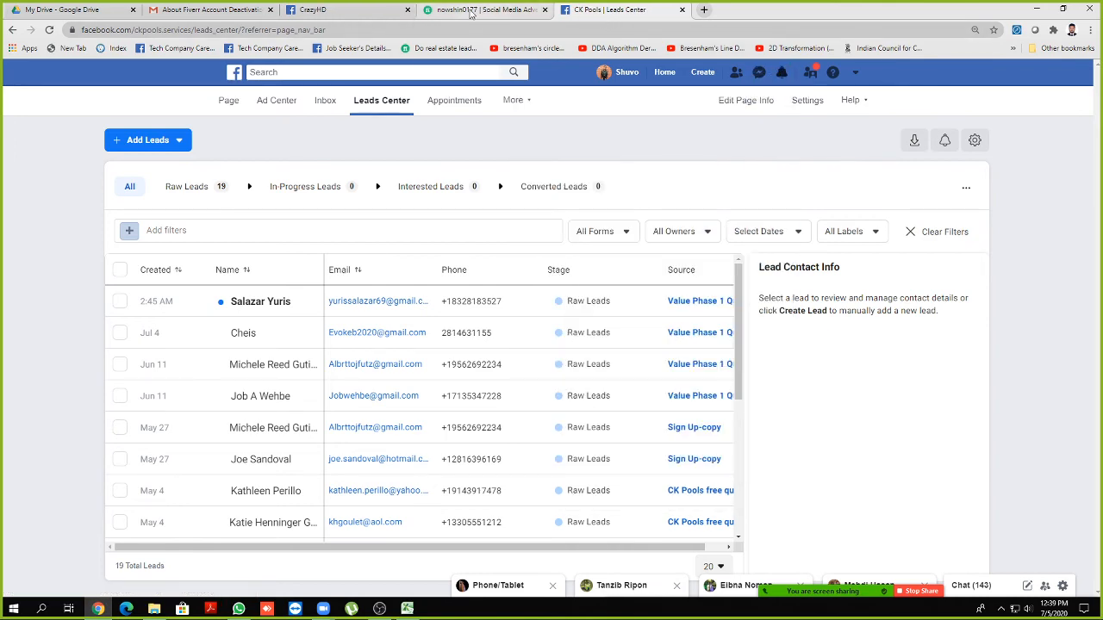
# Close the Fiverr, Leads Center, CrazyHD and Gmail tabs, then open a fresh new tab
pyautogui.click(468, 11)
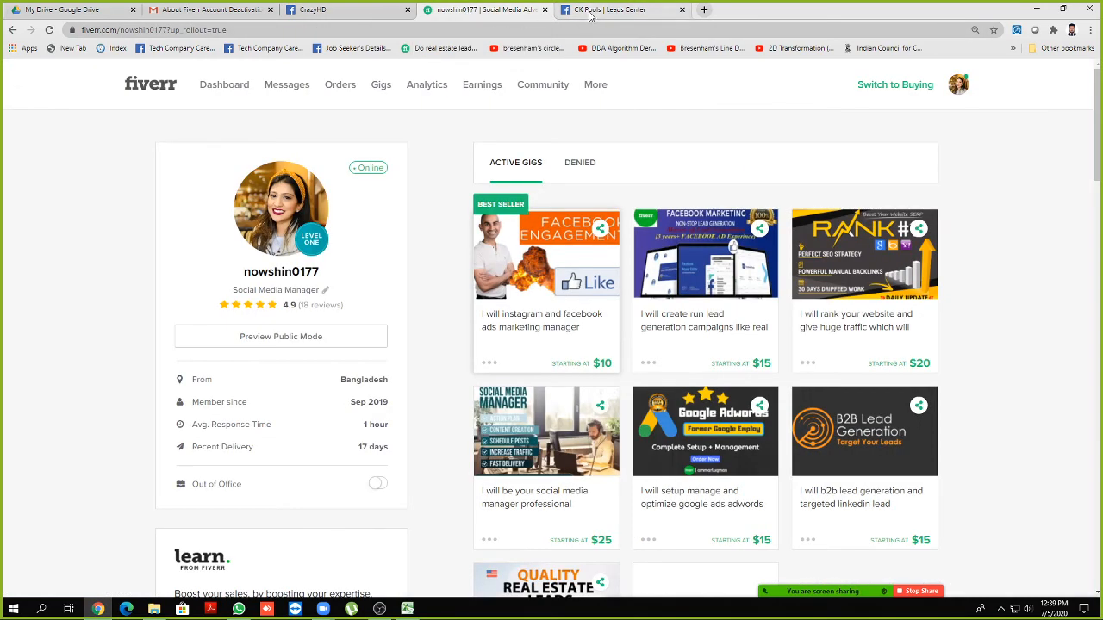
pyautogui.click(545, 9)
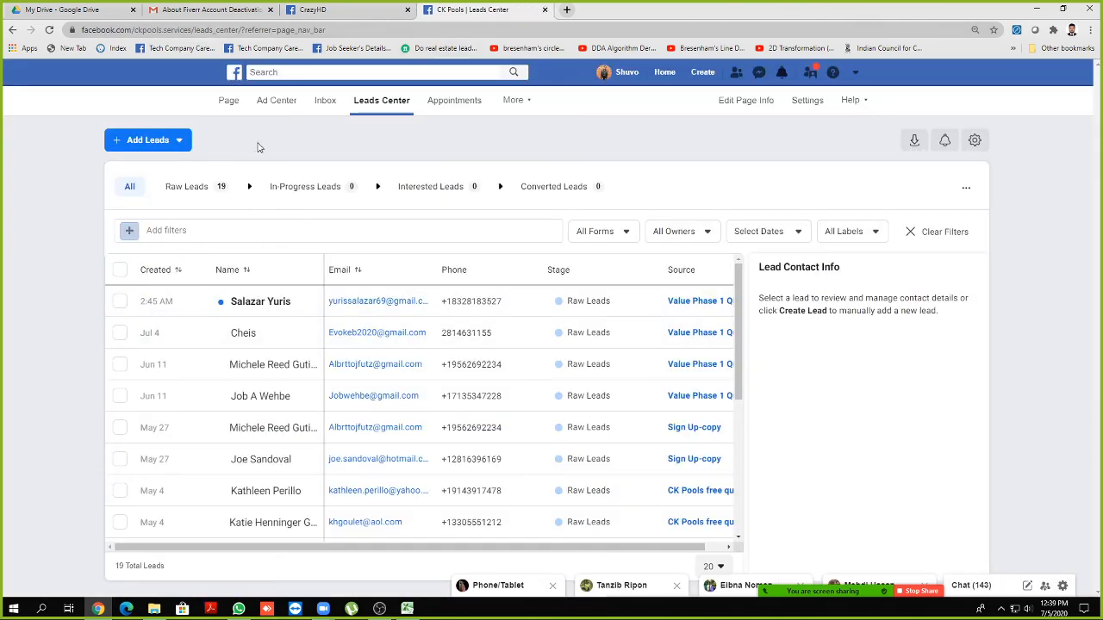
pyautogui.click(544, 10)
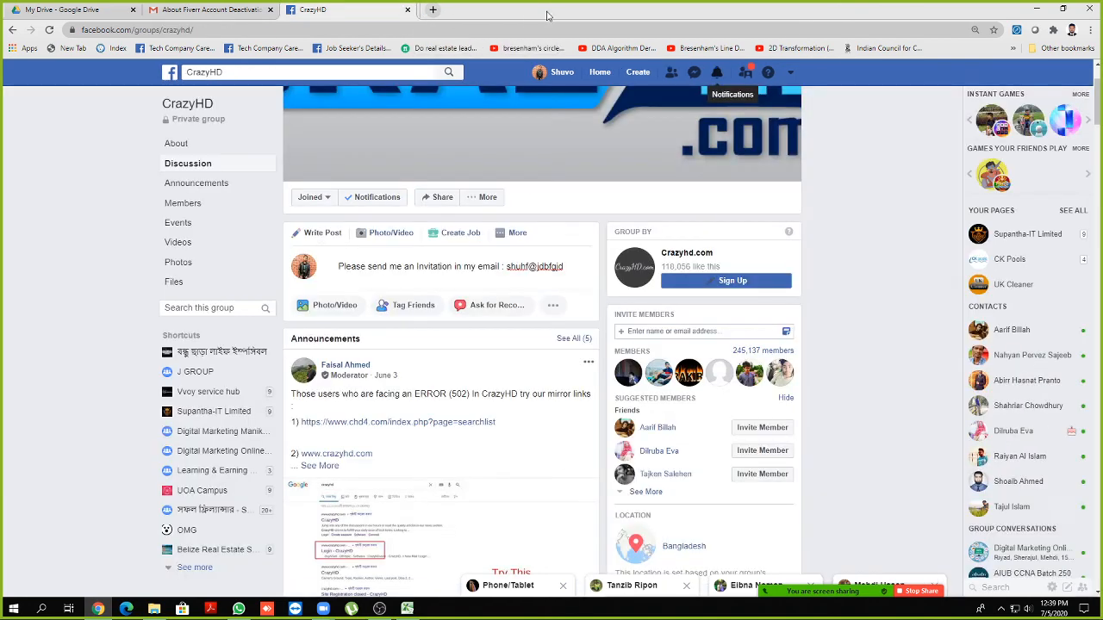
pyautogui.click(408, 11)
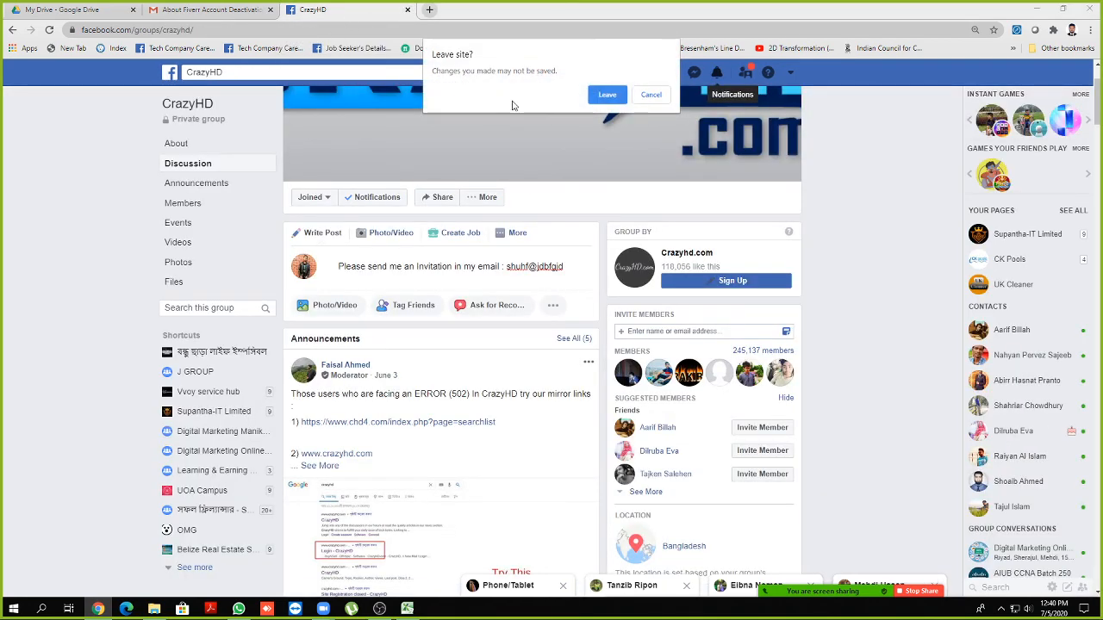
pyautogui.click(606, 95)
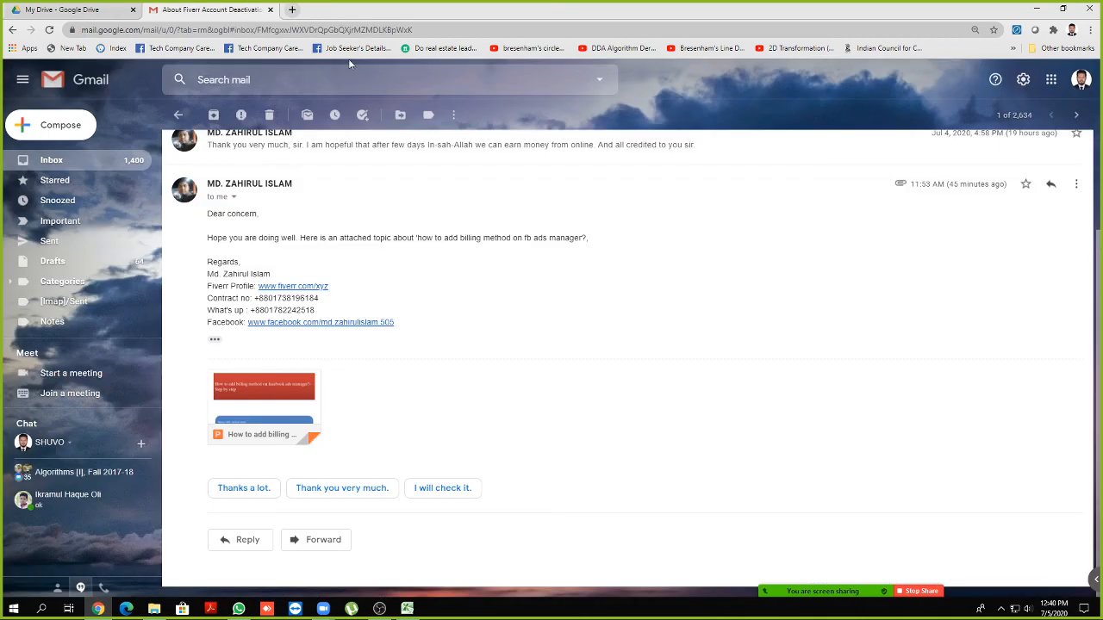
pyautogui.click(269, 10)
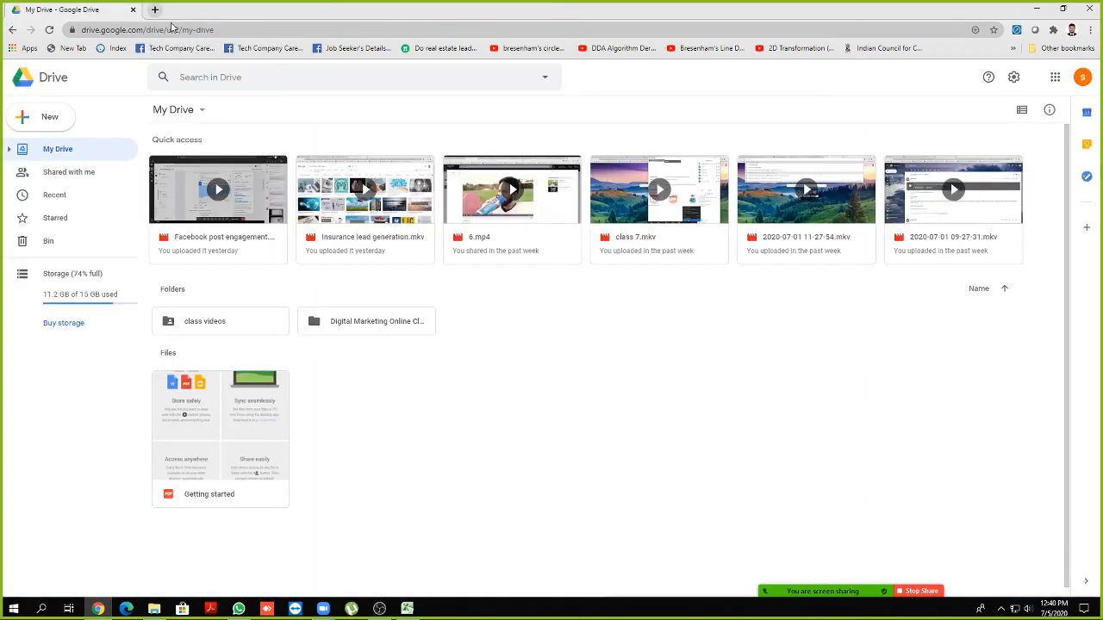
pyautogui.click(155, 9)
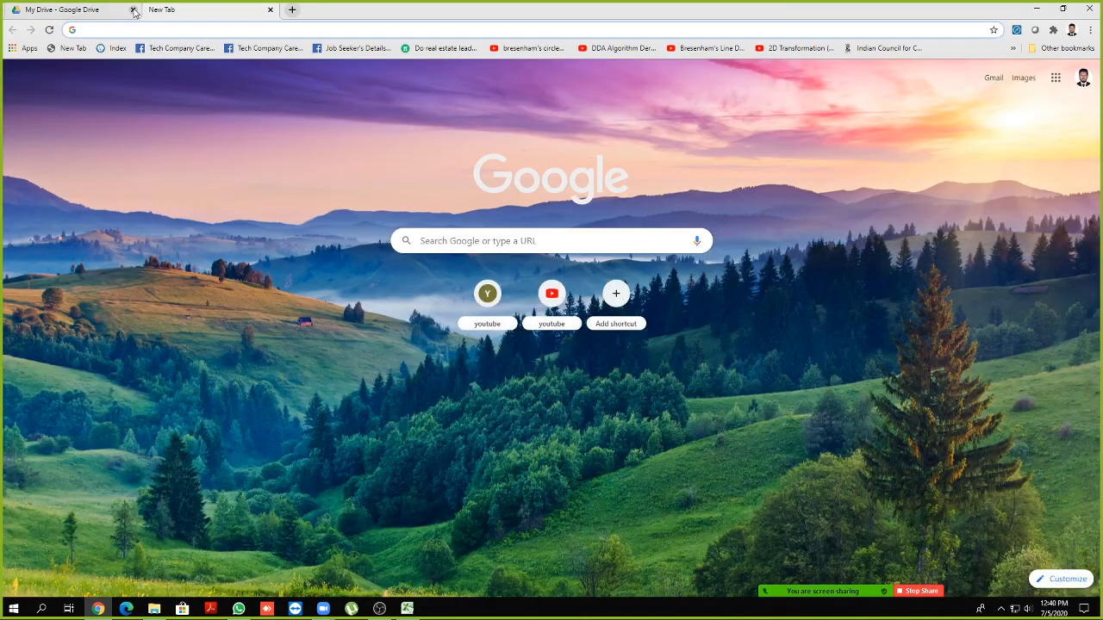
# Minimize the browser, refresh the desktop, close WhatsApp and centre the Zoom window
pyautogui.click(1036, 9)
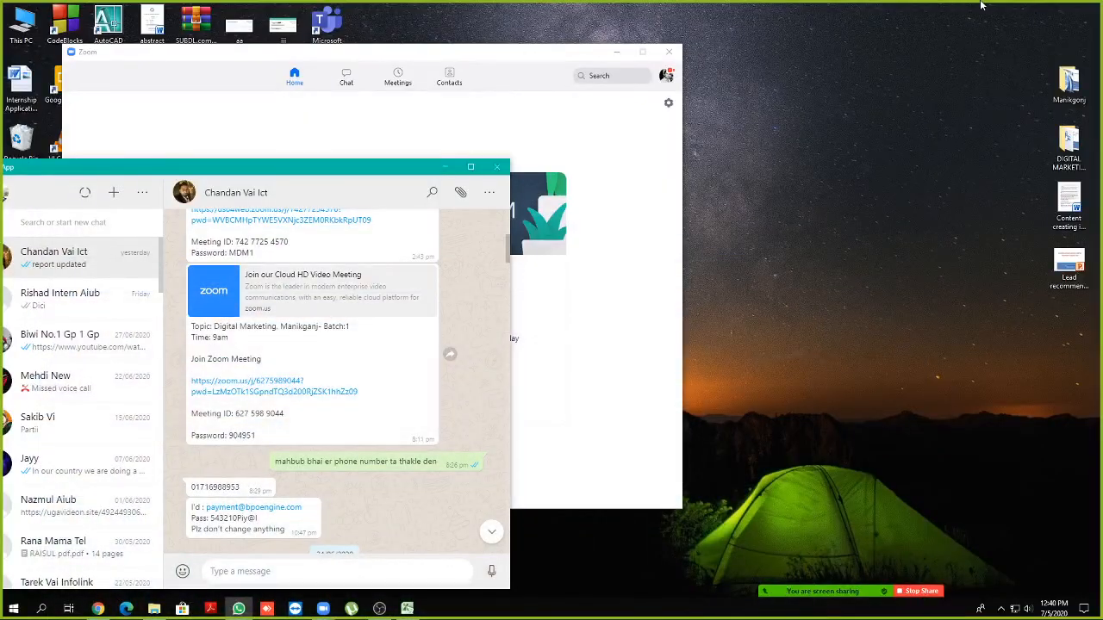
pyautogui.rightClick(982, 5)
pyautogui.click(961, 35)
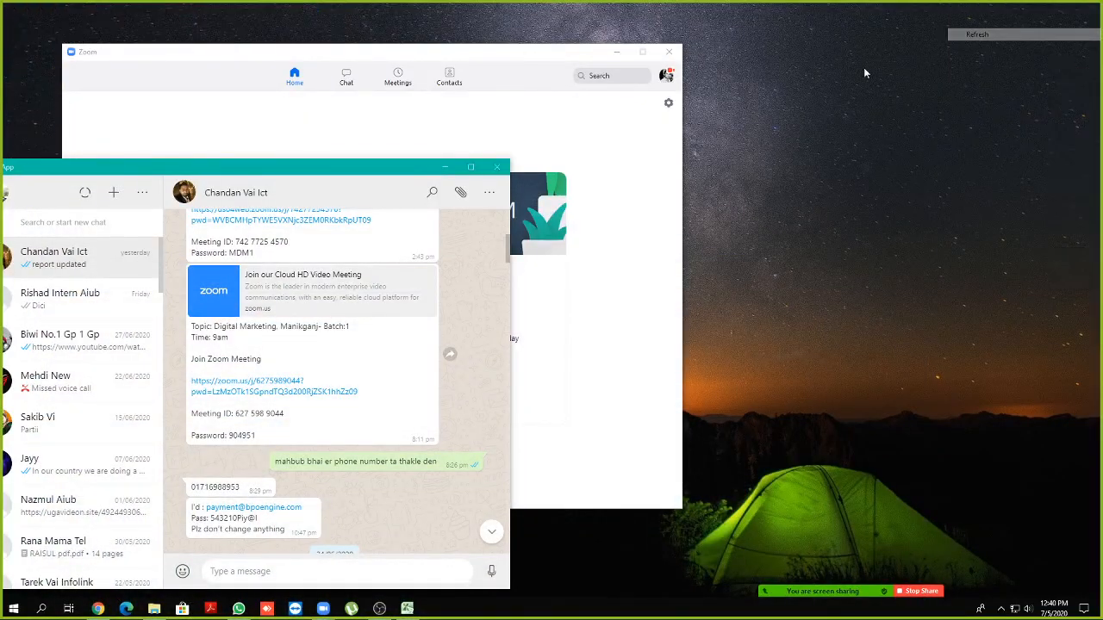
pyautogui.click(492, 172)
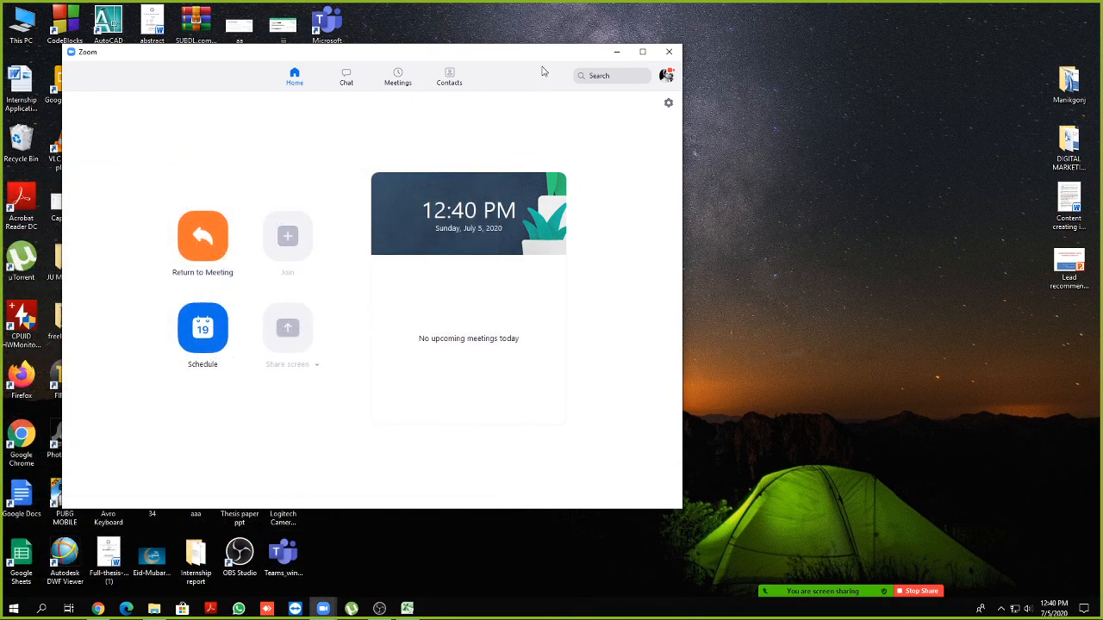
pyautogui.moveTo(545, 59); pyautogui.dragTo(665, 81)
# Show the meeting's seven-person Participants list, raise and lengthen it, then return to the browser
pyautogui.moveTo(818, 587)
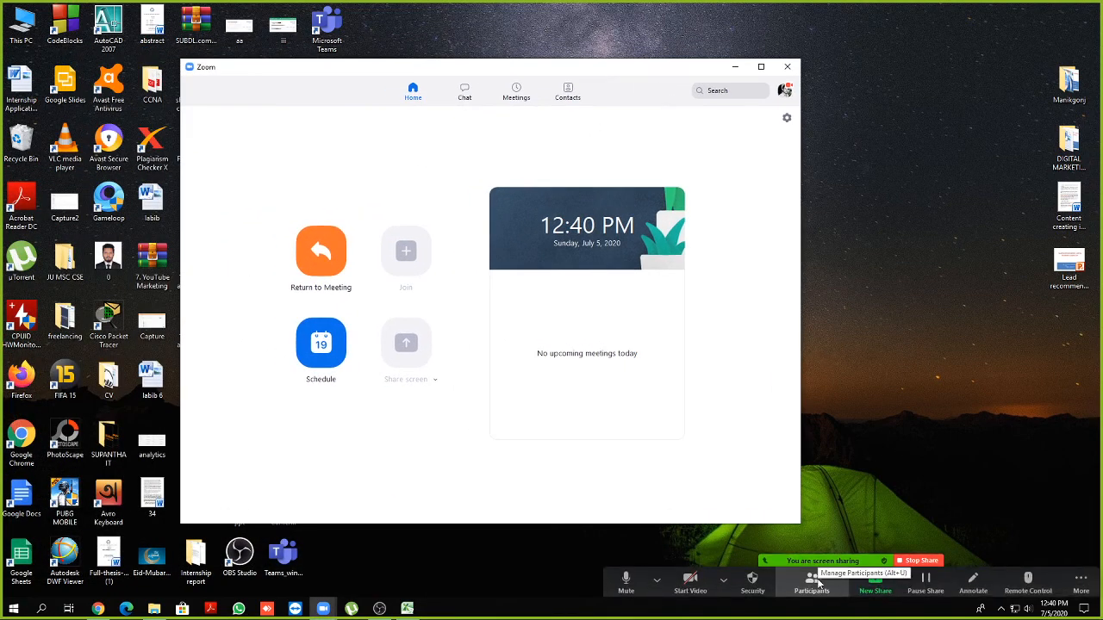
pyautogui.click(817, 583)
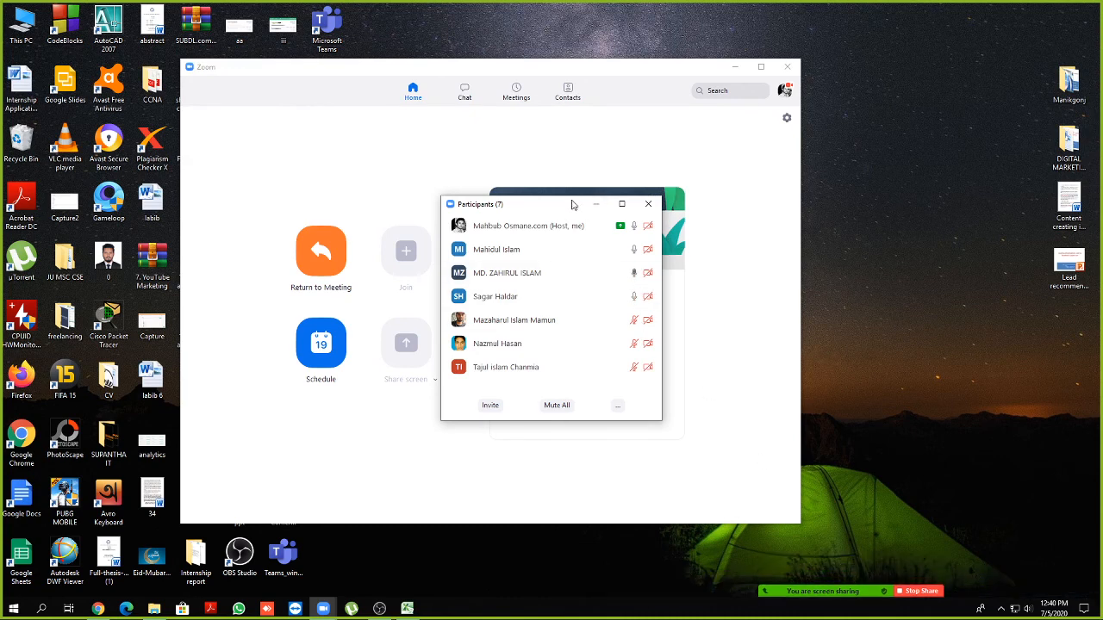
pyautogui.moveTo(573, 204); pyautogui.dragTo(579, 158)
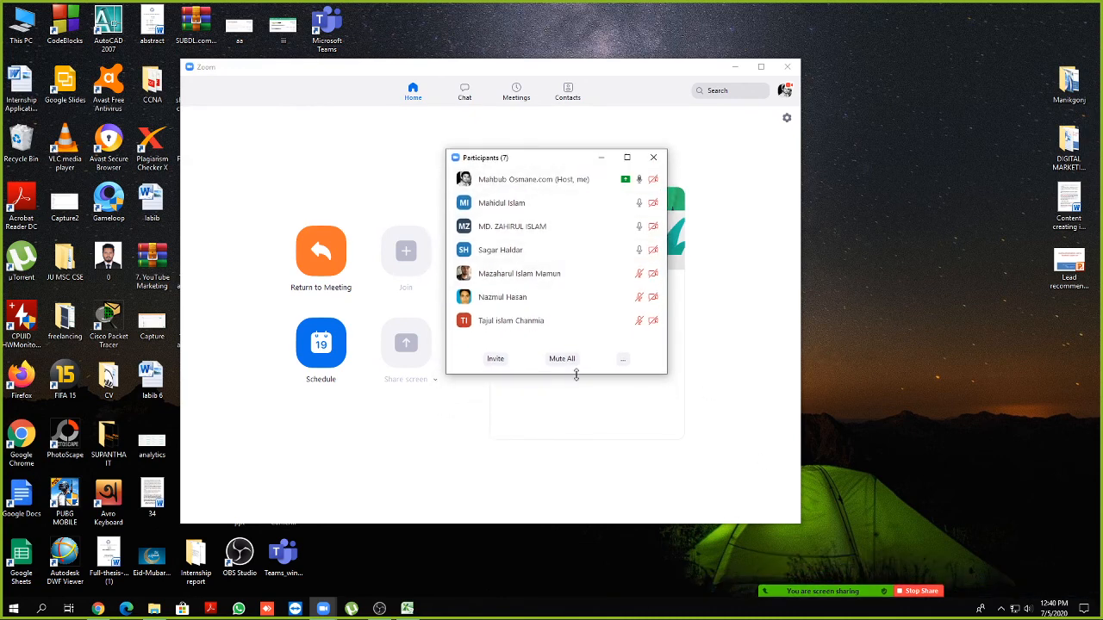
pyautogui.moveTo(579, 379); pyautogui.dragTo(579, 400)
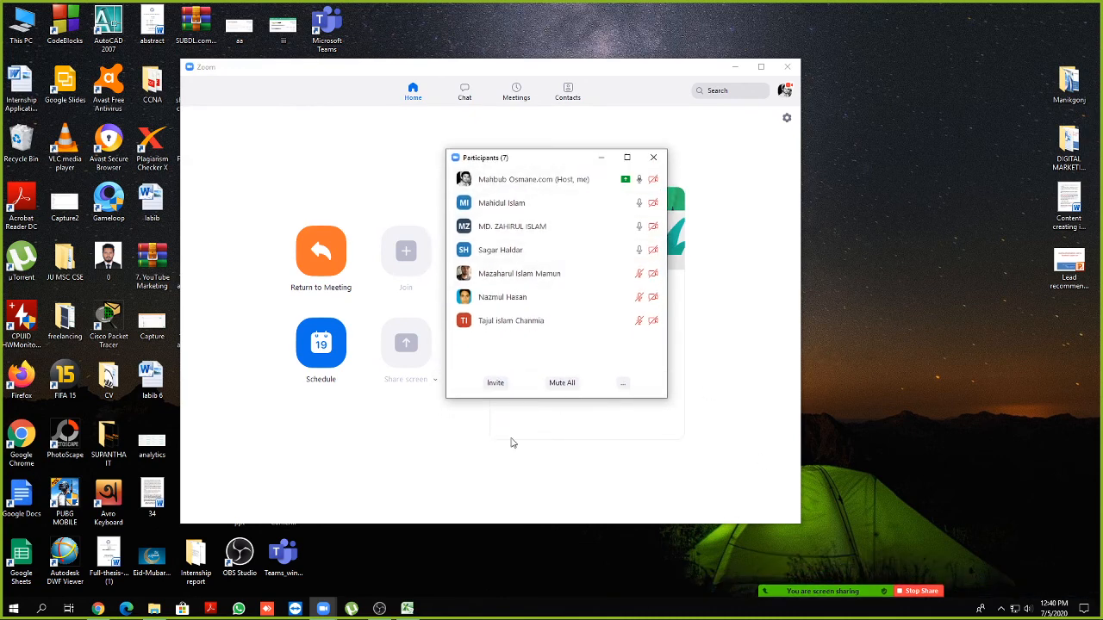
pyautogui.click(97, 608)
# Open Gmail and the 'About Fiverr Account Deactivation' email
pyautogui.click(998, 79)
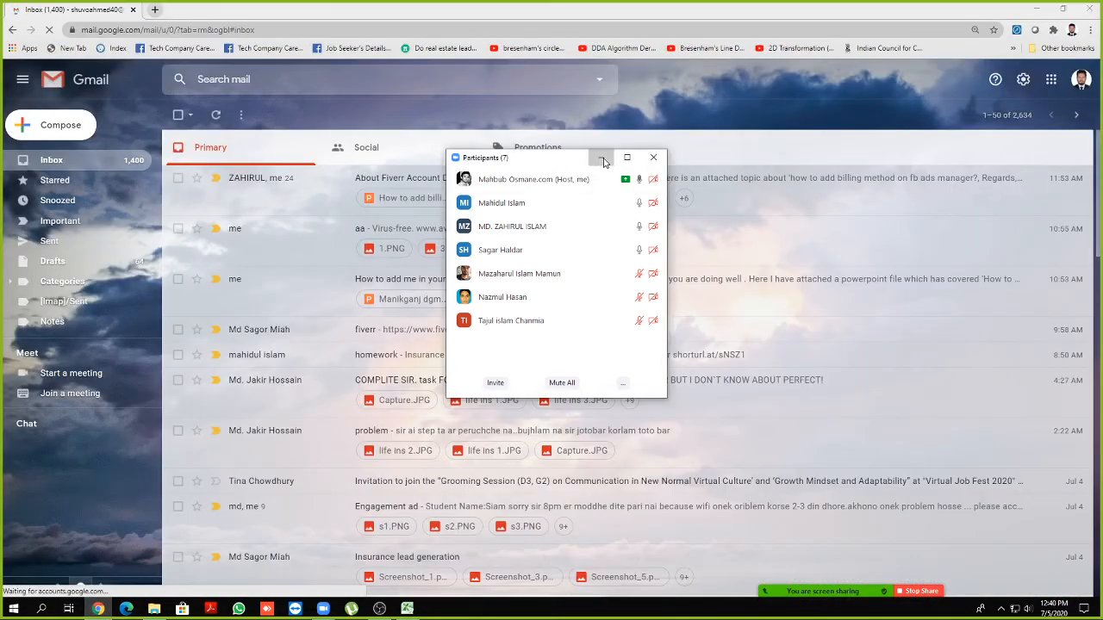
pyautogui.click(602, 158)
pyautogui.click(283, 180)
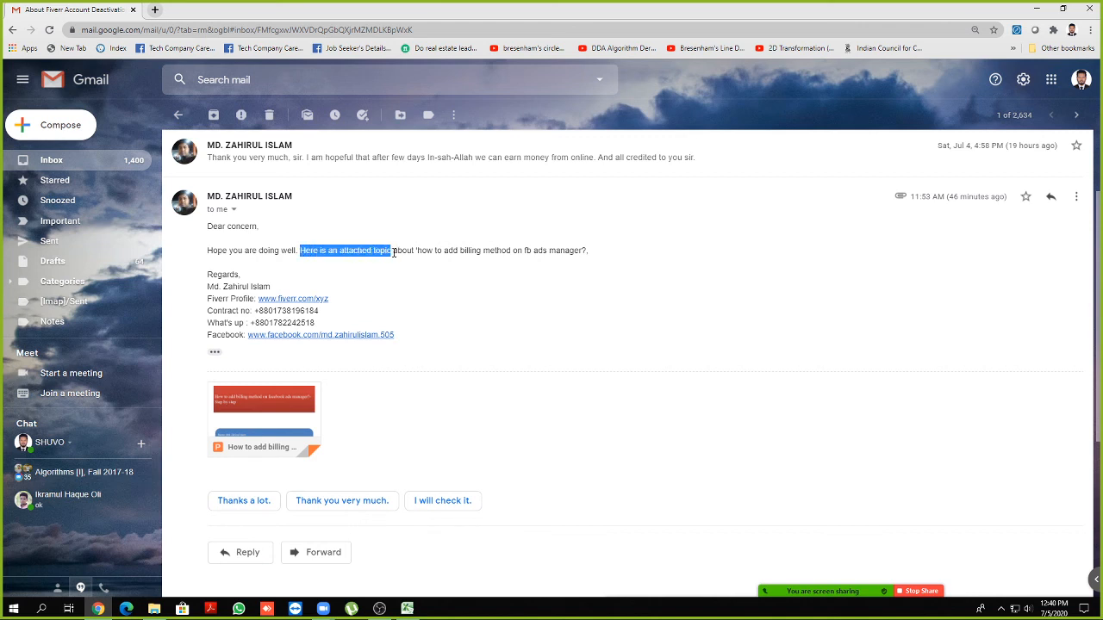
# Follow the Facebook link in the sender's signature to their profile
pyautogui.click(591, 256)
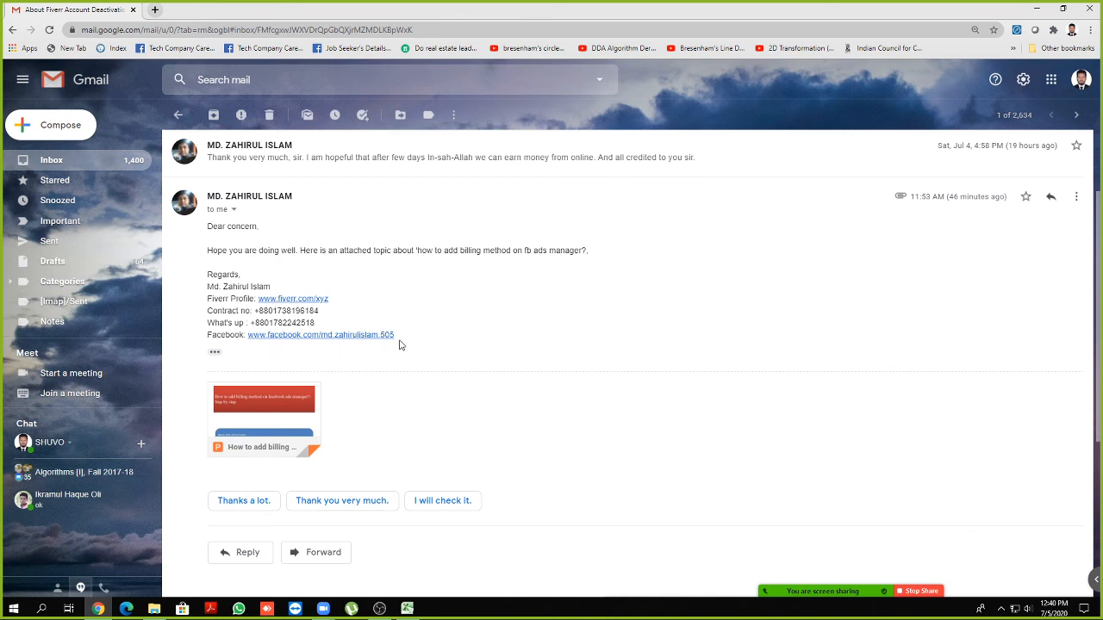
pyautogui.moveTo(399, 345)
pyautogui.mouseDown()
pyautogui.moveTo(330, 310)
pyautogui.moveTo(205, 278)
pyautogui.mouseUp()
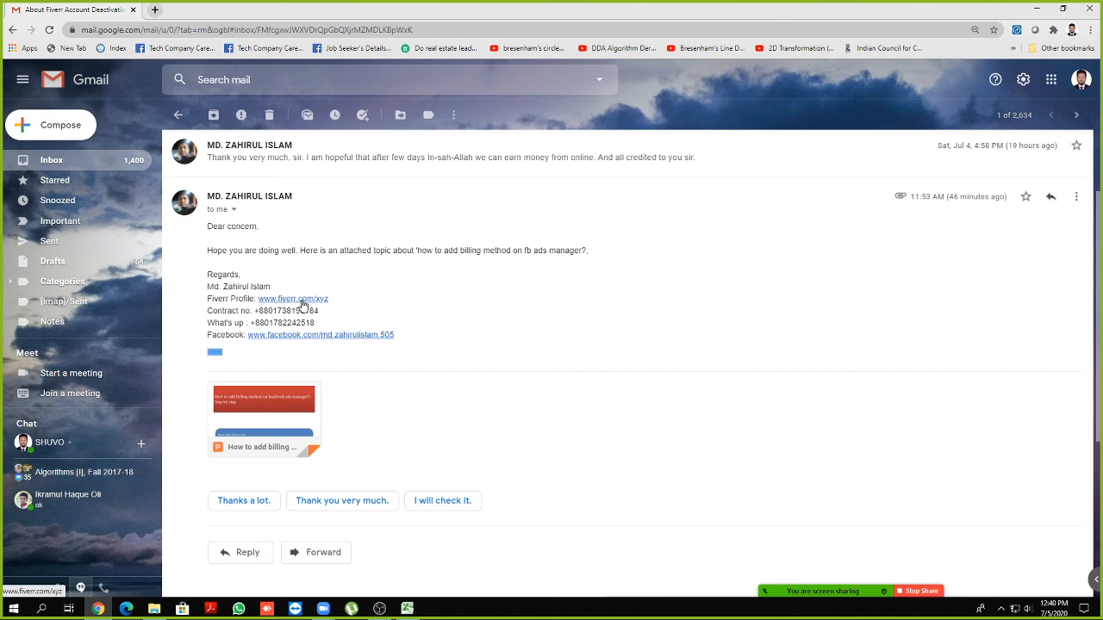
pyautogui.scroll(-2, 369, 342)
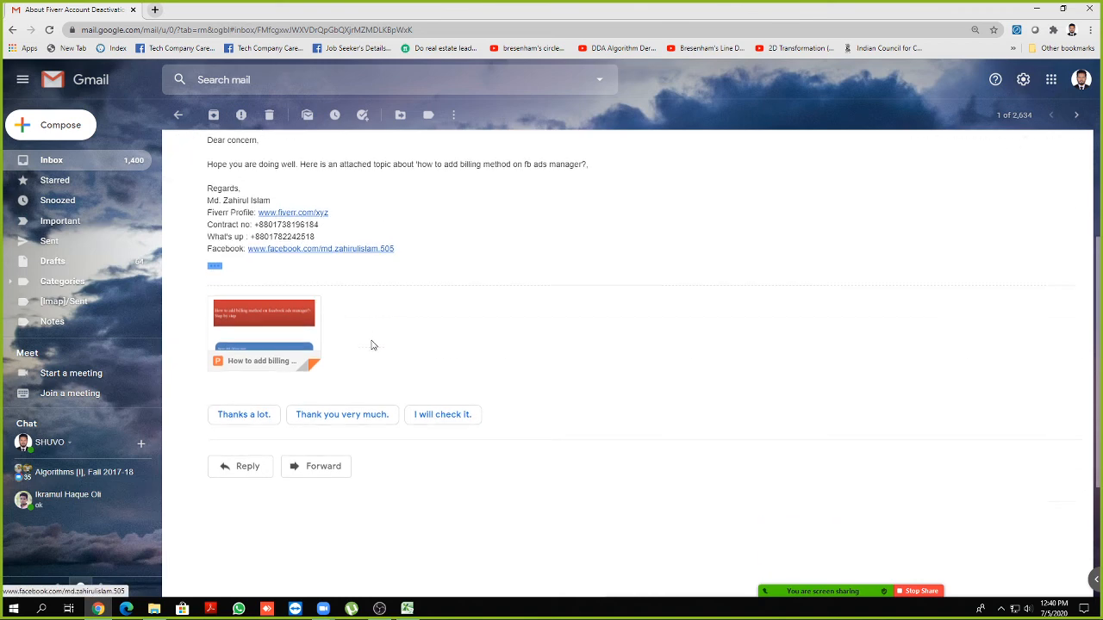
pyautogui.moveTo(332, 289); pyautogui.dragTo(350, 270)
pyautogui.click(402, 272)
pyautogui.scroll(1, 402, 275)
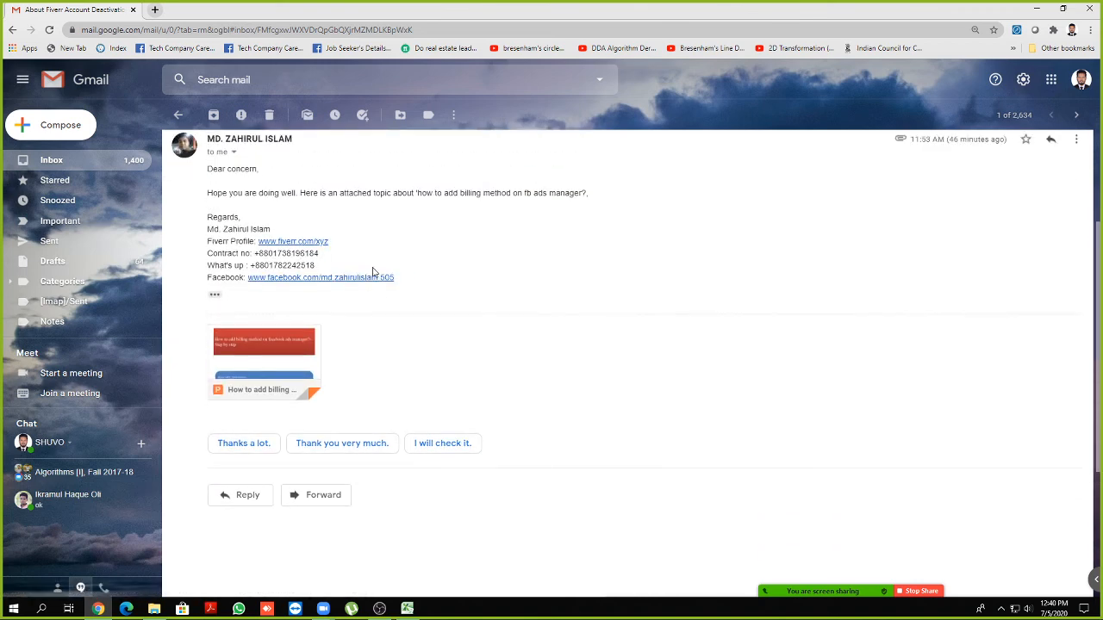
pyautogui.click(356, 279)
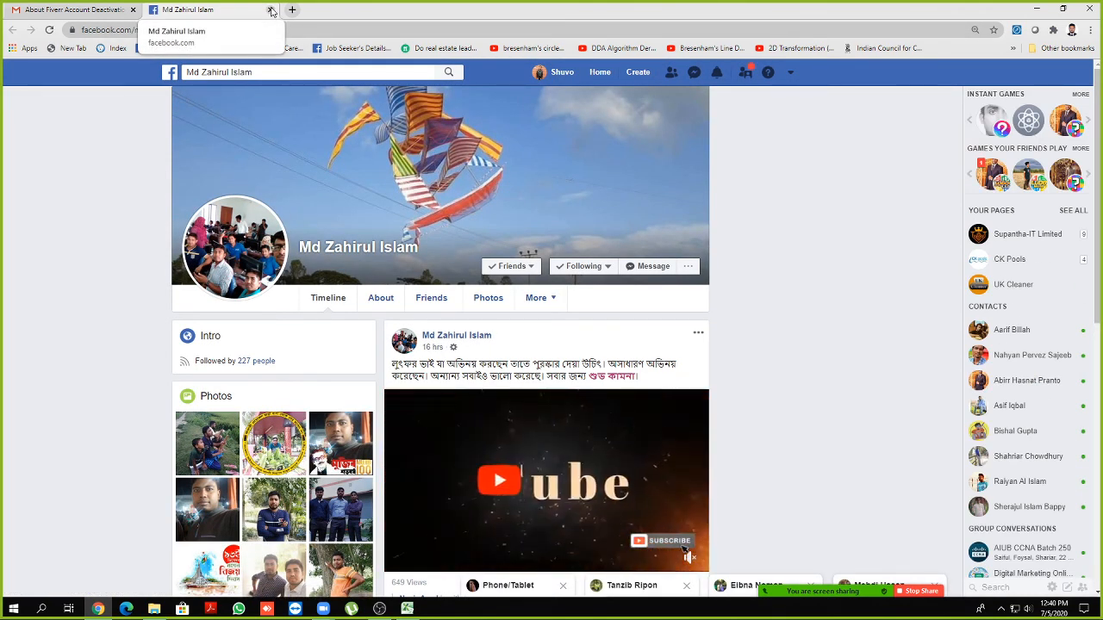
# Look over the friend's profile About overview, then scroll through the timeline
pyautogui.click(382, 300)
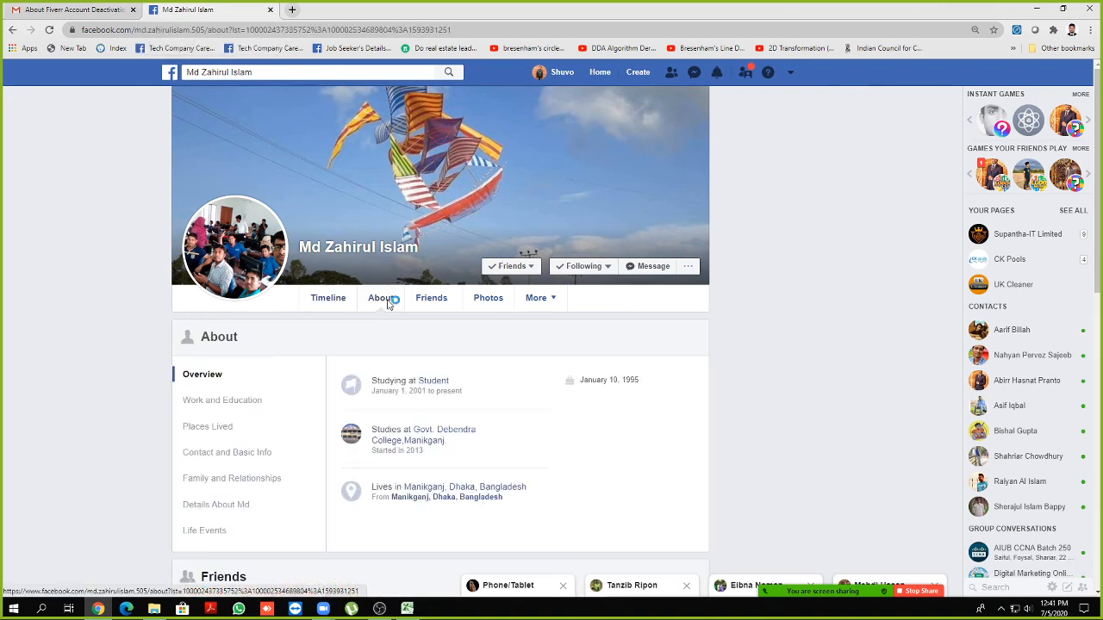
pyautogui.scroll(-2, 385, 308)
pyautogui.scroll(3, 385, 307)
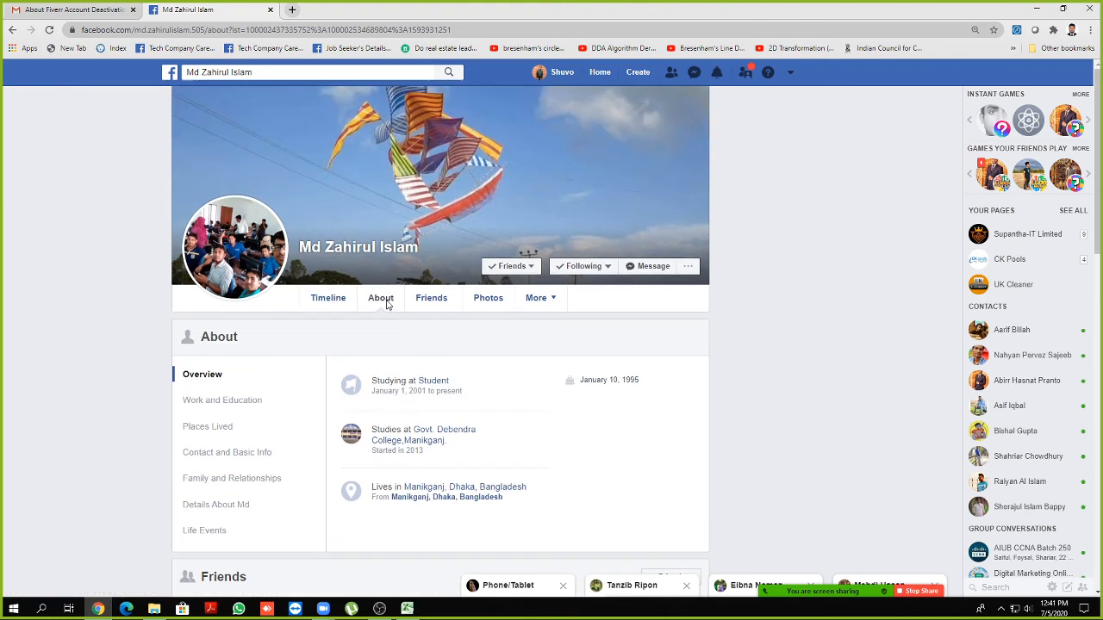
pyautogui.click(335, 301)
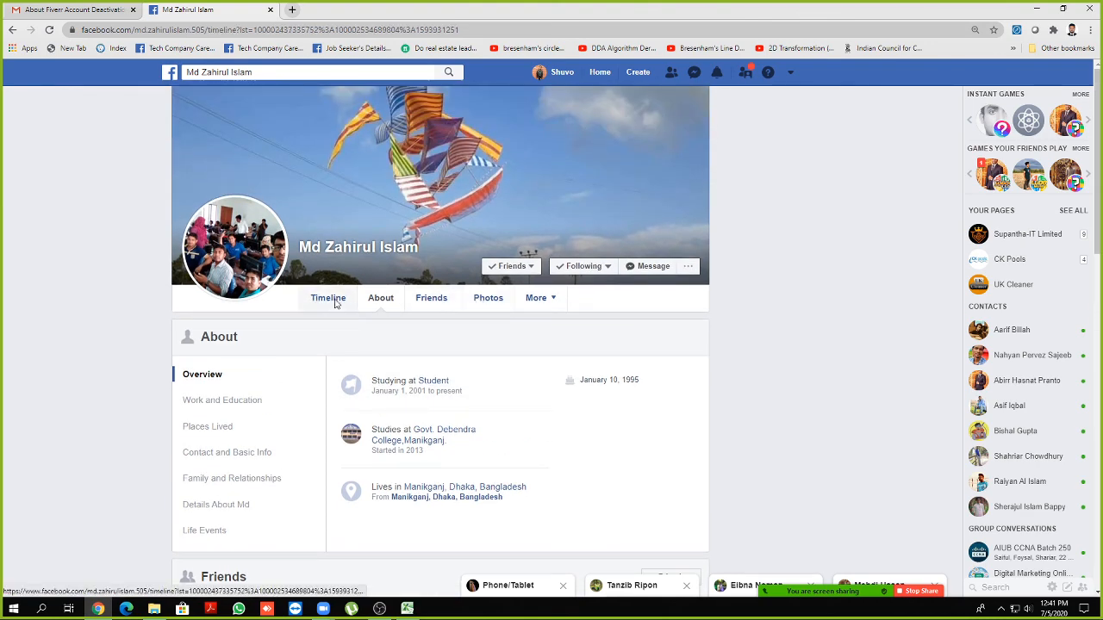
pyautogui.scroll(-2, 97, 316)
pyautogui.scroll(2, 97, 316)
pyautogui.scroll(-3, 338, 308)
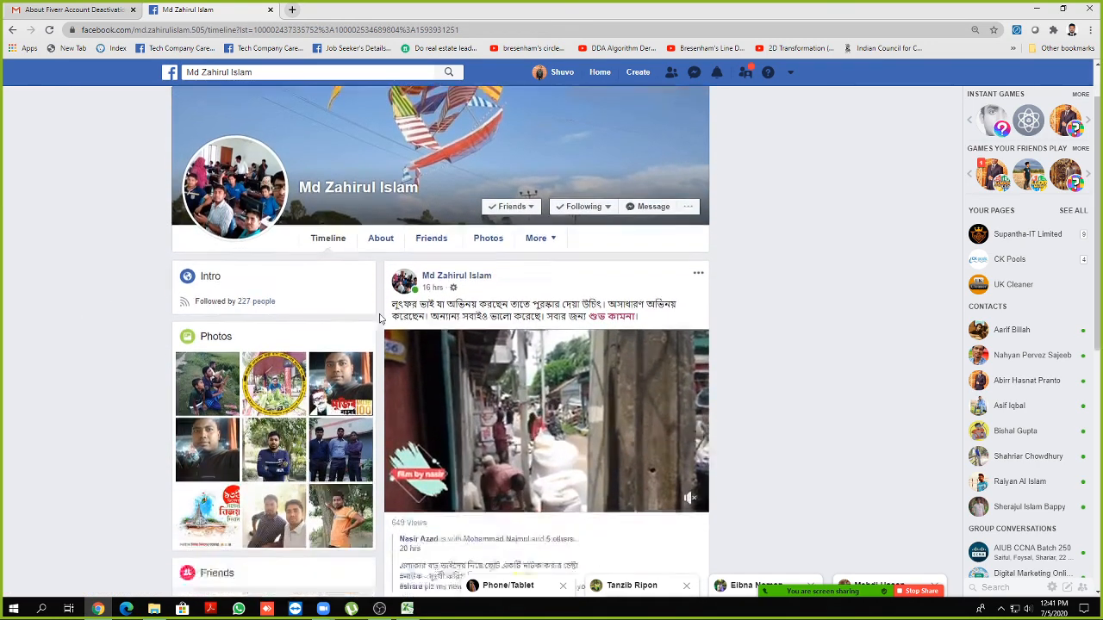
pyautogui.scroll(-2, 104, 324)
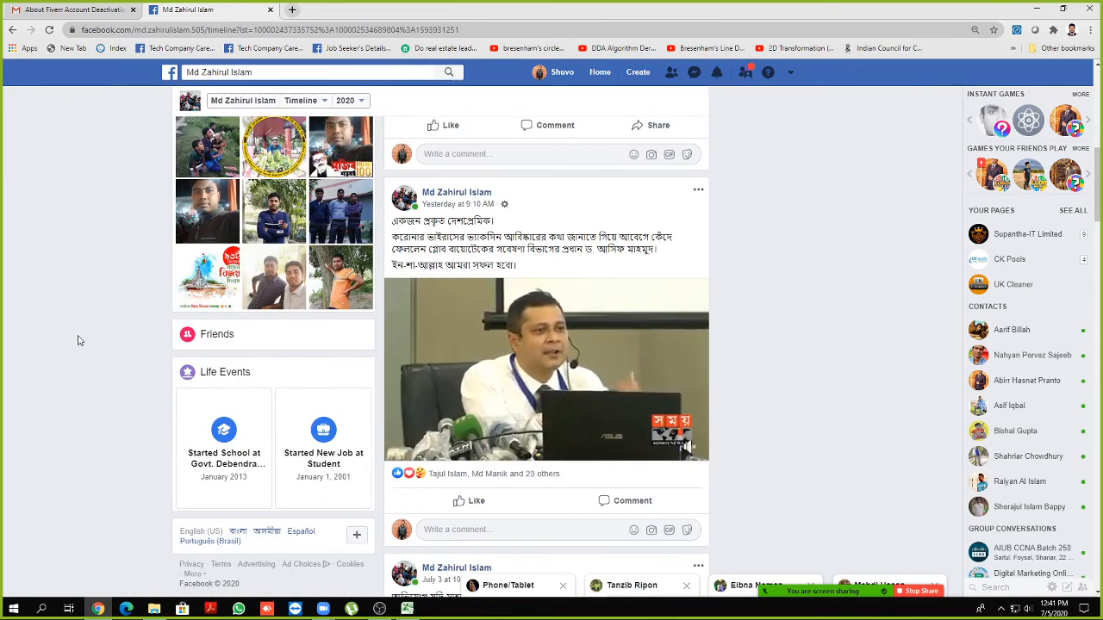
pyautogui.scroll(4, 97, 349)
pyautogui.scroll(3, 95, 348)
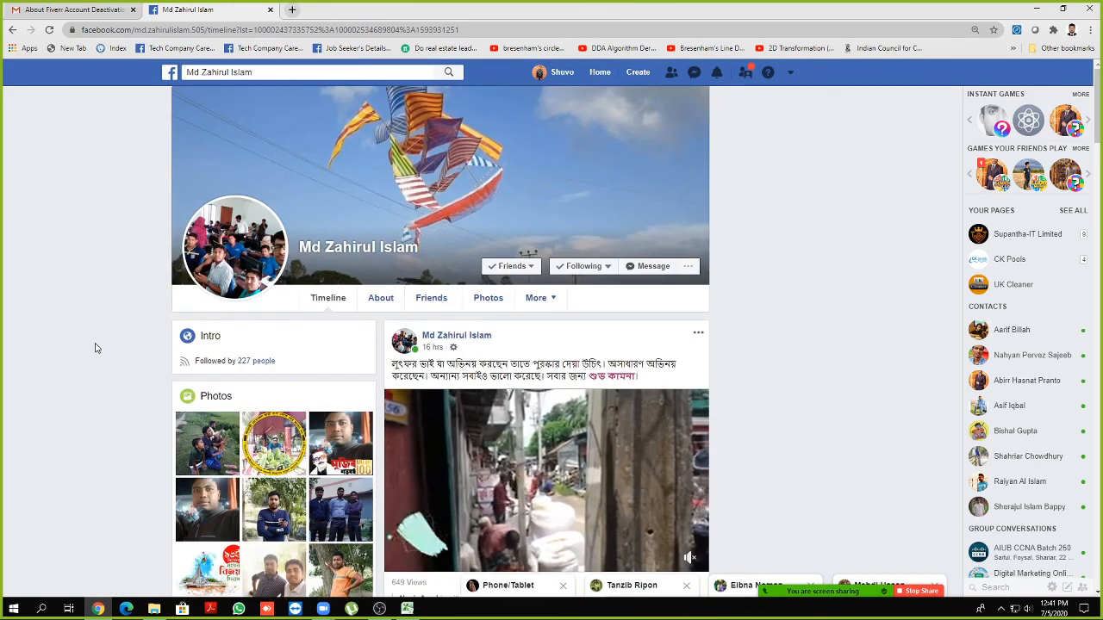
# Revisit About, then scroll the timeline's July 2020 posts and back up to the cover photo
pyautogui.click(375, 307)
pyautogui.scroll(-3, 152, 322)
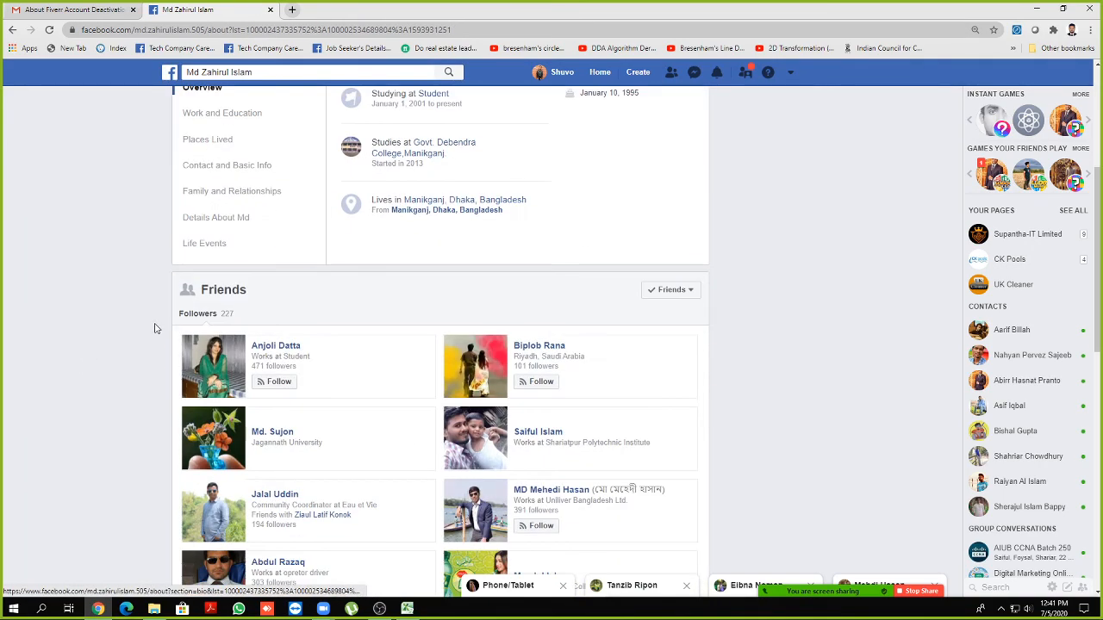
pyautogui.scroll(3, 148, 326)
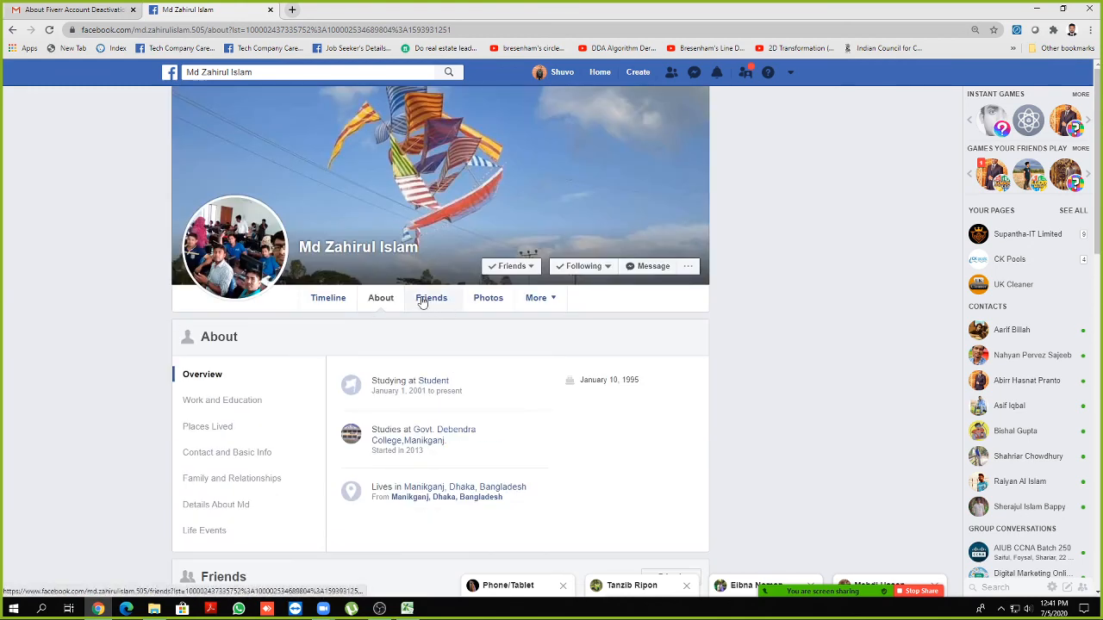
pyautogui.click(322, 296)
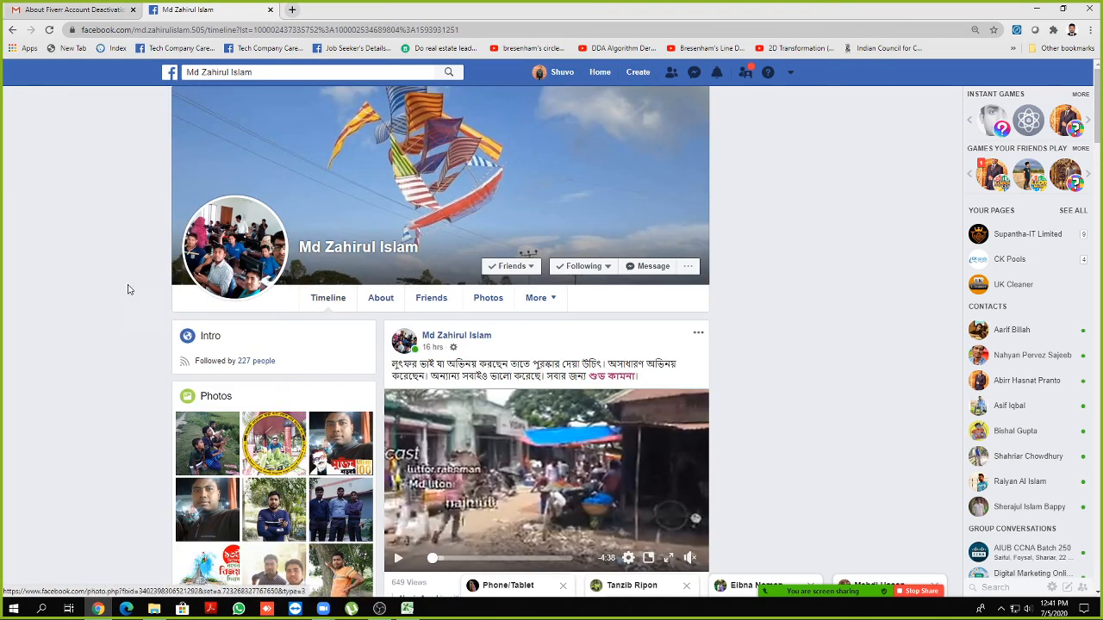
pyautogui.scroll(-3, 125, 293)
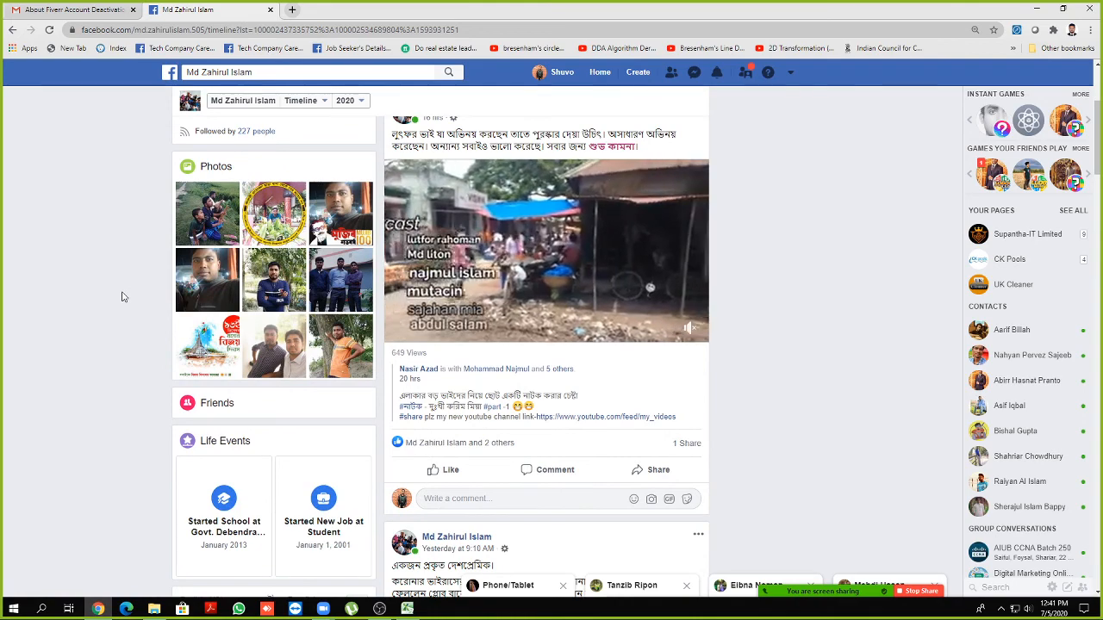
pyautogui.scroll(-5, 118, 295)
pyautogui.scroll(-10, 113, 297)
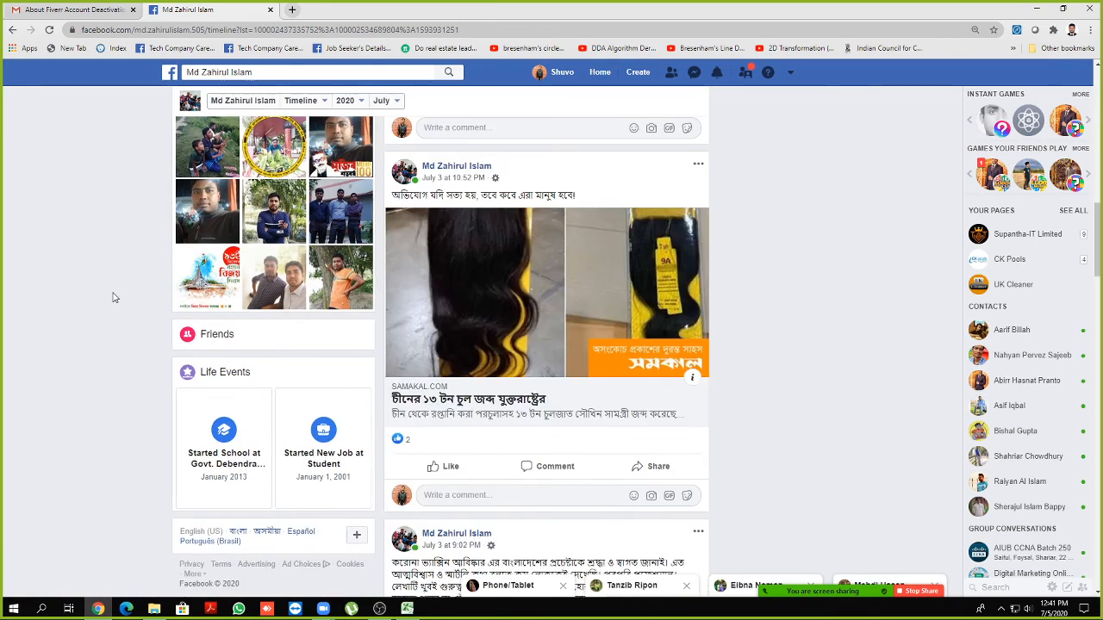
pyautogui.scroll(-4, 113, 297)
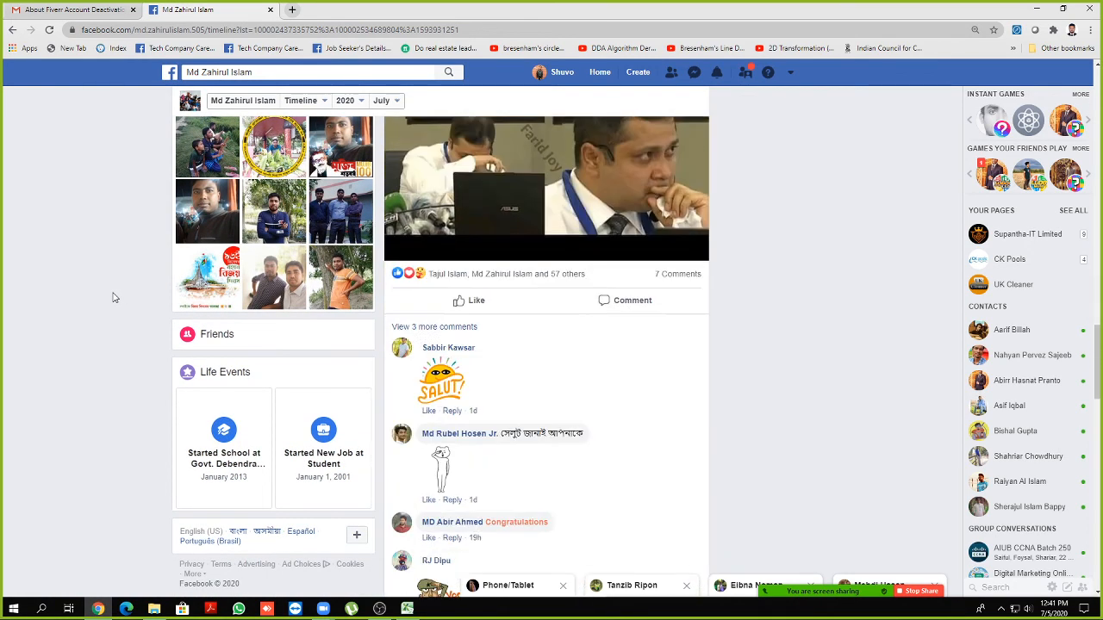
pyautogui.moveTo(814, 587)
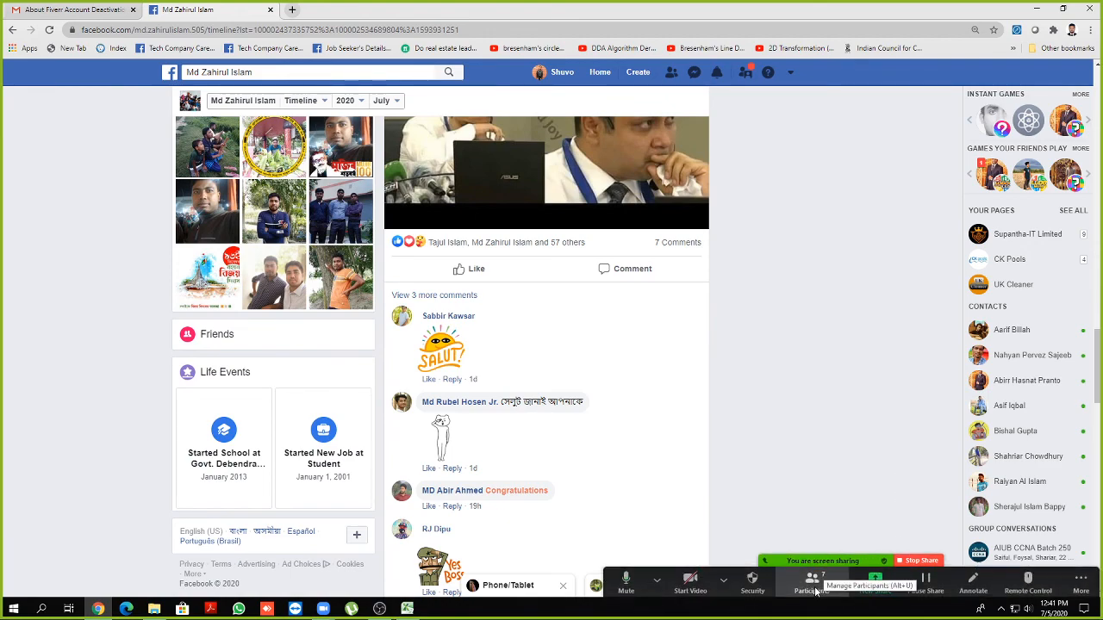
pyautogui.scroll(10, 732, 386)
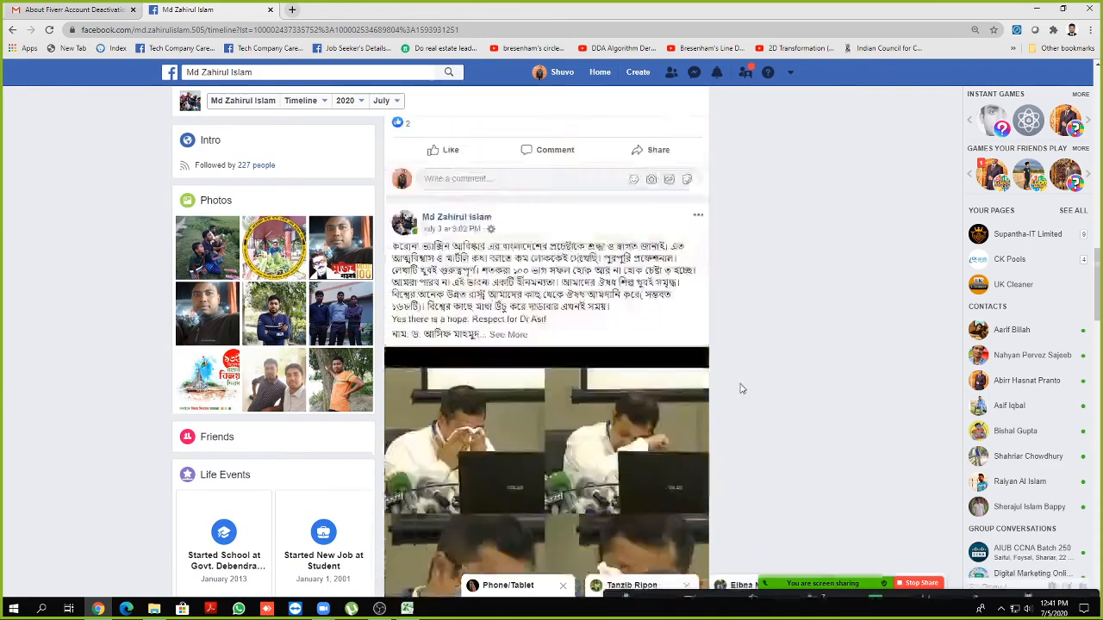
pyautogui.scroll(6, 740, 388)
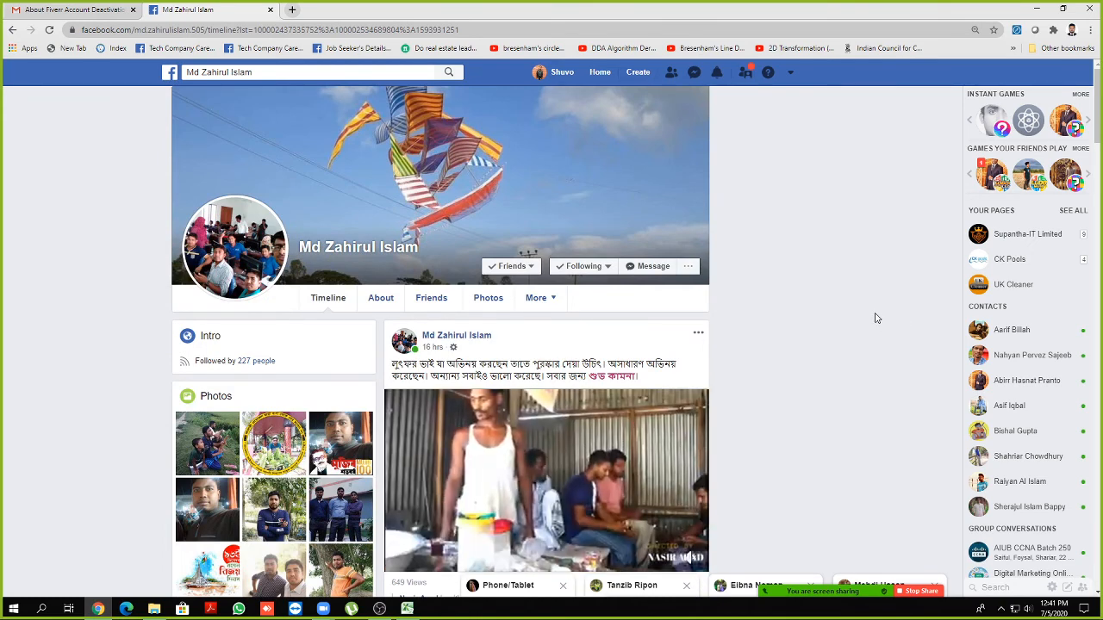
# Go to the Facebook news feed, then open your own profile page
pyautogui.click(603, 75)
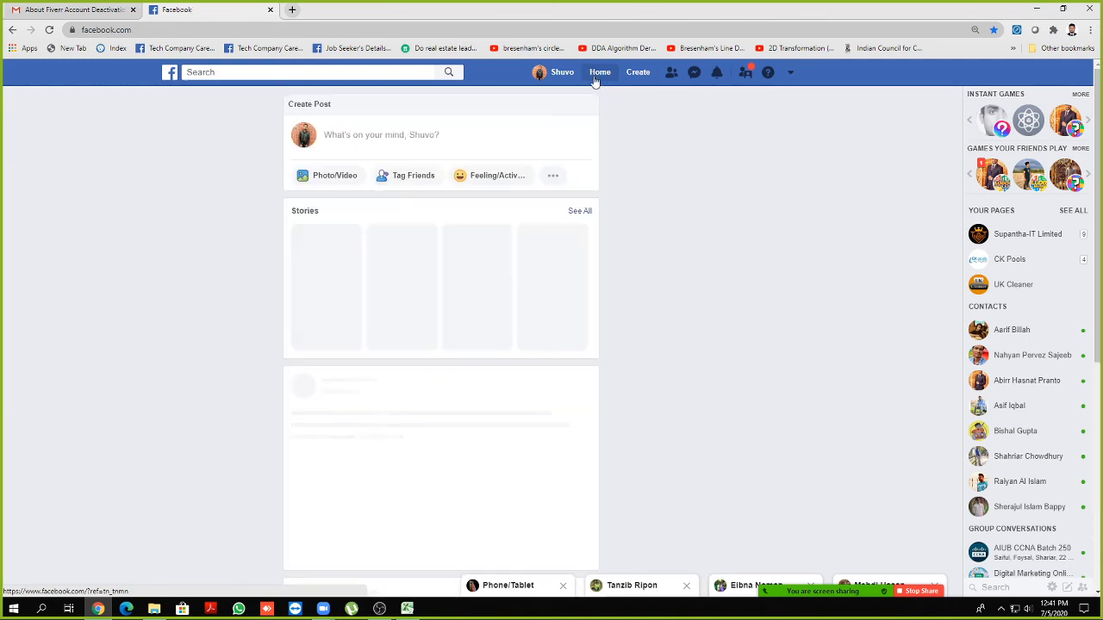
pyautogui.click(552, 75)
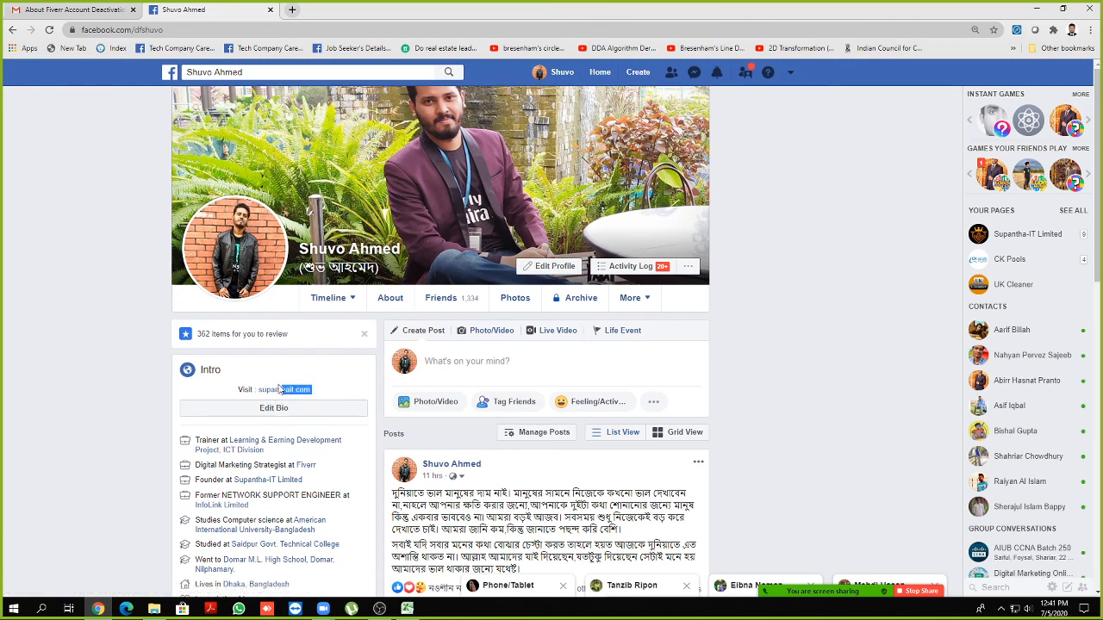
pyautogui.moveTo(278, 390); pyautogui.dragTo(259, 389)
pyautogui.click(158, 379)
# Scroll your profile's posts back to late May 2020, then close the Facebook tab
pyautogui.scroll(-2, 111, 365)
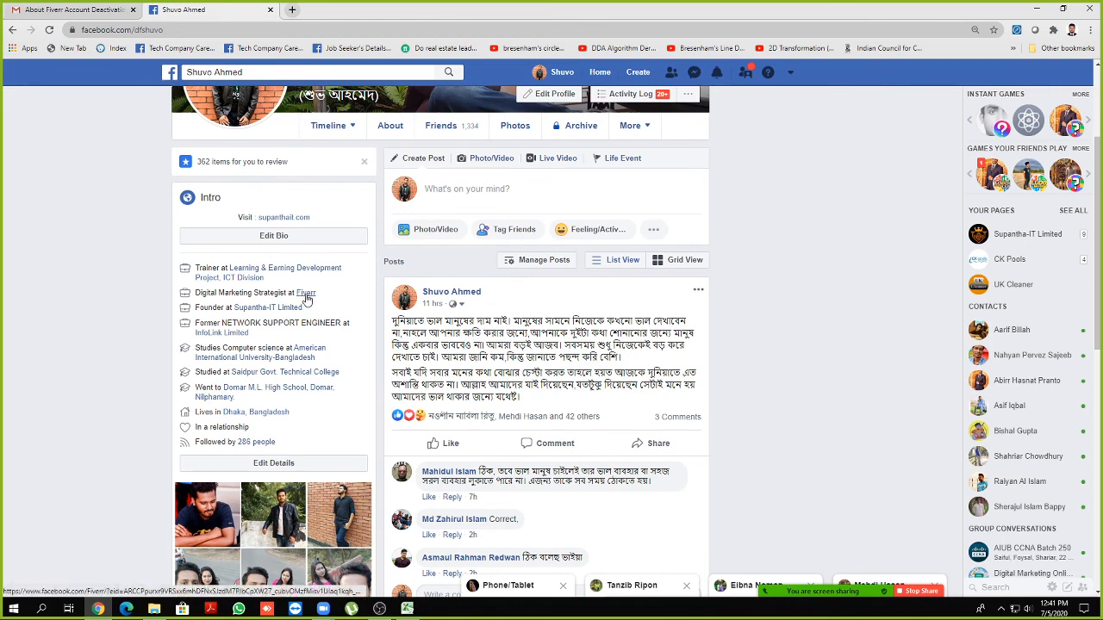
pyautogui.moveTo(306, 295)
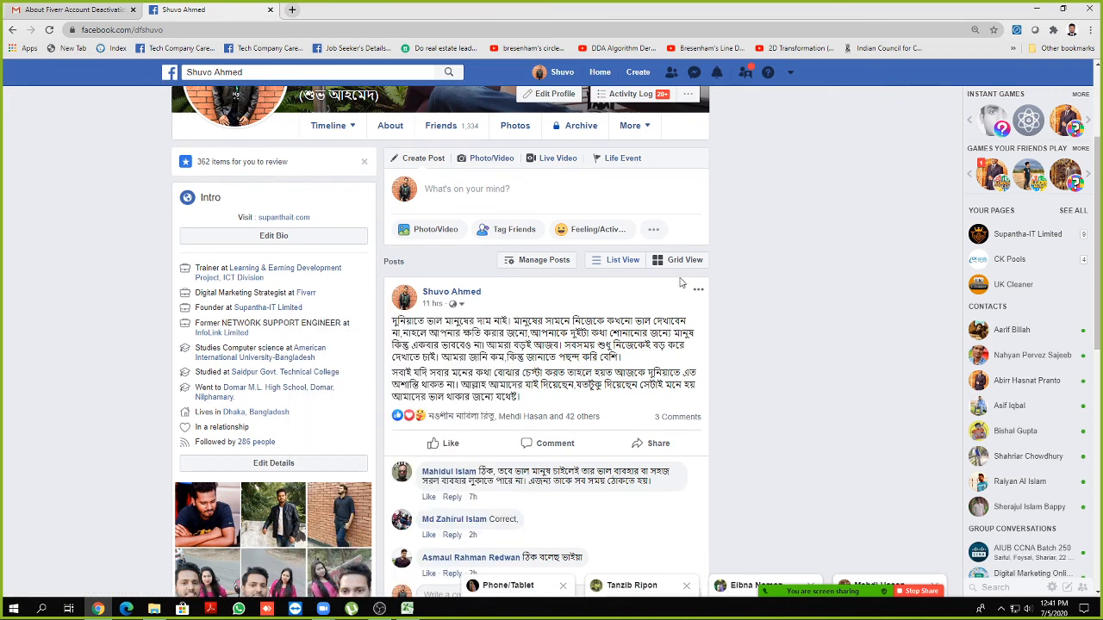
pyautogui.scroll(-15, 740, 269)
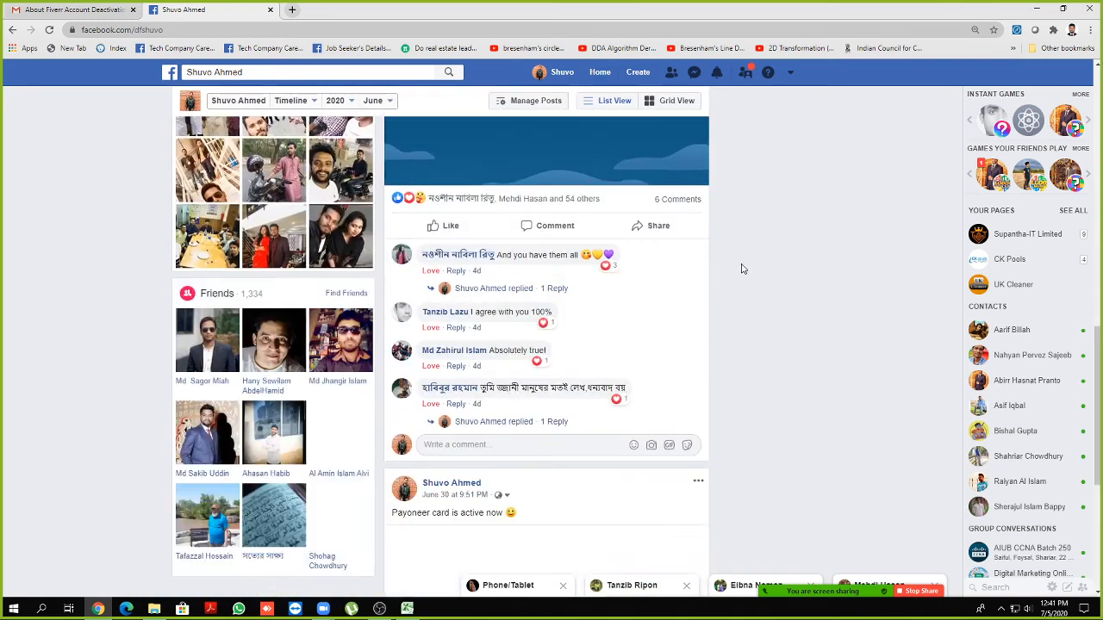
pyautogui.scroll(2, 741, 267)
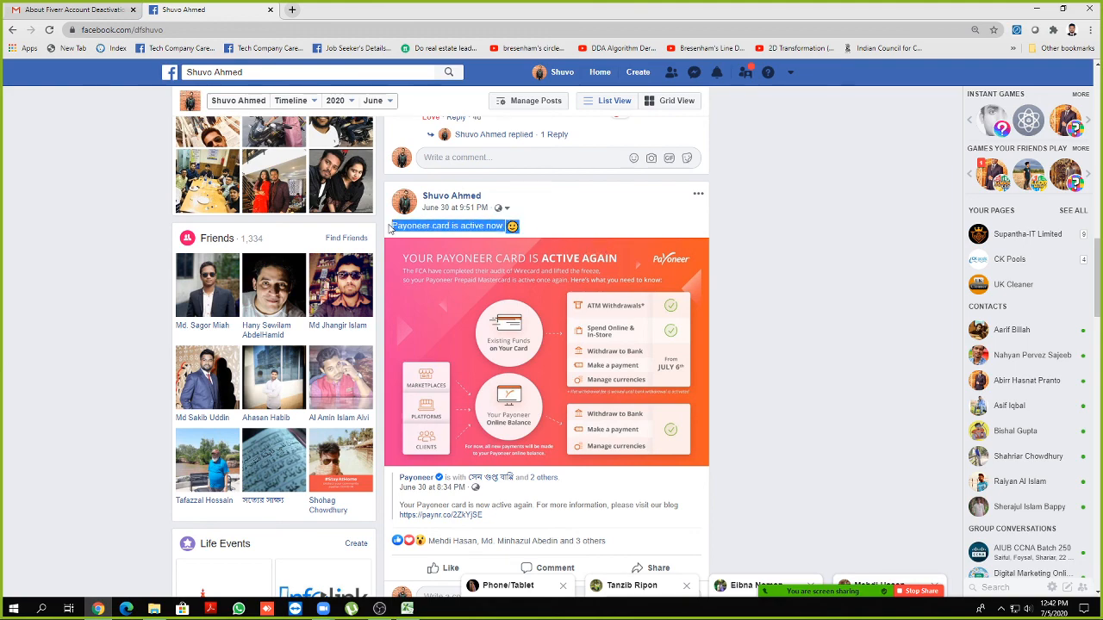
pyautogui.scroll(-10, 718, 234)
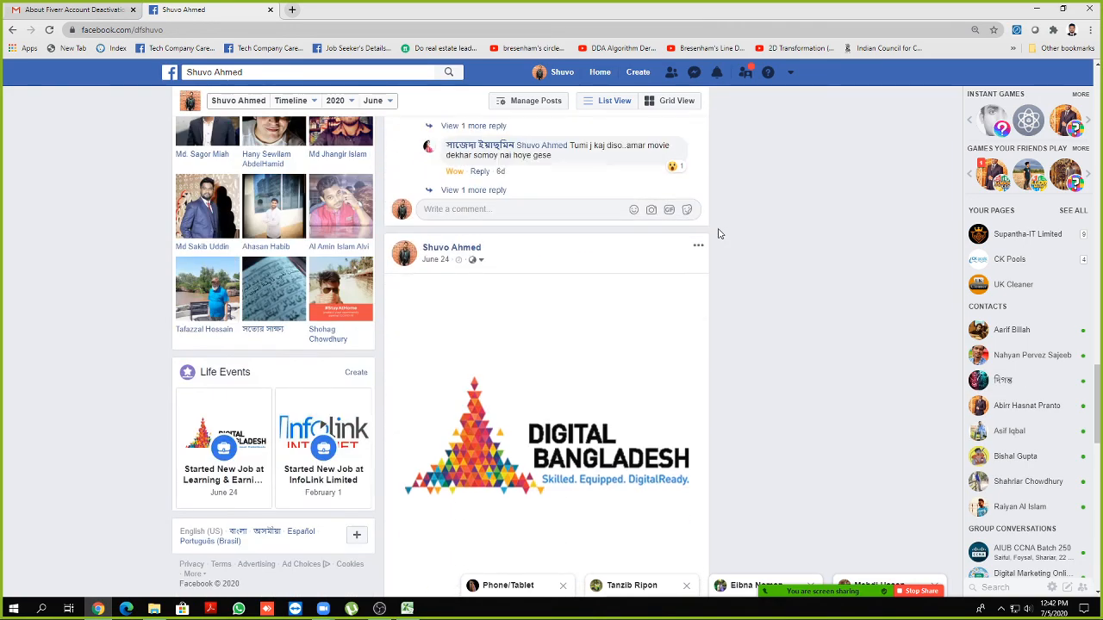
pyautogui.scroll(-10, 719, 233)
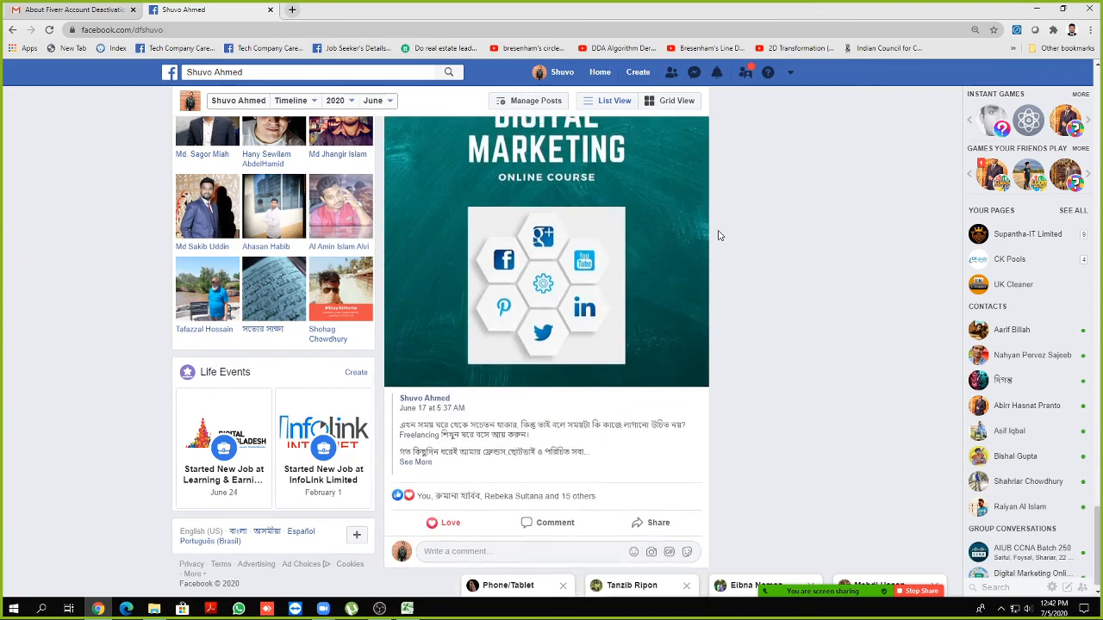
pyautogui.scroll(2, 720, 235)
pyautogui.scroll(-6, 583, 241)
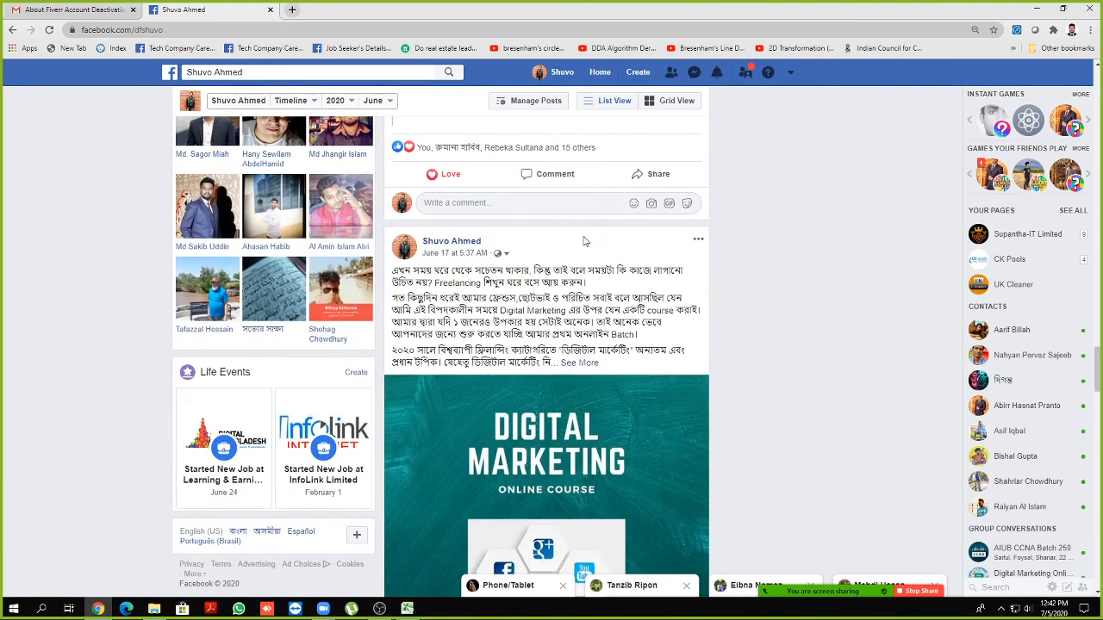
pyautogui.scroll(-10, 584, 241)
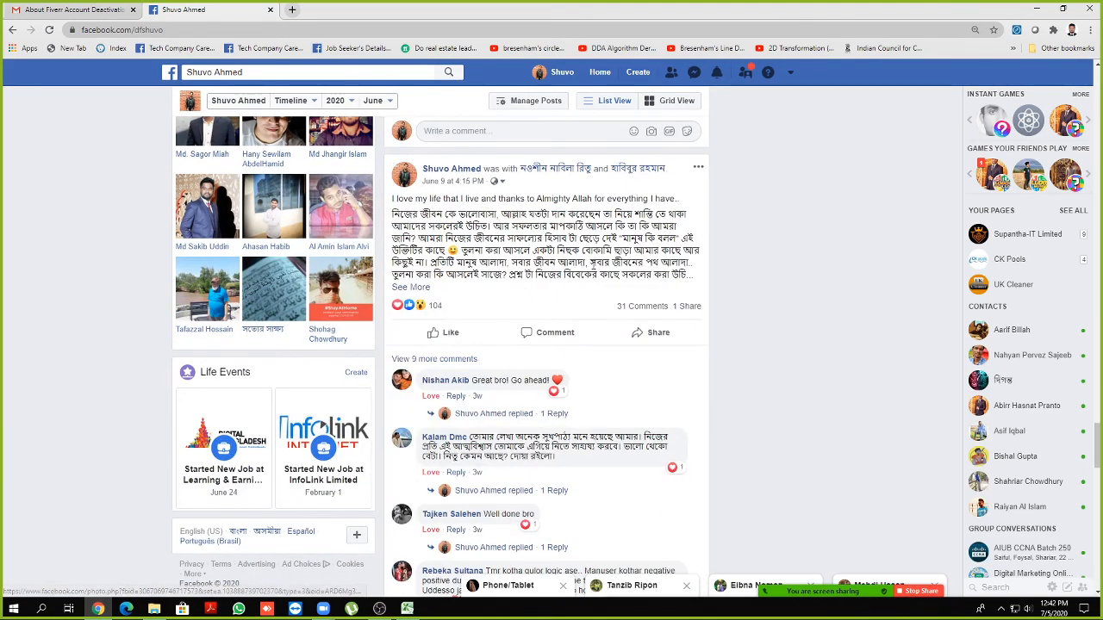
pyautogui.scroll(-10, 590, 273)
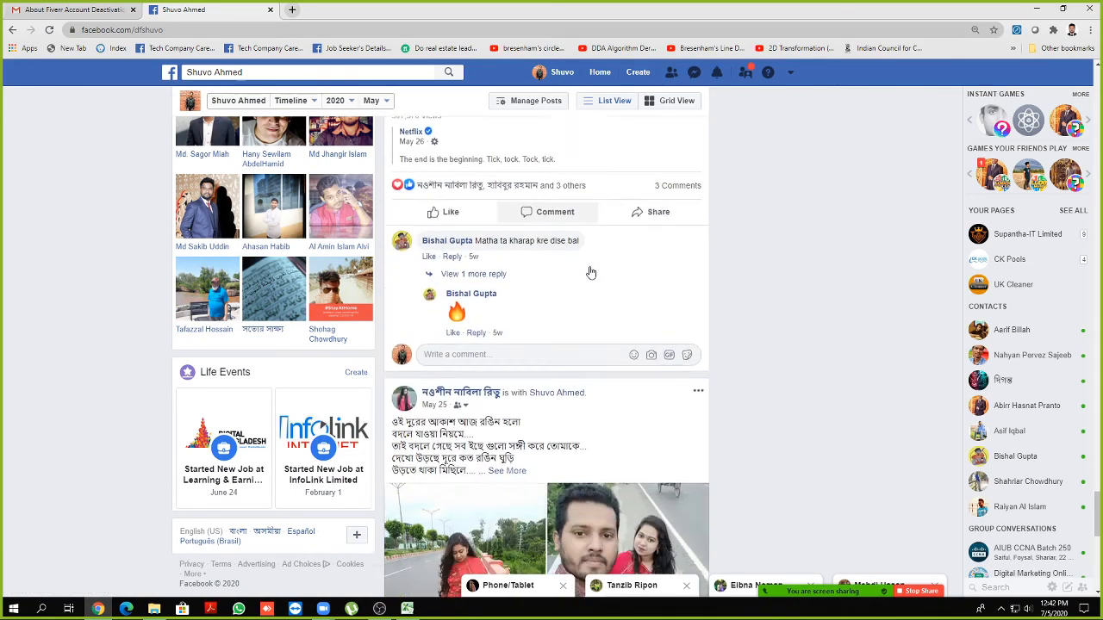
pyautogui.scroll(-10, 590, 272)
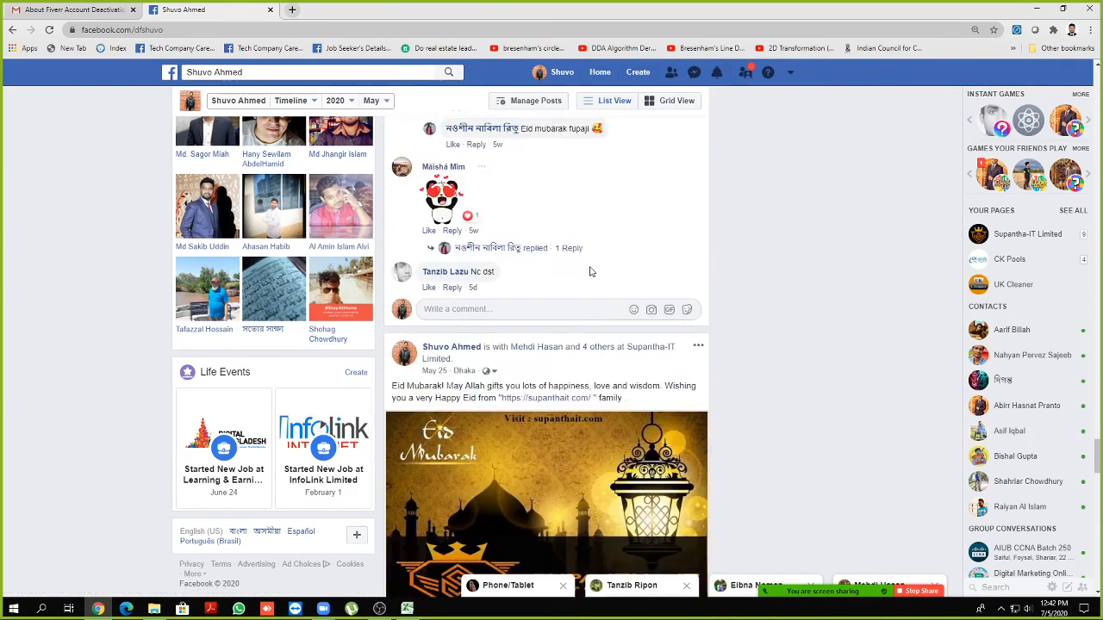
pyautogui.scroll(-1, 590, 272)
pyautogui.scroll(-2, 576, 237)
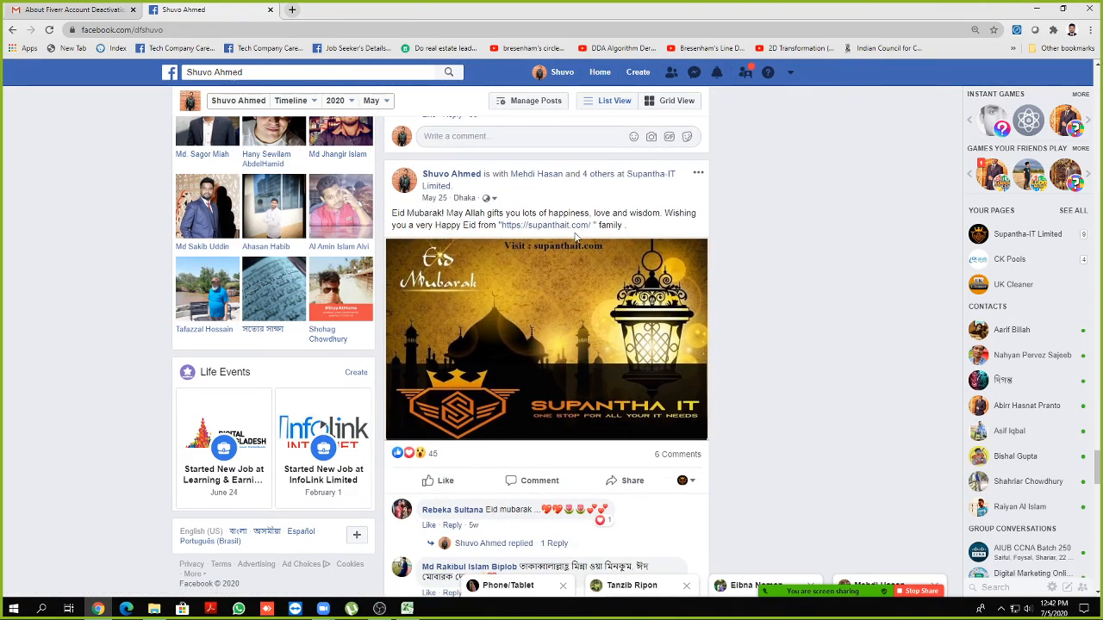
pyautogui.scroll(-3, 576, 238)
pyautogui.scroll(-3, 575, 239)
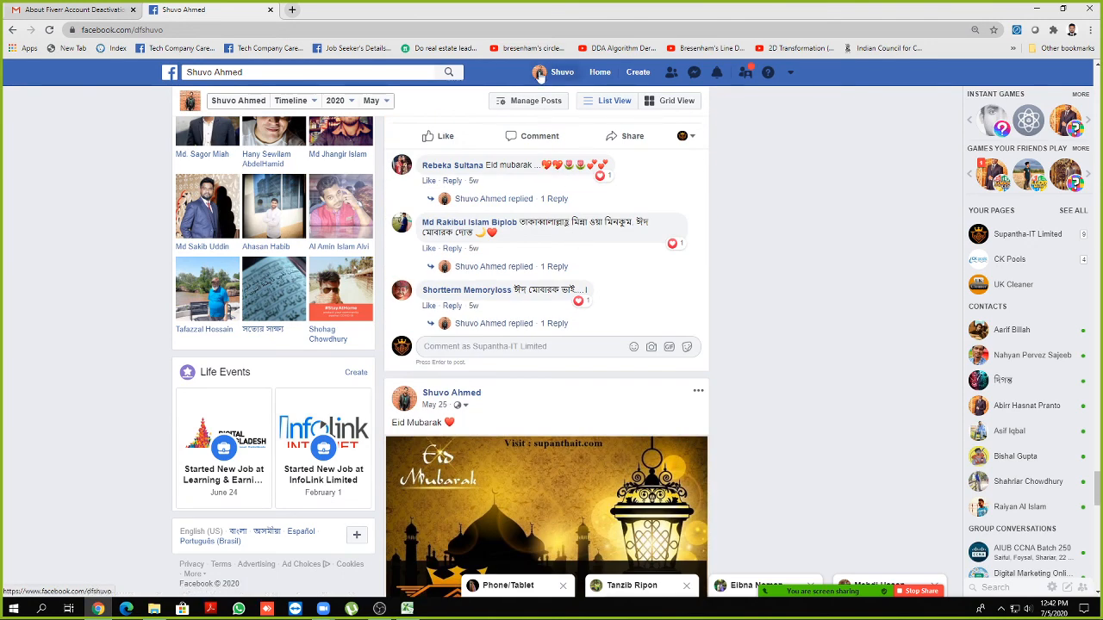
pyautogui.click(270, 10)
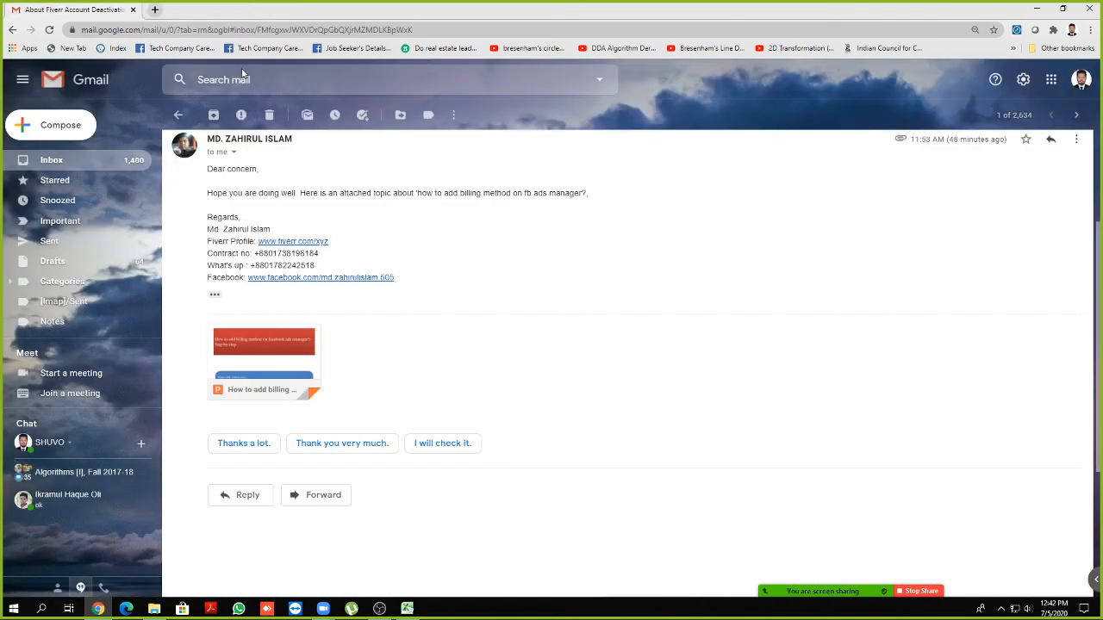
# Preview the attached How to add billing method.pptx from the email
pyautogui.click(254, 353)
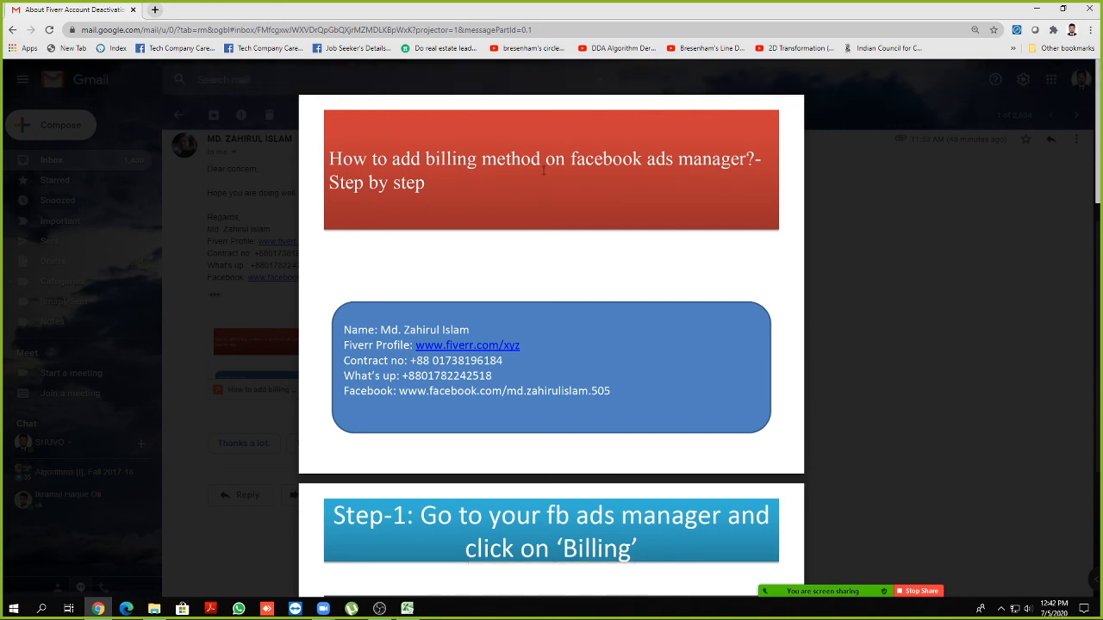
# Scroll back and forth through the How to add billing method.pptx slides
pyautogui.scroll(-3, 543, 171)
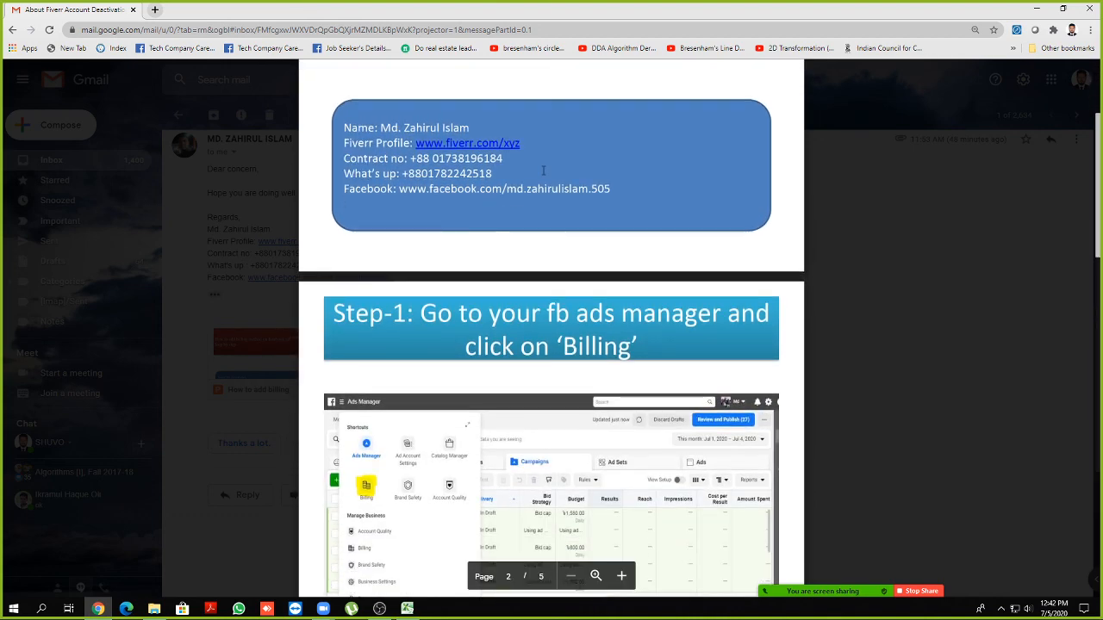
pyautogui.scroll(-4, 544, 190)
pyautogui.scroll(2, 547, 215)
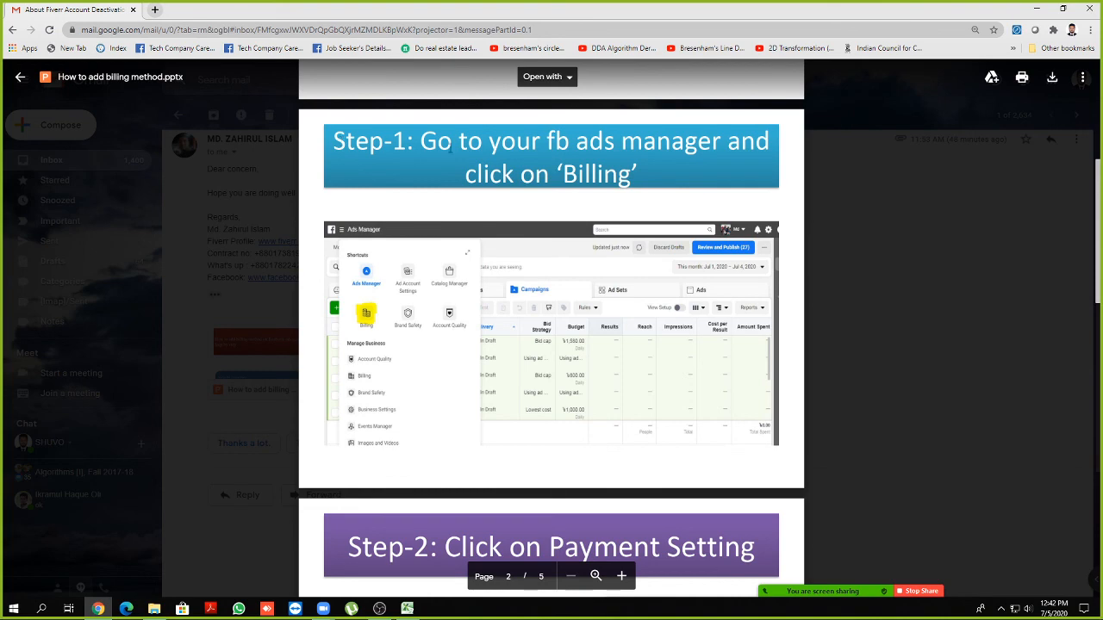
pyautogui.scroll(-4, 617, 200)
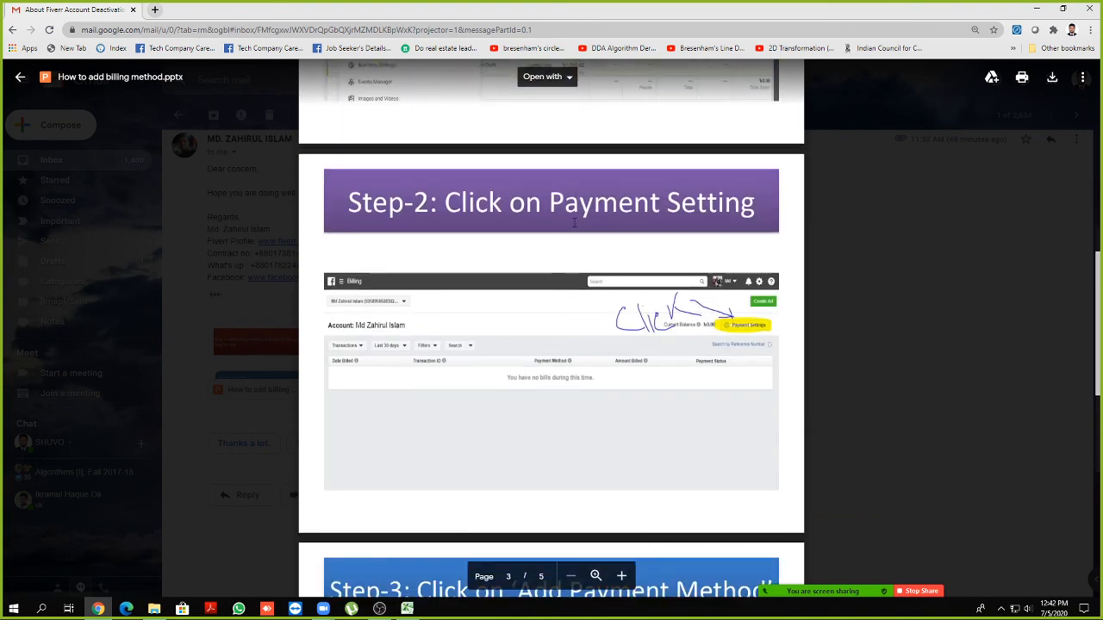
pyautogui.scroll(4, 569, 207)
pyautogui.scroll(-6, 535, 170)
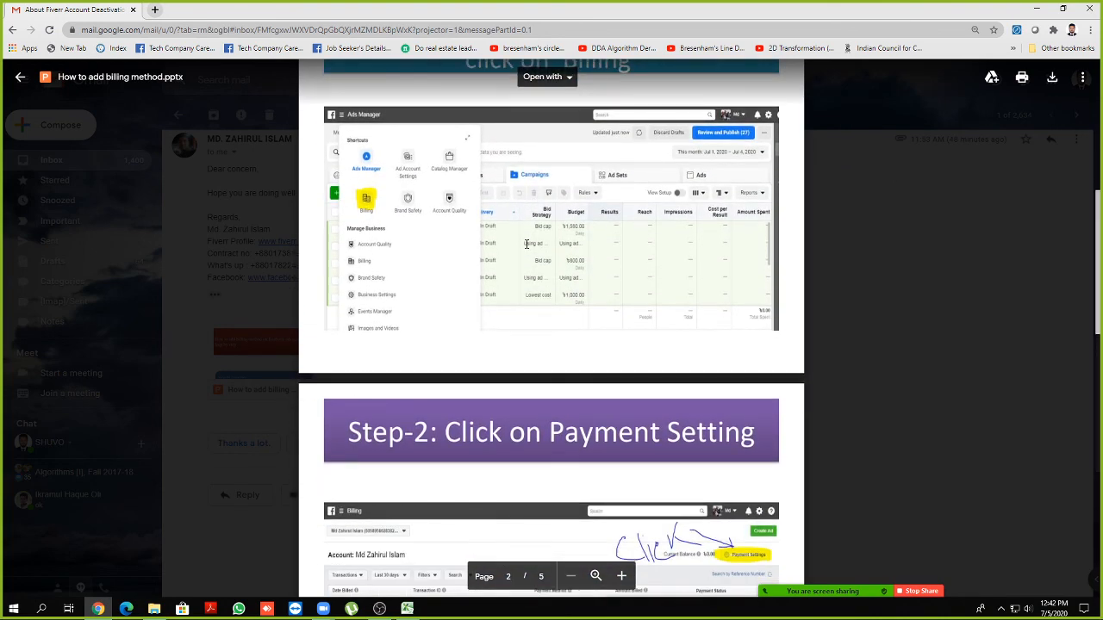
pyautogui.scroll(-5, 495, 318)
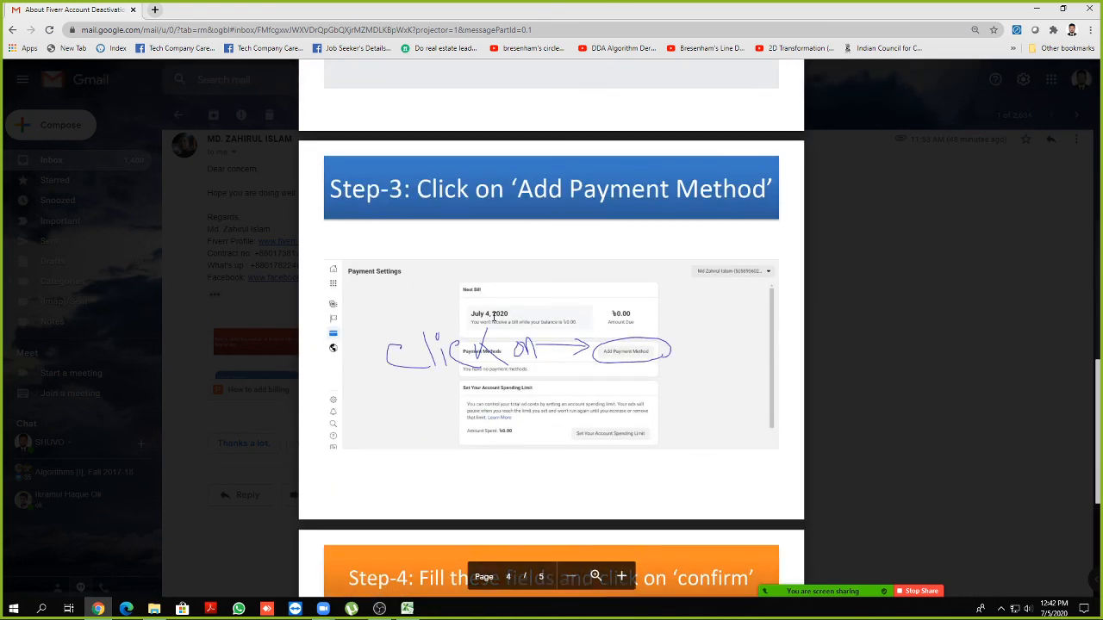
pyautogui.scroll(8, 504, 315)
pyautogui.scroll(7, 507, 314)
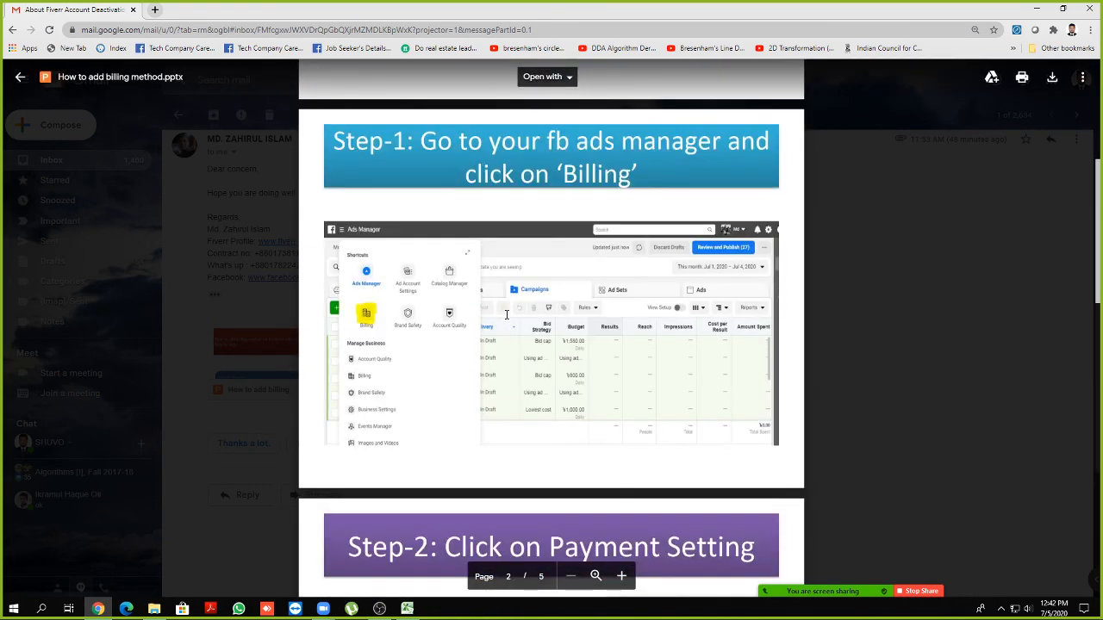
pyautogui.scroll(-2, 506, 315)
pyautogui.scroll(-1, 507, 315)
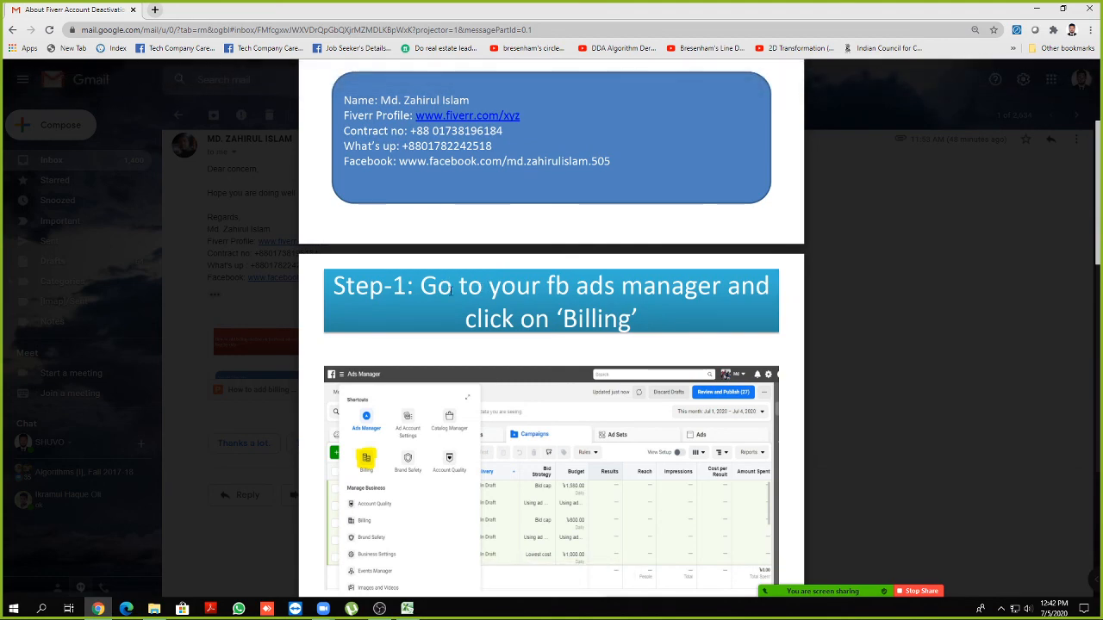
pyautogui.scroll(-5, 623, 295)
pyautogui.scroll(5, 613, 374)
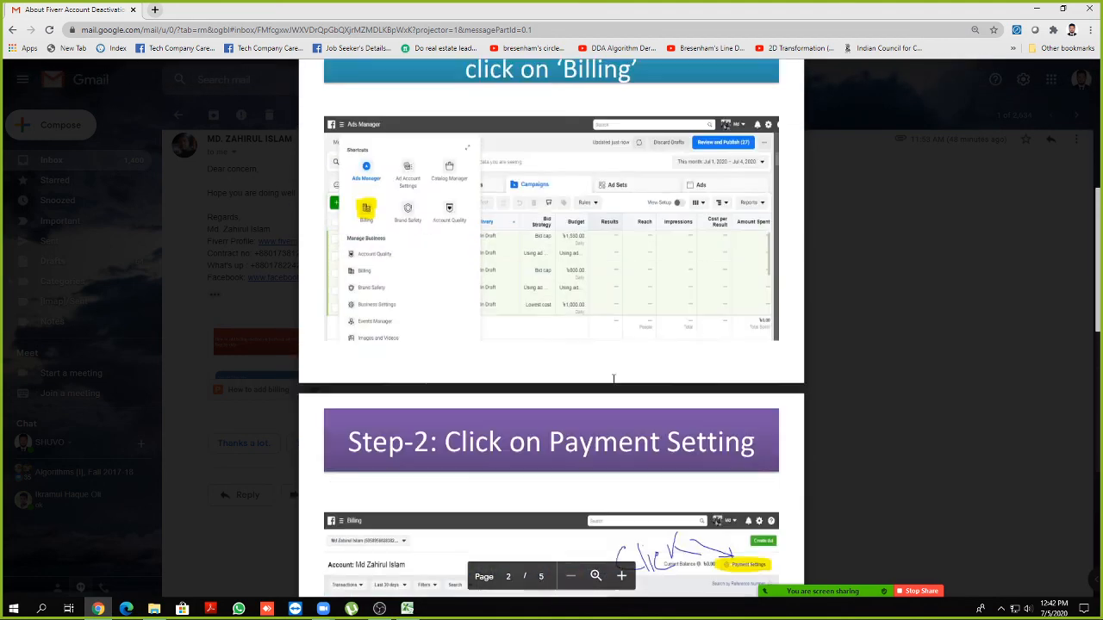
pyautogui.scroll(-4, 573, 362)
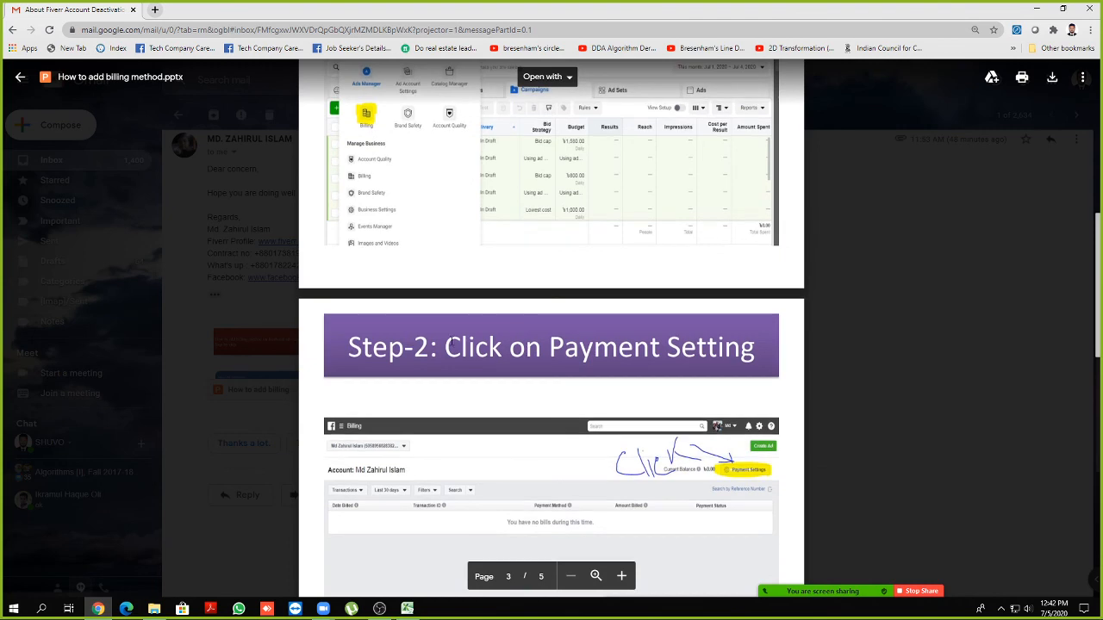
# Highlight the Step-2 title 'Click on Payment Setting' and review the nearby slides
pyautogui.doubleClick(454, 343)
pyautogui.moveTo(454, 343); pyautogui.dragTo(746, 350)
pyautogui.click(735, 349)
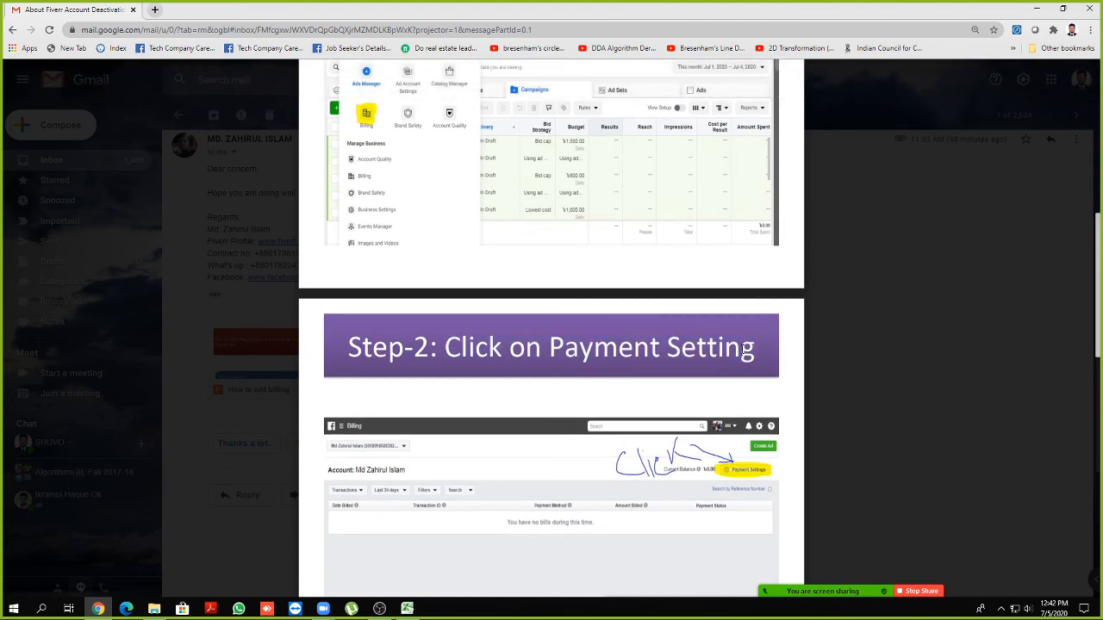
pyautogui.scroll(4, 518, 359)
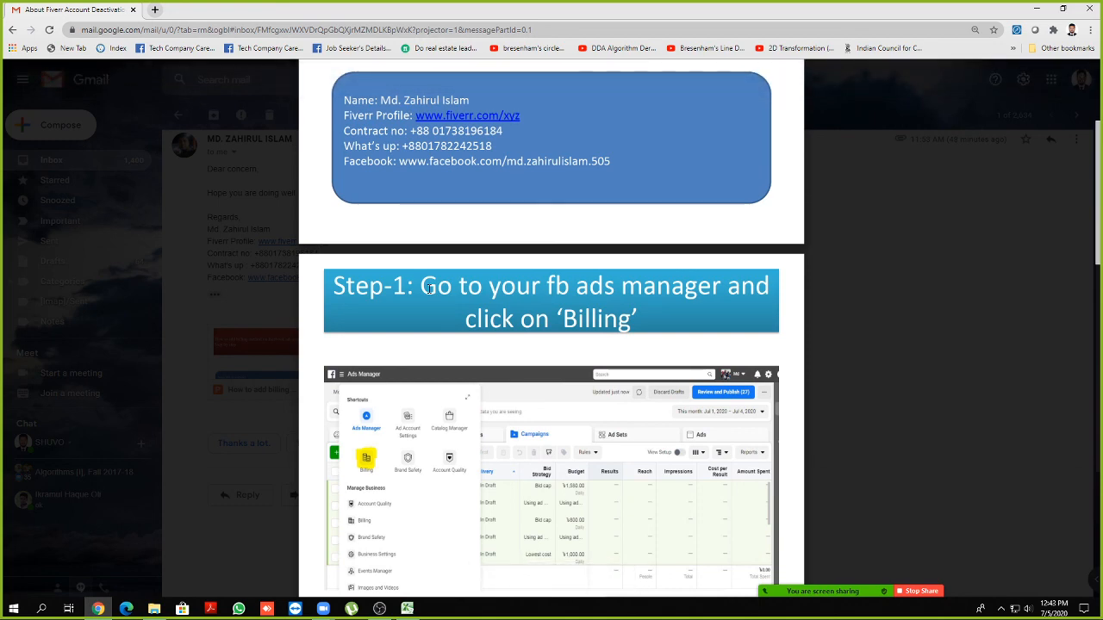
pyautogui.scroll(-8, 483, 258)
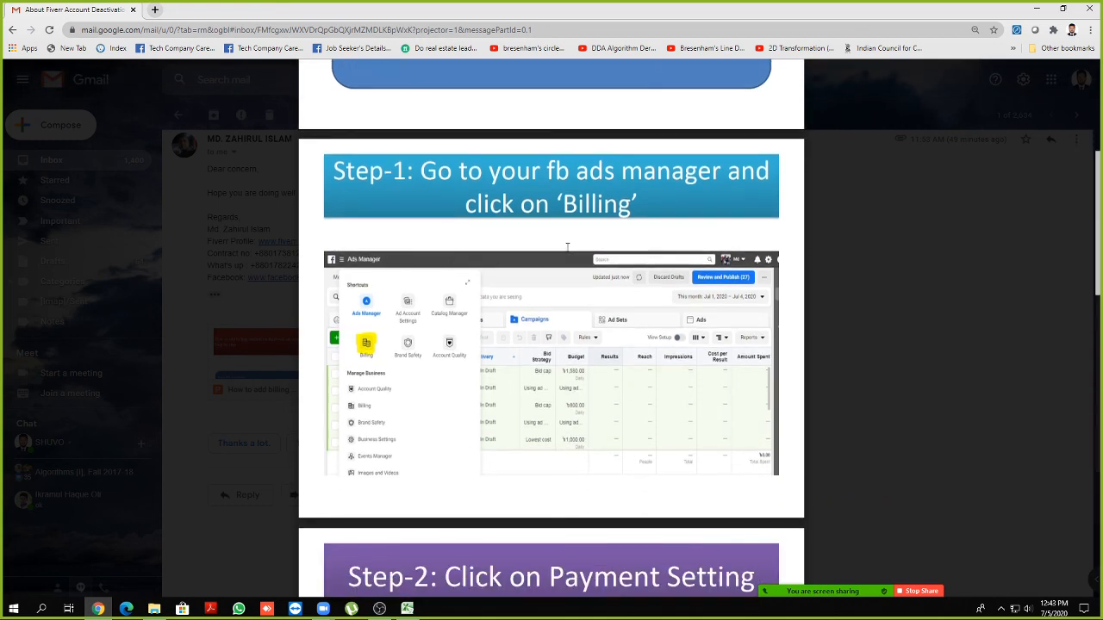
pyautogui.scroll(-7, 511, 272)
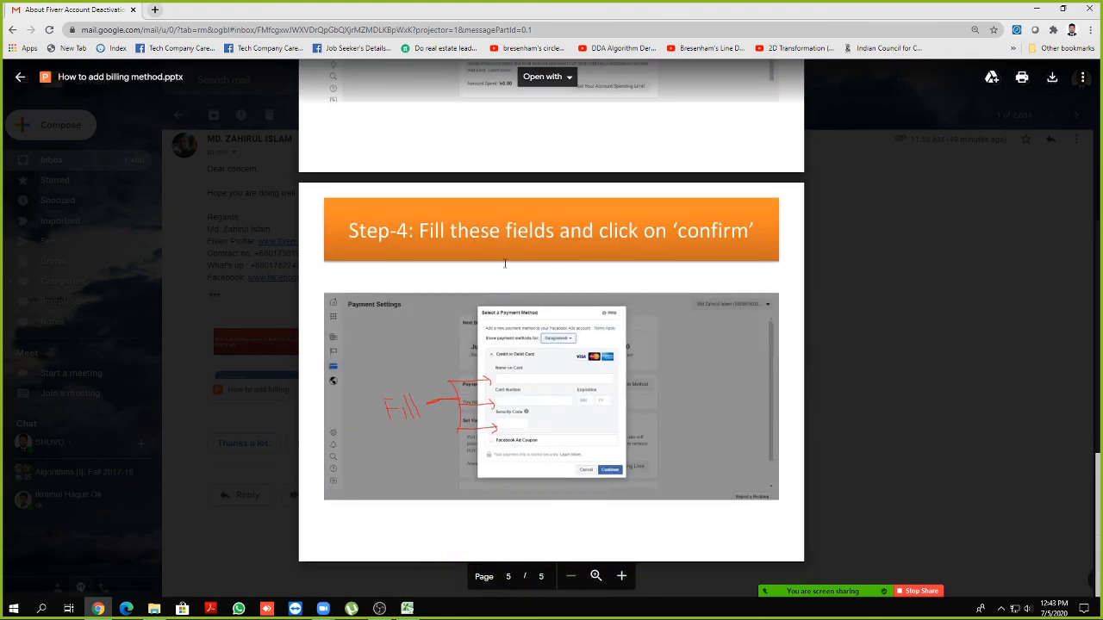
pyautogui.scroll(4, 475, 245)
pyautogui.scroll(5, 475, 245)
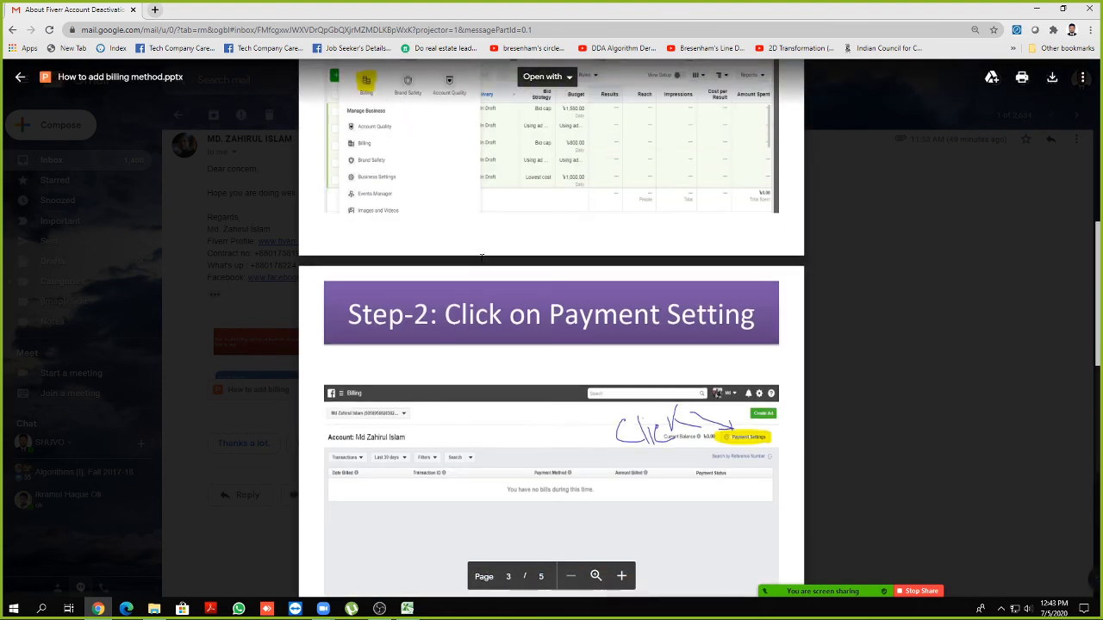
pyautogui.scroll(3, 482, 265)
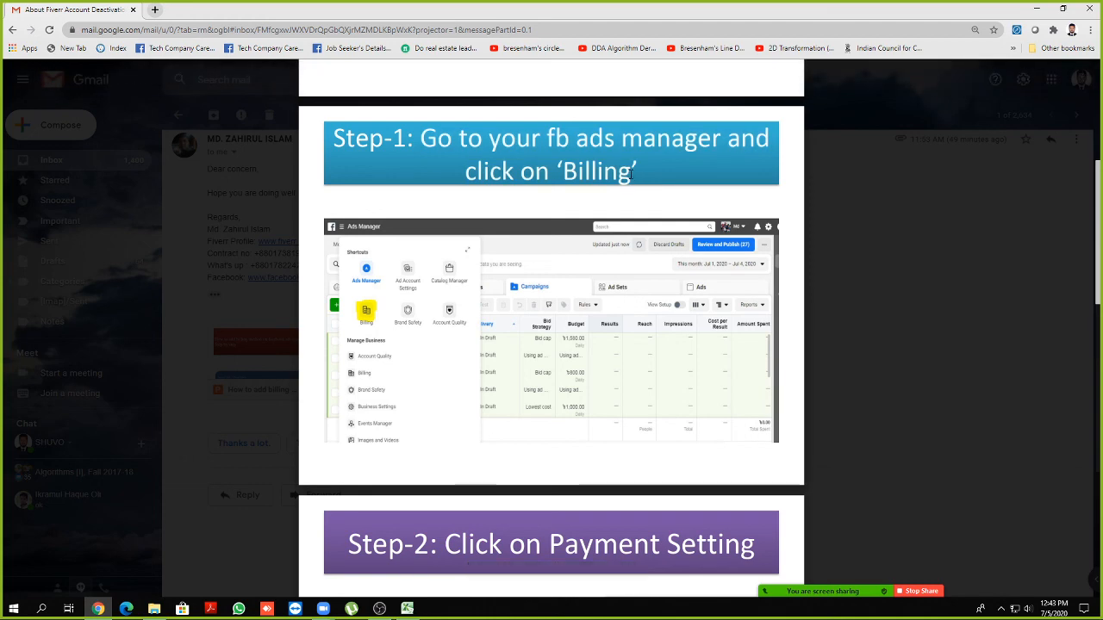
pyautogui.scroll(-3, 549, 216)
pyautogui.scroll(-1, 549, 217)
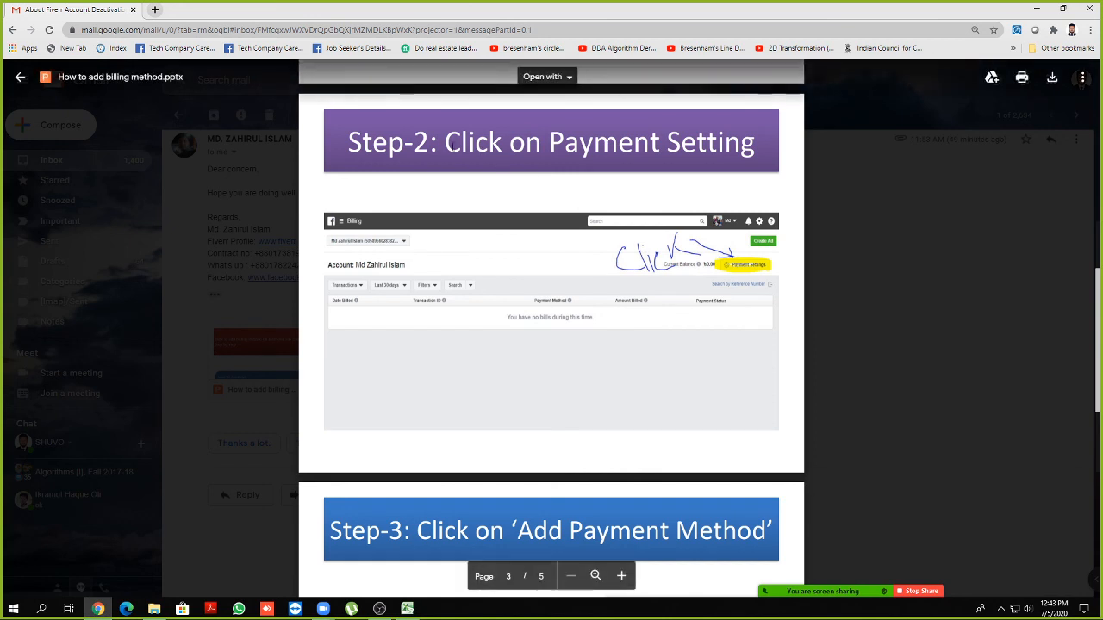
# Highlight the Step-2 title again, page on to Step-4 on slide 5, and close the preview
pyautogui.moveTo(444, 143); pyautogui.dragTo(689, 144)
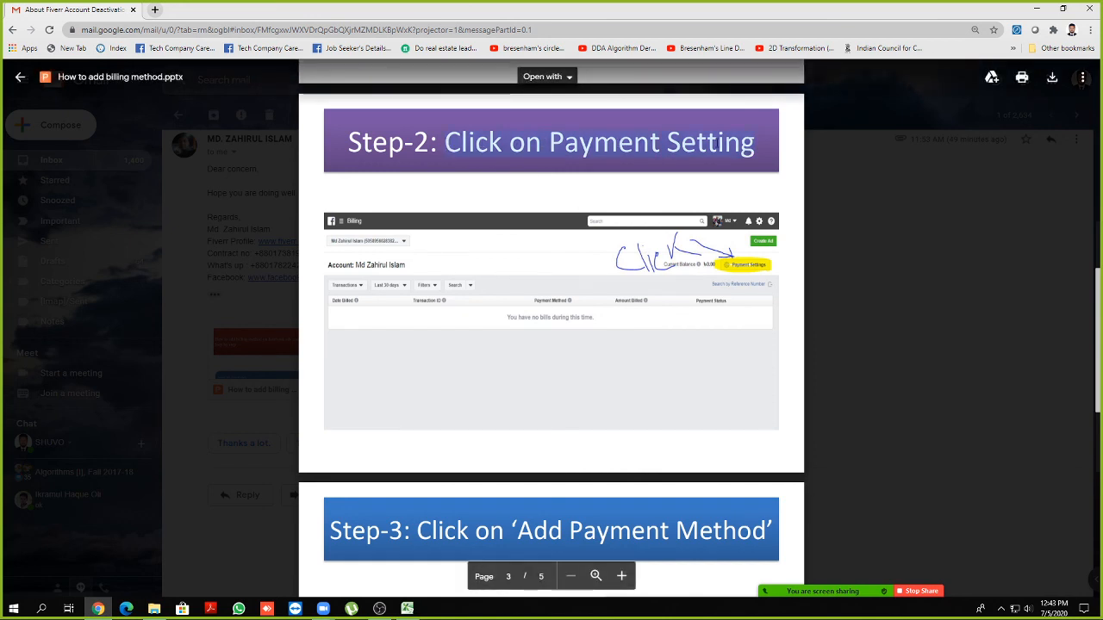
pyautogui.click(717, 144)
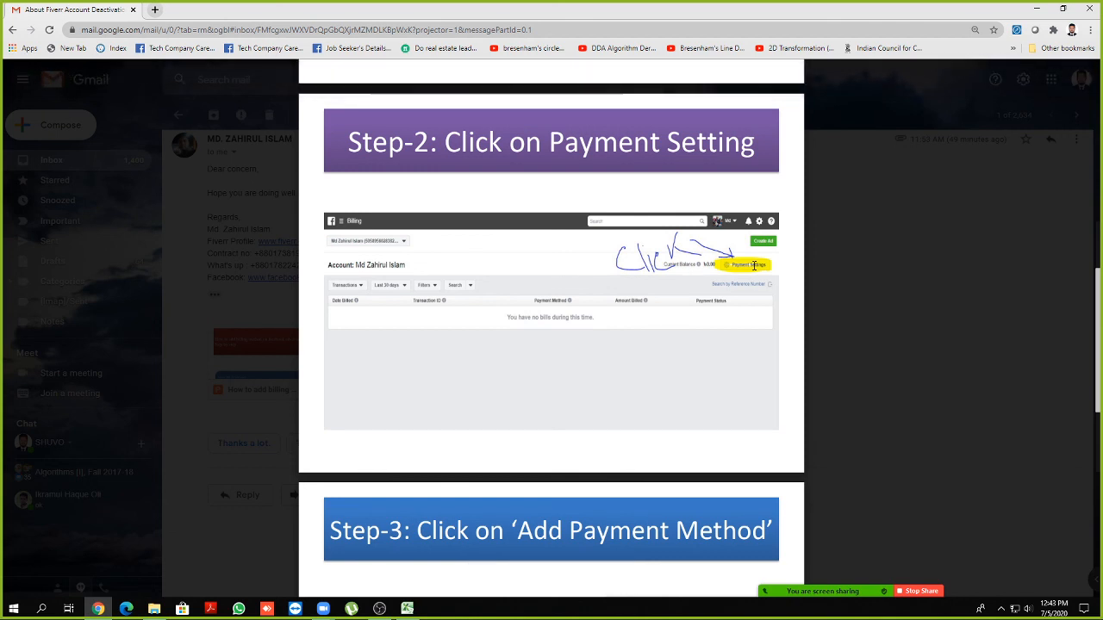
pyautogui.scroll(-2, 752, 265)
pyautogui.scroll(2, 754, 266)
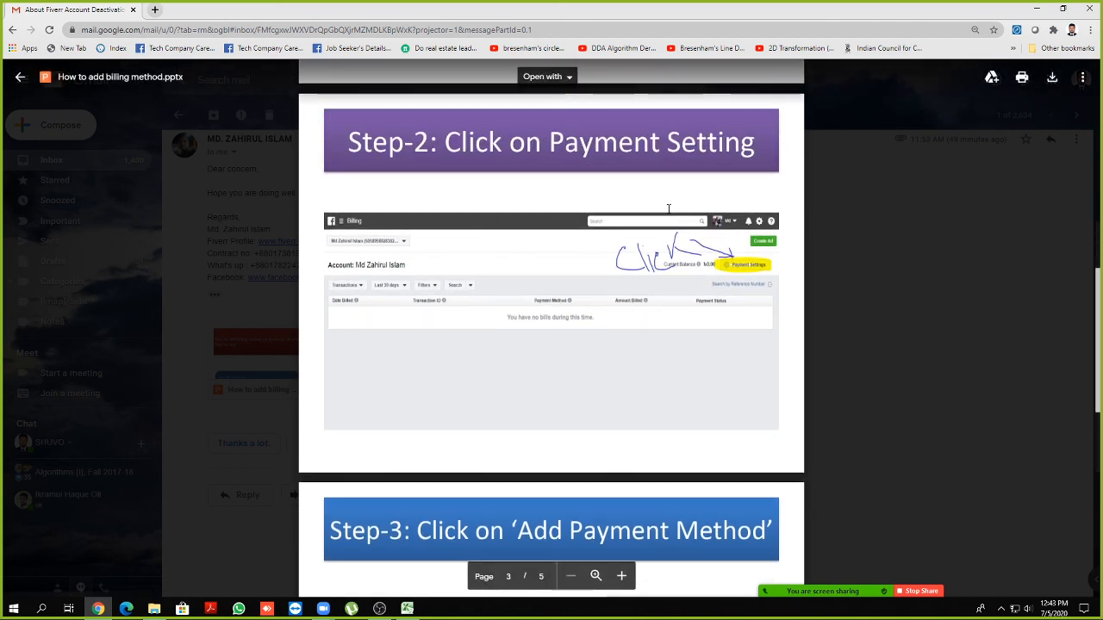
pyautogui.scroll(-4, 668, 209)
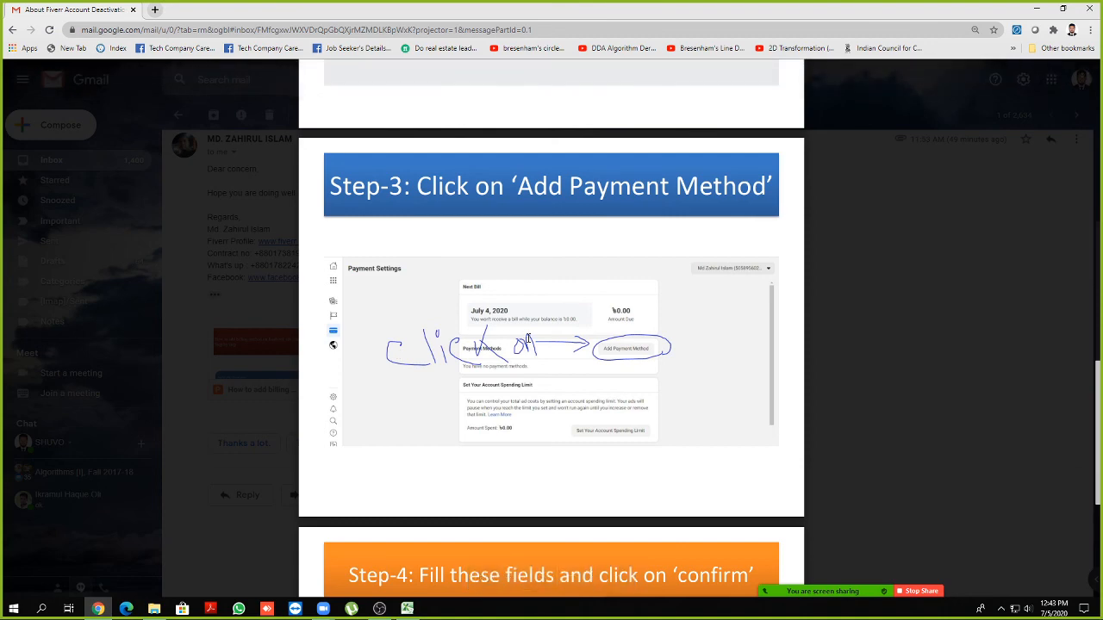
pyautogui.scroll(-4, 521, 344)
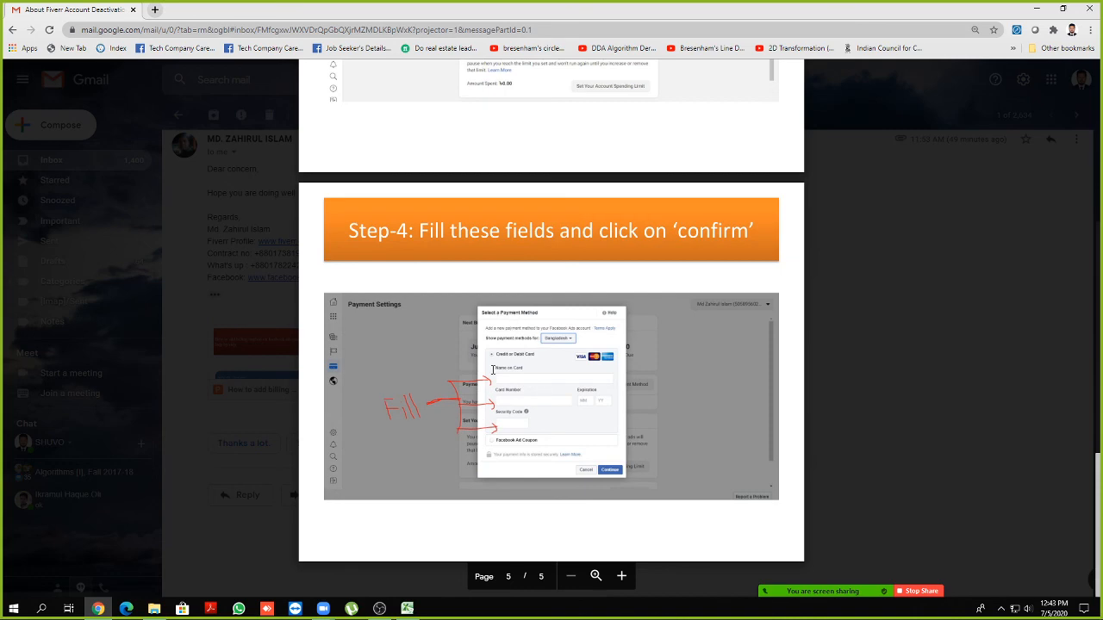
pyautogui.scroll(2, 50, 94)
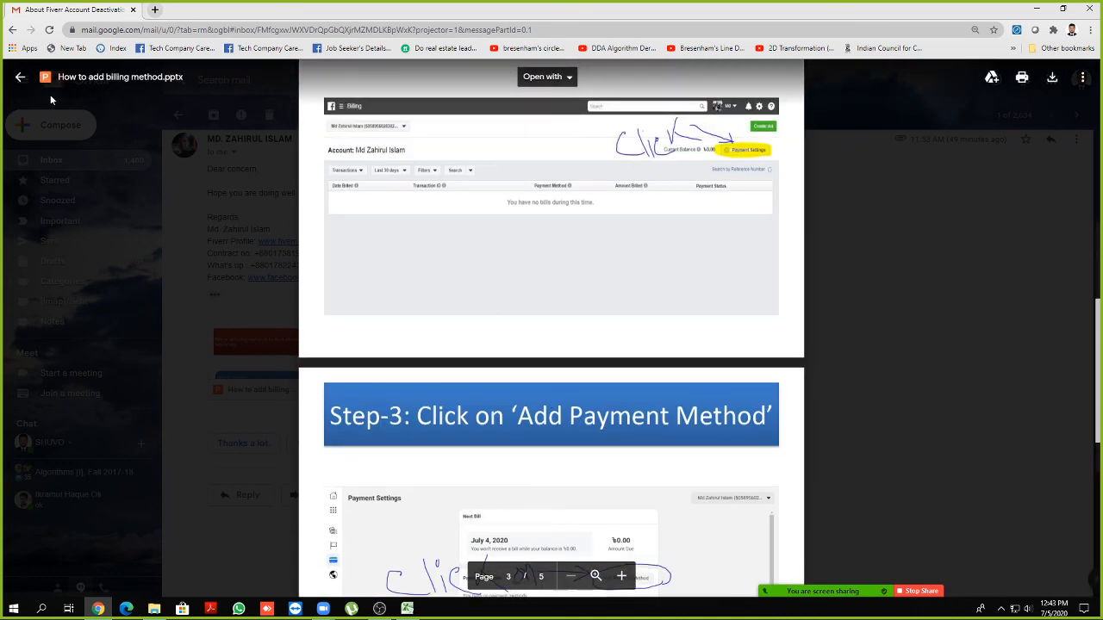
pyautogui.click(20, 76)
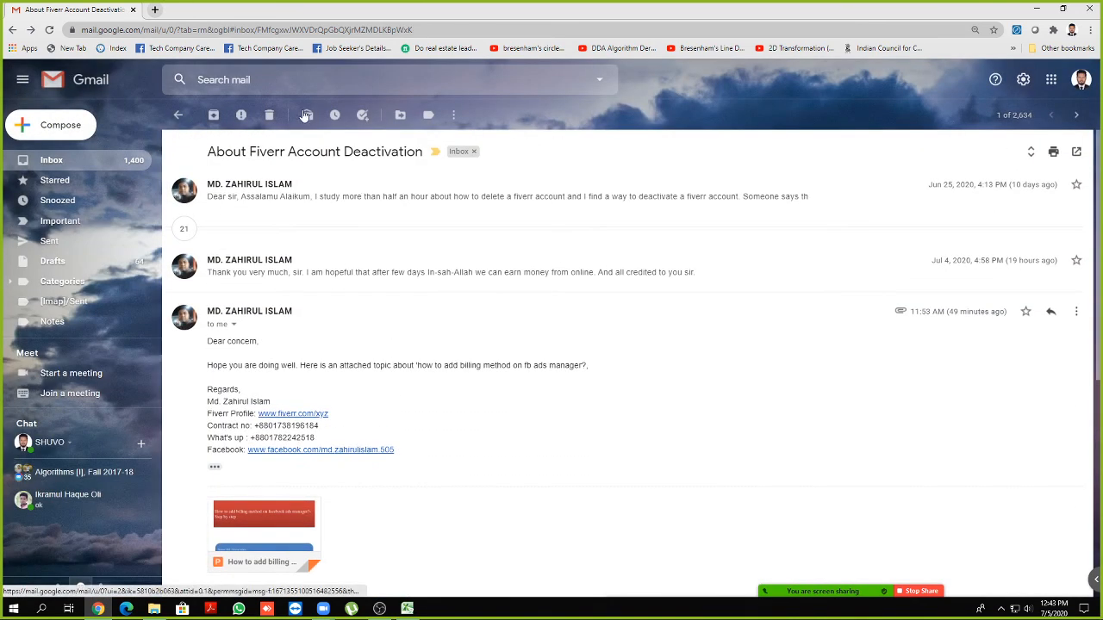
# Replace the Gmail tab with a new tab and minimize Chrome
pyautogui.click(155, 11)
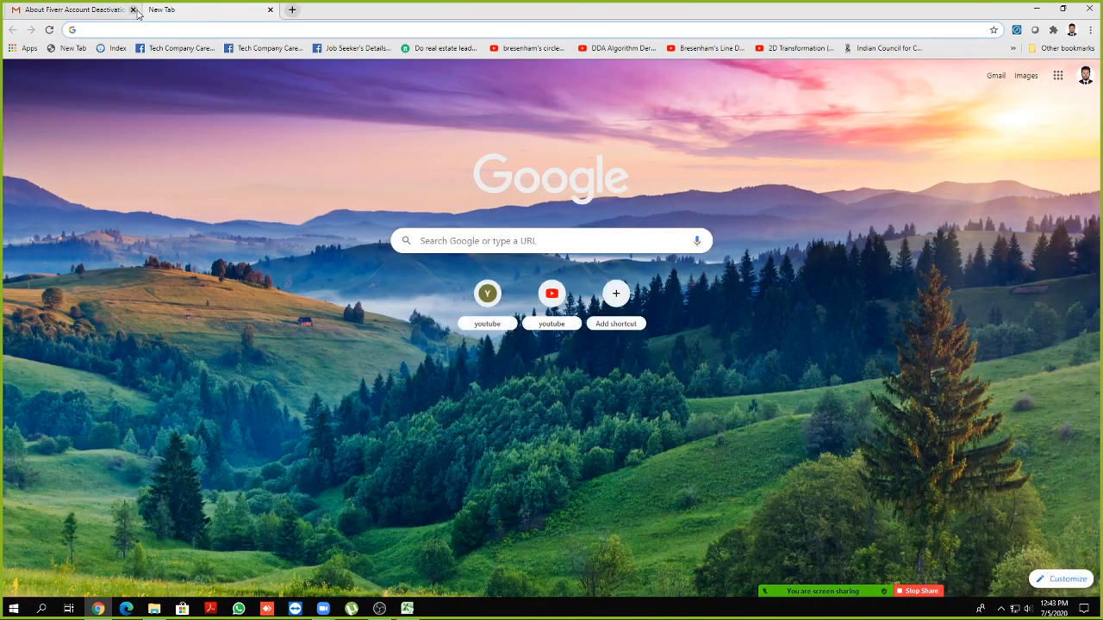
pyautogui.click(132, 10)
pyautogui.click(1038, 9)
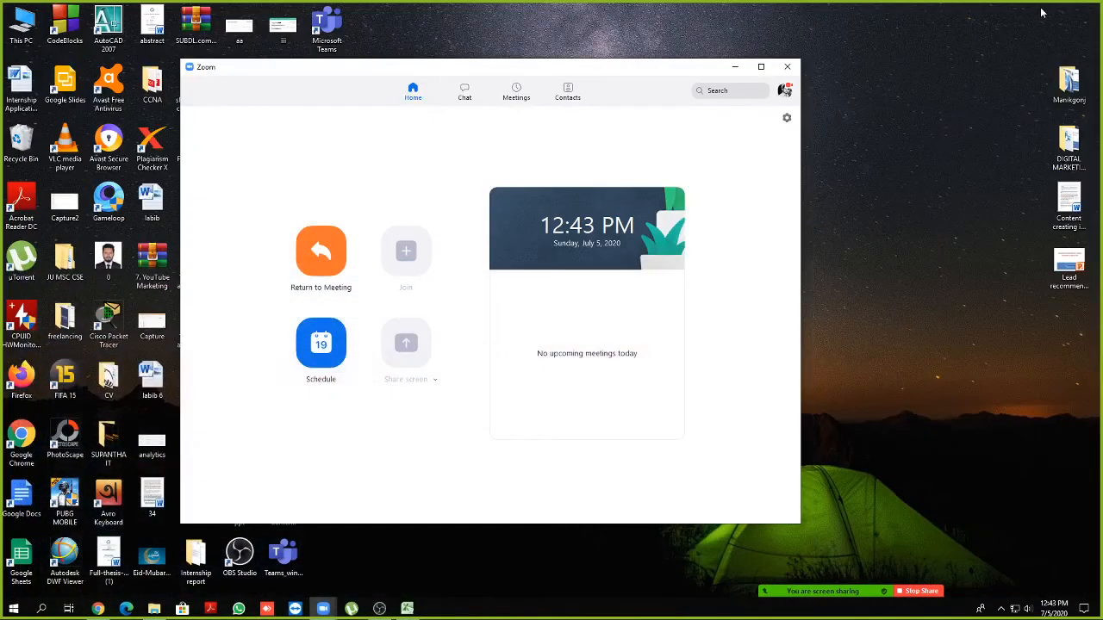
# Refresh the desktop, minimize Zoom, and move the Manikganj dgm icon to the right column
pyautogui.rightClick(970, 33)
pyautogui.click(977, 65)
pyautogui.rightClick(977, 66)
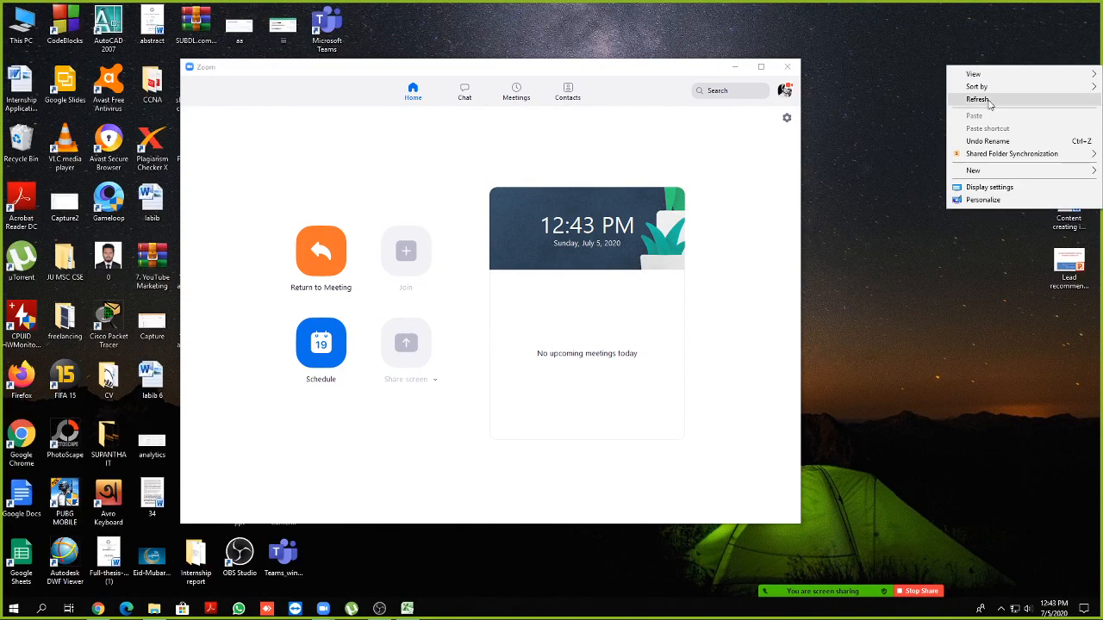
pyautogui.click(990, 101)
pyautogui.click(734, 66)
pyautogui.rightClick(961, 55)
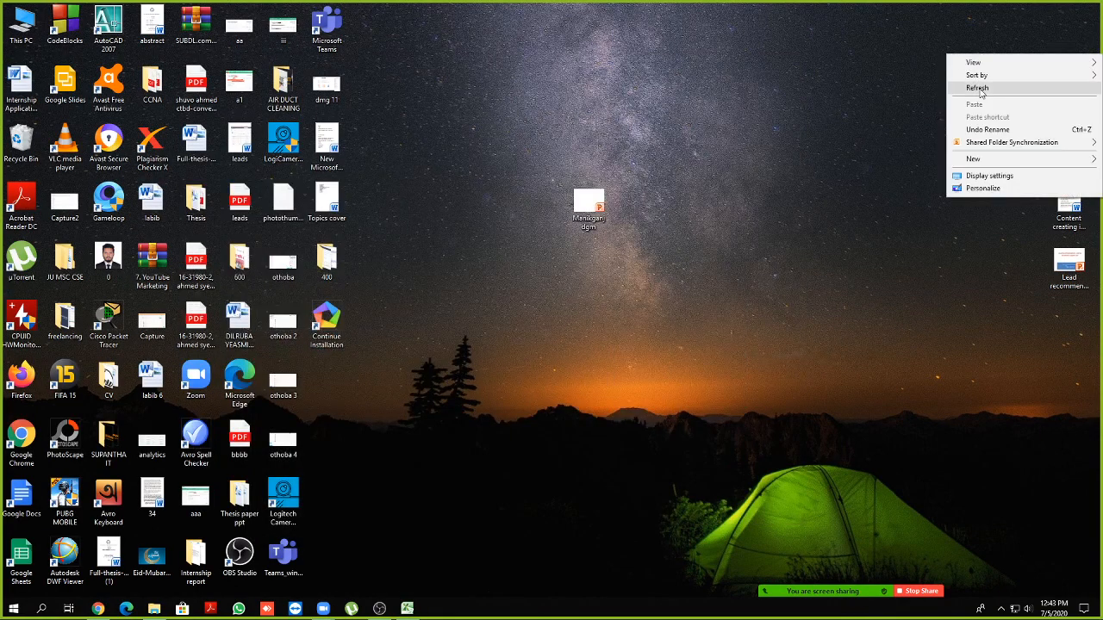
pyautogui.click(978, 88)
pyautogui.moveTo(589, 205); pyautogui.dragTo(1069, 327)
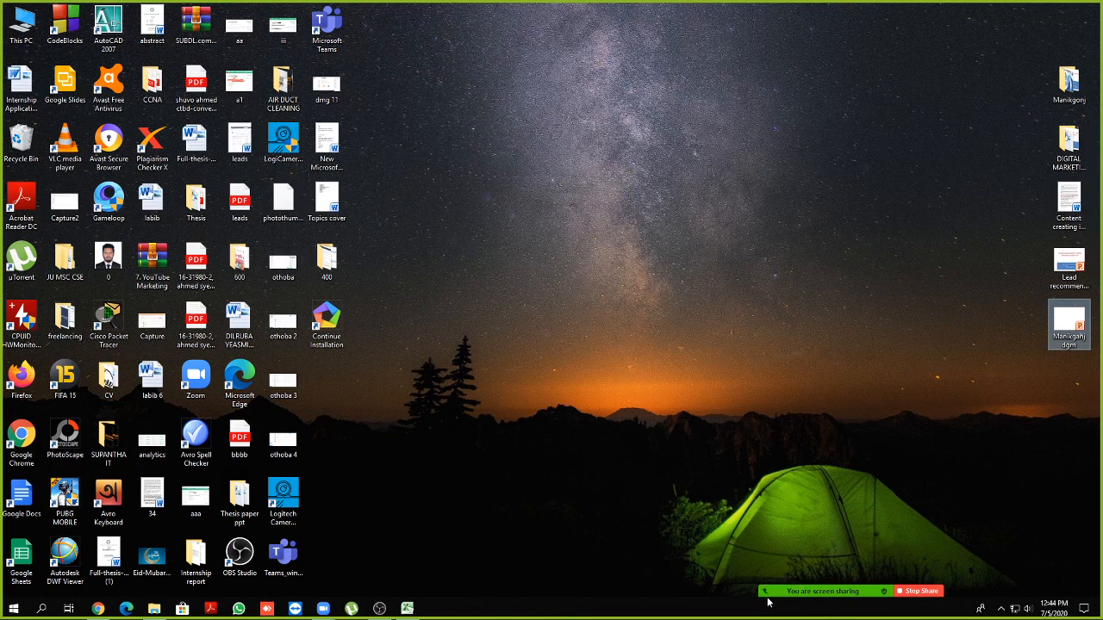
# Mute the Zoom microphone from the sharing toolbar, then unmute it
pyautogui.moveTo(792, 588)
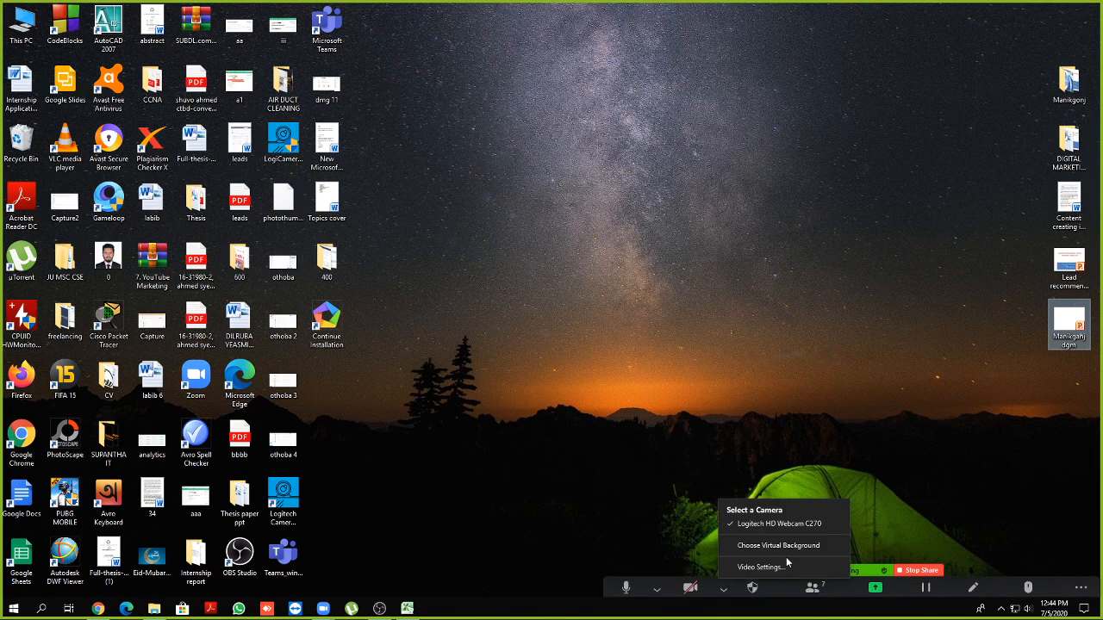
pyautogui.click(628, 586)
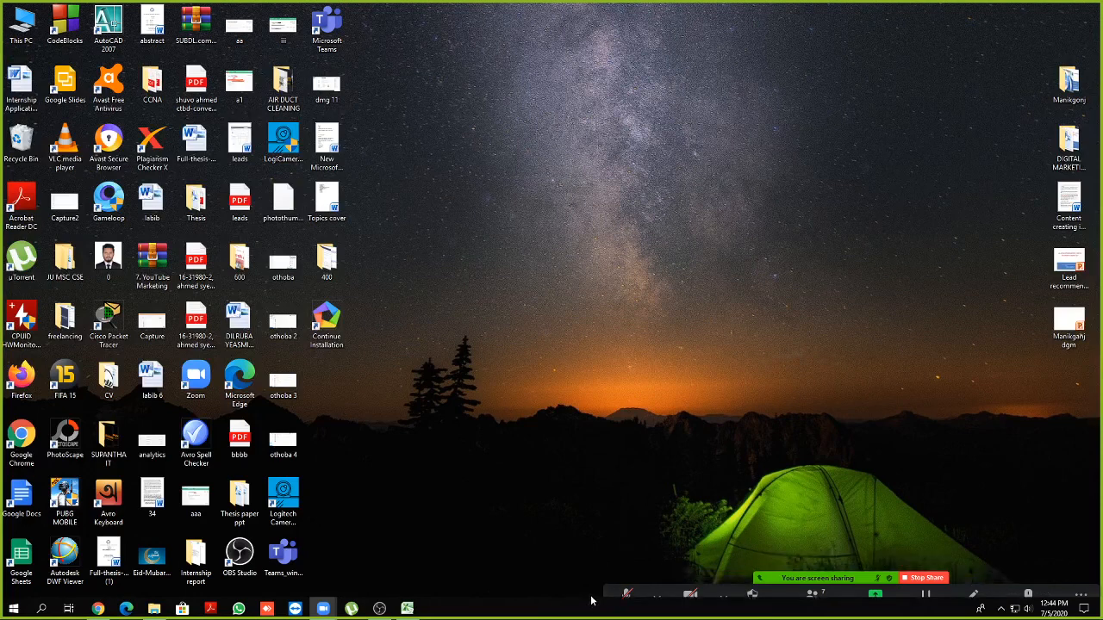
pyautogui.moveTo(779, 588)
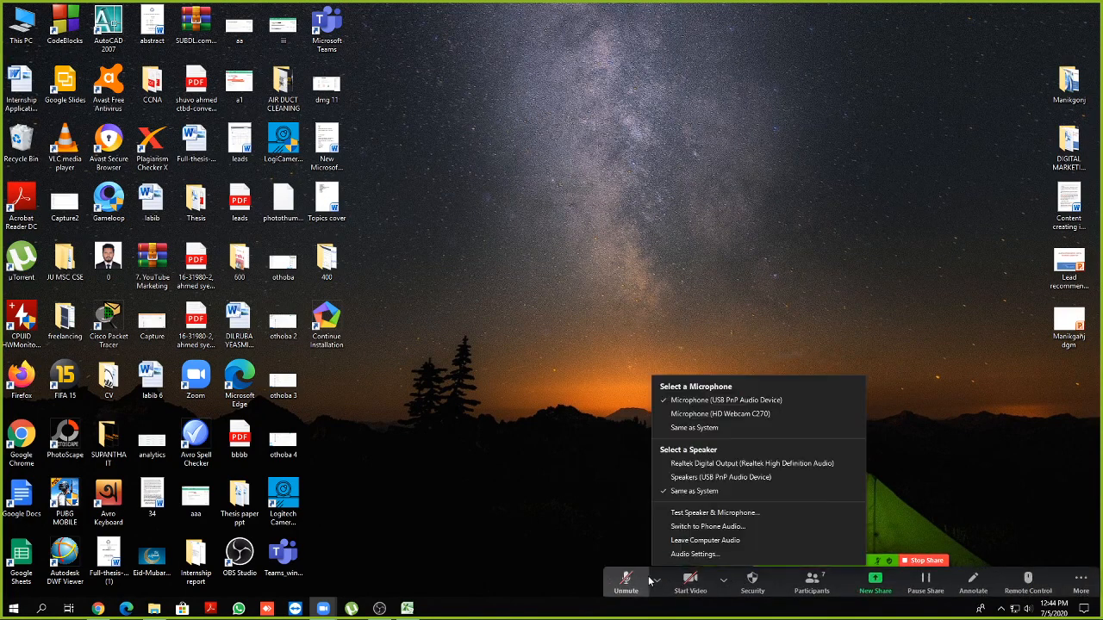
pyautogui.click(625, 575)
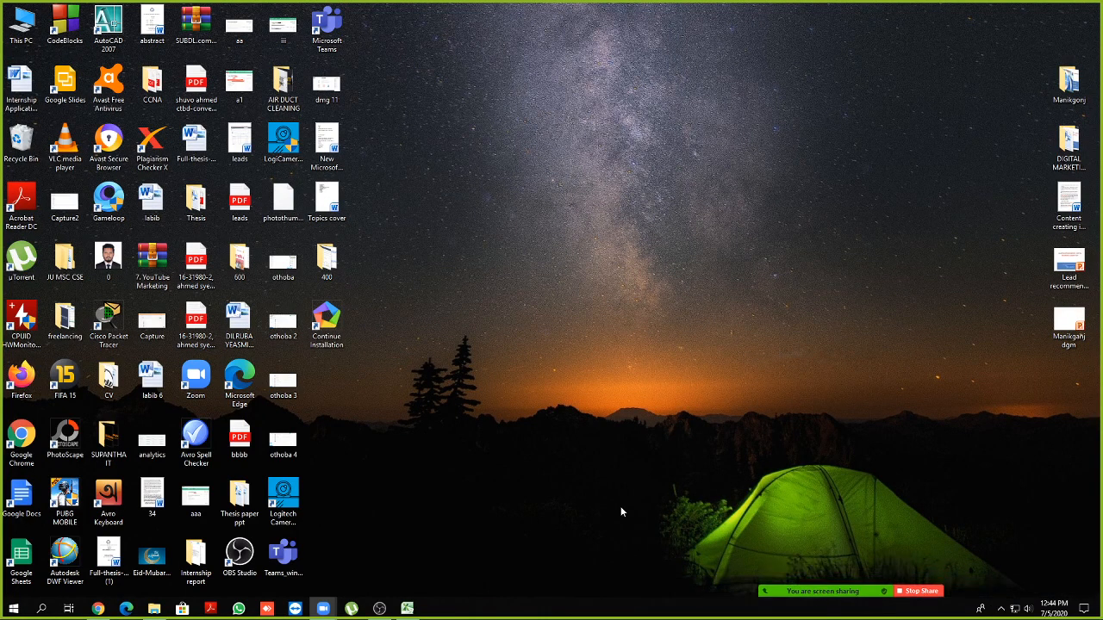